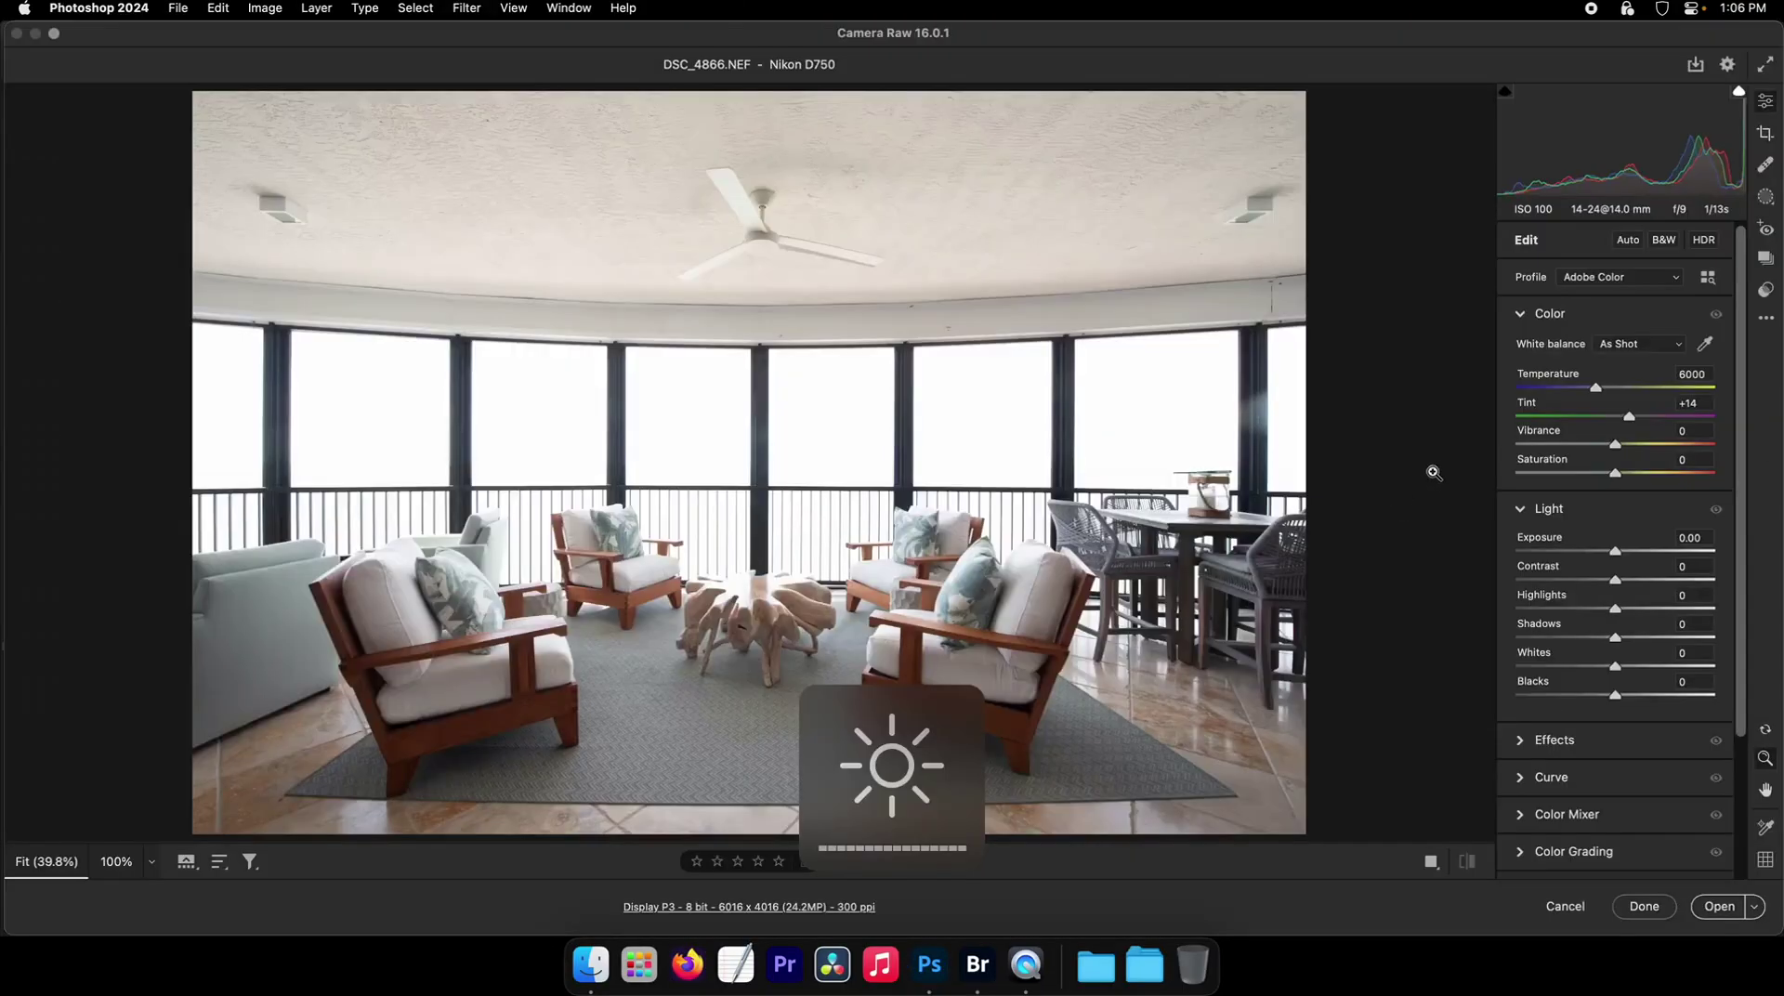
- Develop DSC_4866.NEF with temperature 5862, tint +16, vibrance -9, saturation -8, exposure -0.30, contrast +28, highlights -62 and shadows +63, and open it for editing
click(1565, 907)
click(1677, 638)
drag(1615, 609, 1554, 609)
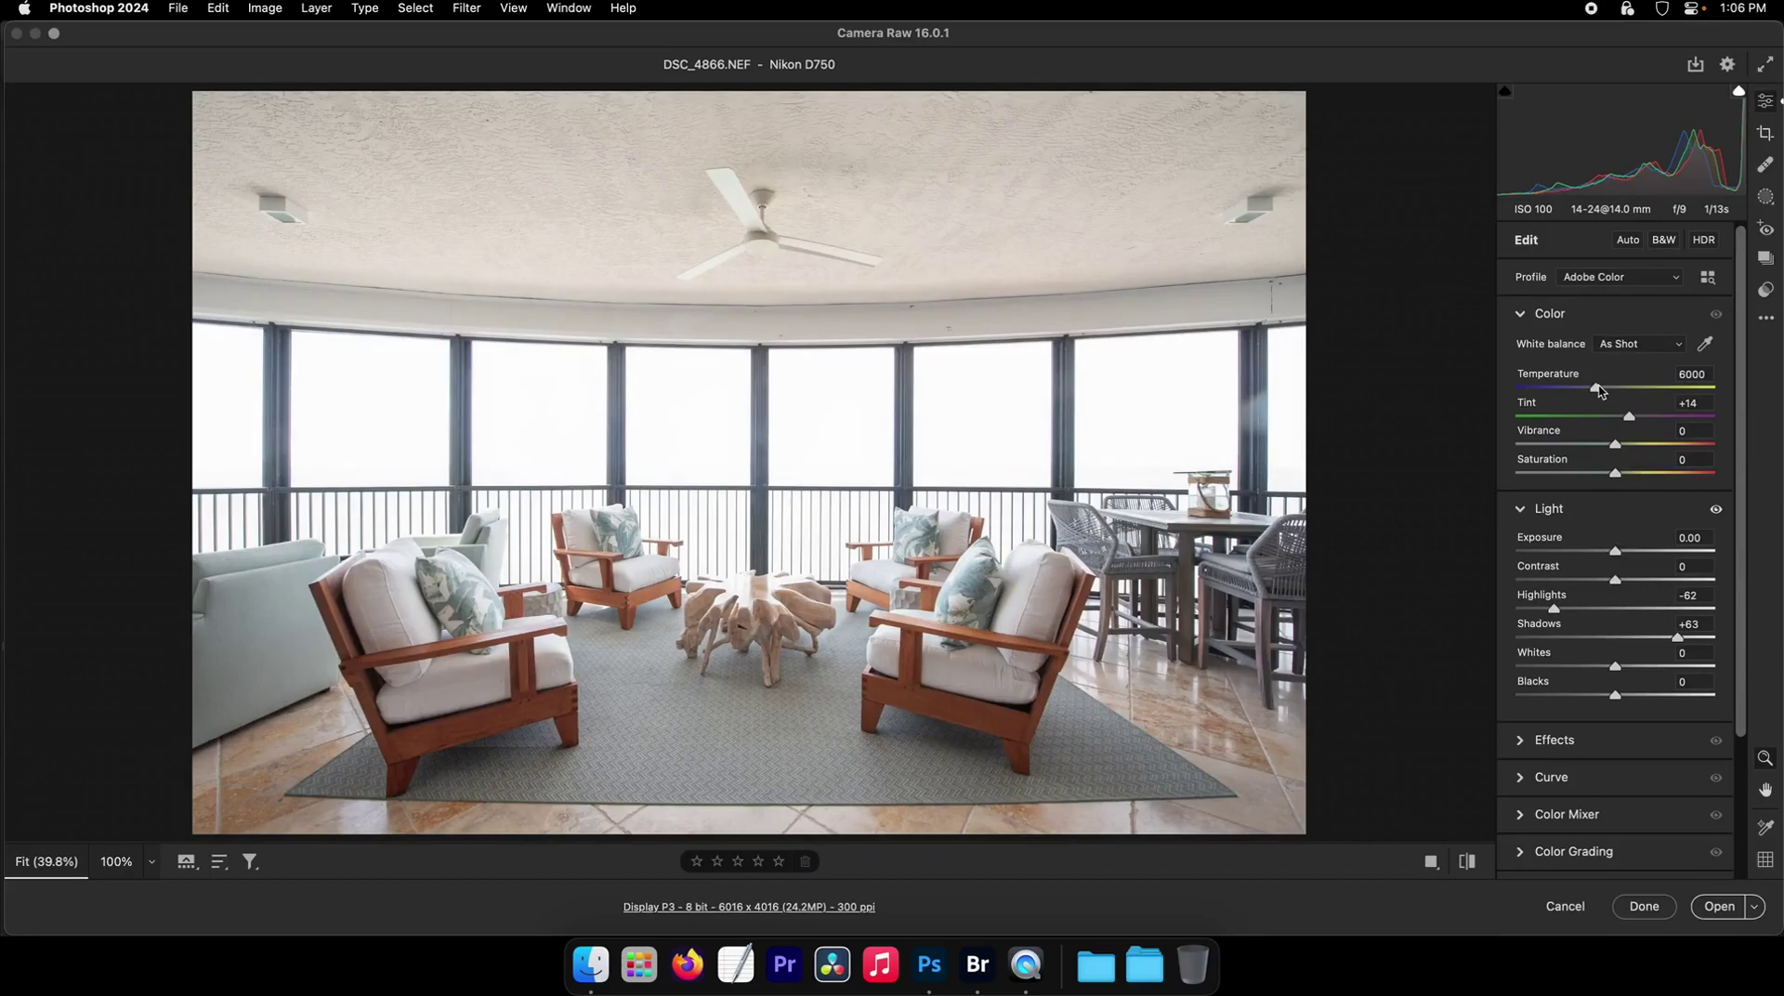
drag(1597, 388, 1592, 389)
drag(1618, 551, 1647, 589)
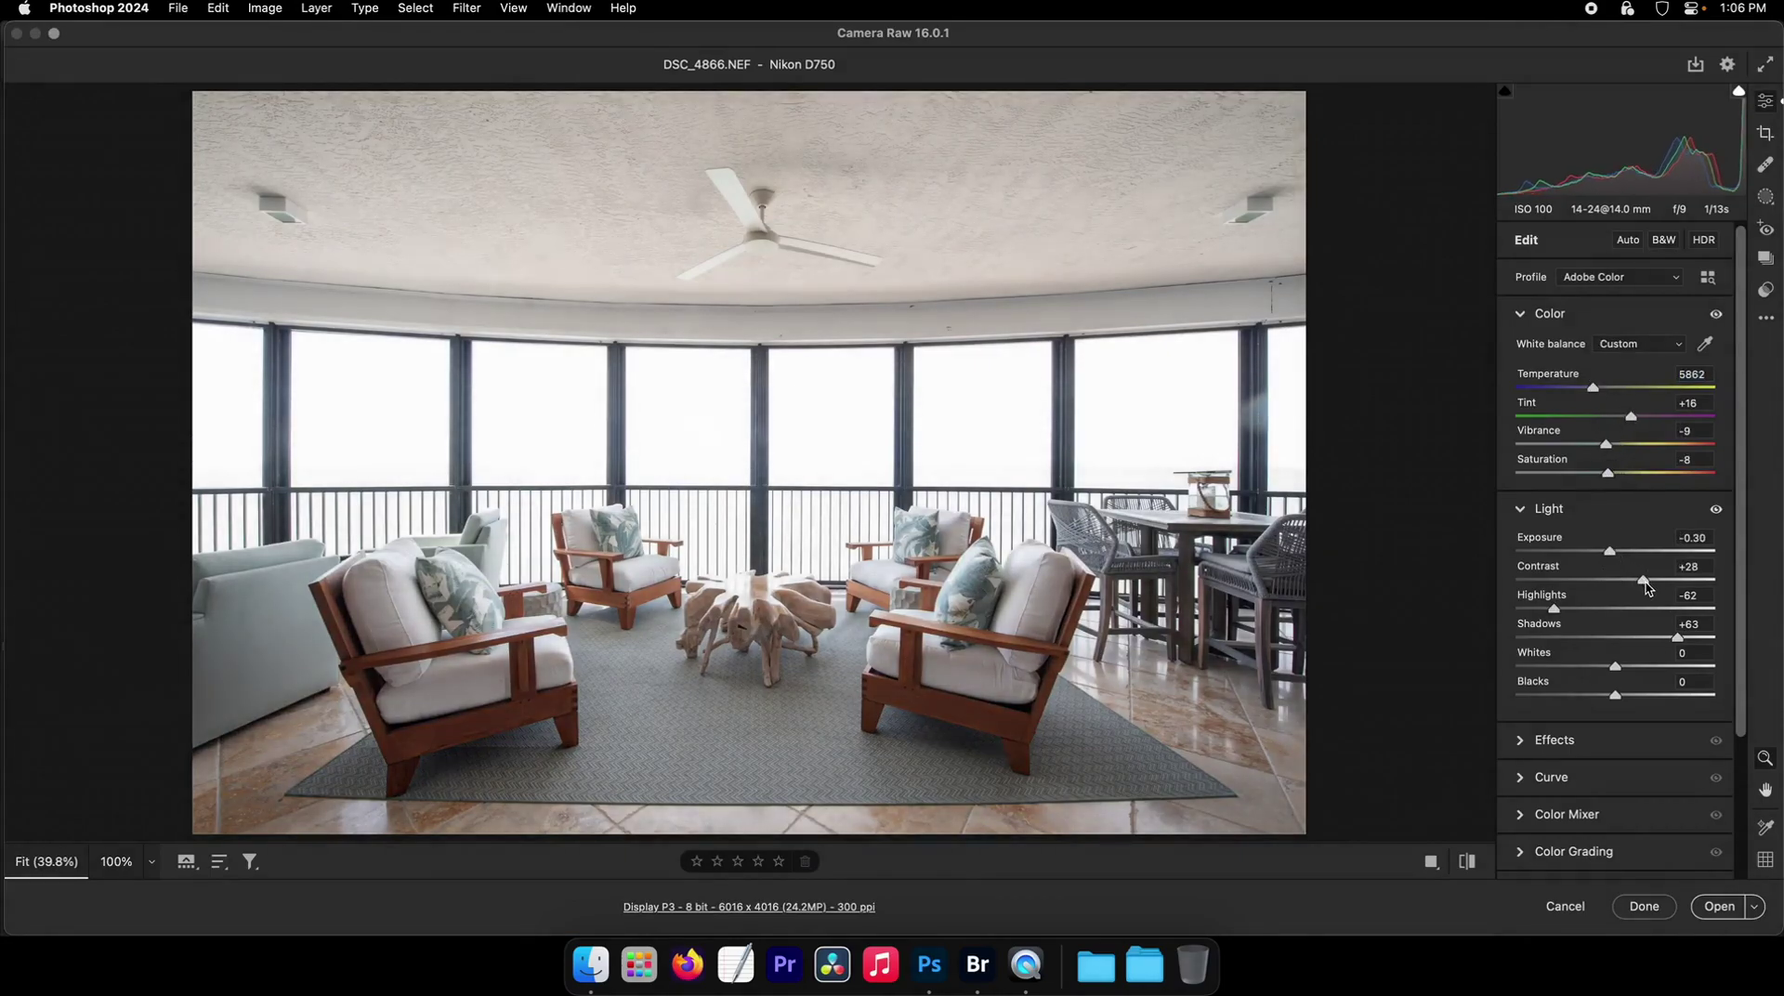
click(1715, 903)
- Save the opened photo in Photoshop format as Lanai in the Psd folder
key(super+shift+s)
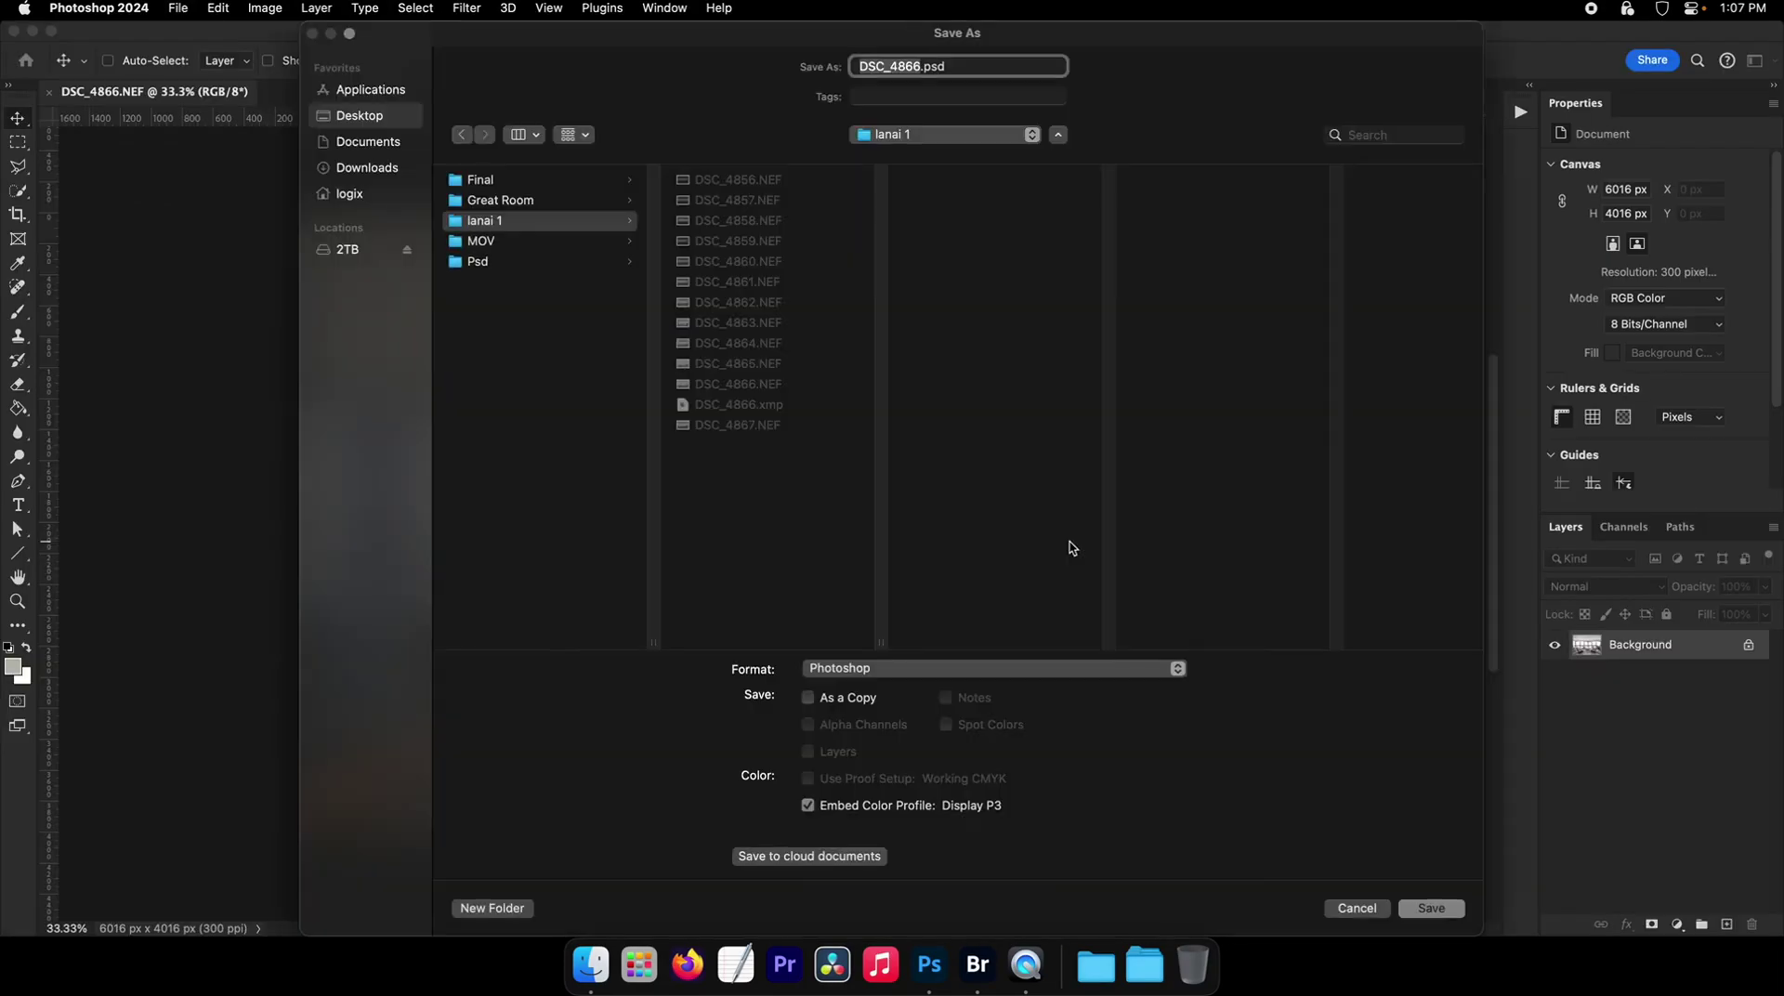
text(Lanai)
click(598, 263)
click(1429, 909)
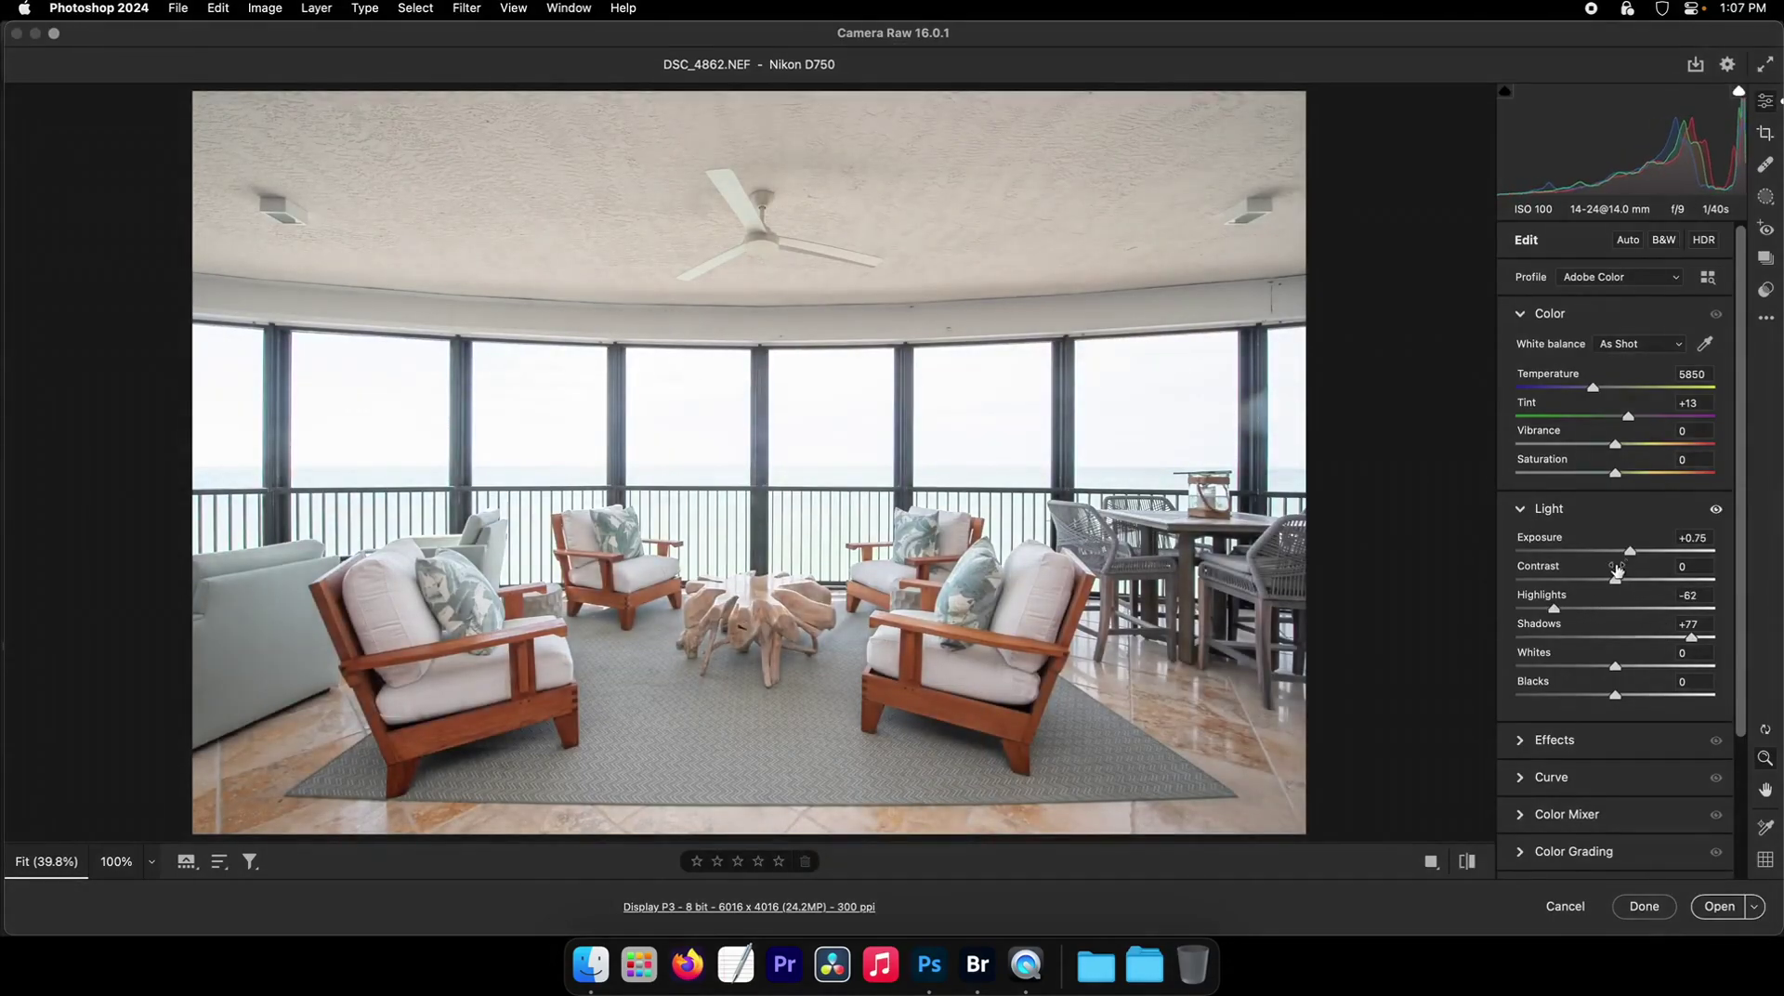
- Set DSC_4862.NEF to temperature 5600, tint +14, exposure +0.35 and contrast +21, and open it for editing
drag(1632, 553, 1627, 552)
drag(1593, 387, 1589, 389)
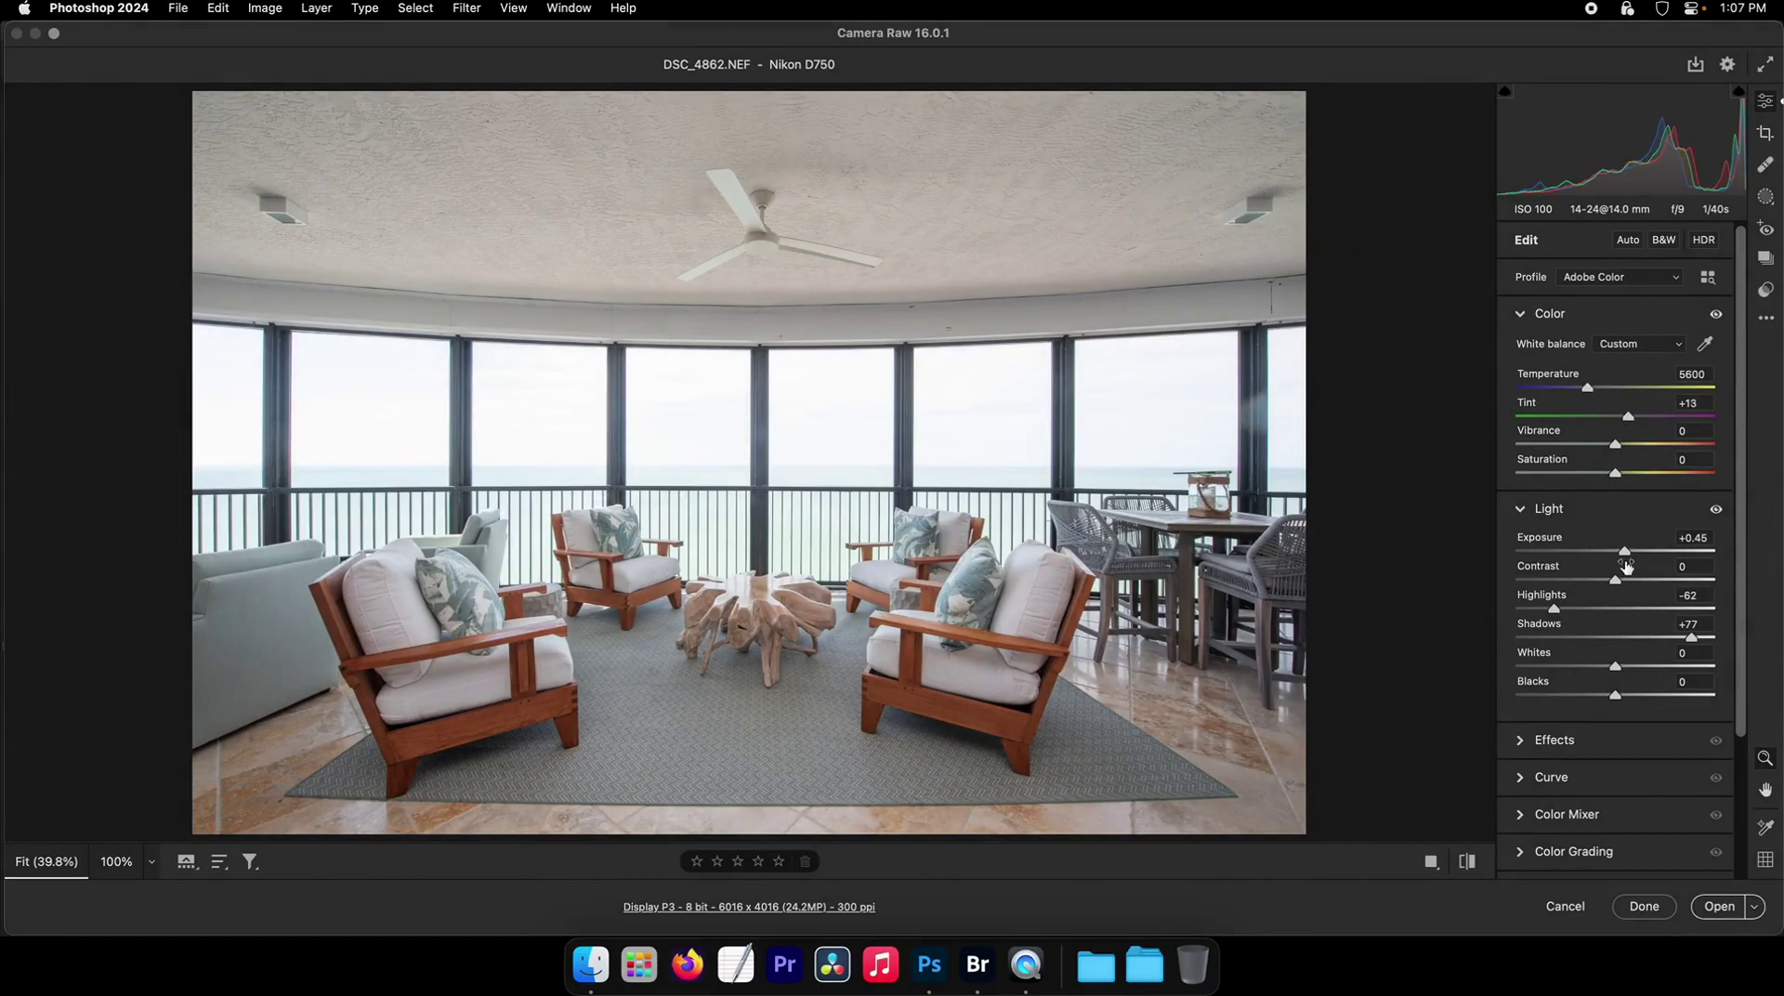
drag(1617, 578, 1635, 578)
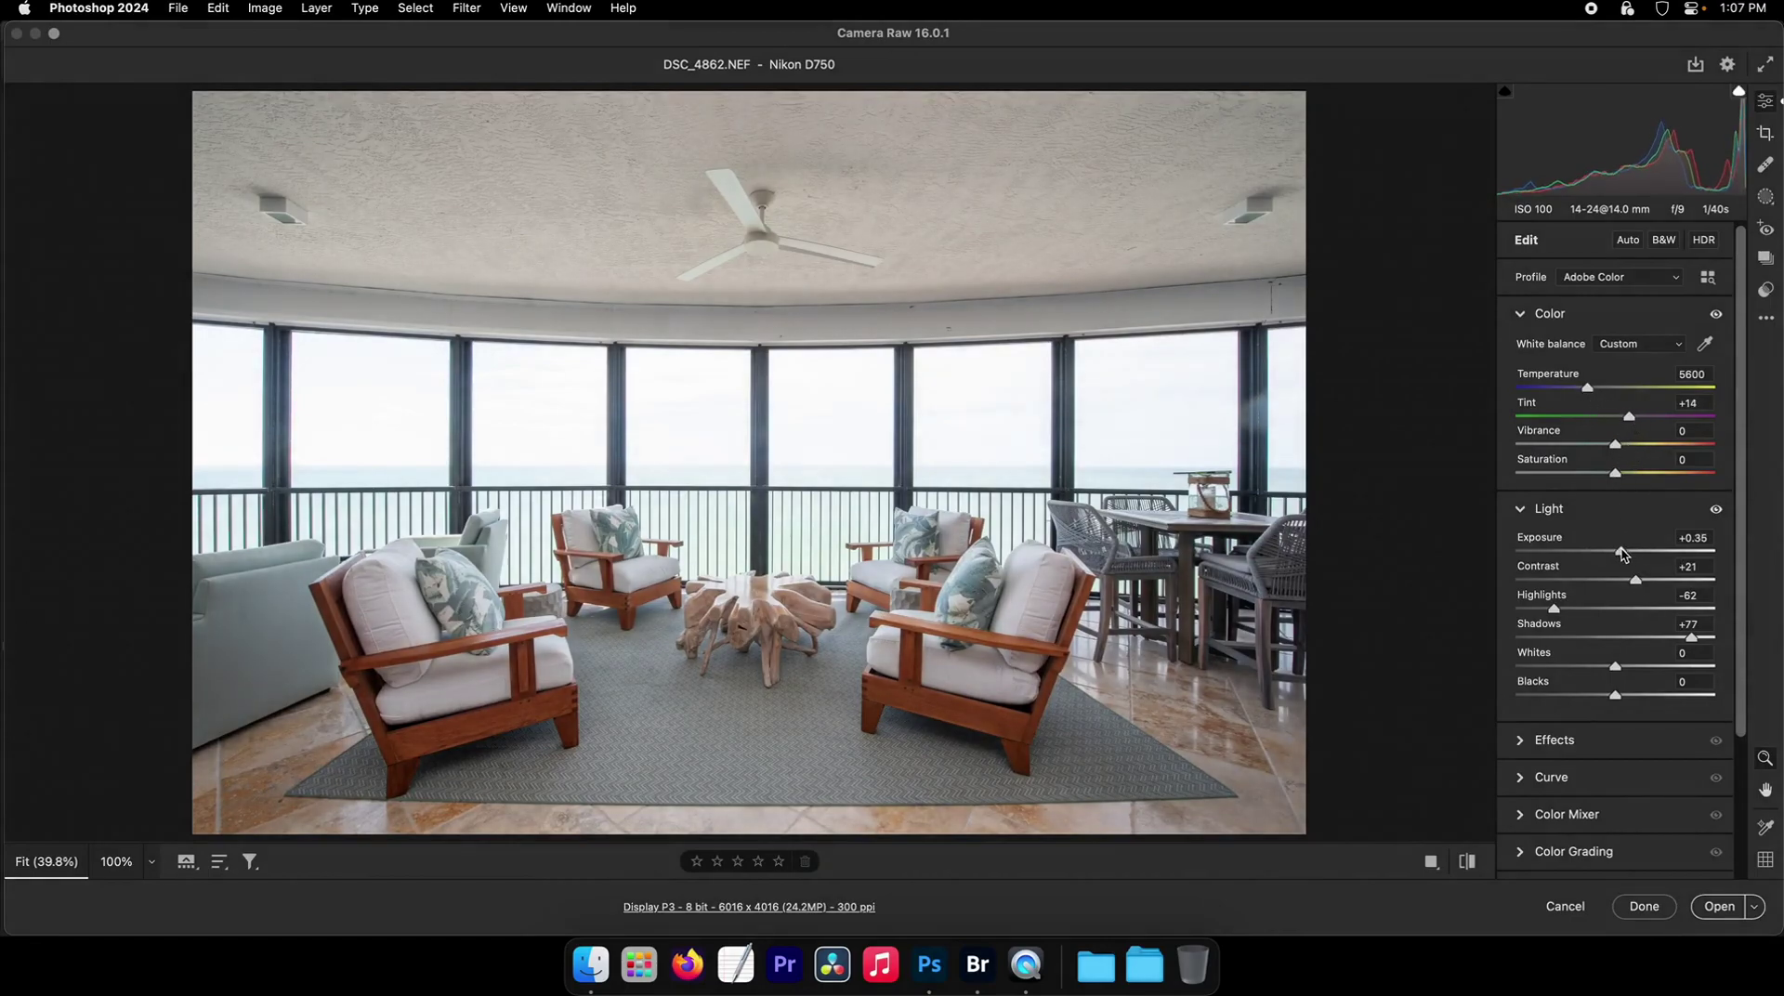
click(1718, 906)
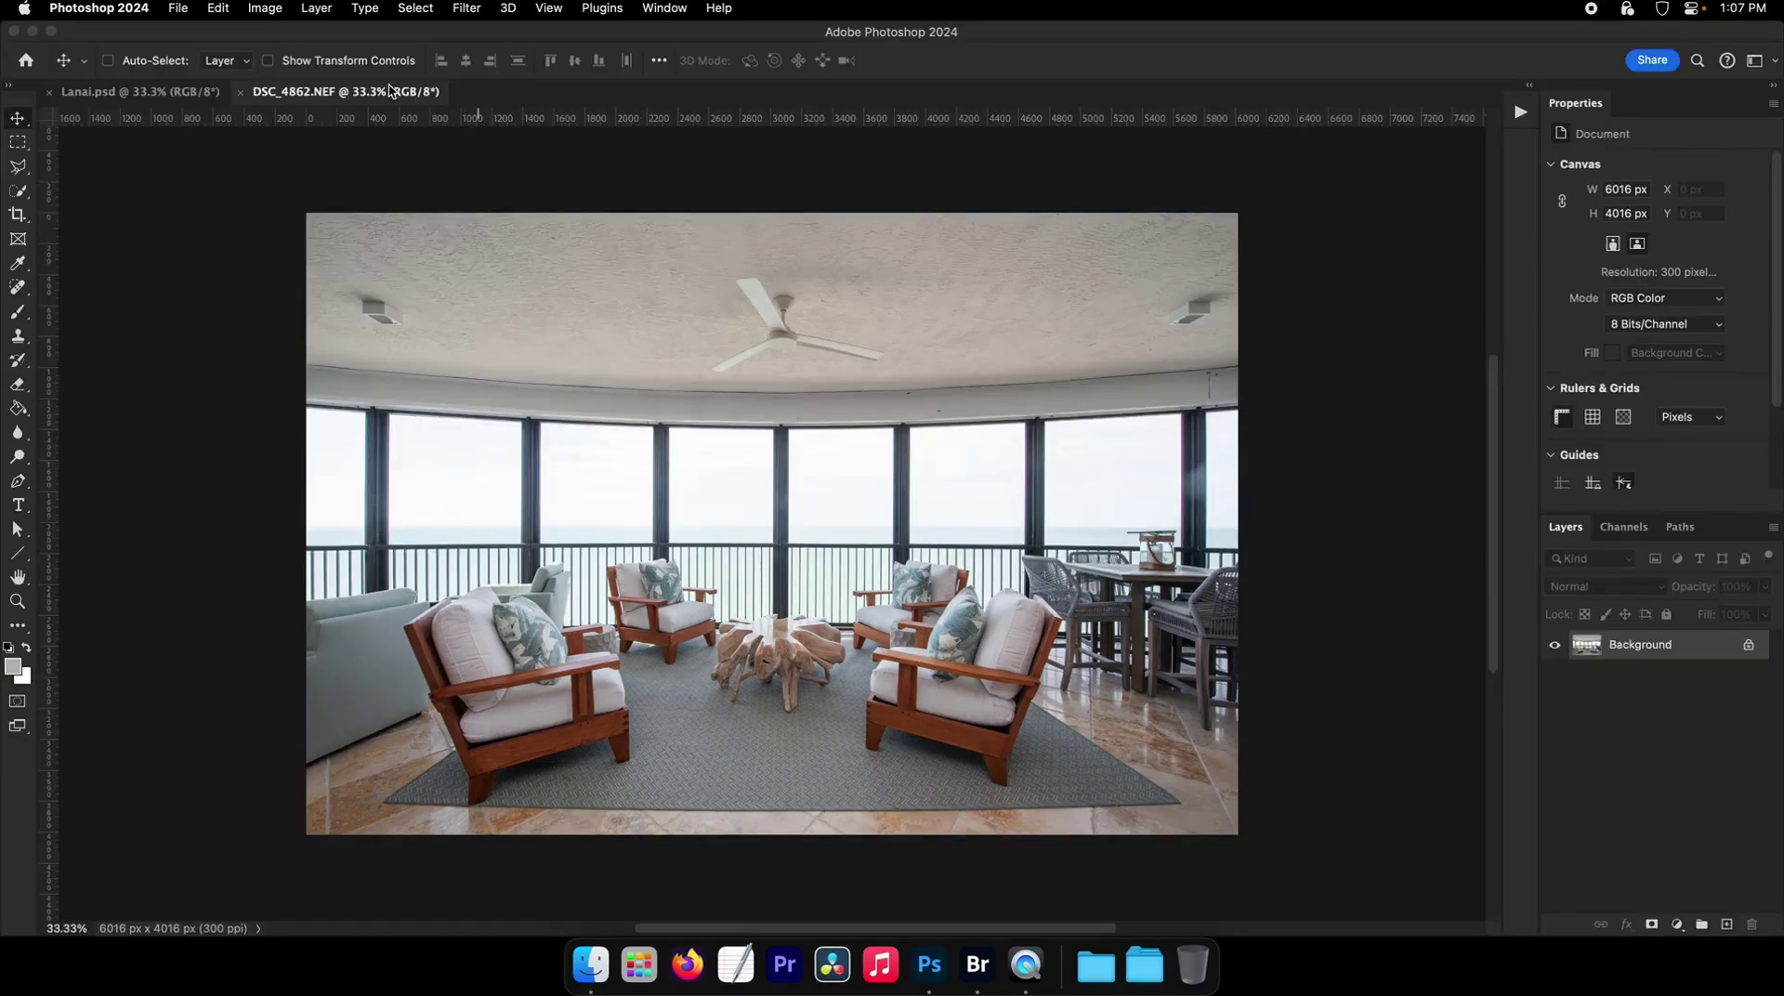
- Copy the DSC_4862 image into Lanai.psd as a layer aligned with the canvas and close the source image without saving
drag(379, 95, 498, 392)
drag(561, 451, 526, 286)
drag(568, 305, 559, 249)
click(535, 968)
key(super+w)
click(906, 394)
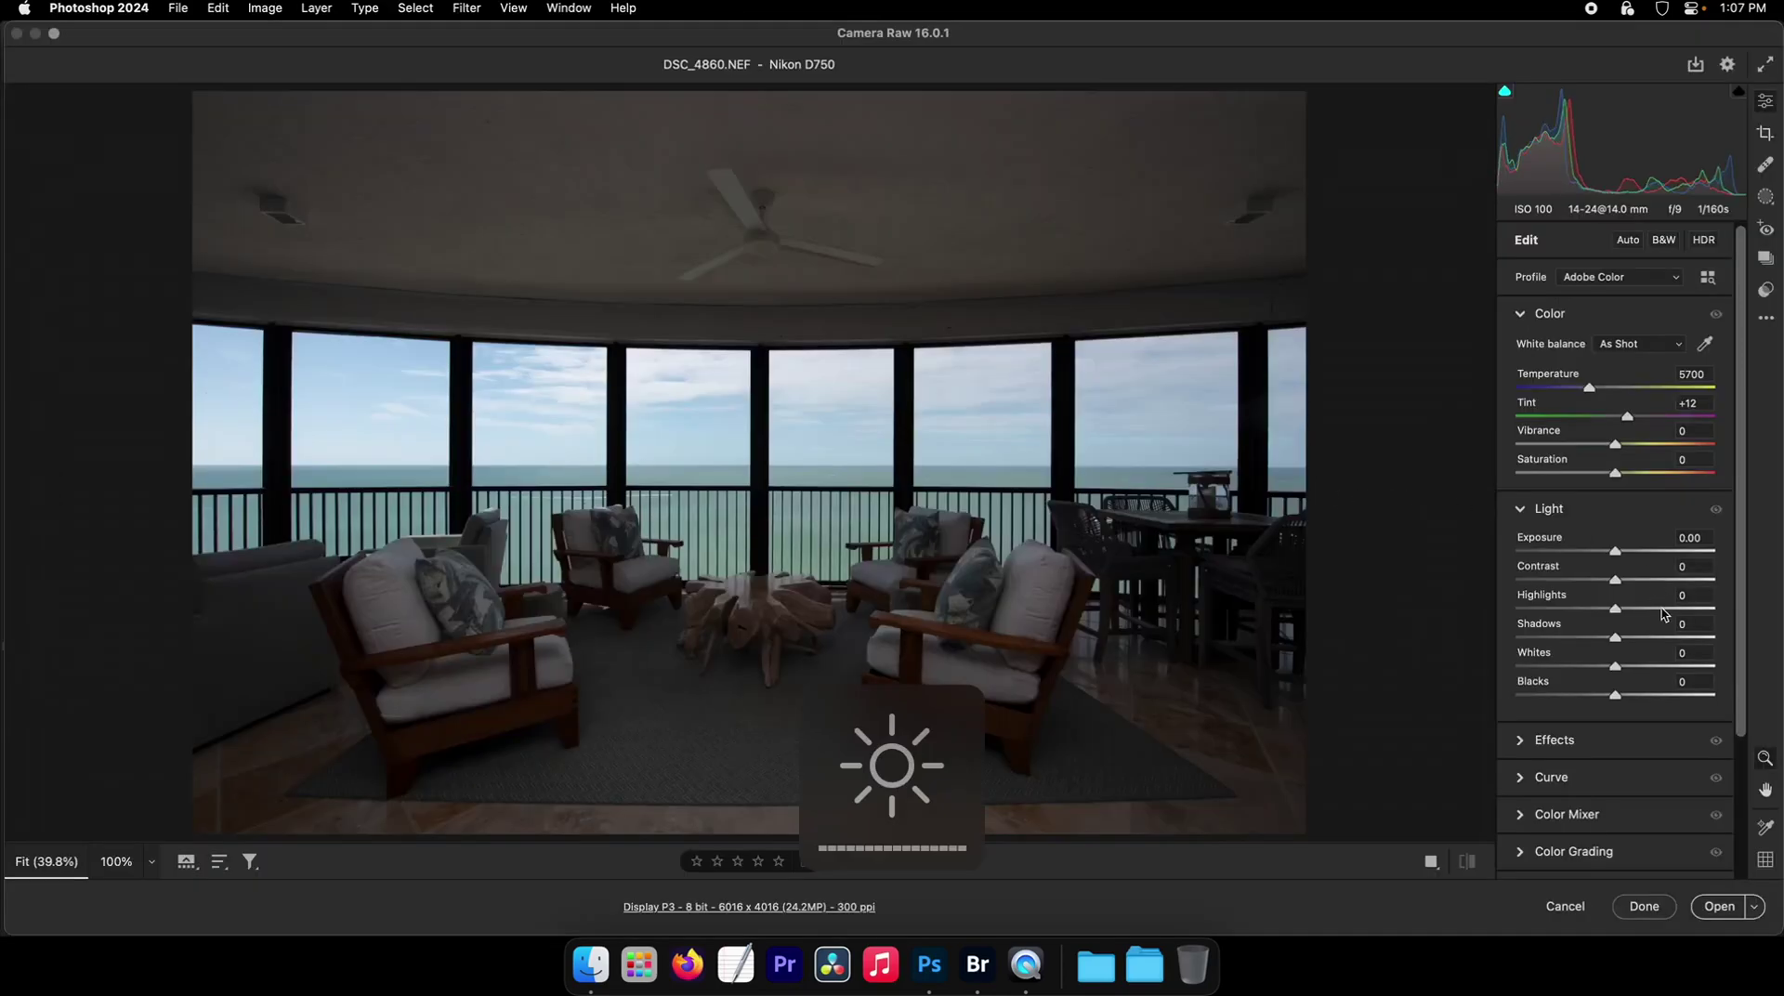
- Adjust DSC_4860.NEF to temperature 5400, vibrance +35, saturation +25, exposure +0.95, highlights -65 and shadows +63
click(1678, 638)
drag(1615, 610, 1551, 609)
drag(1617, 552, 1632, 553)
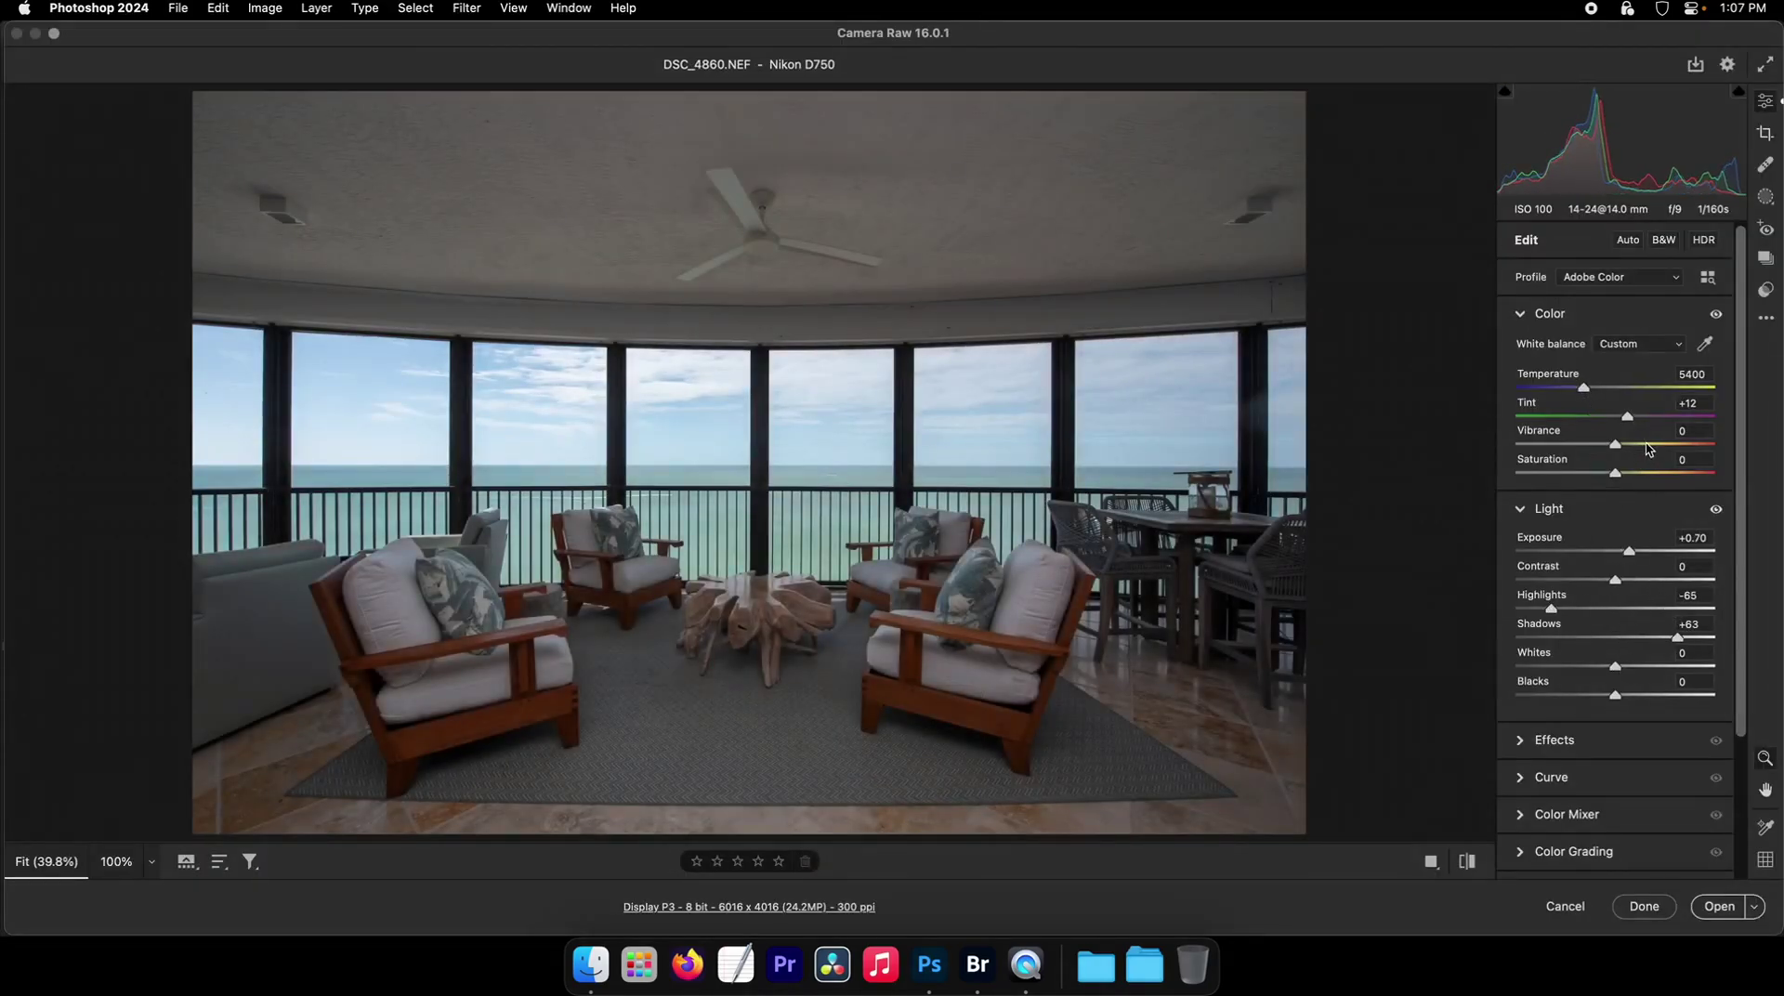
click(1647, 445)
click(1640, 473)
click(1632, 552)
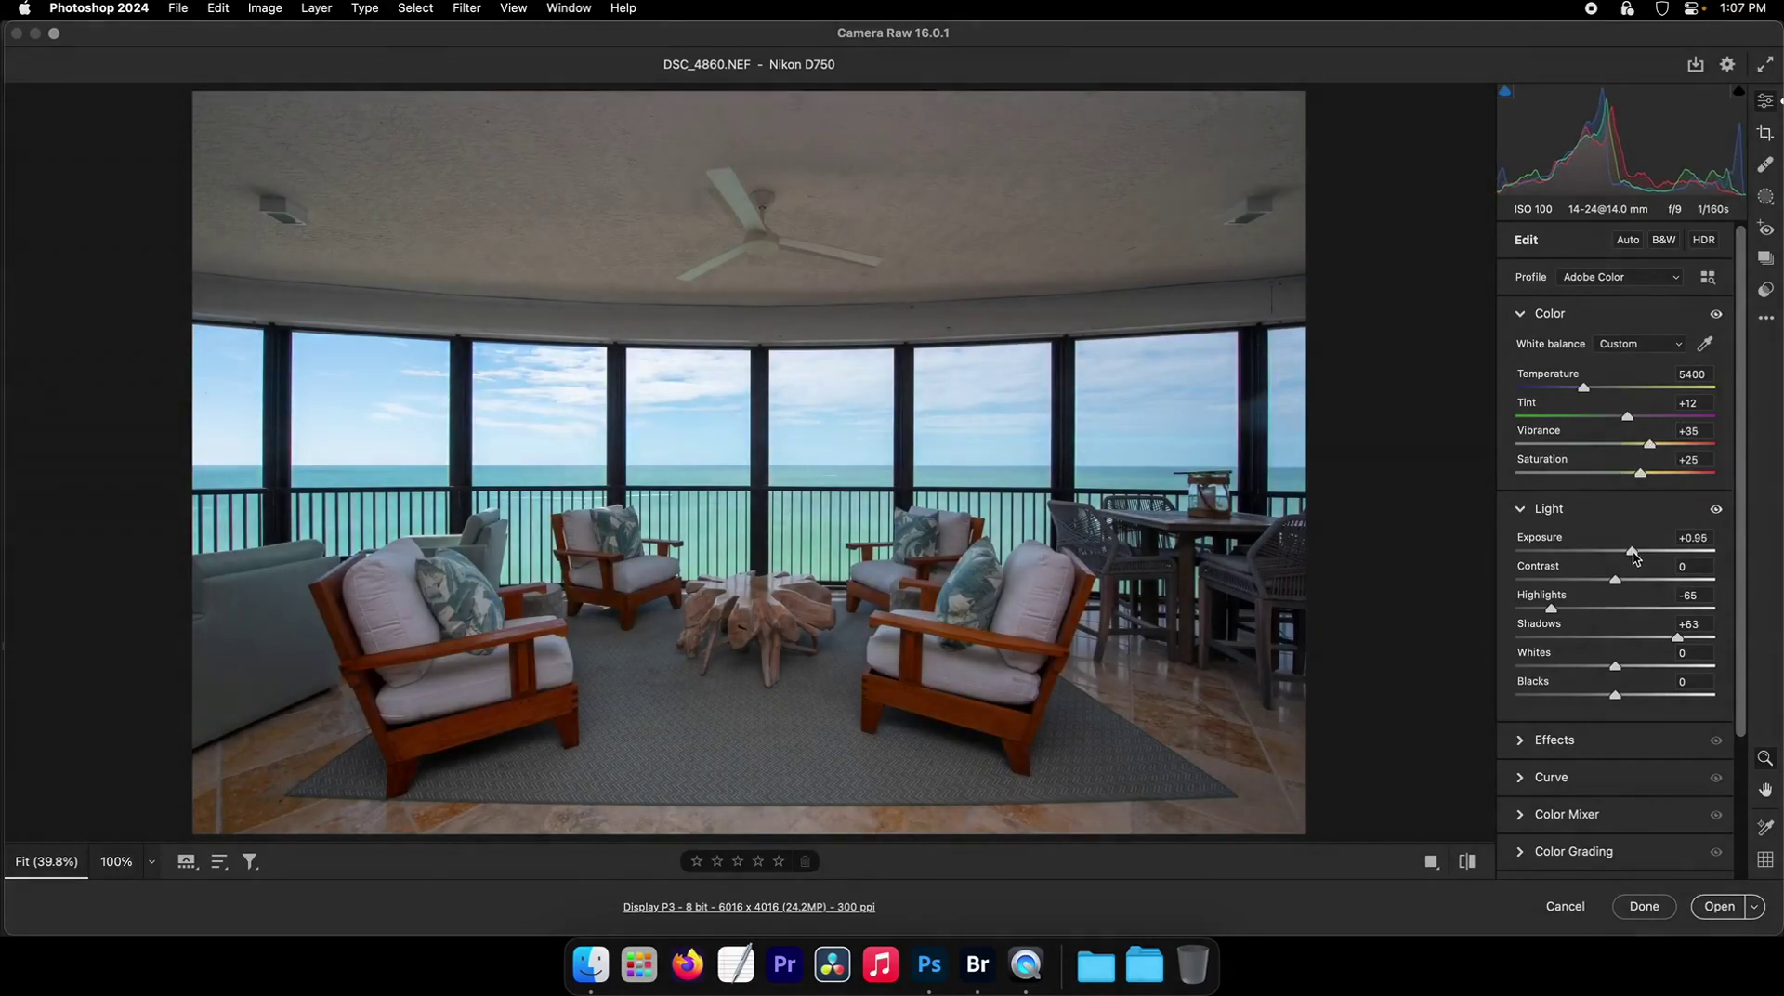
- Refine DSC_4860.NEF to temperature 5050, tint +15, vibrance +38, saturation +34, exposure +0.70, contrast +6 and highlights -78, and open it for editing
click(1629, 552)
click(1545, 609)
click(1579, 388)
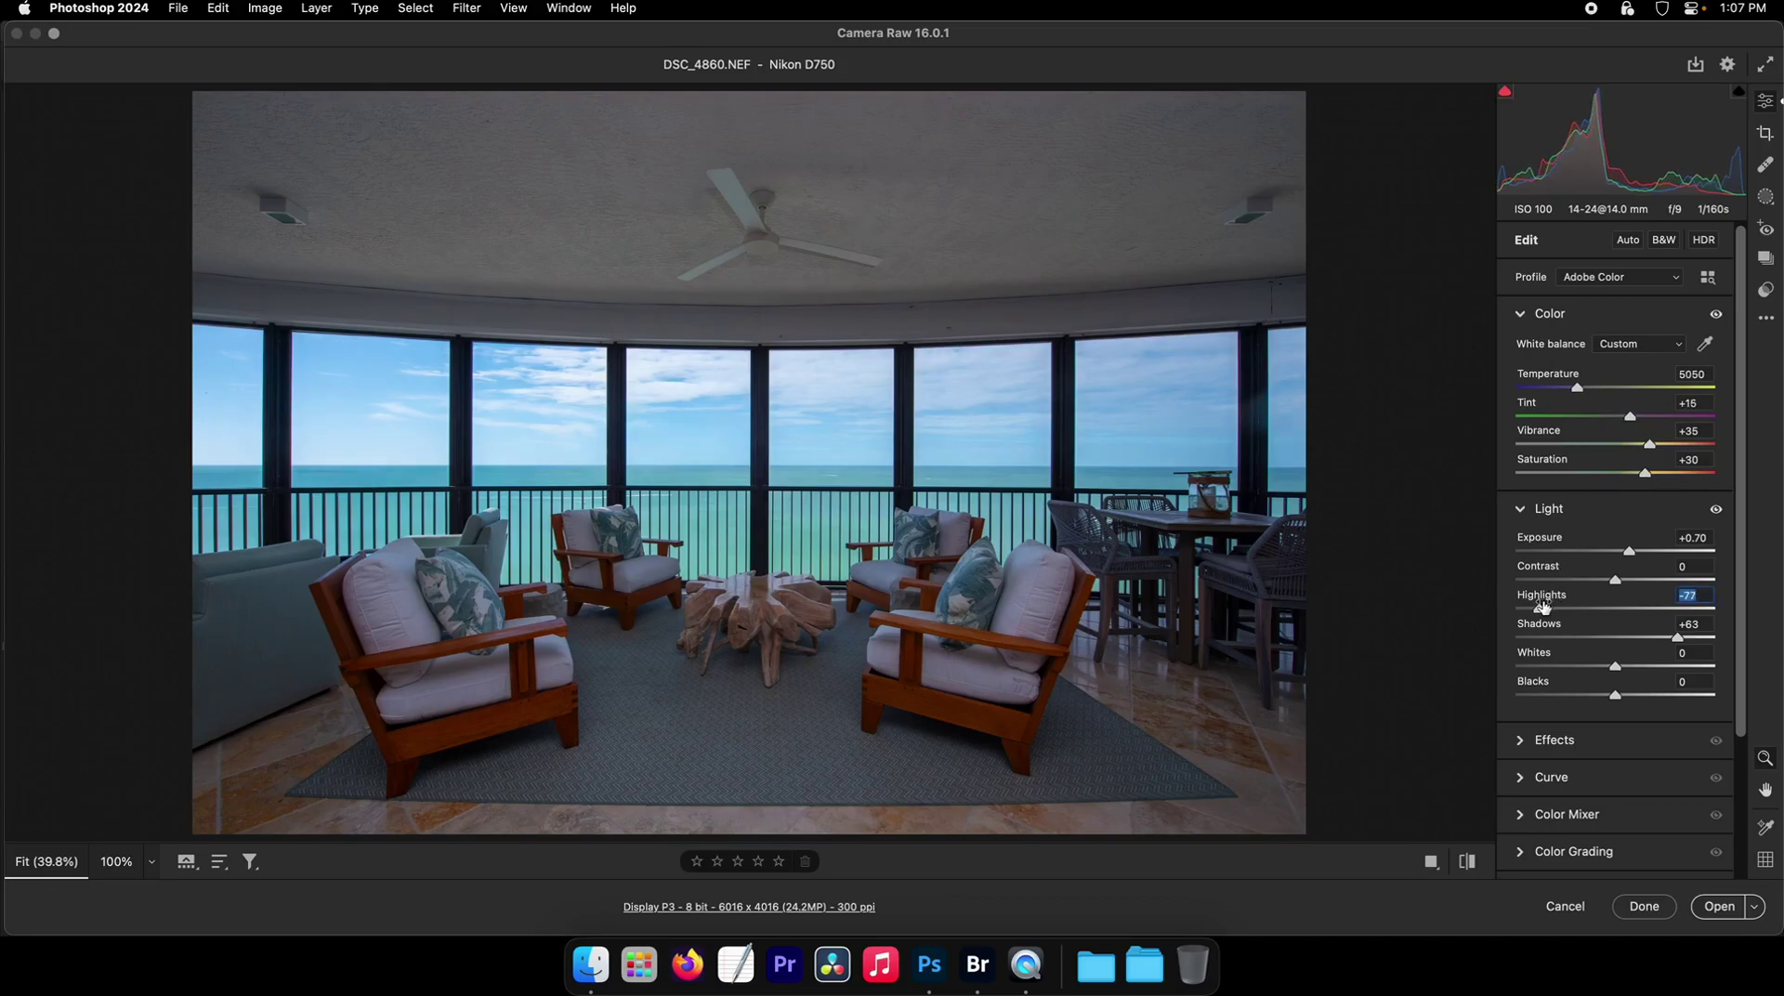
drag(1629, 555, 1627, 553)
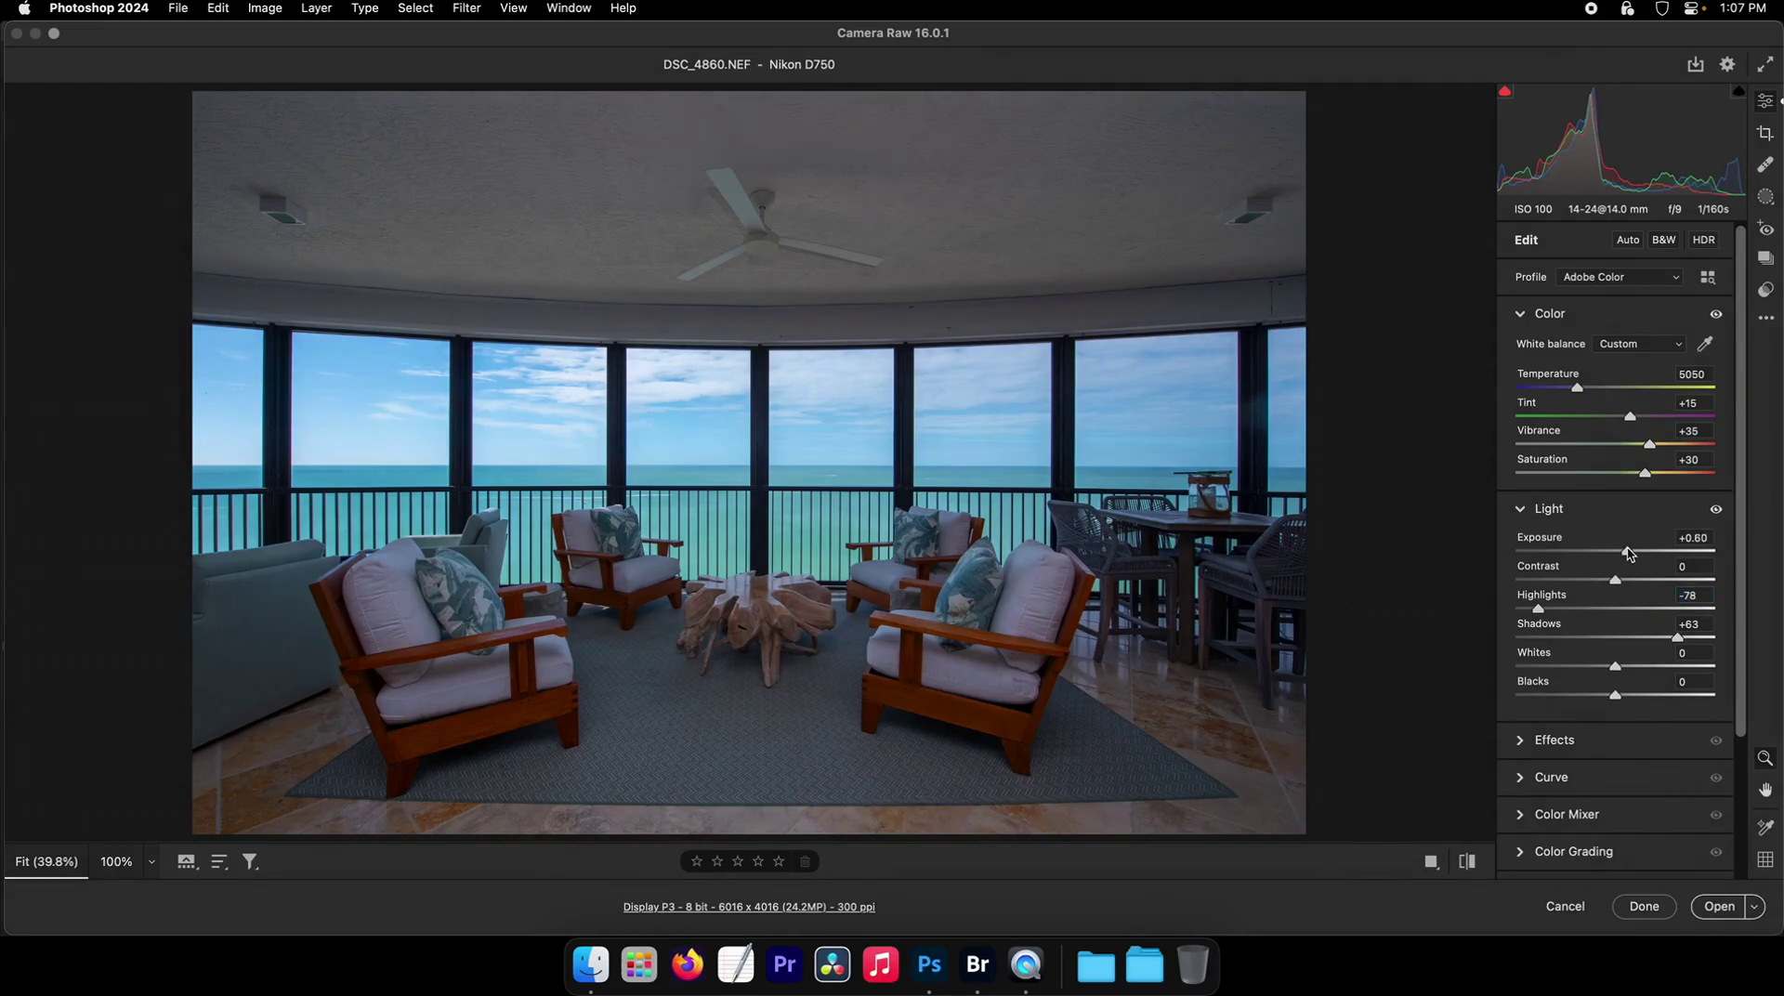
click(1627, 552)
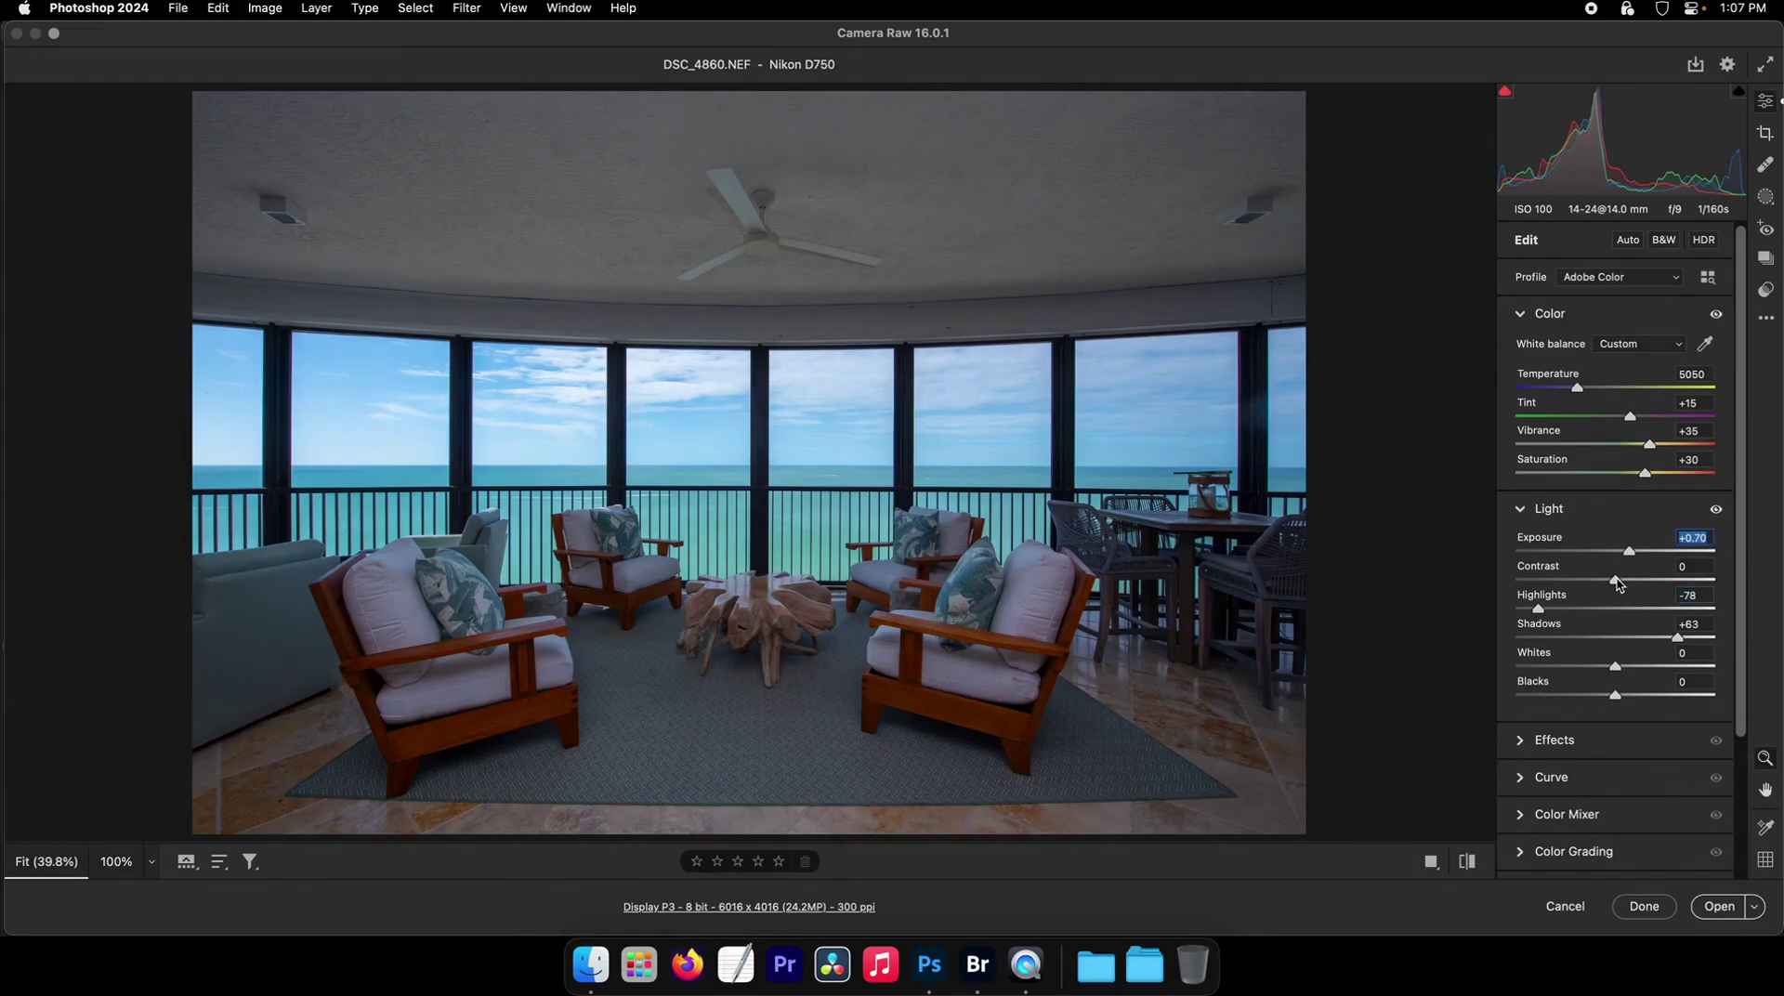
drag(1616, 577, 1622, 578)
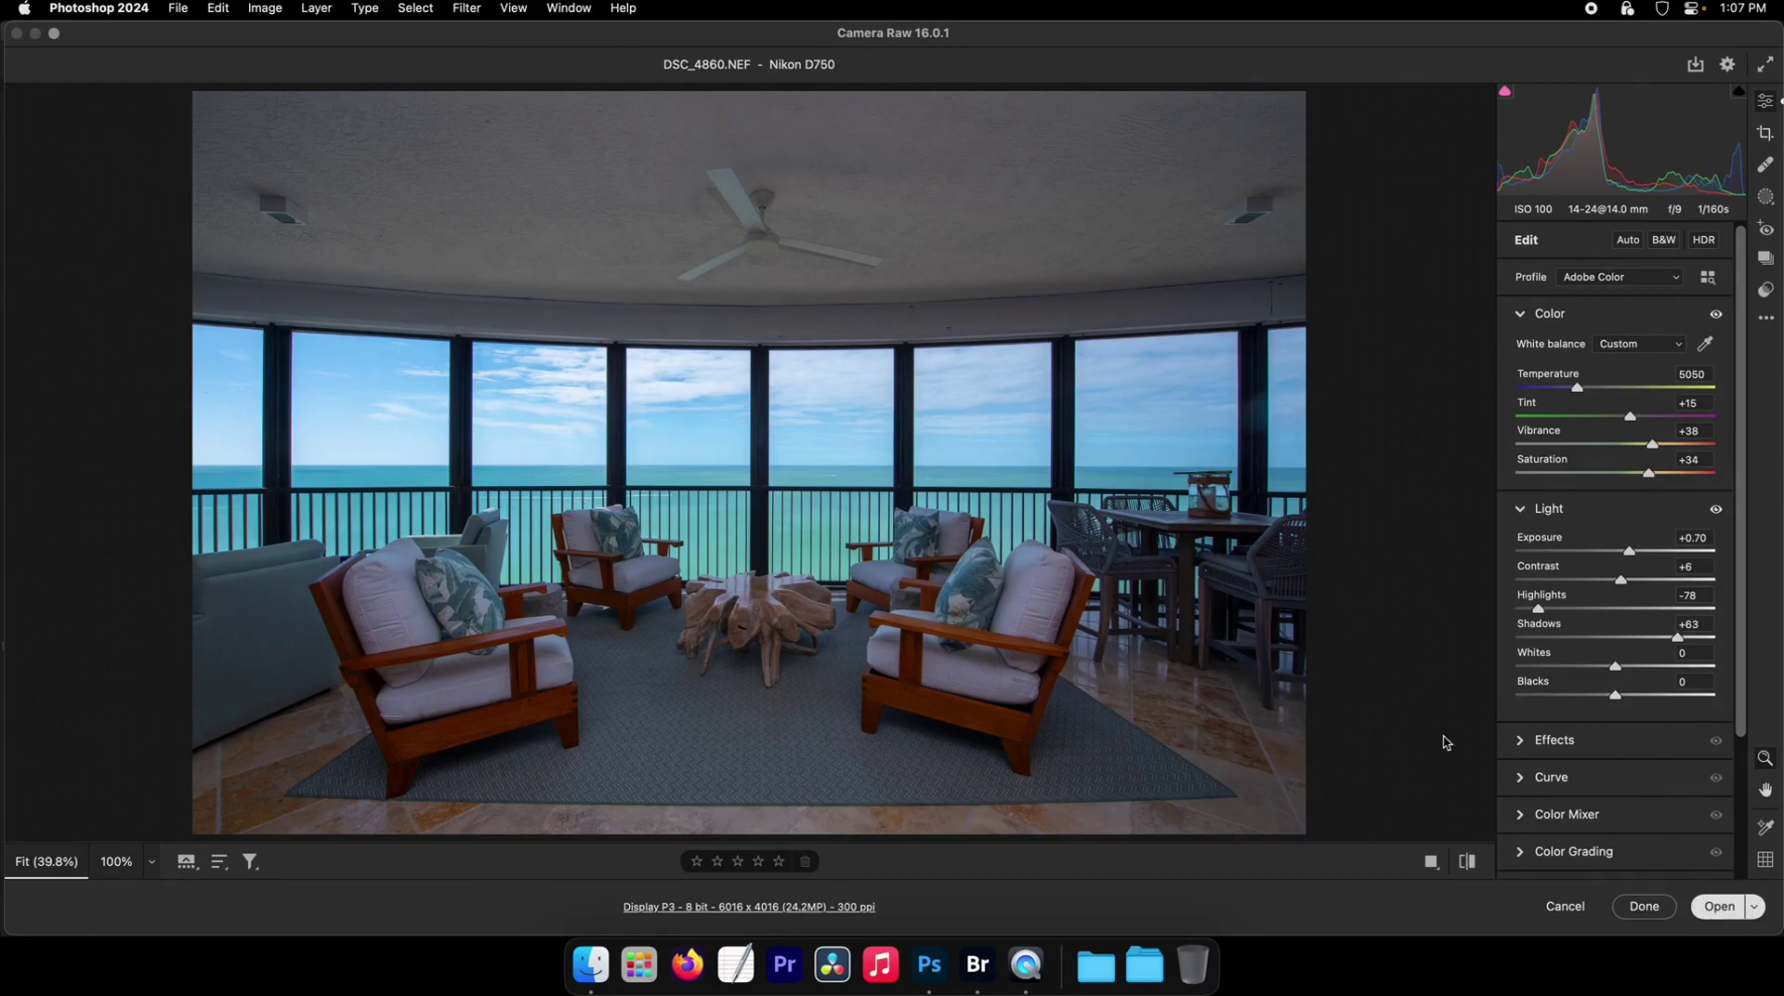
click(1718, 906)
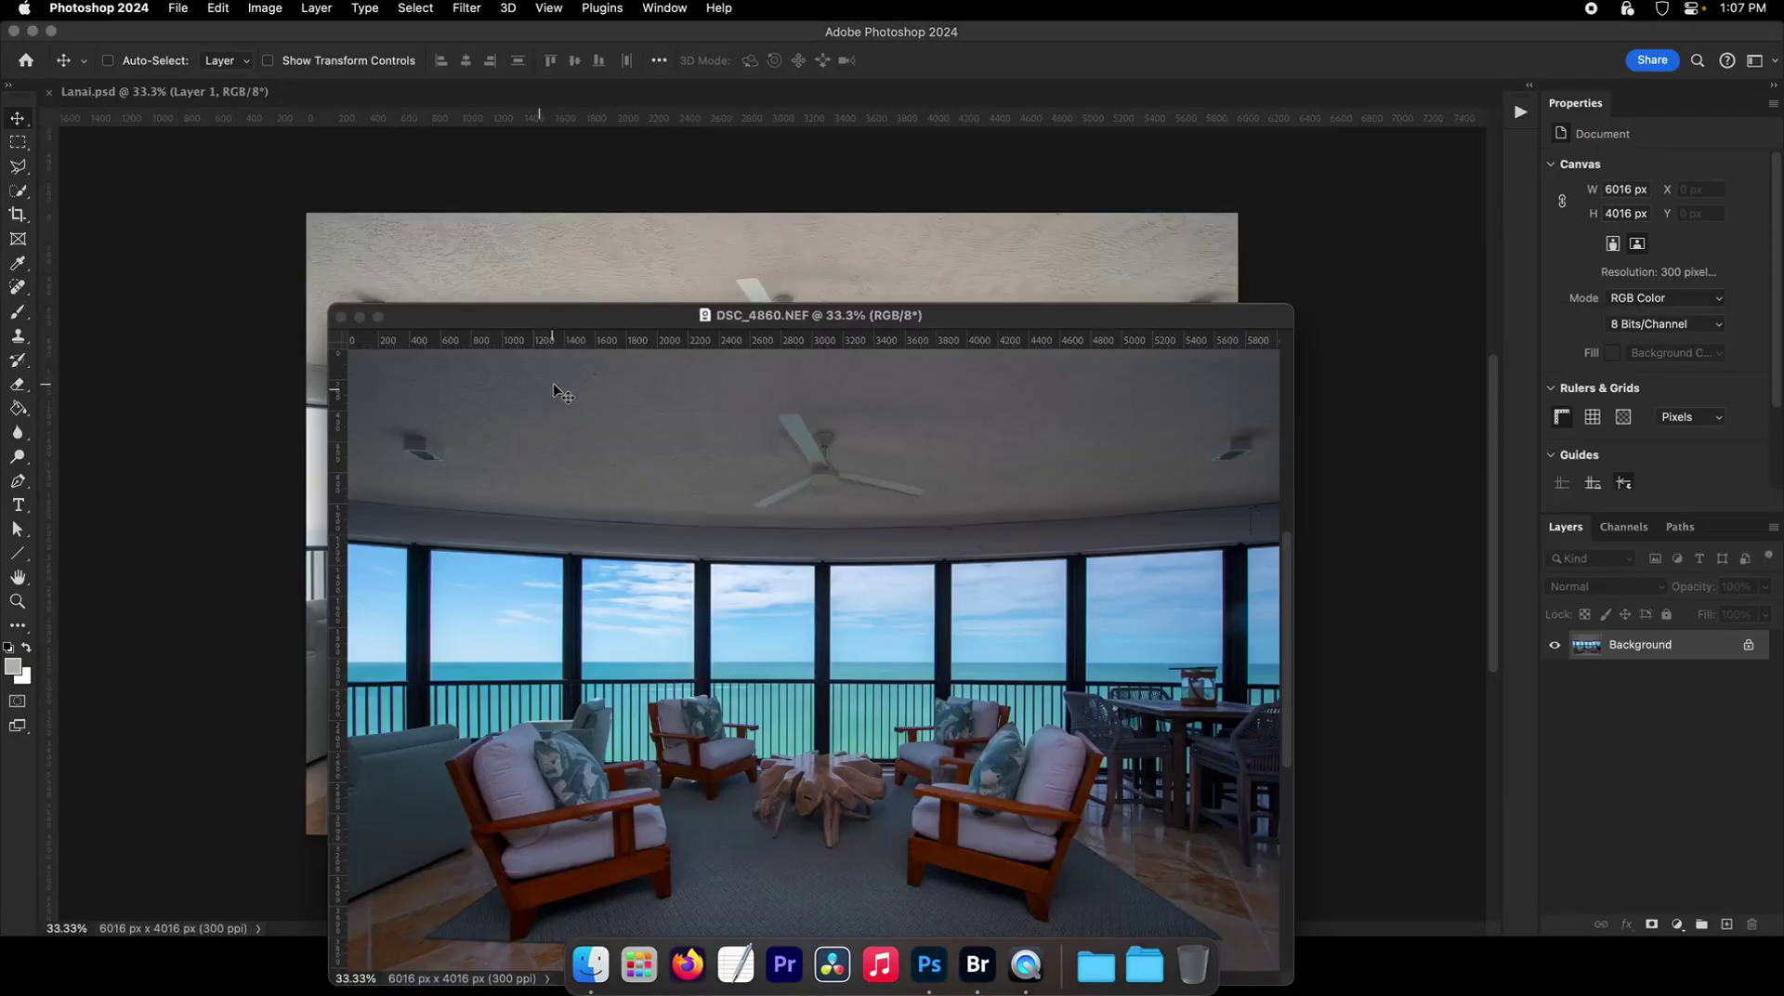
- Copy the DSC_4860 image into Lanai.psd as a canvas-aligned layer, close the source without saving, and save the composite
drag(562, 395, 595, 327)
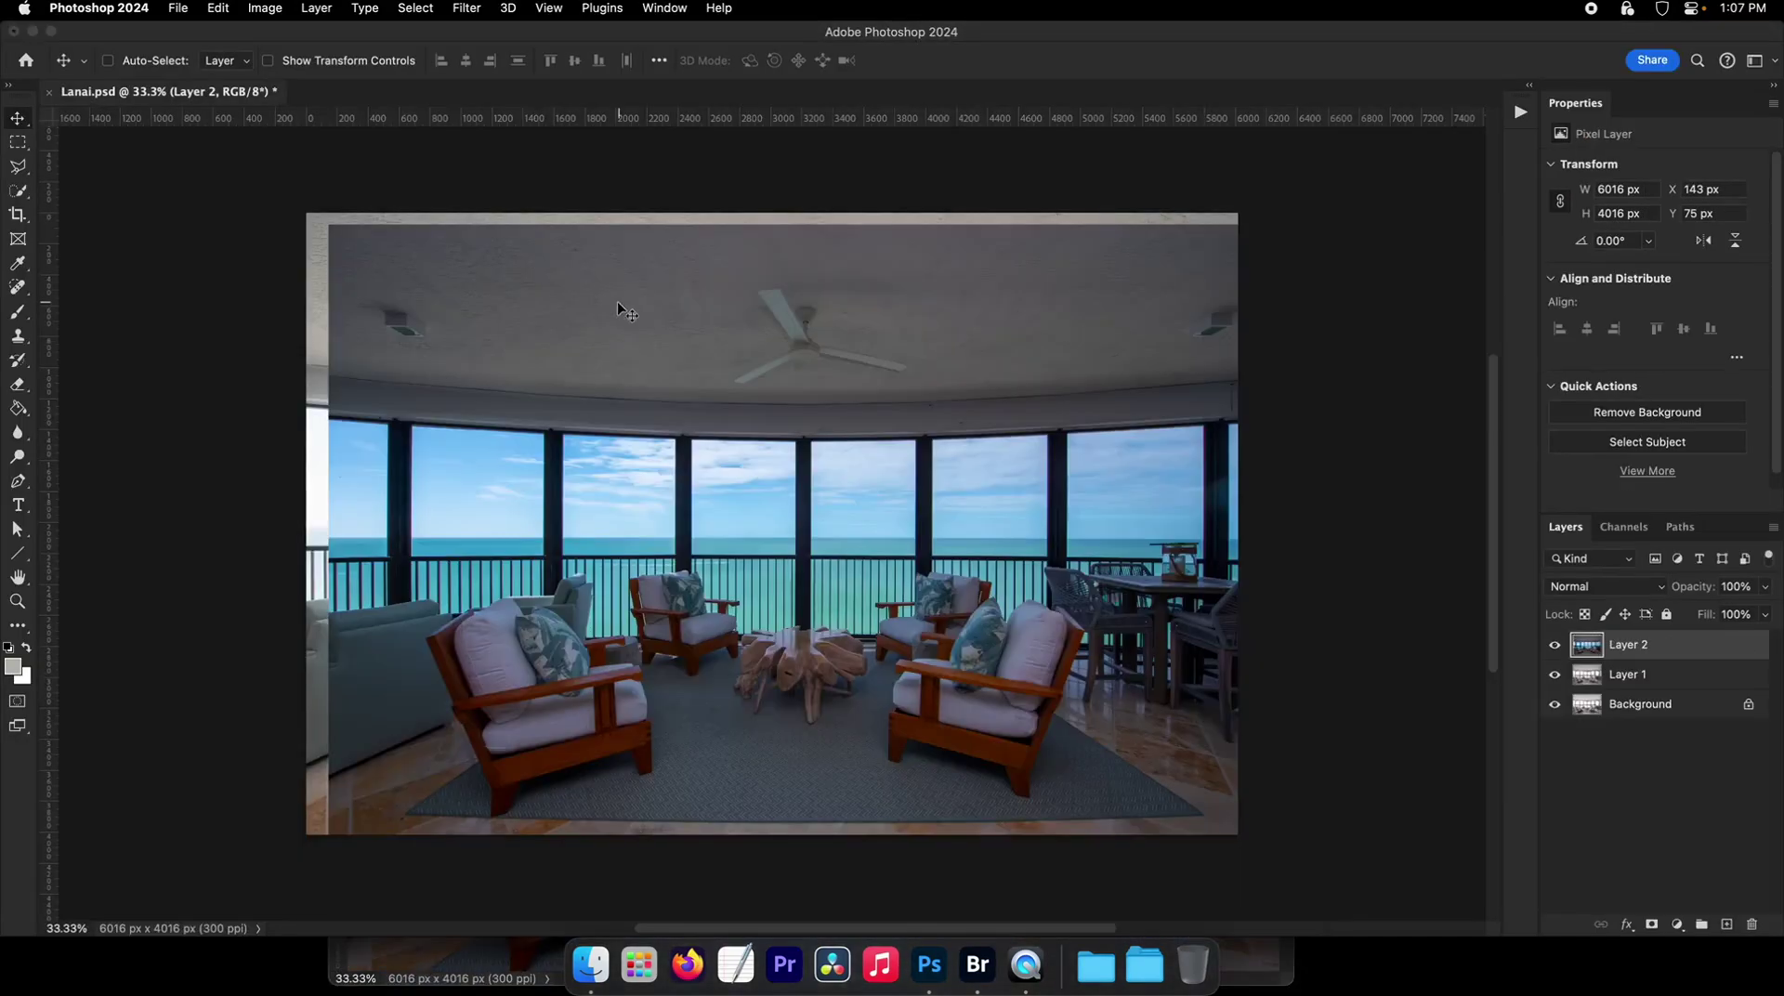
click(516, 972)
key(super+w)
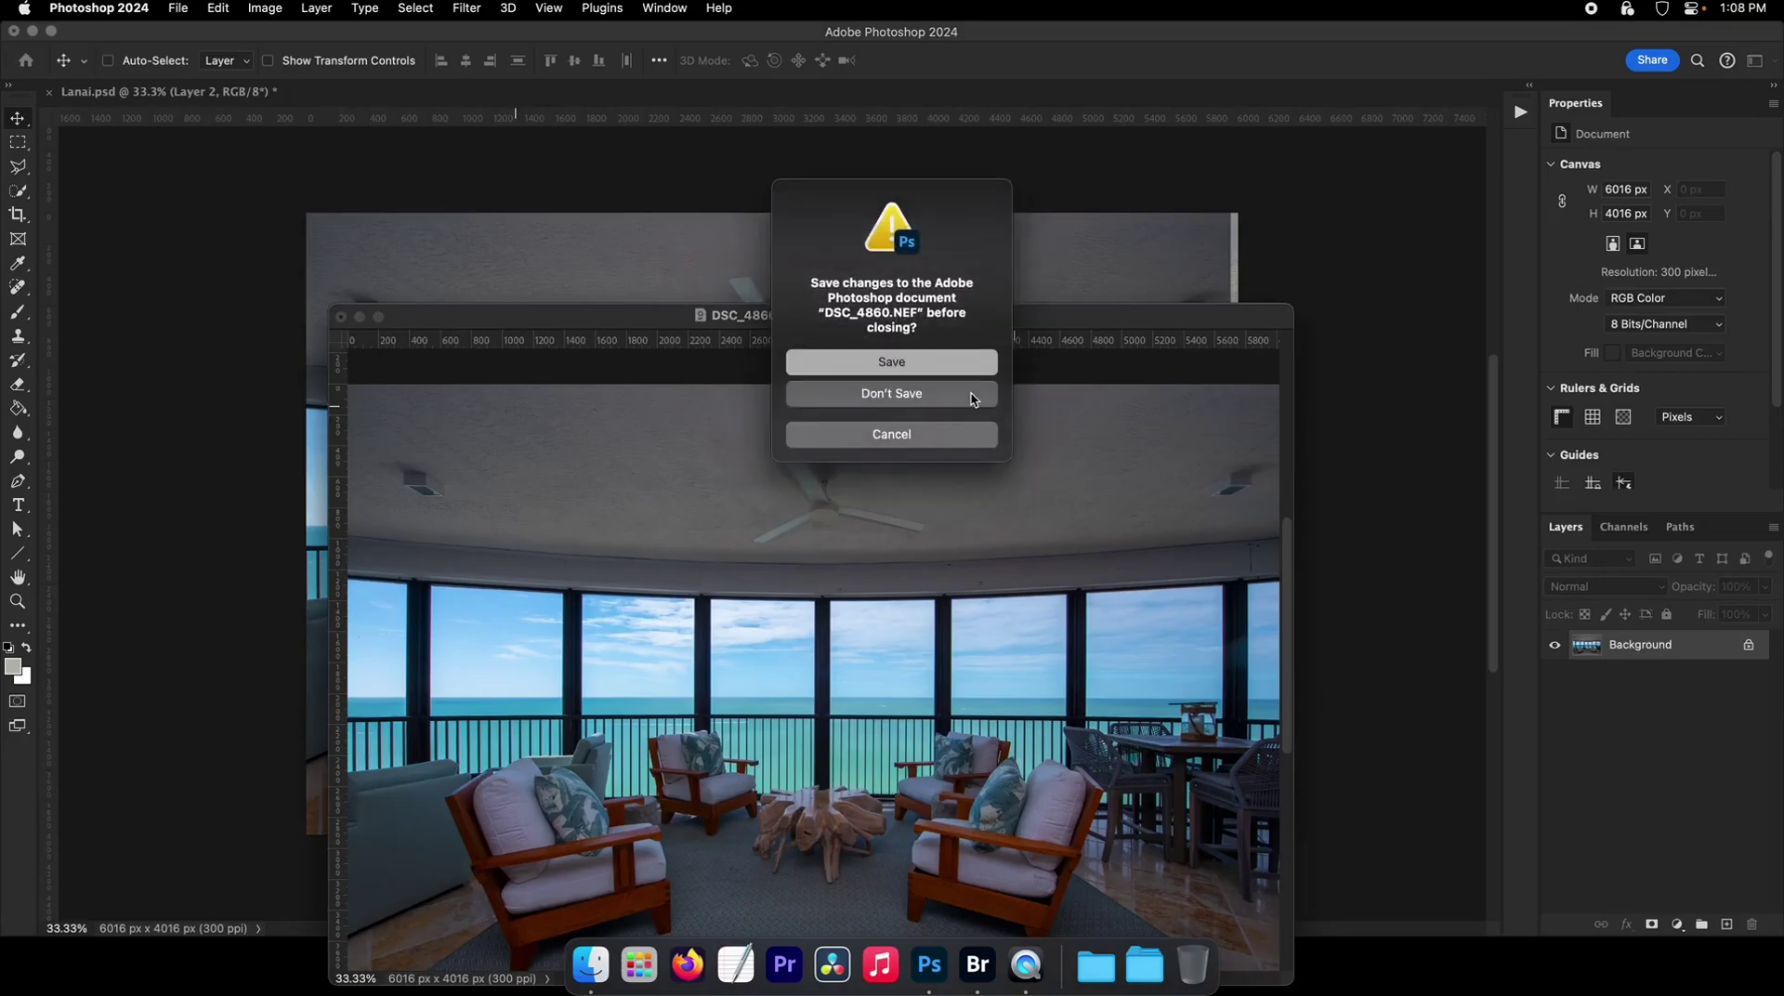
click(972, 394)
drag(908, 433, 915, 435)
key(super+s)
key(F2)
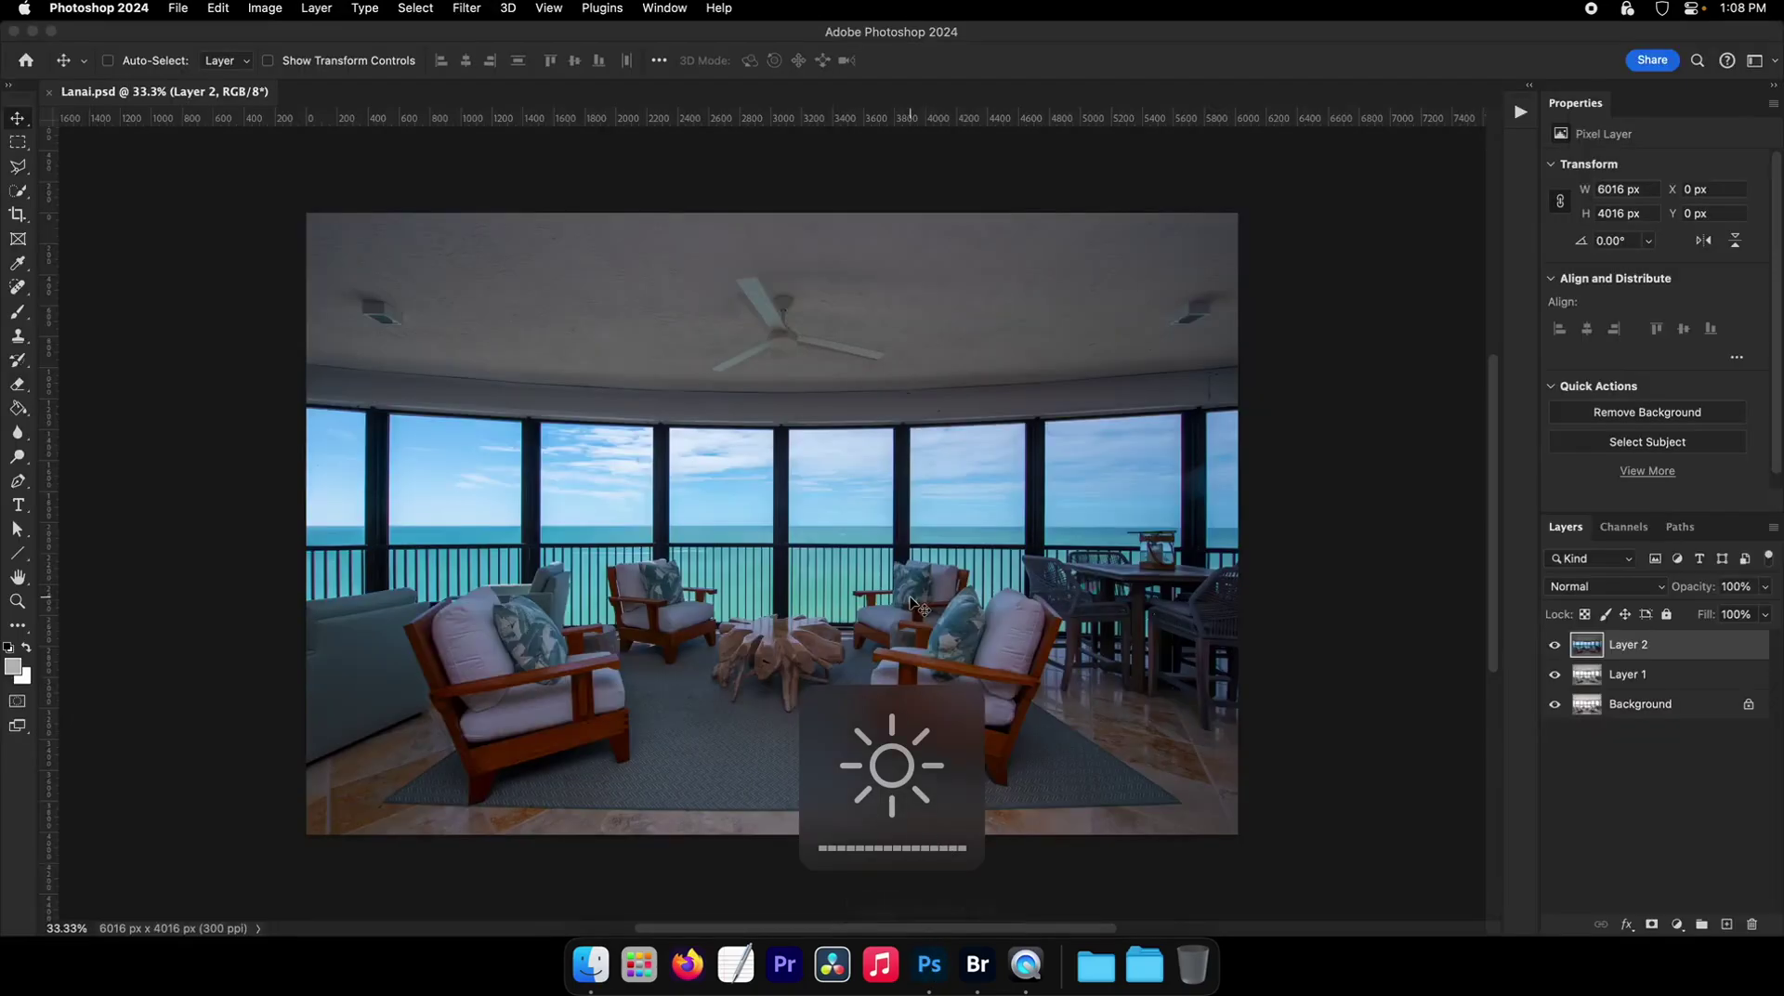
- Compare the three exposures by hiding and showing Layer 2 and Layer 1 in turn
click(1554, 645)
click(1635, 675)
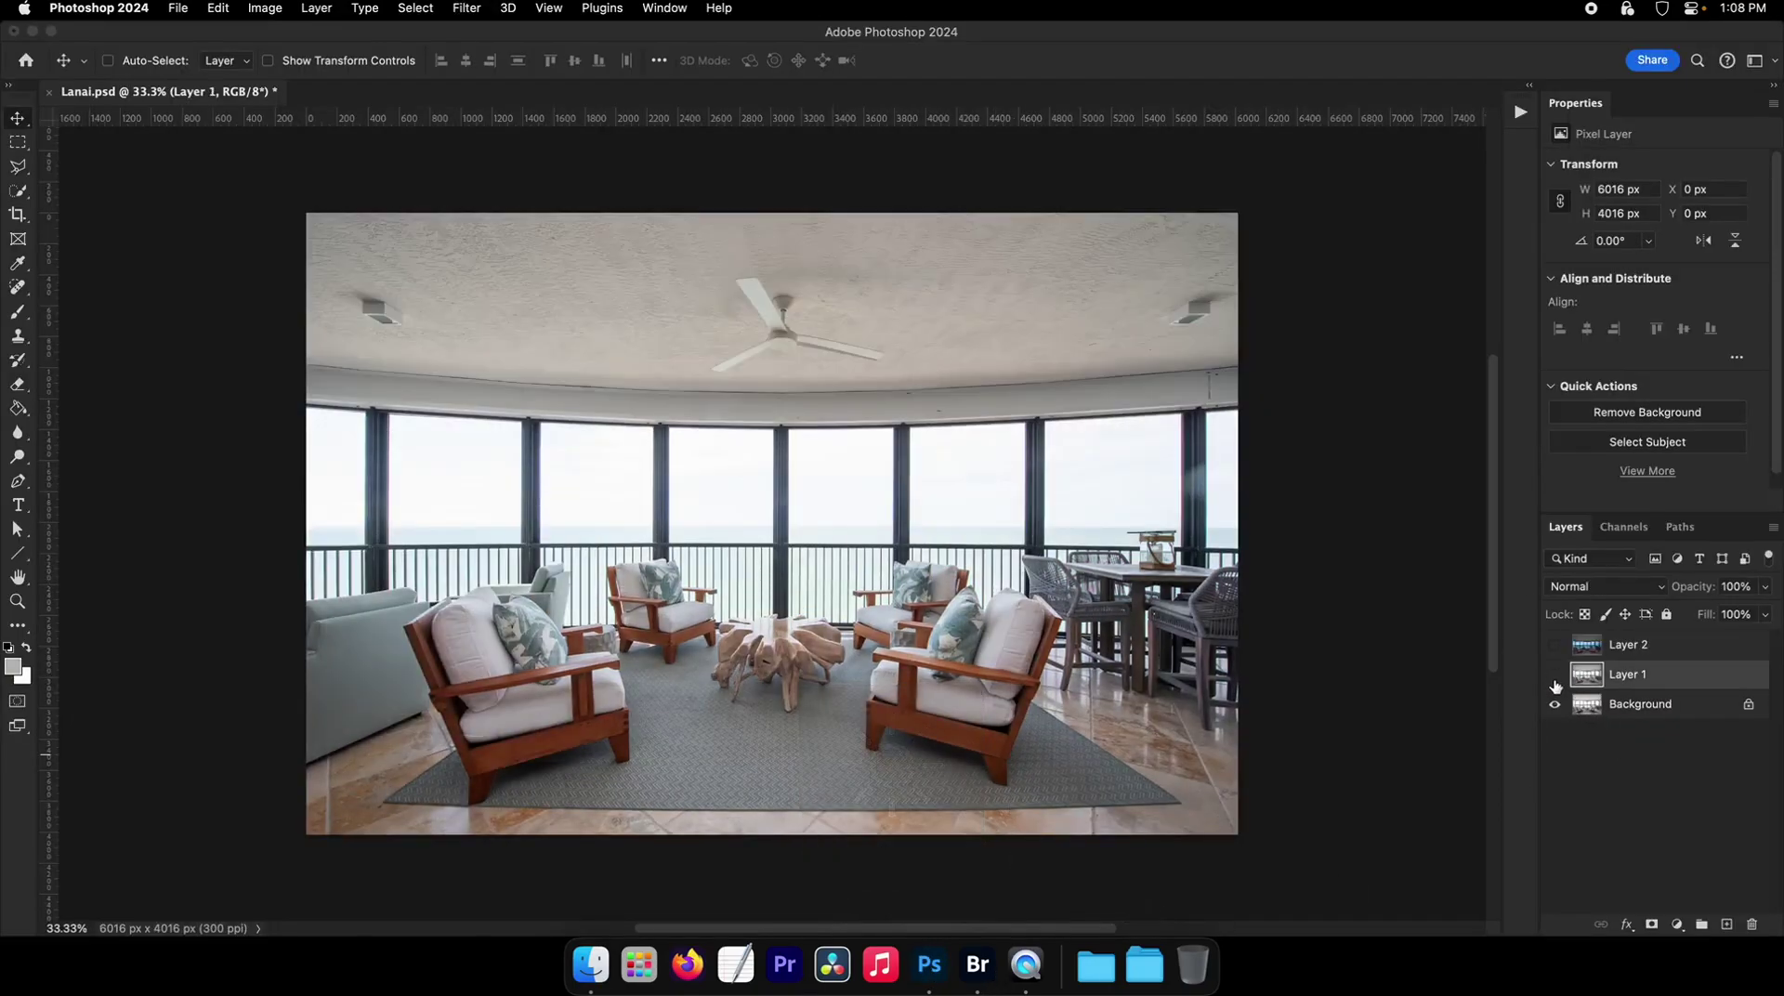
click(1554, 679)
click(1561, 676)
click(1561, 676)
click(1559, 649)
click(1559, 649)
click(1557, 647)
click(1557, 646)
click(1557, 647)
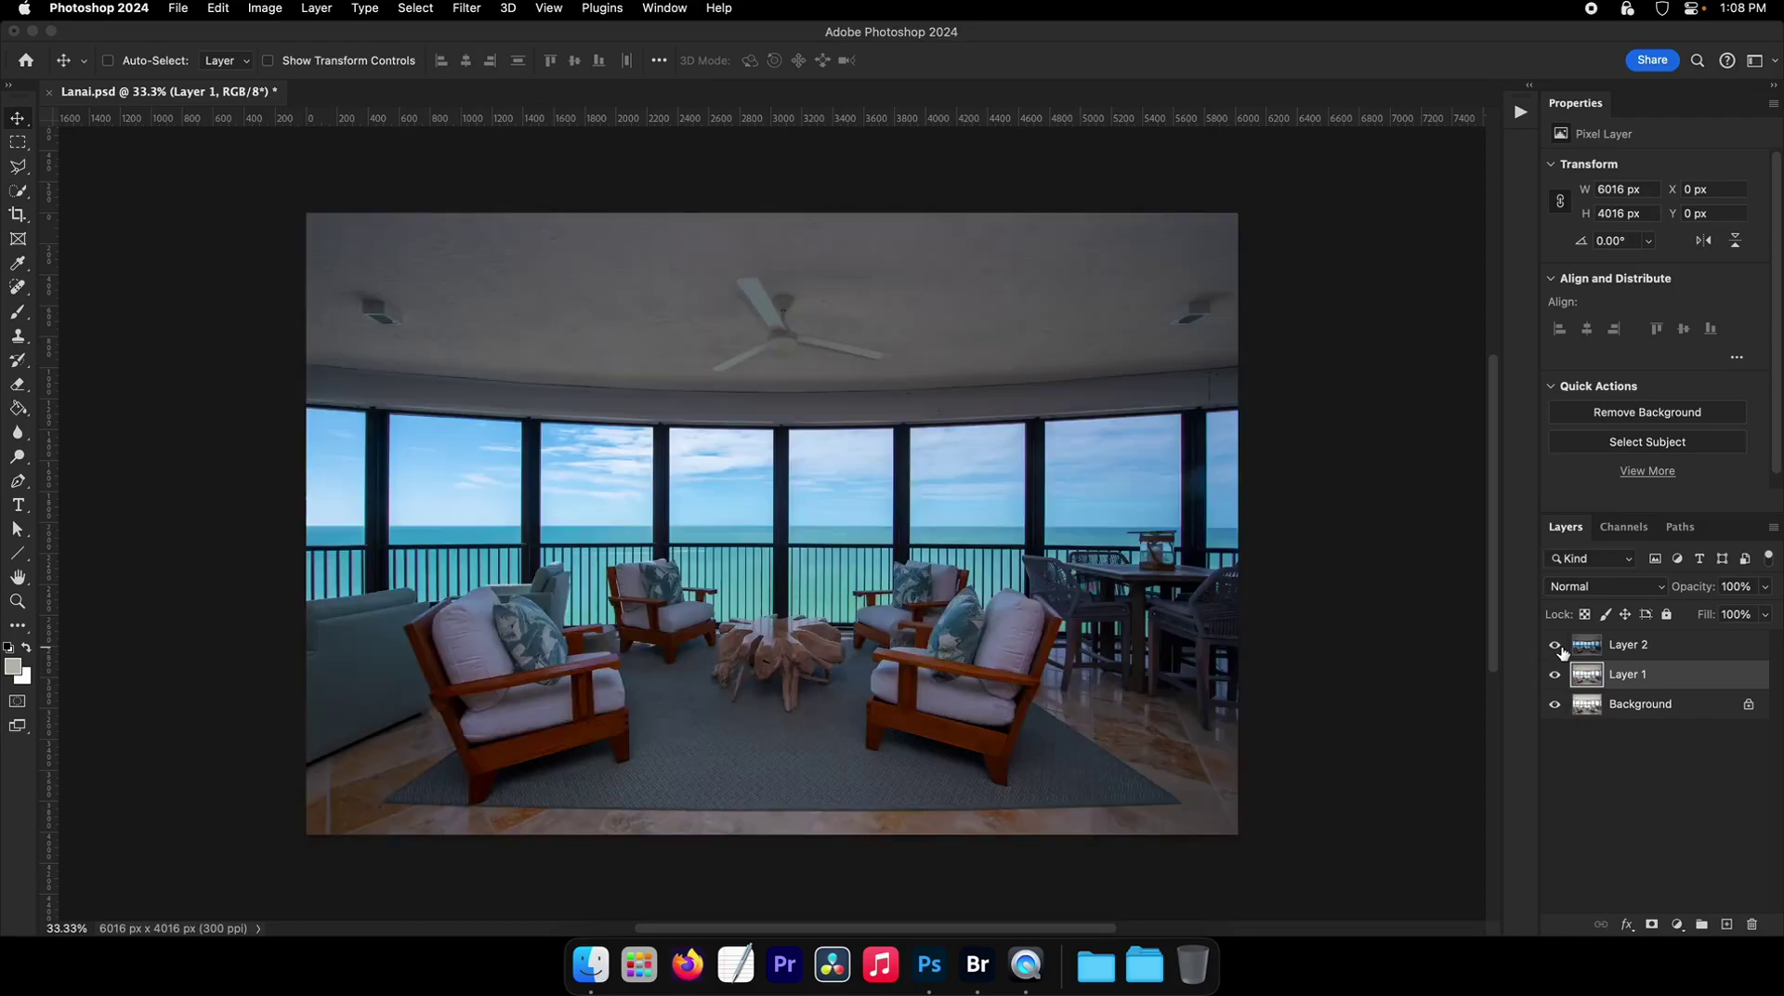
key(F2)
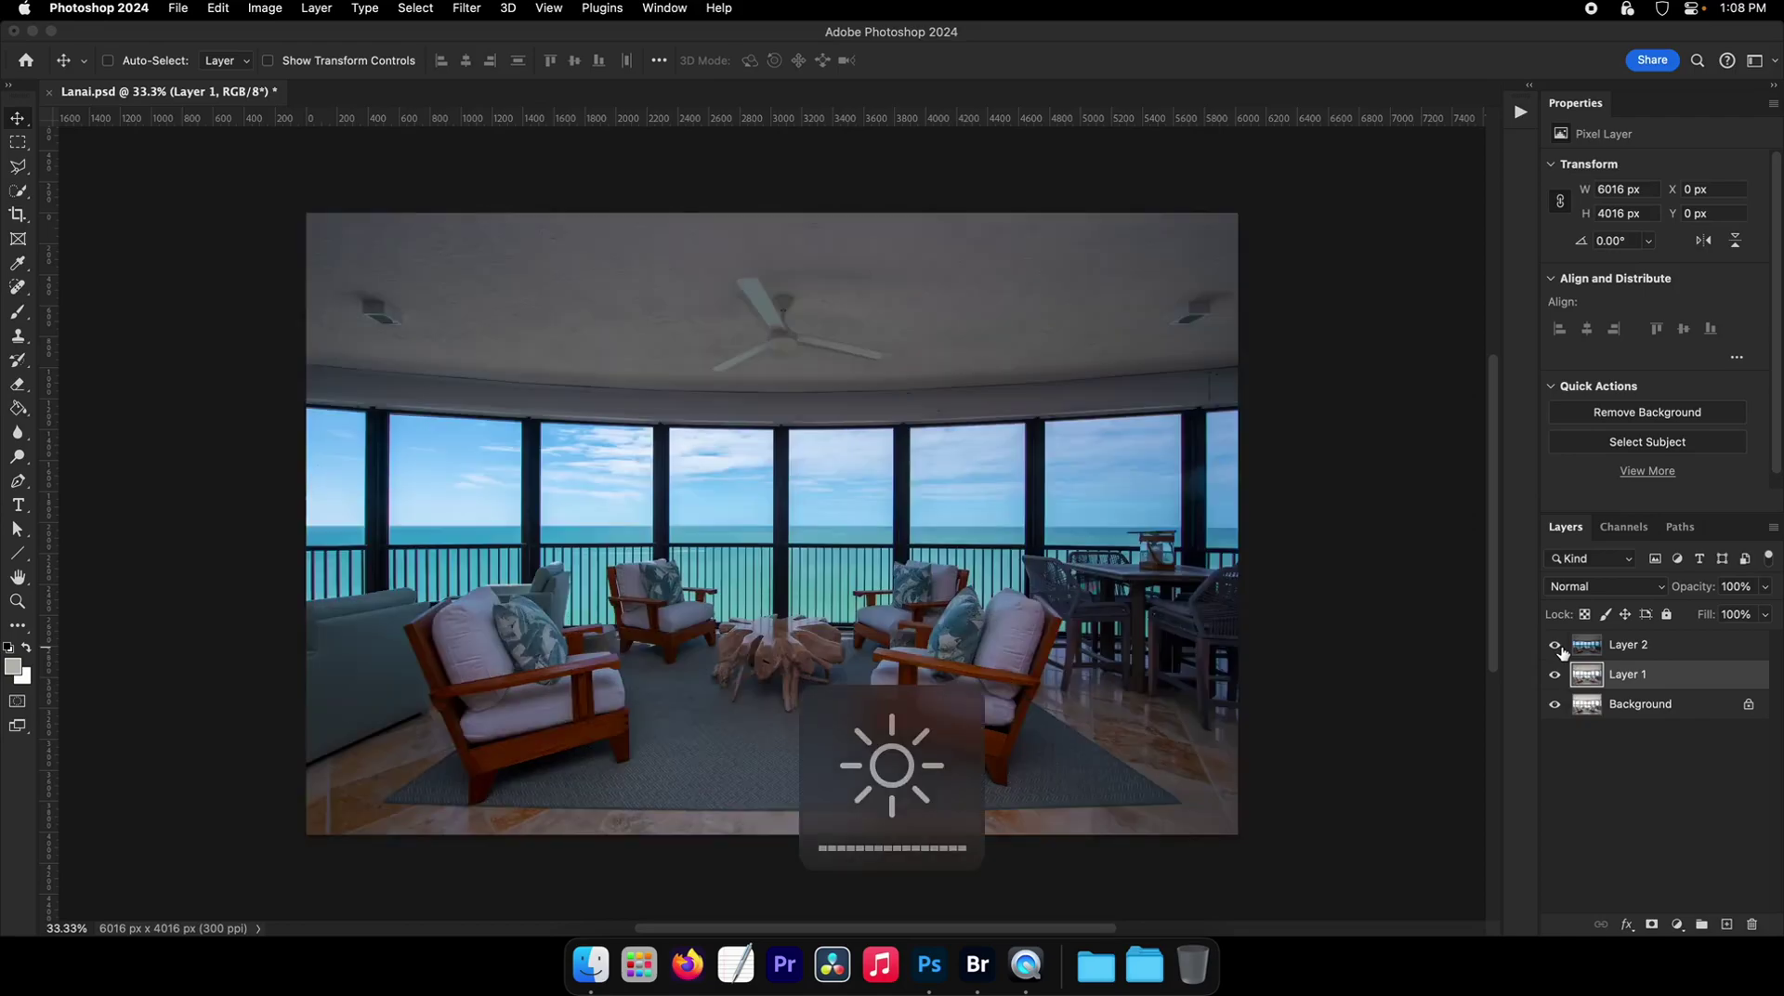
- Hide Layer 2, save the document, and add a layer mask to Layer 1
click(1558, 646)
click(1557, 676)
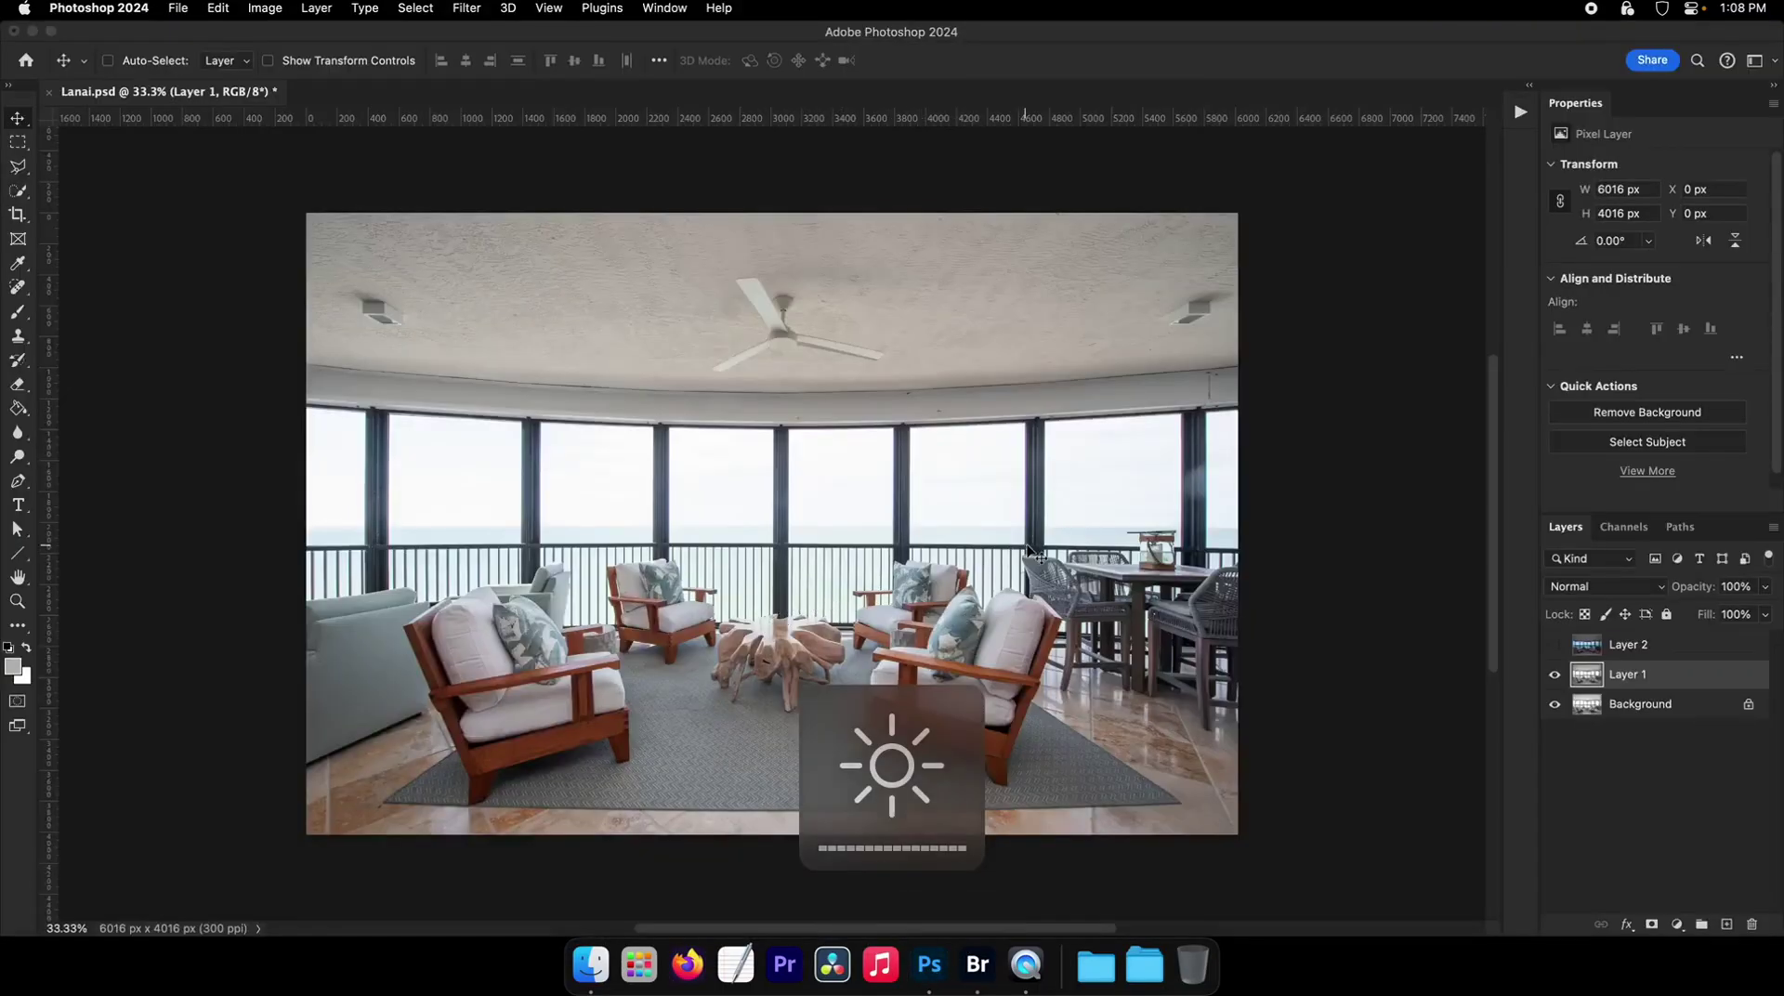
key(super+s)
click(1651, 924)
- Fill Layer 1's mask with black and prepare a large soft white brush at 30% opacity and 30% flow
key(g)
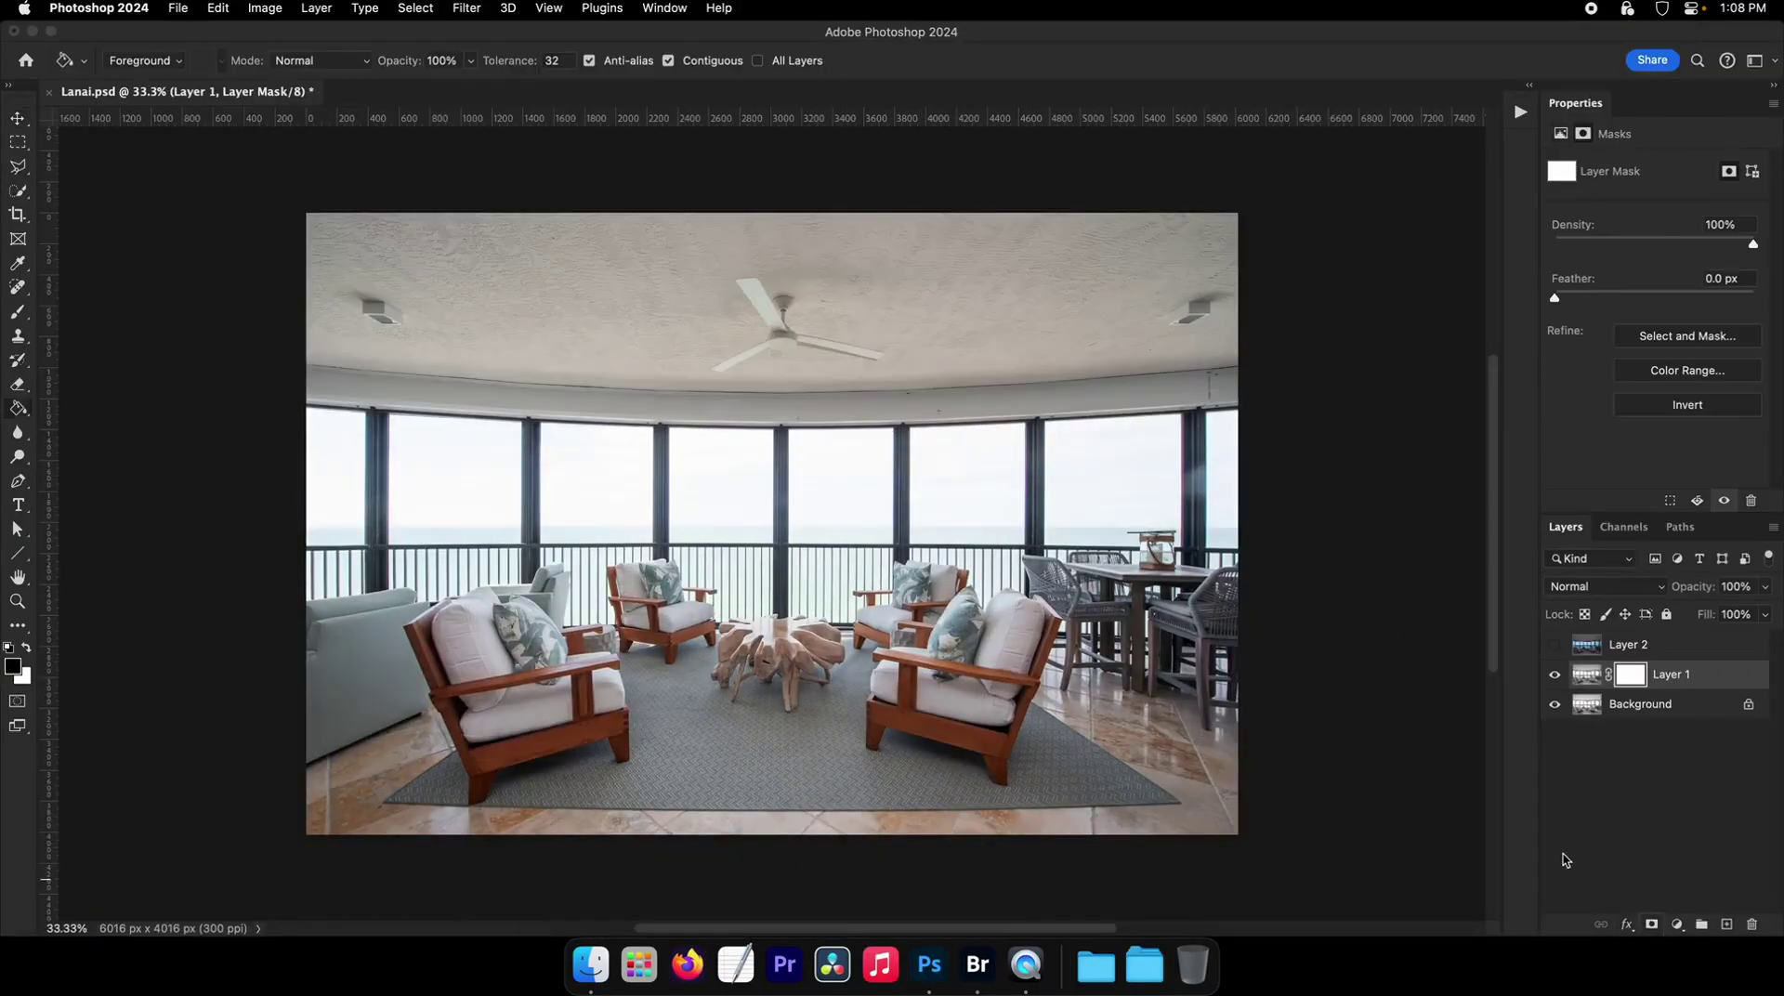
key(x)
key(b)
right_click(911, 524)
double_click(1007, 760)
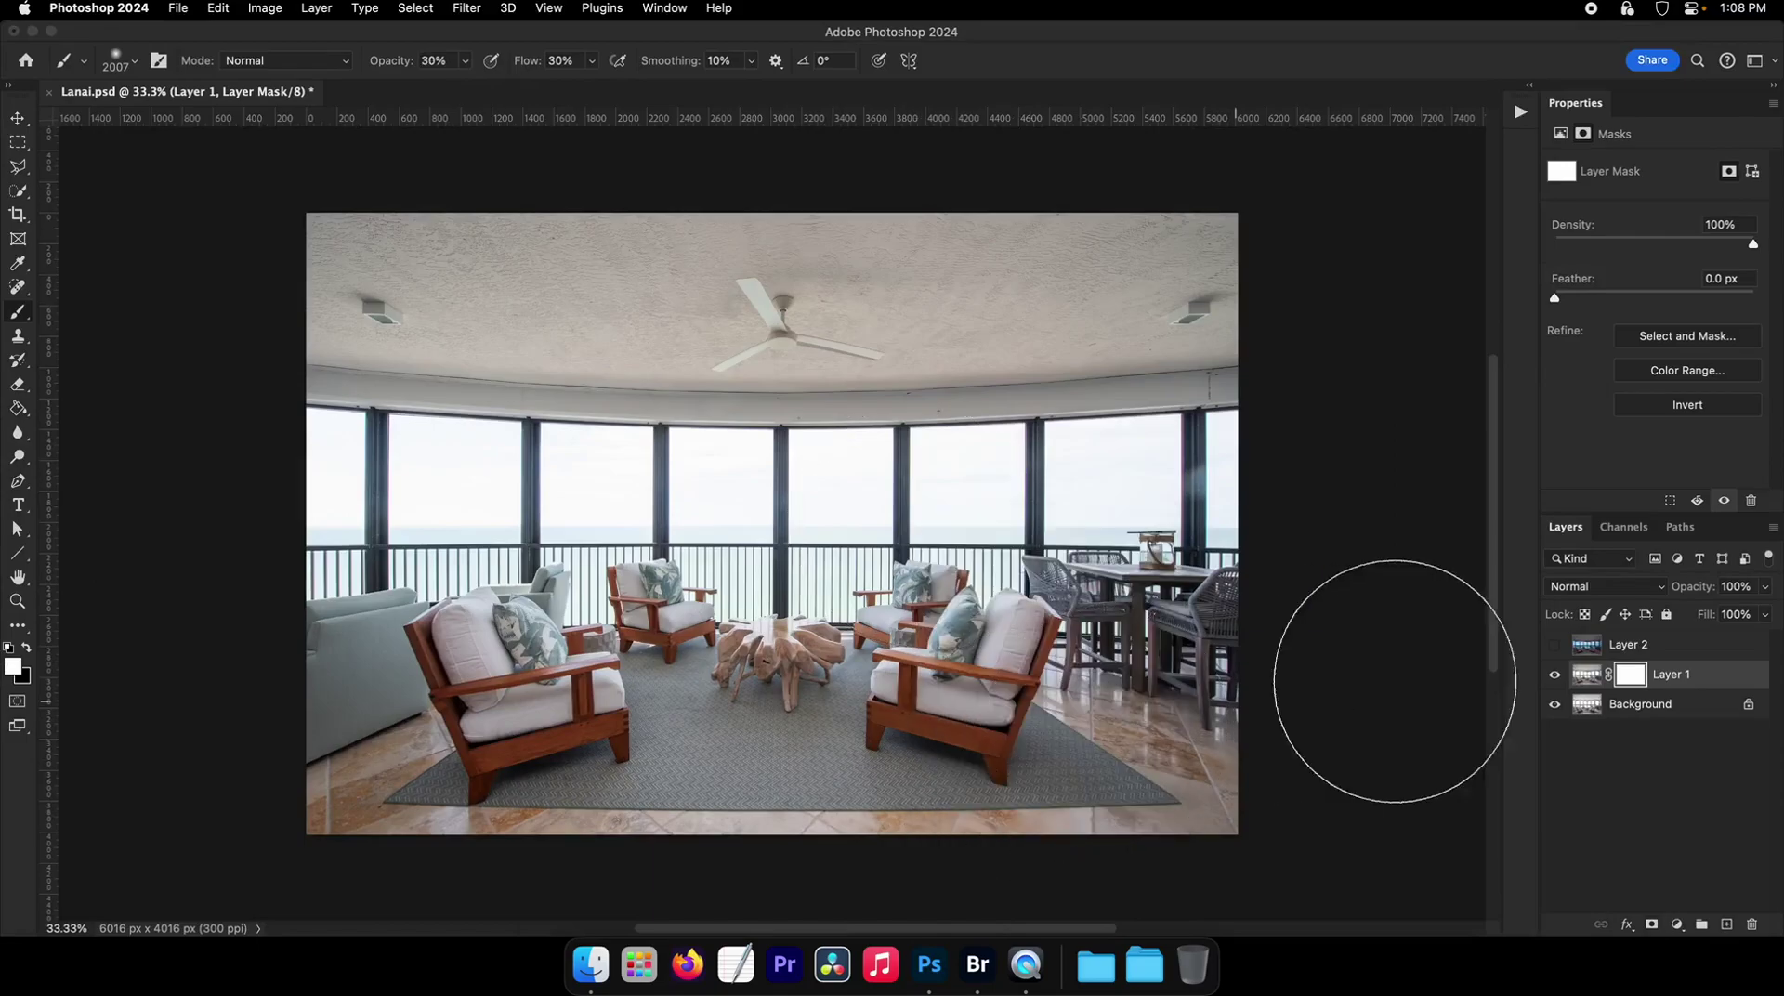
click(1551, 676)
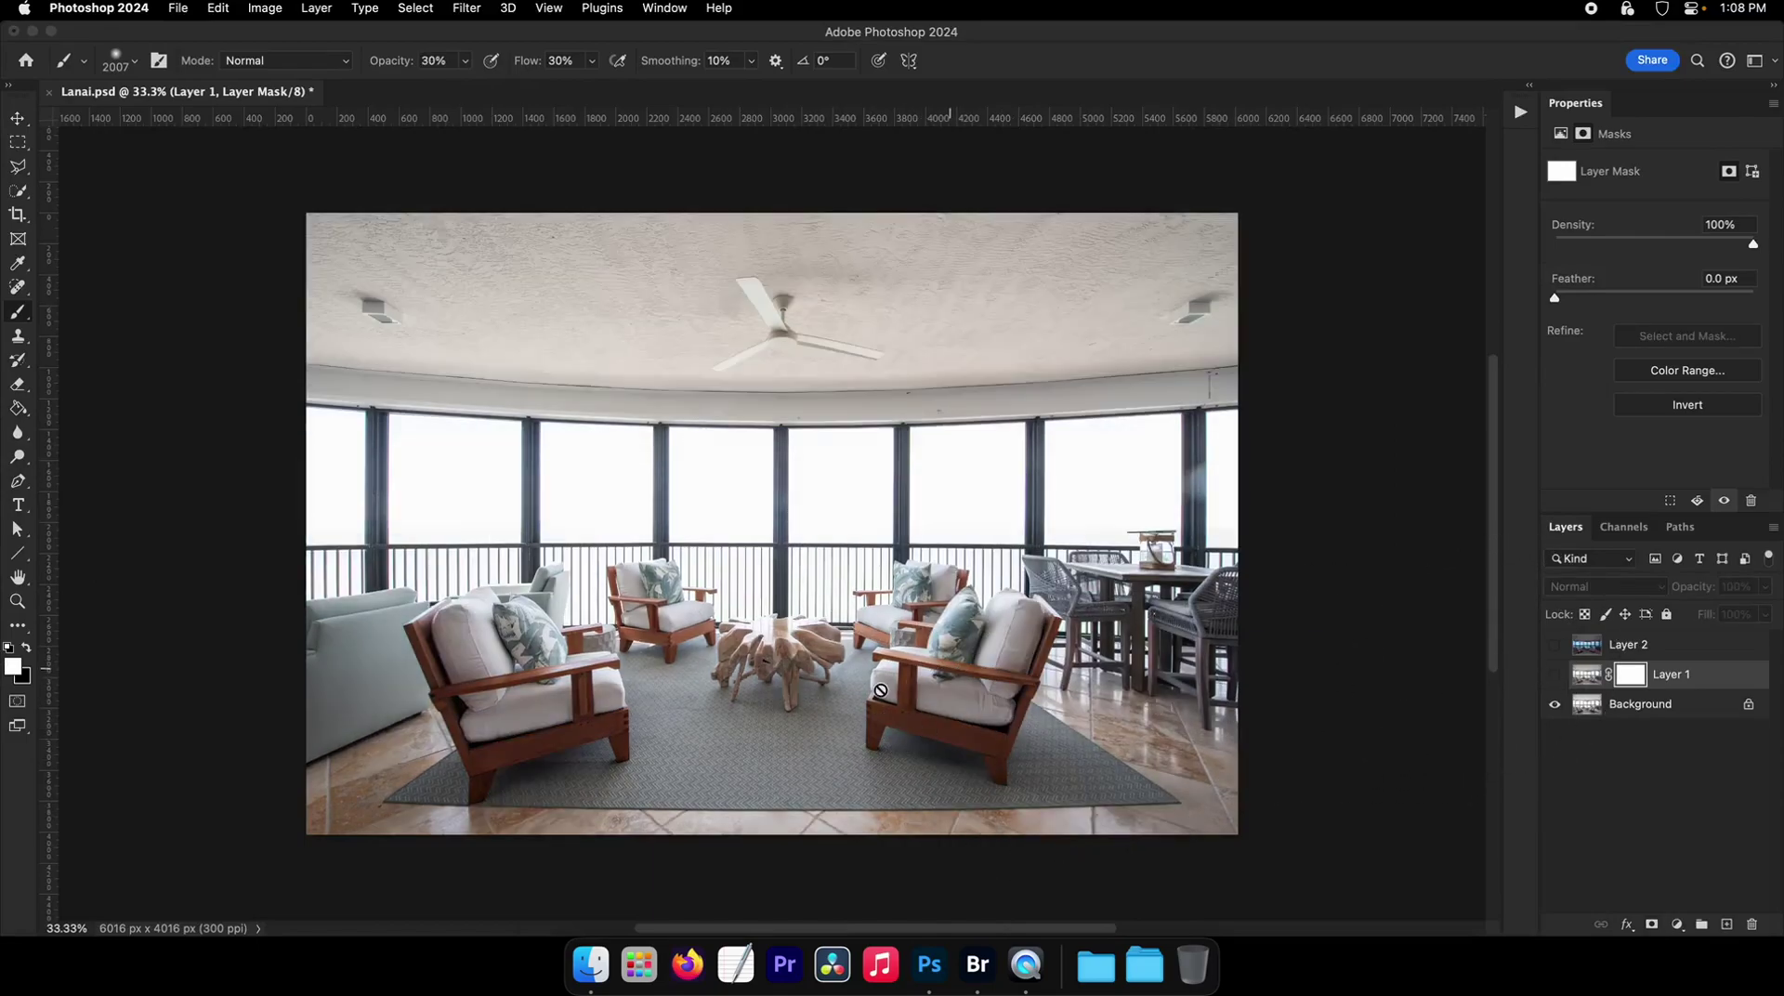
click(1555, 675)
key(g)
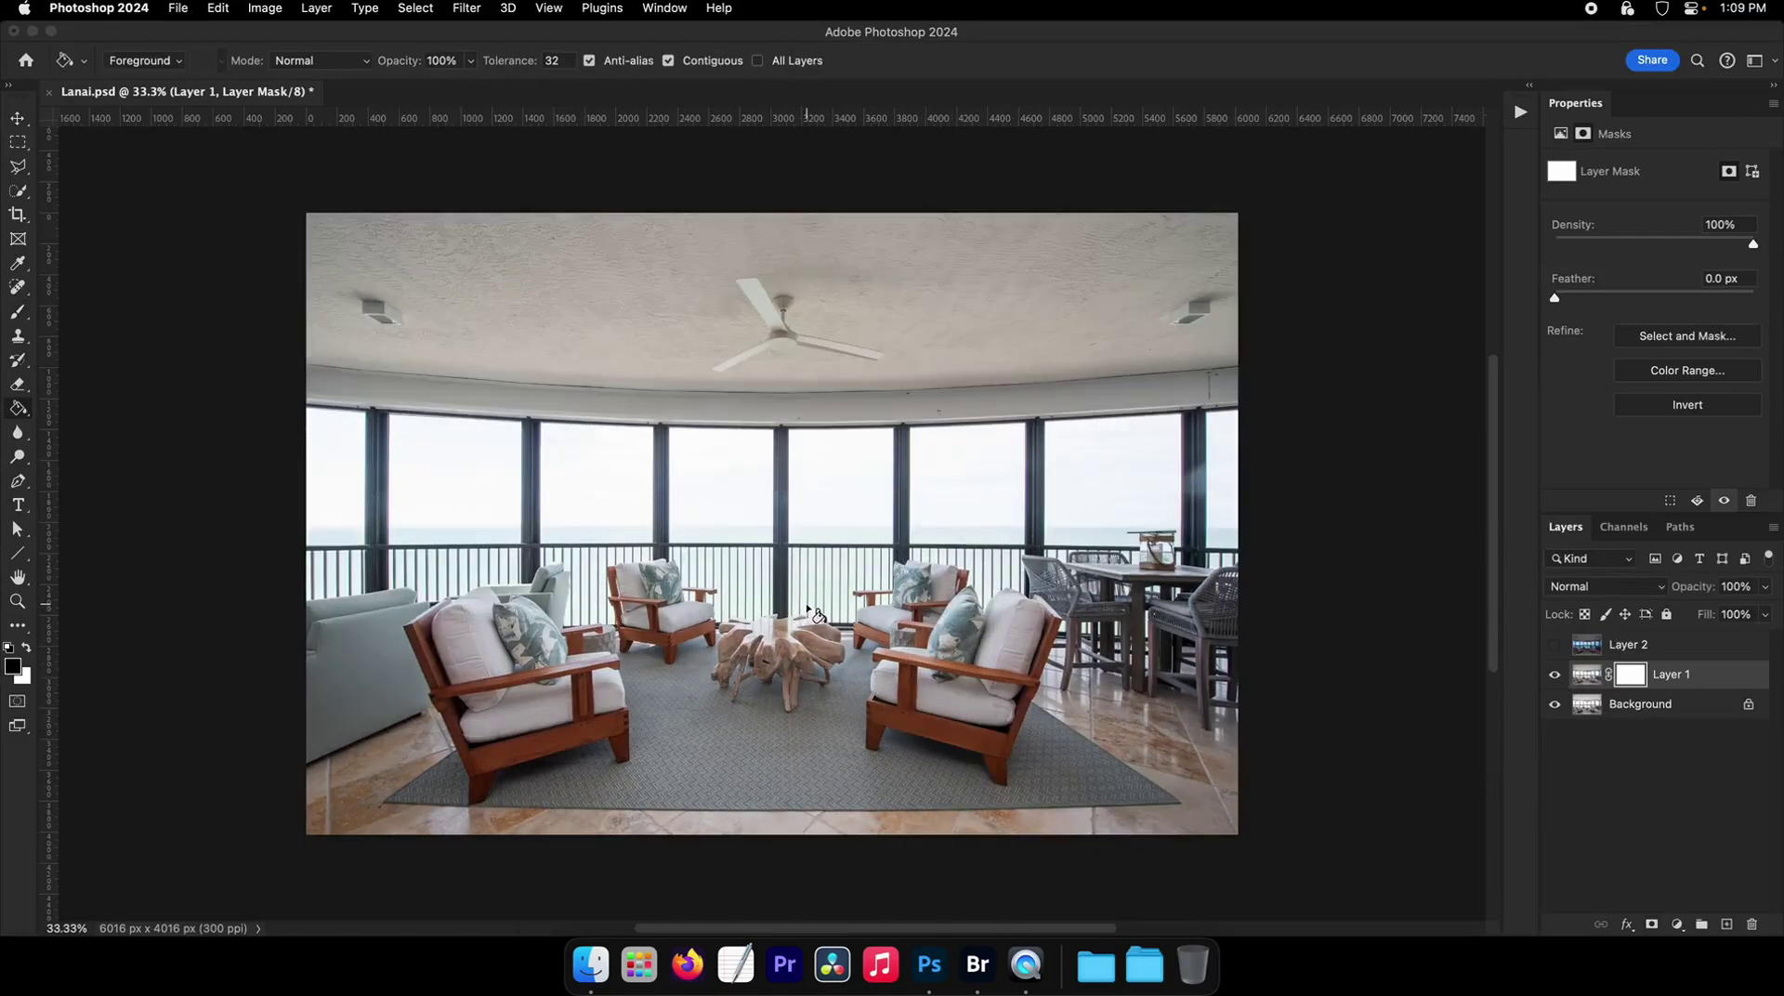
click(818, 615)
key(b)
key(x)
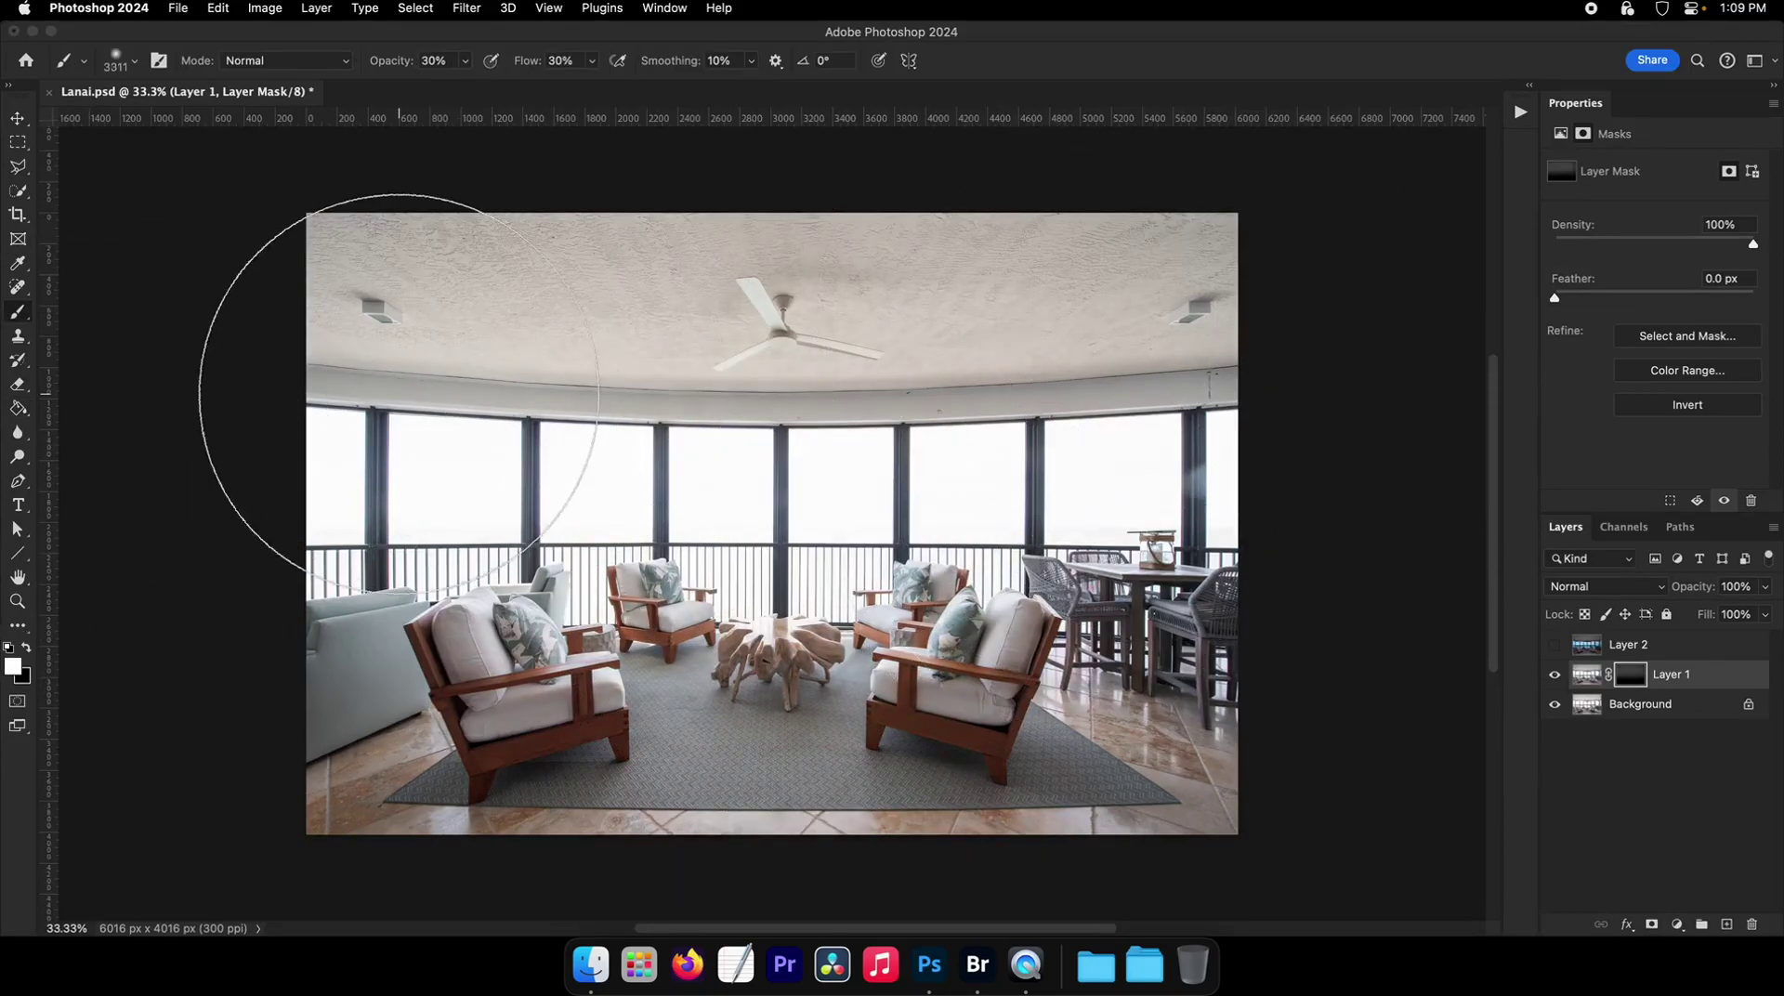
- Paint white across Layer 1's mask with the large soft brush to blend the darker exposure over the room and windows, and save
mouse_move(400, 394)
mouse_down()
mouse_move(185, 646)
mouse_move(161, 796)
mouse_up()
drag(661, 672, 455, 692)
mouse_move(348, 682)
mouse_down()
mouse_move(853, 712)
mouse_move(362, 602)
mouse_move(1041, 528)
mouse_up()
mouse_move(1040, 528)
mouse_down()
mouse_move(1106, 528)
mouse_move(195, 375)
mouse_move(858, 445)
mouse_move(328, 412)
mouse_up()
drag(636, 446, 581, 472)
mouse_move(557, 484)
mouse_down()
mouse_move(243, 783)
mouse_move(1161, 657)
mouse_move(262, 604)
mouse_move(283, 391)
mouse_move(1332, 483)
mouse_up()
drag(1250, 547, 1166, 549)
key(super+s)
- Create a new empty path and activate the Pen tool for outlining the window frames
click(1677, 529)
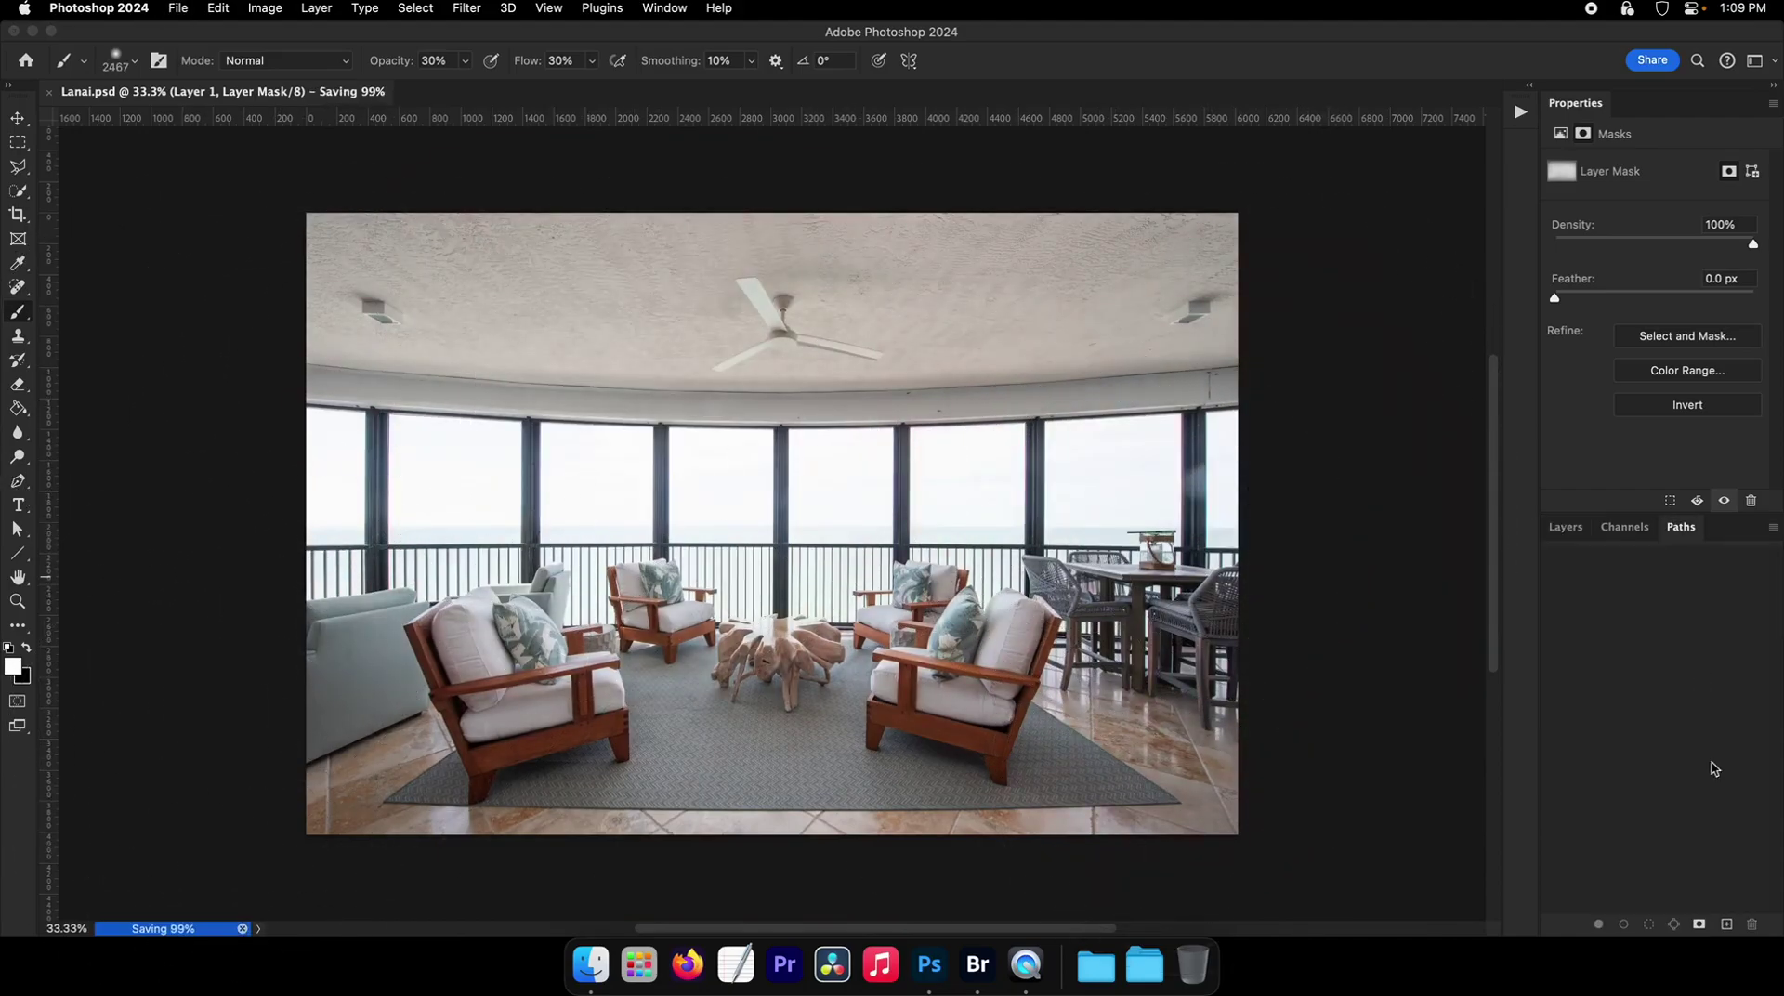
click(1729, 927)
key(p)
super+click(626, 419)
super+click(623, 412)
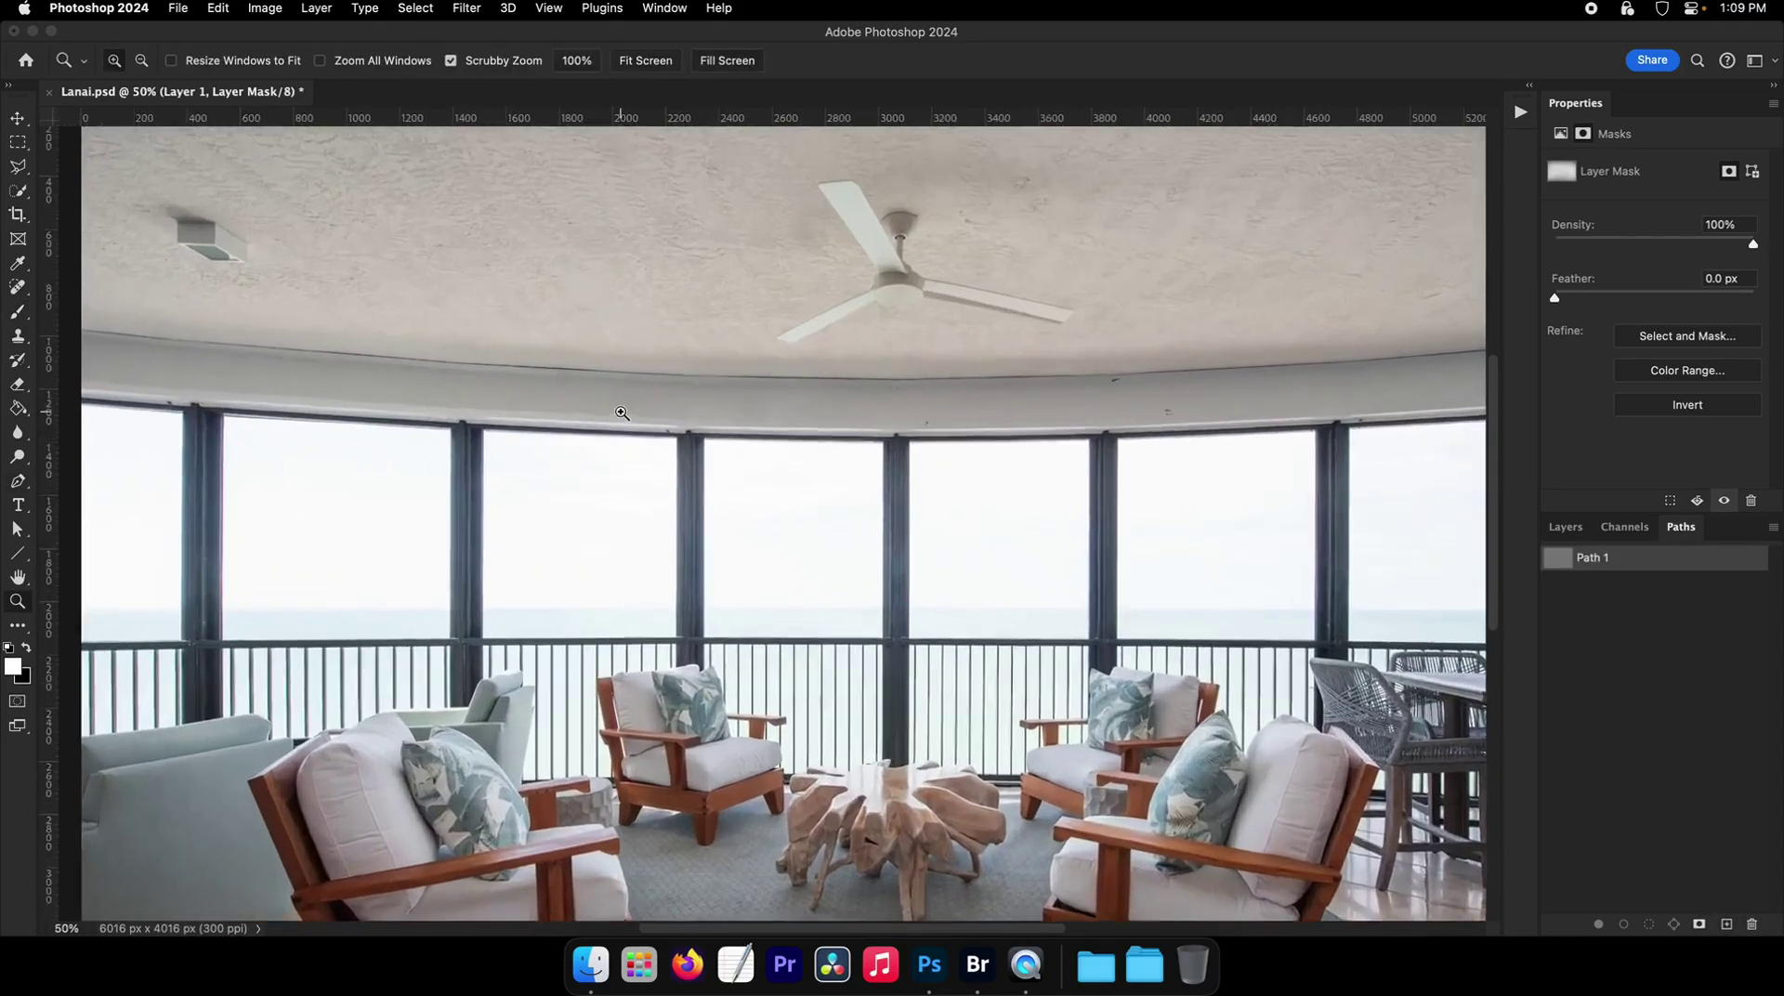
super+click(621, 410)
drag(497, 386, 1203, 479)
super+click(539, 437)
super+click(539, 441)
- Examine the window frame's upper edge at pixel level with Layer 1 hidden and shown to check the layer alignment
key(F1)
key(super+a)
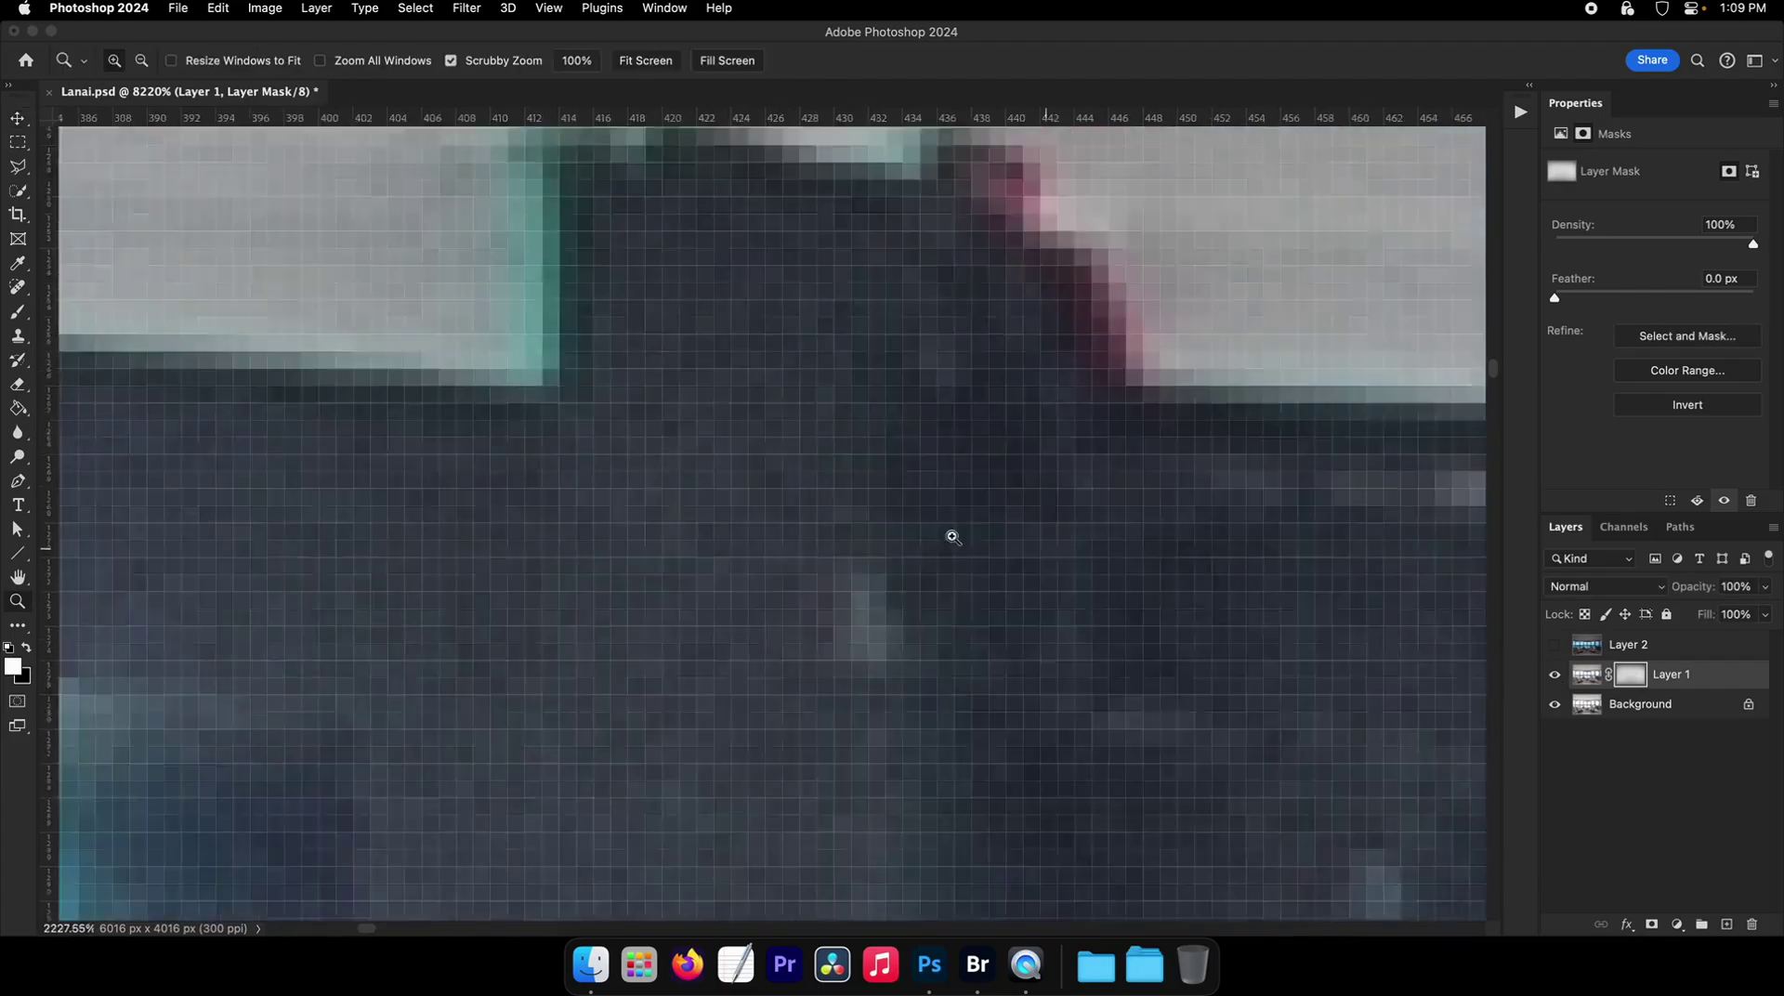
scroll(1239, 643, up, 4)
drag(1239, 643, 1250, 643)
key(v)
drag(1087, 703, 1105, 705)
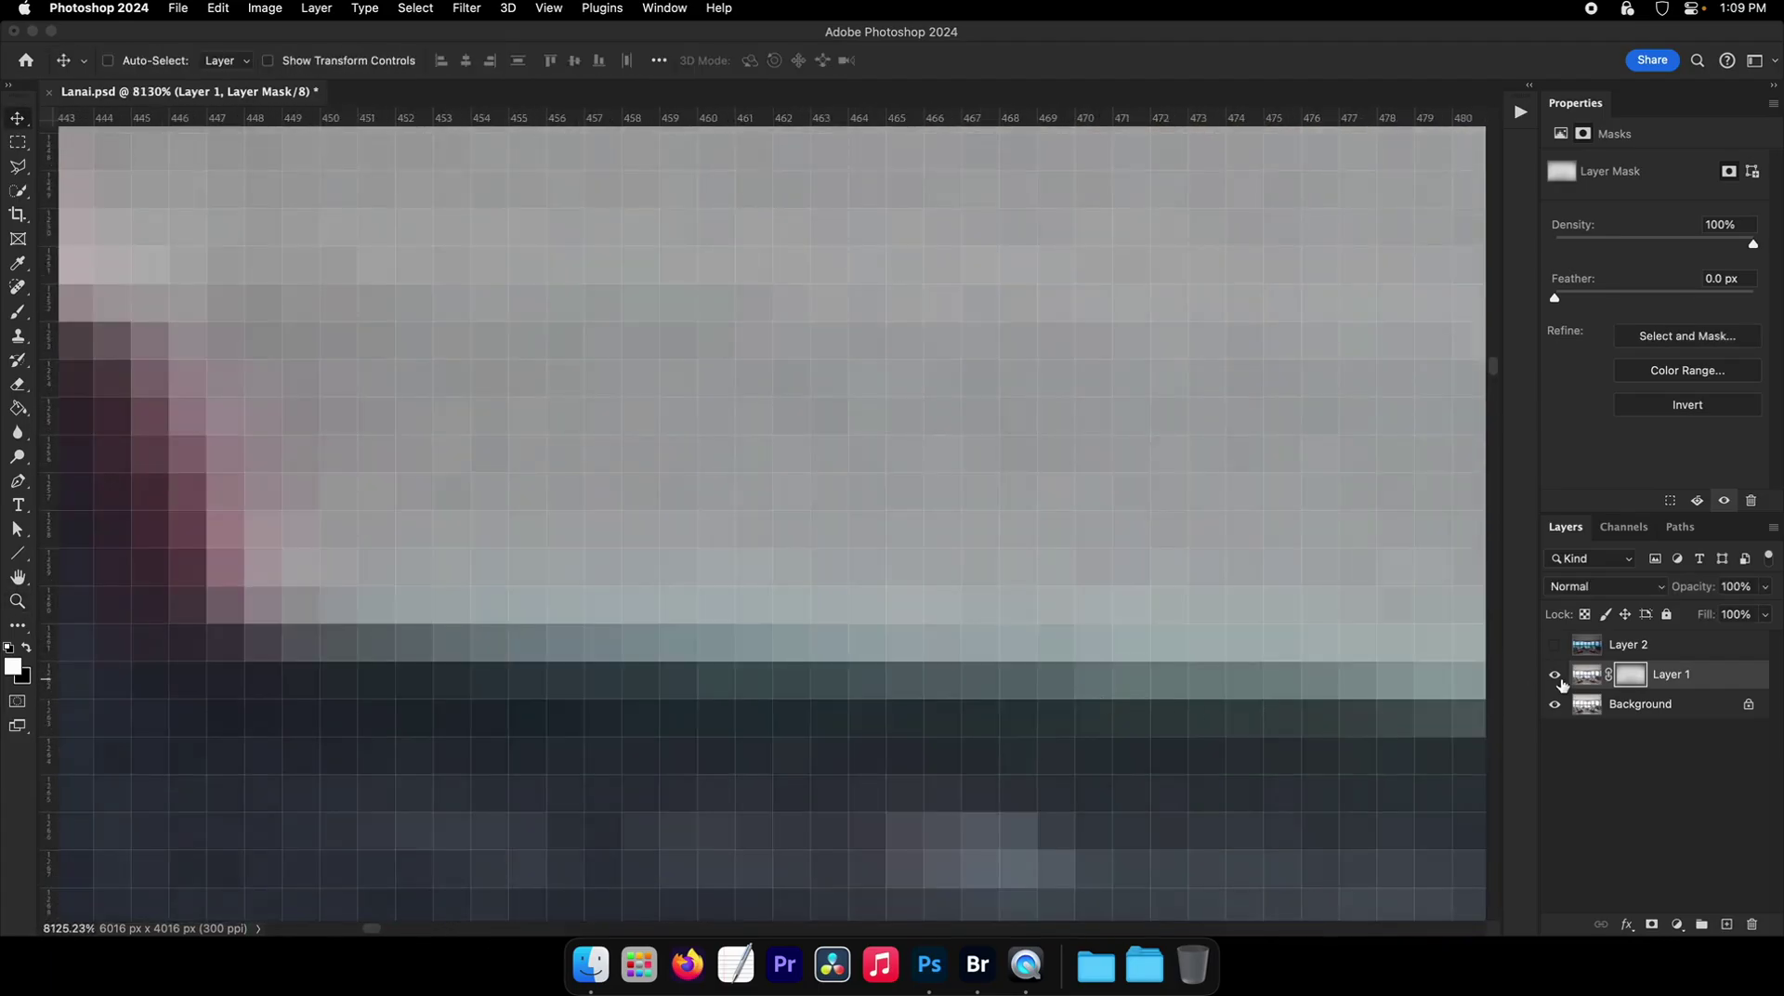
click(1554, 676)
click(1555, 675)
- Examine the coffee table and the leaf-patterned pillow up close, hiding and showing Layer 1 to check the layer alignment
drag(1196, 618, 860, 511)
drag(860, 511, 524, 195)
drag(985, 520, 1078, 521)
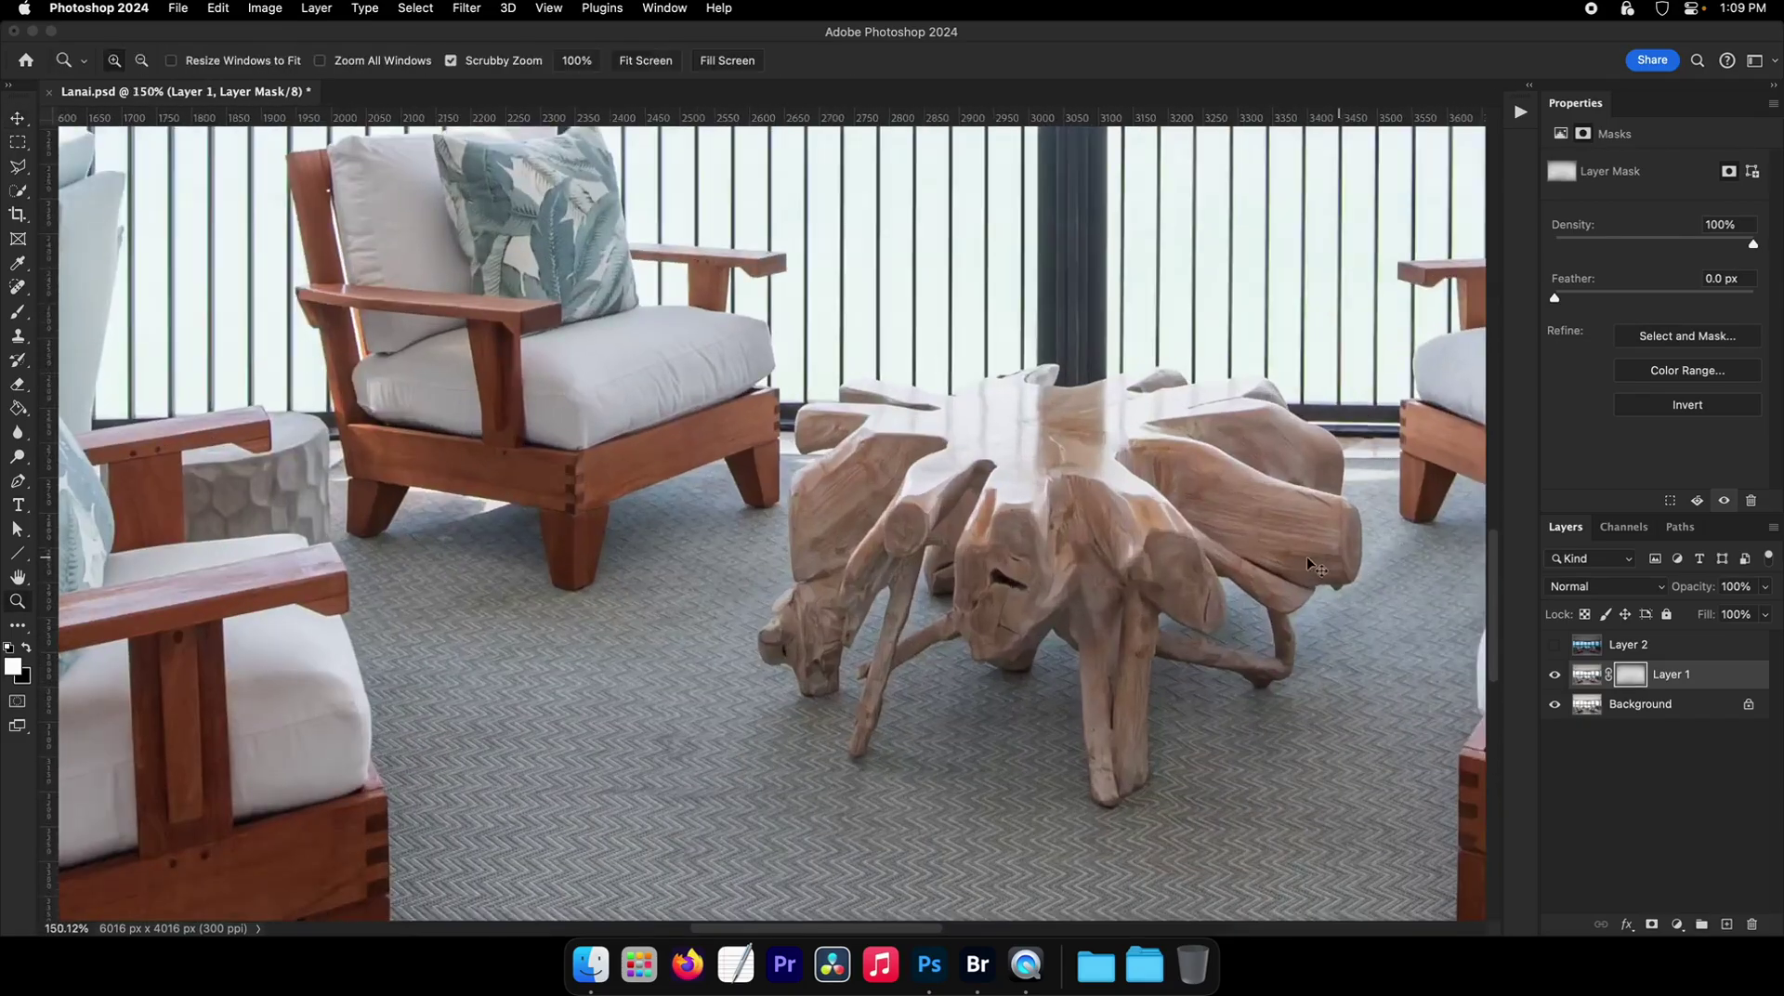
drag(1208, 483, 557, 538)
drag(1003, 502, 1087, 502)
drag(1055, 507, 859, 577)
scroll(905, 626, up, 4)
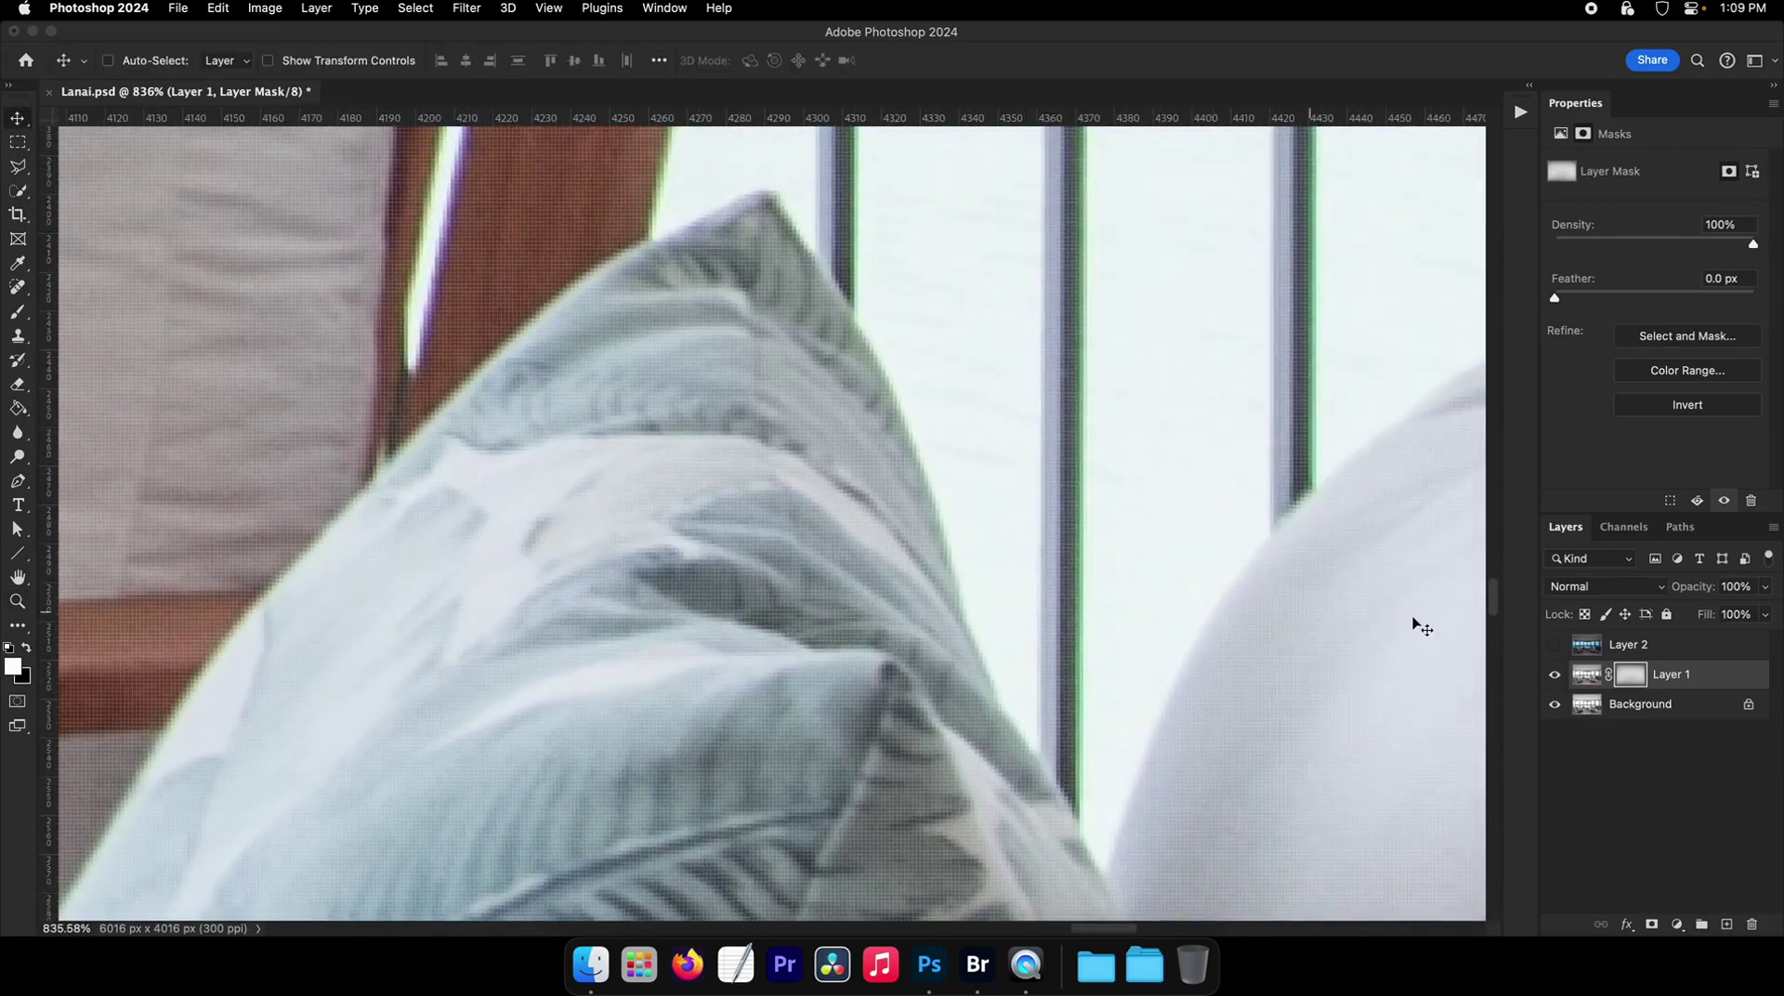
click(1554, 676)
click(1555, 676)
drag(788, 574, 1076, 560)
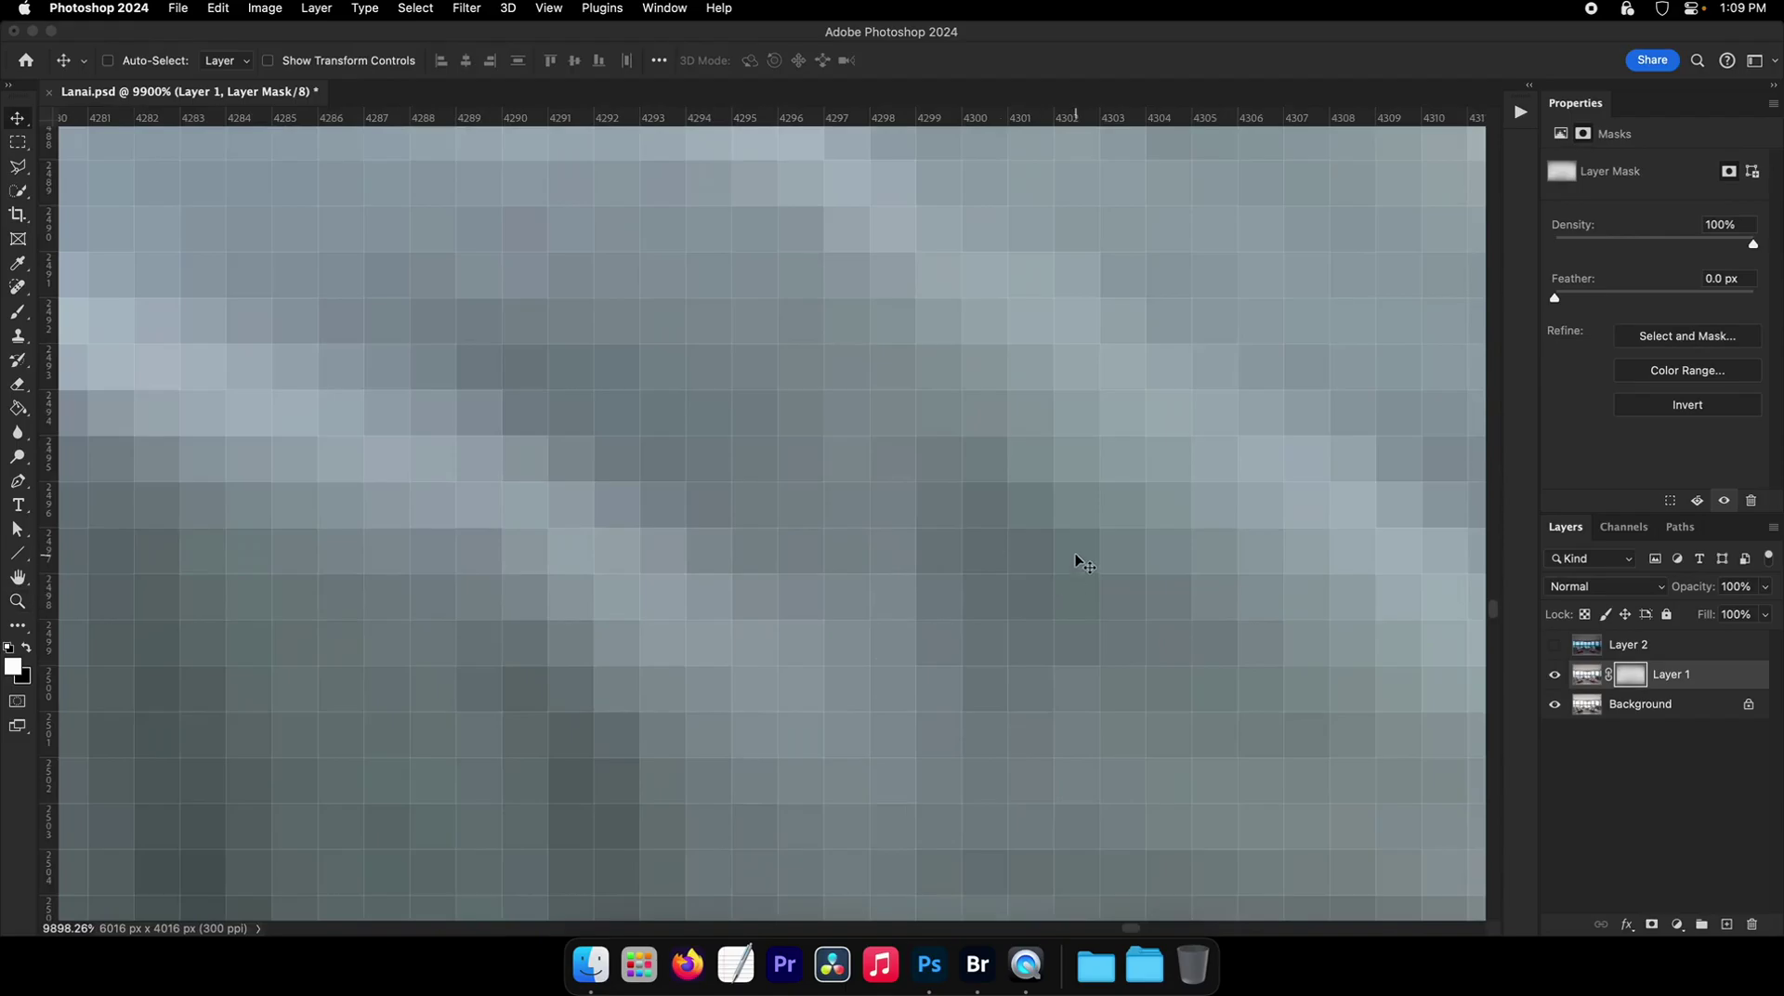
key(z)
scroll(1078, 591, down, 5)
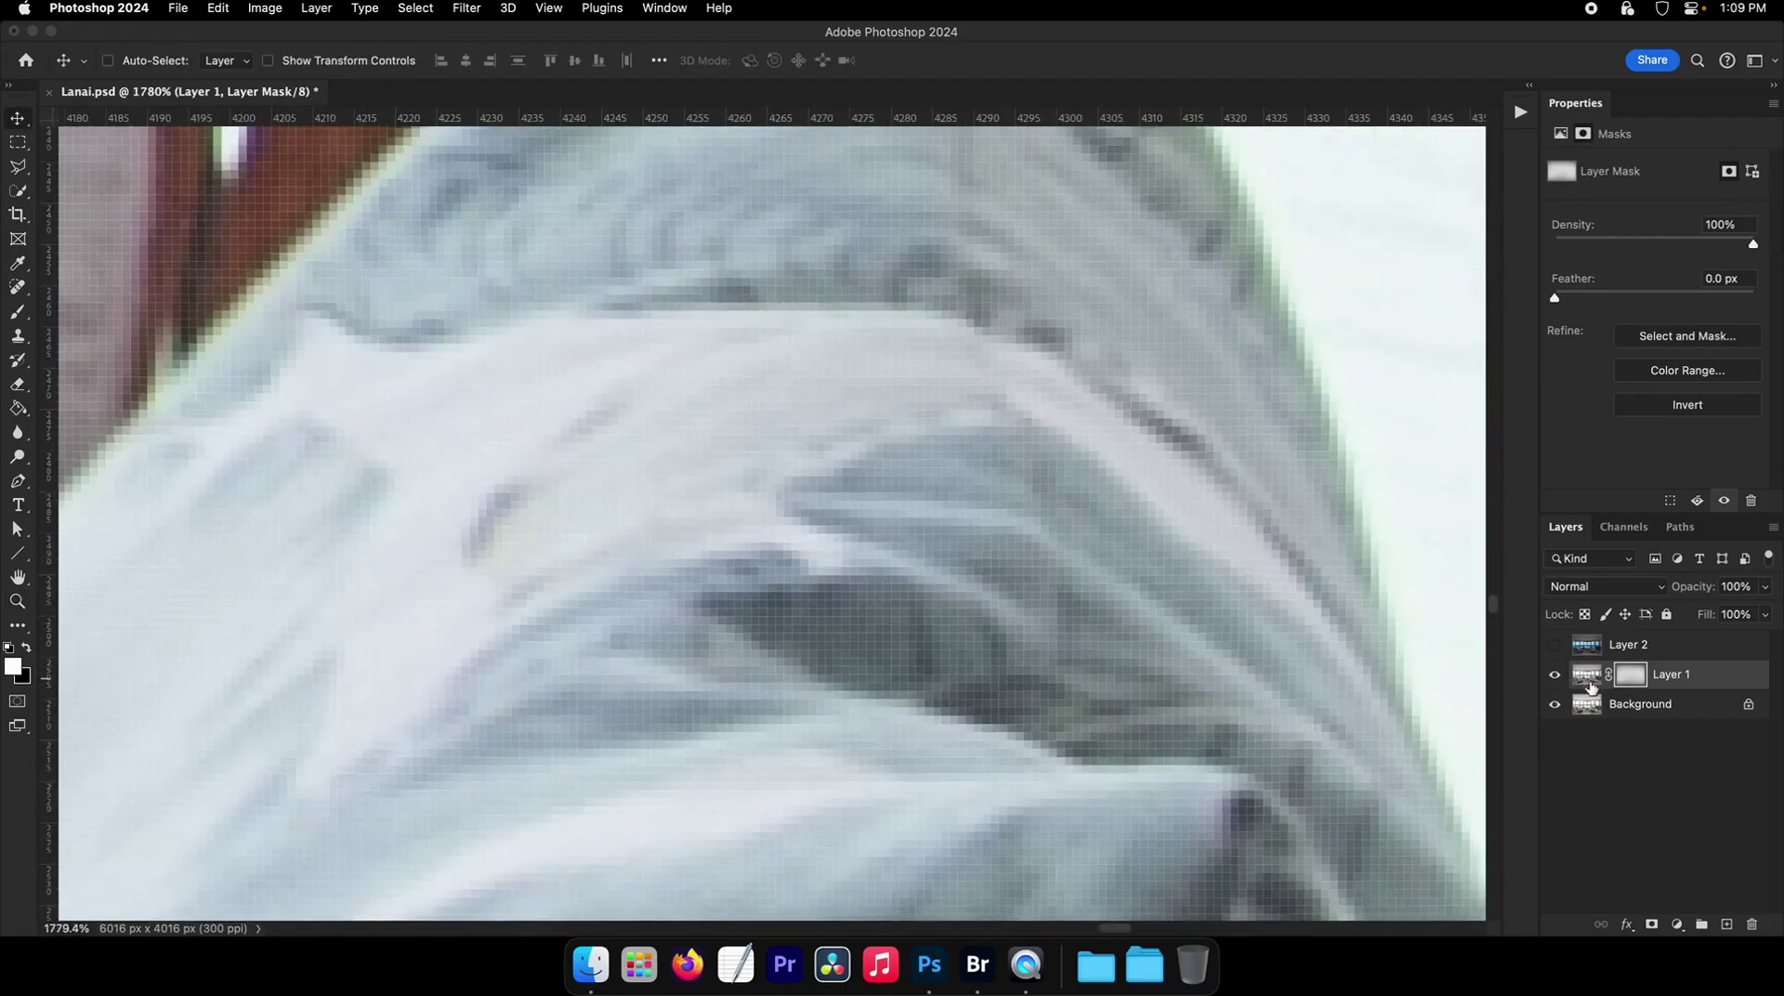
- Hide and show Layer 1 over the enlarged pillow to check its alignment, and save the document
click(1557, 676)
click(1556, 677)
key(z)
drag(1098, 534, 901, 479)
key(super+s)
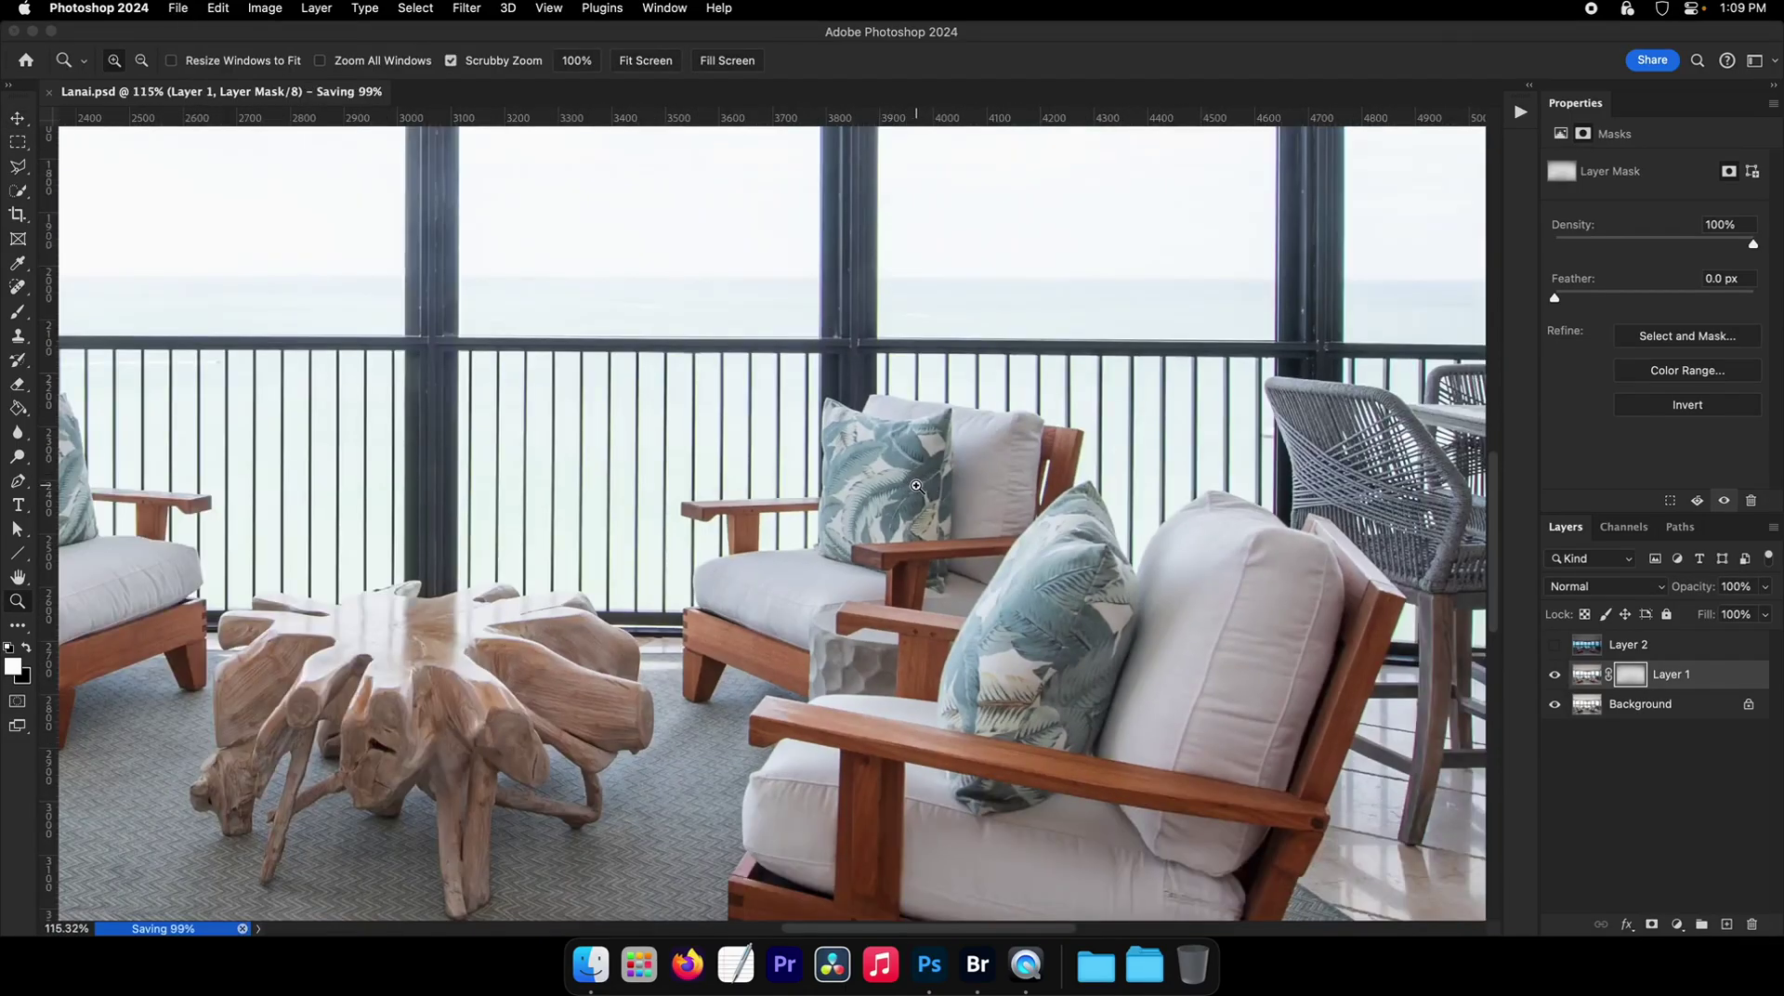
- Start Path 1 with the Pen tool beyond the image's left edge and trace the window frame's upper edge past the first post
key(p)
click(1680, 527)
drag(625, 410, 1028, 565)
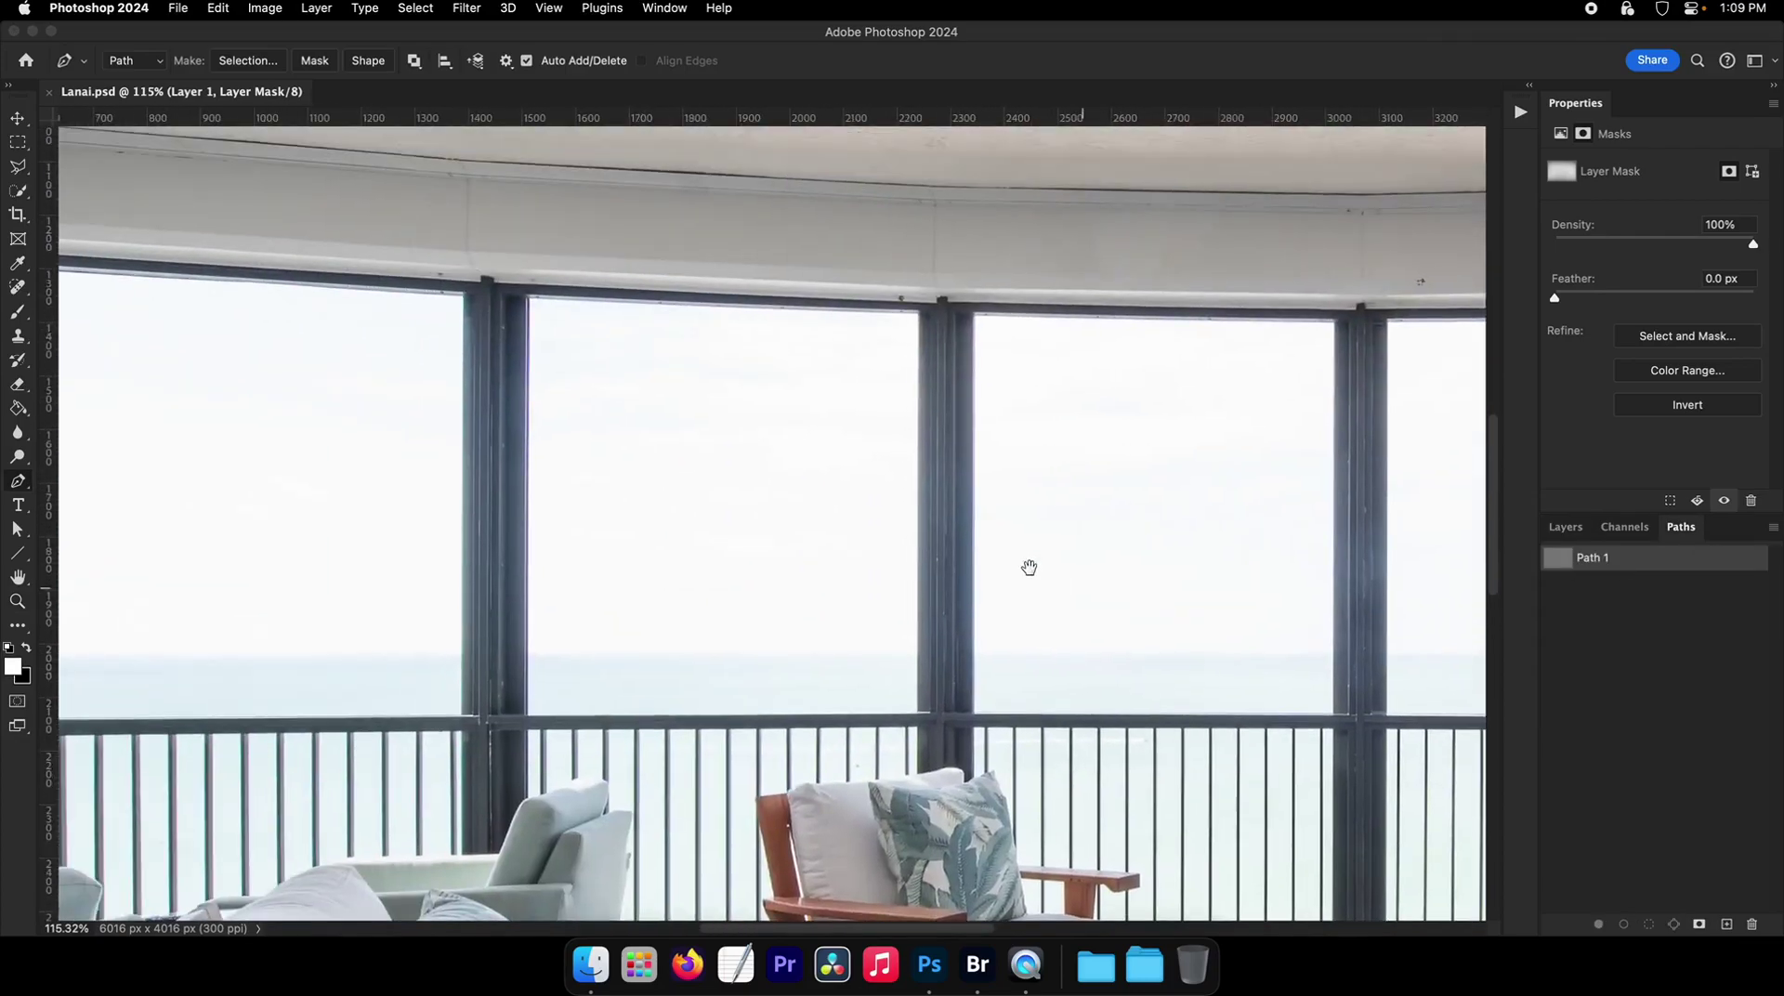
drag(390, 320, 673, 394)
key(z)
click(672, 394)
click(490, 399)
drag(316, 386, 667, 427)
super+click(450, 408)
super+click(377, 394)
super+click(377, 394)
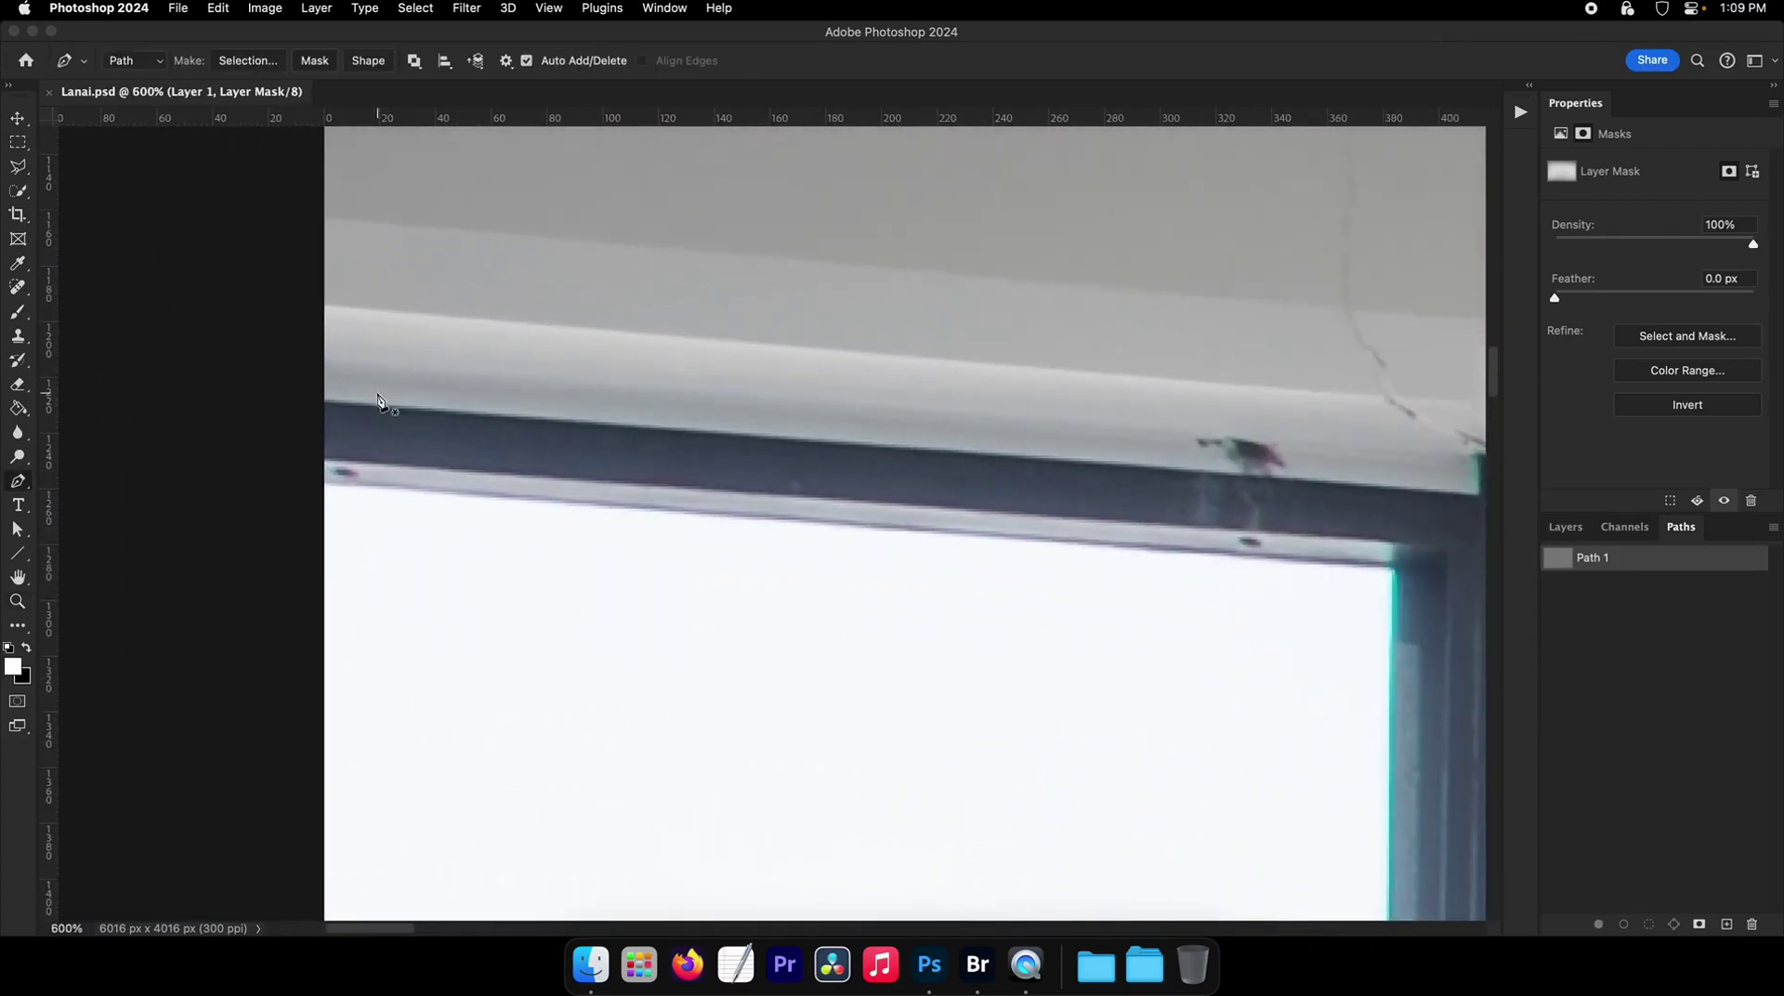
click(279, 409)
scroll(465, 436, right, 10)
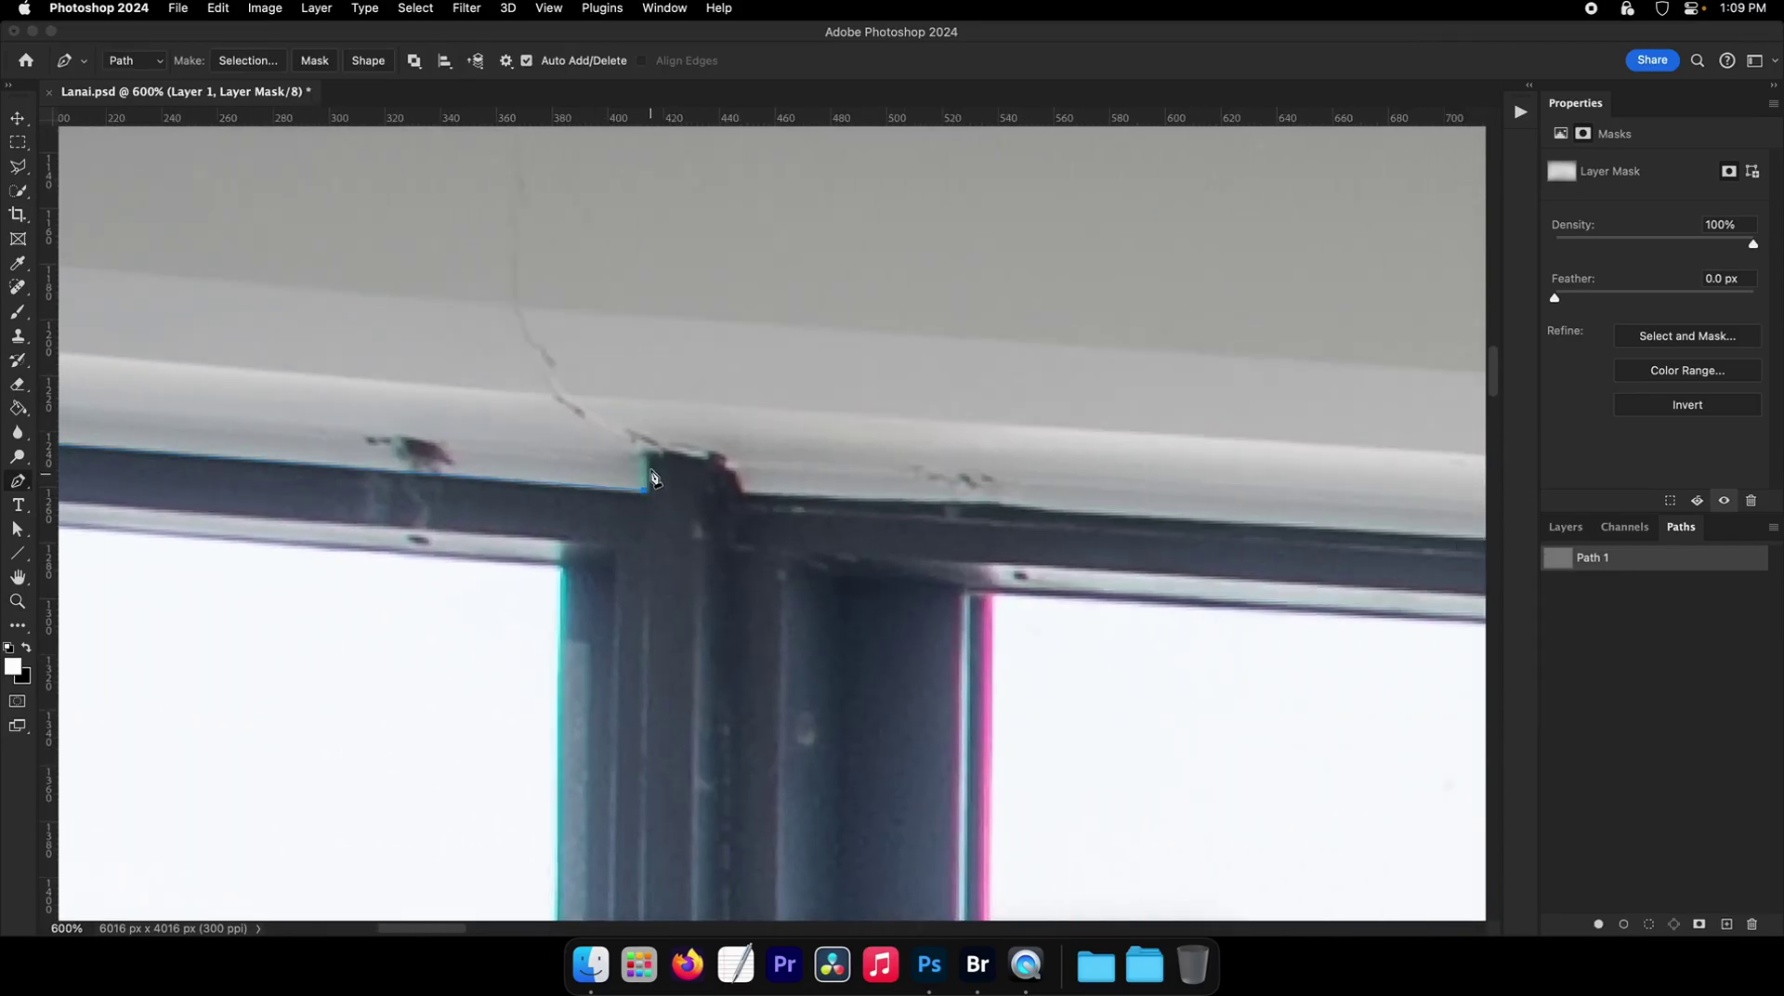
click(726, 475)
scroll(878, 502, right, 6)
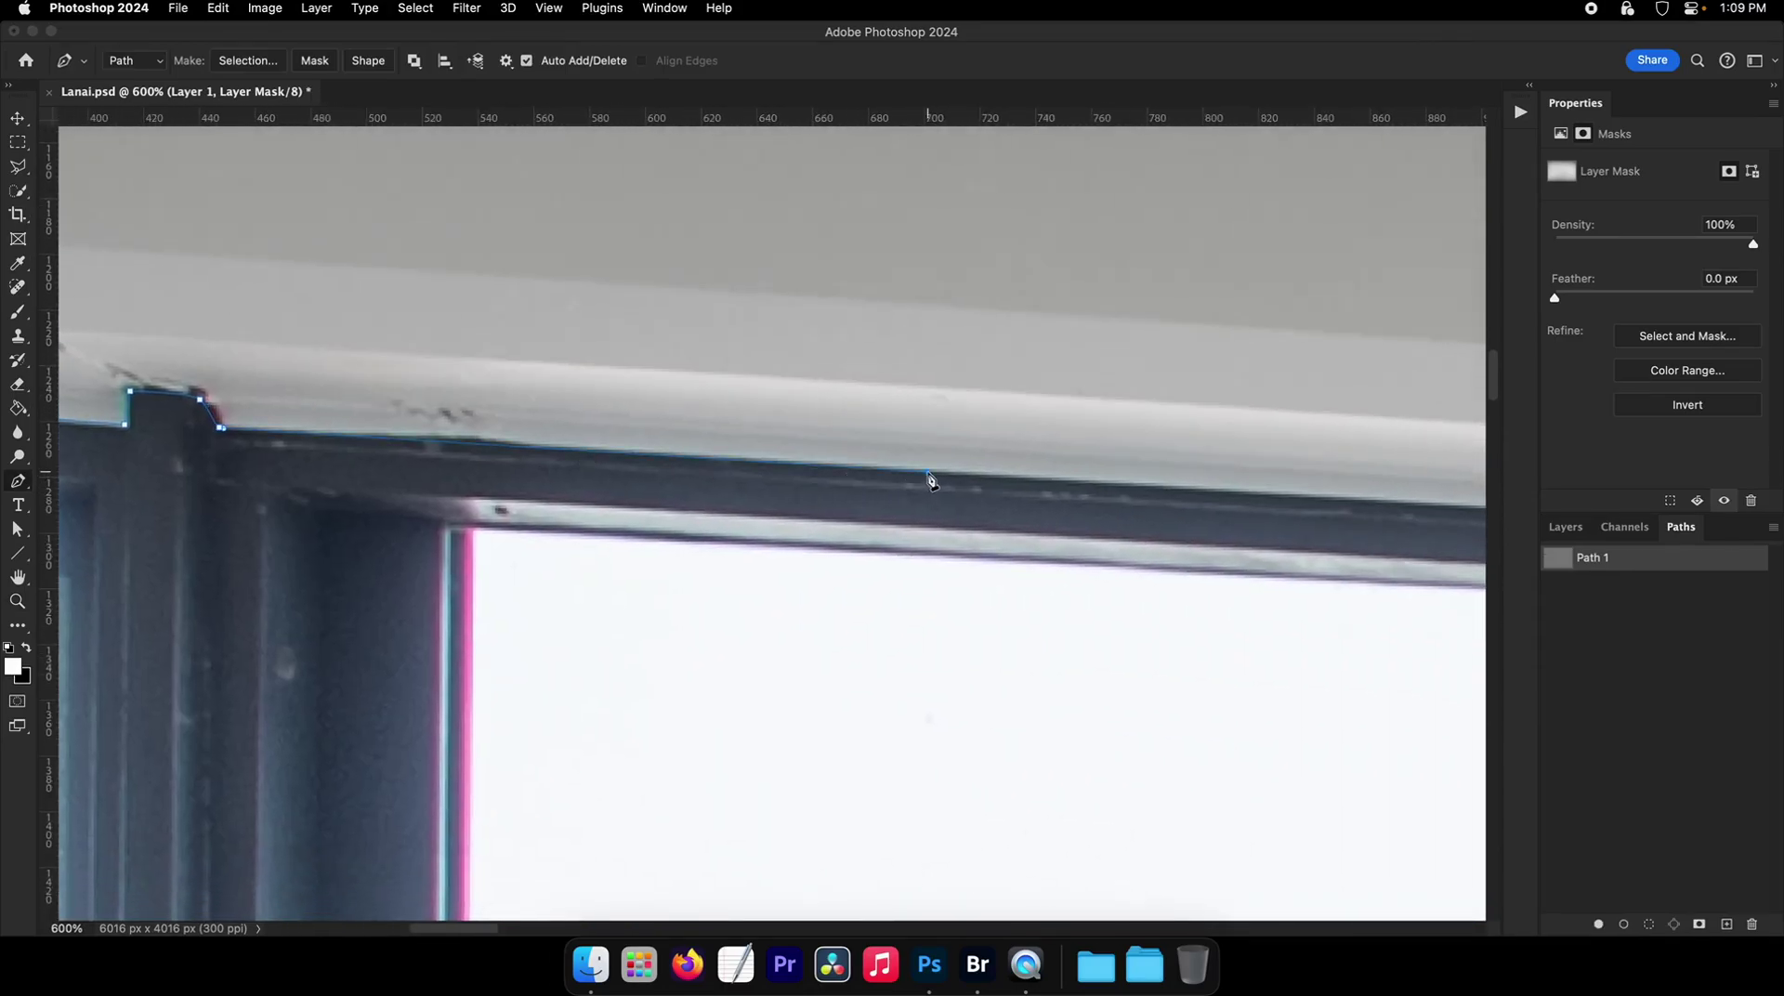
- Continue the path along the frame's upper edge, following the raised tops of the second and third posts
scroll(855, 487, right, 10)
scroll(787, 494, right, 4)
scroll(1034, 536, right, 12)
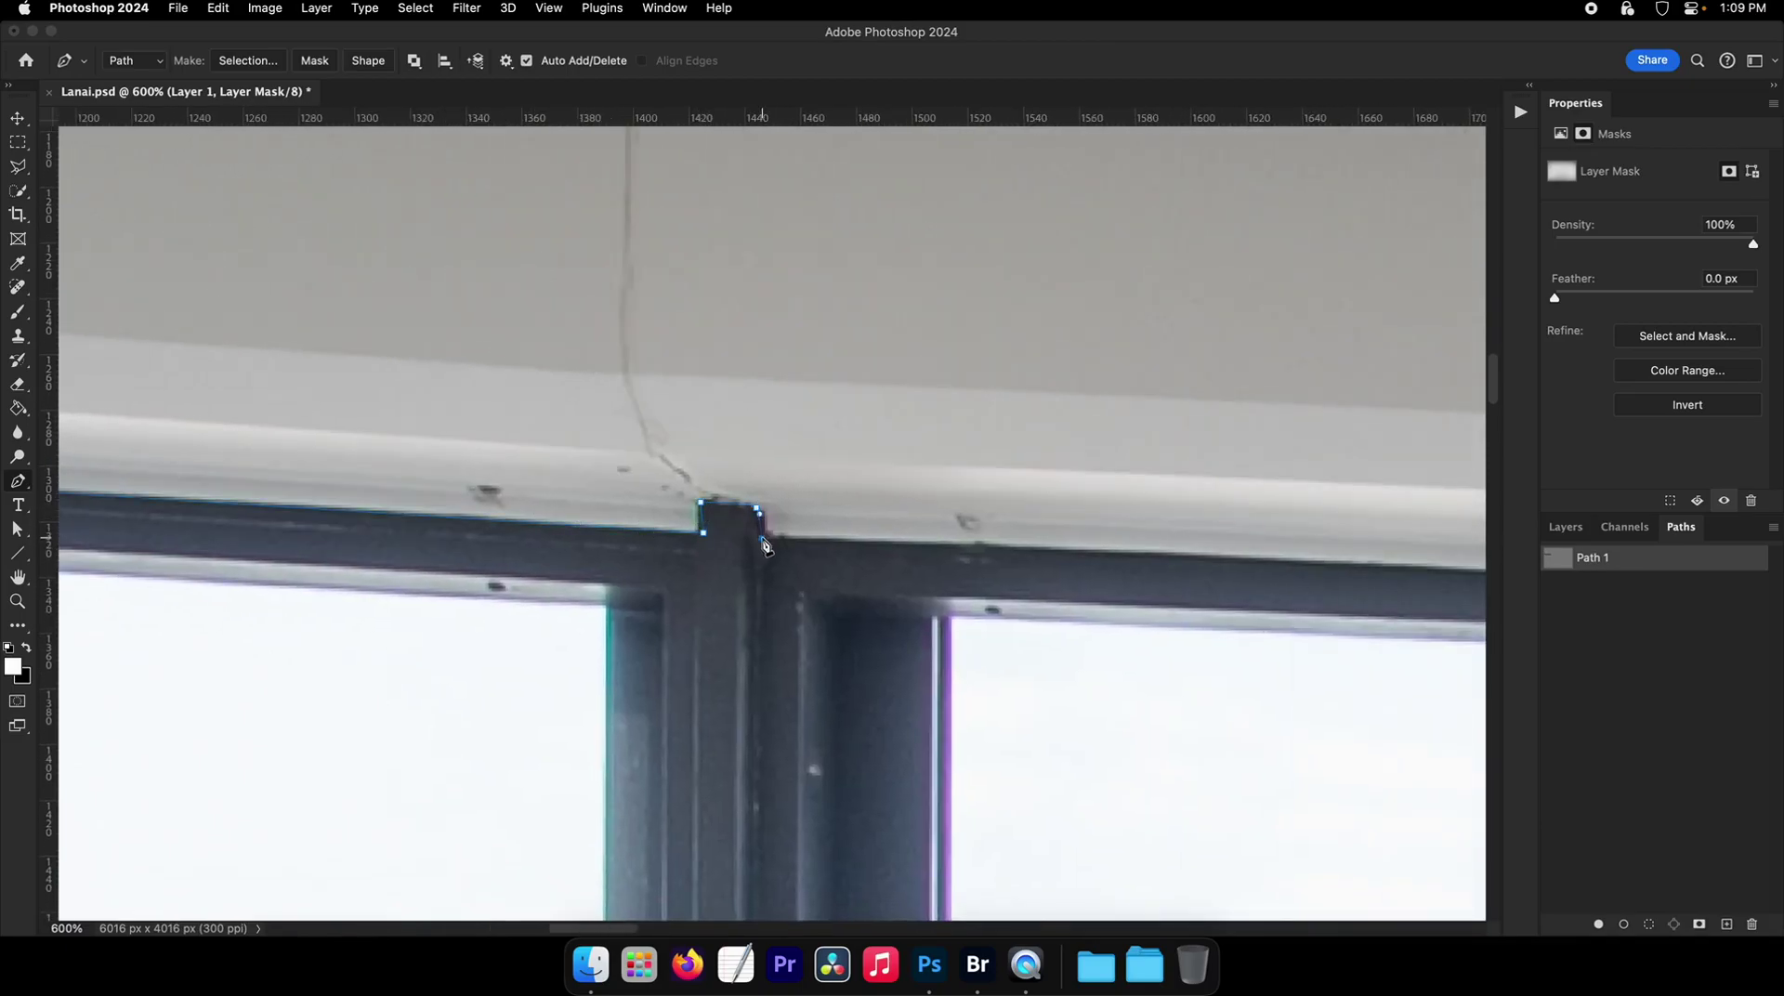
scroll(790, 548, right, 20)
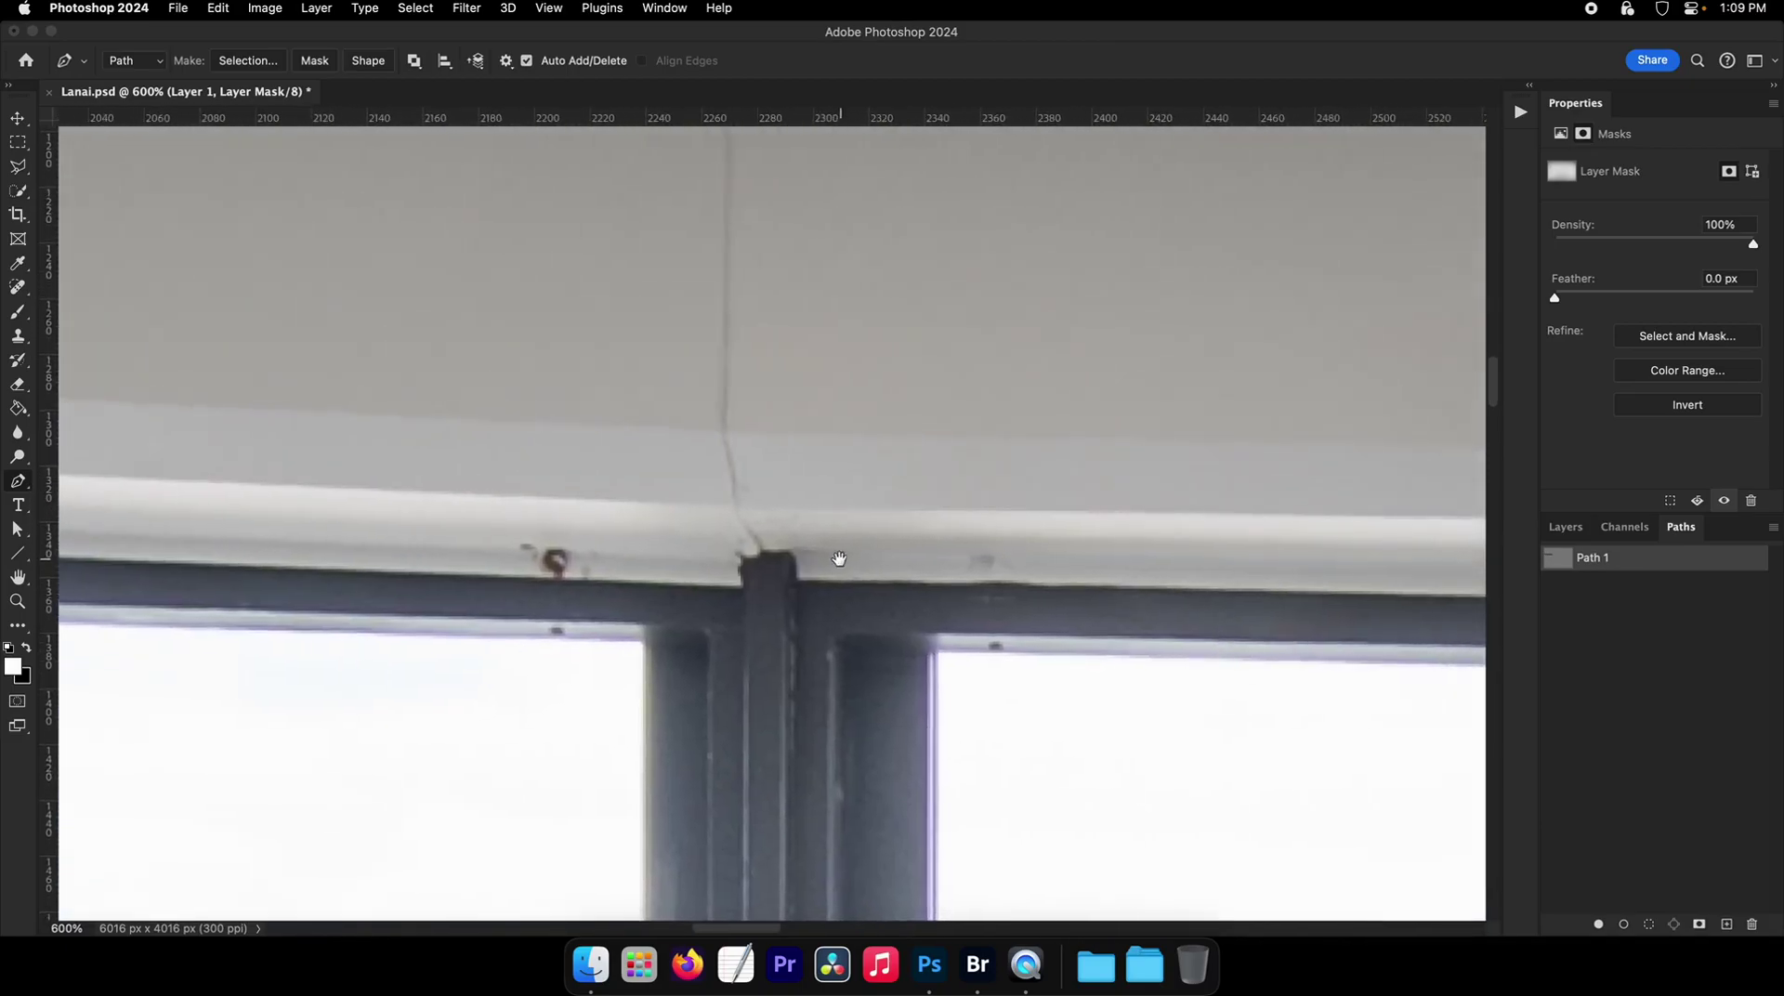
scroll(839, 559, right, 3)
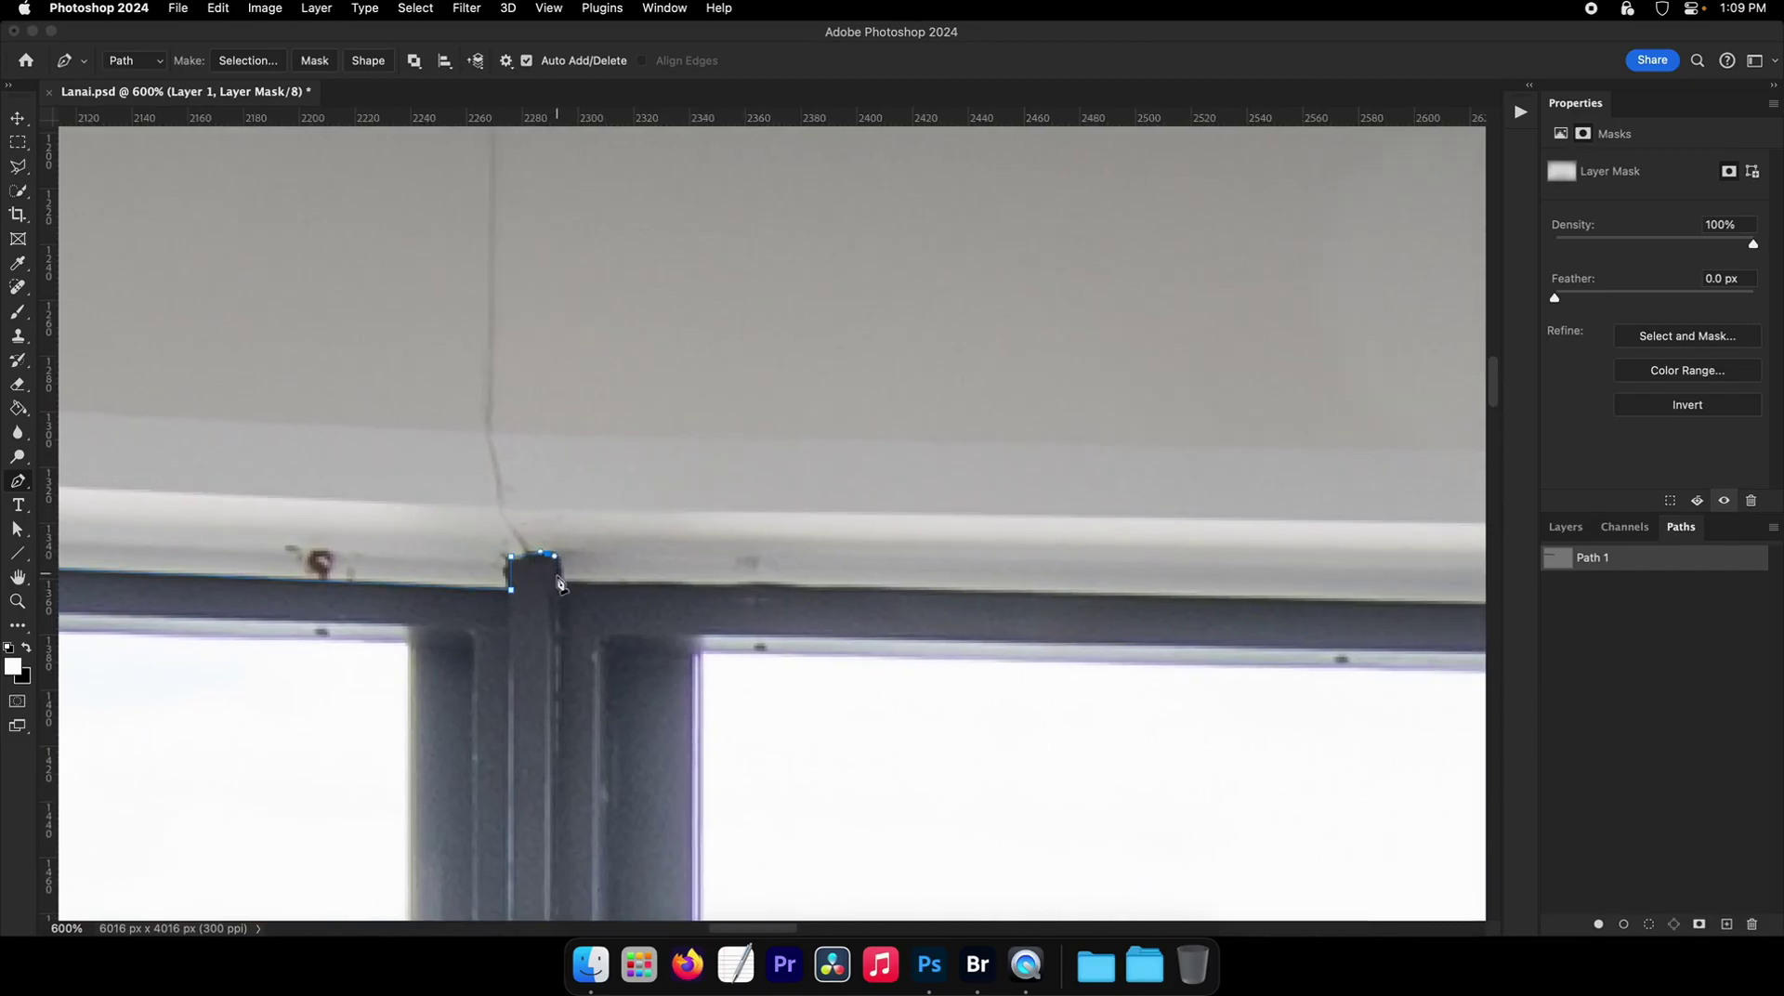
- Extend the path along the frame's upper edge and around the top of the fourth post
scroll(559, 583, right, 20)
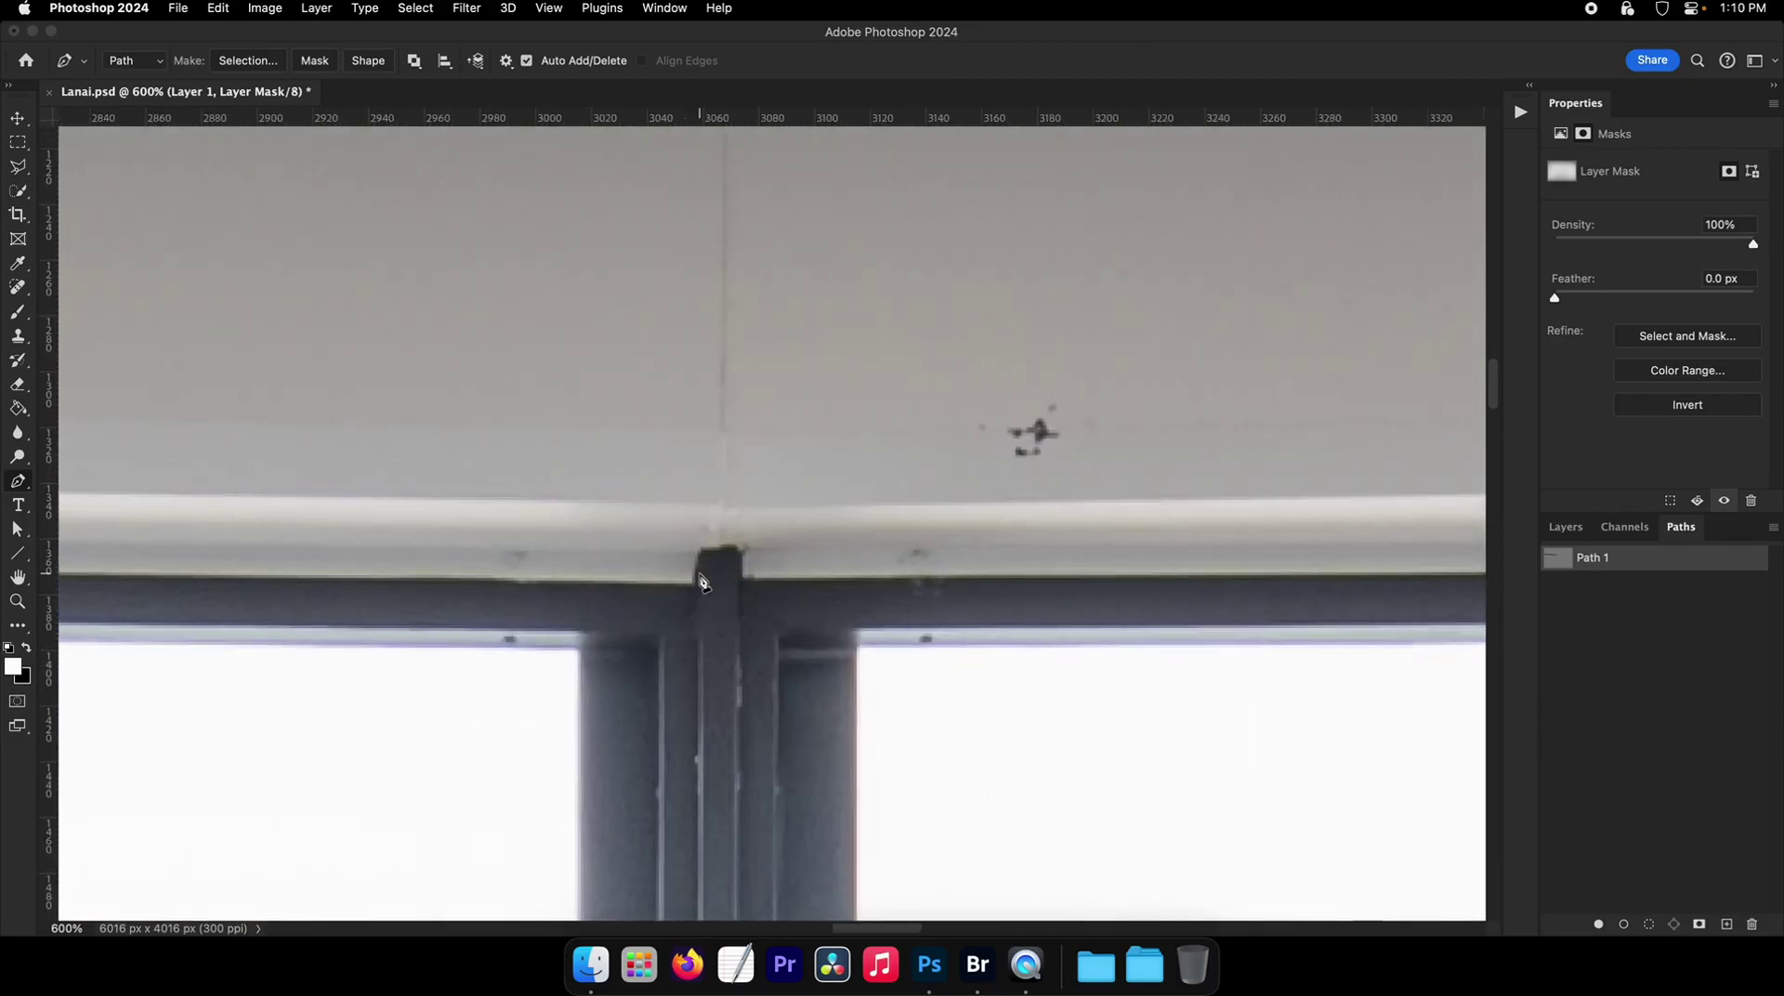
super+click(701, 583)
click(745, 545)
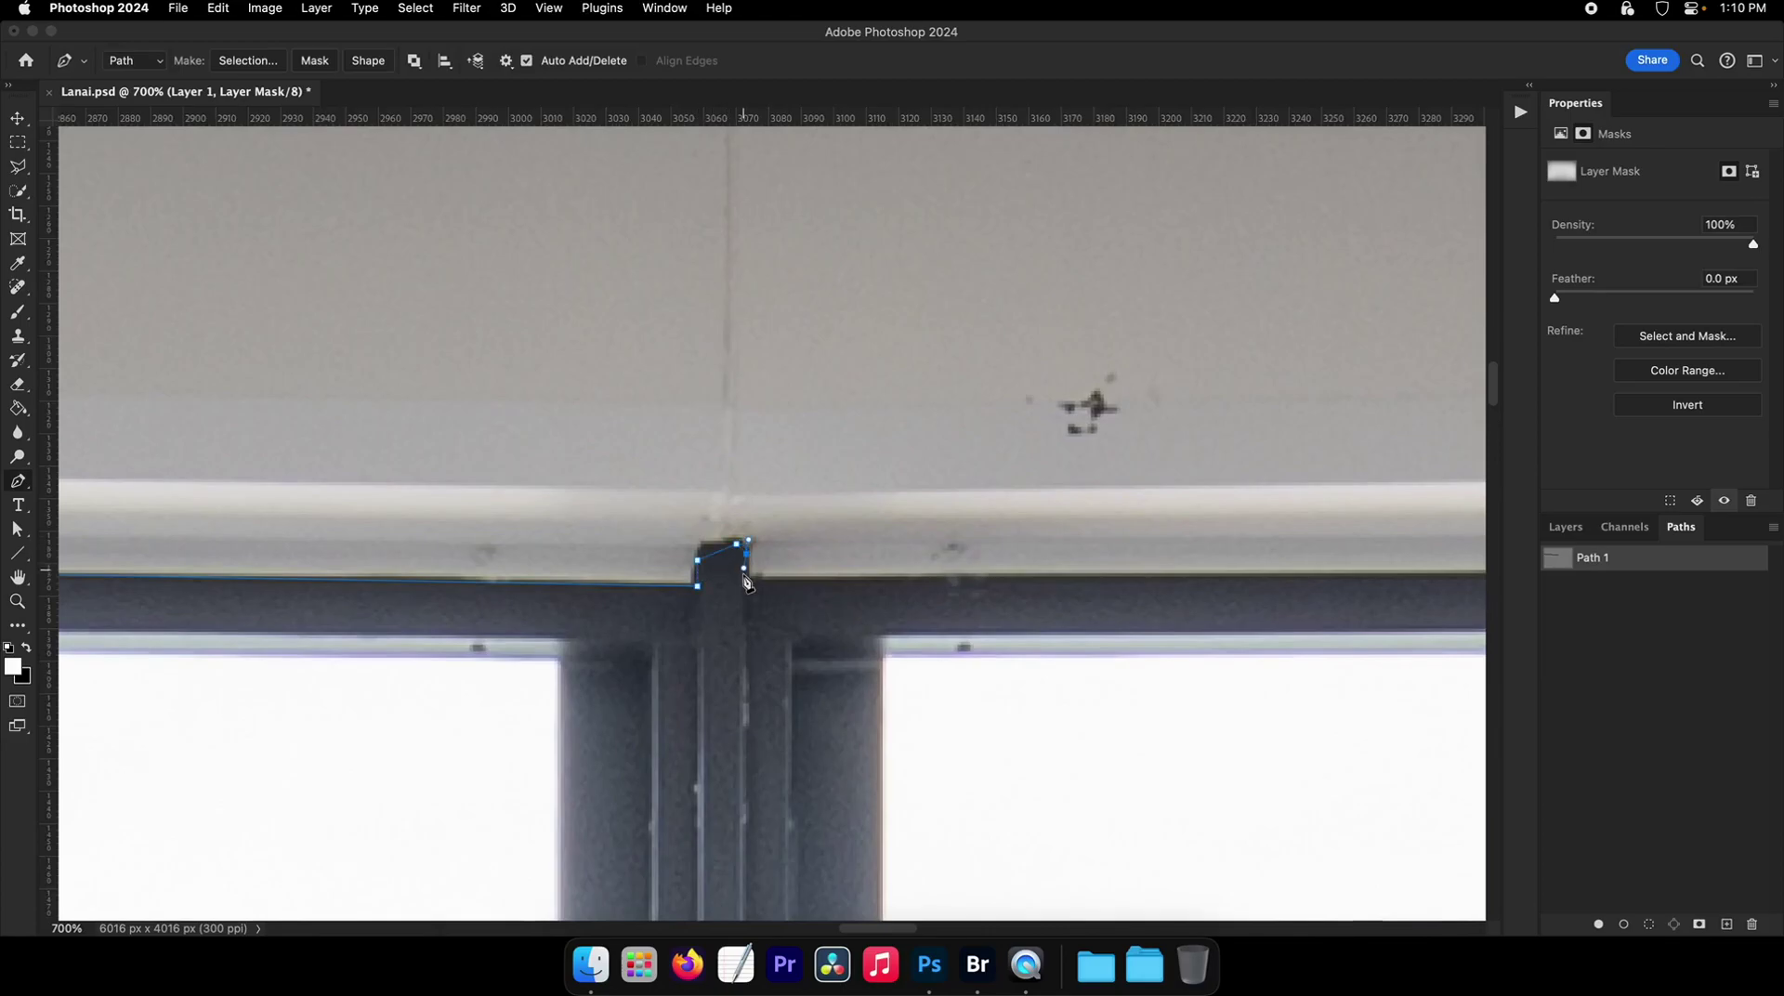
click(749, 578)
- Extend the path to the fifth post and trace around its raised top
scroll(1224, 575, right, 11)
scroll(1215, 567, right, 16)
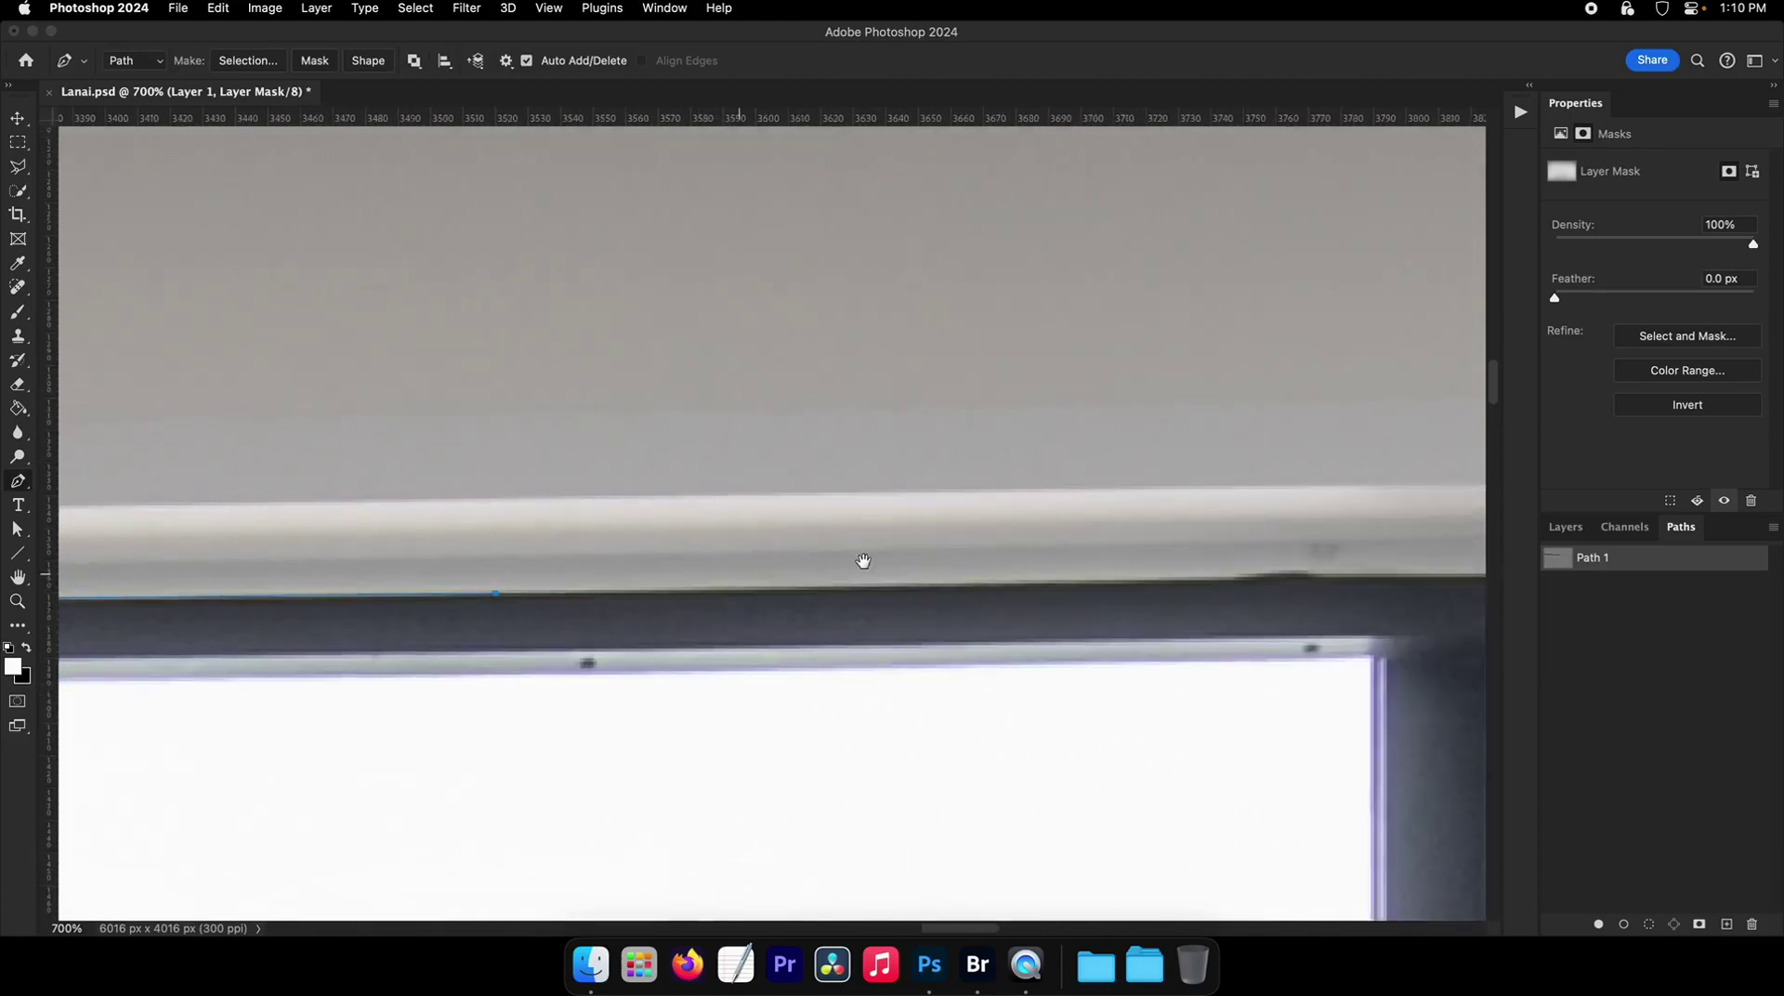
click(632, 638)
click(660, 605)
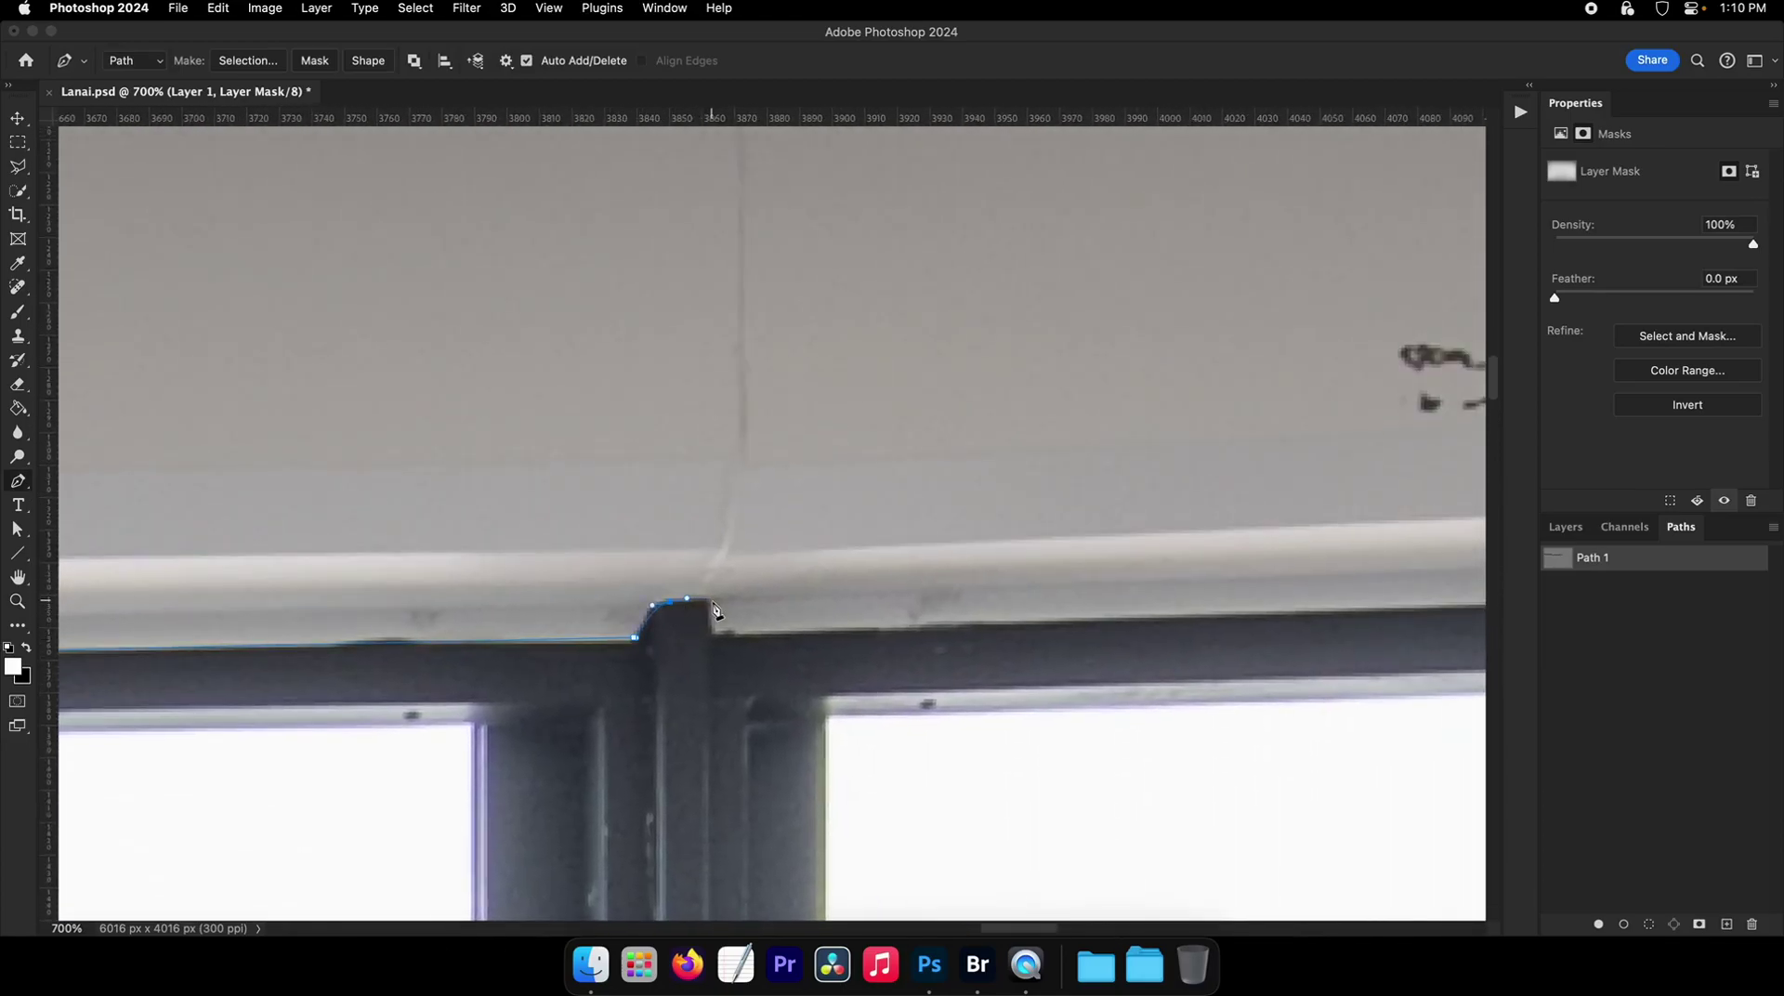
click(711, 602)
click(709, 638)
- Extend the path along the rising frame edge and curve it over the sixth post's top
drag(1393, 572, 929, 621)
scroll(929, 620, right, 20)
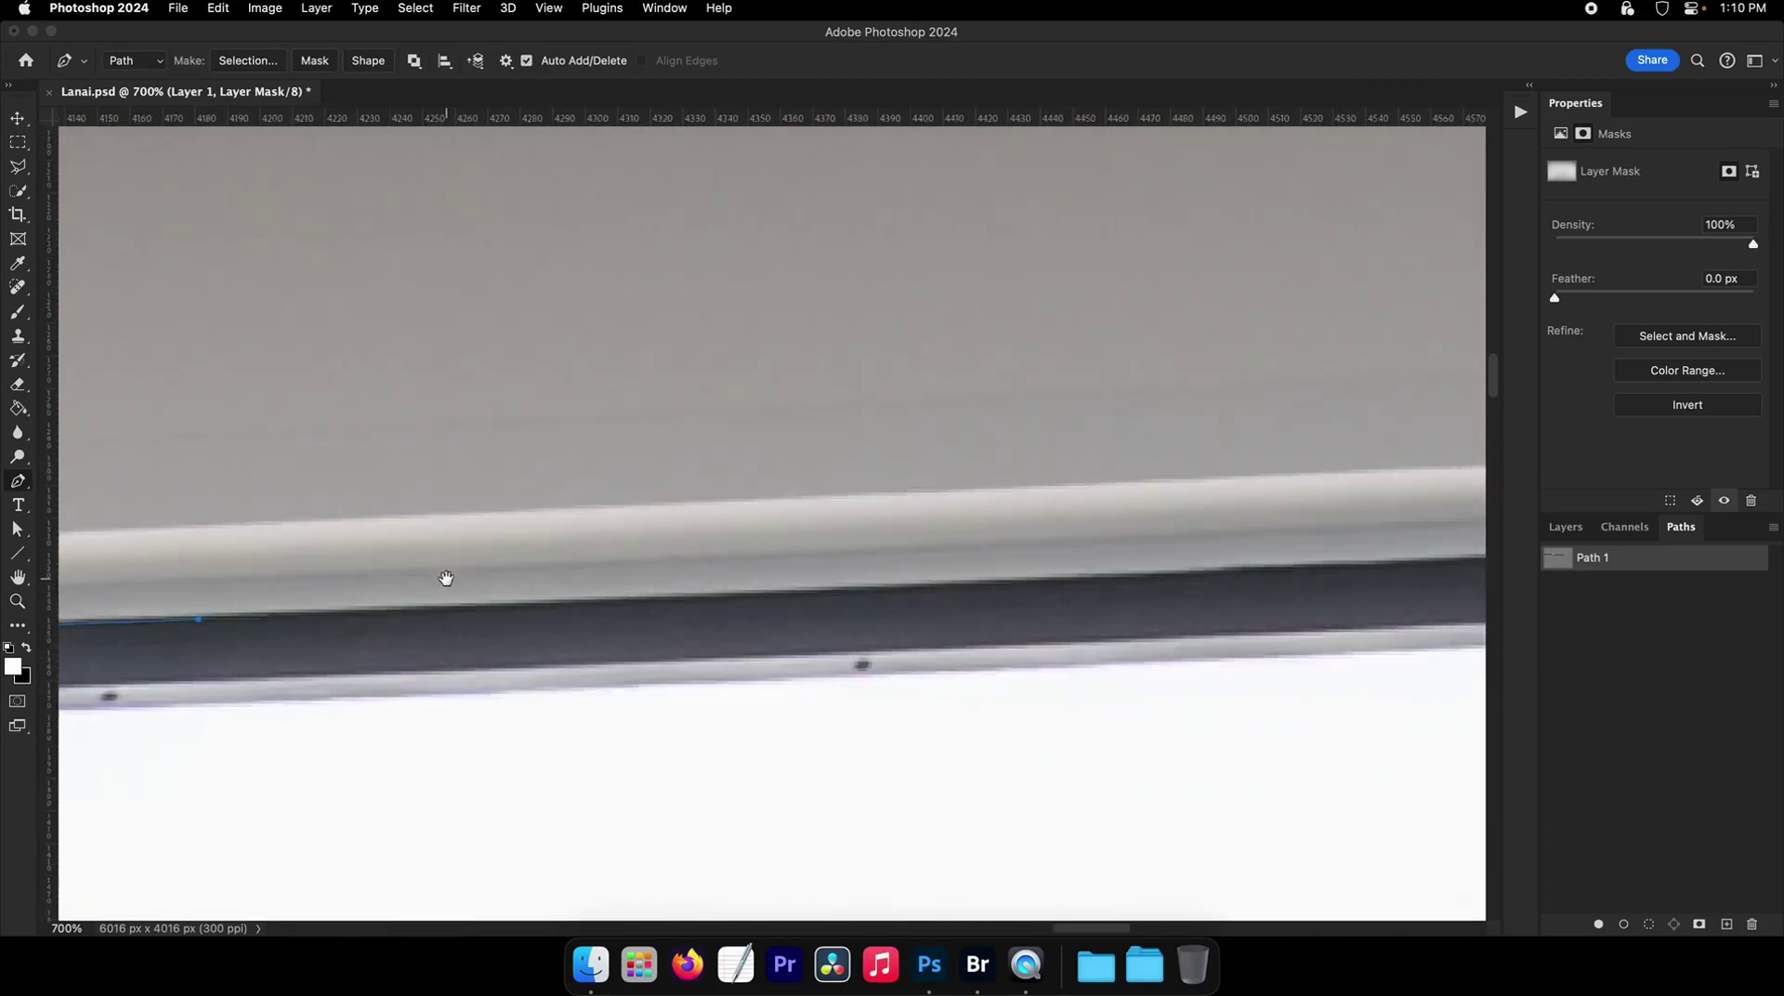
click(783, 570)
drag(796, 543, 807, 537)
drag(854, 529, 859, 526)
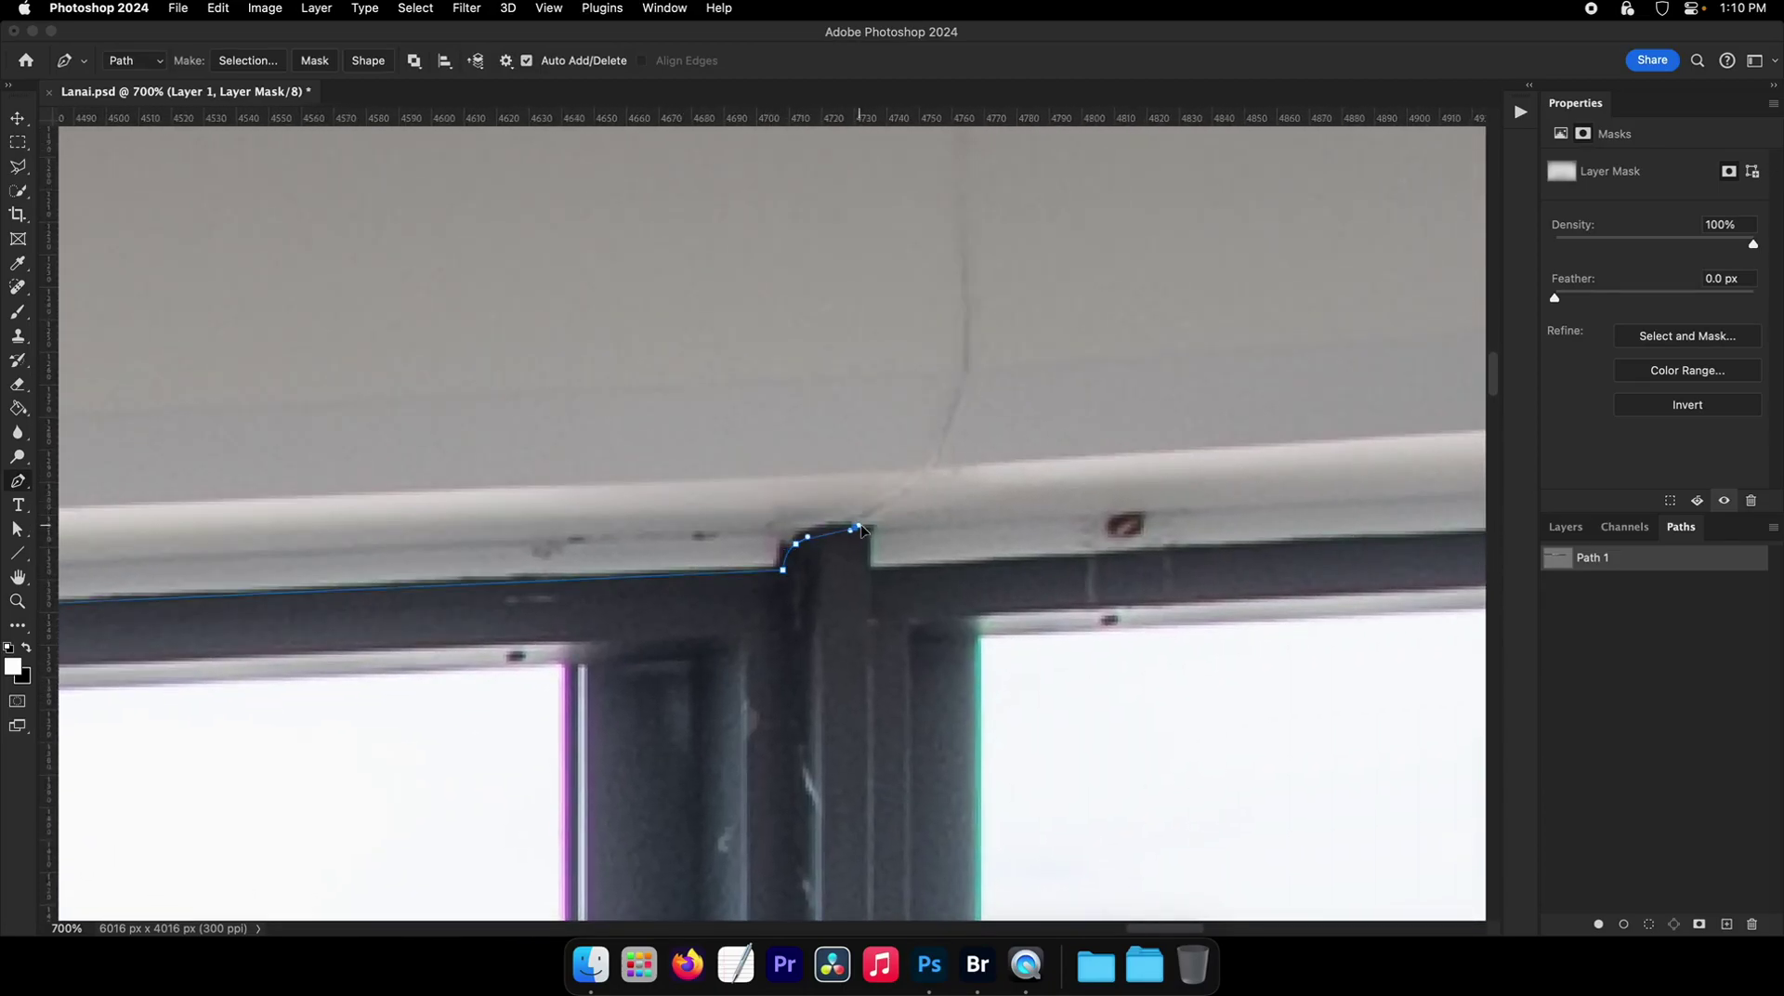
- Carry the path along the frame's upper edge to the seventh post and trace over its top
scroll(875, 580, right, 20)
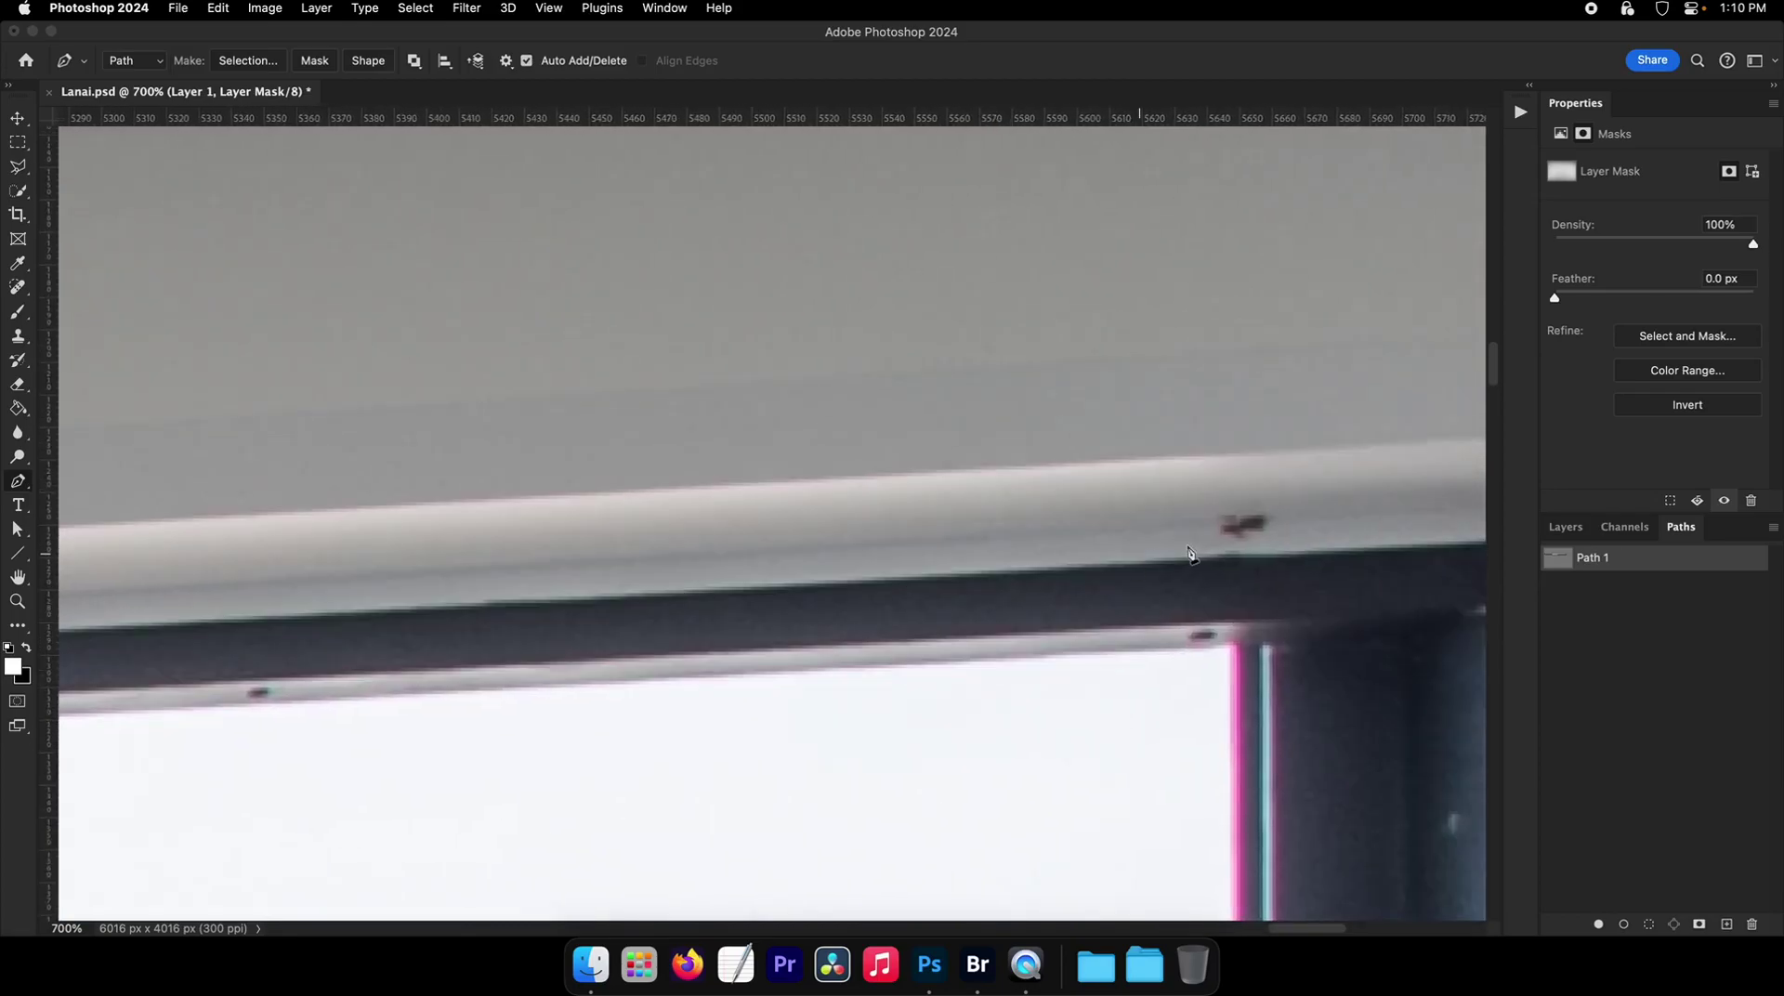
click(1243, 561)
scroll(1243, 561, right, 8)
click(746, 621)
click(776, 577)
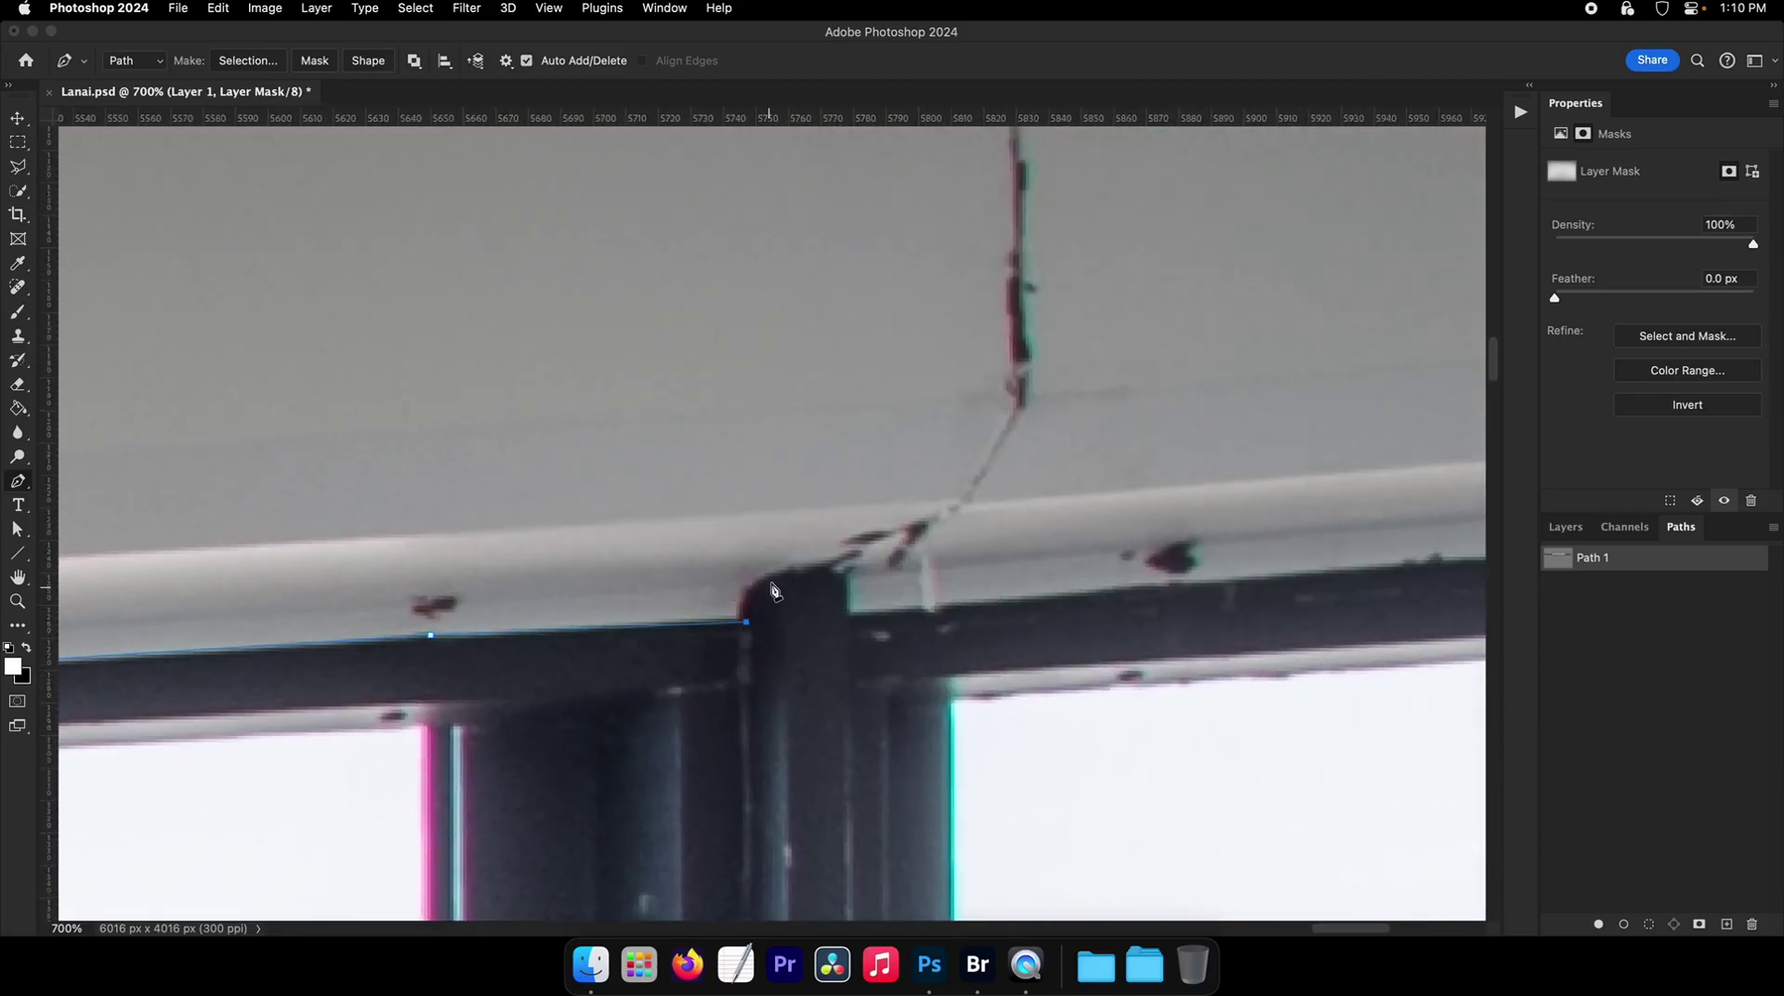
click(823, 565)
click(842, 570)
- Run the path out past the image's right edge and down to the woven chair's frame below the railing
drag(1301, 567, 772, 556)
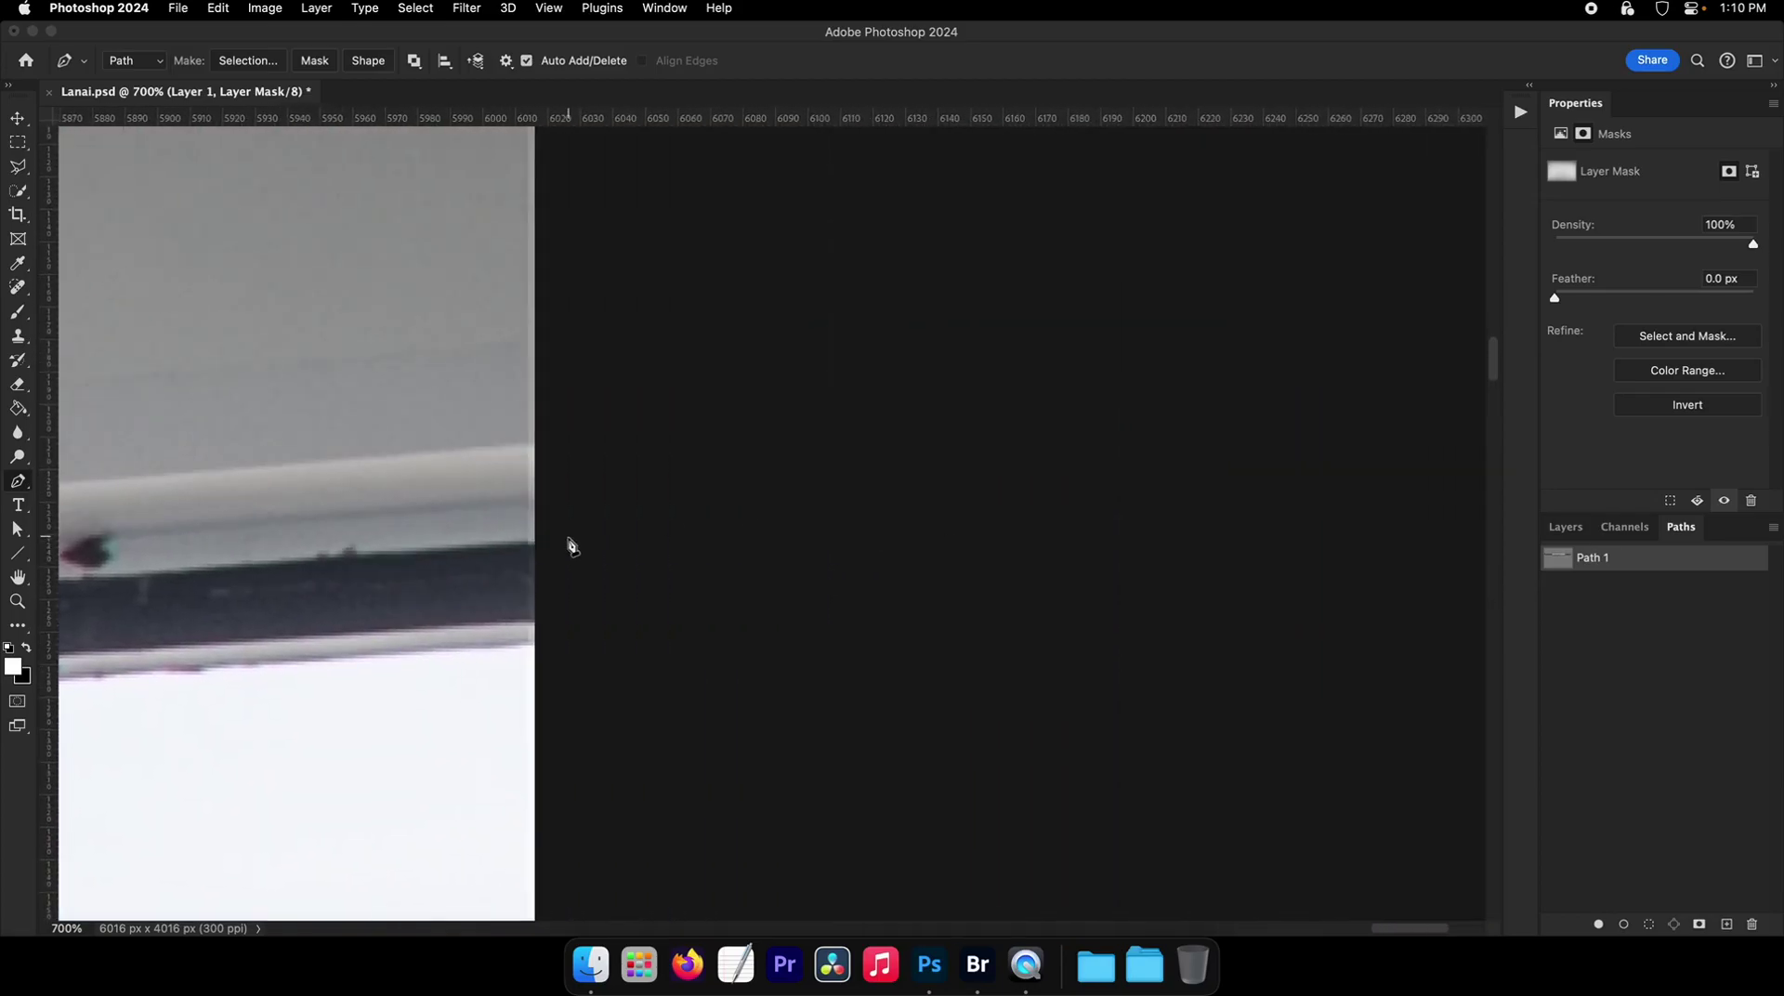
click(566, 538)
drag(585, 562, 973, 185)
drag(839, 827, 880, 299)
drag(943, 595, 964, 644)
click(966, 645)
key(p)
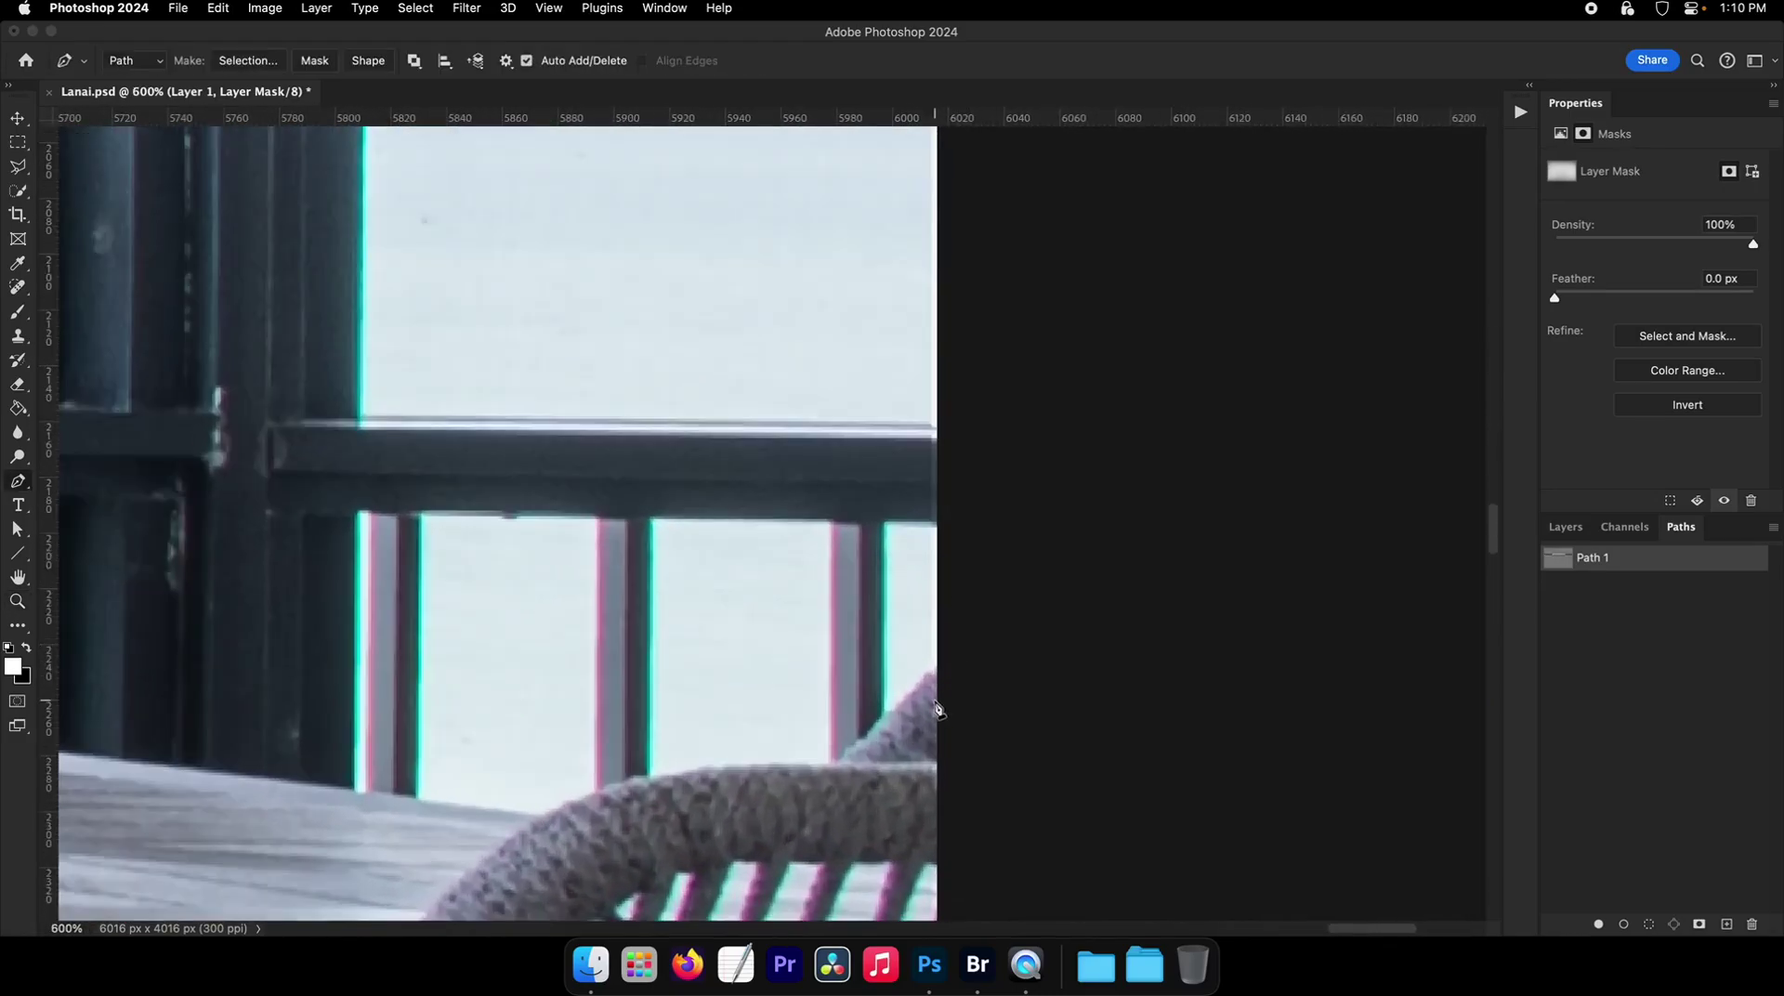
scroll(938, 711, up, 1)
drag(943, 668, 975, 657)
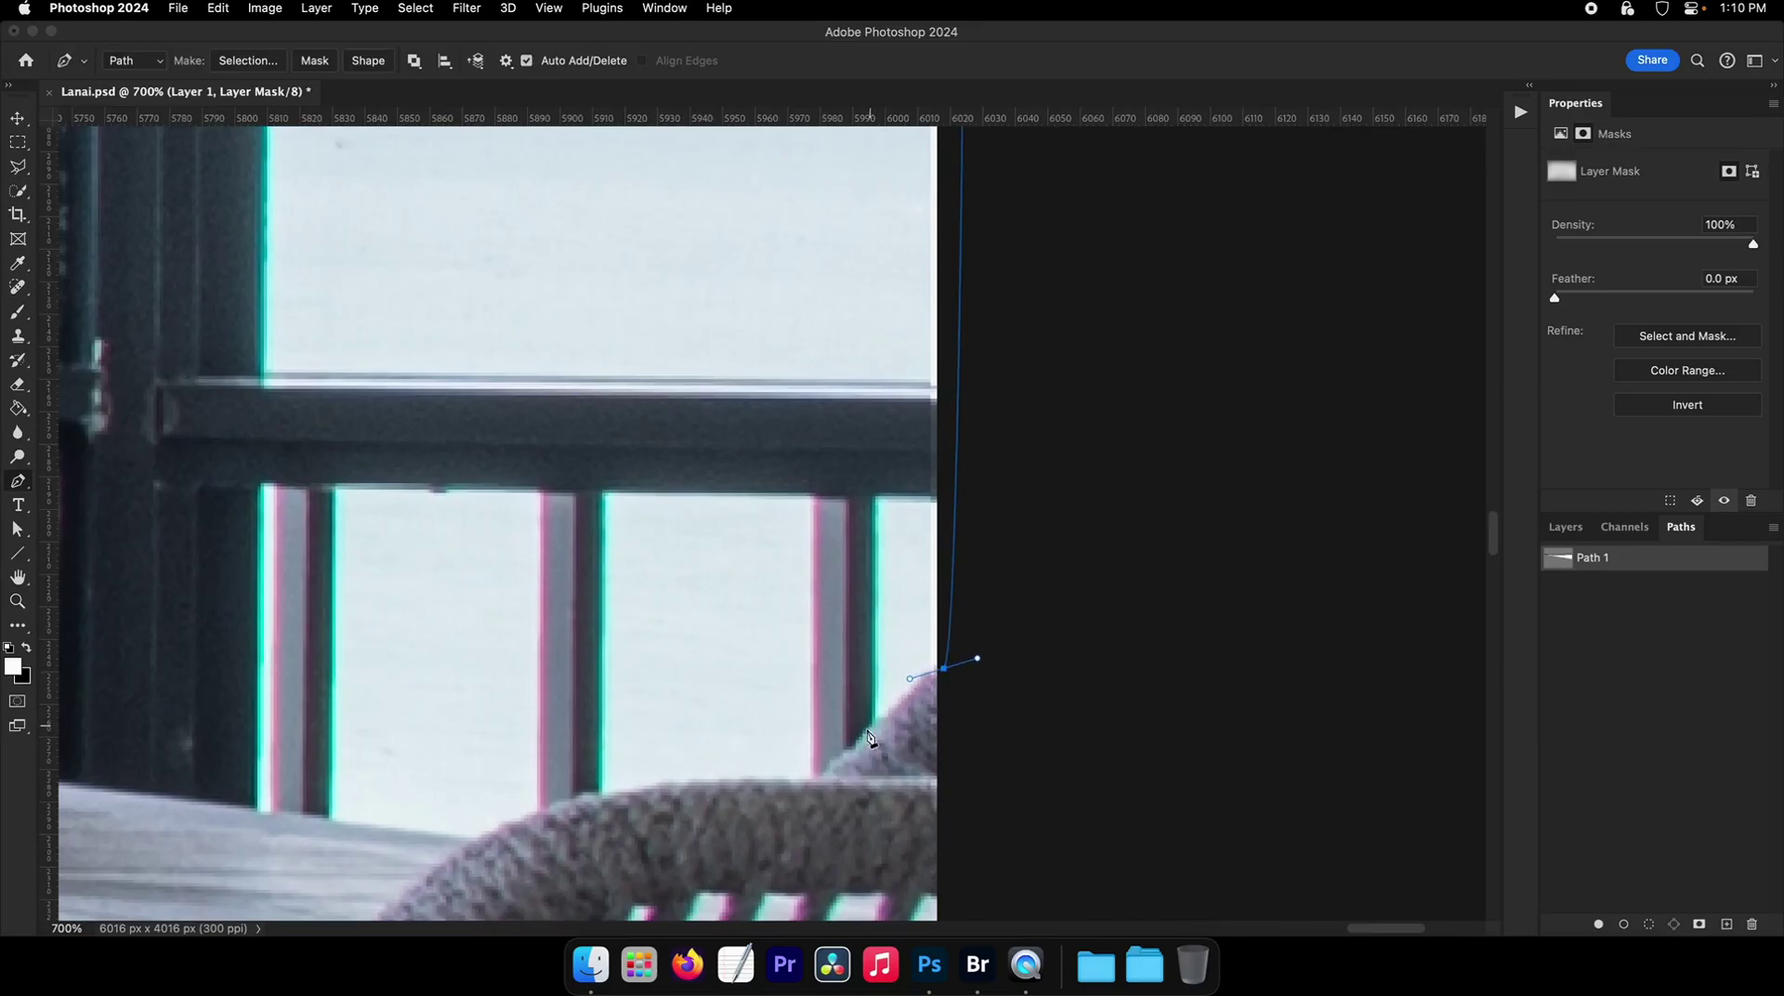
- Trace the path over the woven chair's curved frame and along the tabletop edge to the rope-wrapped jar
drag(847, 749, 820, 778)
drag(639, 782, 468, 850)
key(super+z)
drag(669, 826, 1422, 873)
super+click(624, 768)
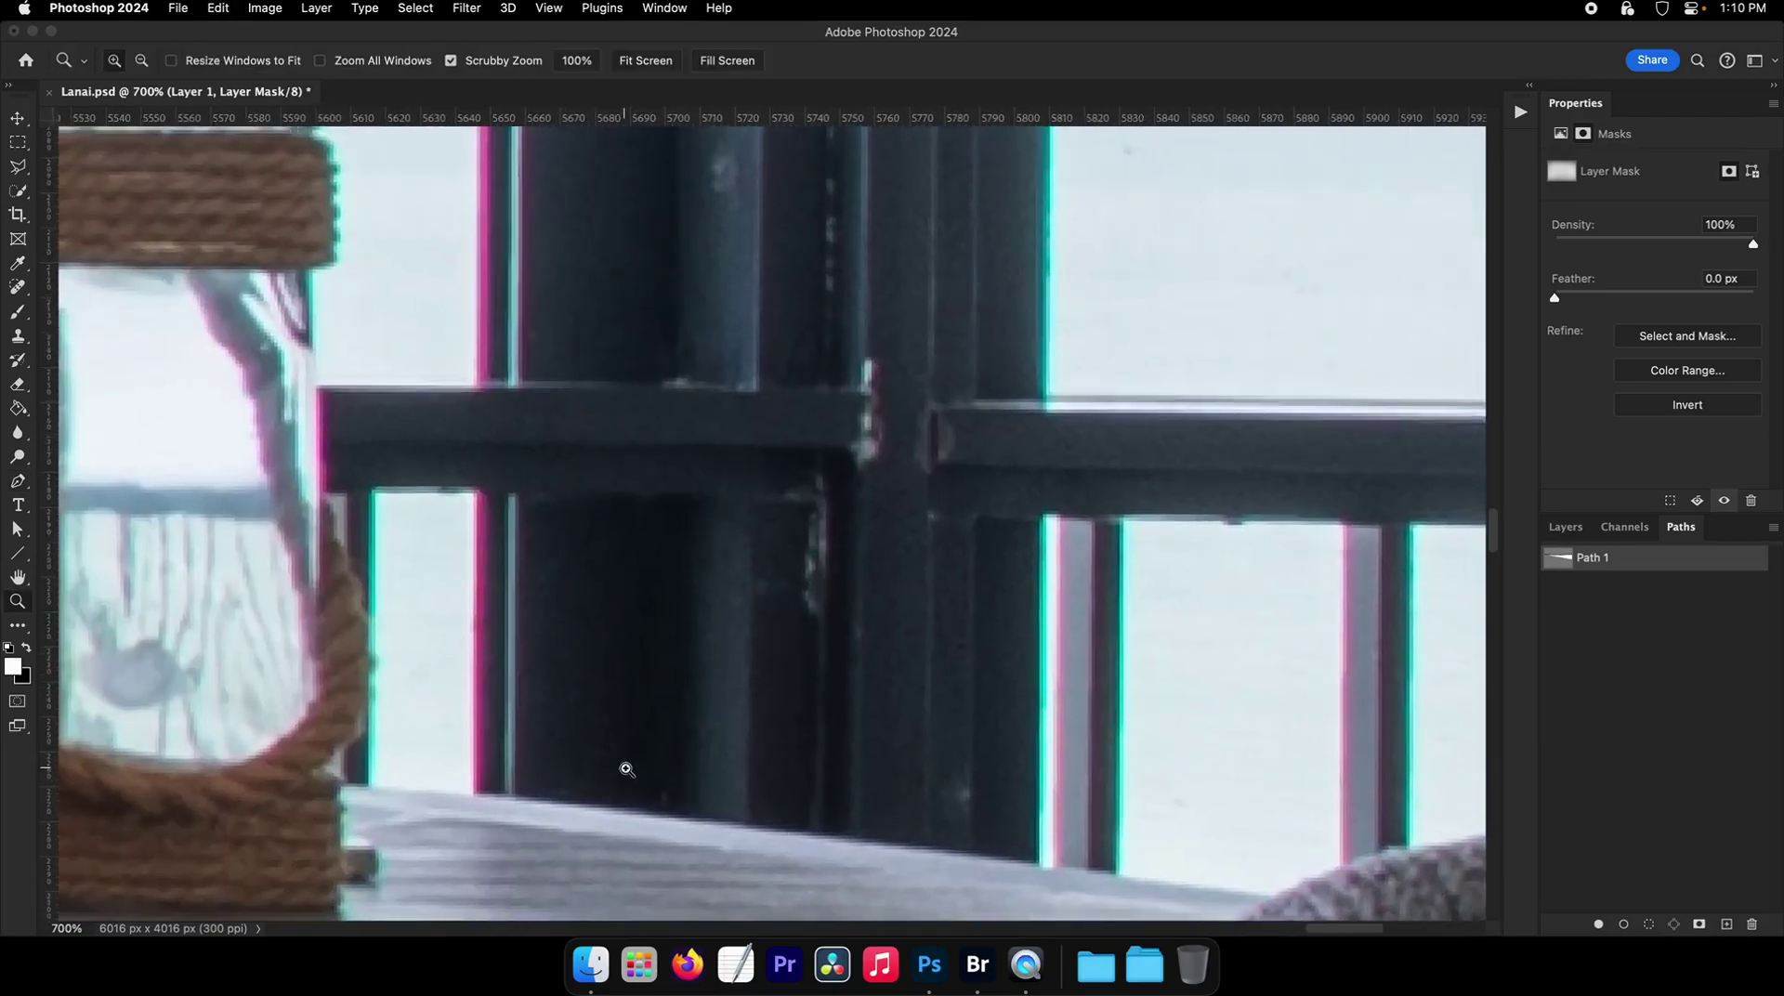
drag(626, 770, 1076, 773)
drag(904, 798, 856, 796)
click(779, 792)
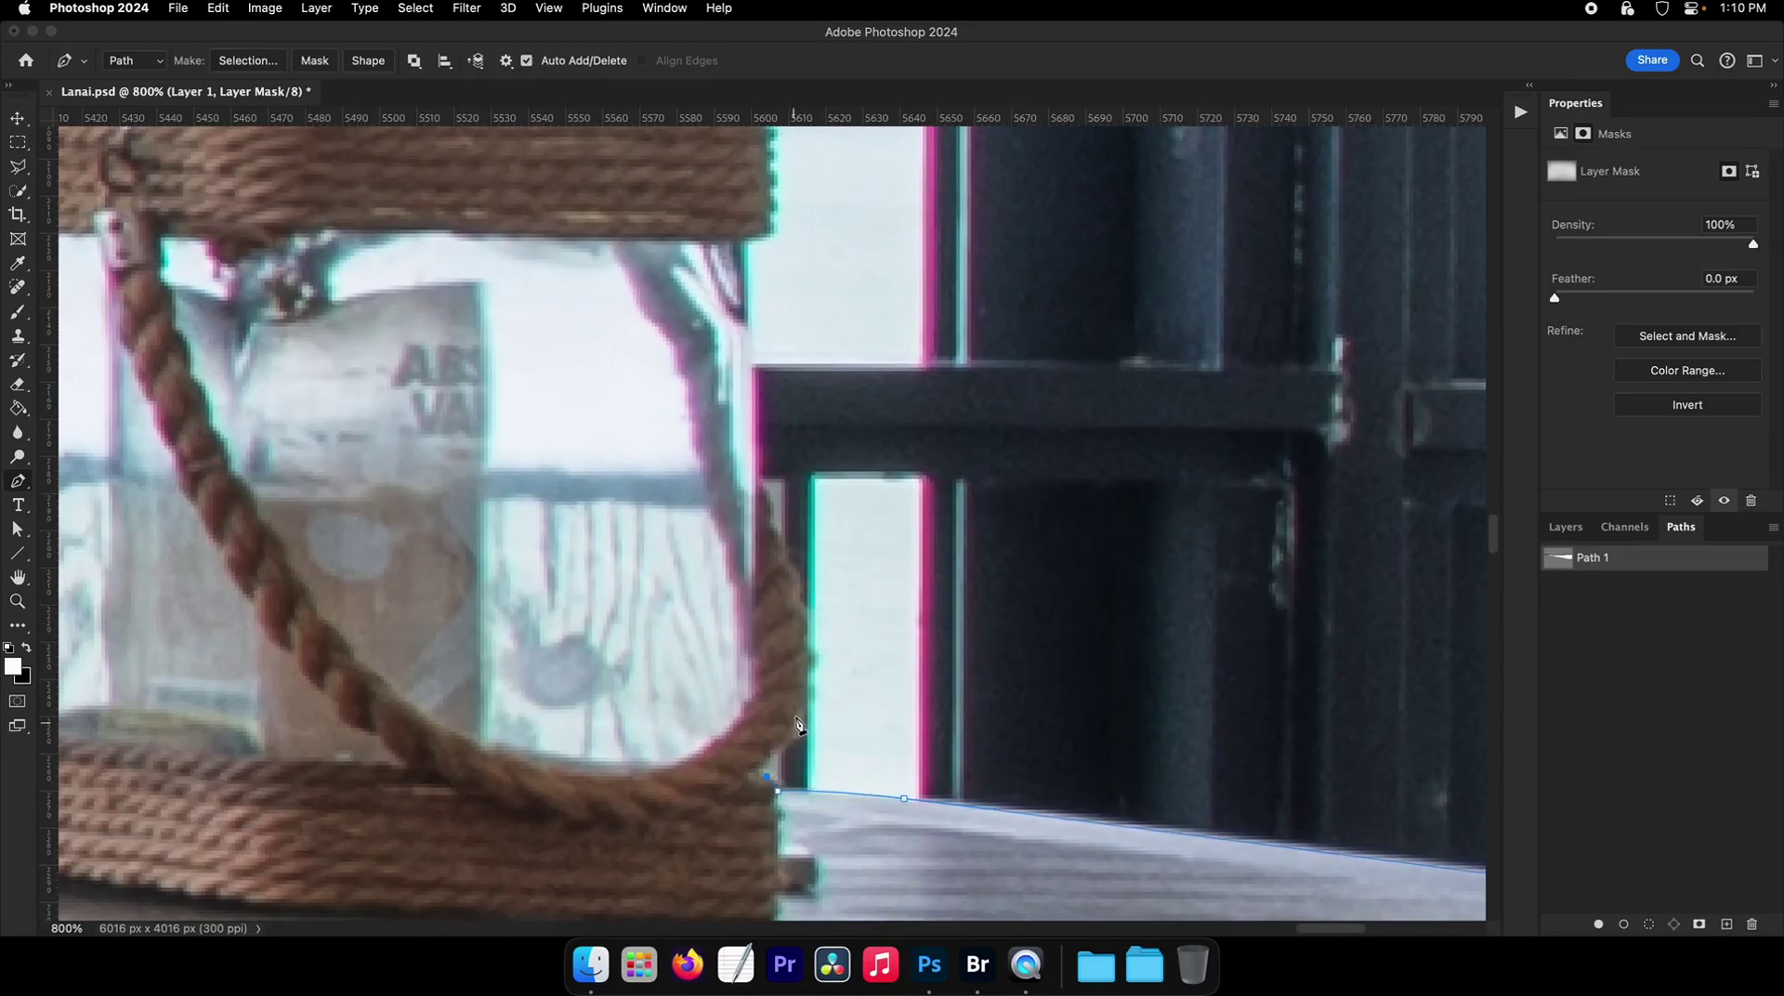
- Trace the path up the jar's right side, following the rope handle, glass and upper rope band to its rim
click(819, 618)
scroll(789, 637, up, 4)
scroll(759, 583, up, 4)
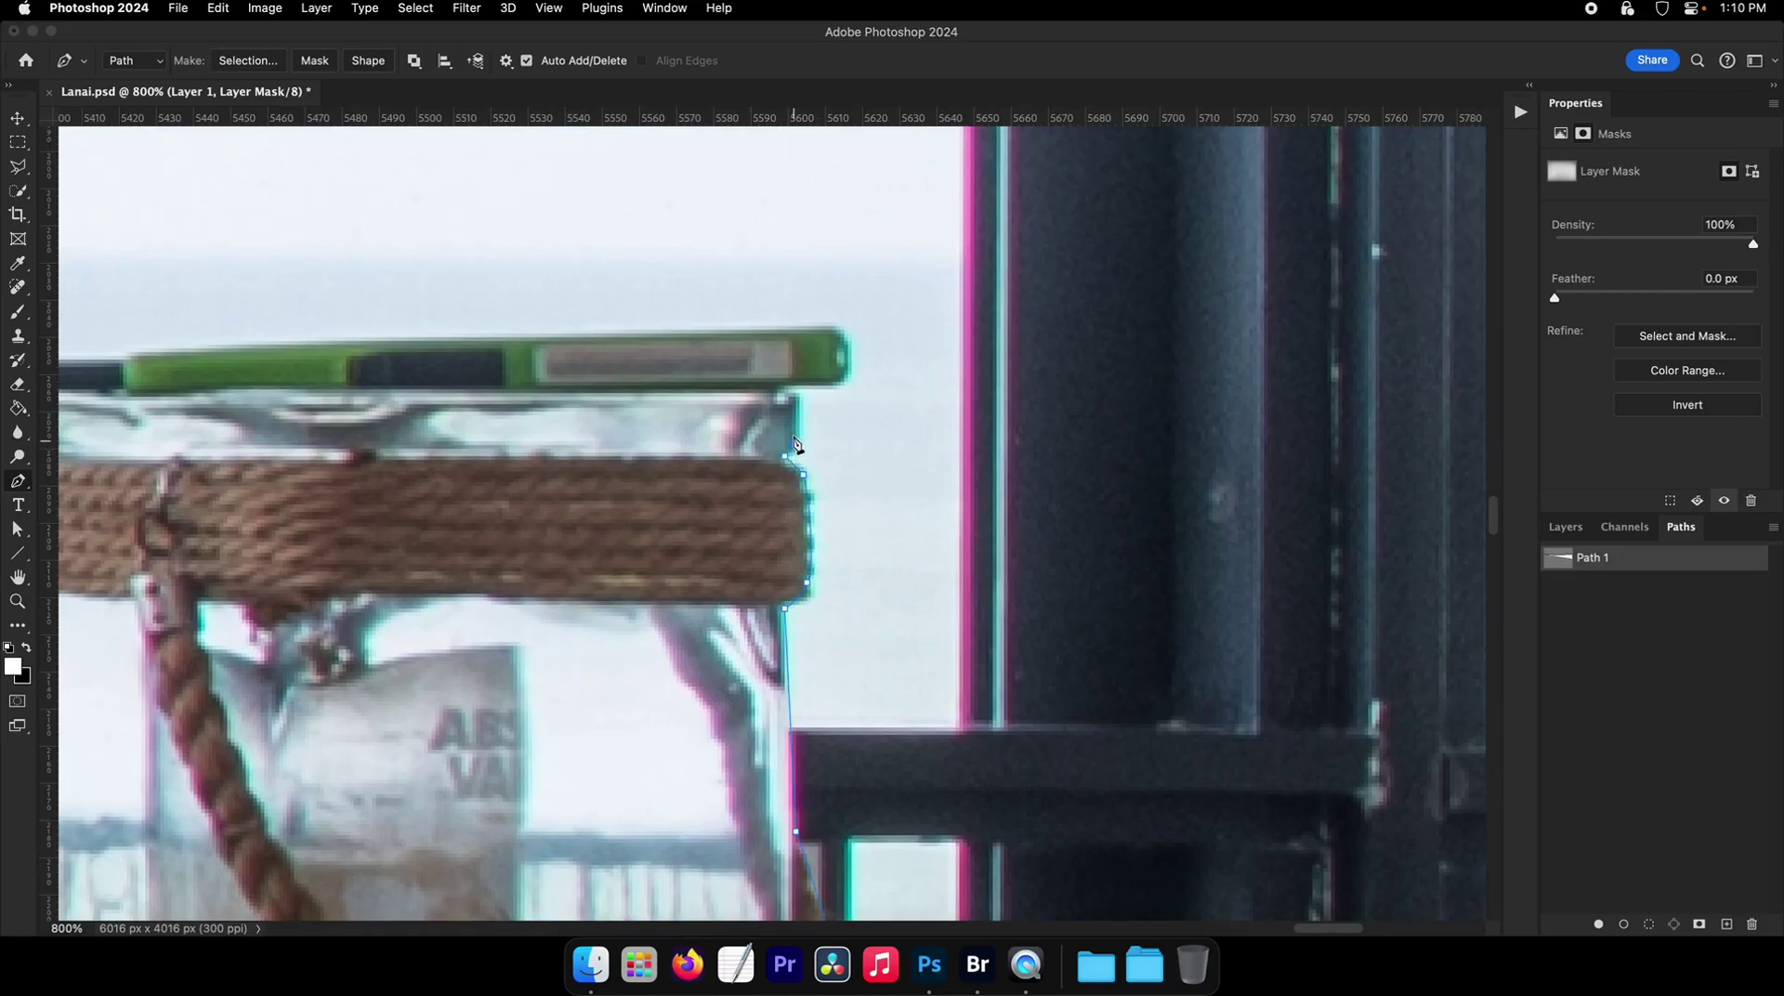
click(791, 388)
- Outline the green-and-black object lying on the jar, from its green end along its upper edge to the black tip
drag(817, 407, 856, 566)
click(883, 532)
click(886, 513)
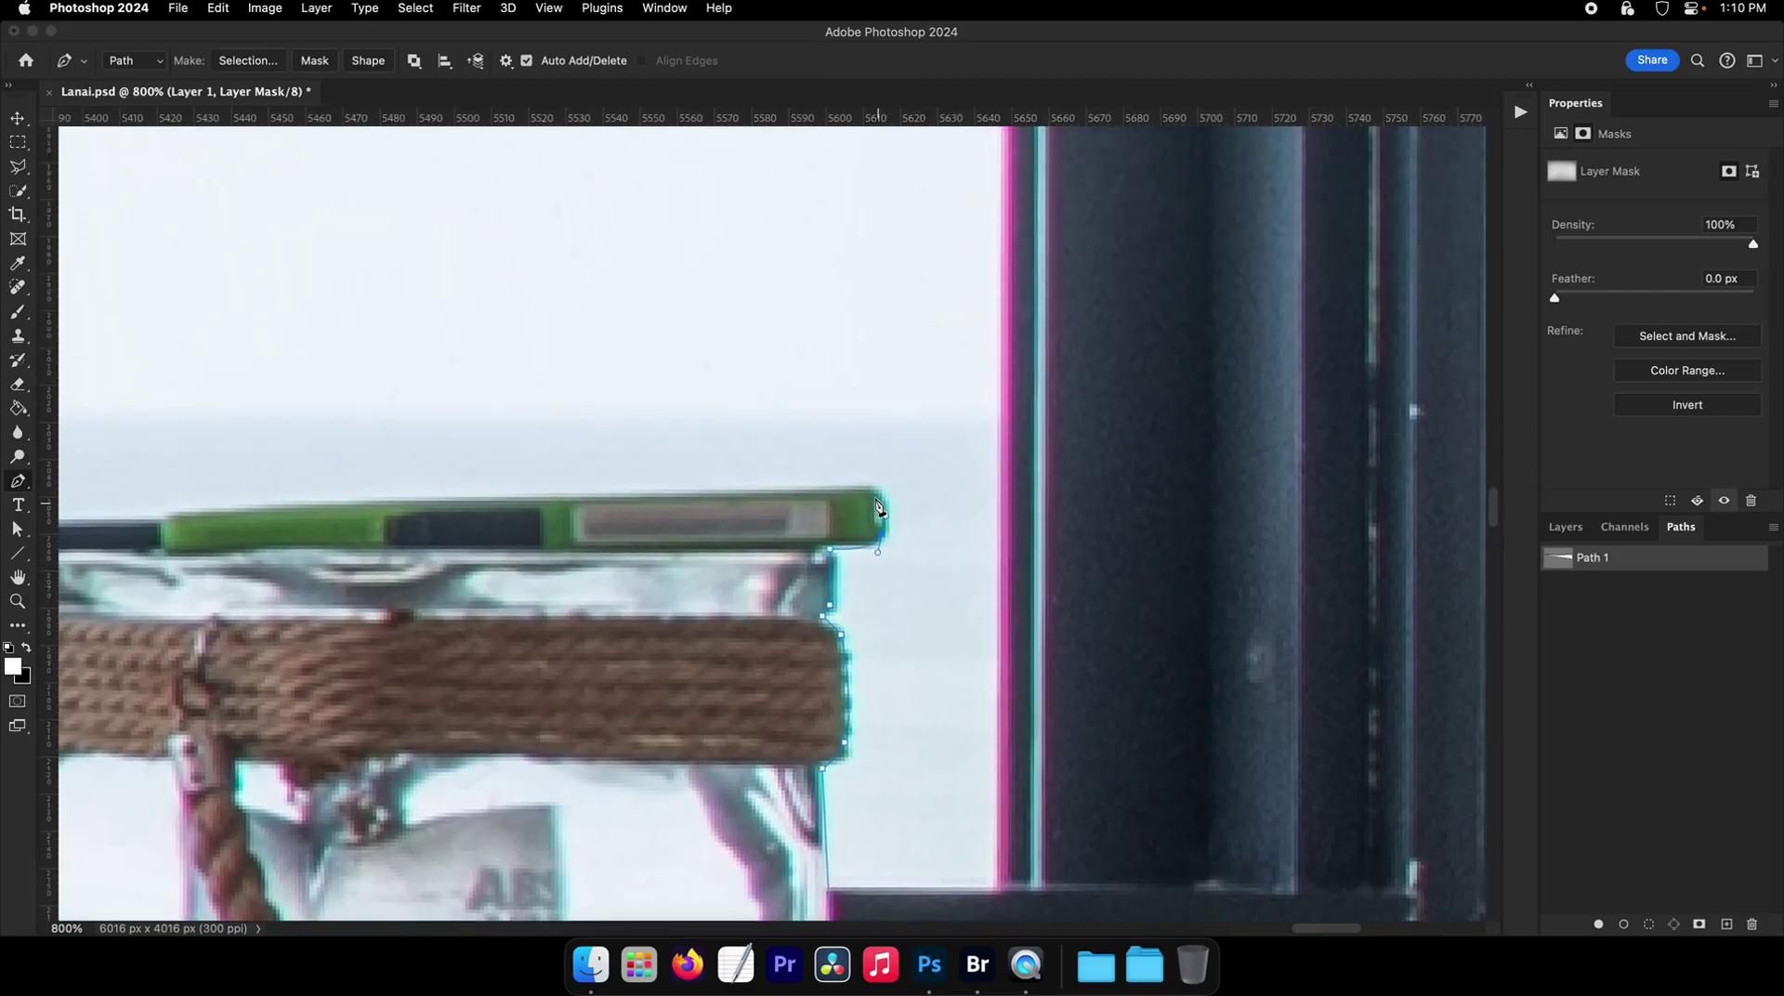
click(868, 487)
drag(919, 500, 1331, 514)
click(544, 530)
drag(736, 533, 1174, 546)
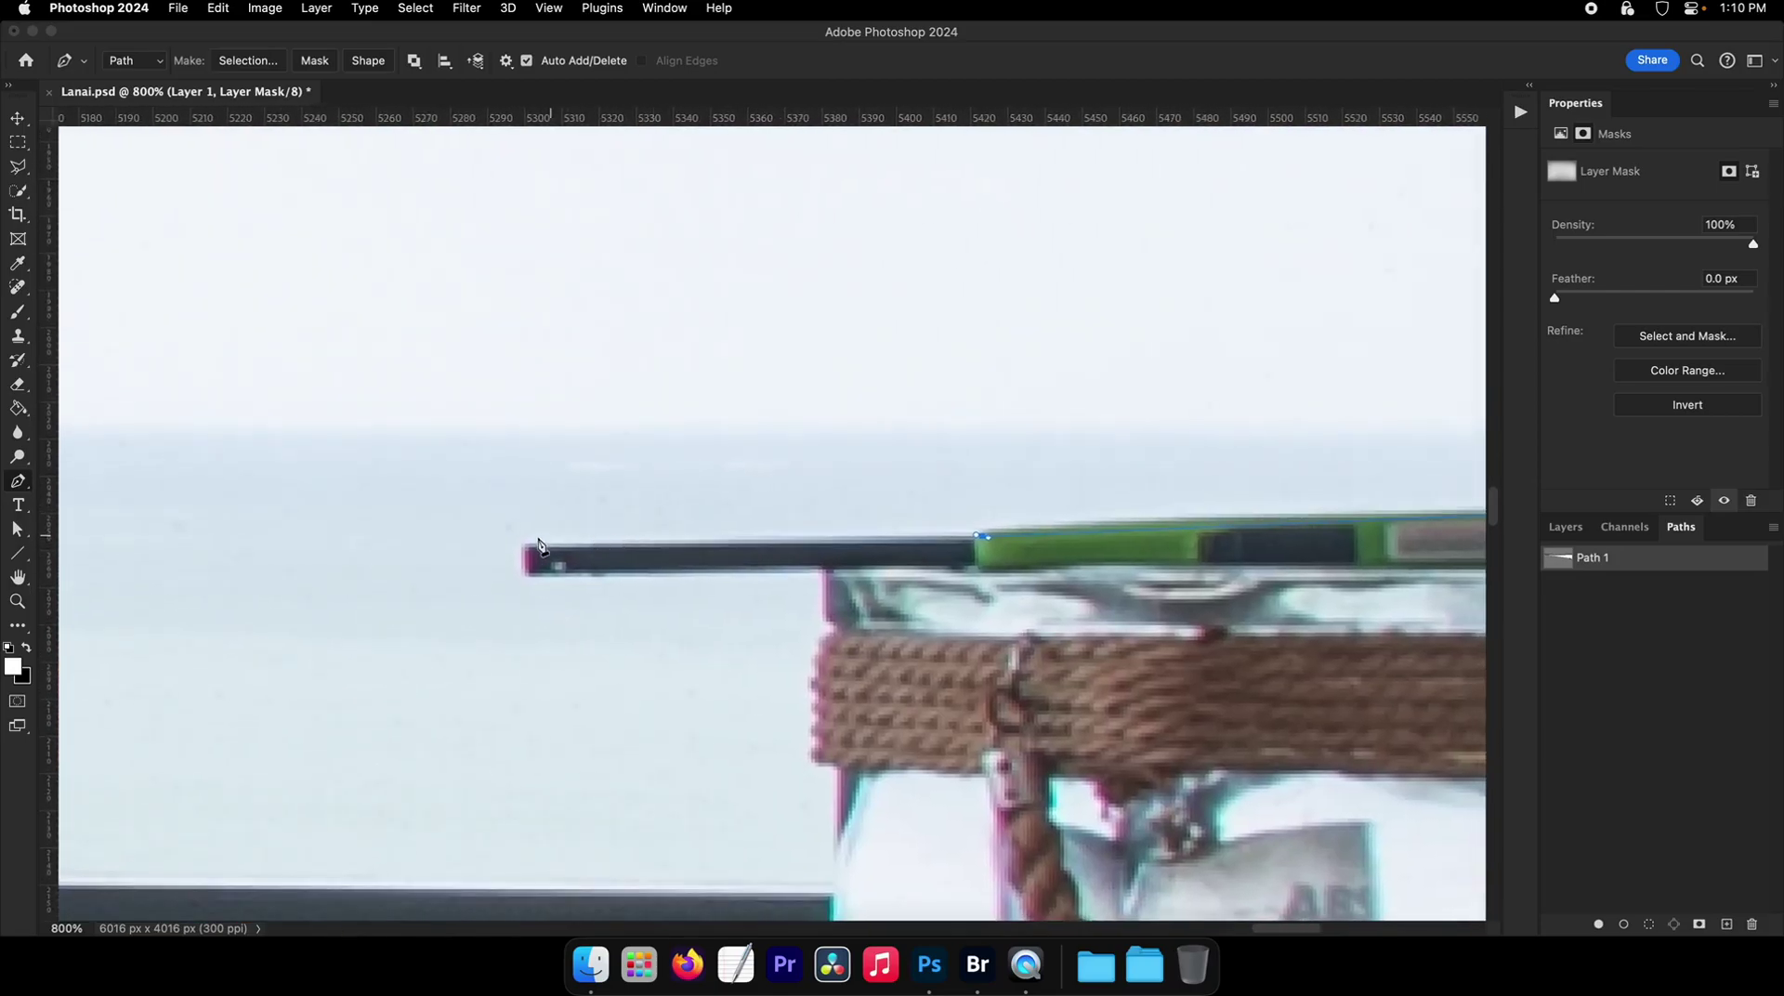
click(524, 547)
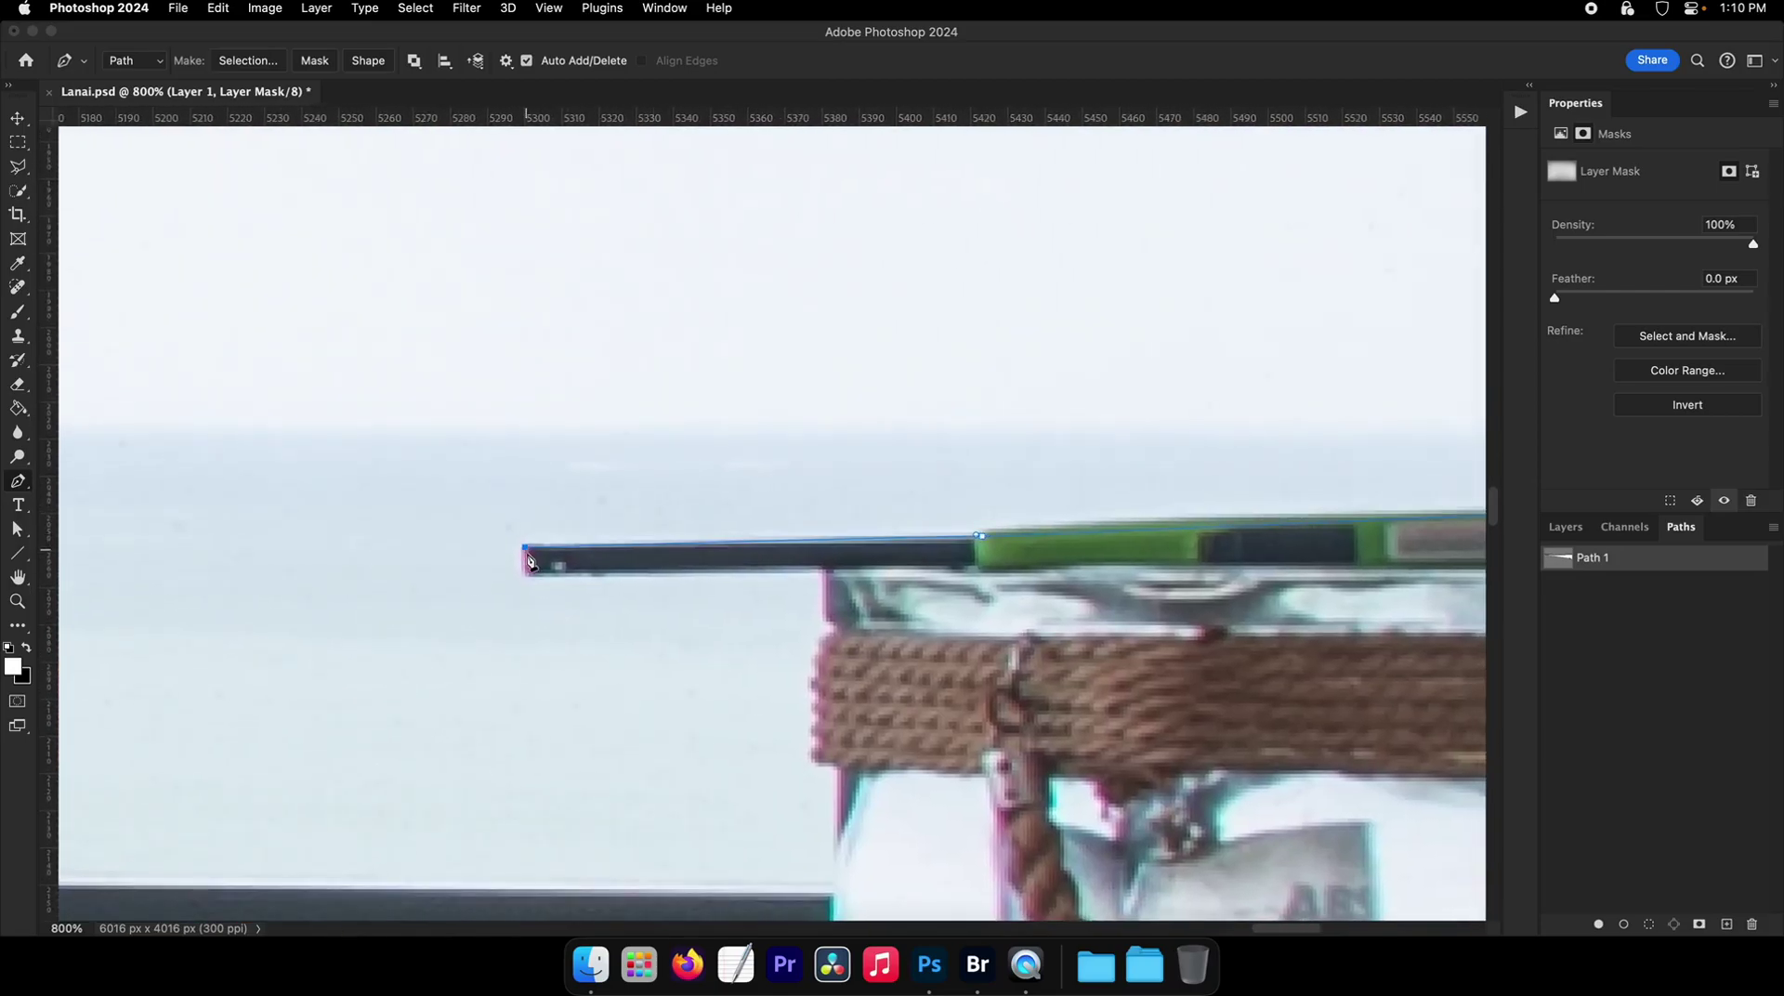
- Return the path beneath the black tip and trace down the jar's left side past the rope band and glass
click(826, 621)
click(837, 633)
mouse_move(823, 644)
mouse_down()
mouse_move(813, 579)
mouse_move(827, 677)
mouse_up()
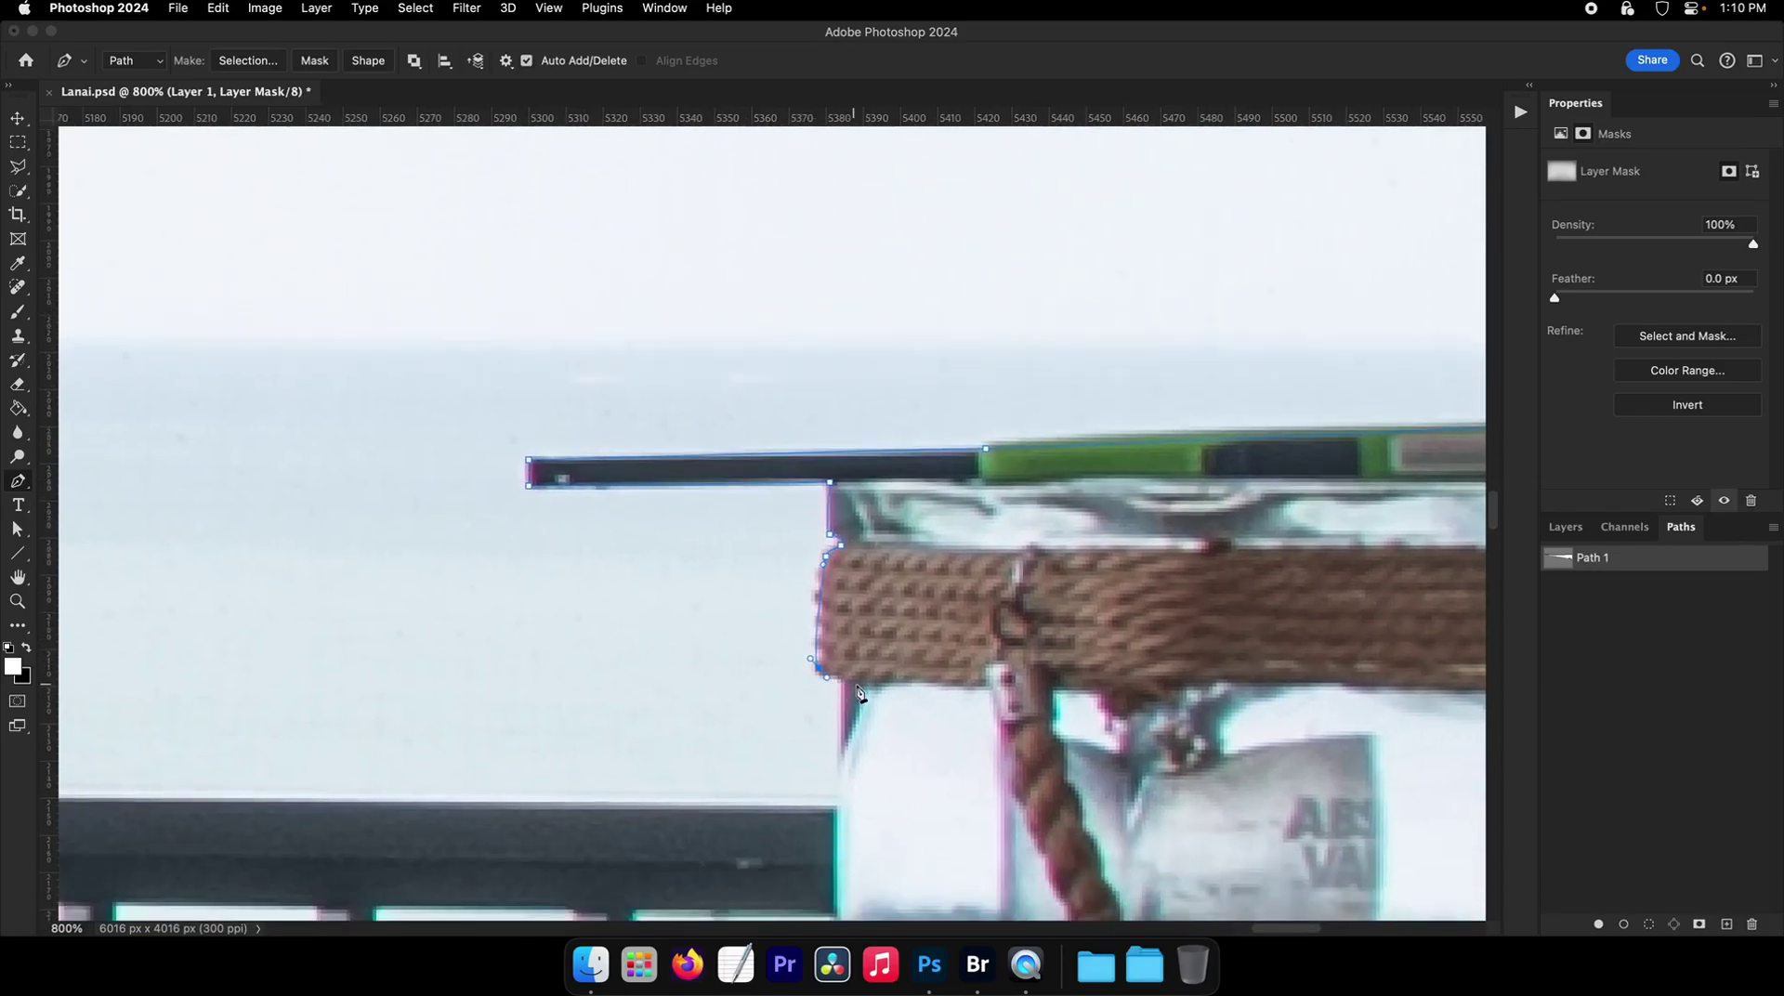
click(874, 682)
drag(848, 803, 818, 646)
drag(807, 832, 797, 564)
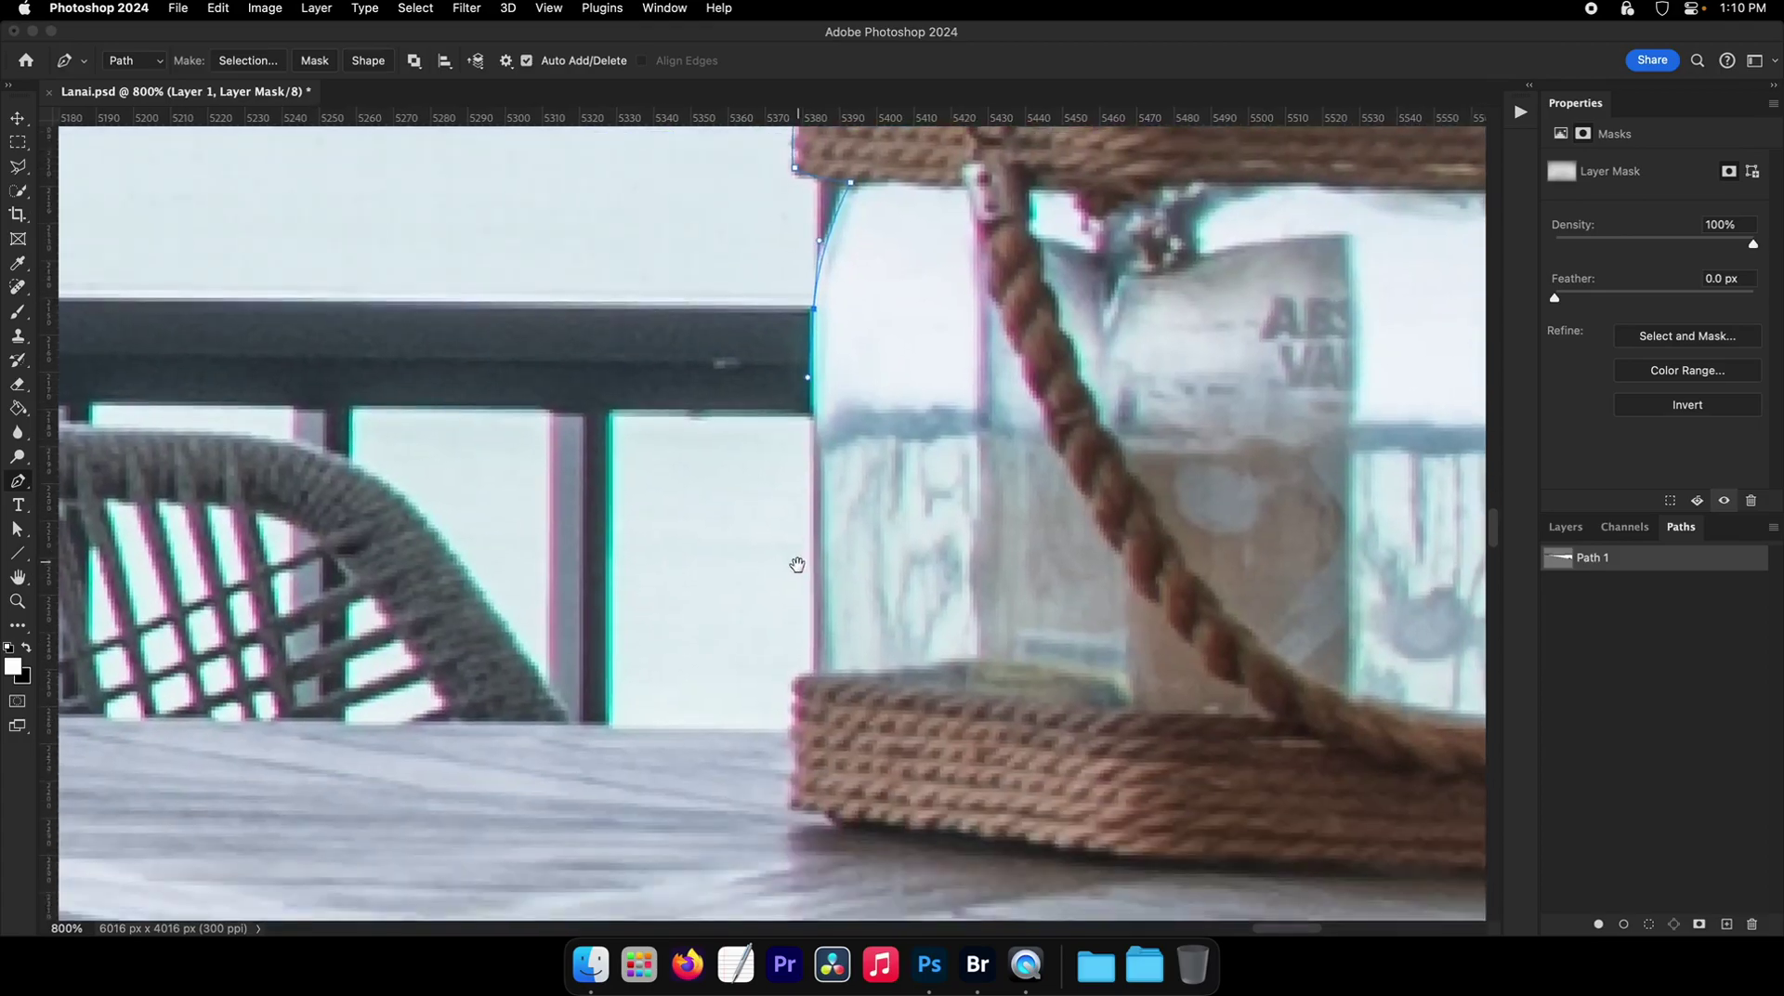
scroll(797, 564, down, 1)
click(835, 634)
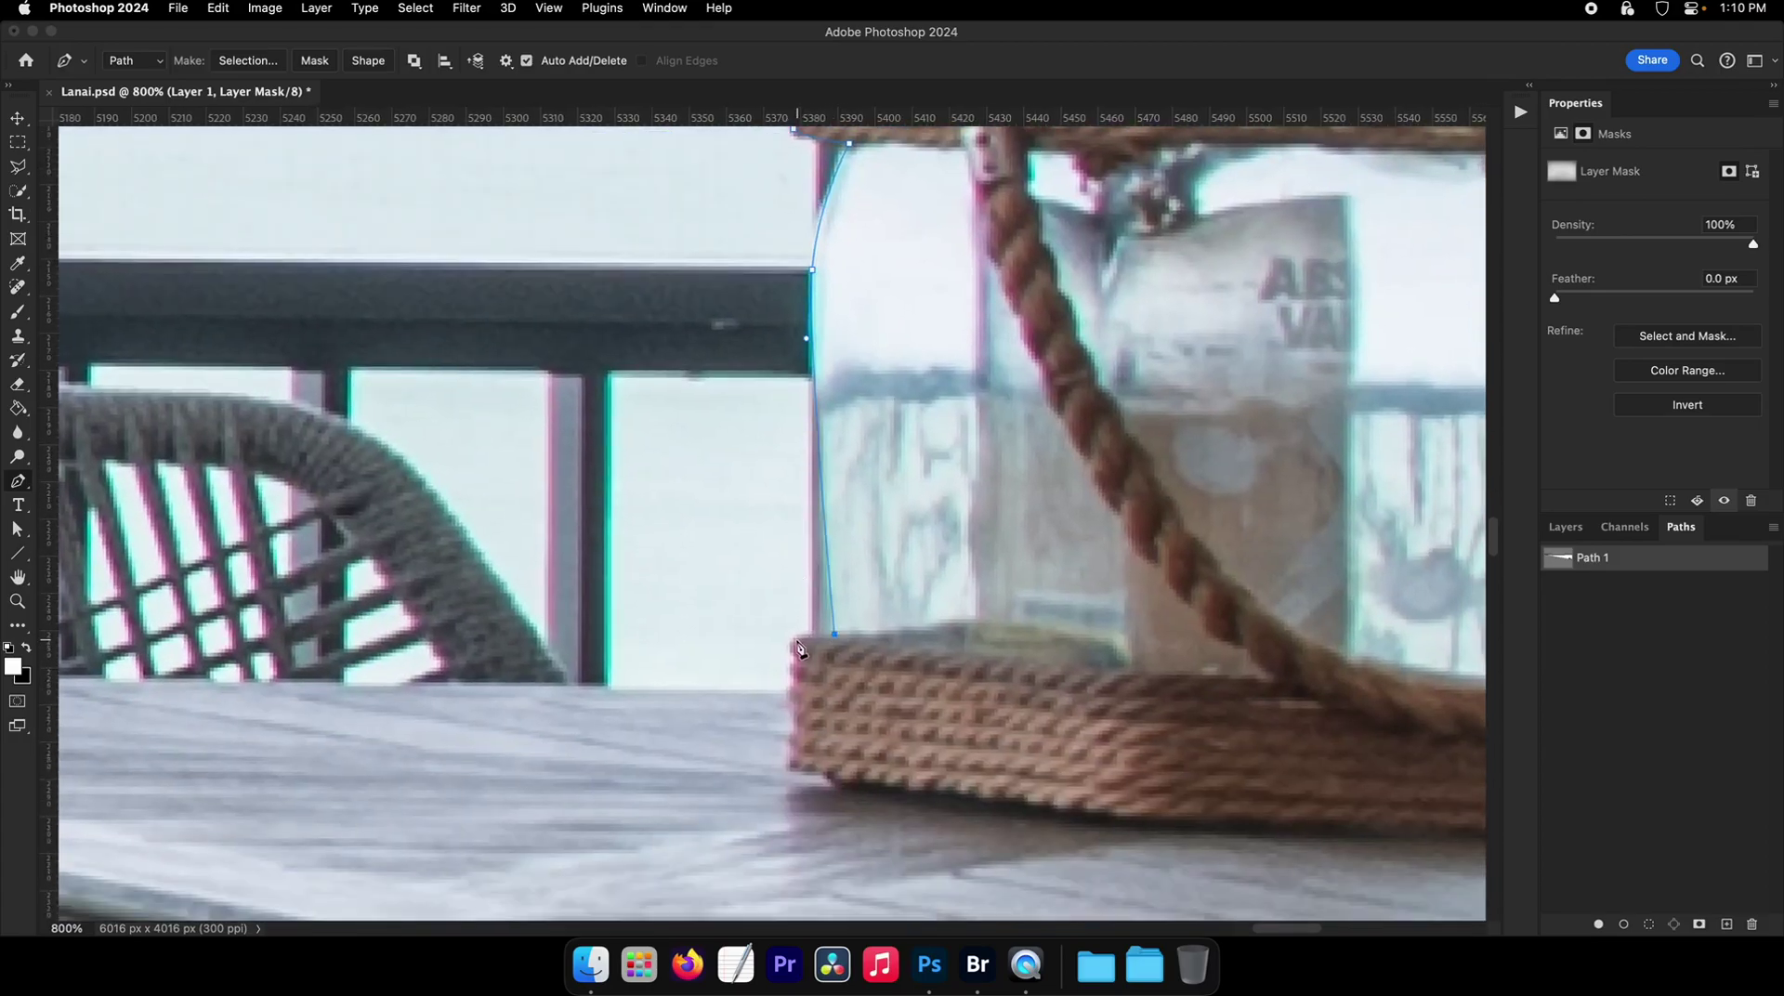
- Continue the path along the tabletop, over the woven chair's backrest behind the table, and down its far side to the tabletop
click(582, 690)
drag(533, 594, 739, 731)
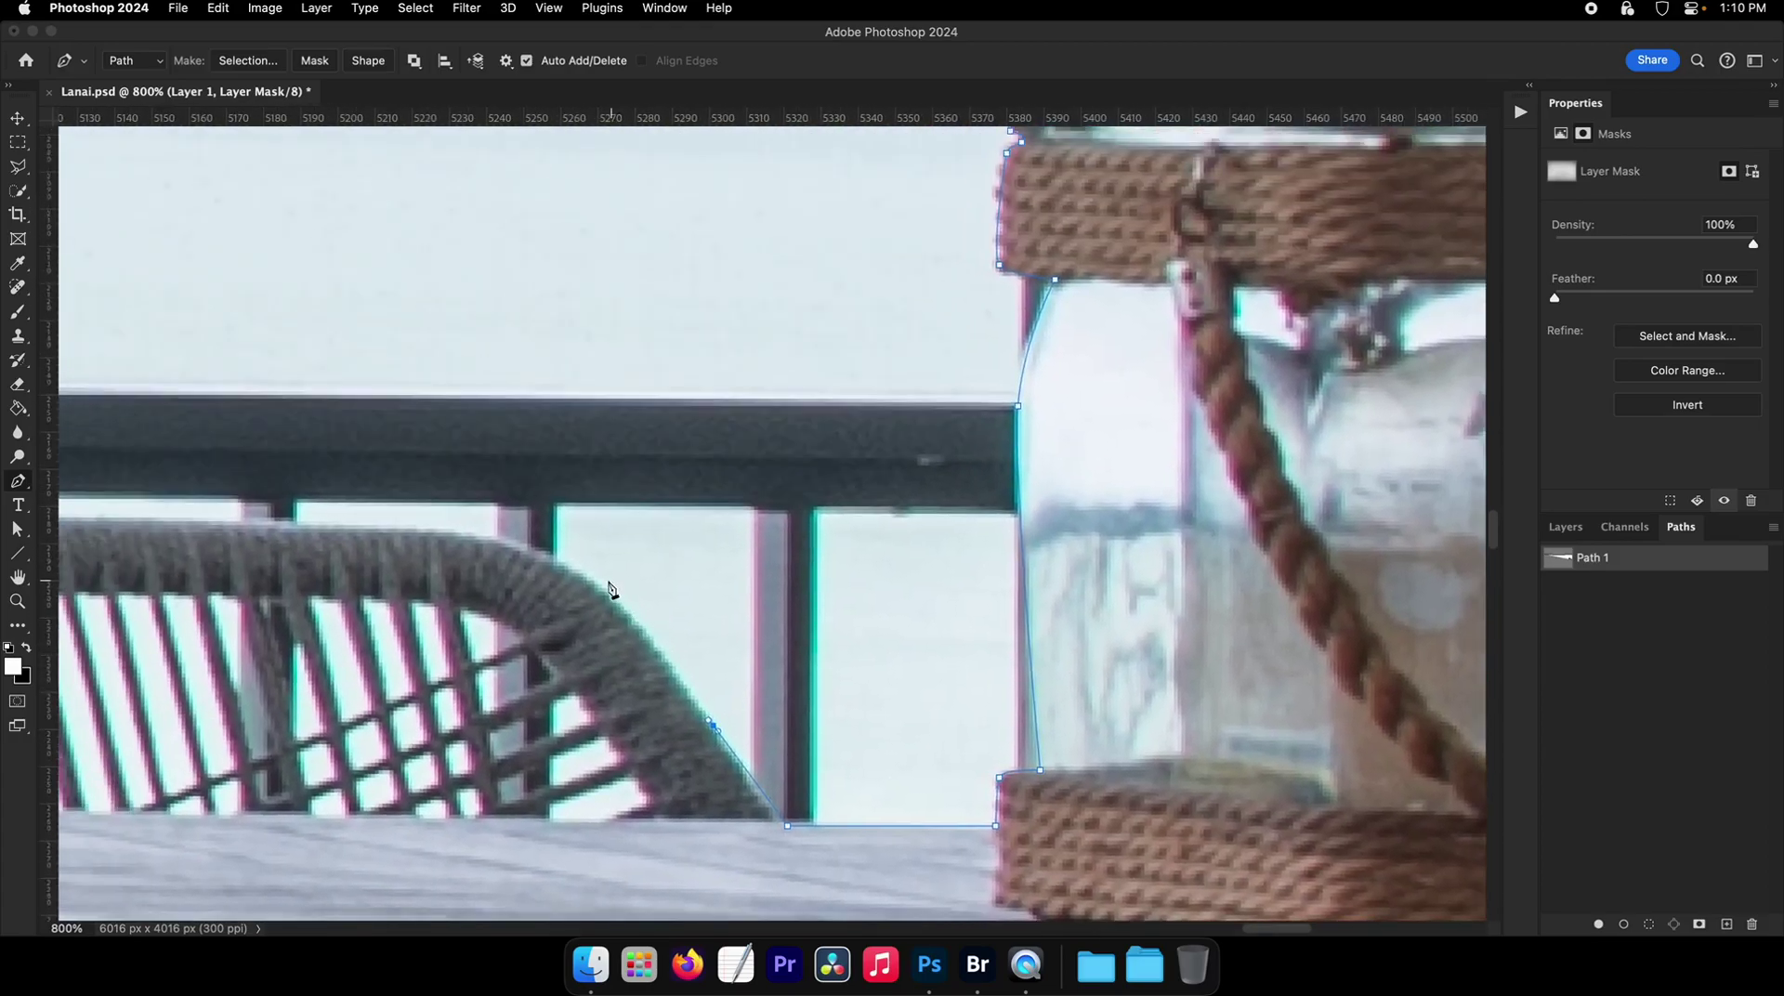
drag(586, 576, 546, 552)
drag(423, 527, 385, 526)
drag(442, 536, 951, 615)
click(575, 602)
drag(656, 589, 1320, 593)
drag(593, 605, 537, 608)
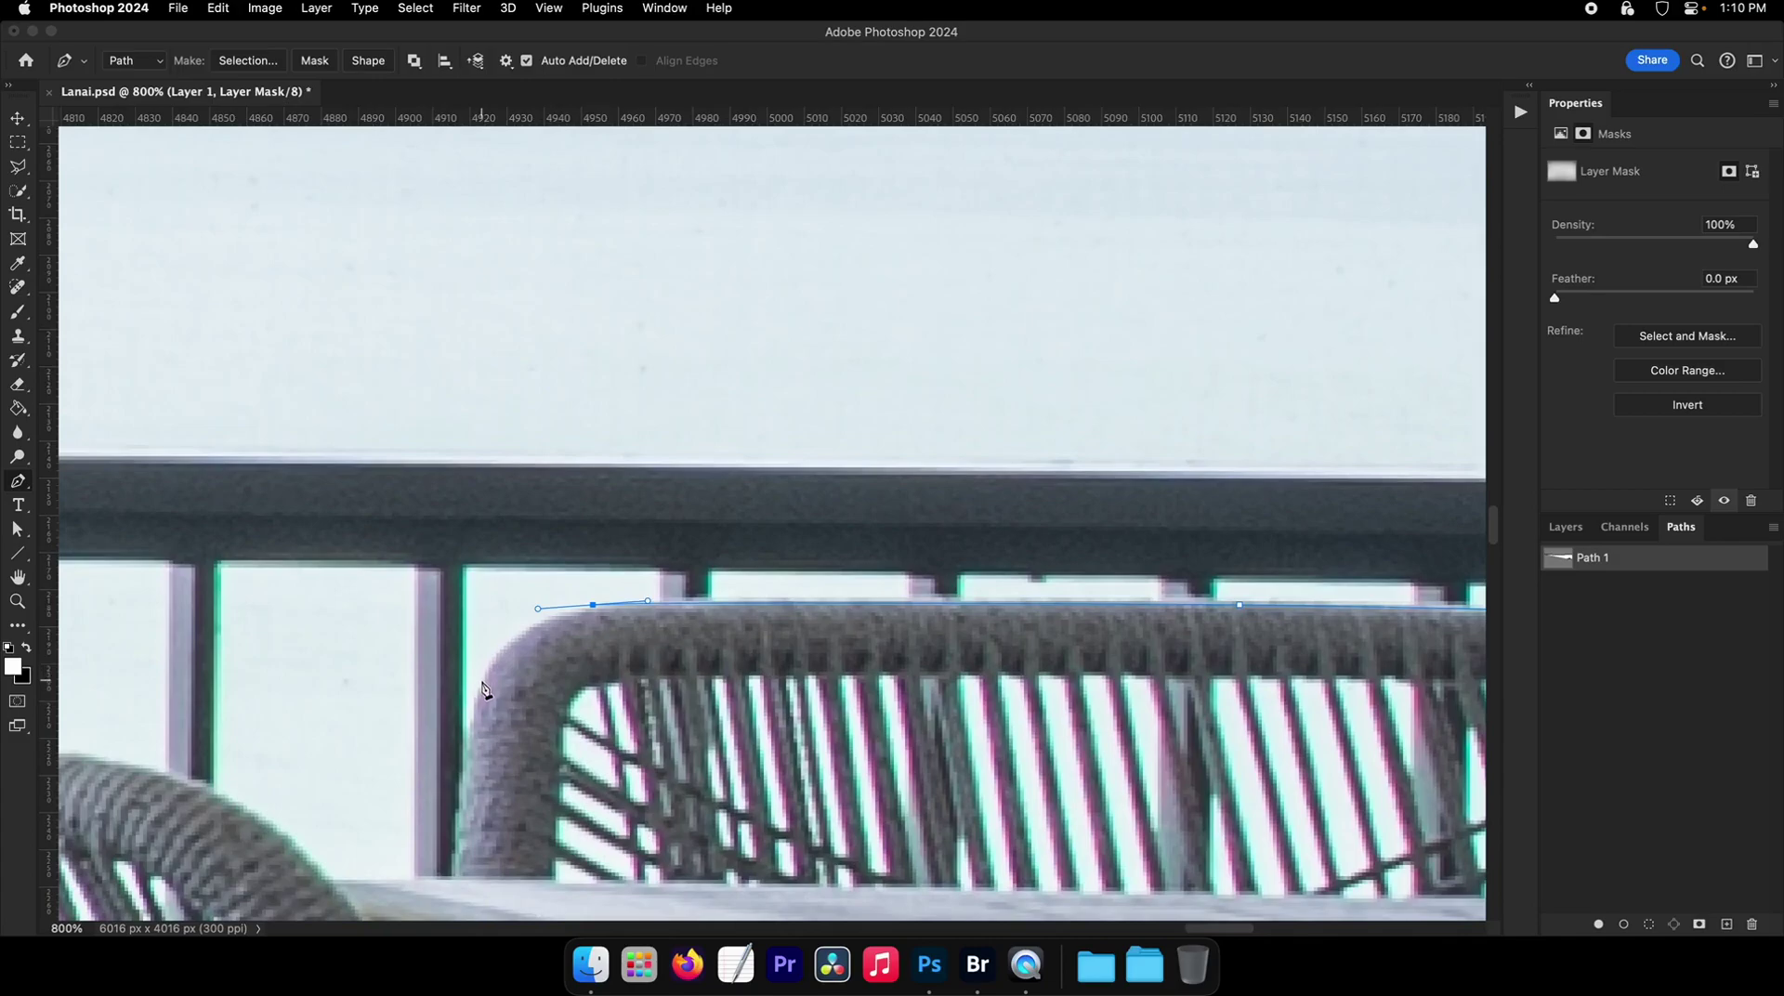
drag(482, 688, 467, 729)
scroll(498, 743, down, 5)
click(514, 741)
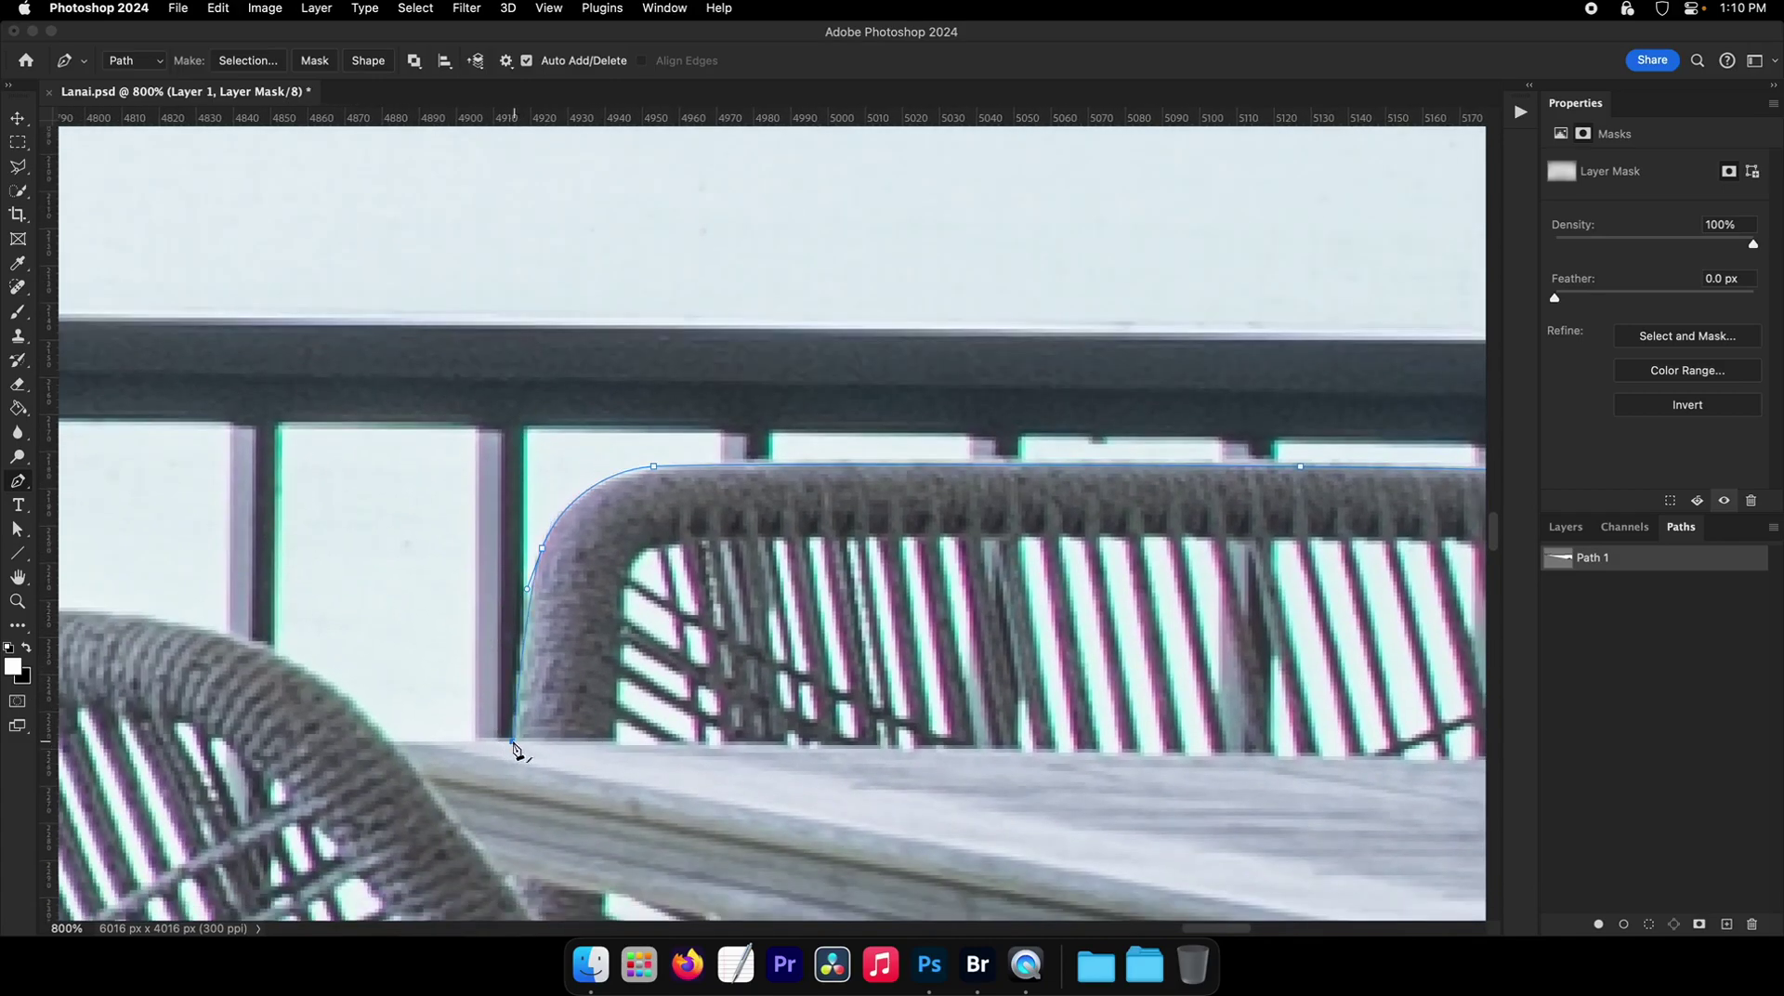
- Continue the path to the next woven chair and trace along its upper rail and around the rounded corner
click(390, 745)
scroll(394, 753, left, 8)
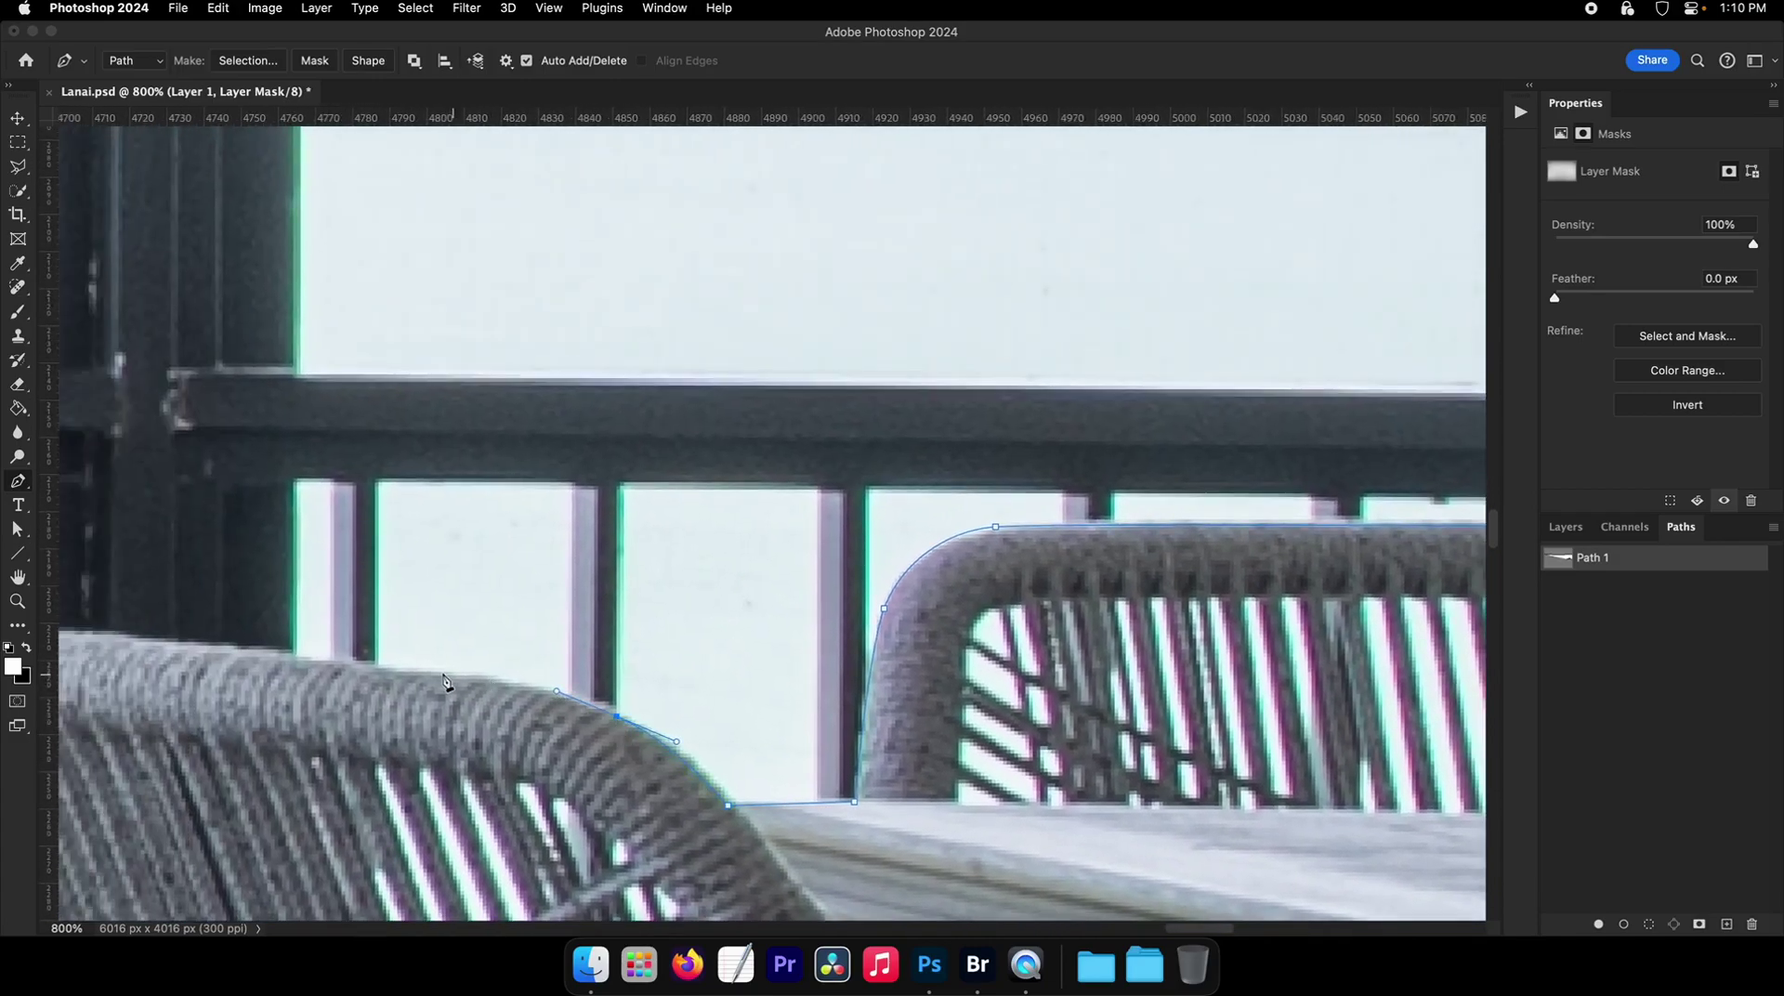
drag(437, 671, 398, 667)
scroll(398, 667, left, 8)
click(510, 690)
scroll(513, 692, left, 7)
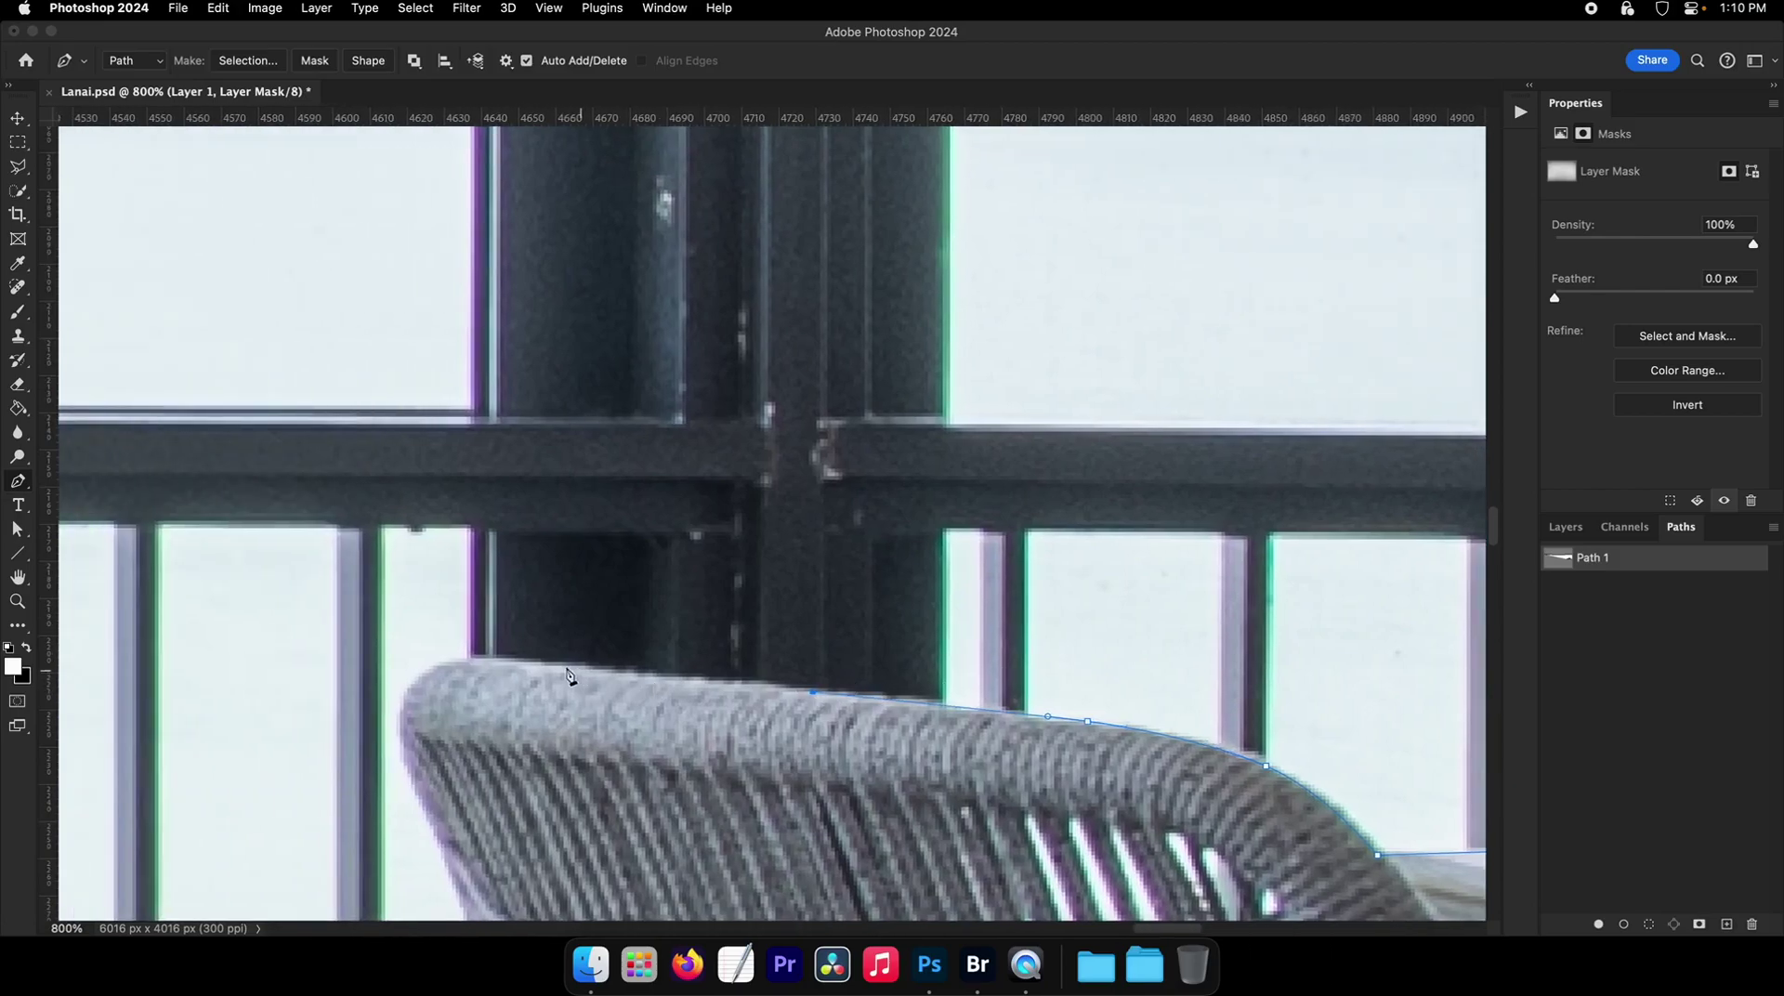
click(522, 663)
drag(441, 666, 395, 735)
- Continue the pen path around the woven chair's far upper corner and down its side edge to the beige cushion
drag(405, 653, 426, 456)
drag(451, 626, 458, 656)
drag(460, 716, 455, 411)
drag(534, 568, 547, 584)
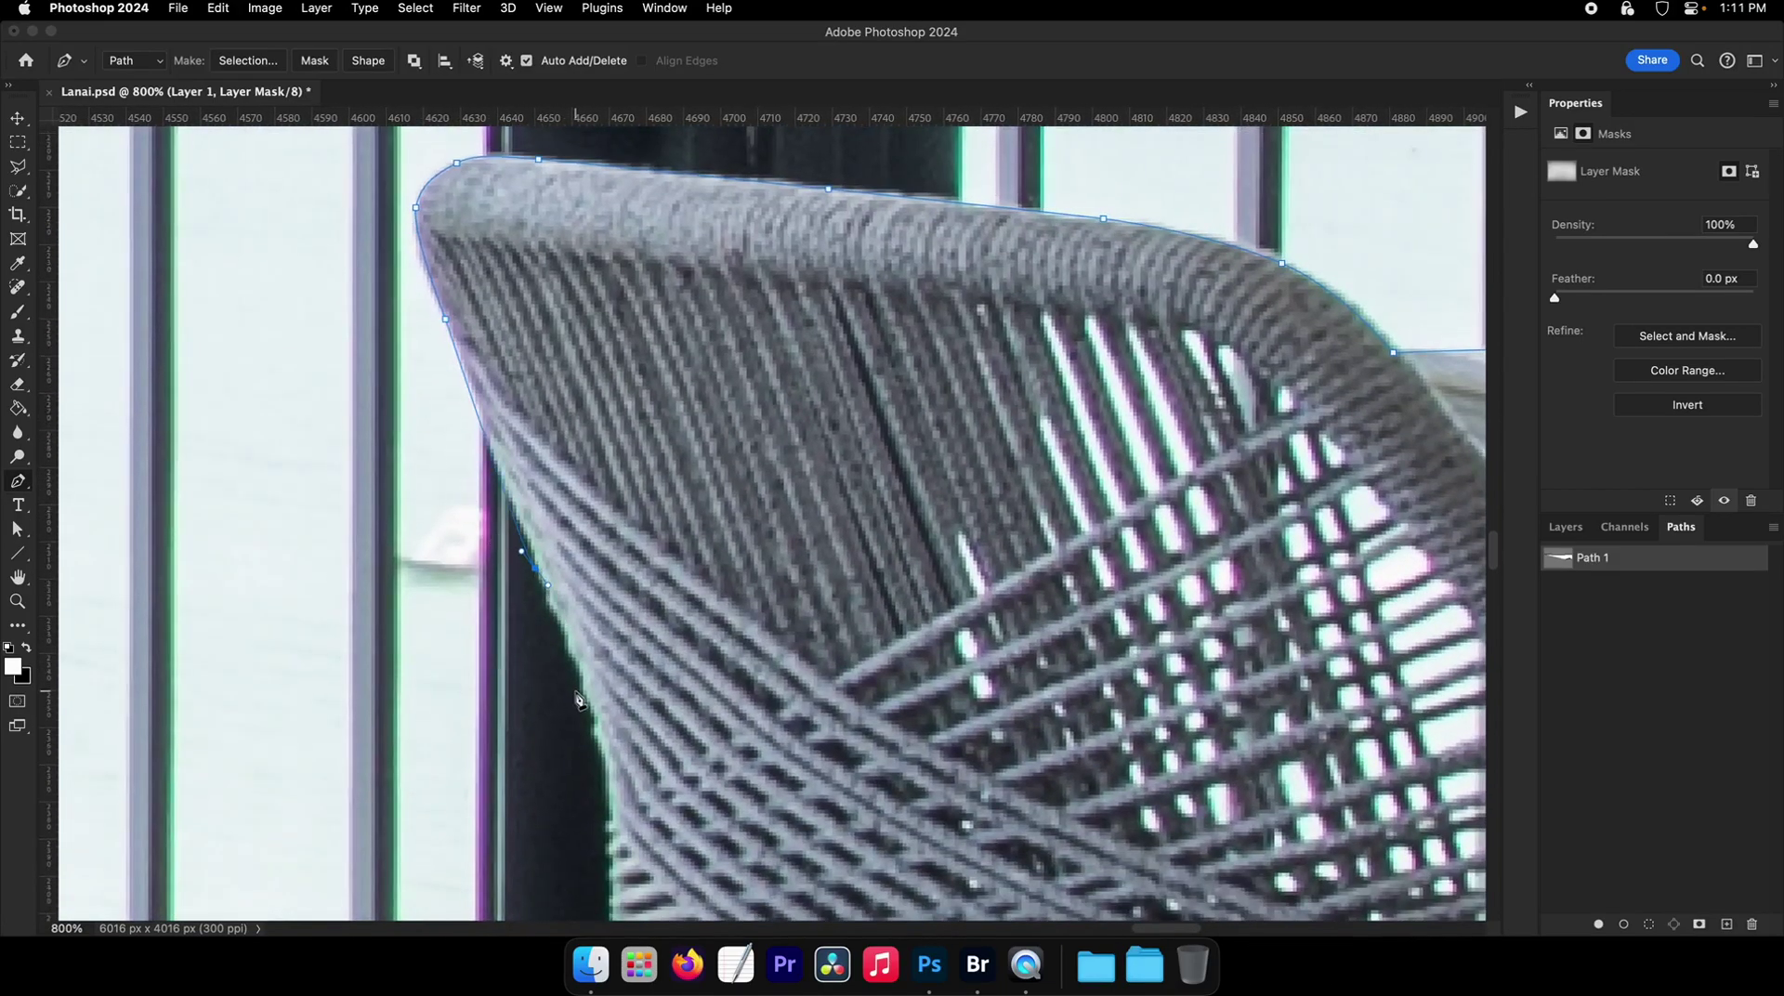
drag(581, 693, 602, 757)
scroll(620, 771, down, 5)
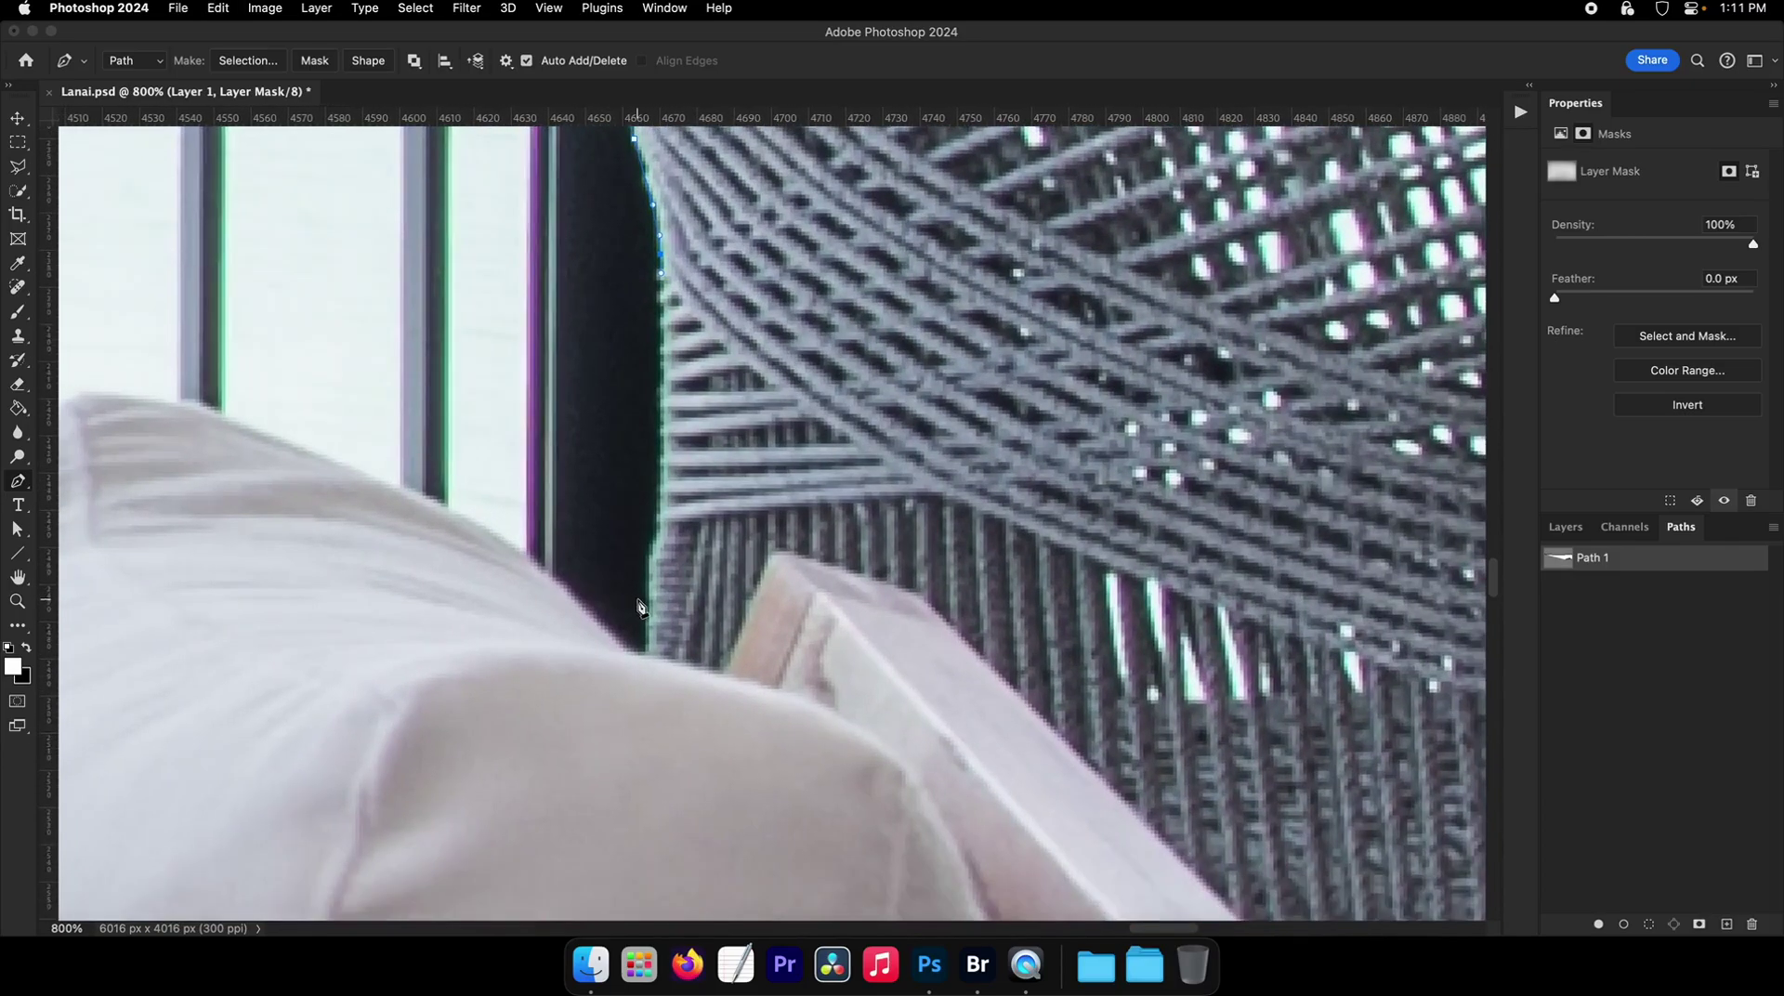
click(643, 638)
- Trace the path along the beige cushion's upper edge and just over its peaked corner
click(541, 567)
click(469, 522)
scroll(469, 521, up, 1)
scroll(470, 521, left, 1)
scroll(412, 502, up, 5)
scroll(411, 502, left, 10)
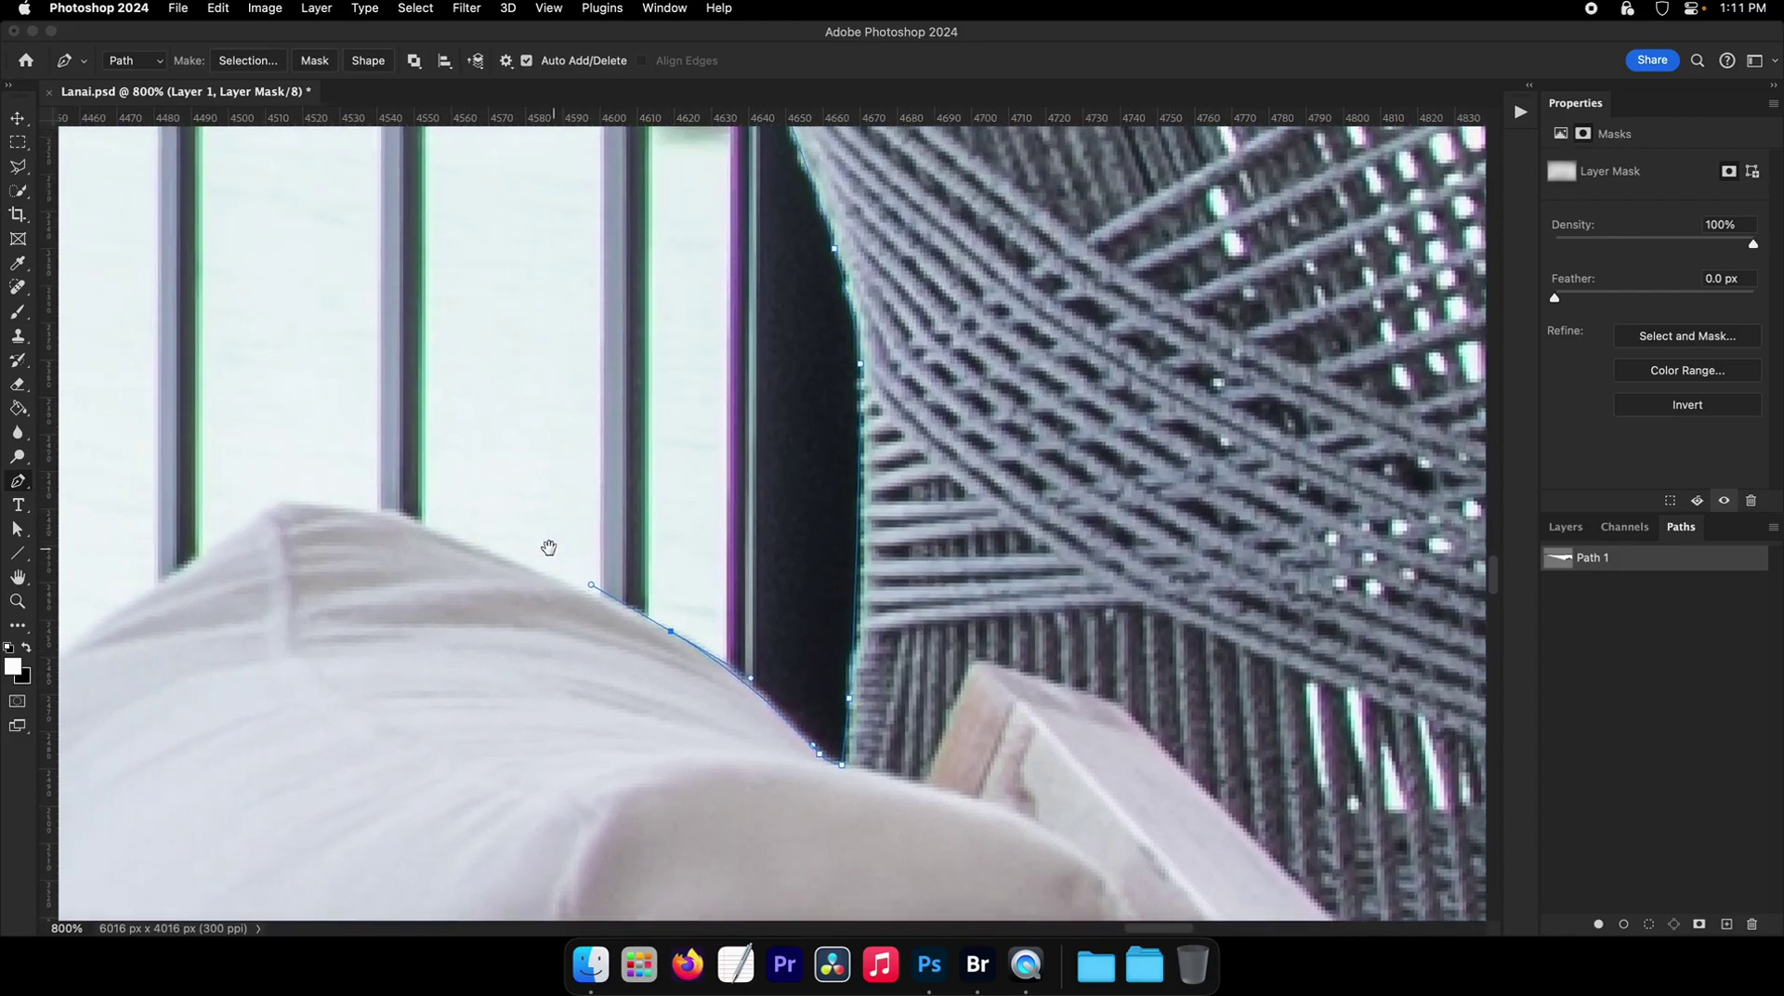
click(411, 526)
drag(283, 525, 272, 536)
scroll(452, 506, down, 5)
scroll(453, 506, left, 15)
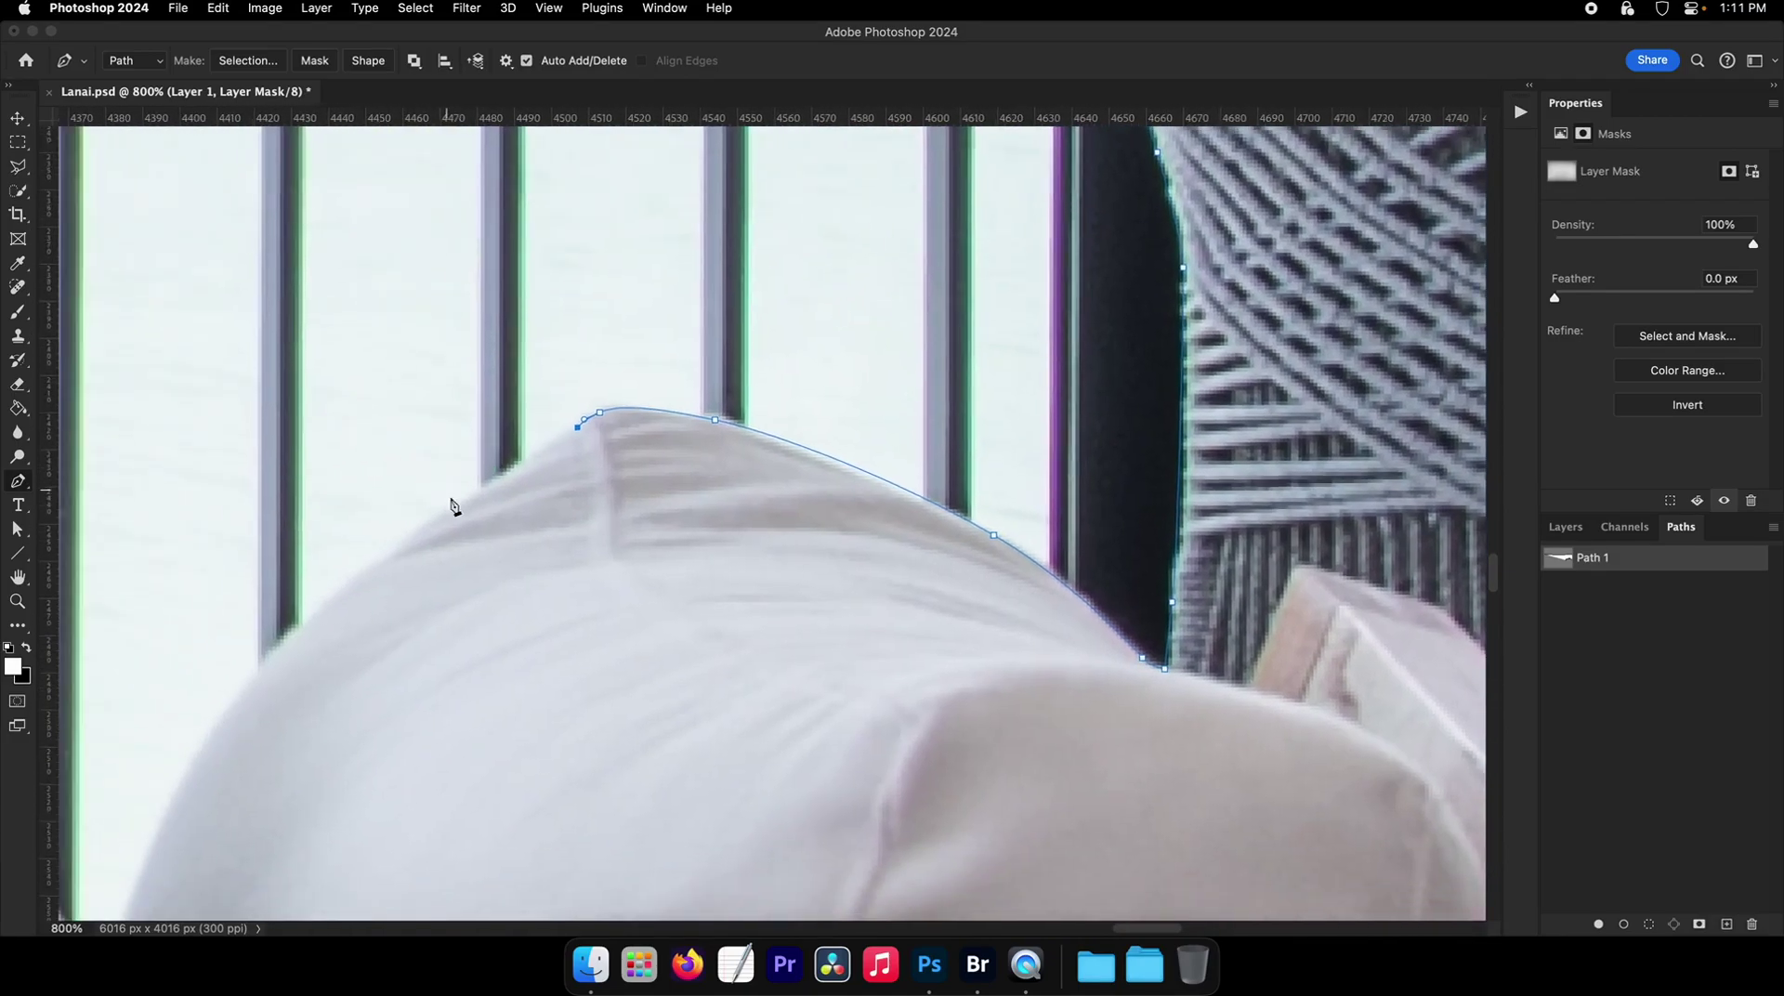
- Continue the path down the beige cushion's sloping far side to where it meets the leaf-patterned pillow
drag(428, 520, 396, 540)
scroll(410, 529, down, 4)
scroll(410, 529, left, 10)
drag(457, 596, 440, 619)
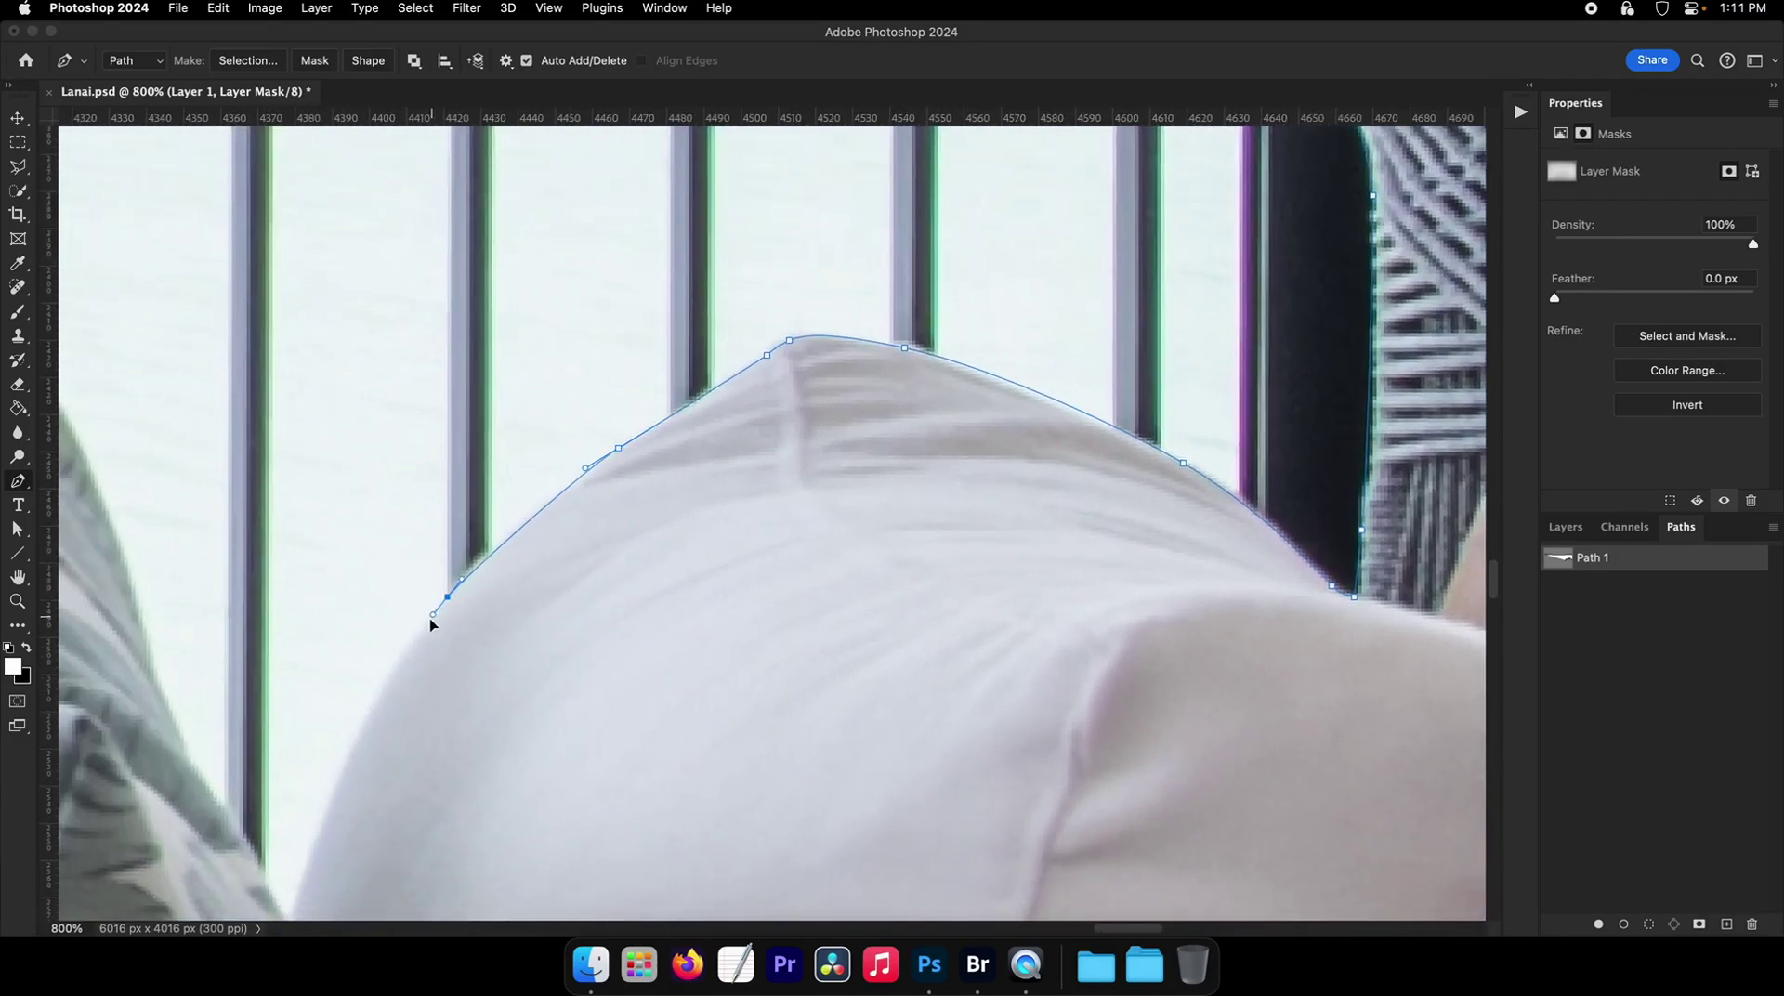
scroll(440, 617, down, 10)
scroll(440, 617, left, 7)
drag(489, 564, 462, 639)
click(433, 720)
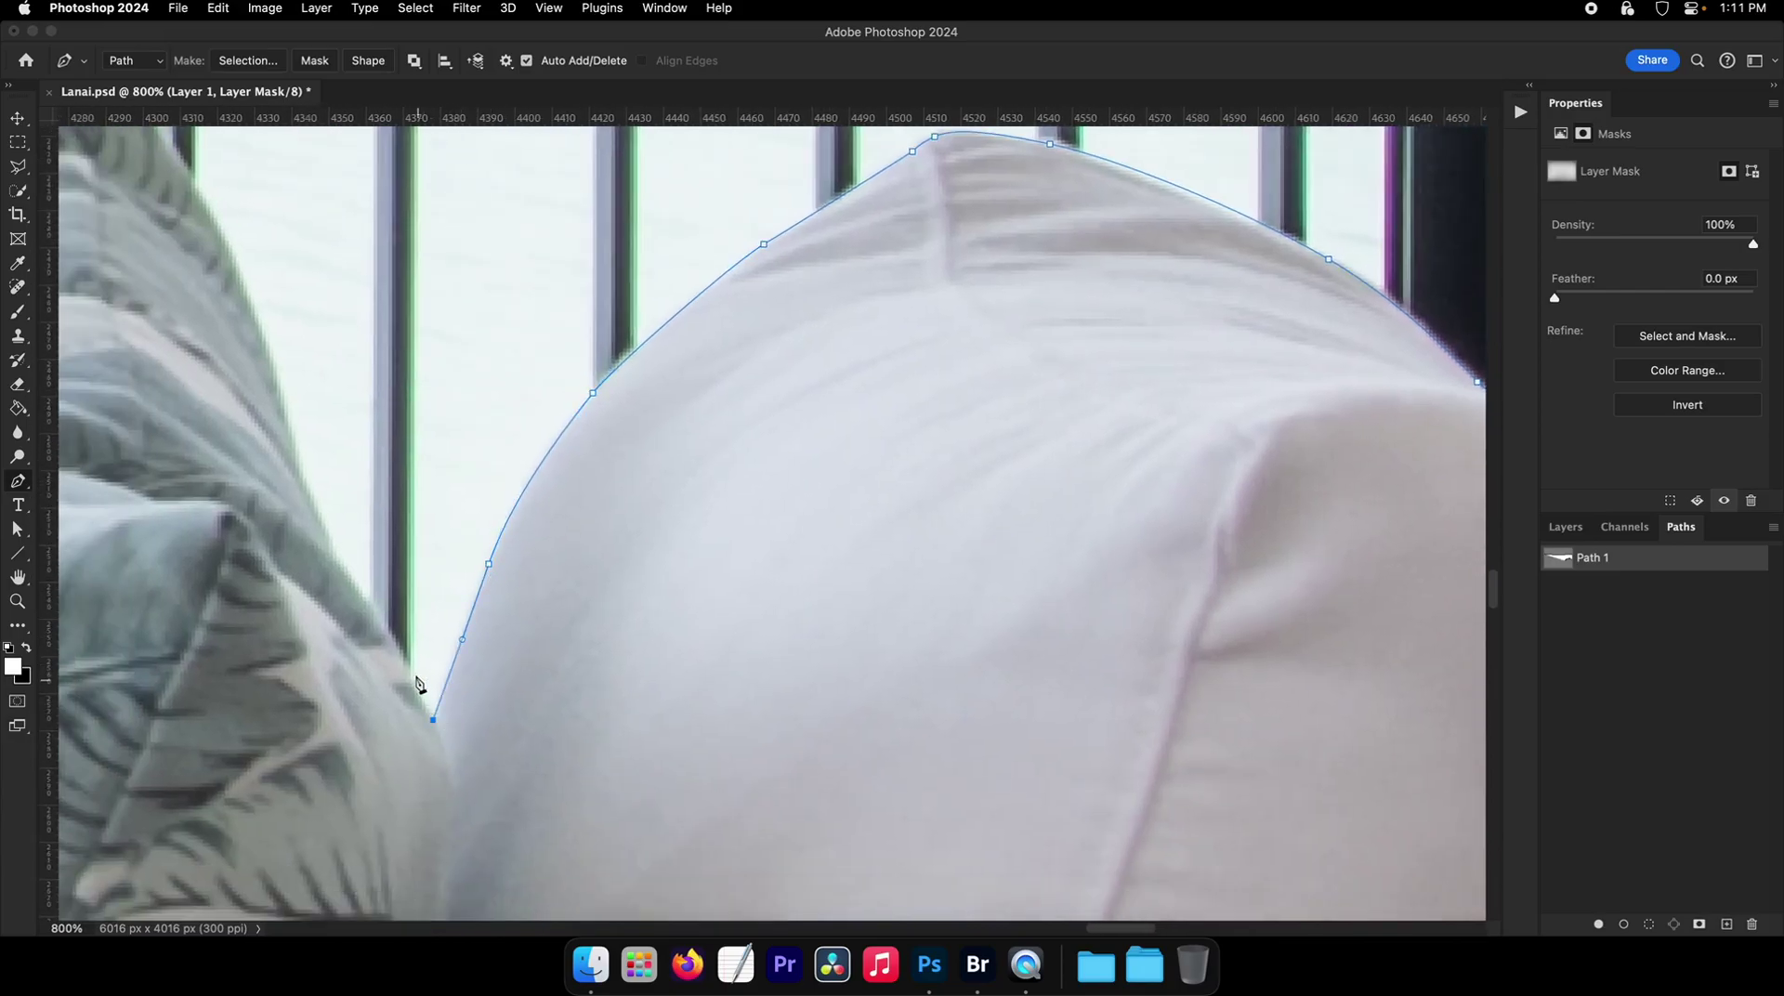
- Trace up the leaf-patterned pillow's edge, redoing the misplaced anchor, and around its tip to the wooden sofa frame
drag(332, 546, 326, 531)
scroll(330, 537, up, 10)
scroll(330, 538, left, 5)
drag(424, 640, 409, 600)
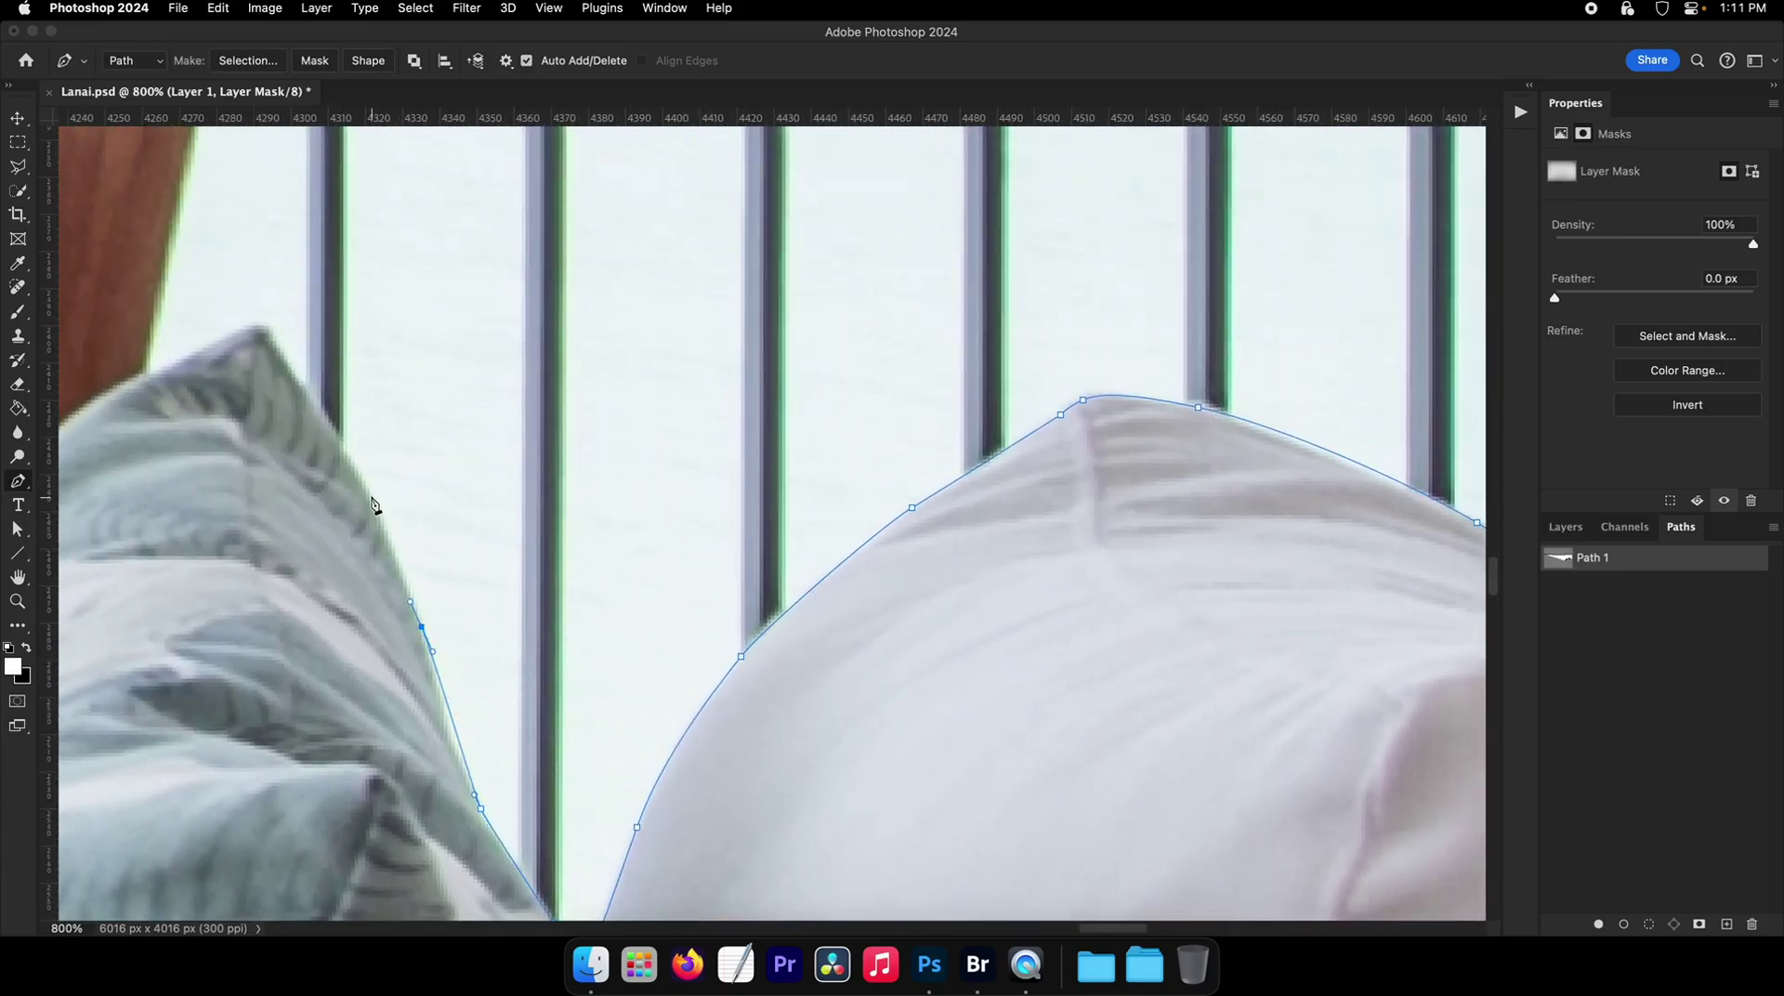
key(super+z)
click(426, 644)
drag(354, 471, 345, 453)
drag(265, 330, 254, 325)
click(151, 377)
- Outline the wooden sofa frame's outer edge and top up to the corner of the pale back cushion
scroll(183, 518, up, 15)
scroll(183, 517, left, 4)
click(328, 367)
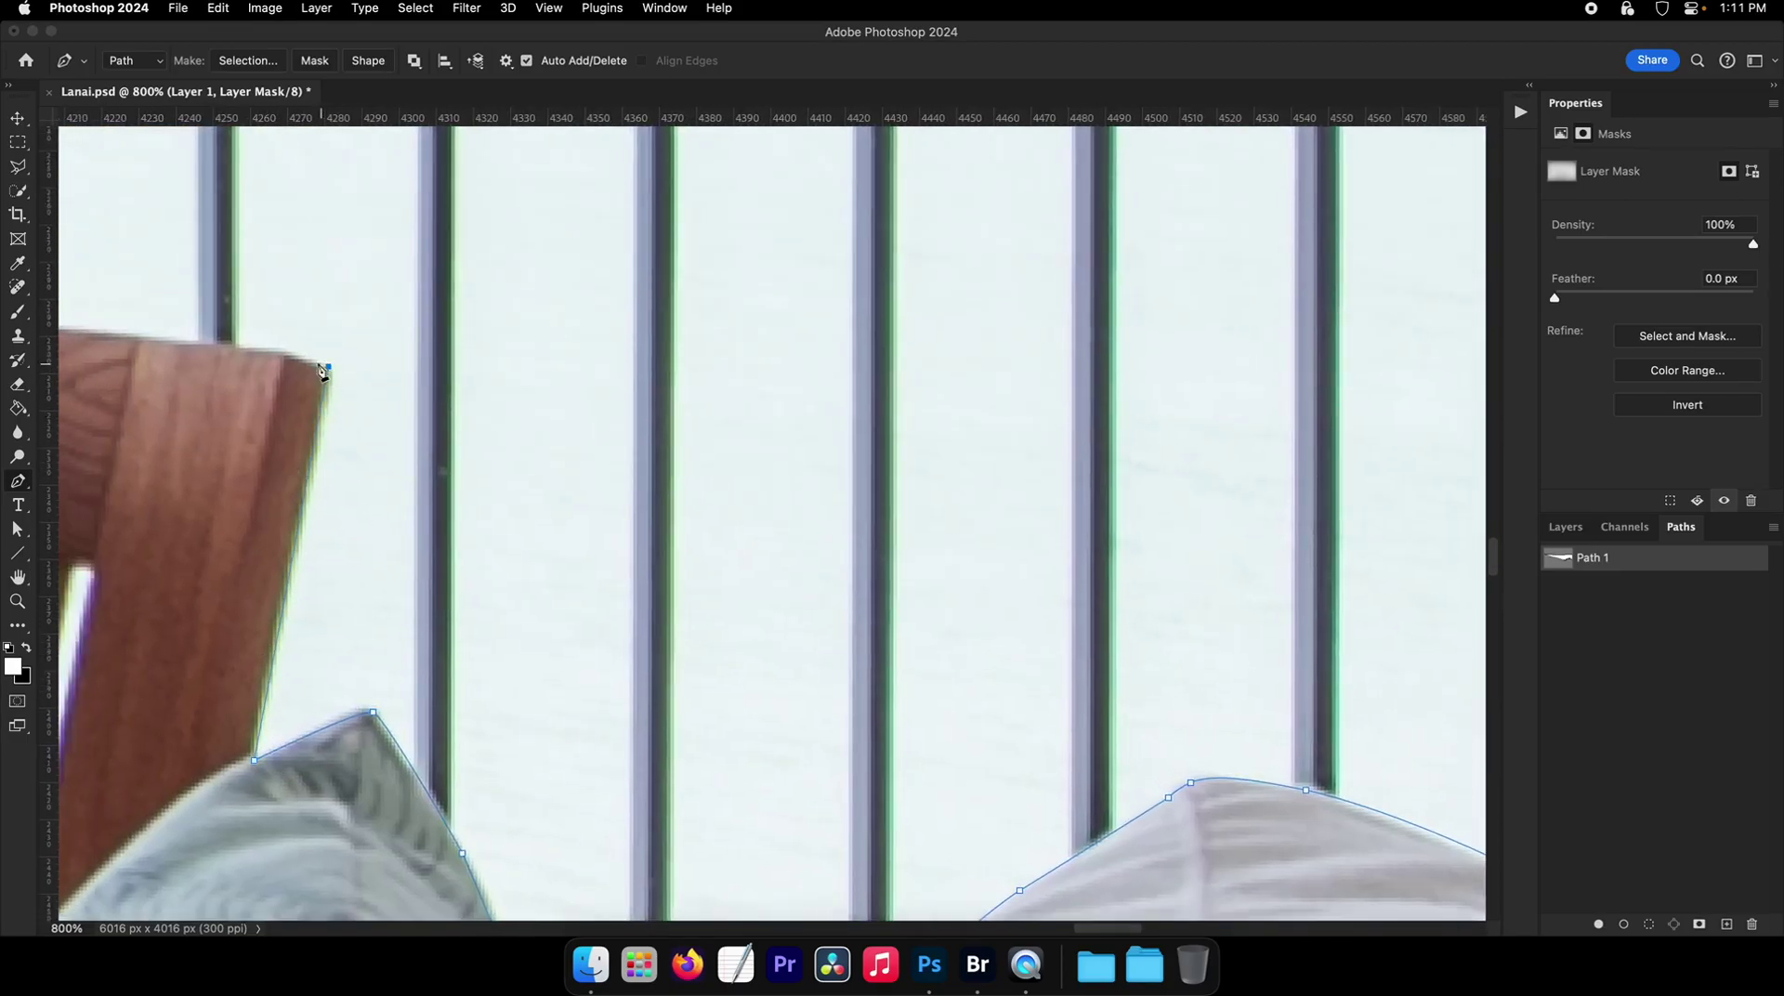
click(254, 347)
key(super+z)
click(127, 337)
scroll(530, 418, up, 5)
scroll(530, 418, left, 10)
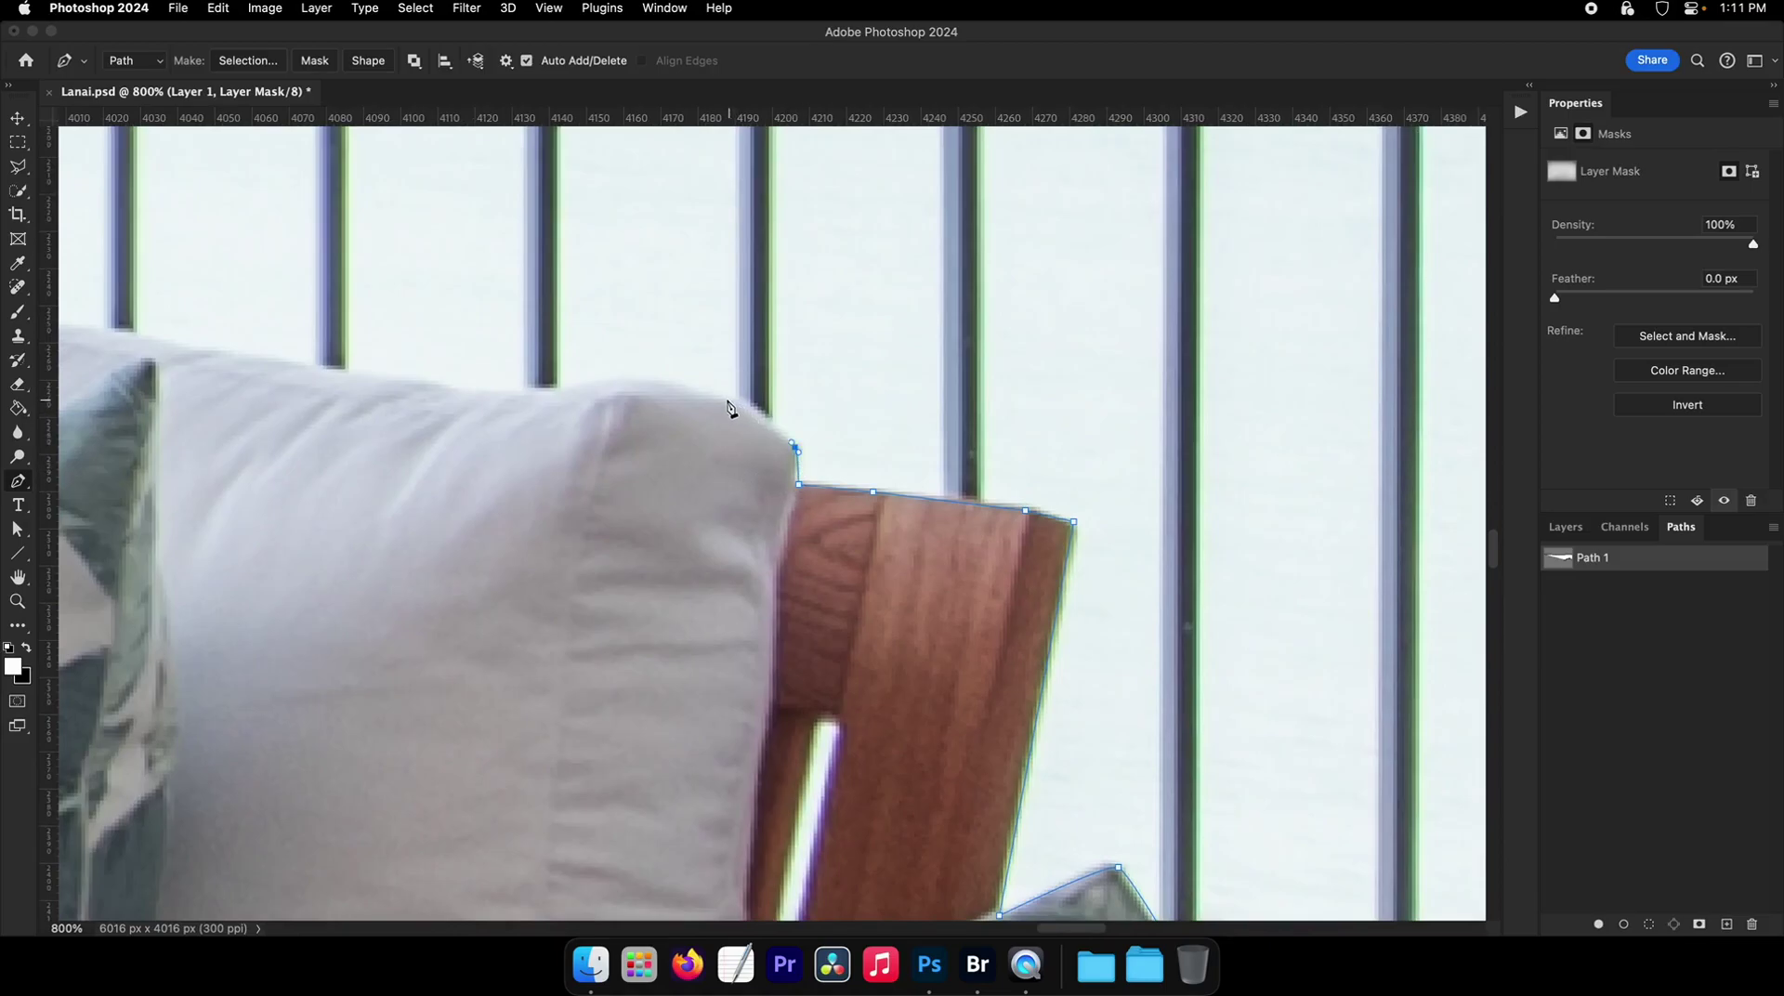
- Trace the pale back cushion's rounded corner and the first stretch of its top edge
click(727, 399)
click(623, 380)
click(553, 387)
drag(460, 384, 436, 383)
drag(309, 365, 299, 365)
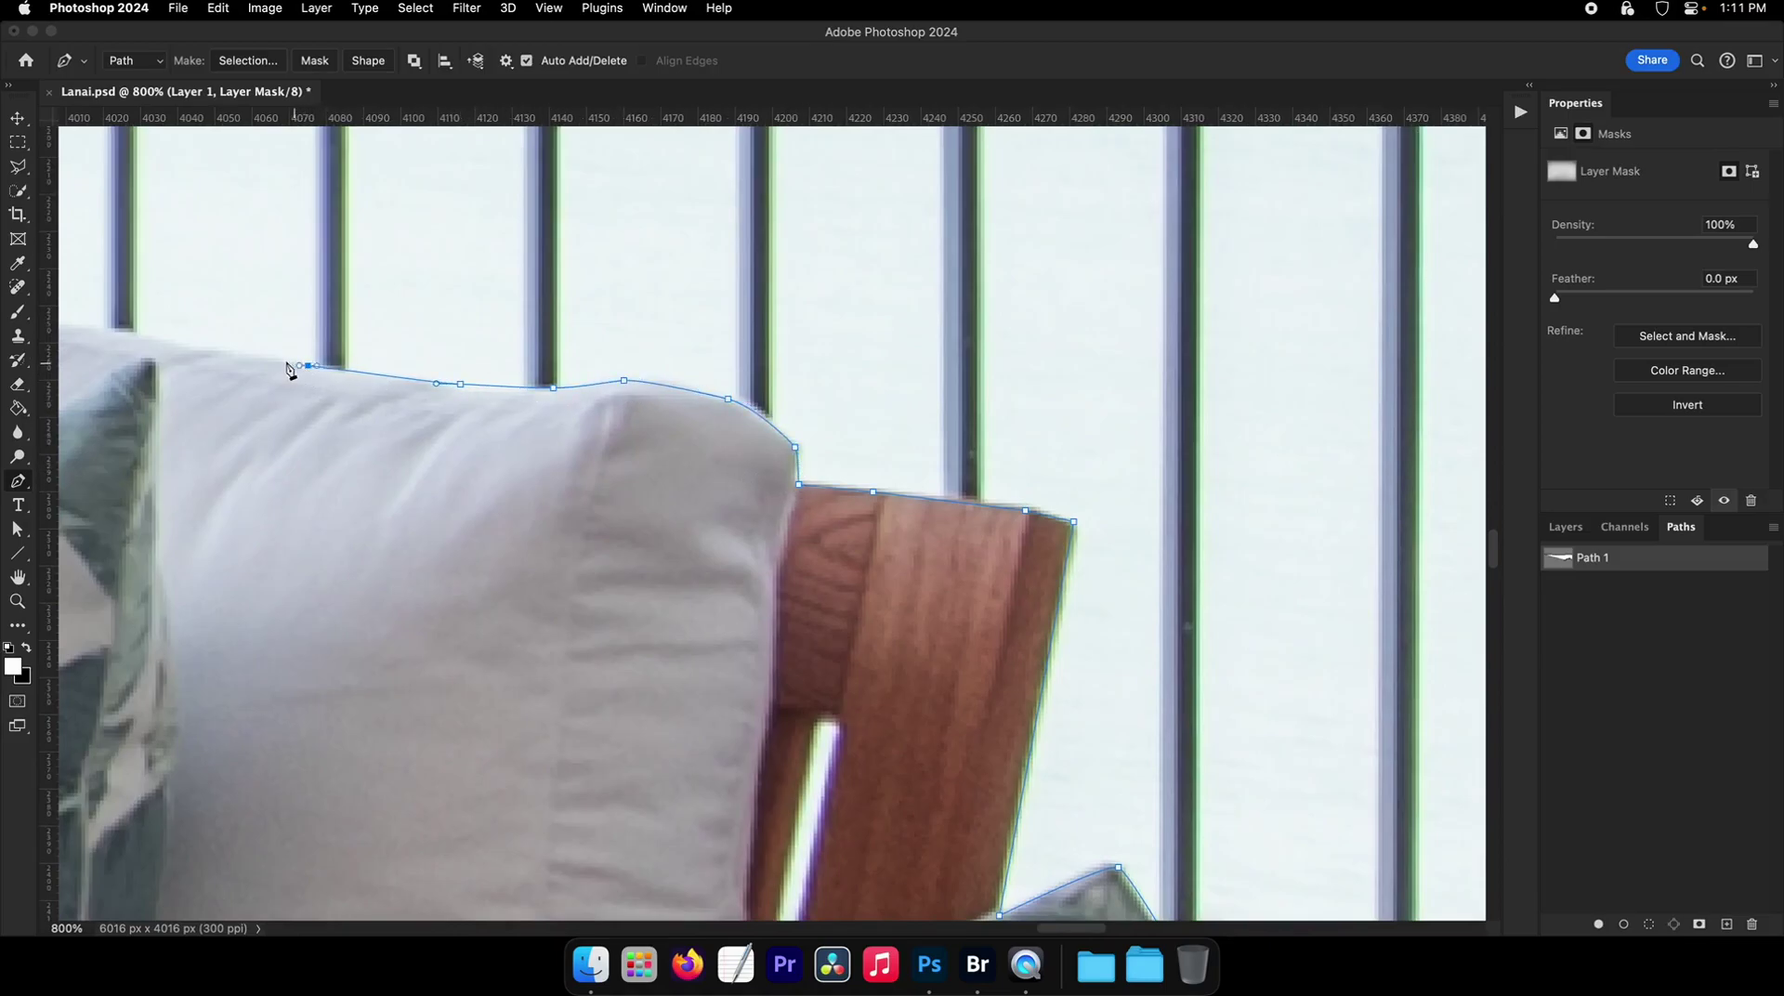
- Continue along the back cushion's top edge, around its far corner and down to the leaf-patterned pillow in front
scroll(290, 370, up, 4)
scroll(290, 370, left, 6)
drag(548, 458, 524, 451)
drag(276, 428, 205, 517)
scroll(255, 423, left, 8)
scroll(254, 423, up, 1)
click(448, 421)
click(340, 421)
drag(205, 516, 519, 544)
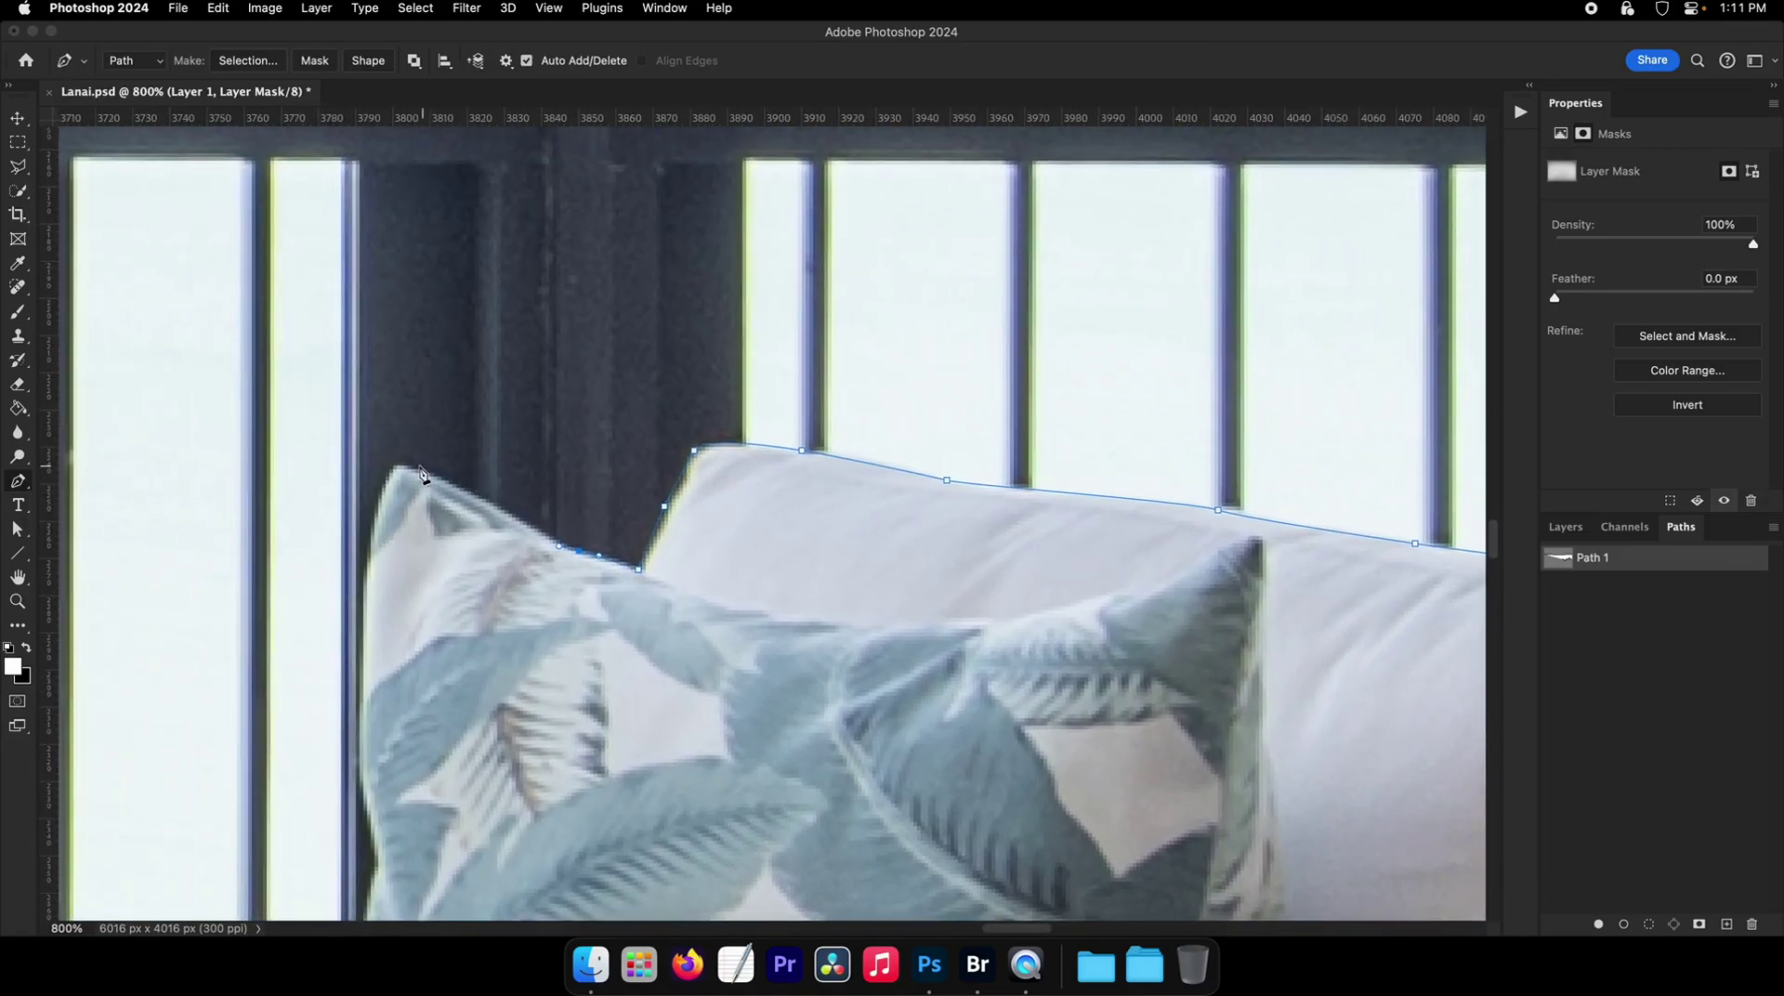
- Trace around the leaf-patterned pillow's upper corner and down its outer side towards the wooden armrest
drag(397, 469, 387, 473)
click(367, 569)
scroll(372, 520, down, 5)
scroll(371, 520, left, 1)
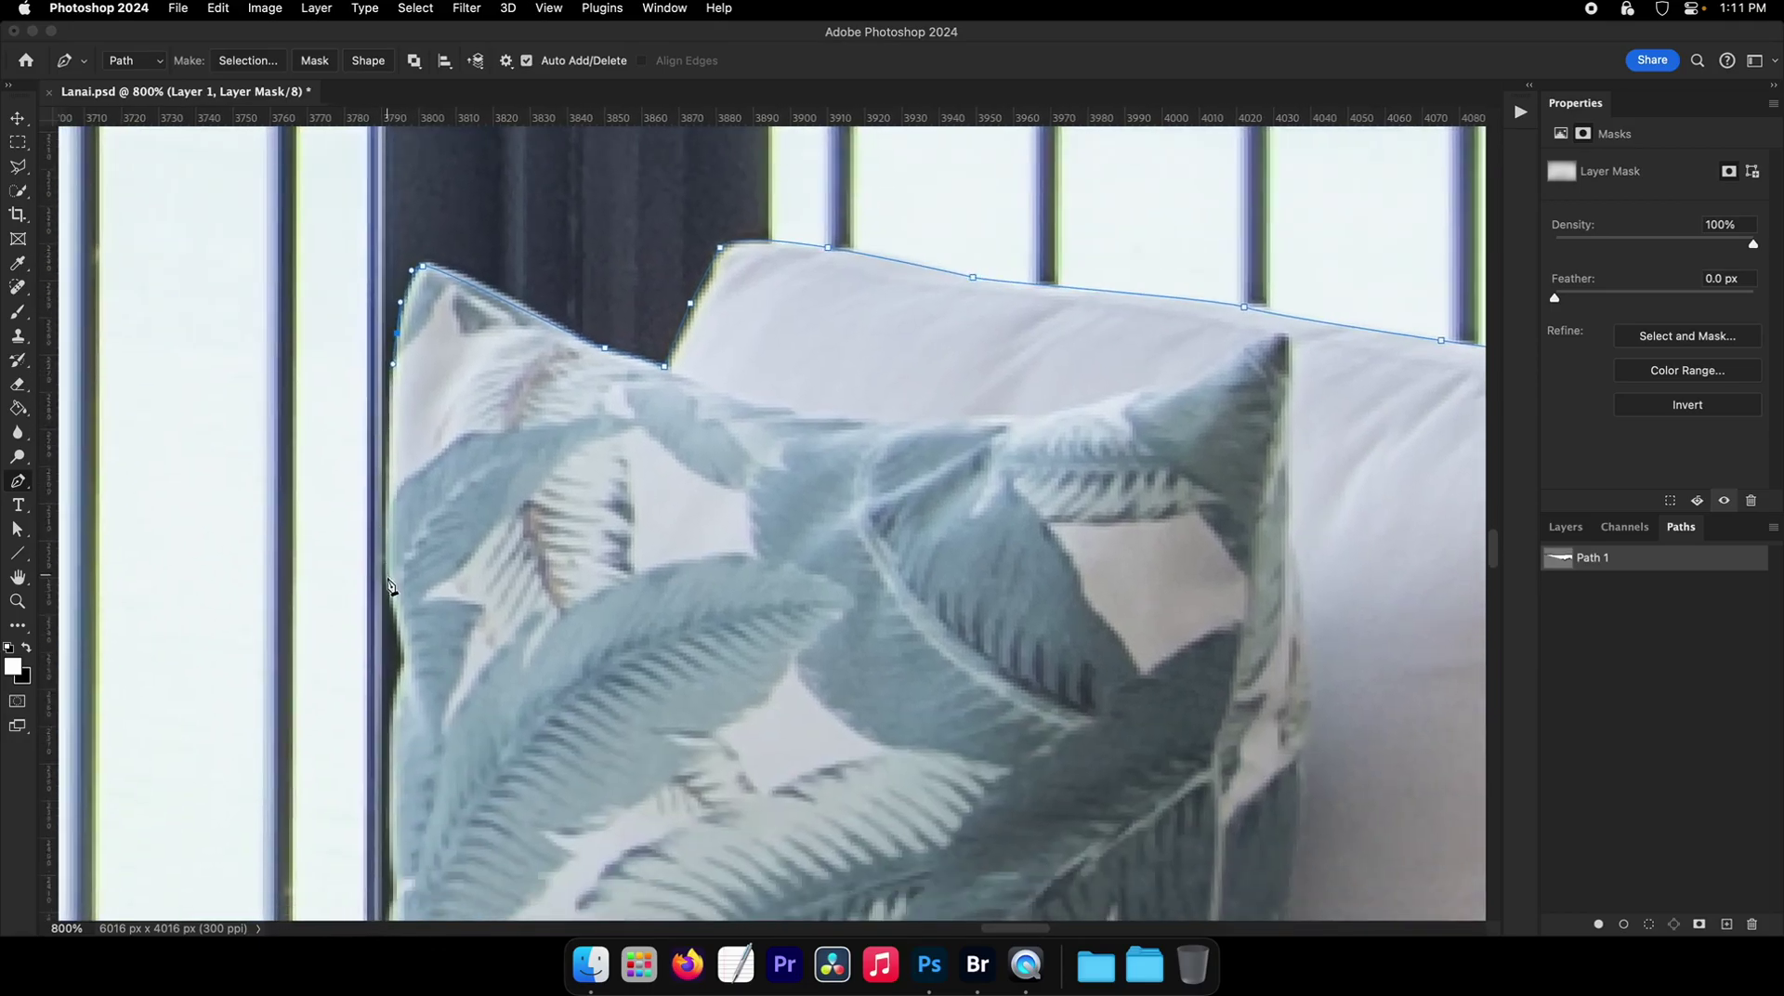
drag(389, 578, 390, 602)
click(401, 656)
scroll(412, 537, down, 4)
scroll(411, 537, left, 1)
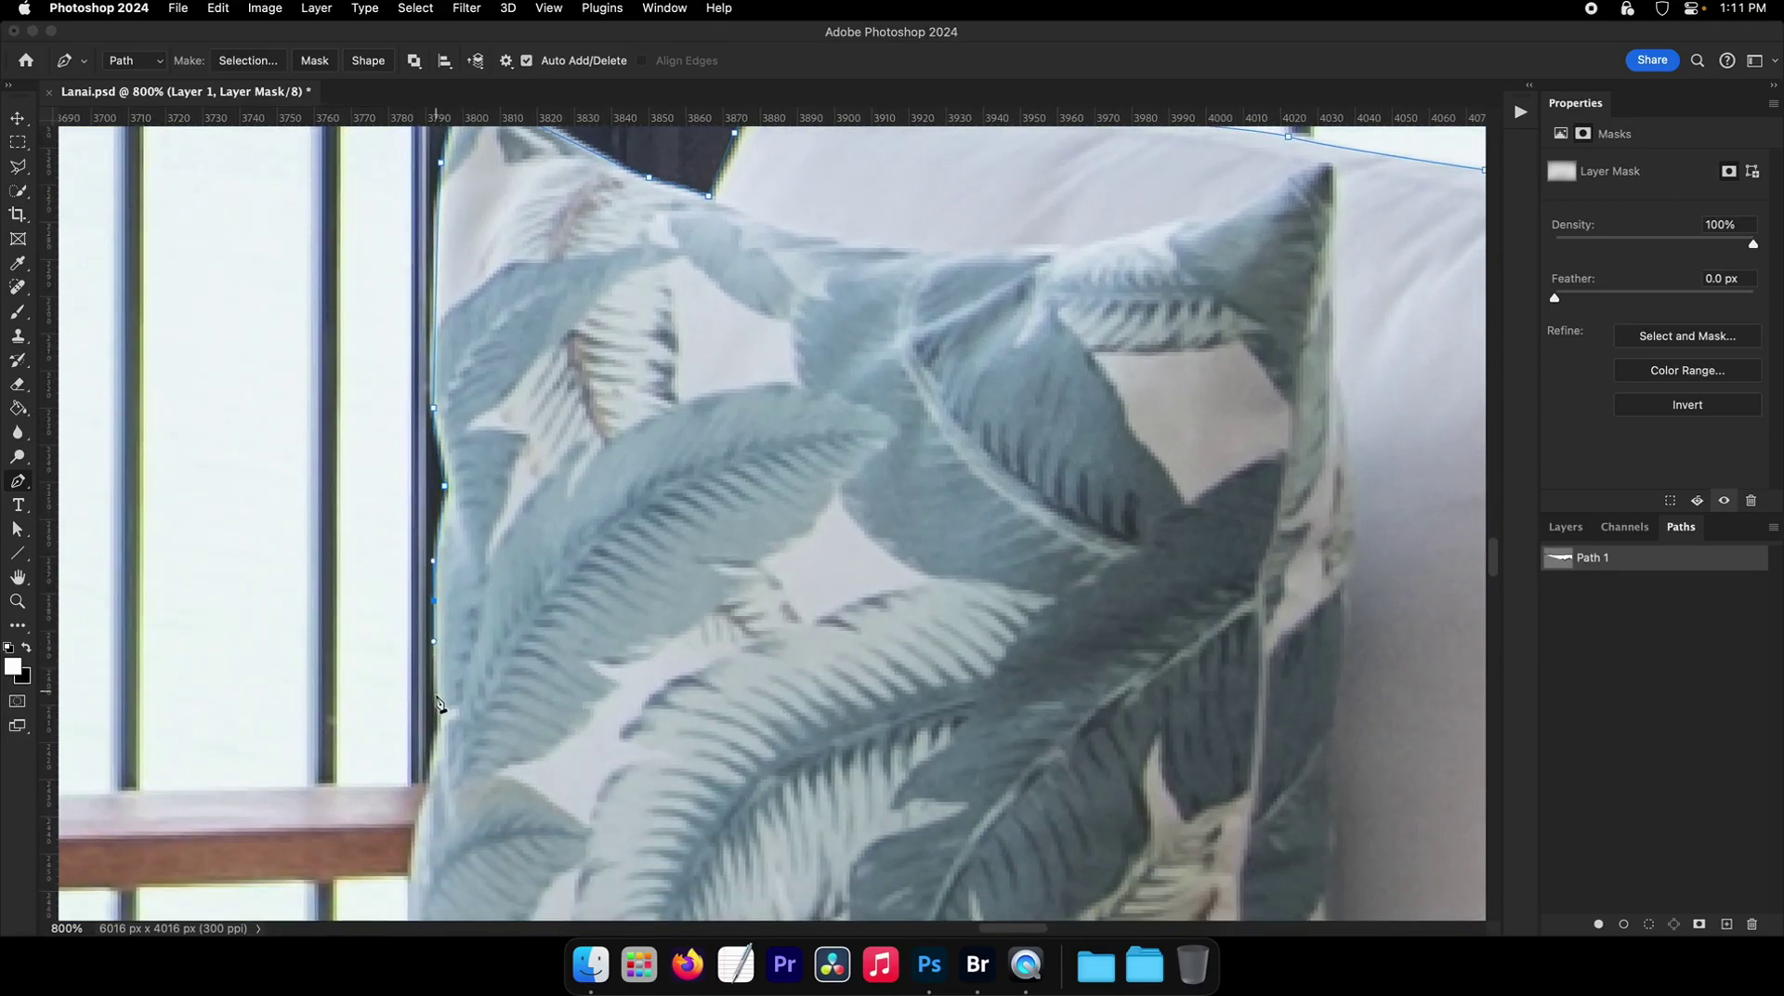
- Outline the wooden armrest's top, front end and curved underside, then its post down to the seat cushion
scroll(428, 790, left, 18)
scroll(429, 791, down, 3)
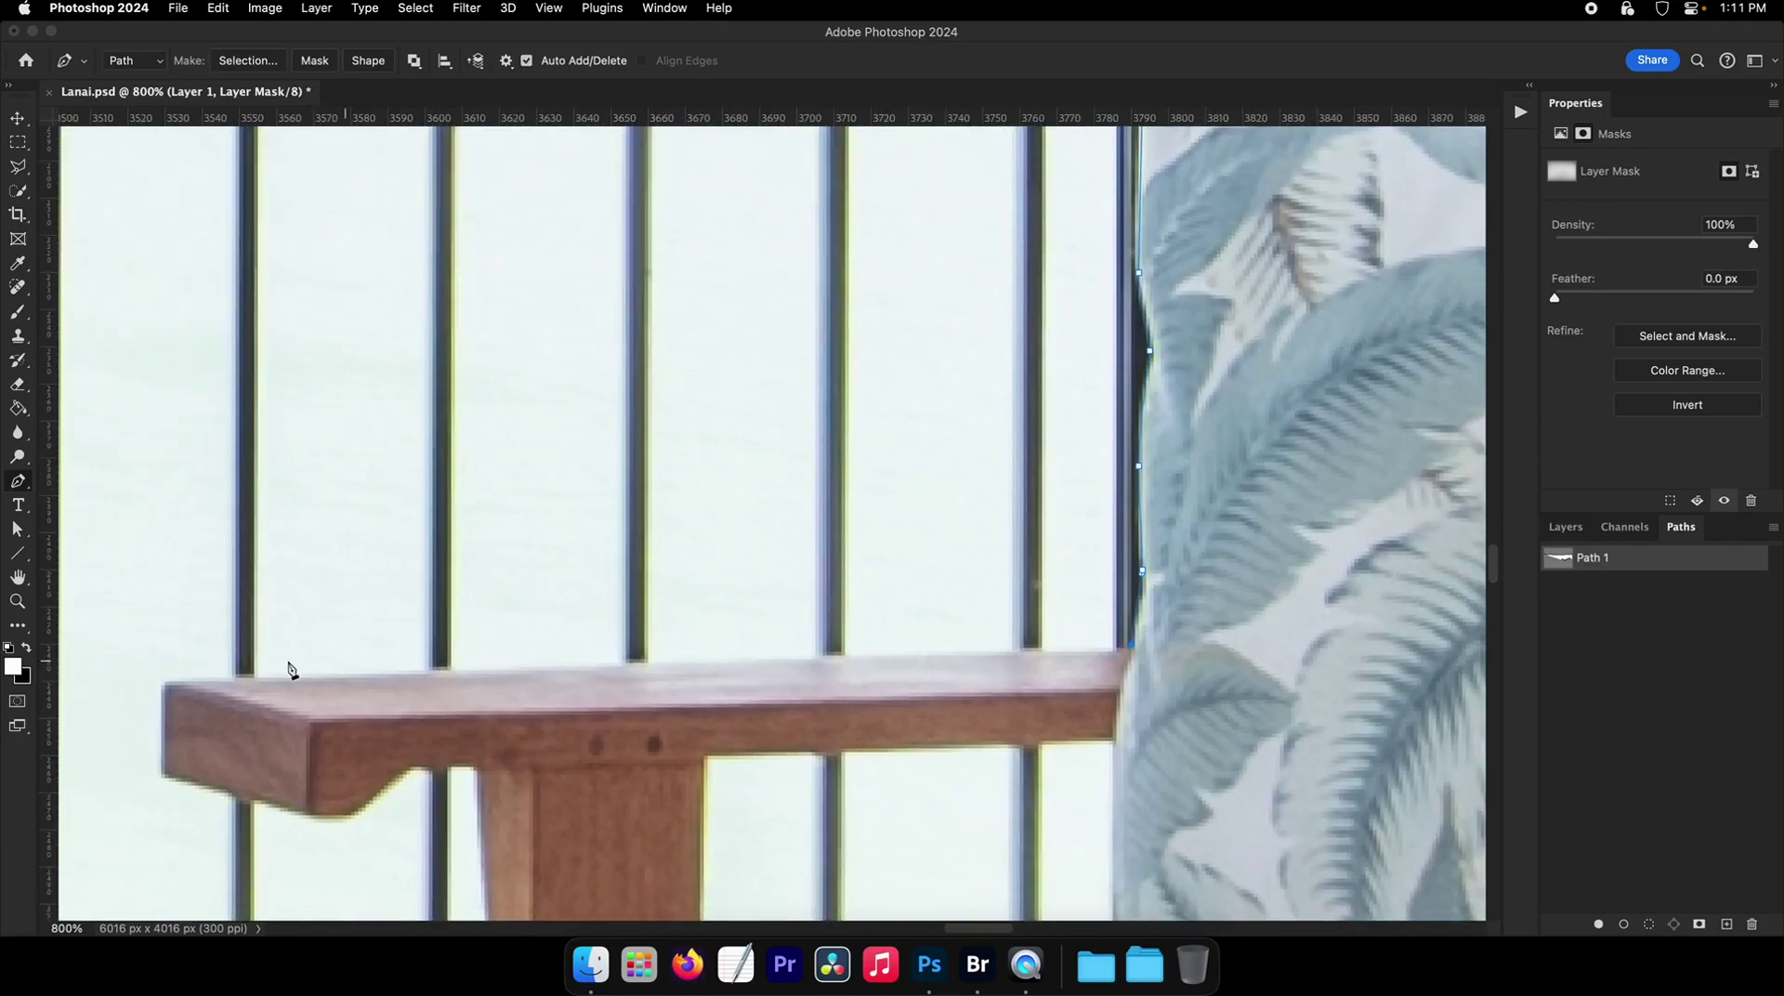
click(163, 685)
scroll(168, 691, down, 3)
scroll(168, 691, left, 1)
click(161, 775)
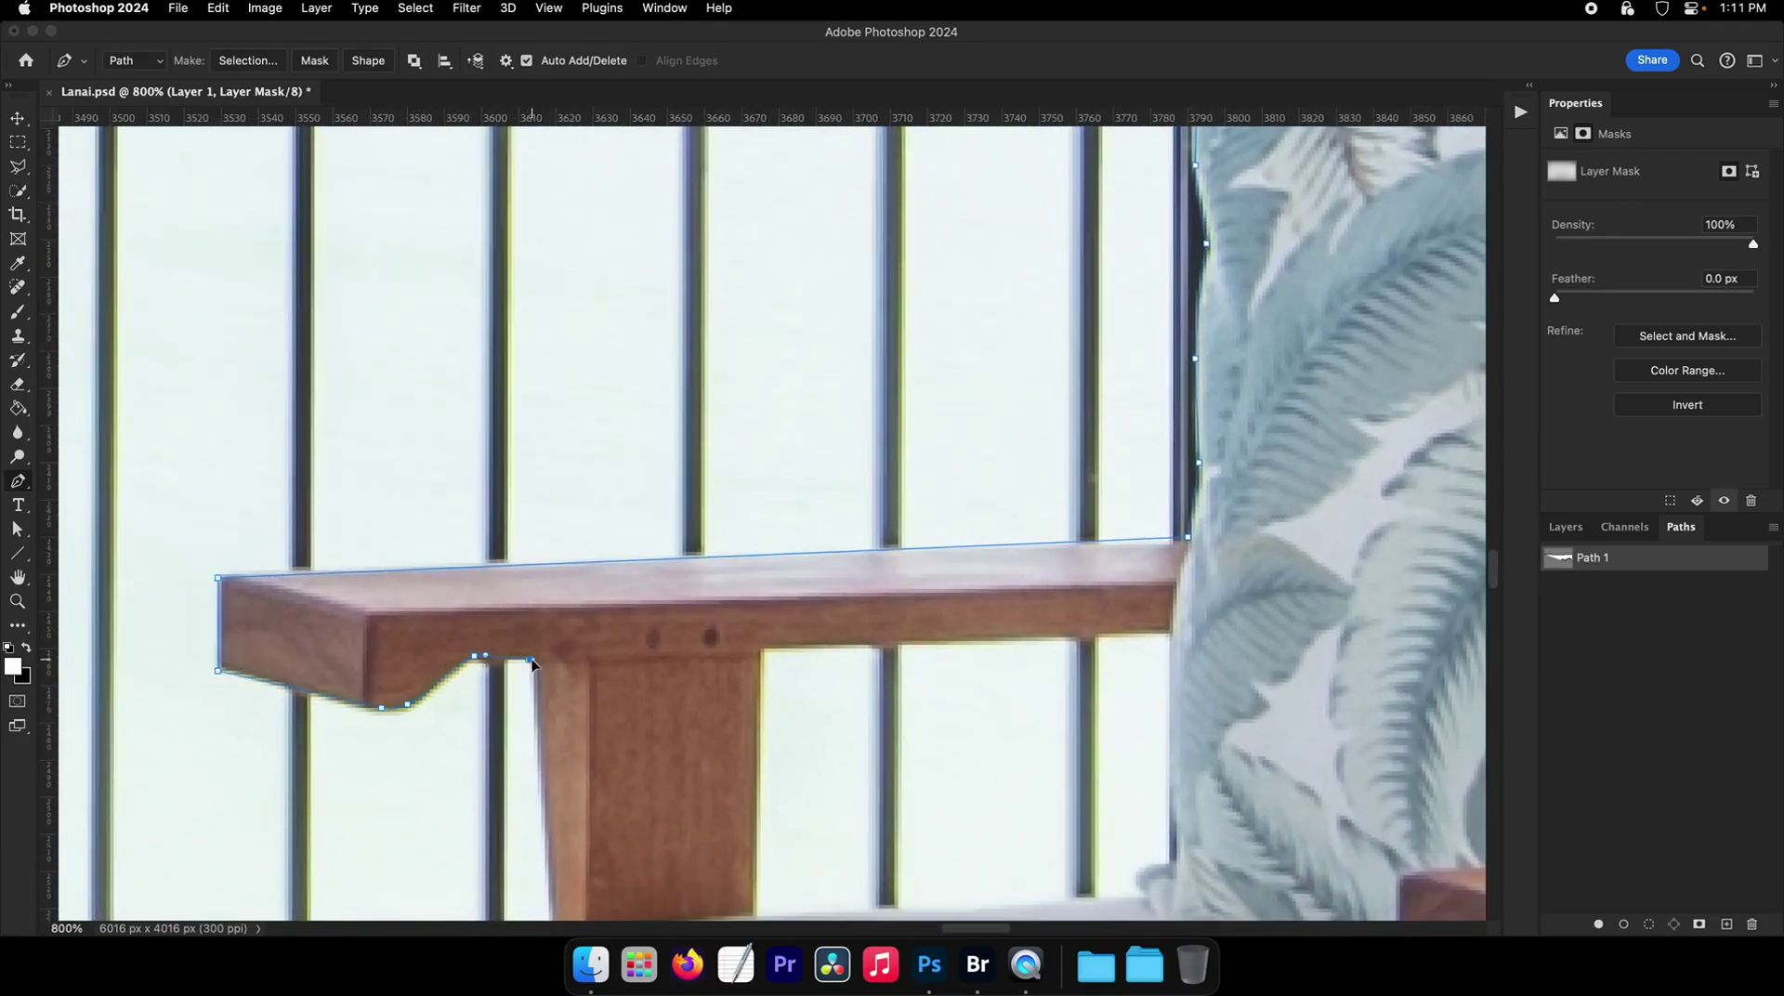
scroll(533, 664, down, 8)
click(571, 610)
scroll(653, 529, down, 4)
scroll(653, 530, left, 4)
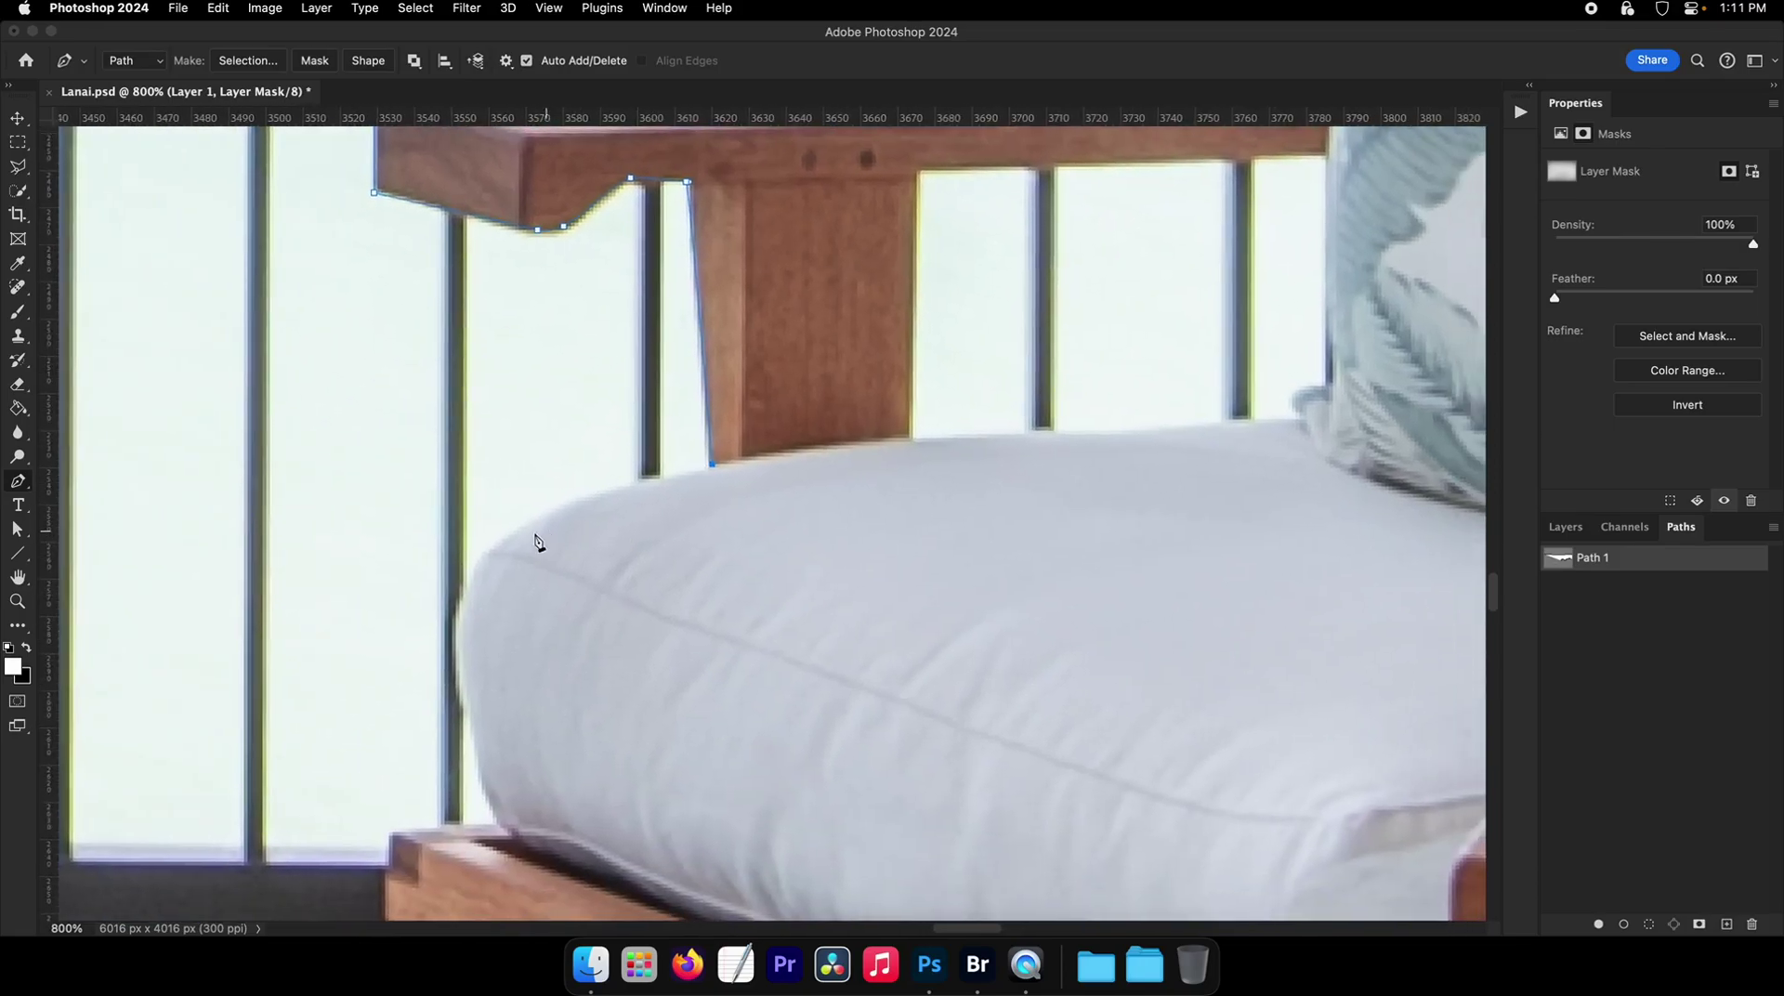
- Trace around the seat cushion's rounded end and onto the outer corner of the sofa's wooden base
drag(485, 556, 436, 604)
drag(460, 695, 463, 727)
click(392, 839)
scroll(393, 841, down, 5)
scroll(393, 841, left, 2)
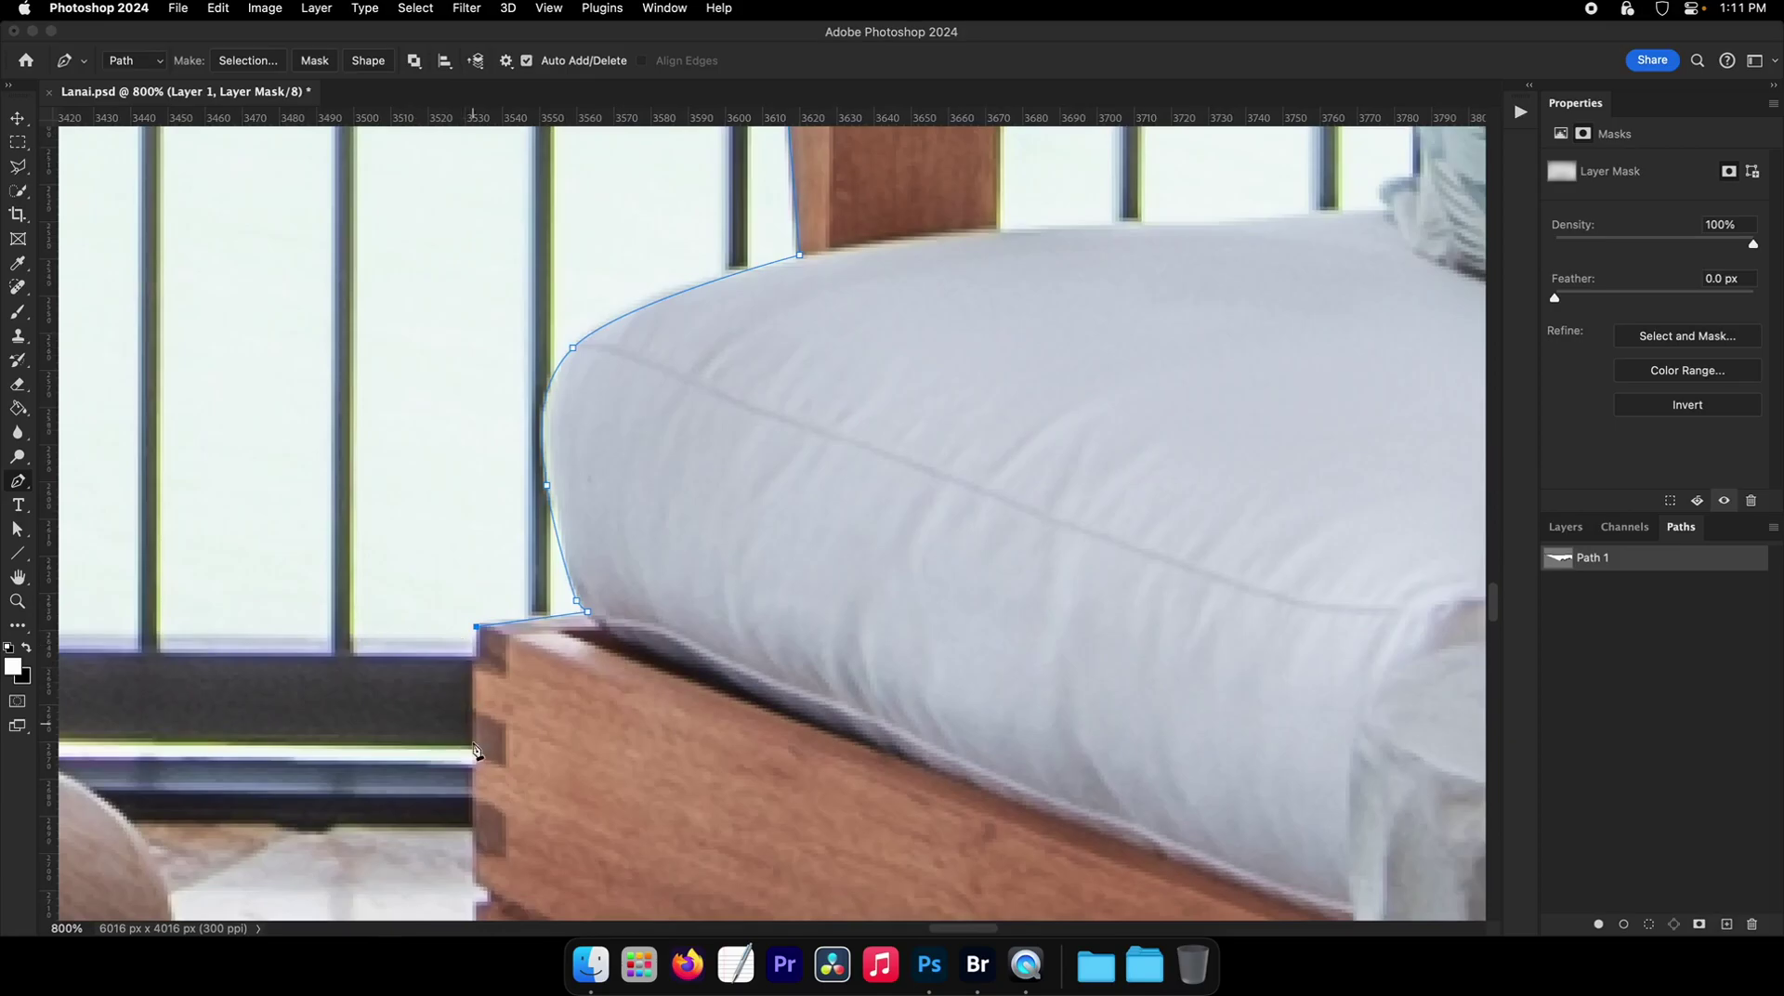
- Bring the path down the wooden base's edge and along the underside of the bottom railing to the driftwood table
click(472, 823)
scroll(474, 834, down, 1)
scroll(474, 834, left, 6)
click(723, 772)
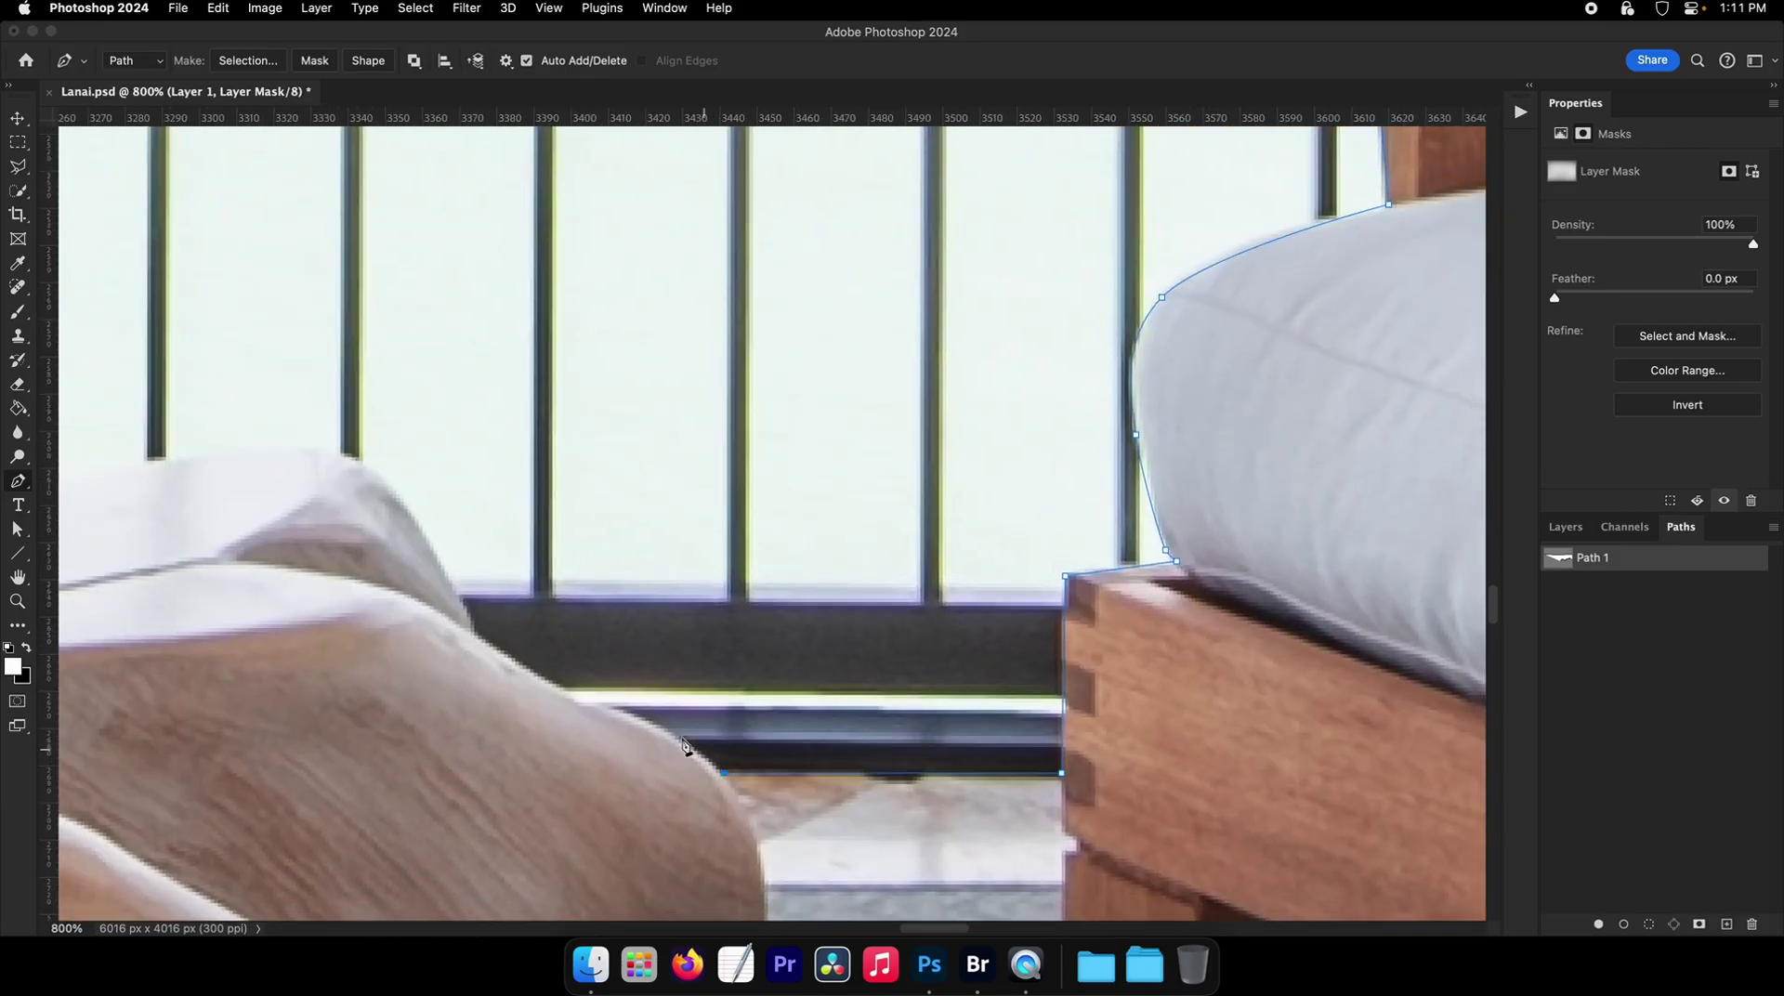
- Trace up the driftwood table's curved end and along its upper edge to the foot of the next hump
click(475, 631)
drag(359, 460, 321, 445)
scroll(589, 521, up, 2)
scroll(589, 521, left, 6)
click(546, 548)
click(254, 590)
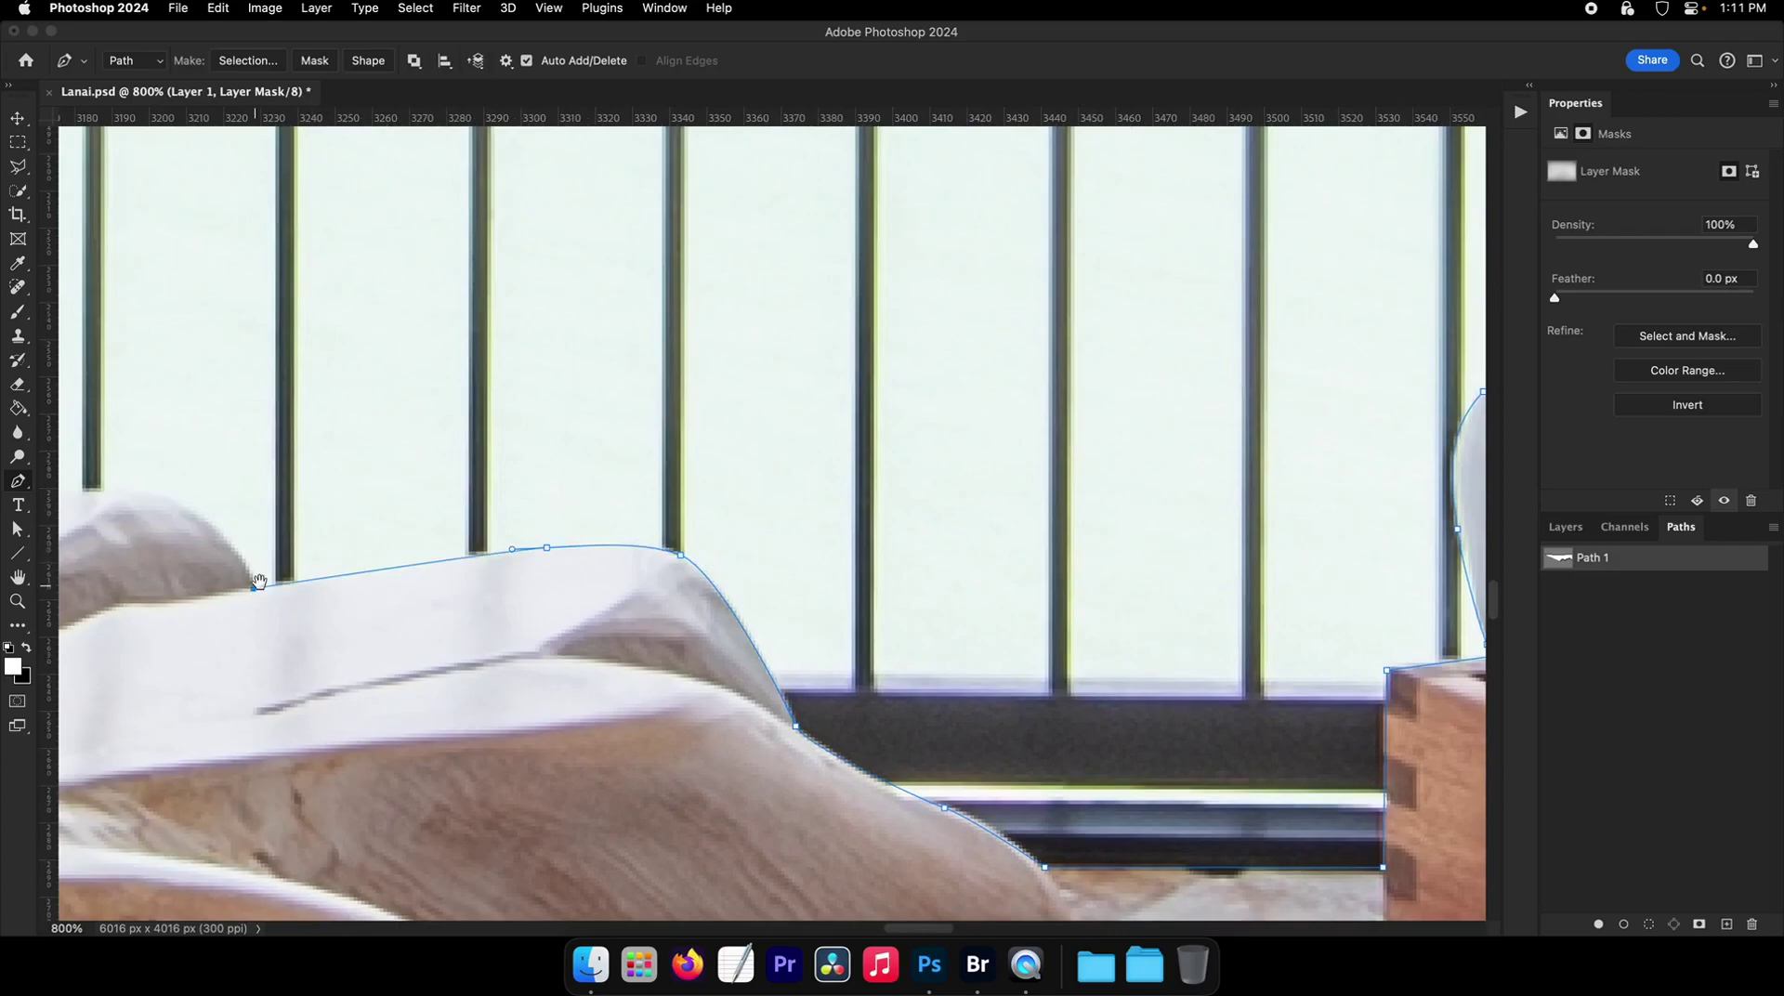
- Continue the path over the driftwood table's next hump and down its slope in front of the wide dark post
scroll(602, 639, up, 2)
scroll(602, 639, left, 6)
click(470, 625)
click(366, 625)
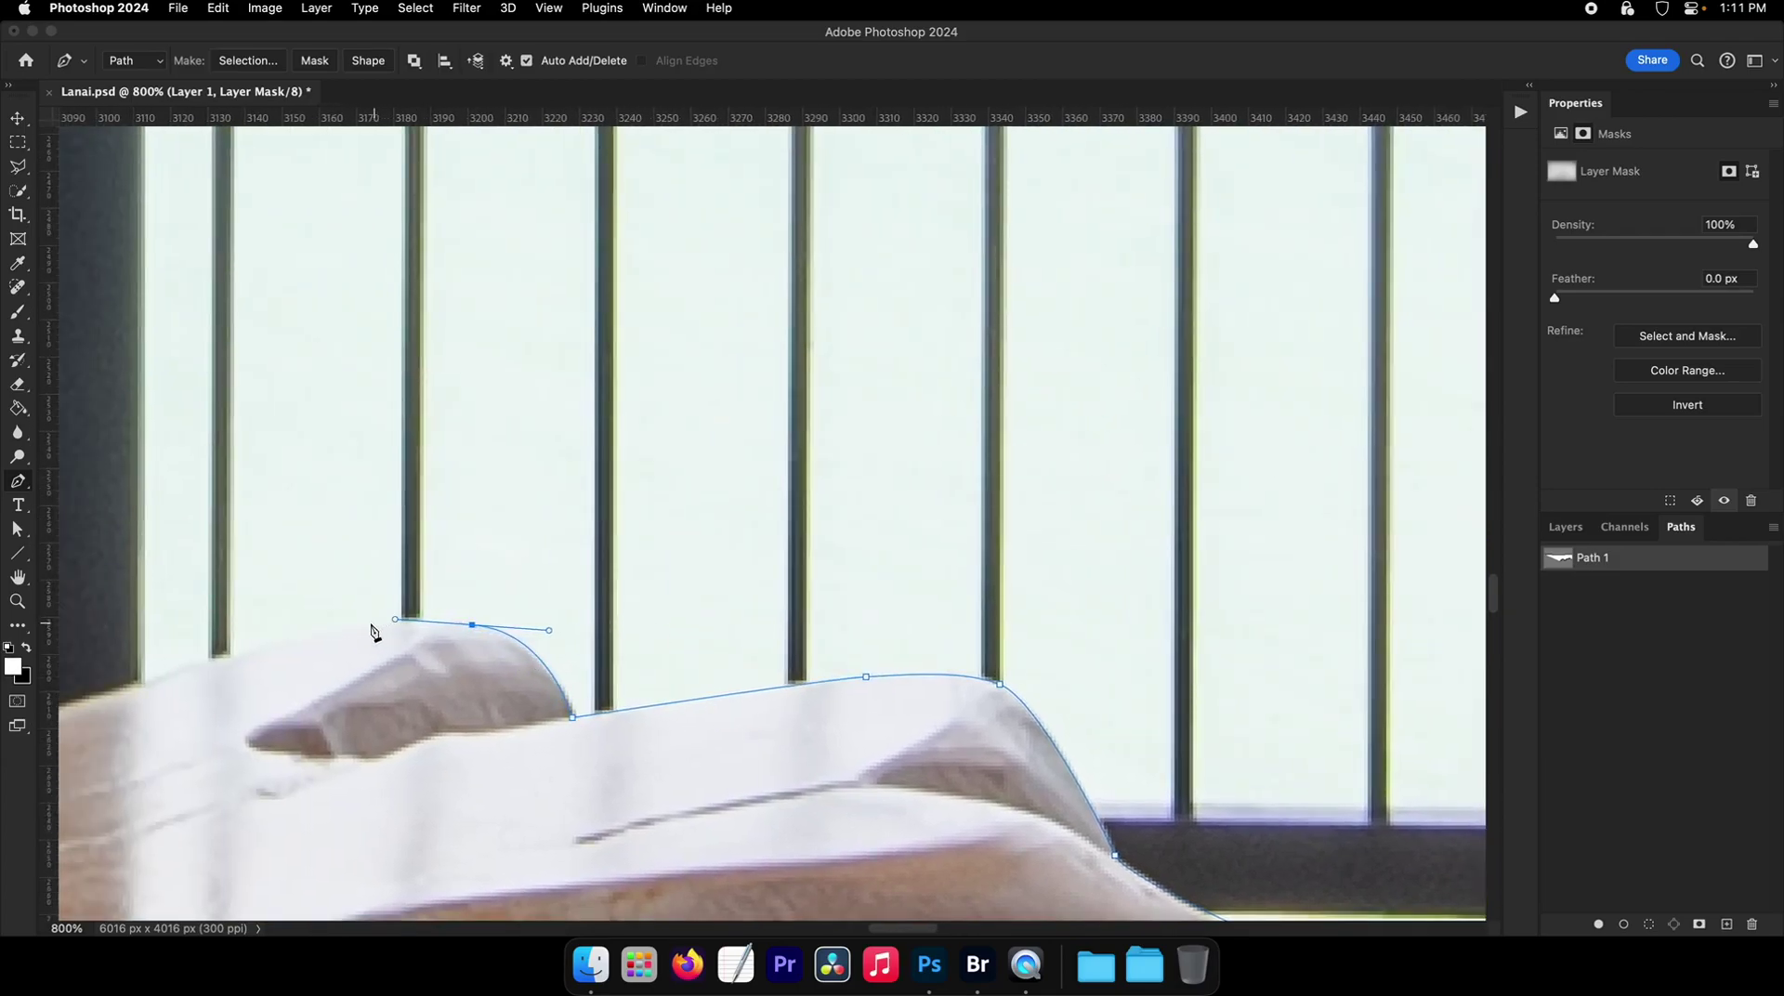
scroll(483, 650, left, 6)
click(462, 694)
click(363, 726)
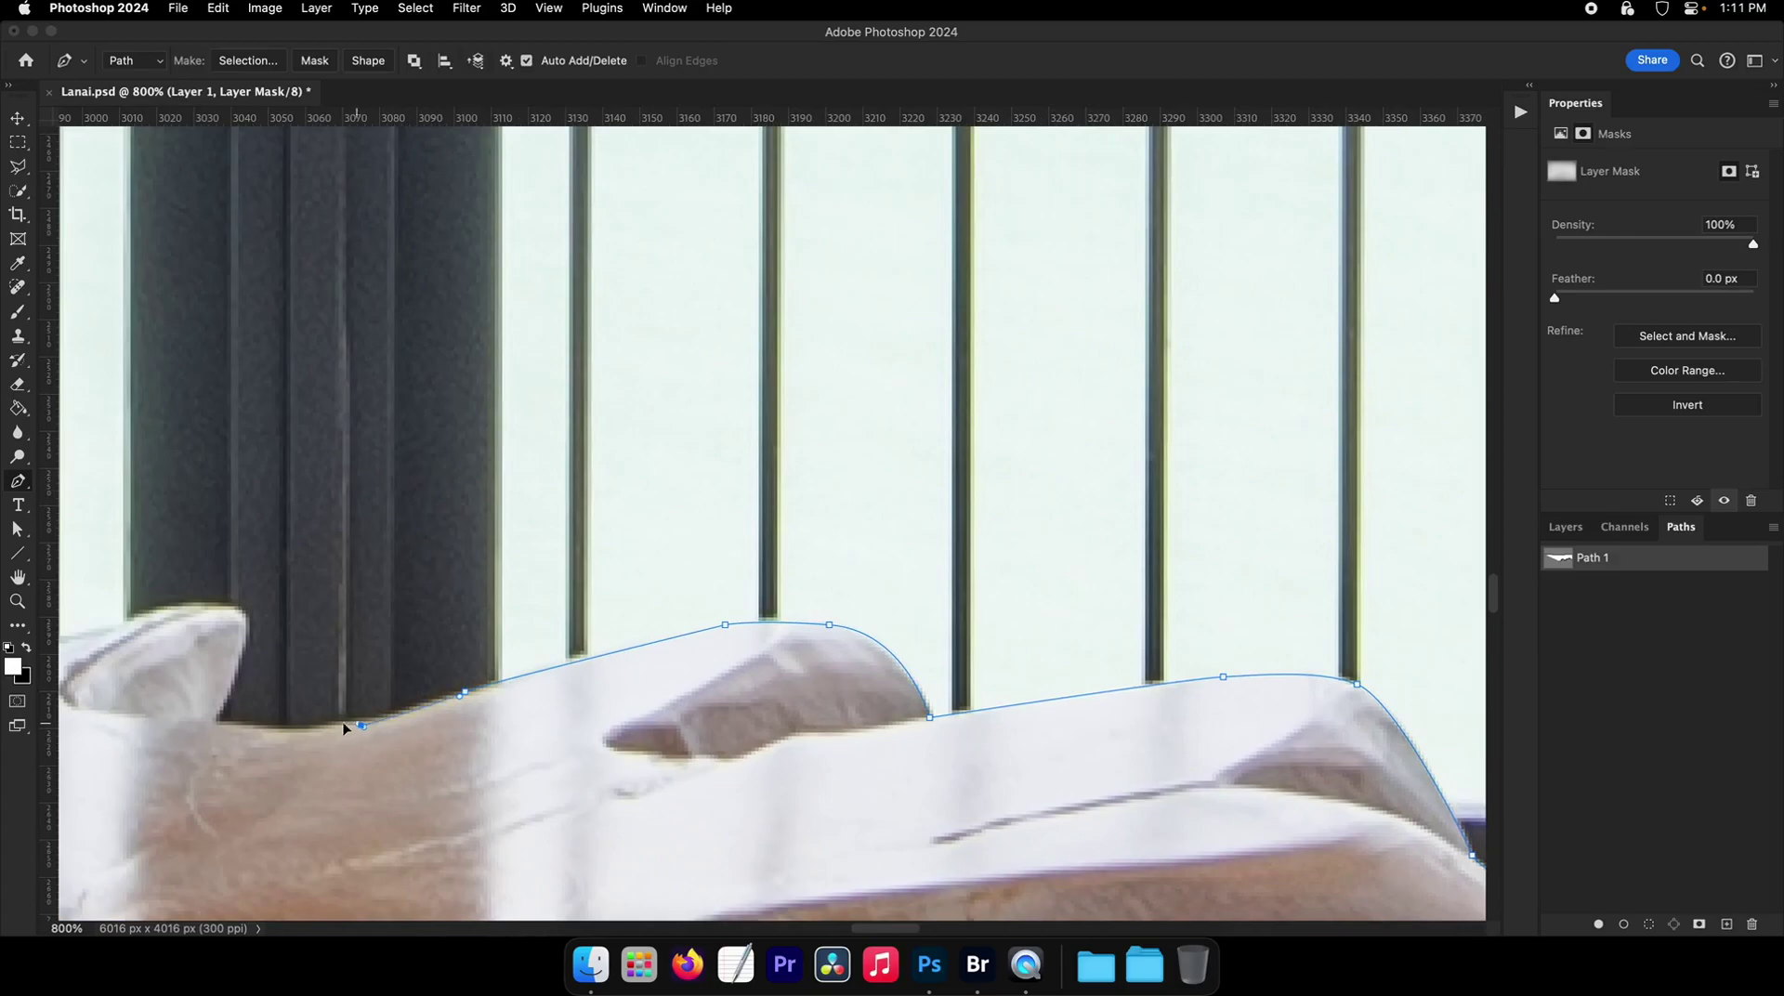
- Outline the table's pointed knob beside the dark post and follow the edge past its tip
click(218, 722)
drag(193, 651, 537, 710)
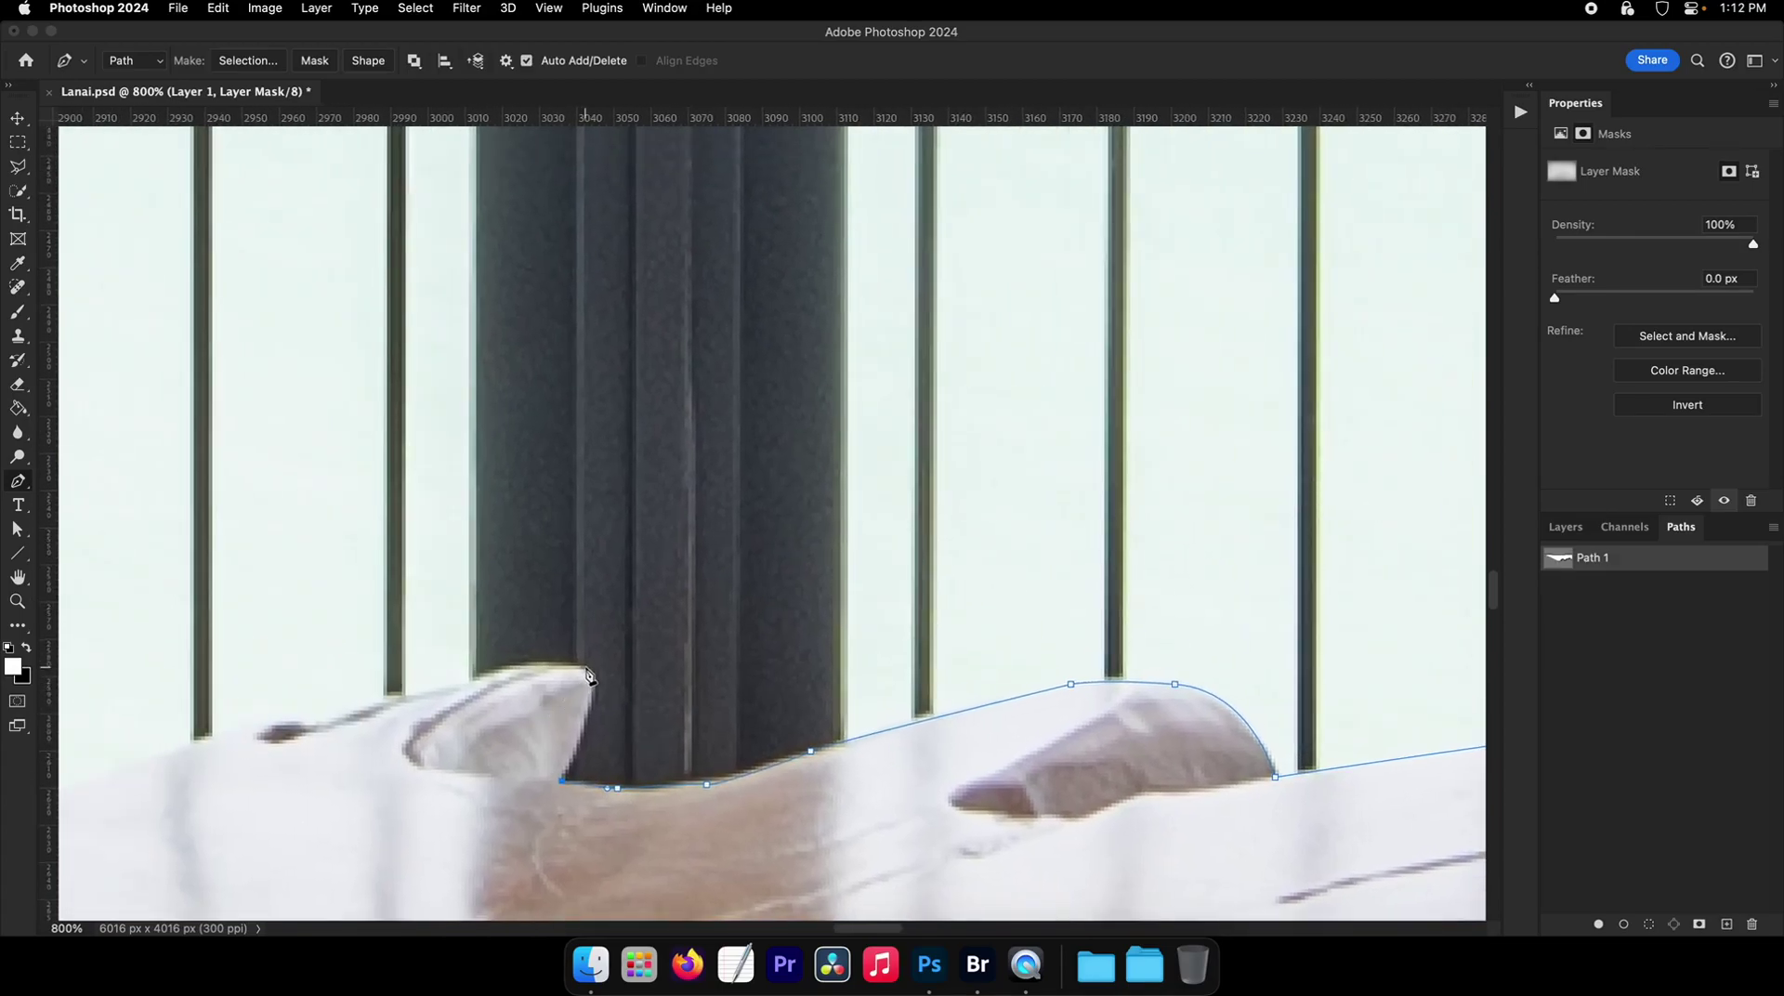
click(311, 720)
scroll(470, 690, left, 8)
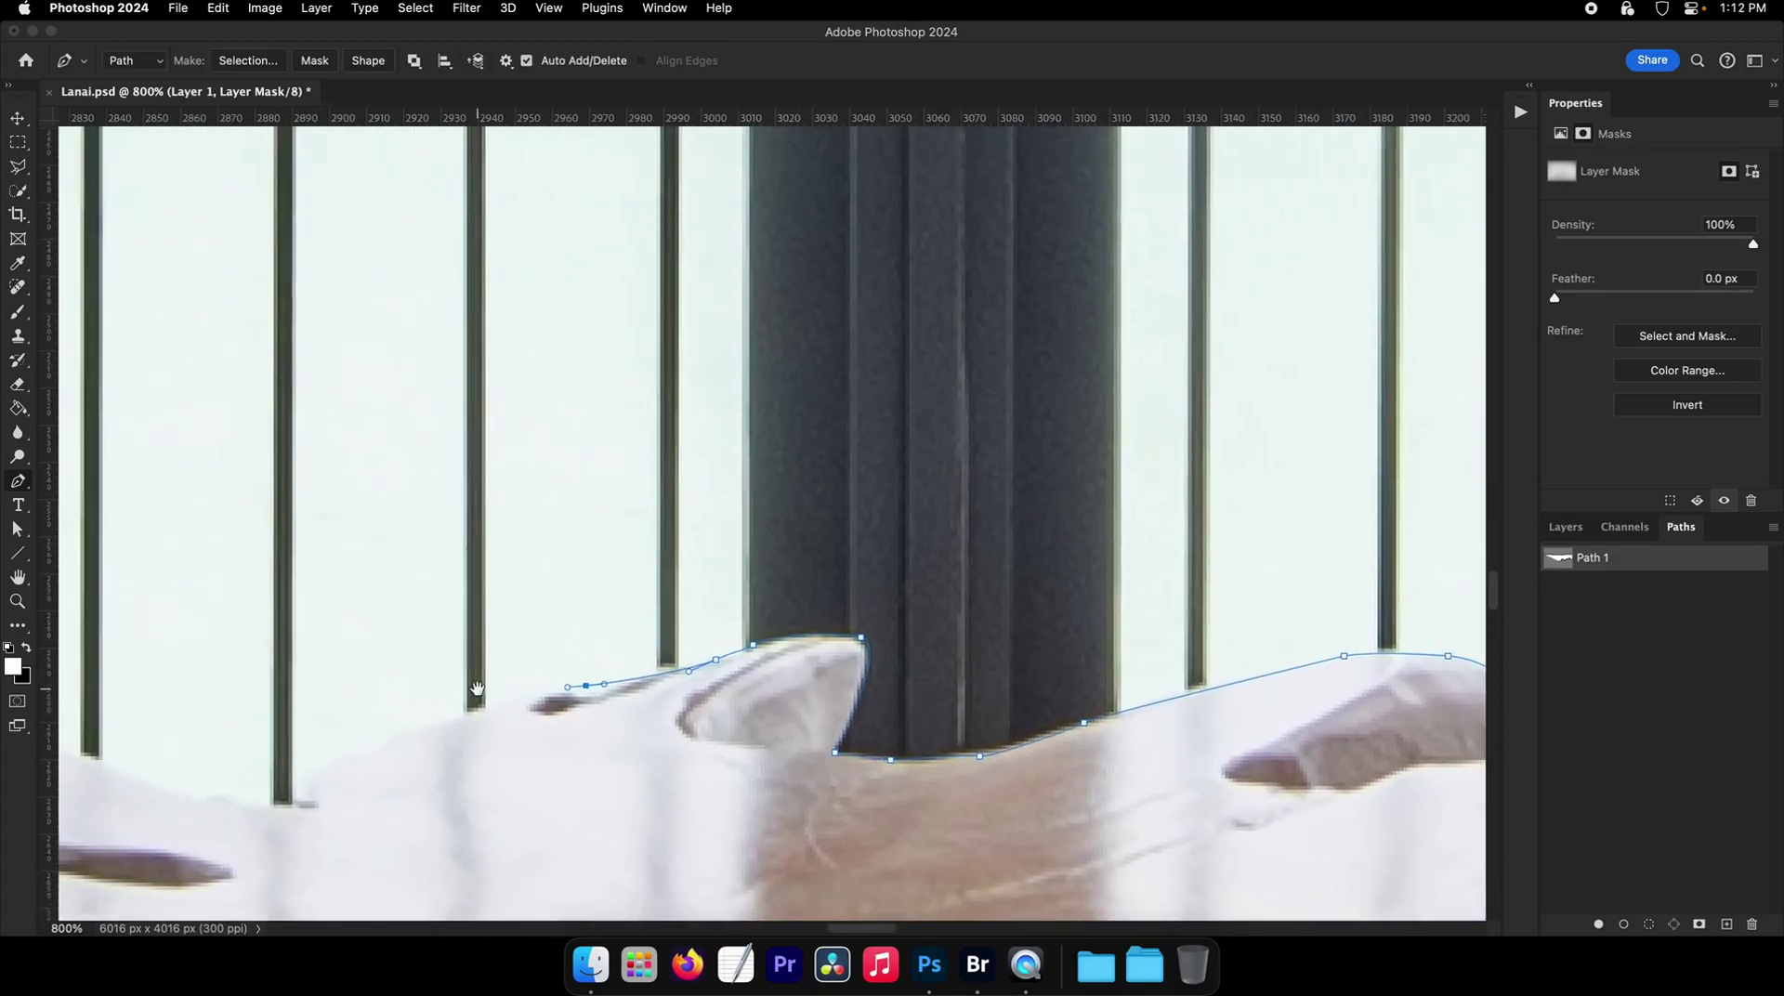
- Follow the tabletop's edge down into the notch behind the railing bars and up the slope beyond it
drag(501, 727, 481, 741)
click(409, 758)
click(390, 799)
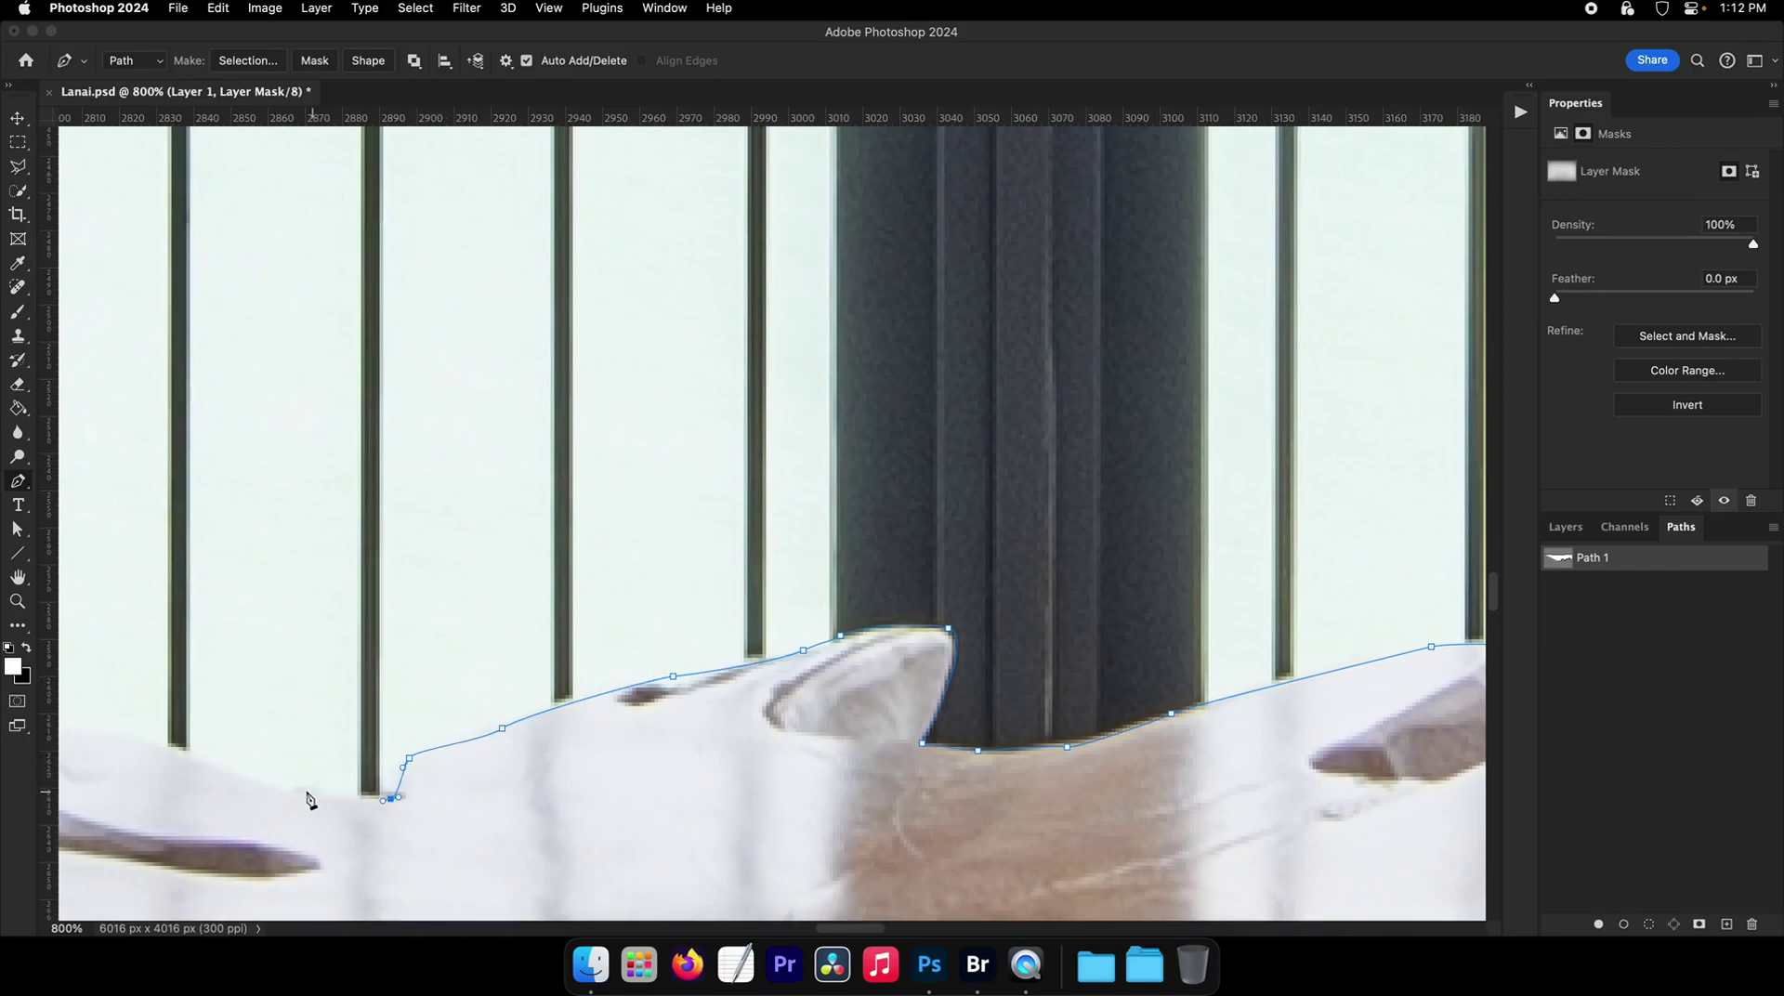
drag(308, 792, 283, 787)
scroll(422, 748, left, 6)
drag(421, 753, 413, 749)
scroll(387, 736, left, 5)
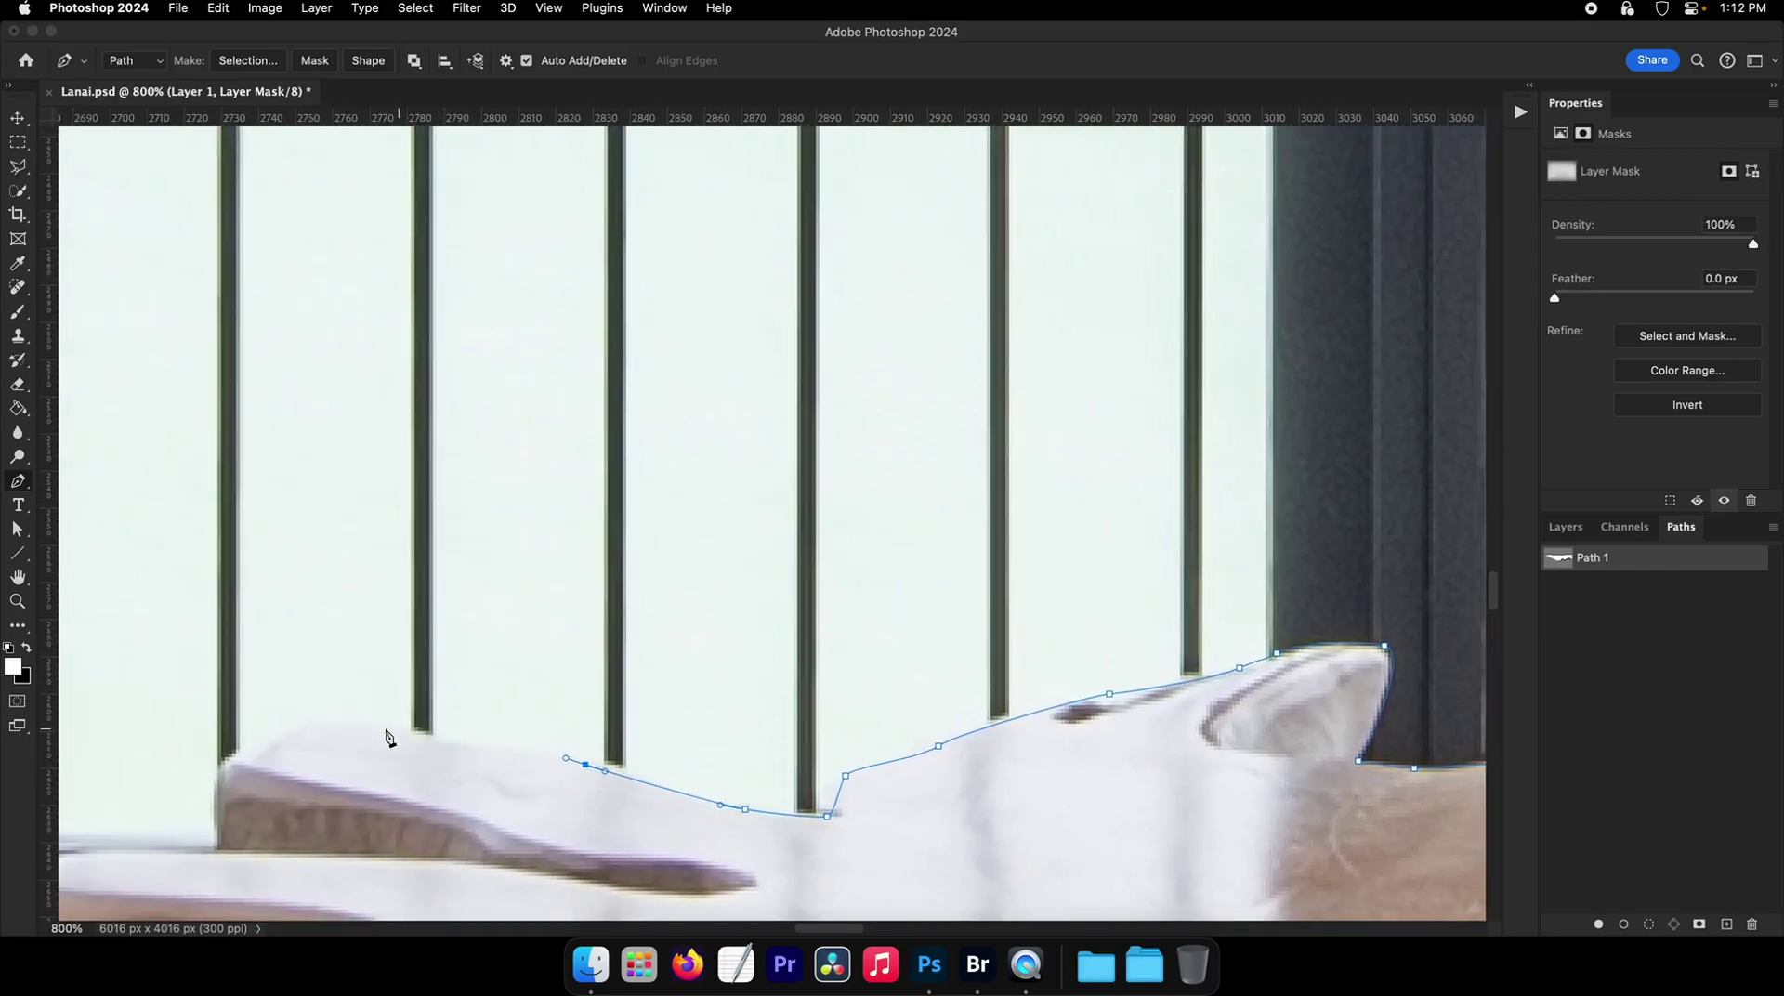
- Trace over the table's last hump, down its cut end and around the rounded lower slab
drag(314, 719, 221, 775)
scroll(371, 743, left, 6)
scroll(372, 743, down, 3)
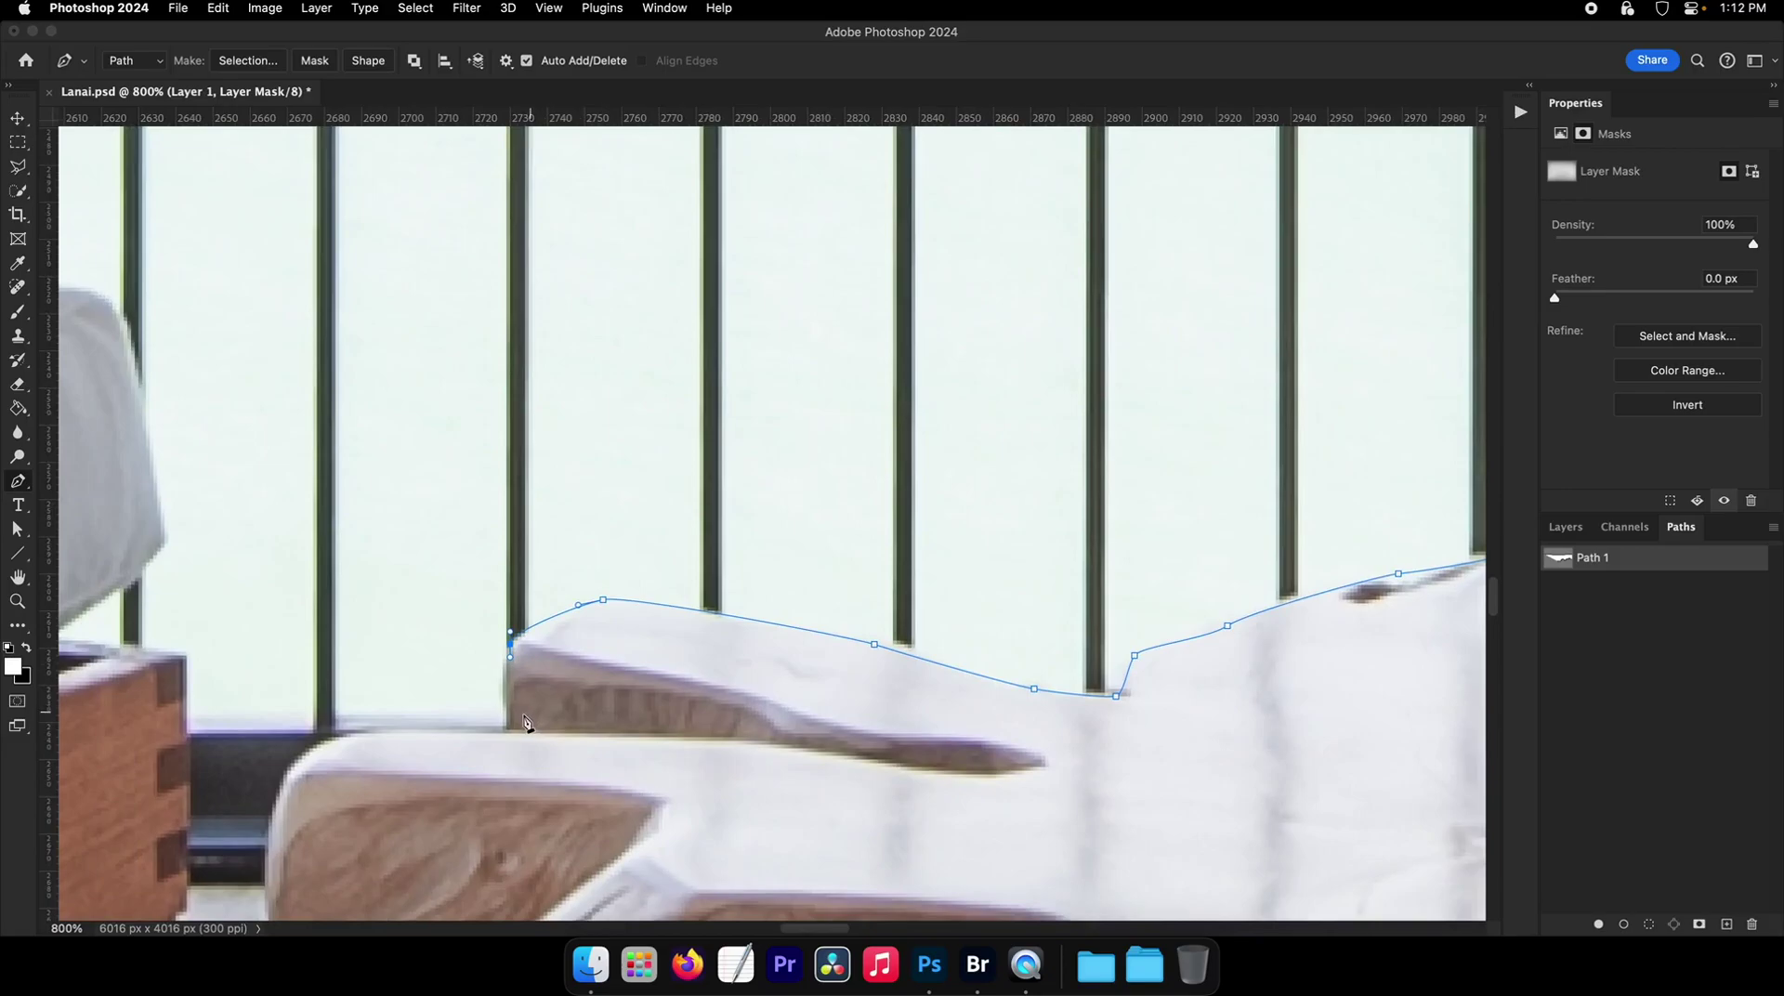
scroll(508, 730, left, 6)
drag(606, 725, 537, 815)
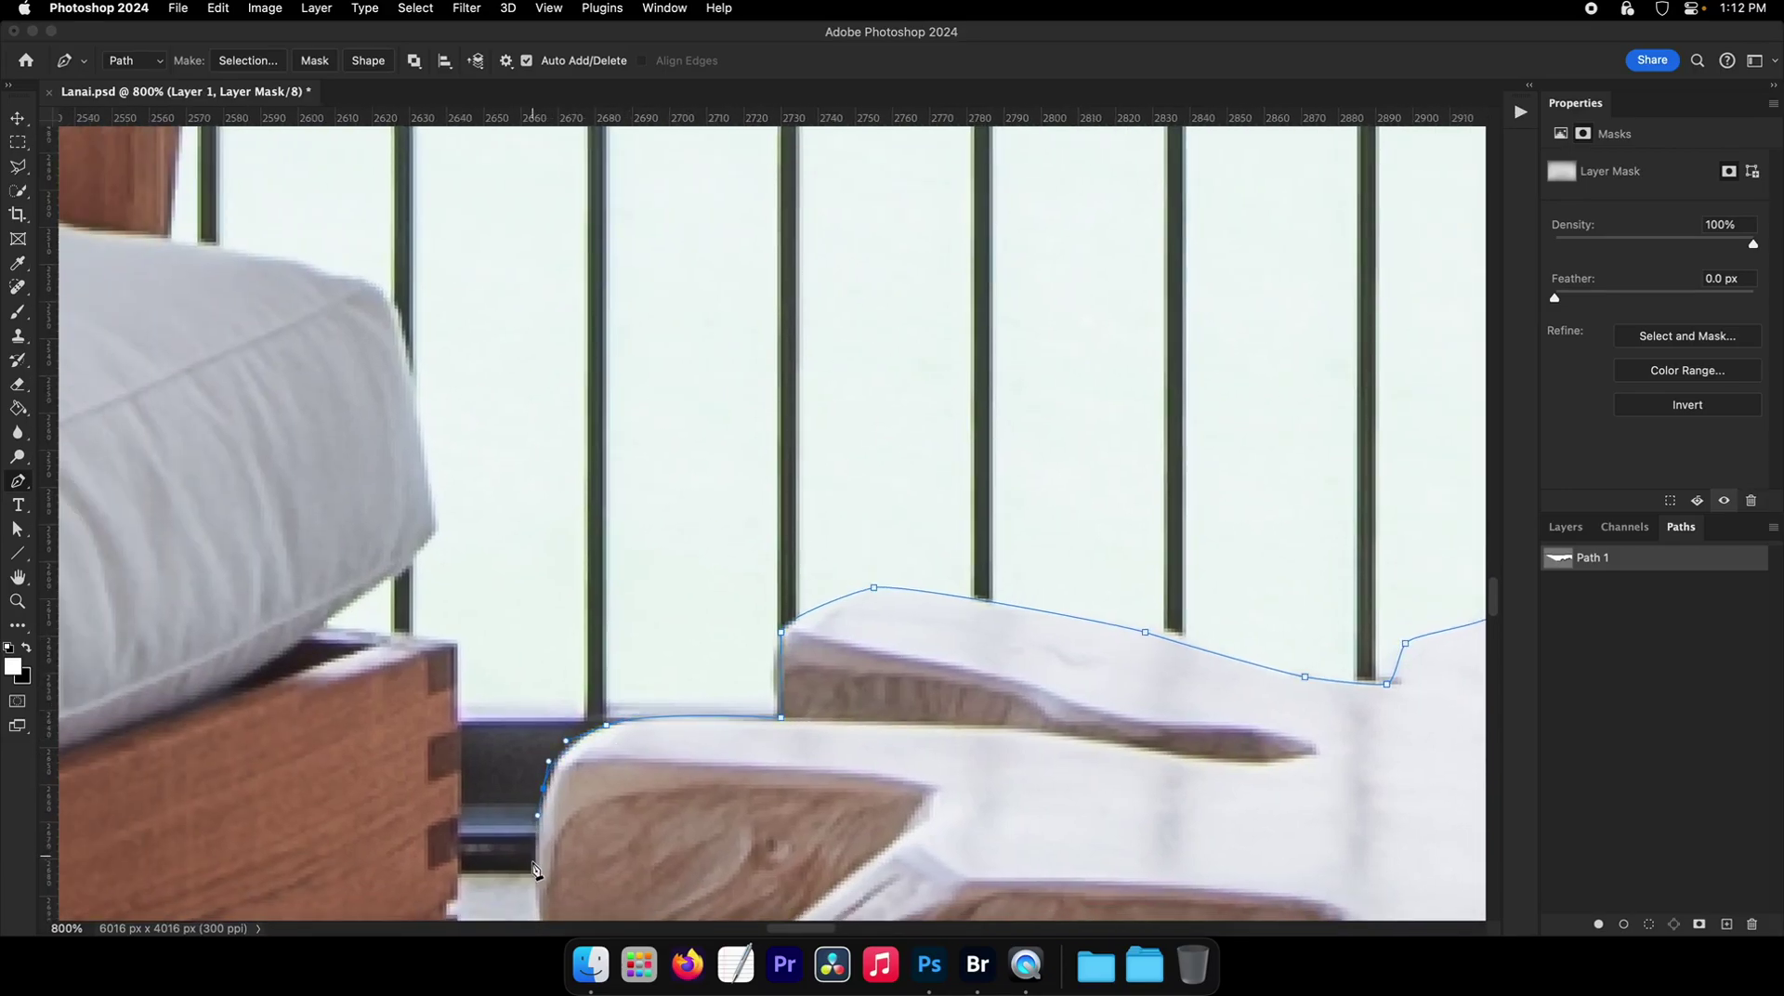
- Carry the path over the opposite sofa's wooden base and up to the seat cushion's outer corner
click(316, 624)
click(438, 531)
scroll(438, 537, up, 6)
scroll(439, 537, left, 2)
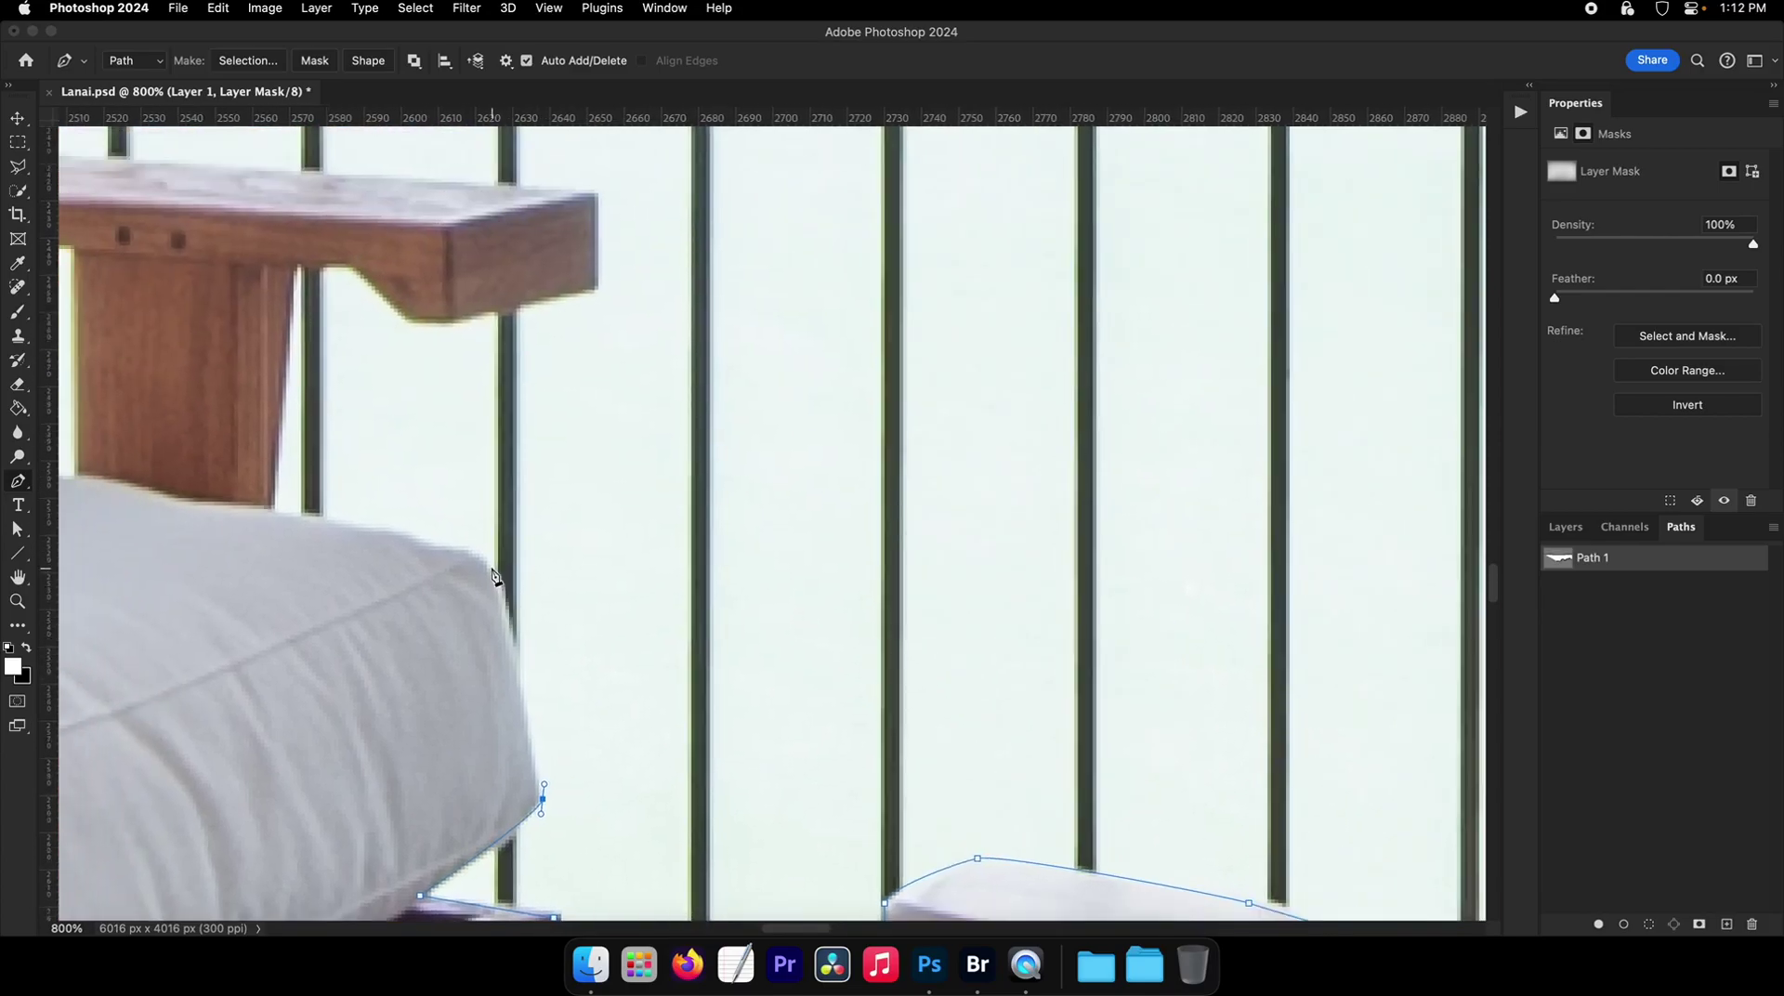
- Trace the opposite sofa's seat cushion up its end and along its top edge to the armrest post
click(484, 562)
drag(346, 524, 325, 521)
click(270, 517)
scroll(279, 539, up, 6)
scroll(316, 558, left, 1)
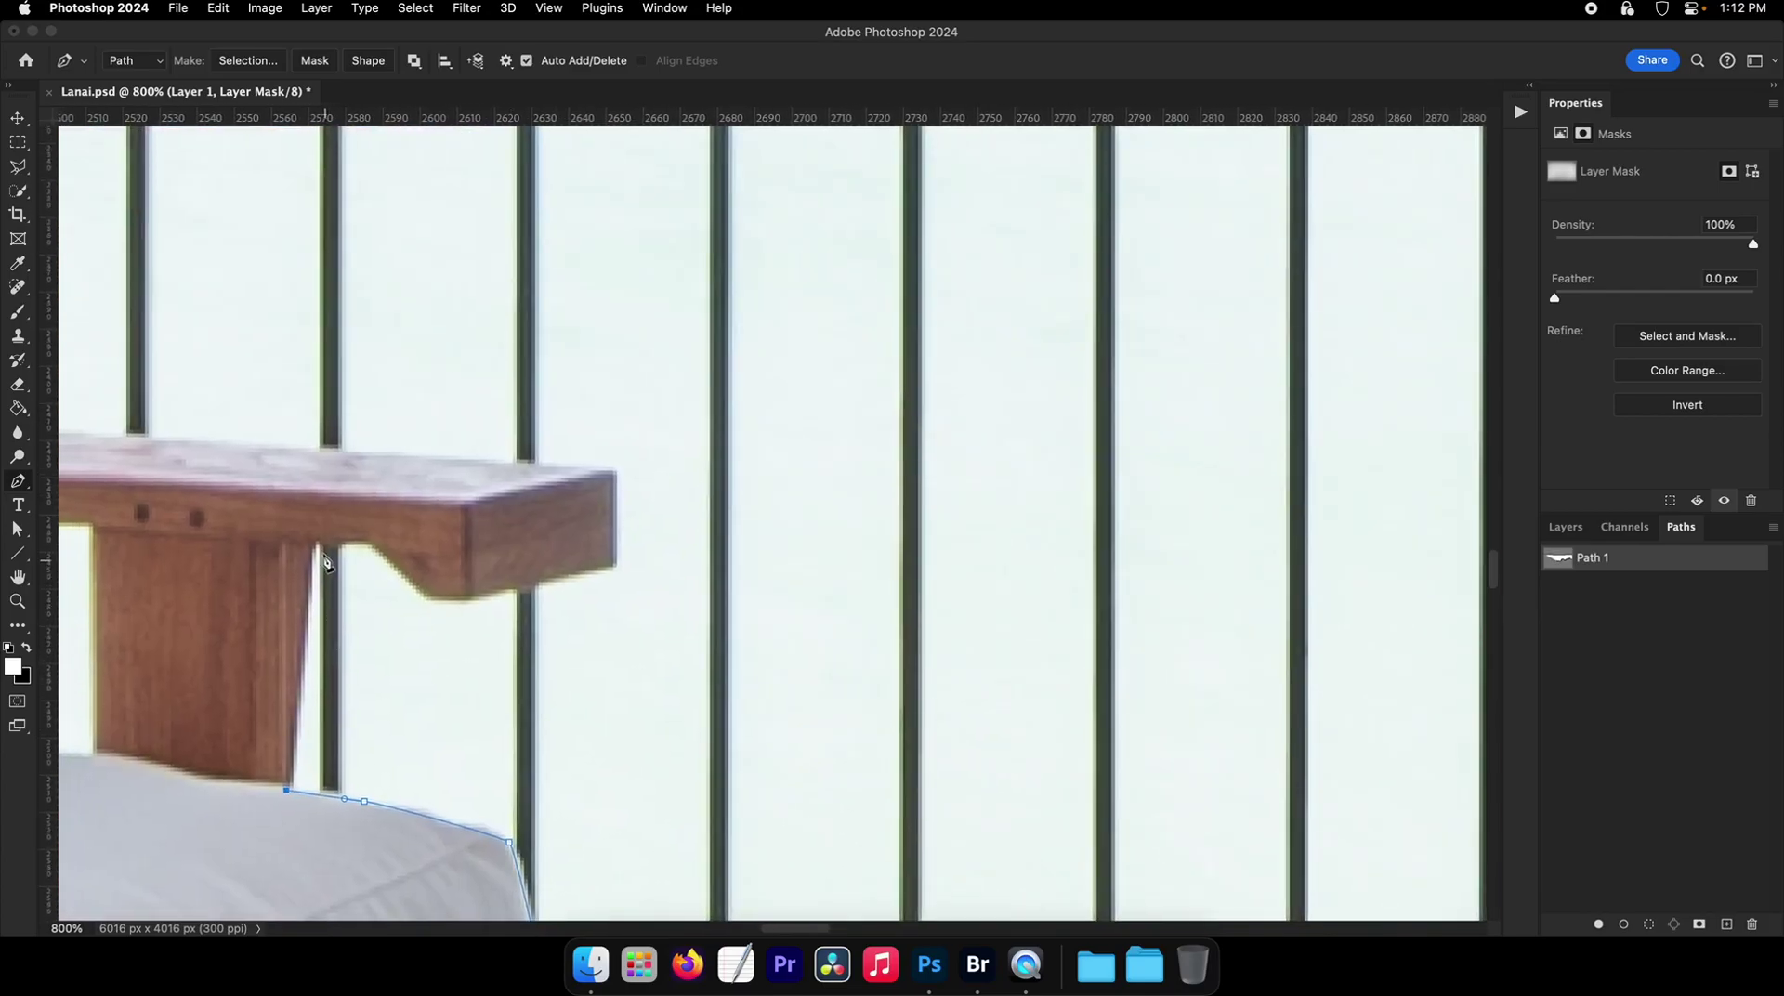
- Outline the post's edge and the wooden armrest's underside, end and top up to the leaf-patterned pillow
click(319, 543)
click(614, 470)
scroll(809, 604, up, 5)
scroll(809, 604, left, 10)
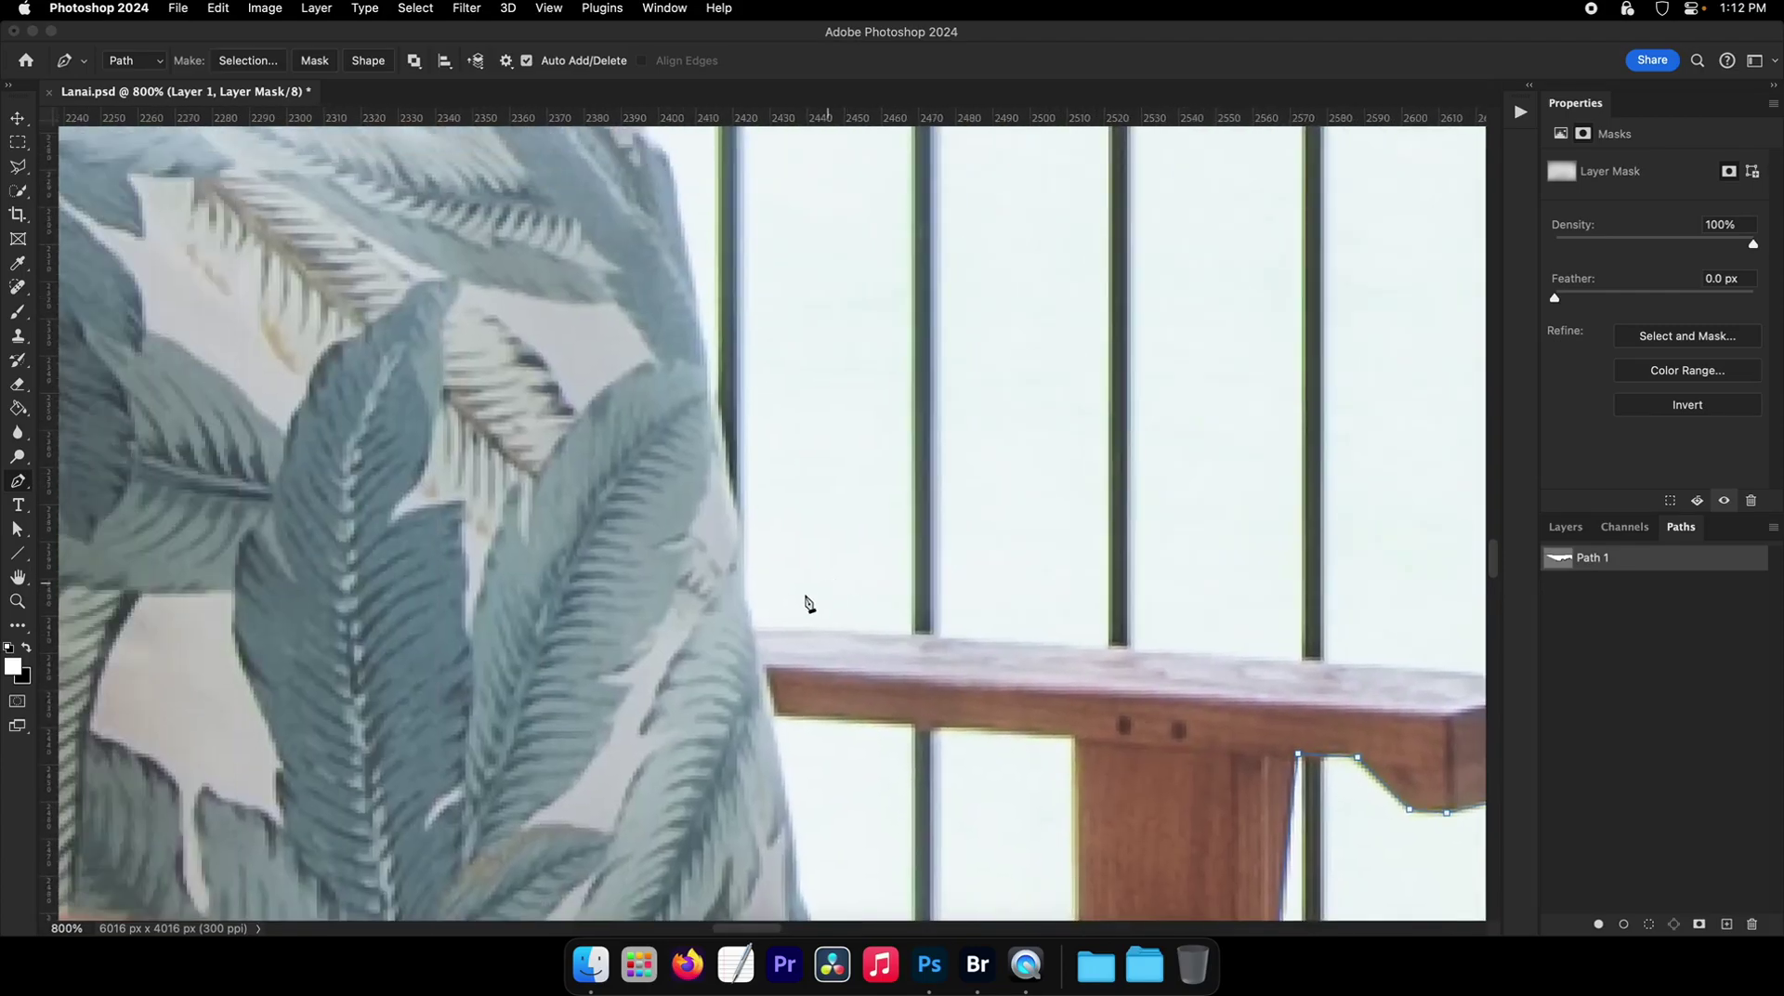
click(748, 633)
- Trace up the outer side of the opposite sofa's leaf-patterned pillow to just below its tip
scroll(734, 627, up, 4)
scroll(734, 627, right, 1)
click(717, 613)
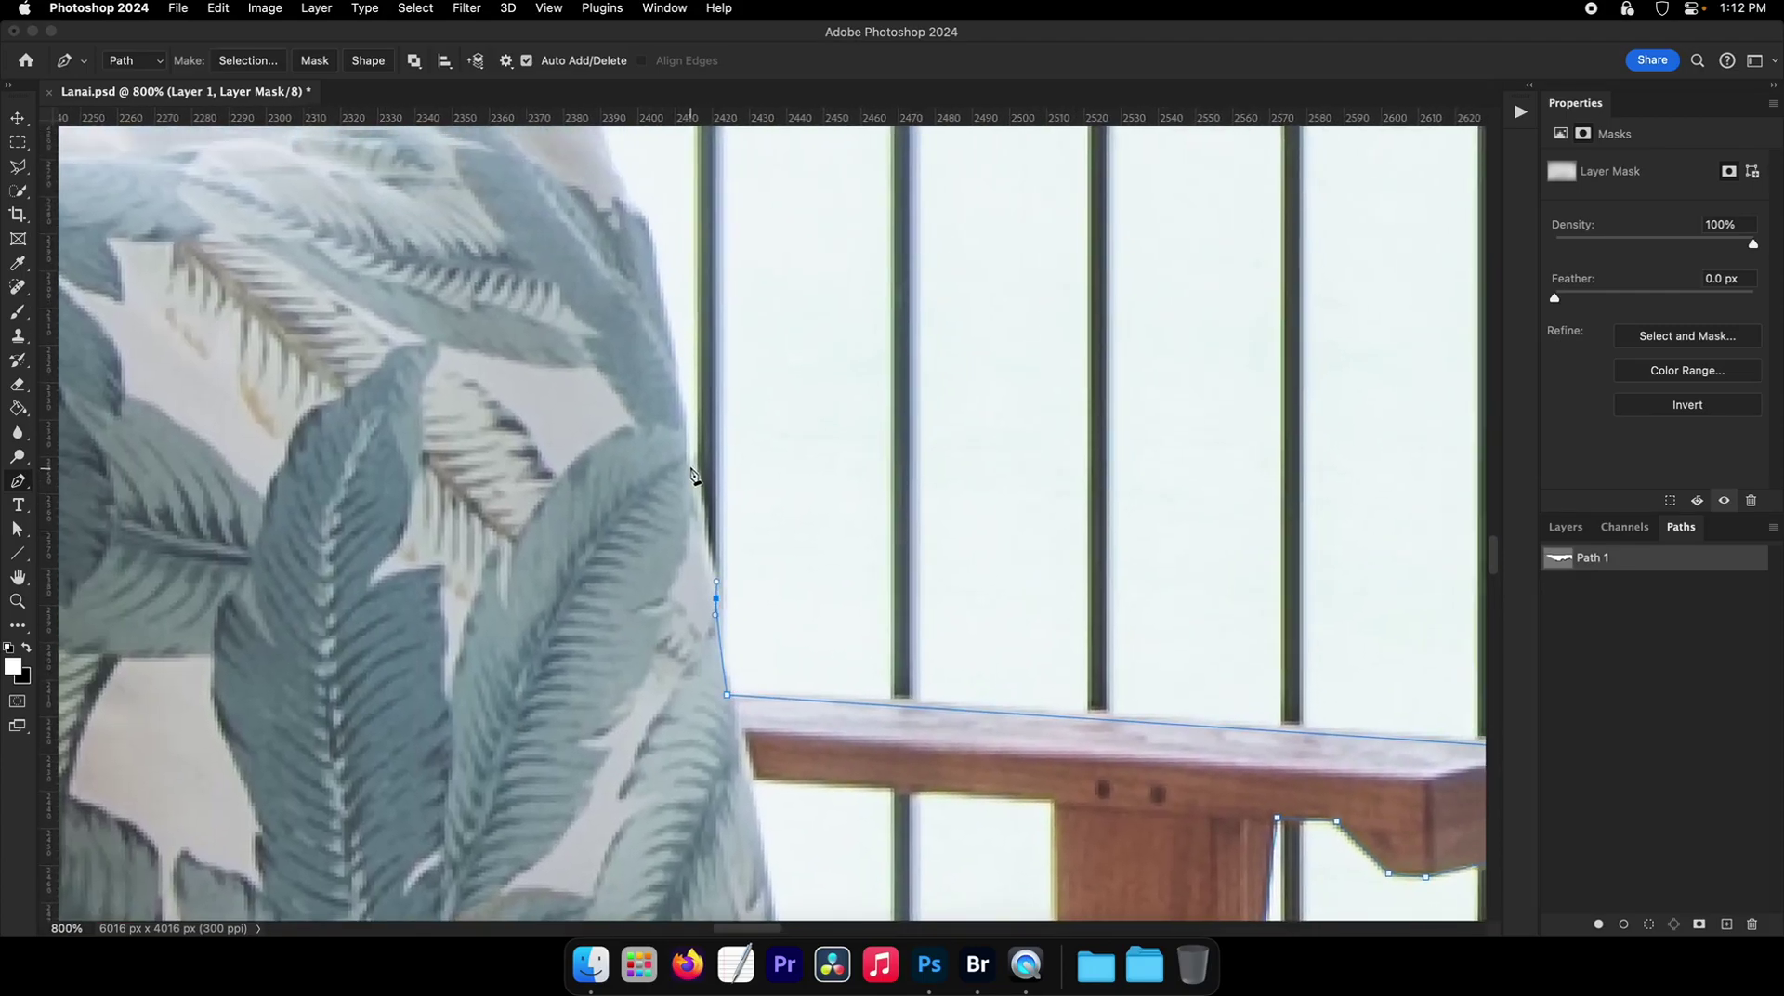
click(694, 462)
drag(702, 526, 725, 795)
click(658, 483)
click(614, 379)
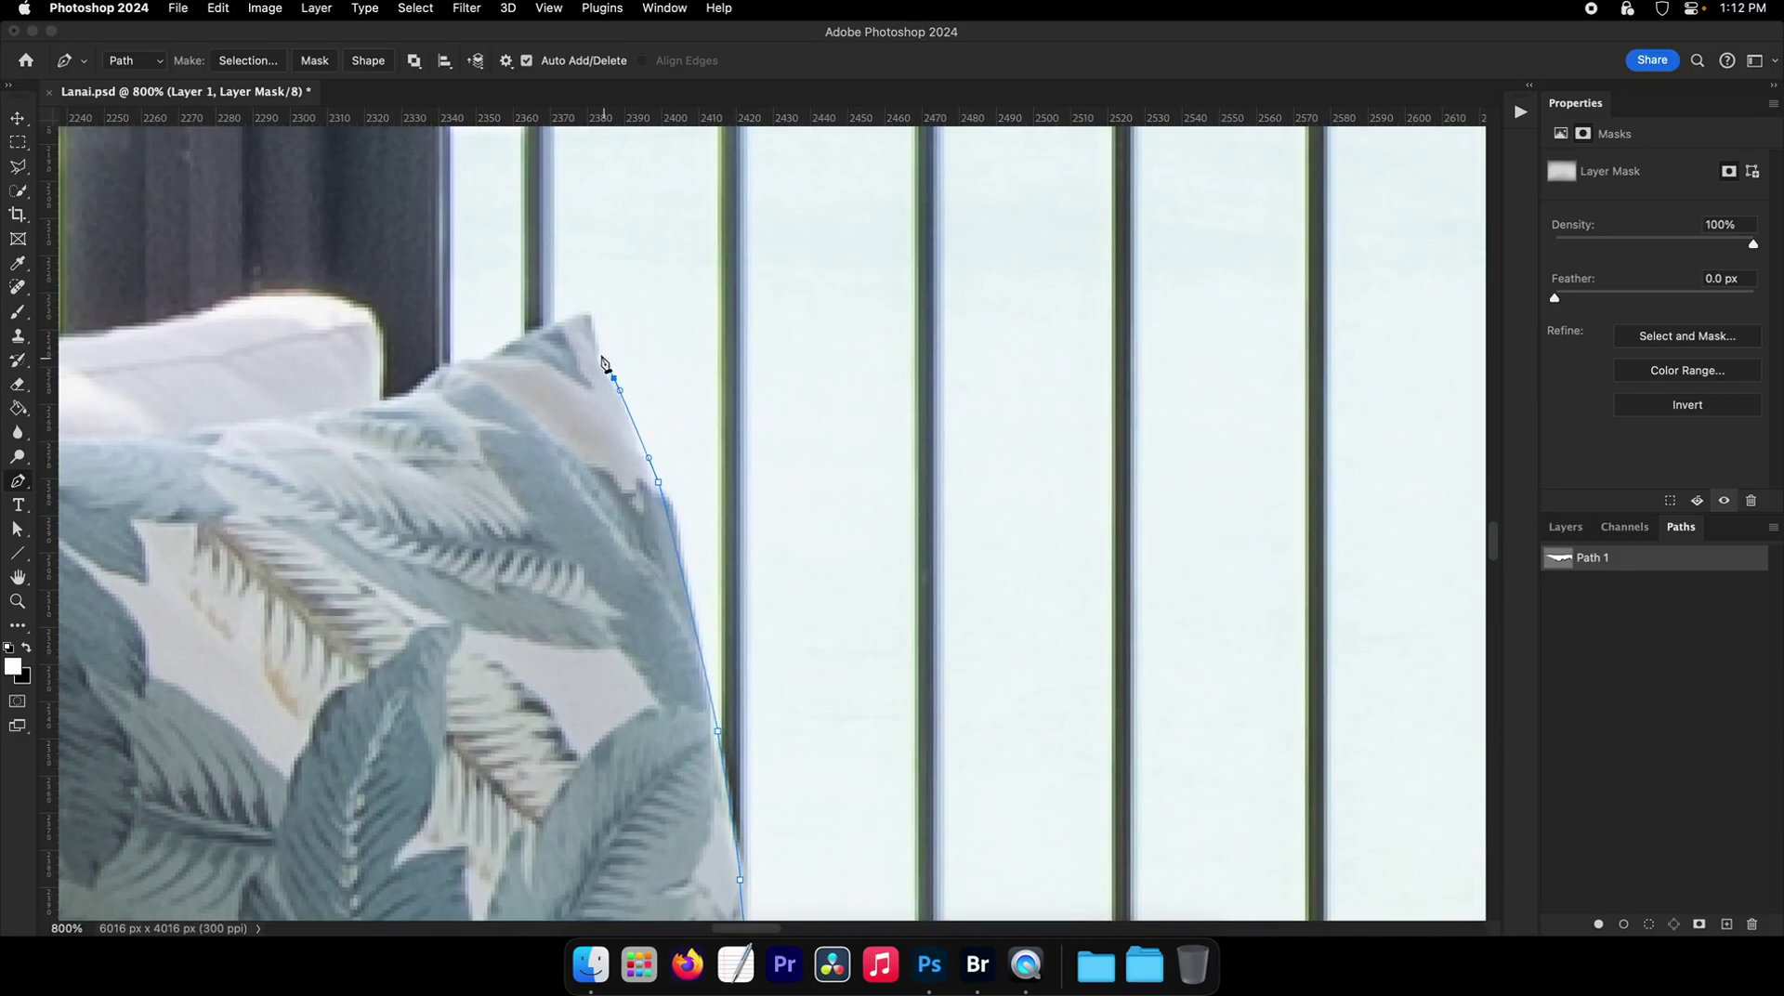
- Trace around the pillow's tip and over the rounded corner of the back cushion behind it
click(505, 341)
drag(487, 354, 476, 359)
drag(282, 296, 240, 296)
drag(125, 309, 414, 363)
drag(354, 365, 653, 366)
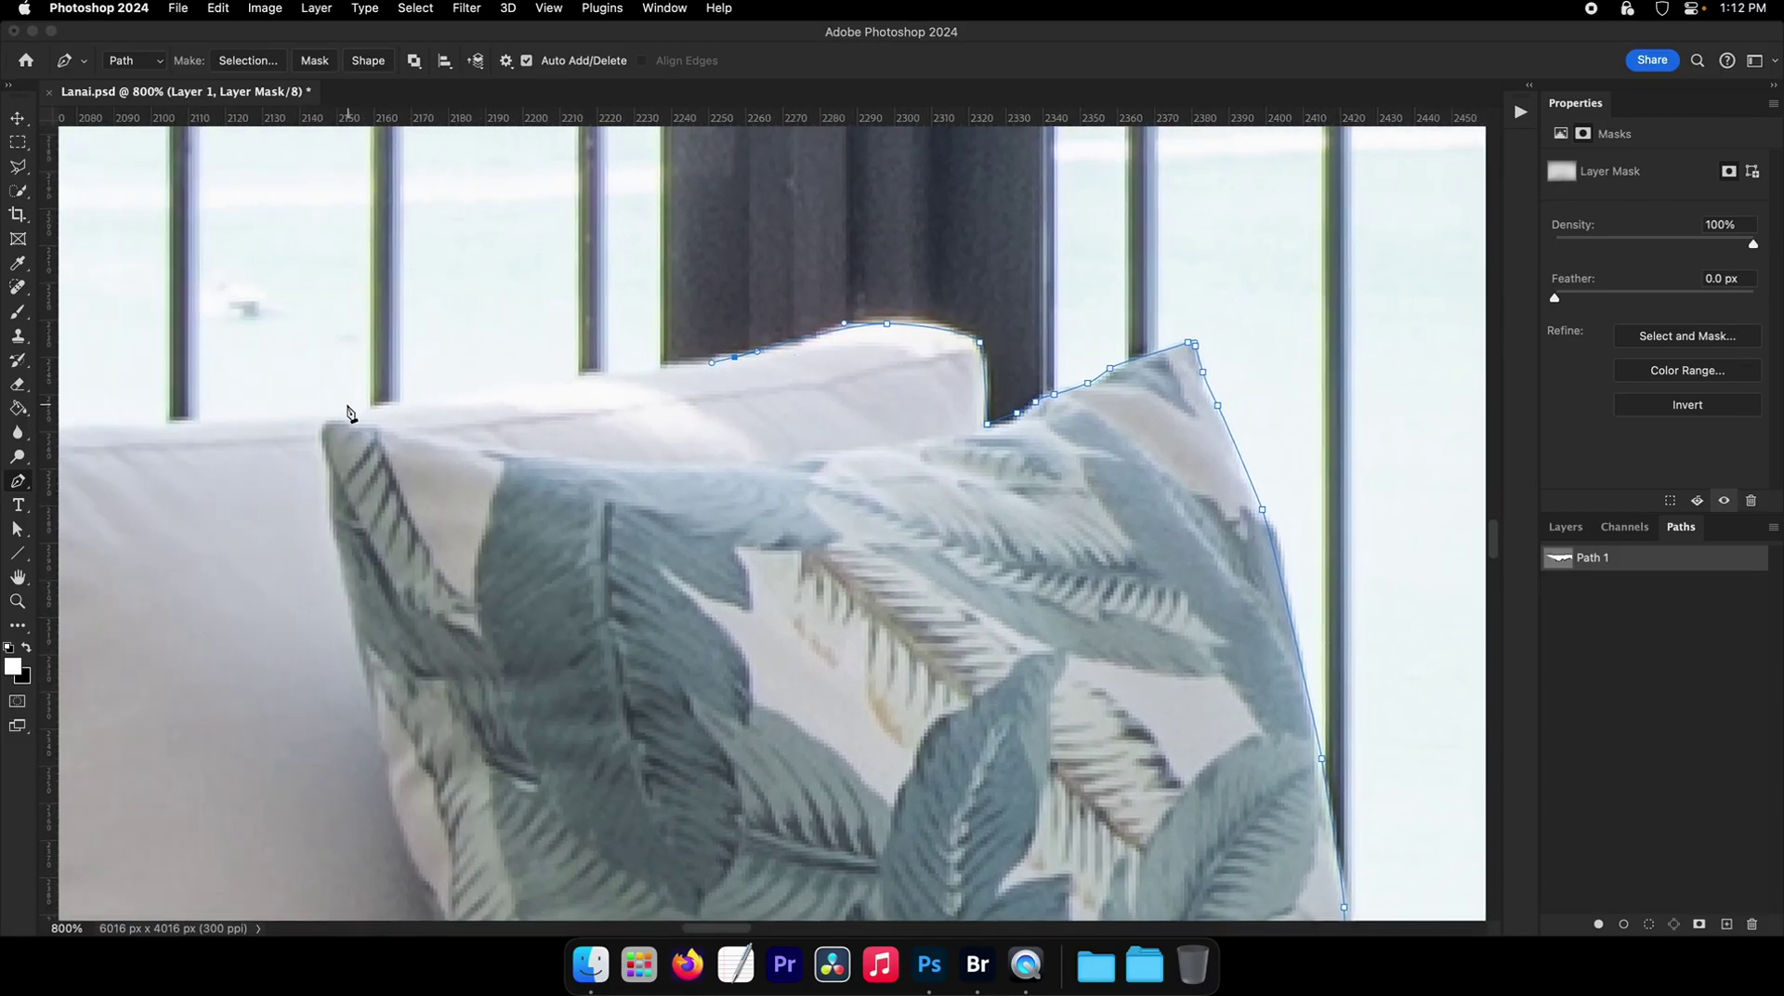
- Continue along the back cushion's top edge and around its far corner down to the wooden sofa frame
drag(336, 409, 296, 413)
drag(443, 406, 1020, 434)
drag(507, 459, 496, 459)
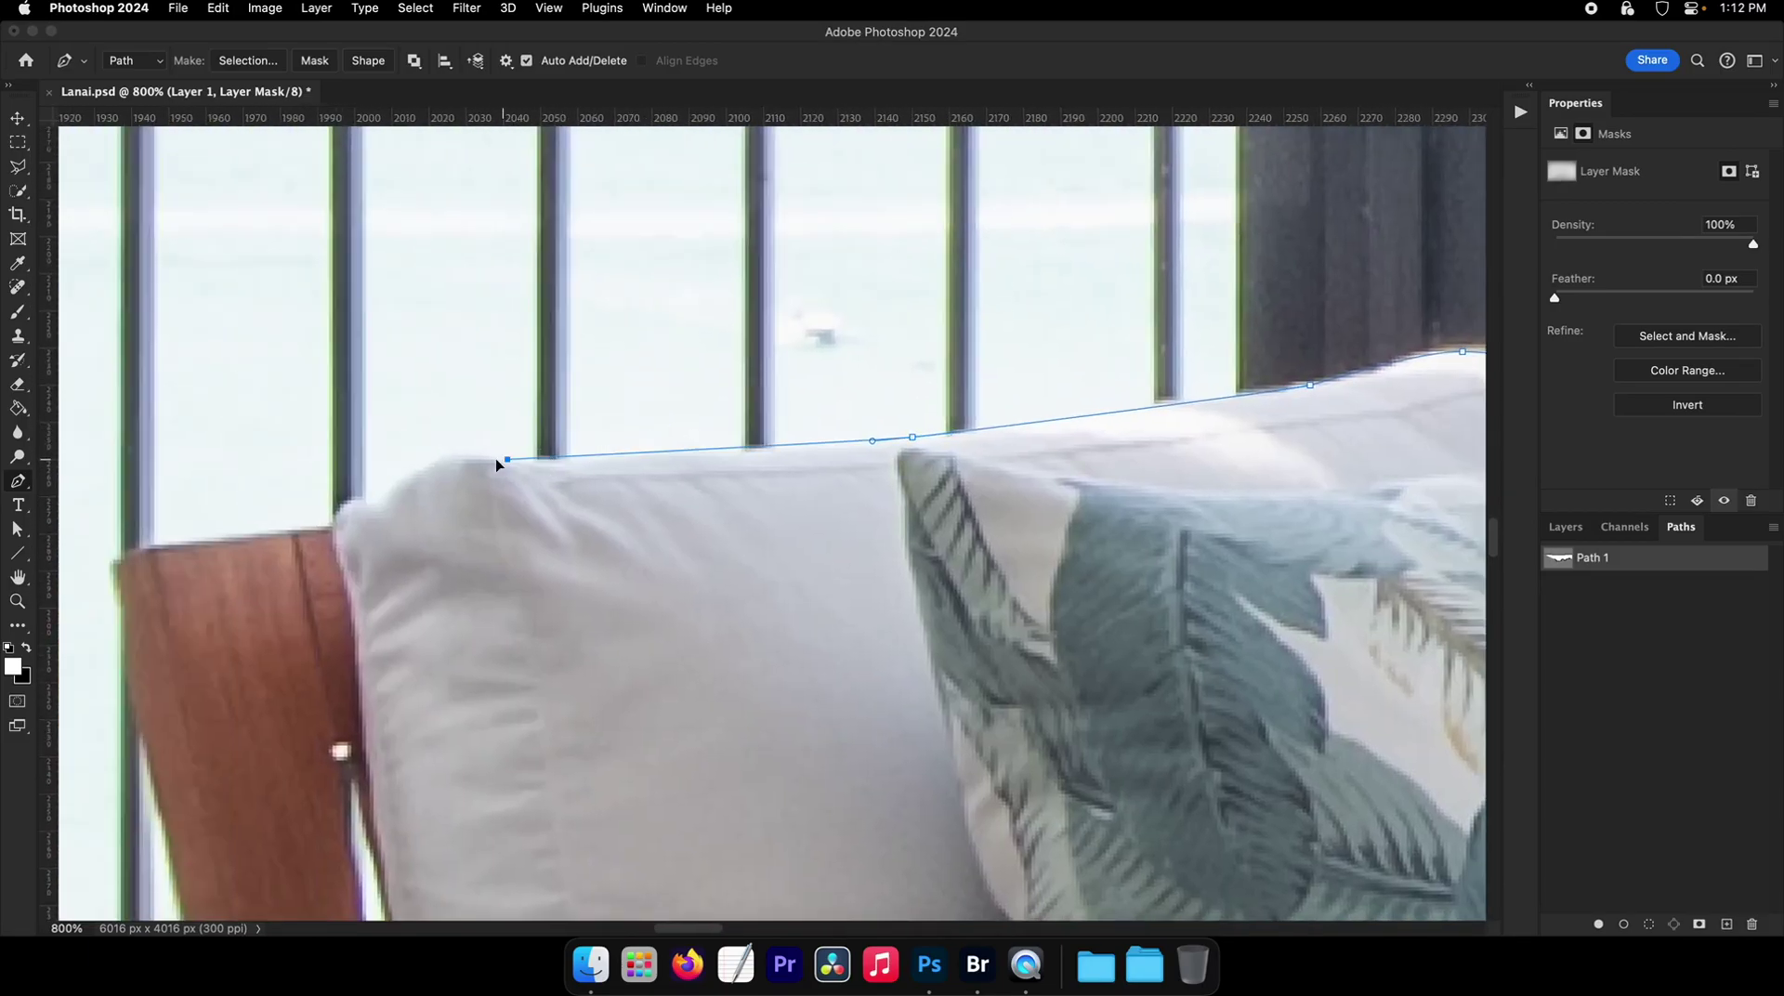
click(440, 459)
drag(398, 486, 389, 489)
drag(341, 504, 720, 470)
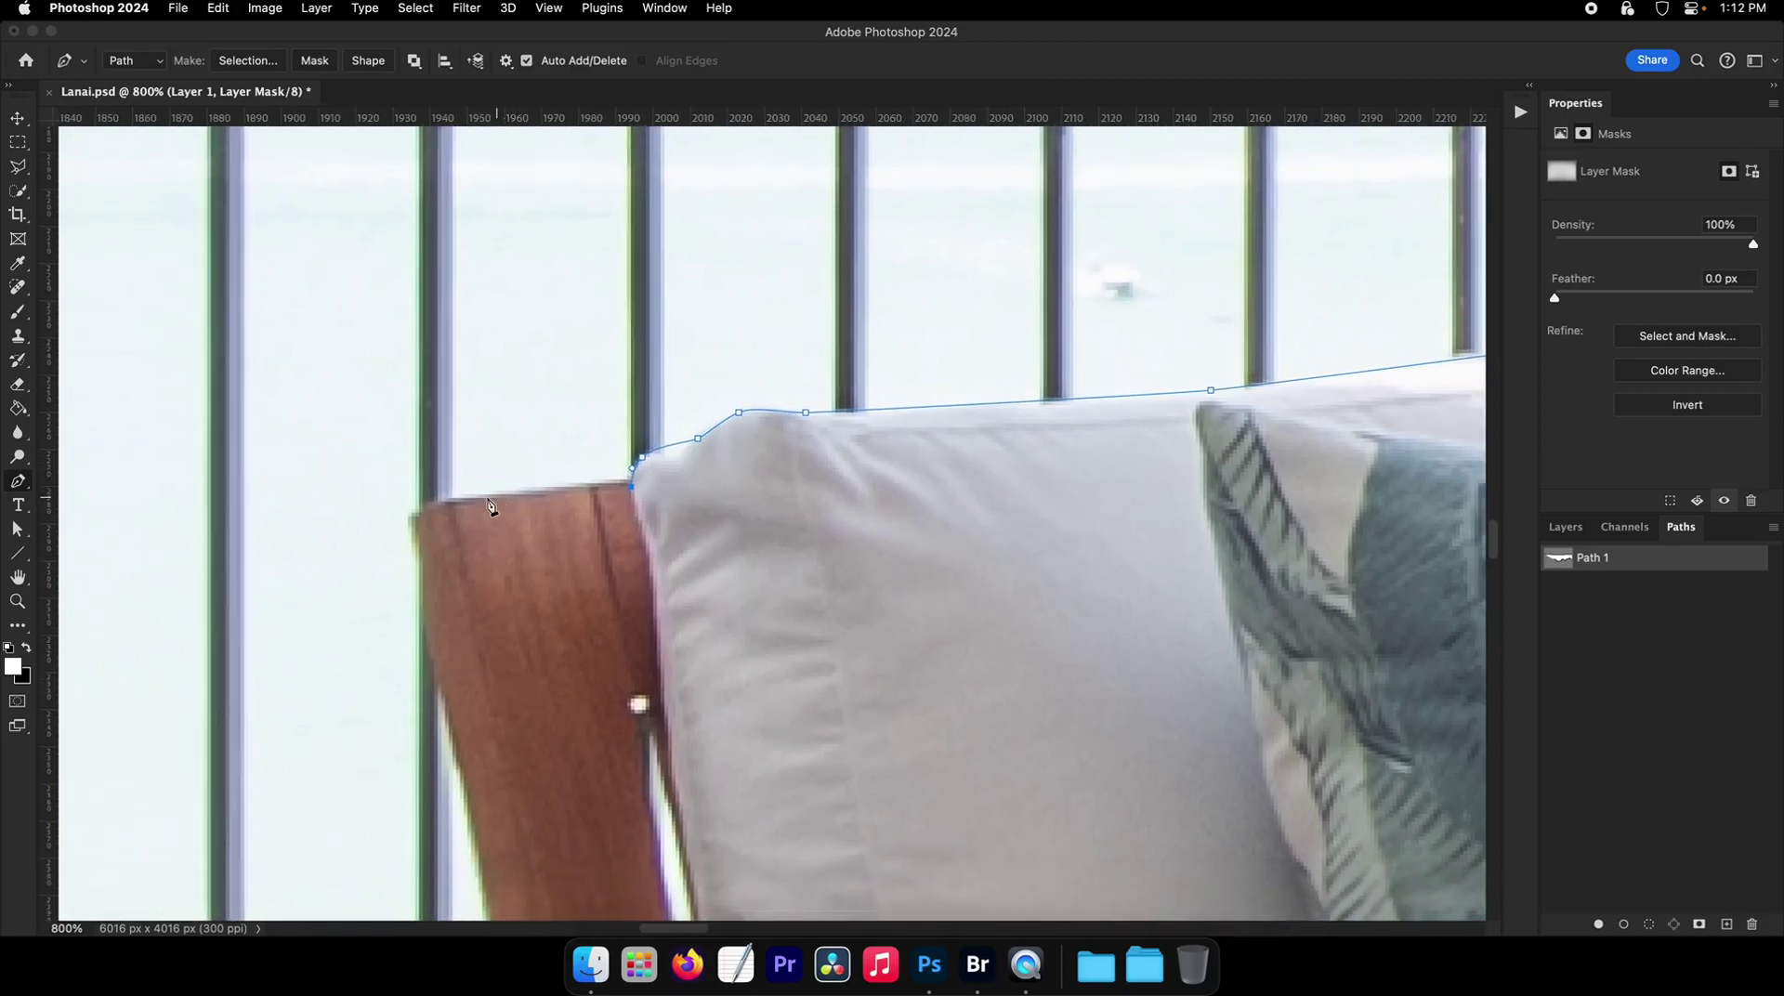
- Outline the wooden sofa frame's back post down to the armrest, then around the armrest's end and the rounded bracket beneath it
scroll(422, 436, down, 10)
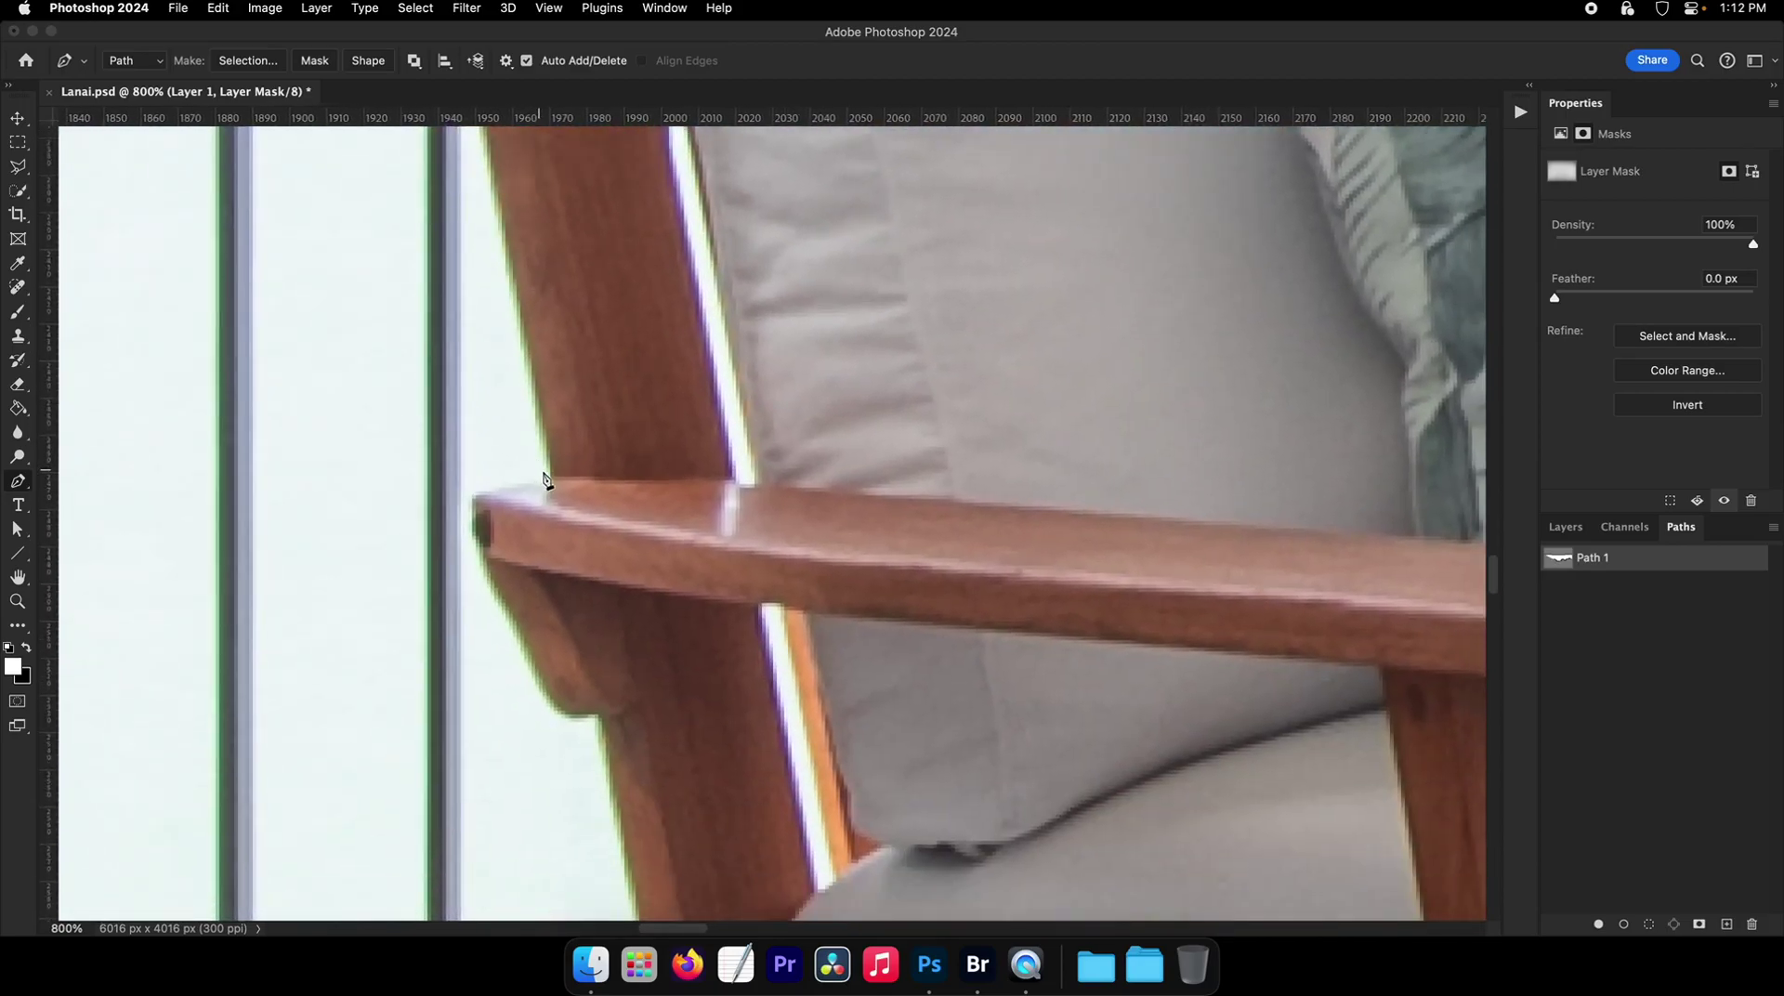
drag(472, 499, 469, 510)
click(486, 576)
drag(557, 714, 602, 724)
scroll(648, 640, down, 10)
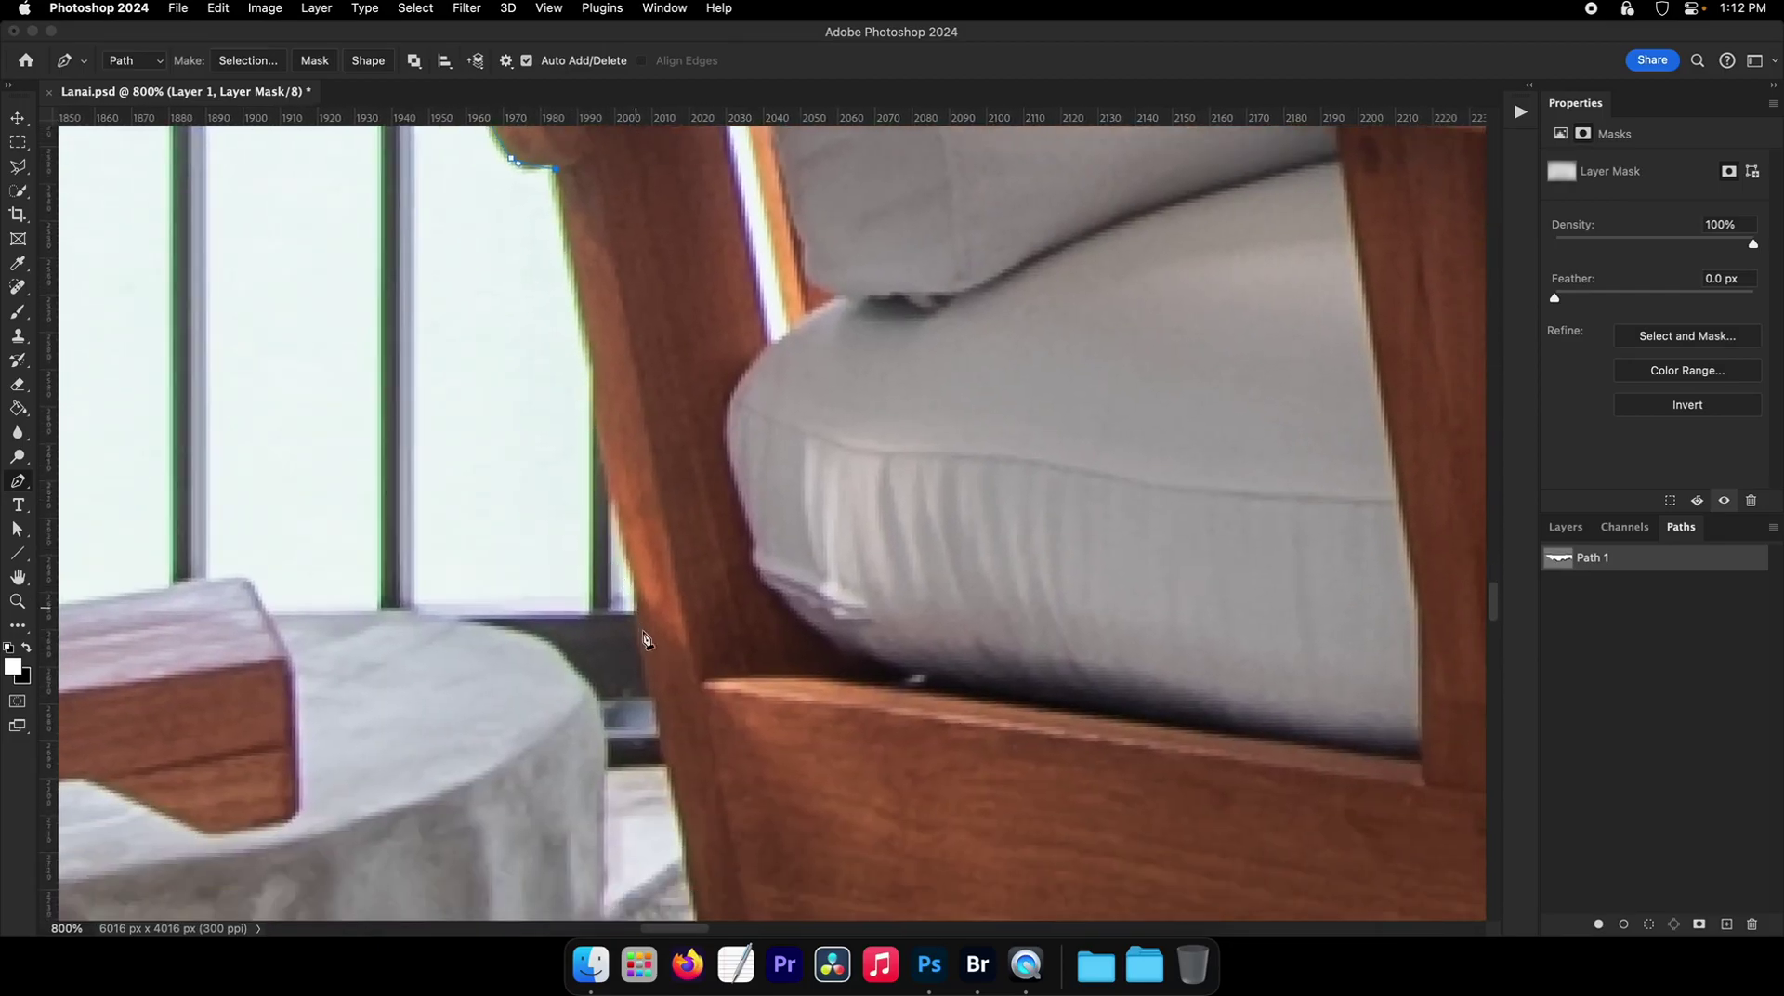
- Continue the path over the round side table's top edge and along the foreground wooden armrest to the pale green chair
drag(589, 682, 576, 664)
drag(359, 611, 339, 608)
click(266, 614)
scroll(257, 578, left, 10)
click(297, 684)
scroll(502, 679, left, 9)
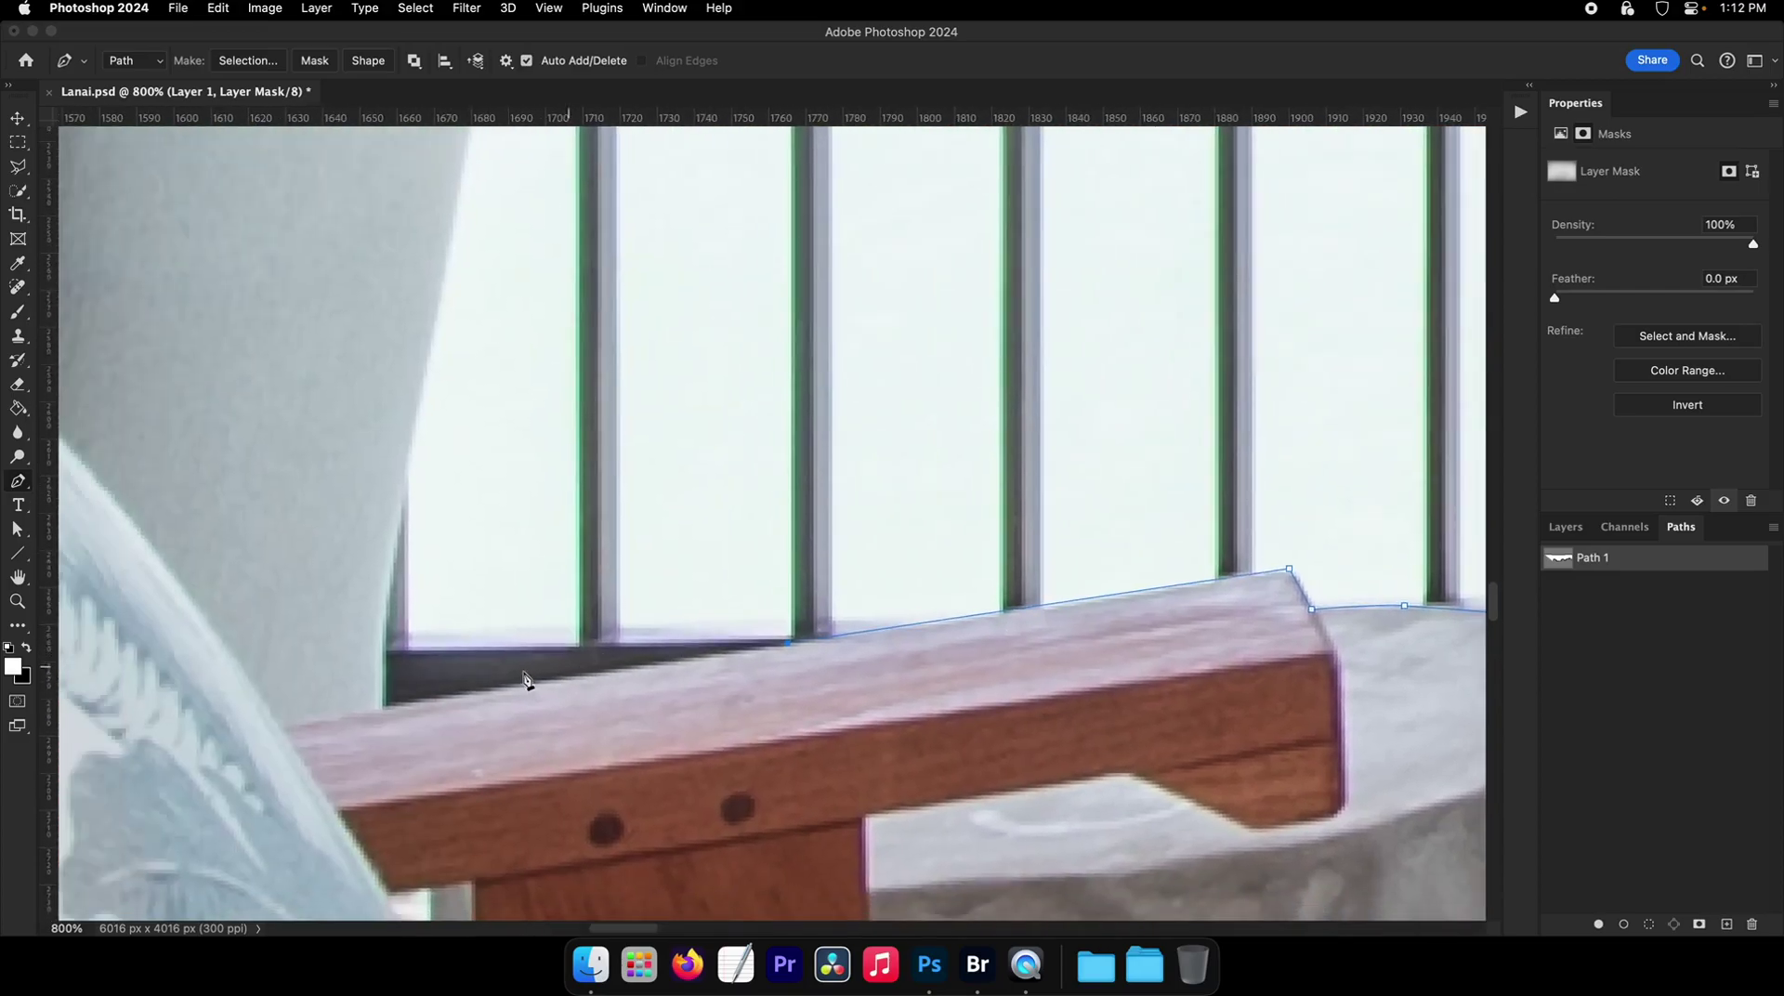
click(384, 706)
- Trace up the pale green chair's outer side, around the small fabric bump protruding from its edge
drag(397, 538, 419, 728)
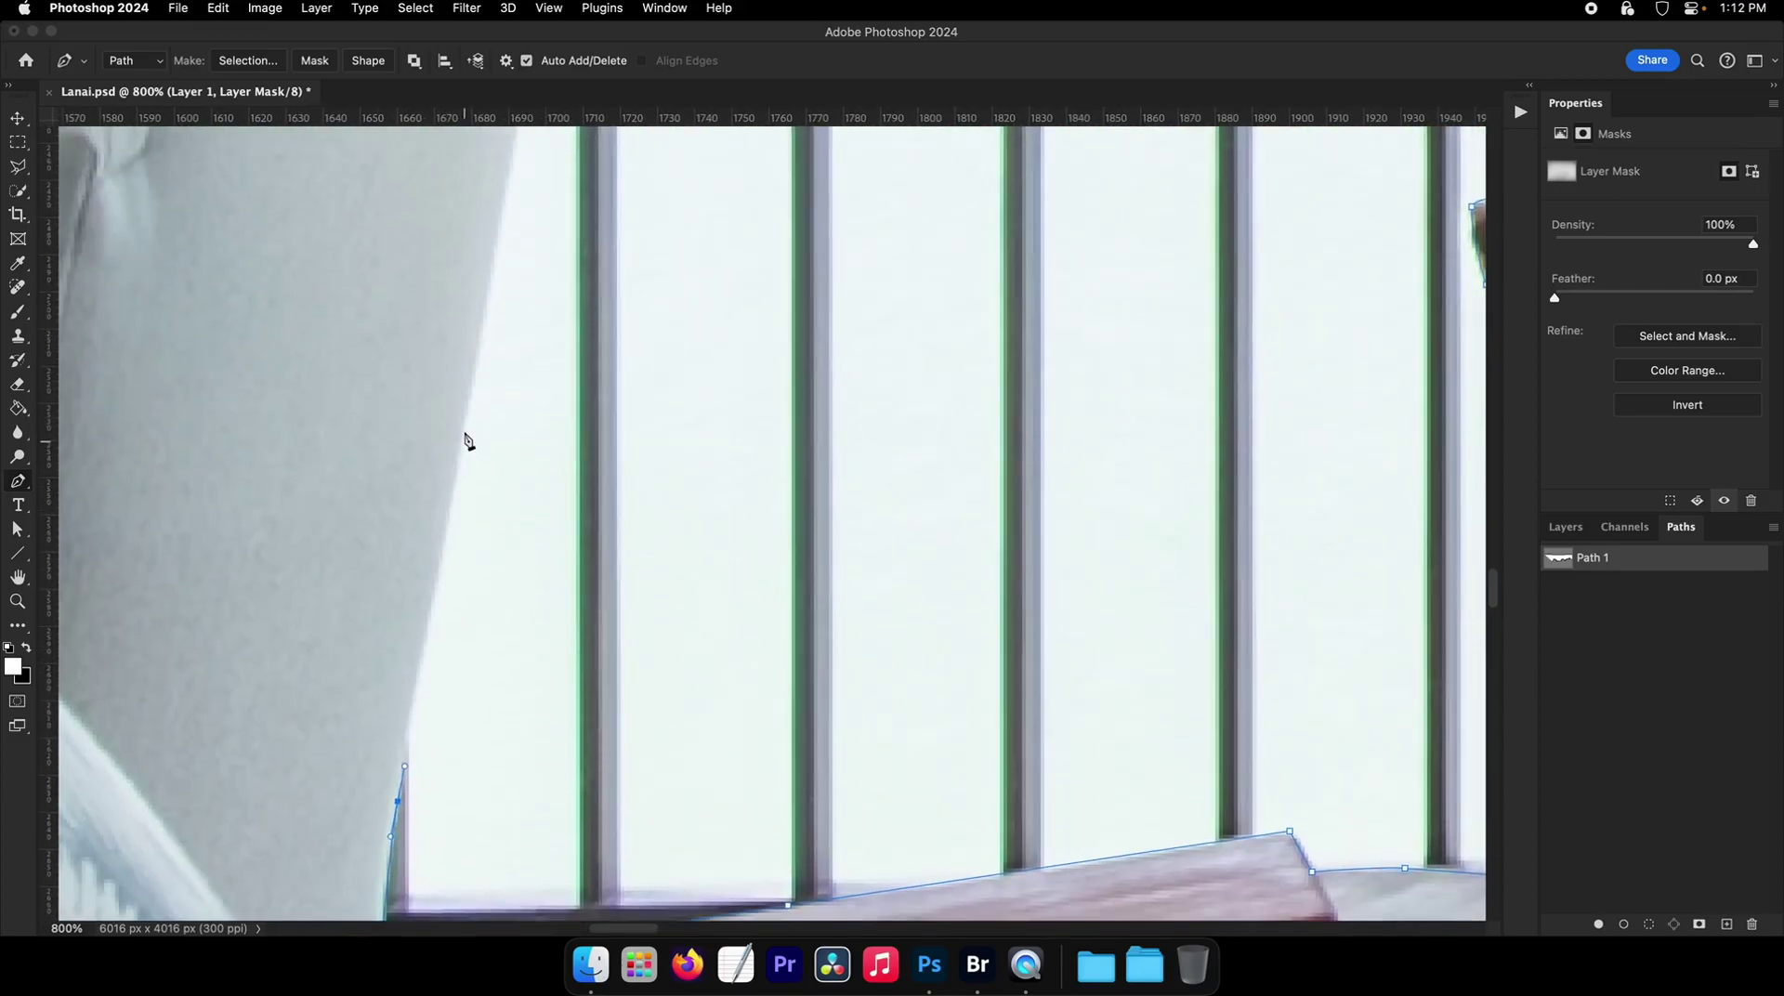
click(465, 423)
scroll(483, 411, up, 8)
scroll(482, 411, right, 1)
click(509, 359)
scroll(508, 358, up, 5)
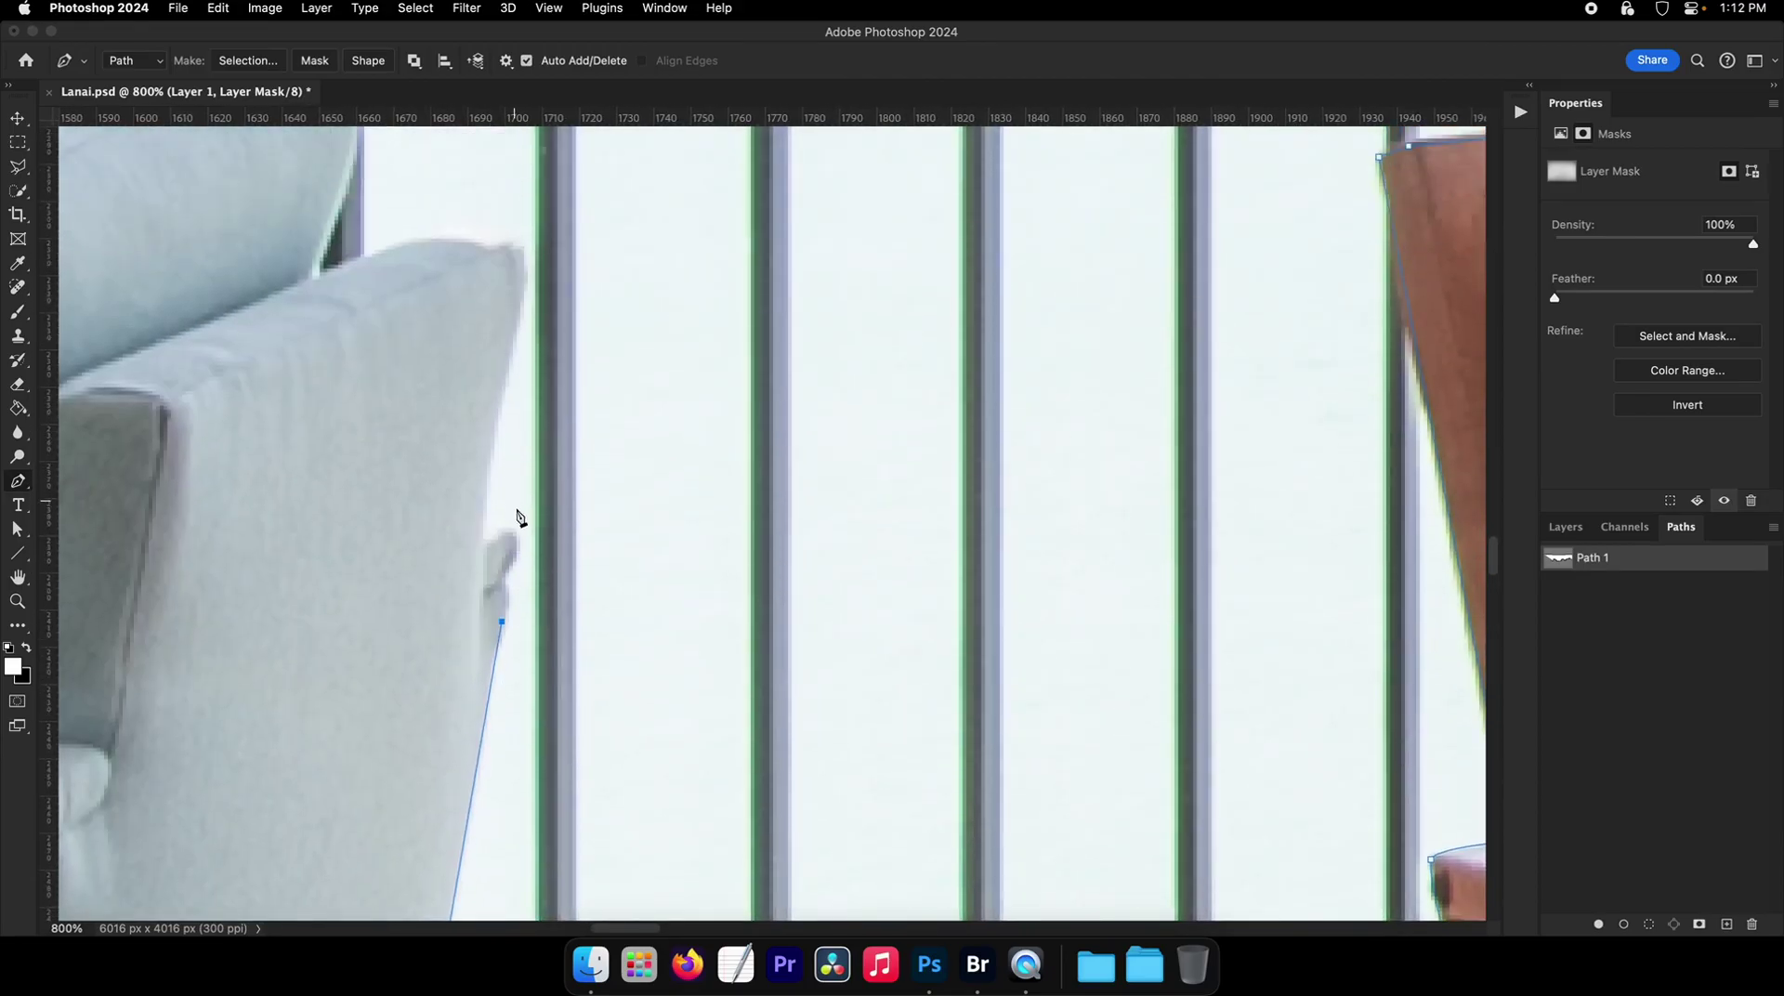
click(509, 538)
click(488, 529)
drag(507, 379, 511, 358)
- Round the upper corner of the pale green chair's side and follow its top edge toward the cushion behind
scroll(518, 419, up, 4)
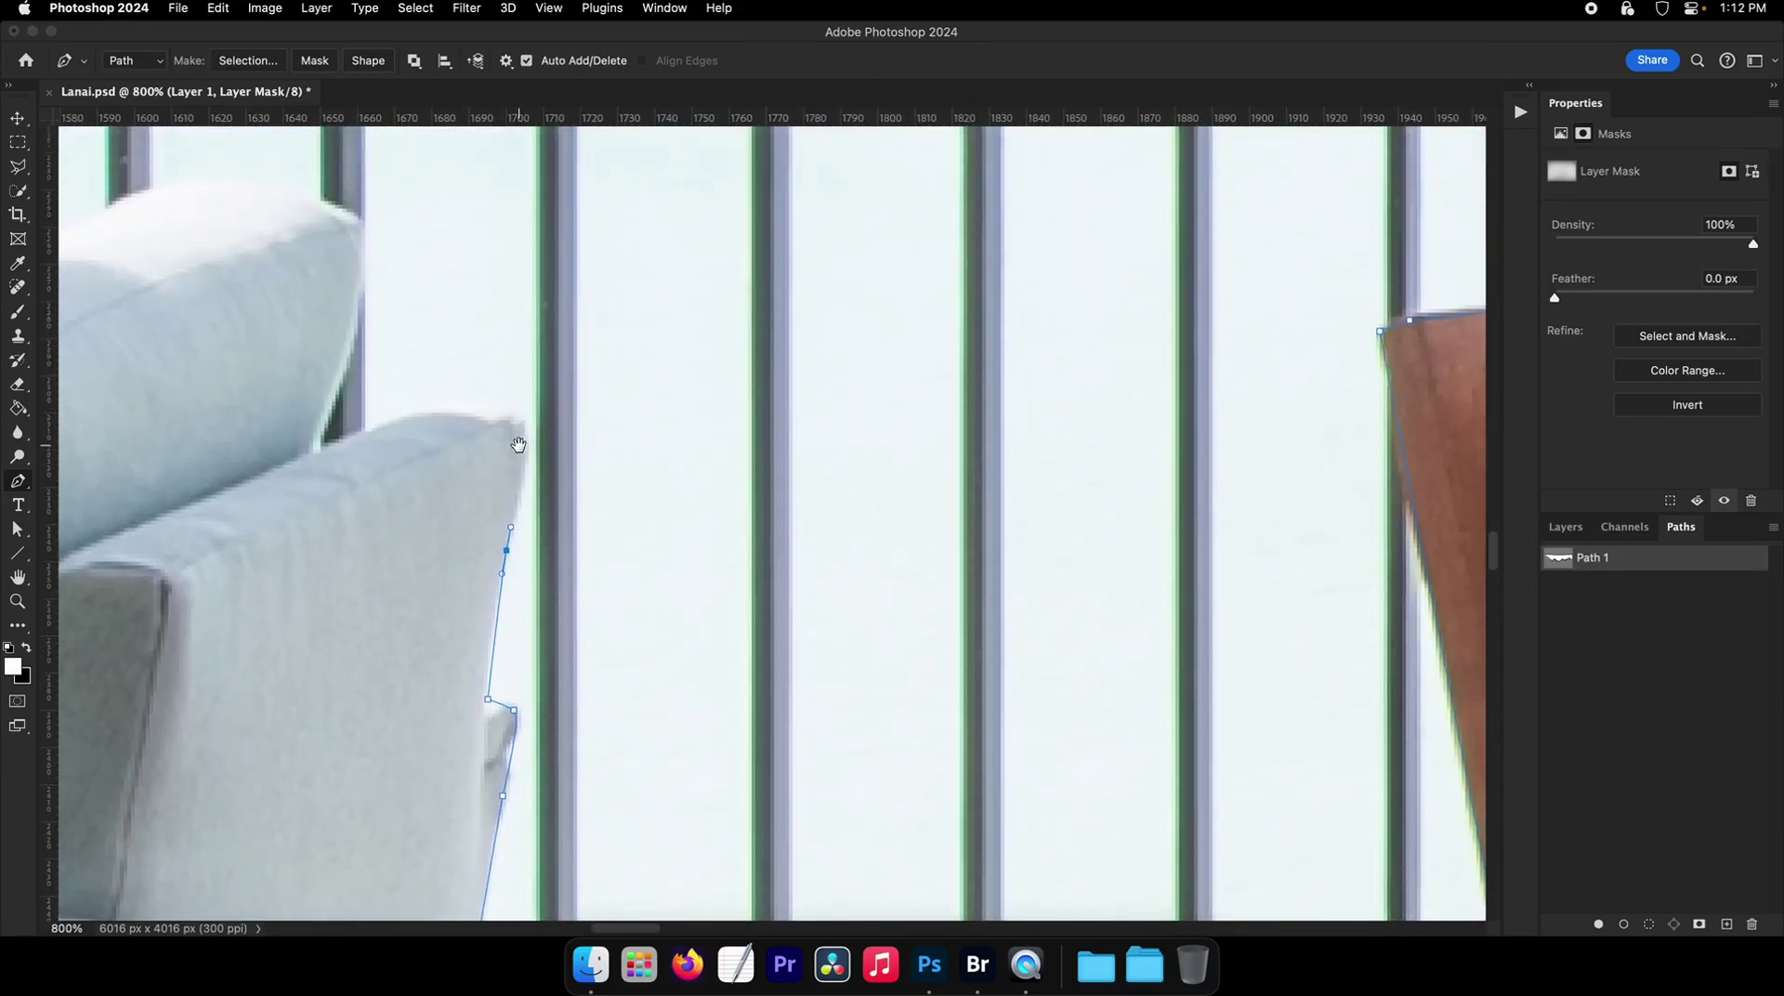
click(521, 446)
click(481, 434)
drag(425, 434, 348, 454)
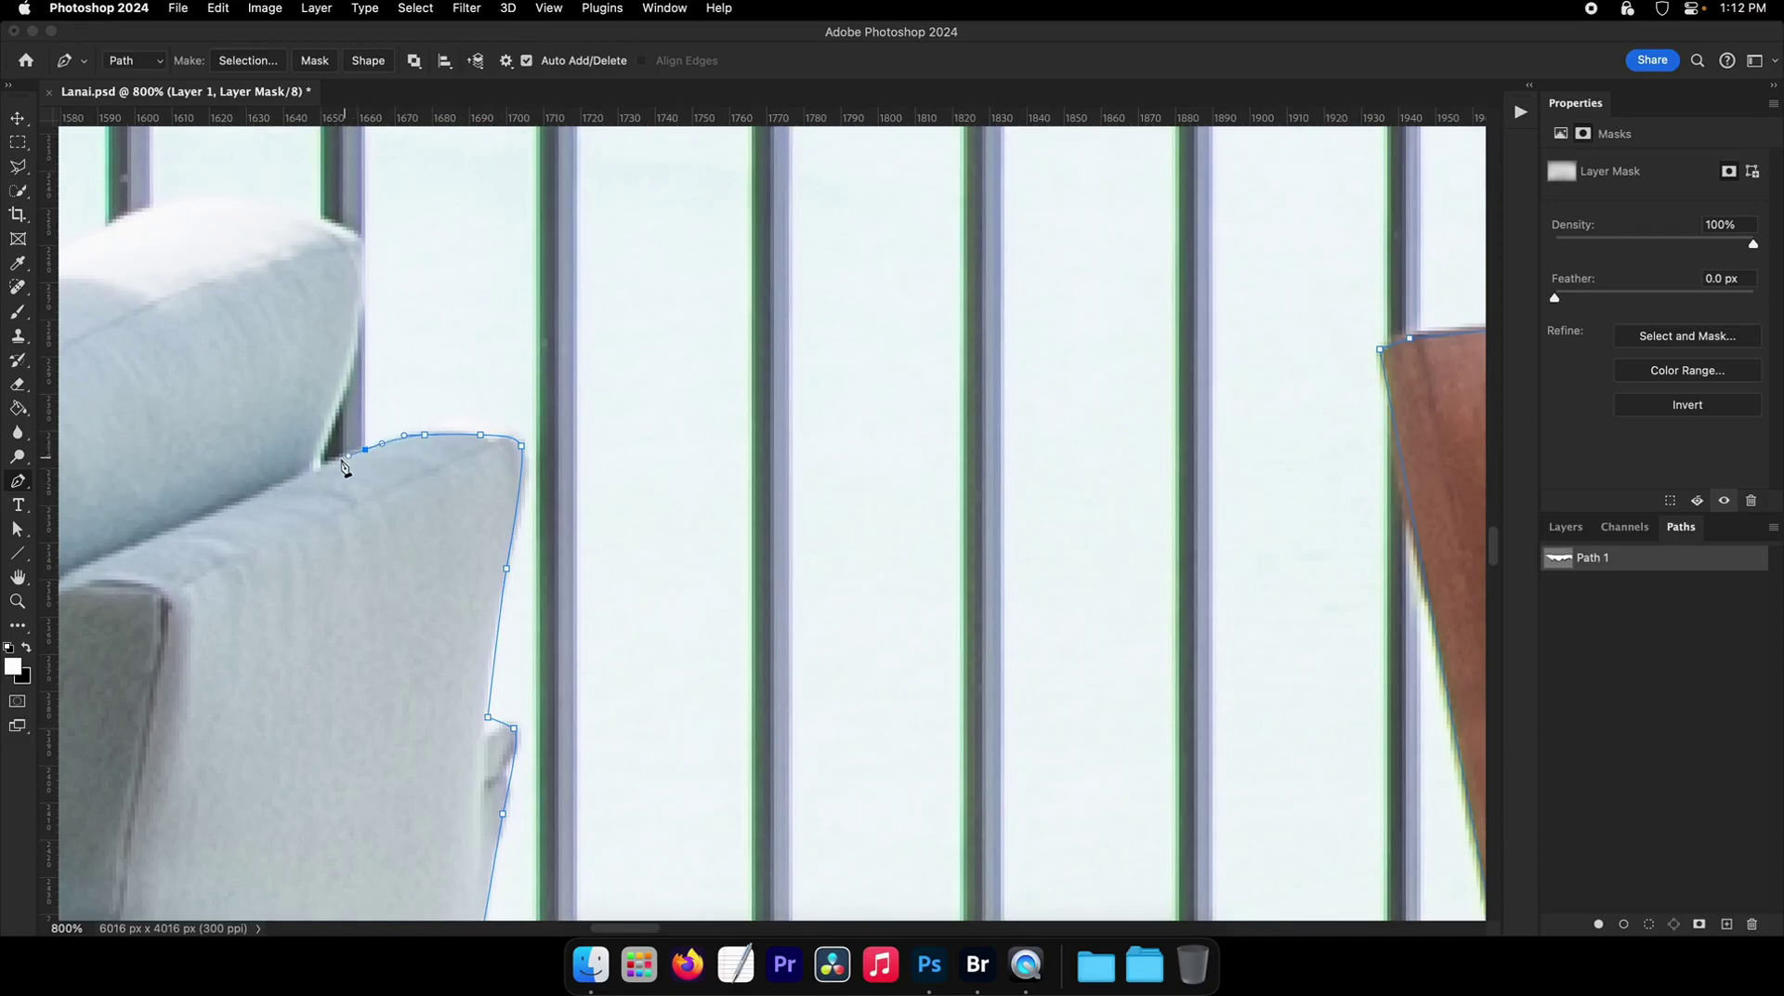
- Trace up and over the pale green back cushion, then down its far side to the pale sofa back behind it
scroll(324, 446, up, 4)
scroll(324, 446, left, 2)
drag(445, 388, 428, 372)
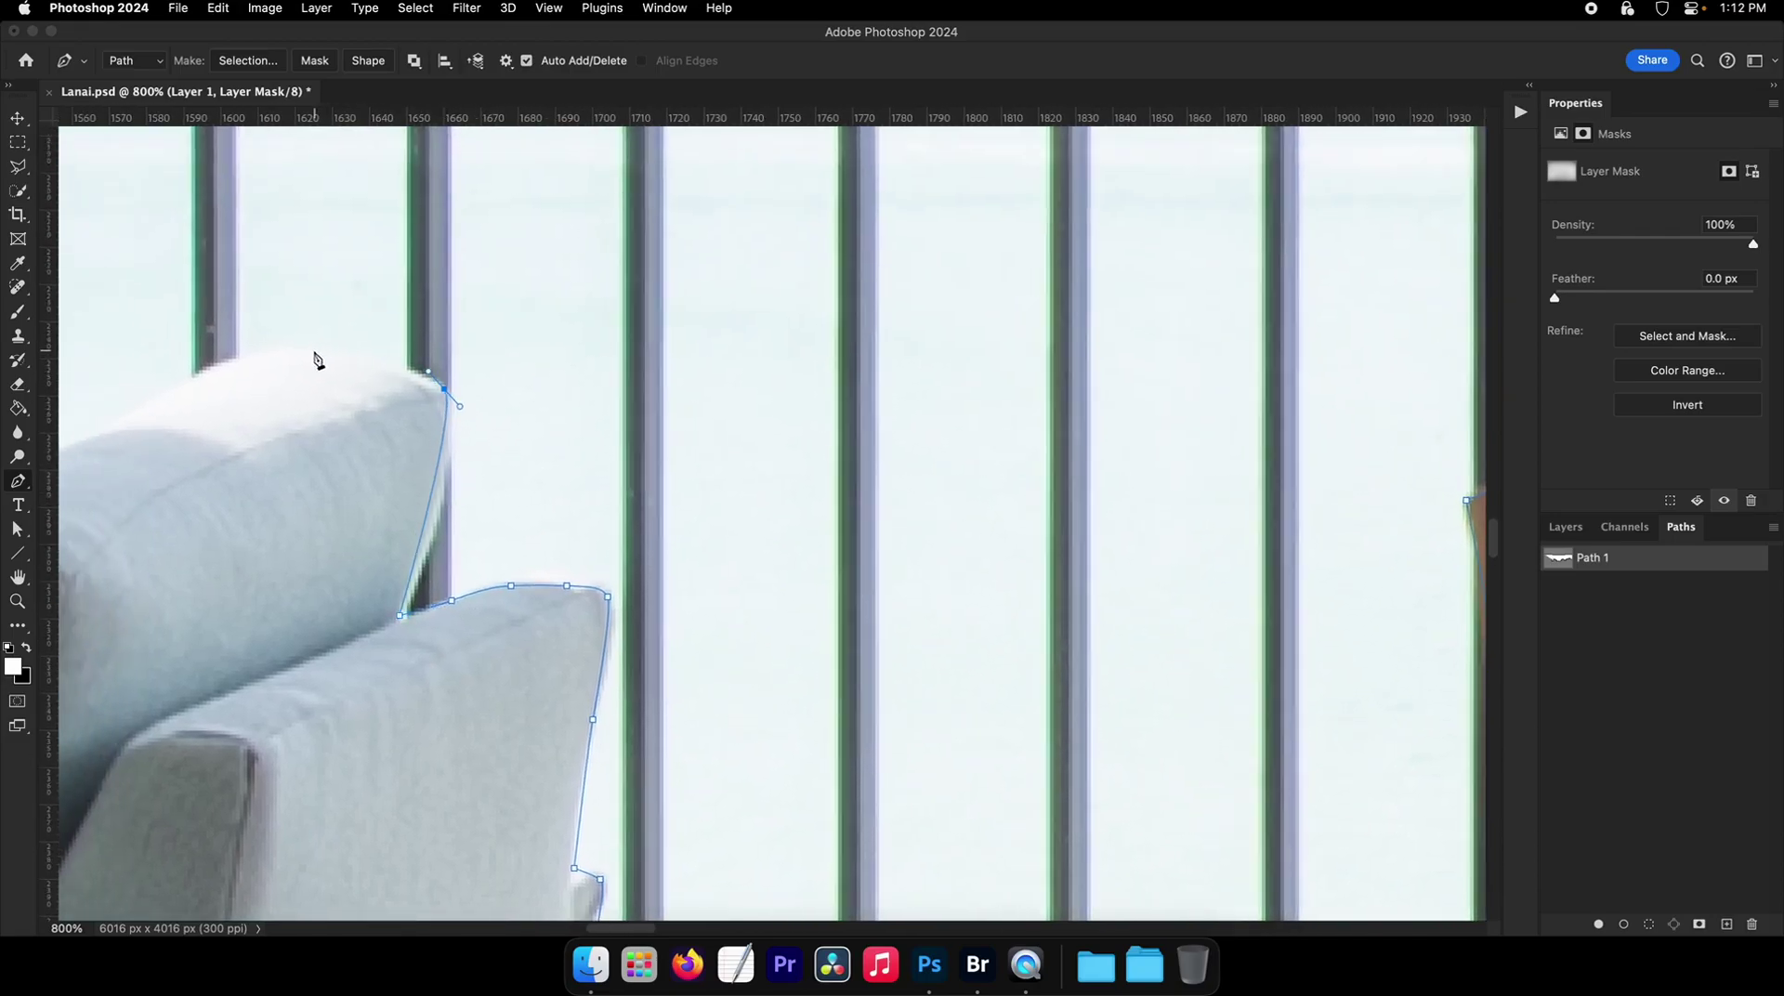
drag(300, 352, 265, 347)
drag(172, 393, 164, 395)
scroll(335, 385, left, 2)
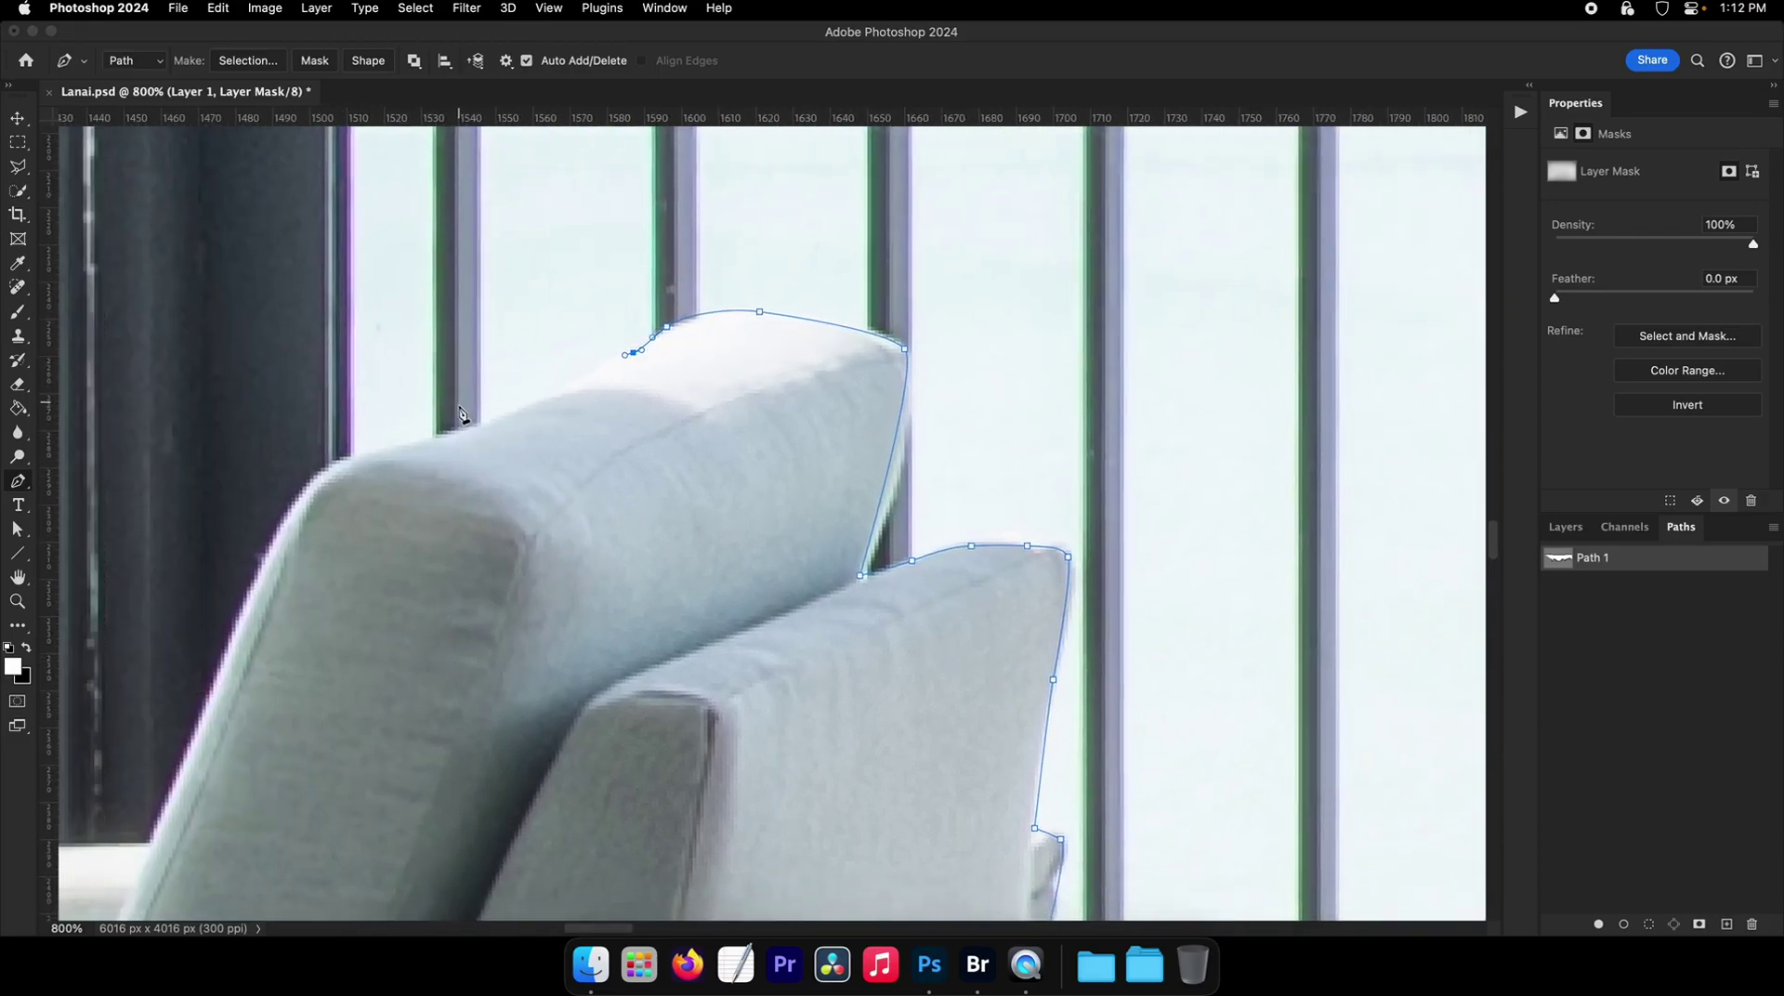
drag(418, 445, 498, 265)
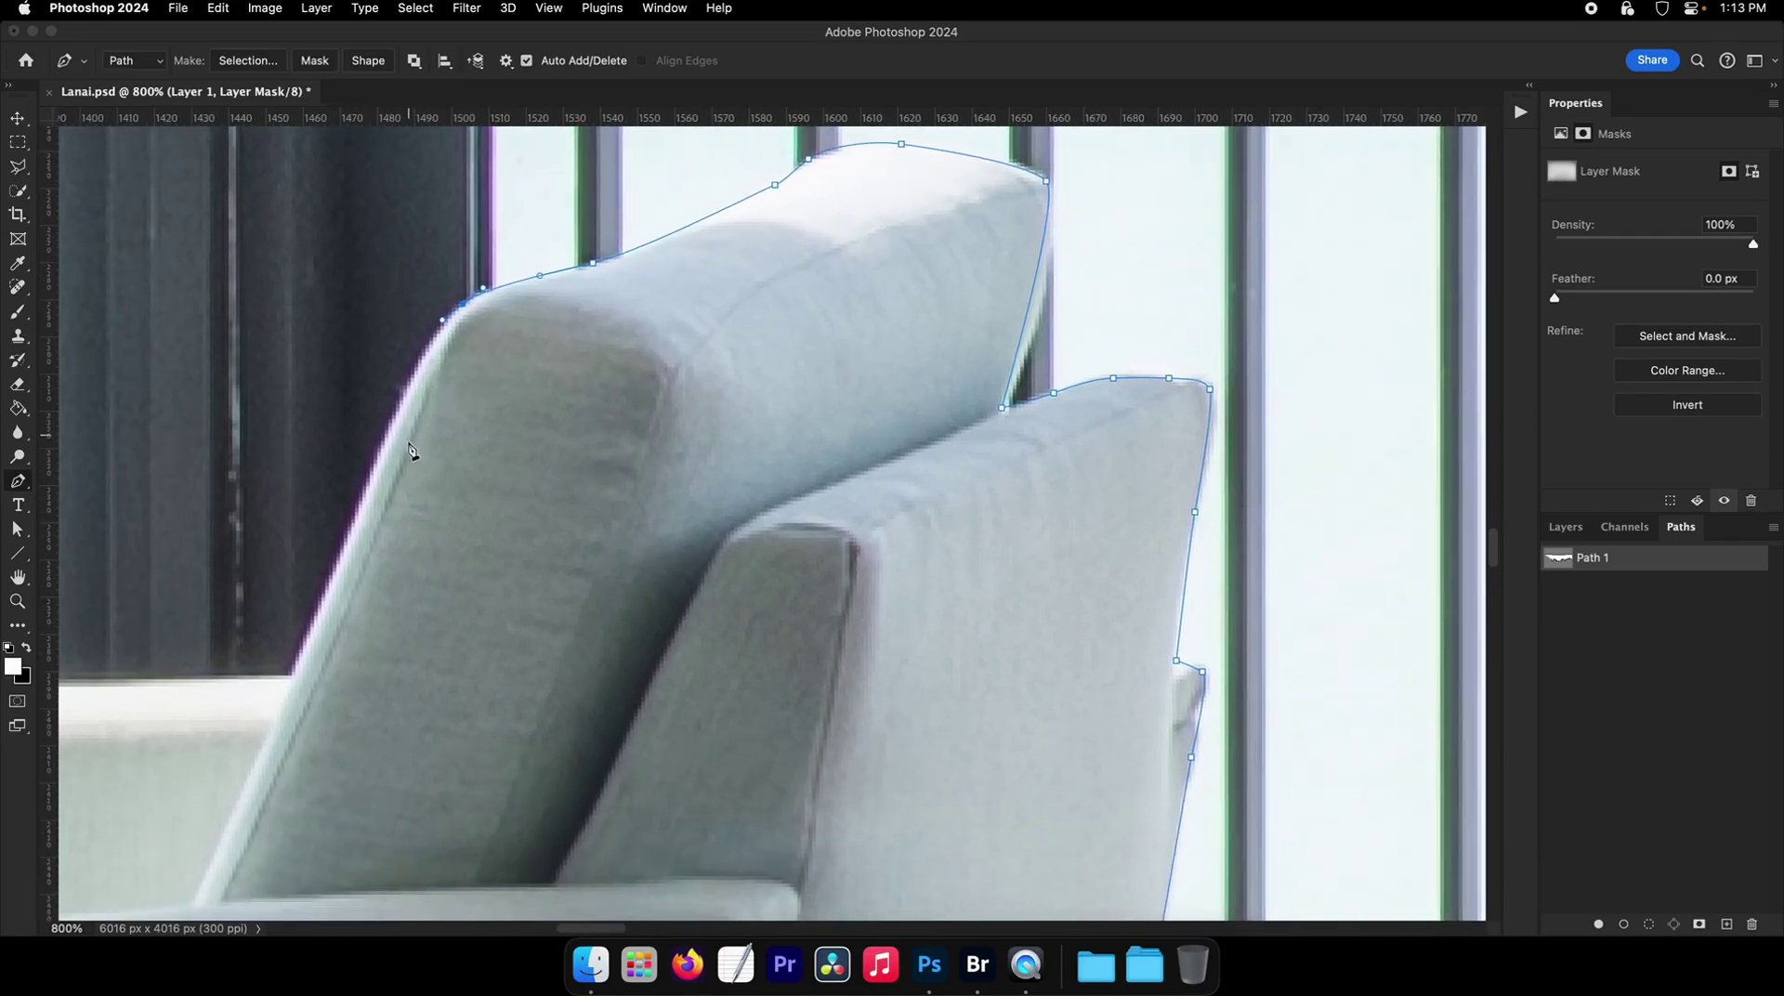
click(298, 676)
- Follow the sunlit top edge of the pale sofa back across the railing to the large white cushion
scroll(546, 621, left, 10)
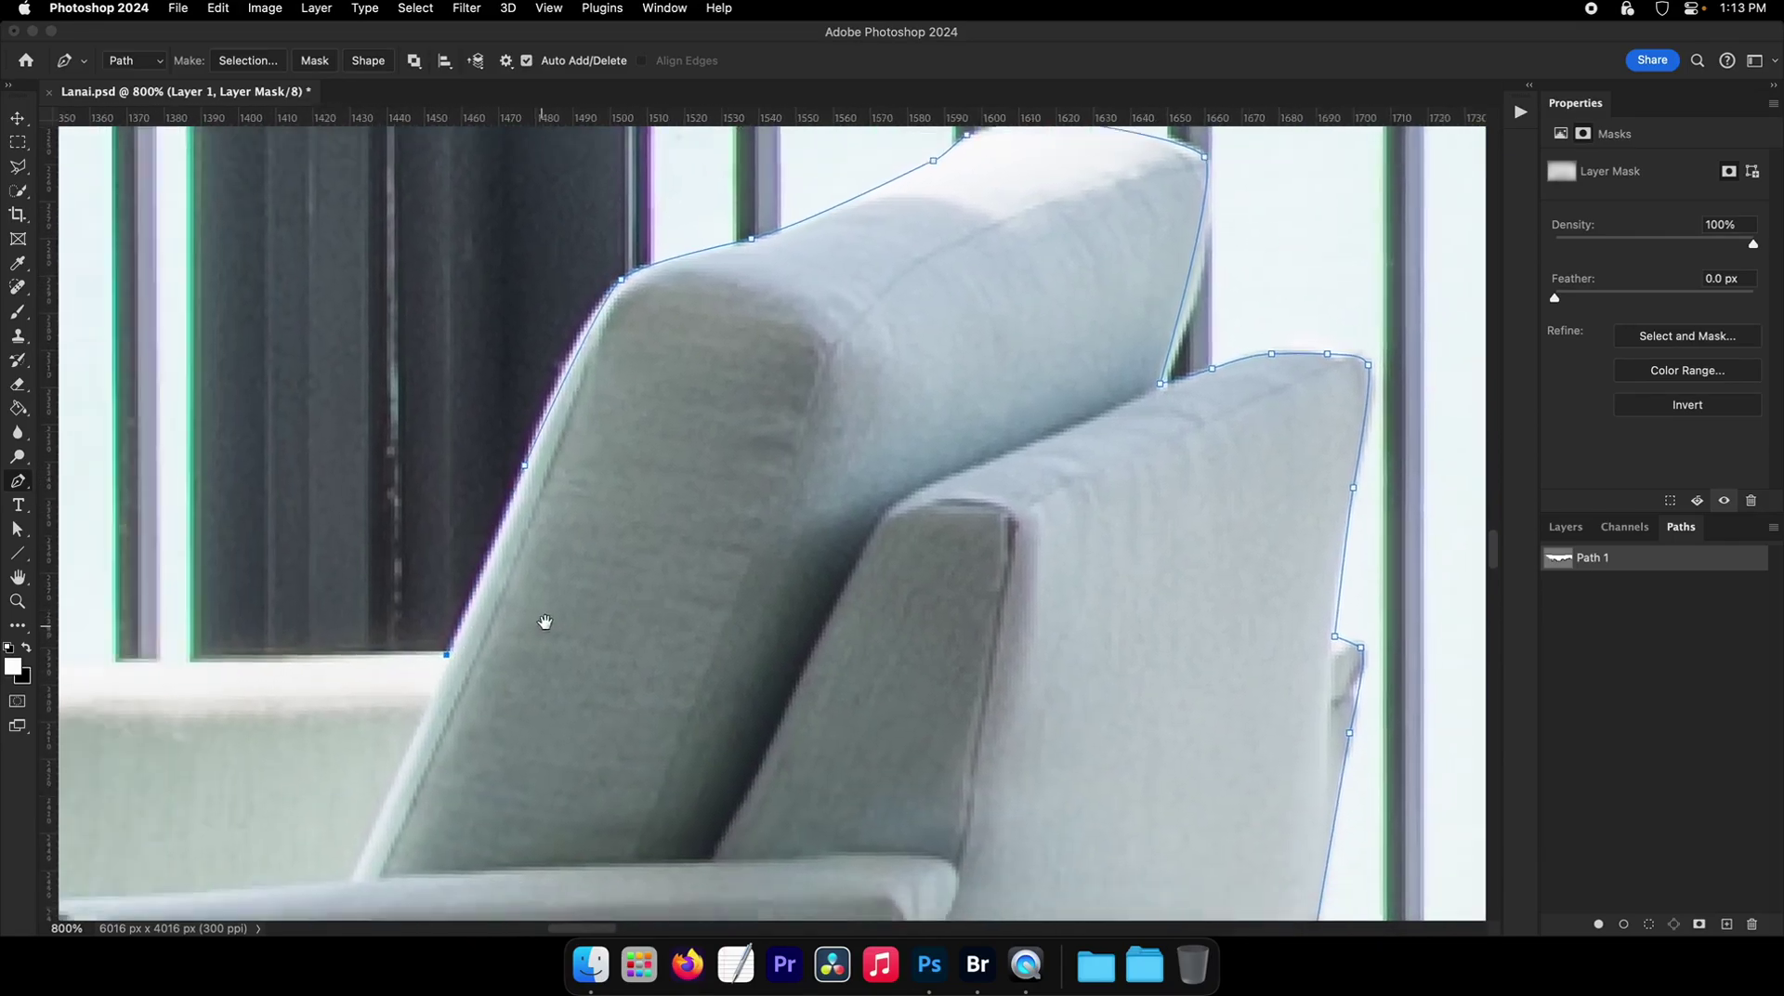
click(362, 603)
scroll(498, 597, left, 6)
click(437, 580)
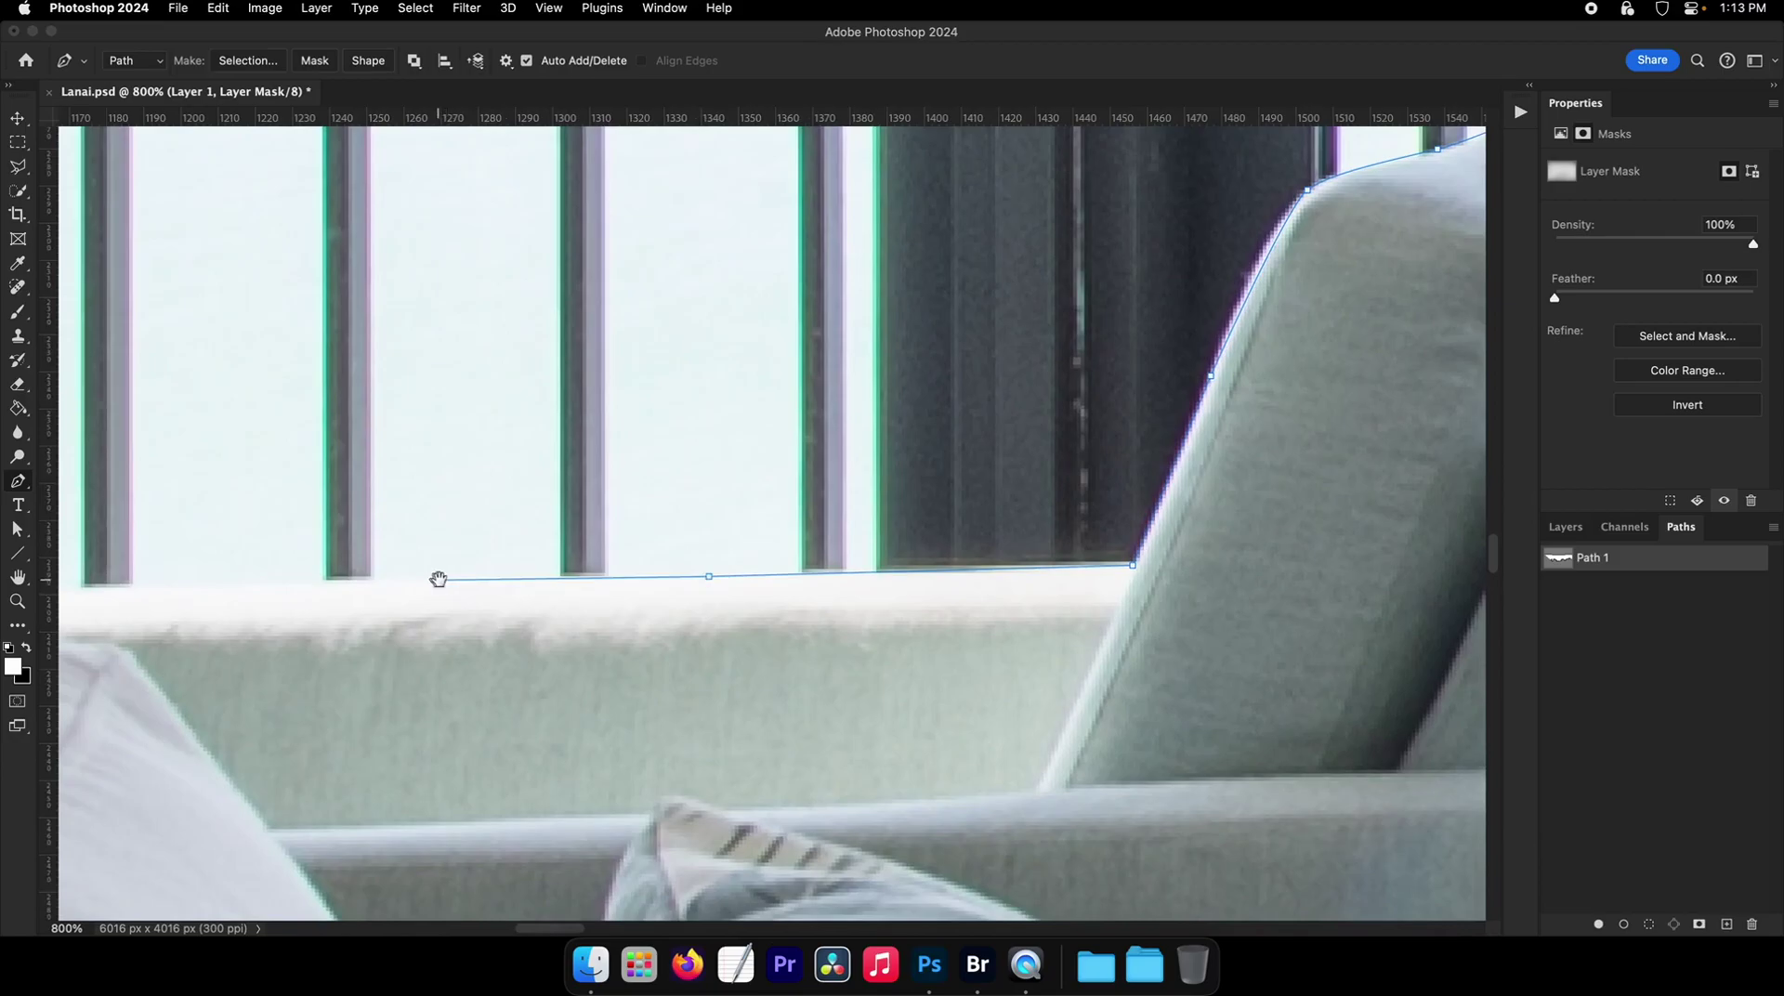
drag(187, 576, 566, 570)
drag(452, 584, 412, 595)
drag(261, 628, 574, 558)
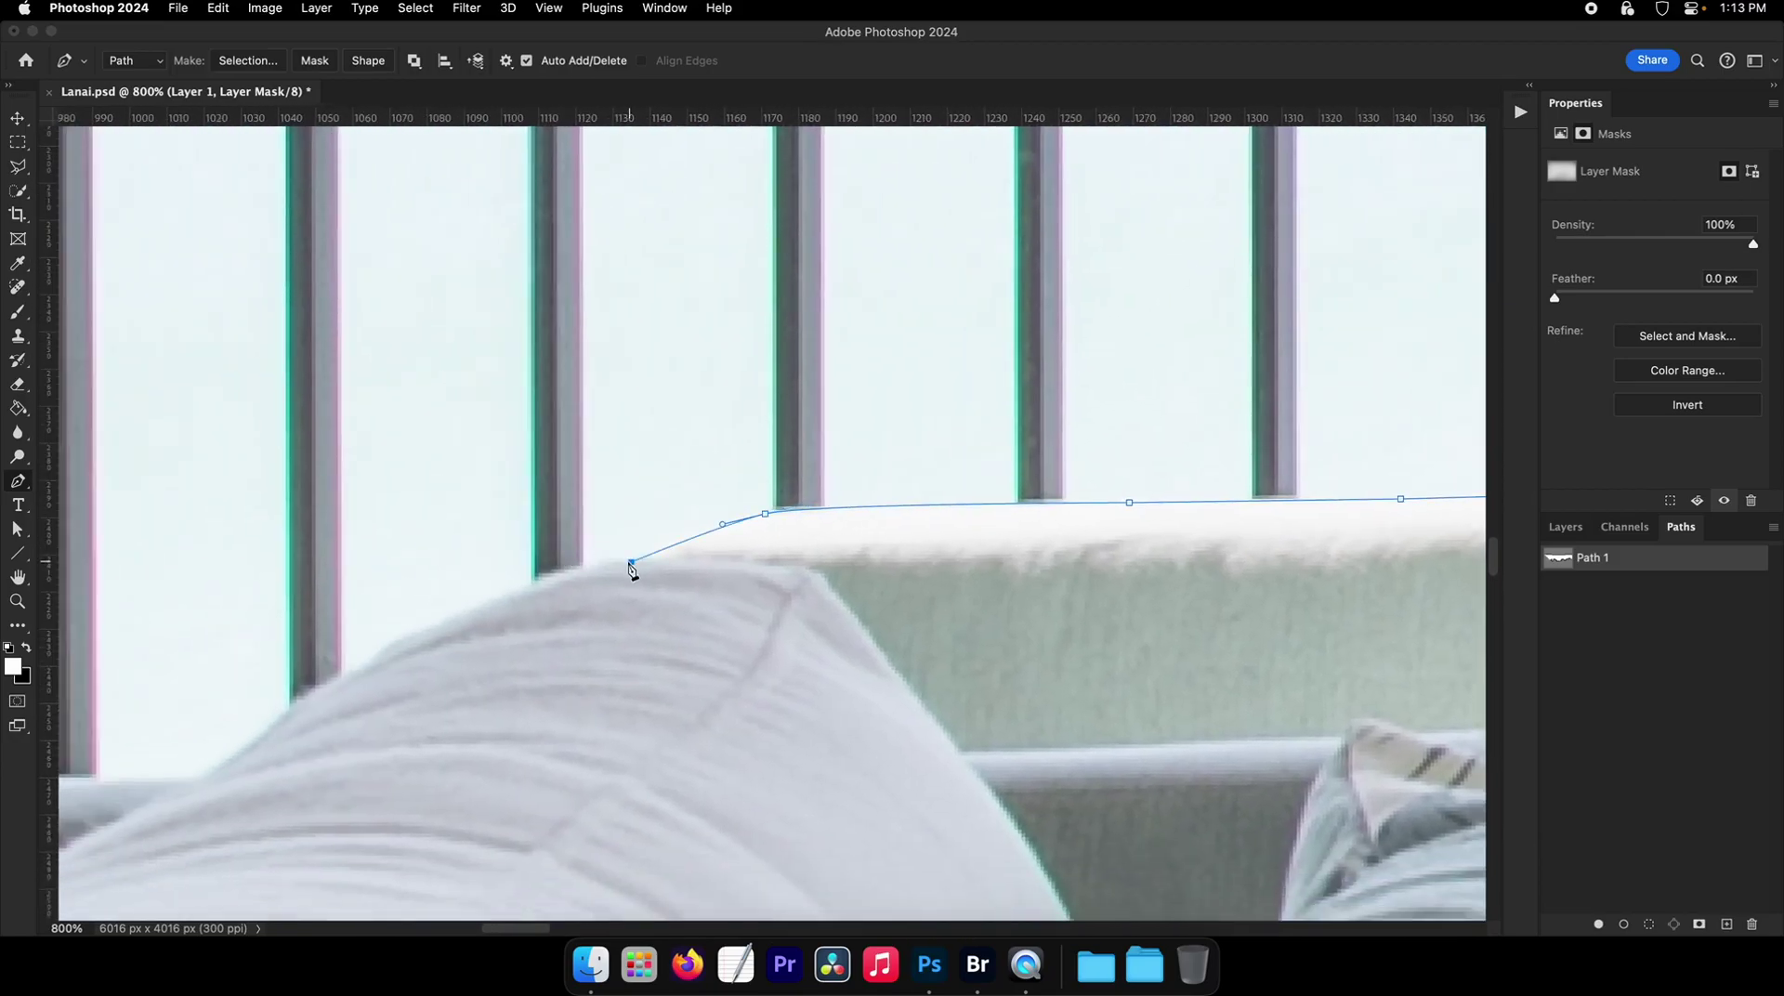
- Trace down the white cushion's sloping top edge to the grey armrest behind it, and save the document
drag(408, 633, 379, 650)
scroll(549, 611, left, 10)
scroll(548, 610, down, 4)
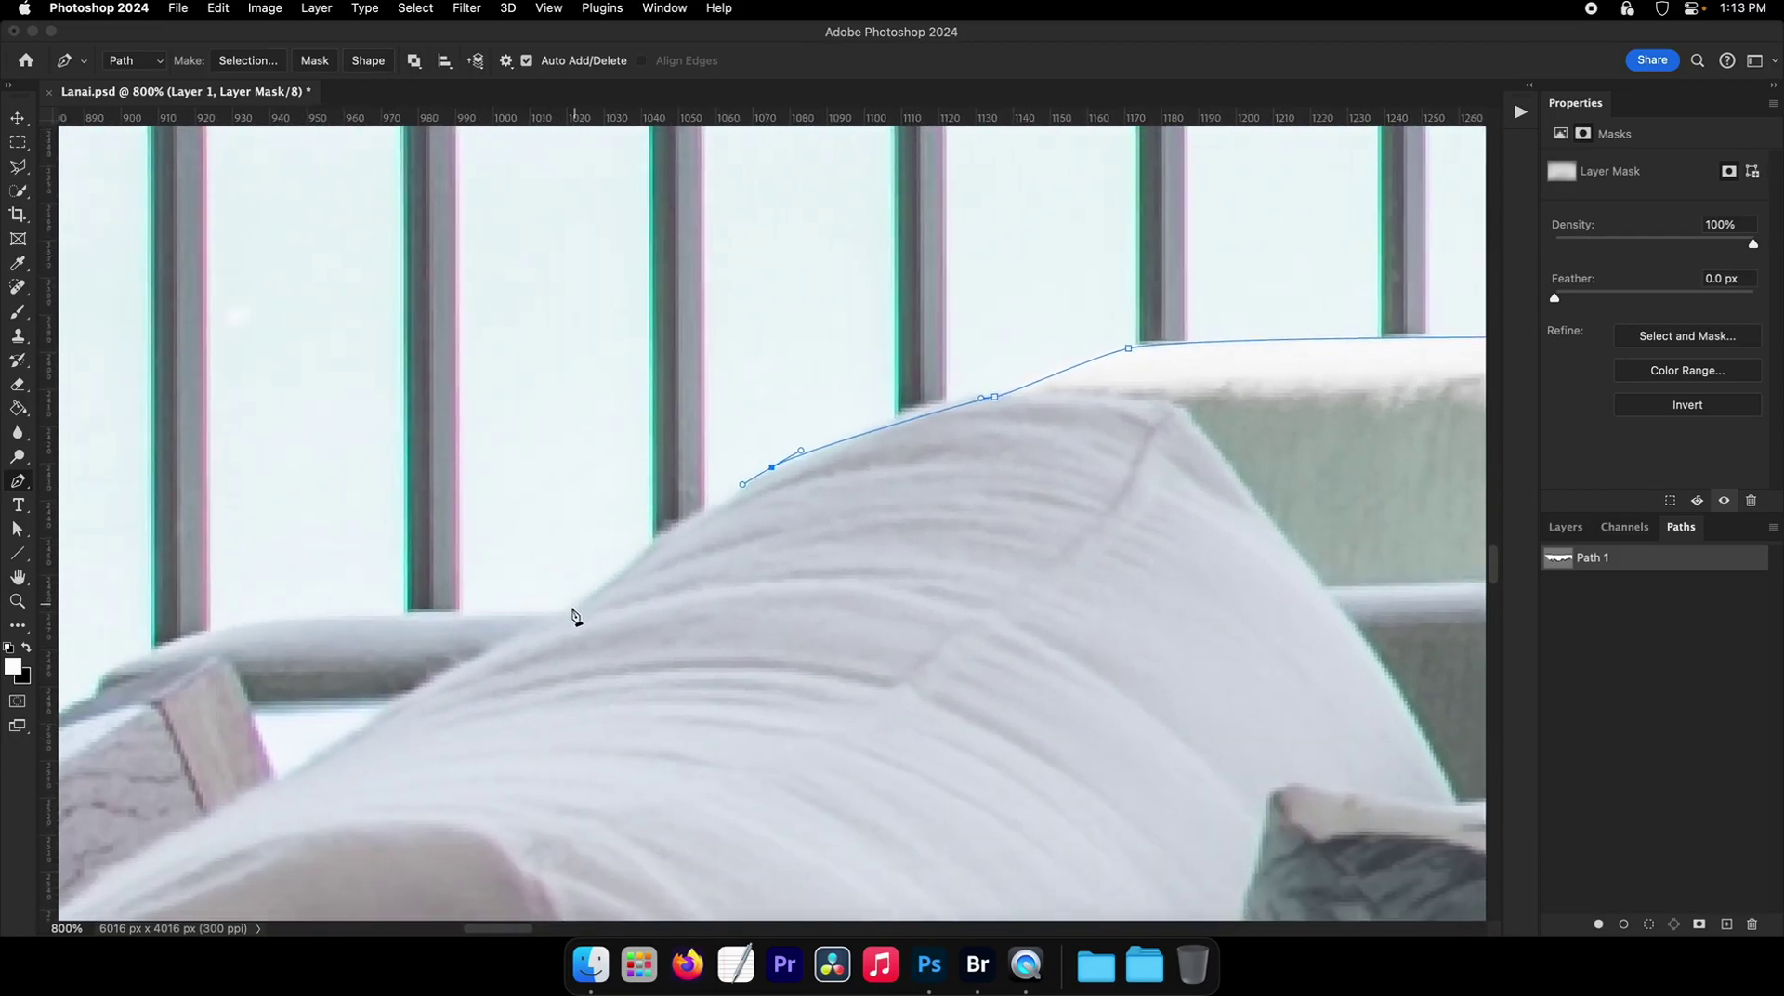
click(568, 613)
scroll(525, 611, down, 5)
scroll(534, 604, up, 4)
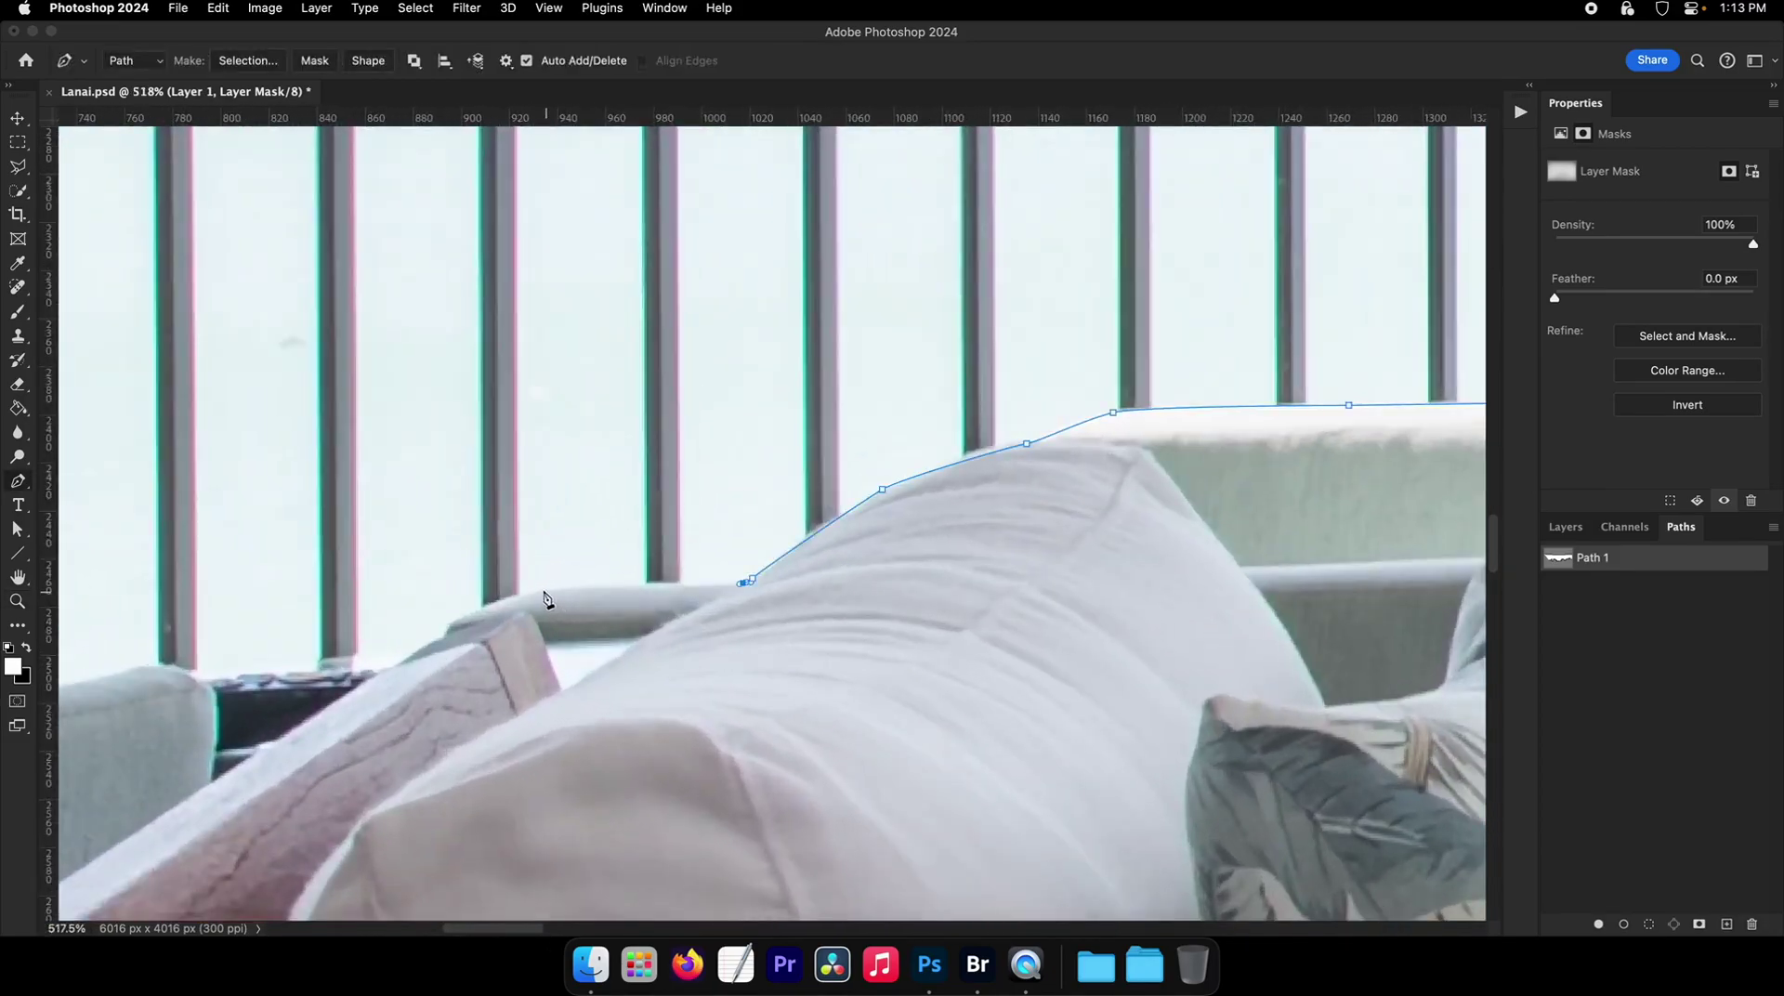
super+click(545, 592)
super+click(543, 592)
super+click(537, 593)
key(super+s)
- Outline the grey armrest's top and the wooden frame's upper edge, continuing around the corner of the grey sofa's arm
drag(516, 597, 474, 599)
super+click(500, 596)
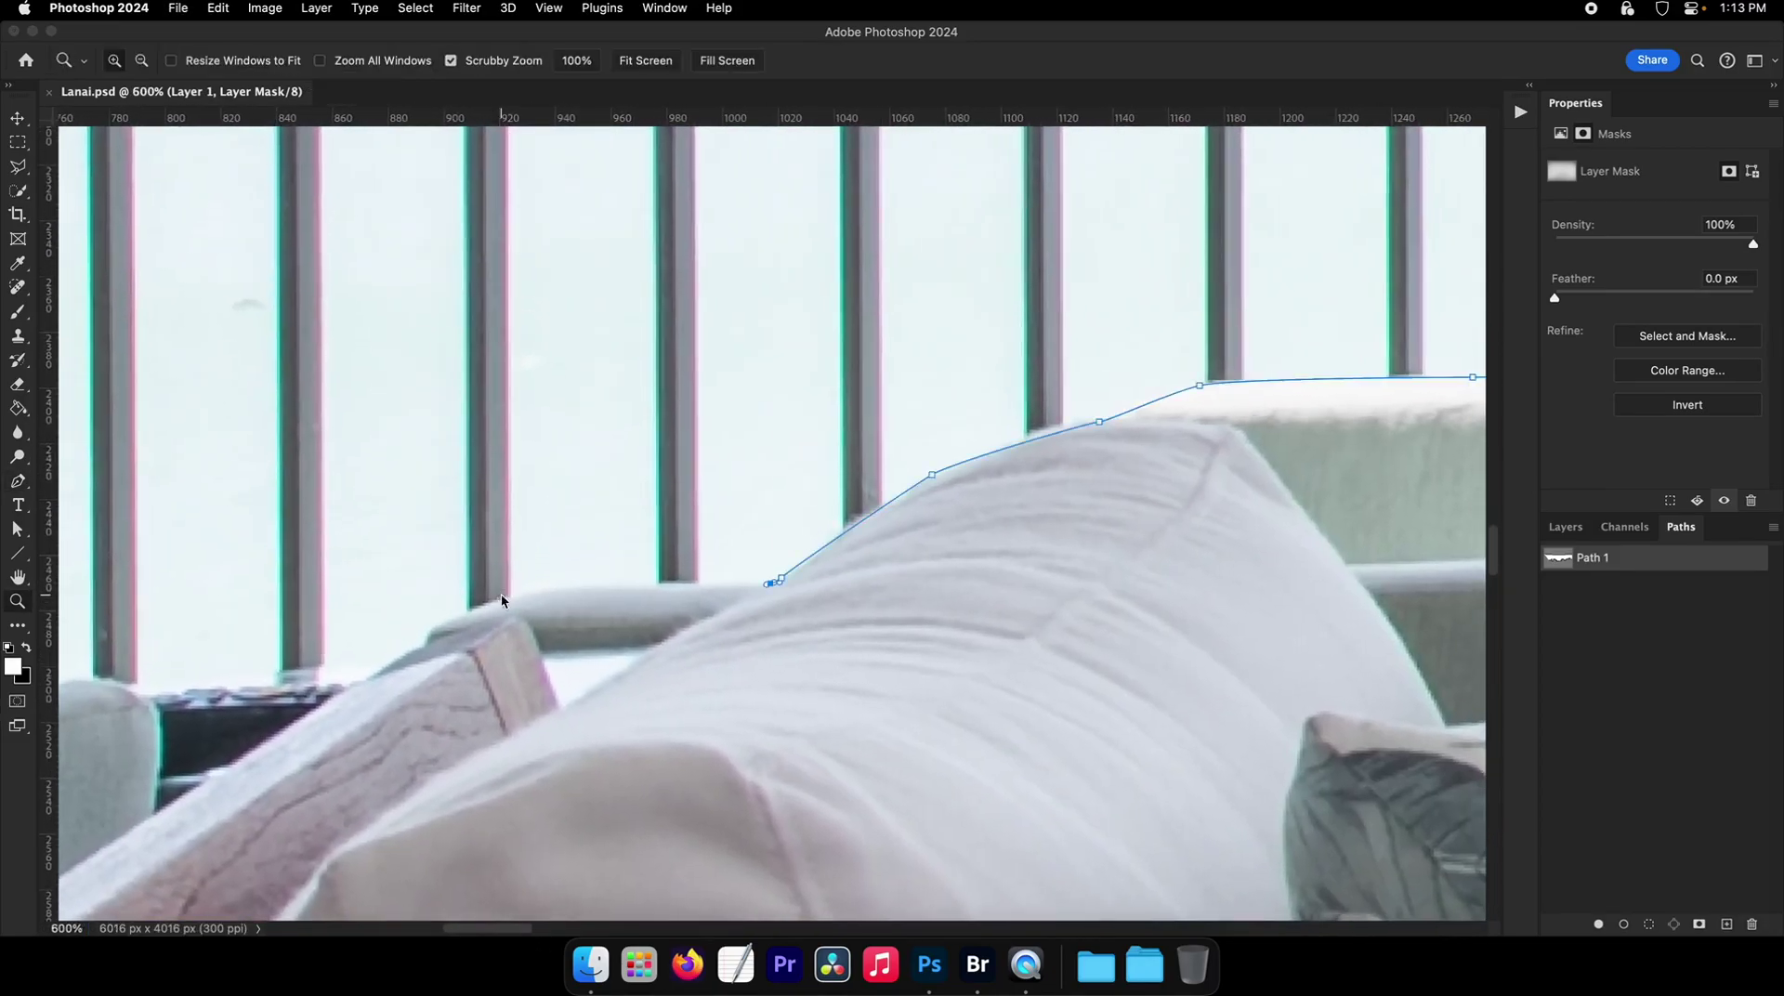
key(p)
scroll(507, 595, up, 1)
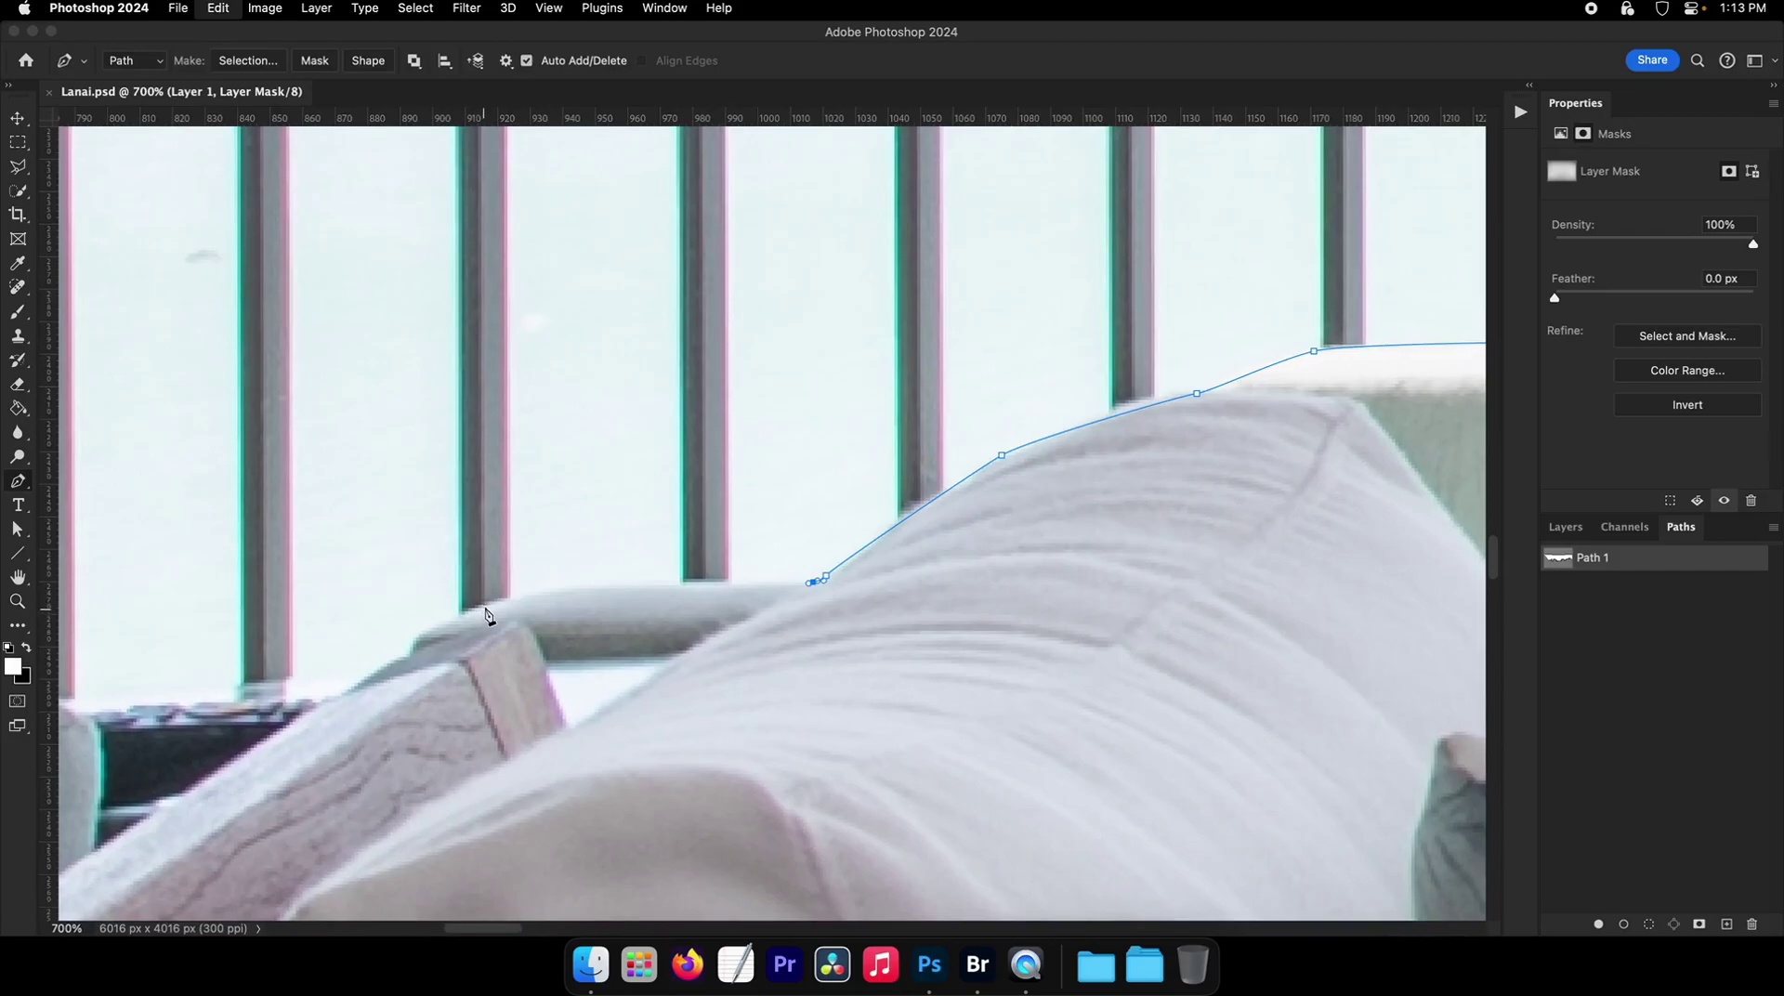
drag(484, 605, 407, 651)
click(397, 661)
drag(399, 697, 483, 667)
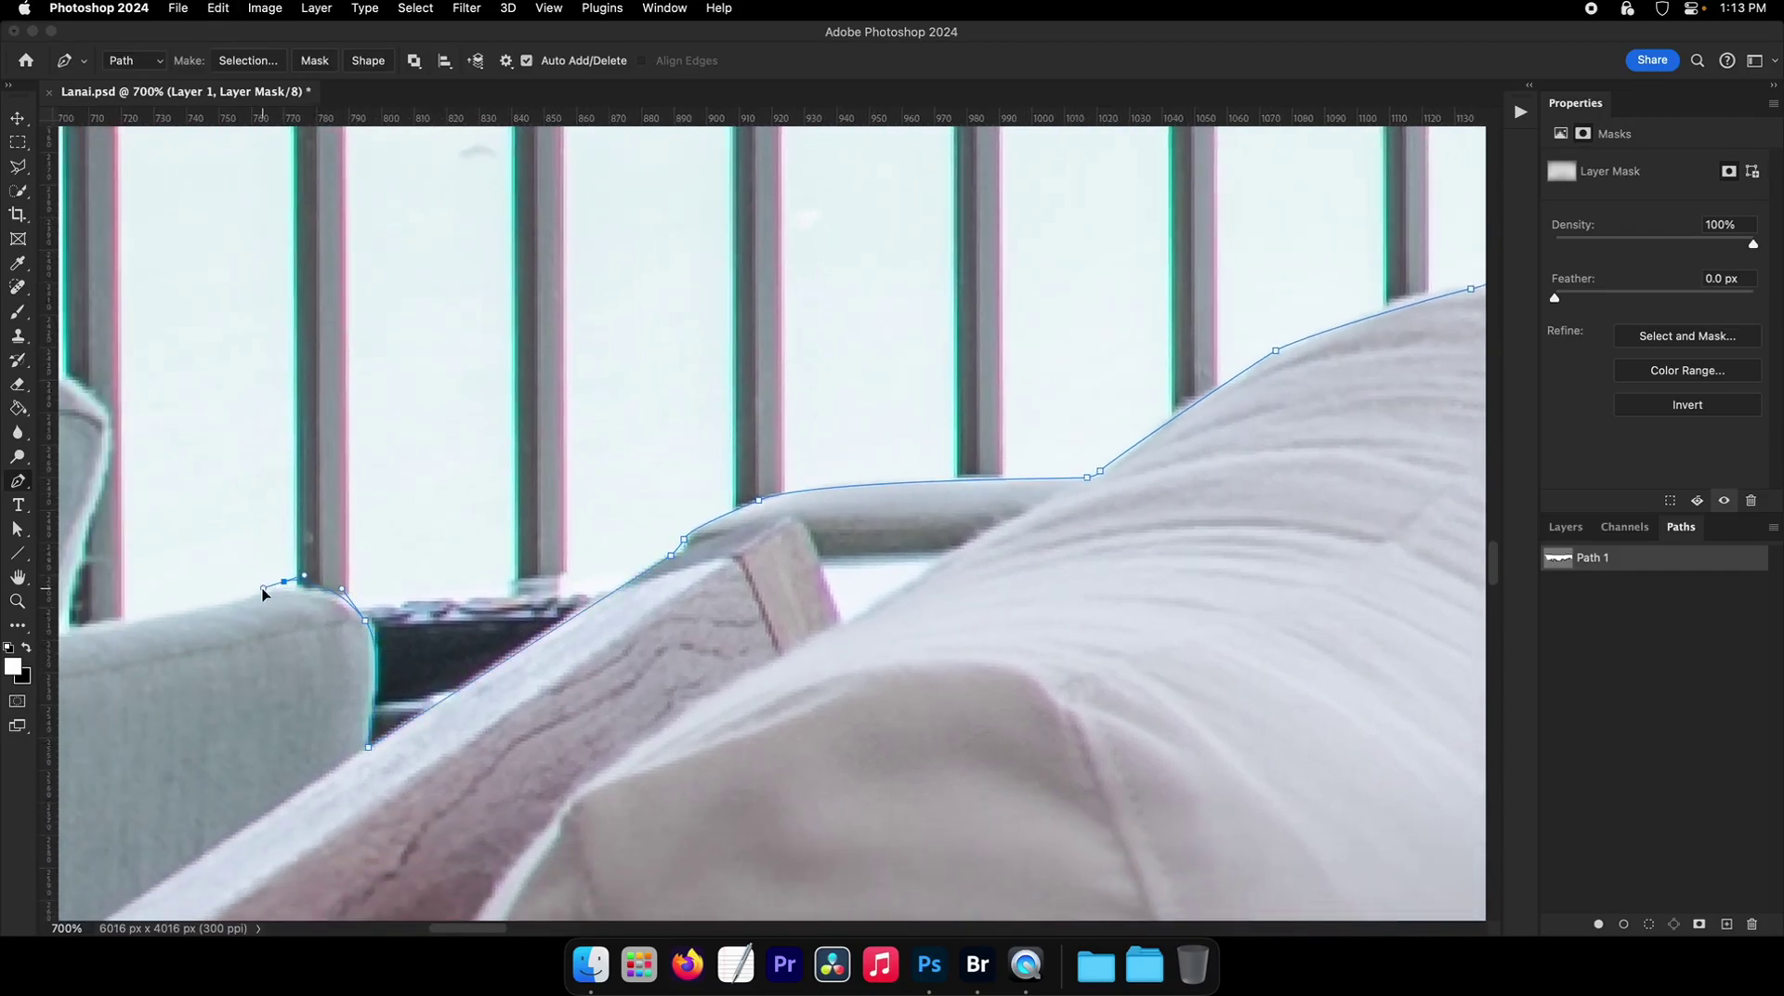
- Follow the grey sofa arm's top edge, then go up and around the upper corner of the sofa's back
scroll(259, 597, left, 5)
scroll(259, 597, up, 1)
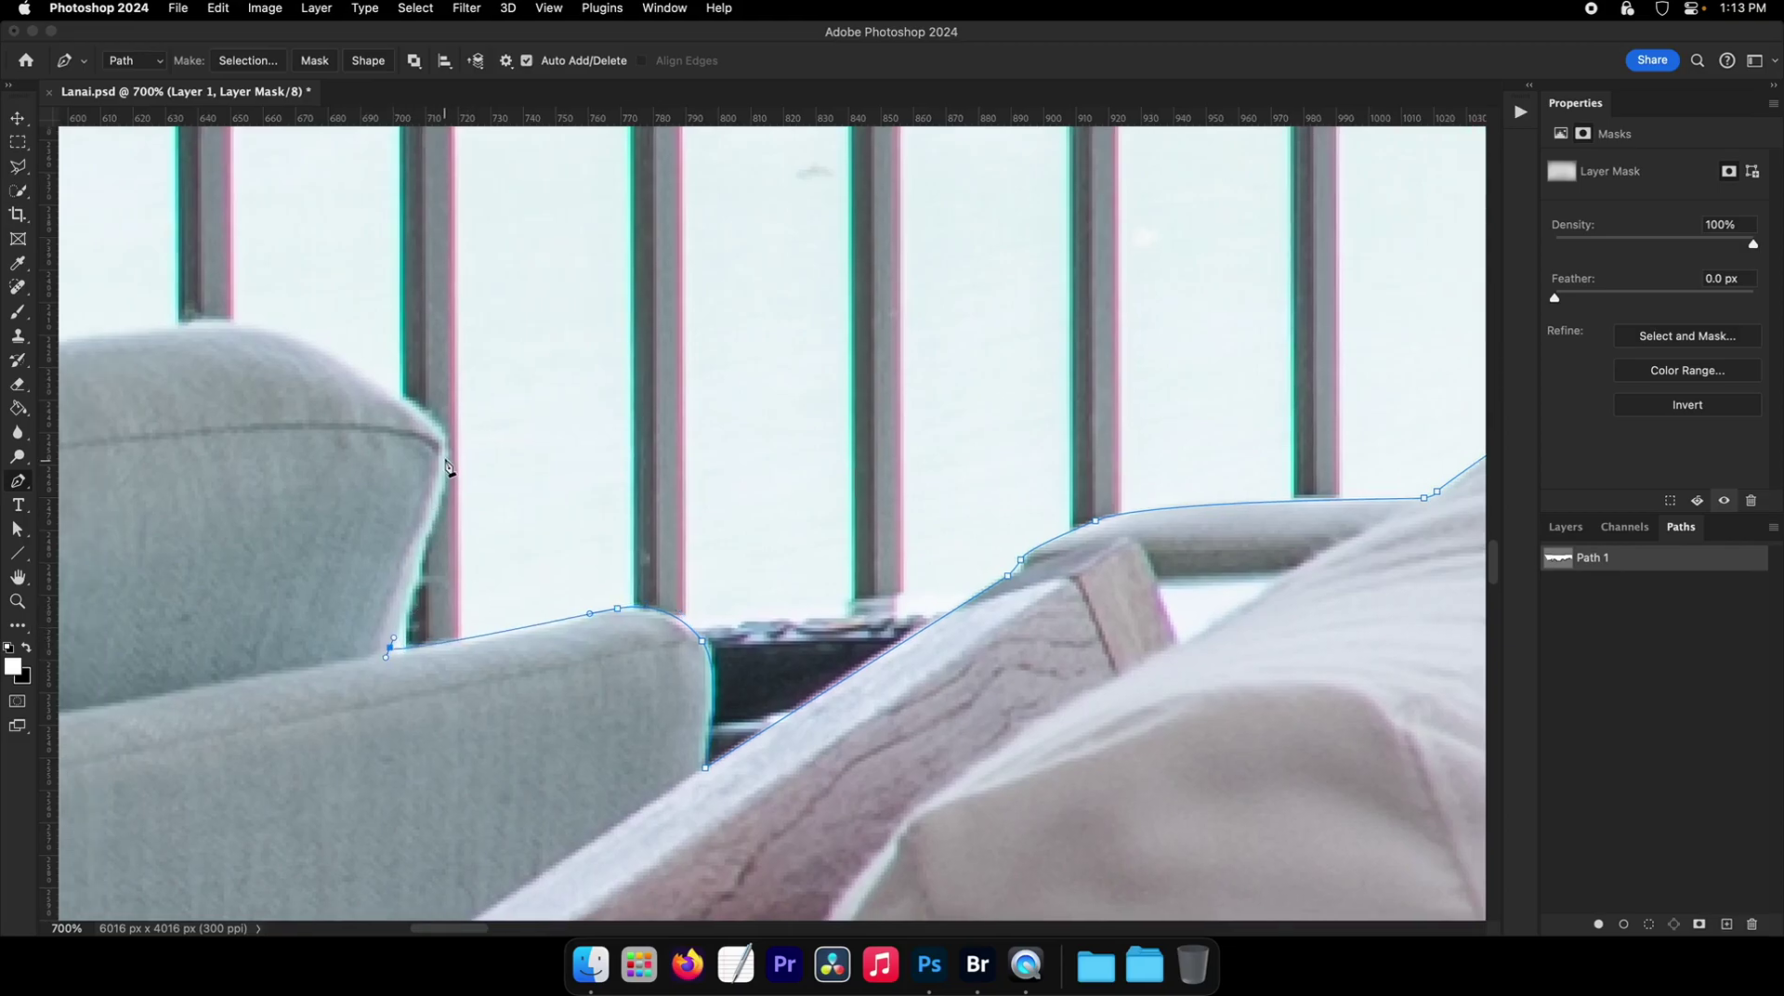
drag(240, 323, 209, 322)
drag(210, 322, 797, 469)
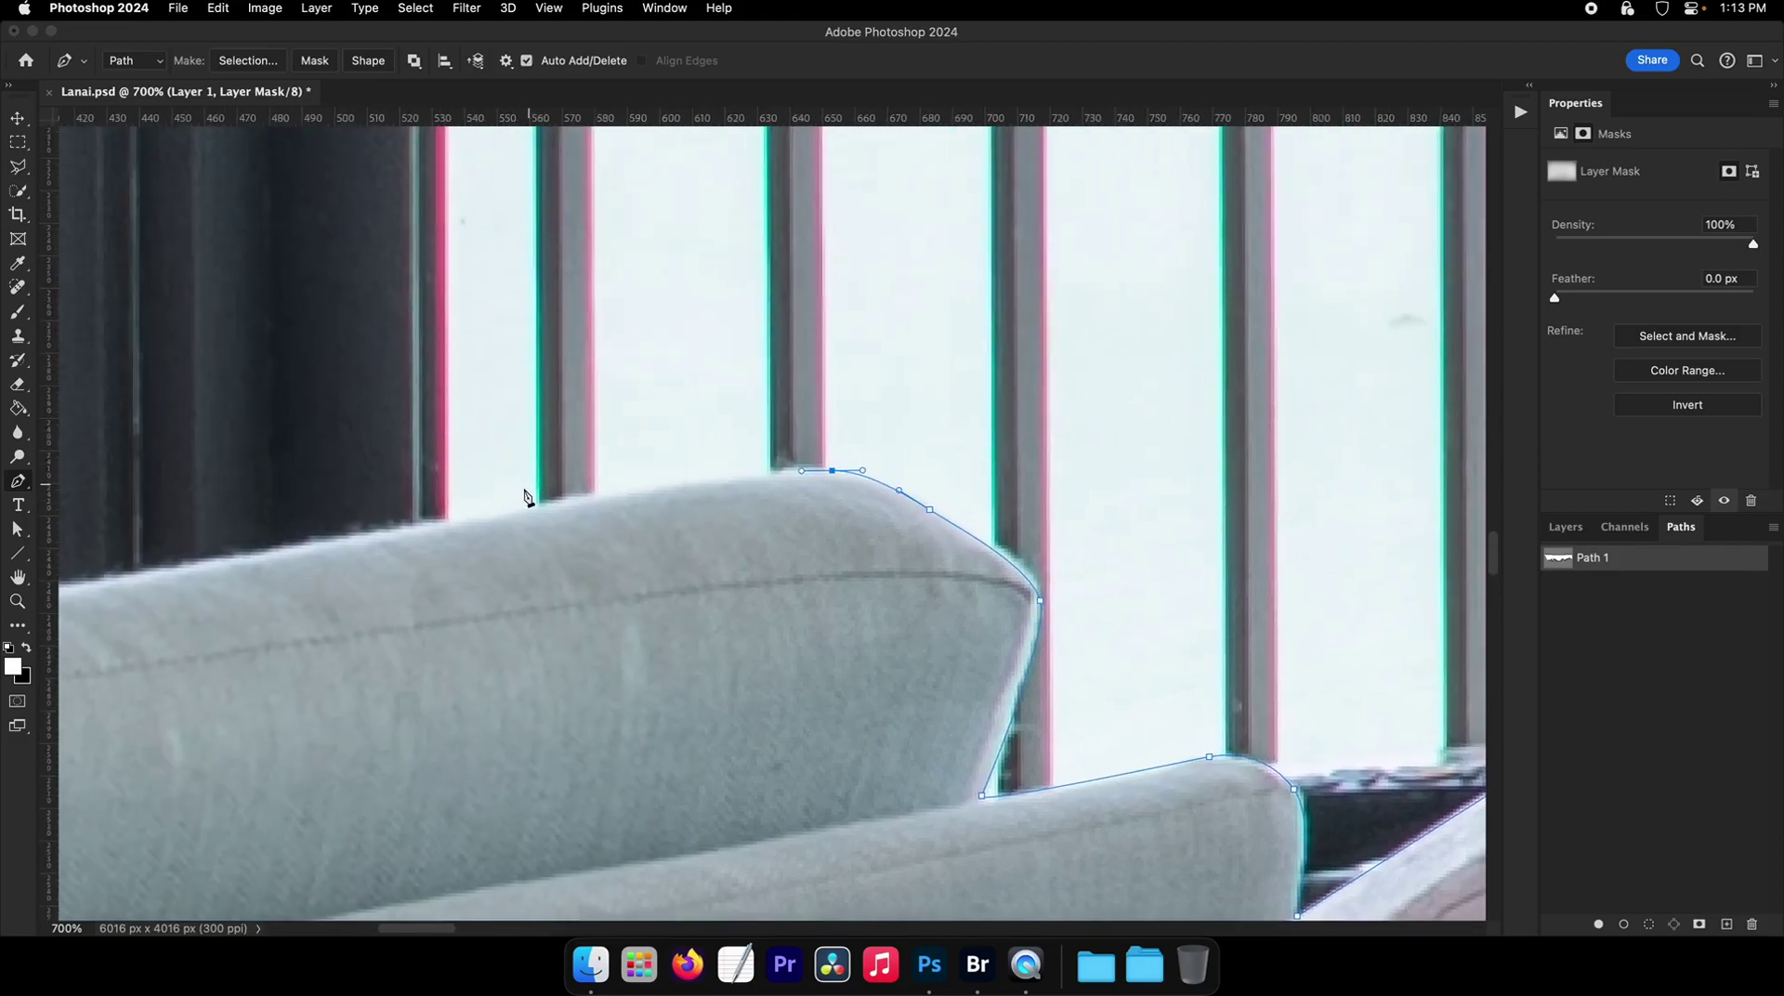
- Trace the long top edge of the grey sofa's back past the dark window post and the railing bars
click(512, 508)
drag(512, 508, 894, 481)
click(550, 538)
drag(550, 539, 772, 502)
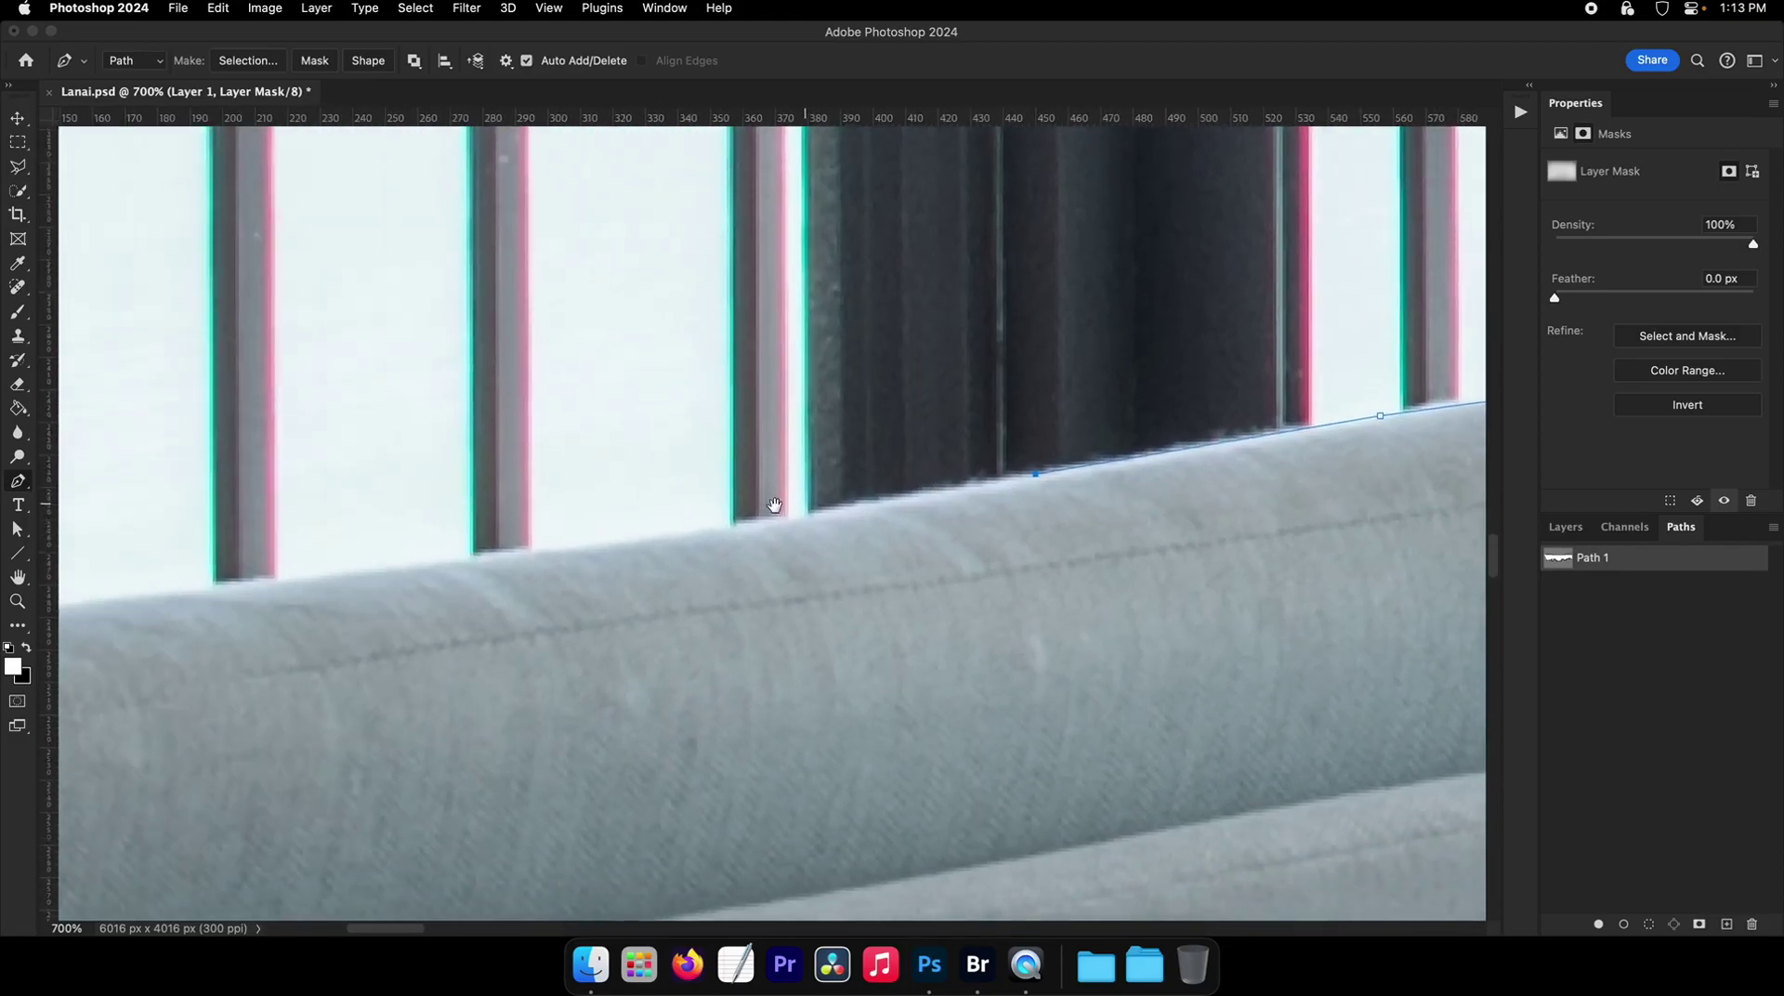
drag(625, 538, 588, 539)
drag(588, 539, 788, 510)
scroll(787, 509, left, 4)
click(550, 525)
scroll(595, 525, left, 7)
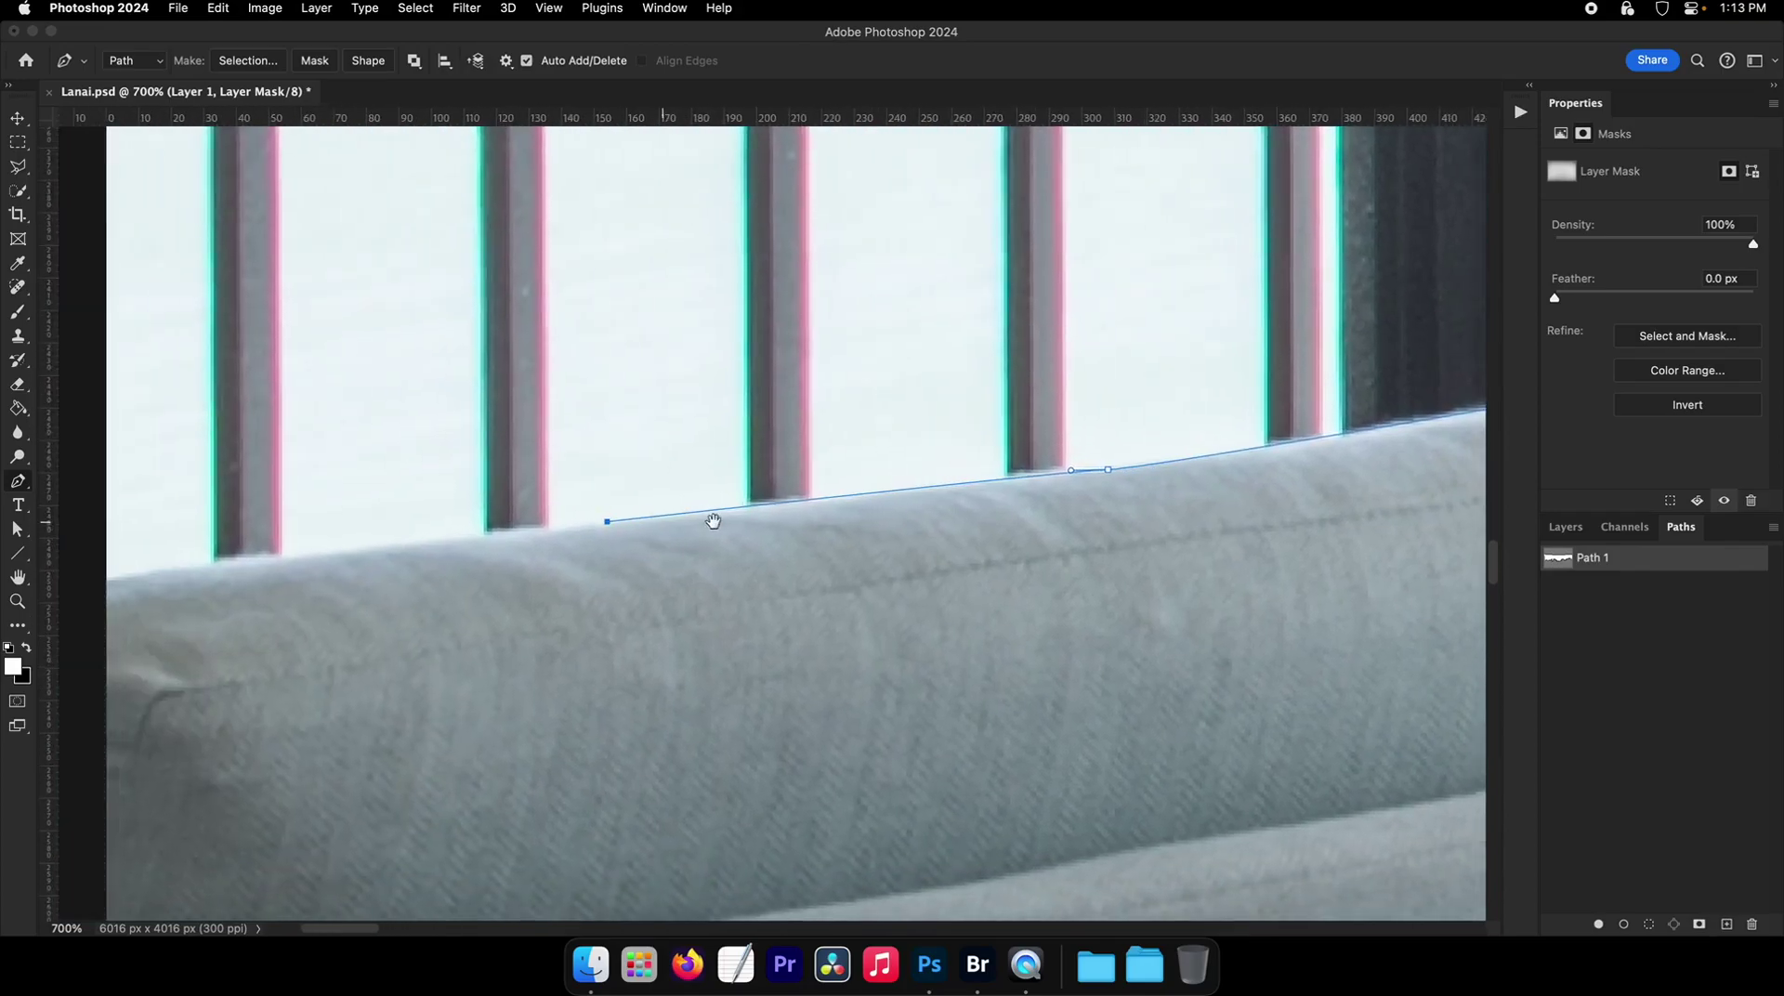
- Extend the path beyond the image's left edge and close it at its starting point under the ceiling beam
click(461, 583)
scroll(458, 587, down, 5)
scroll(450, 518, up, 15)
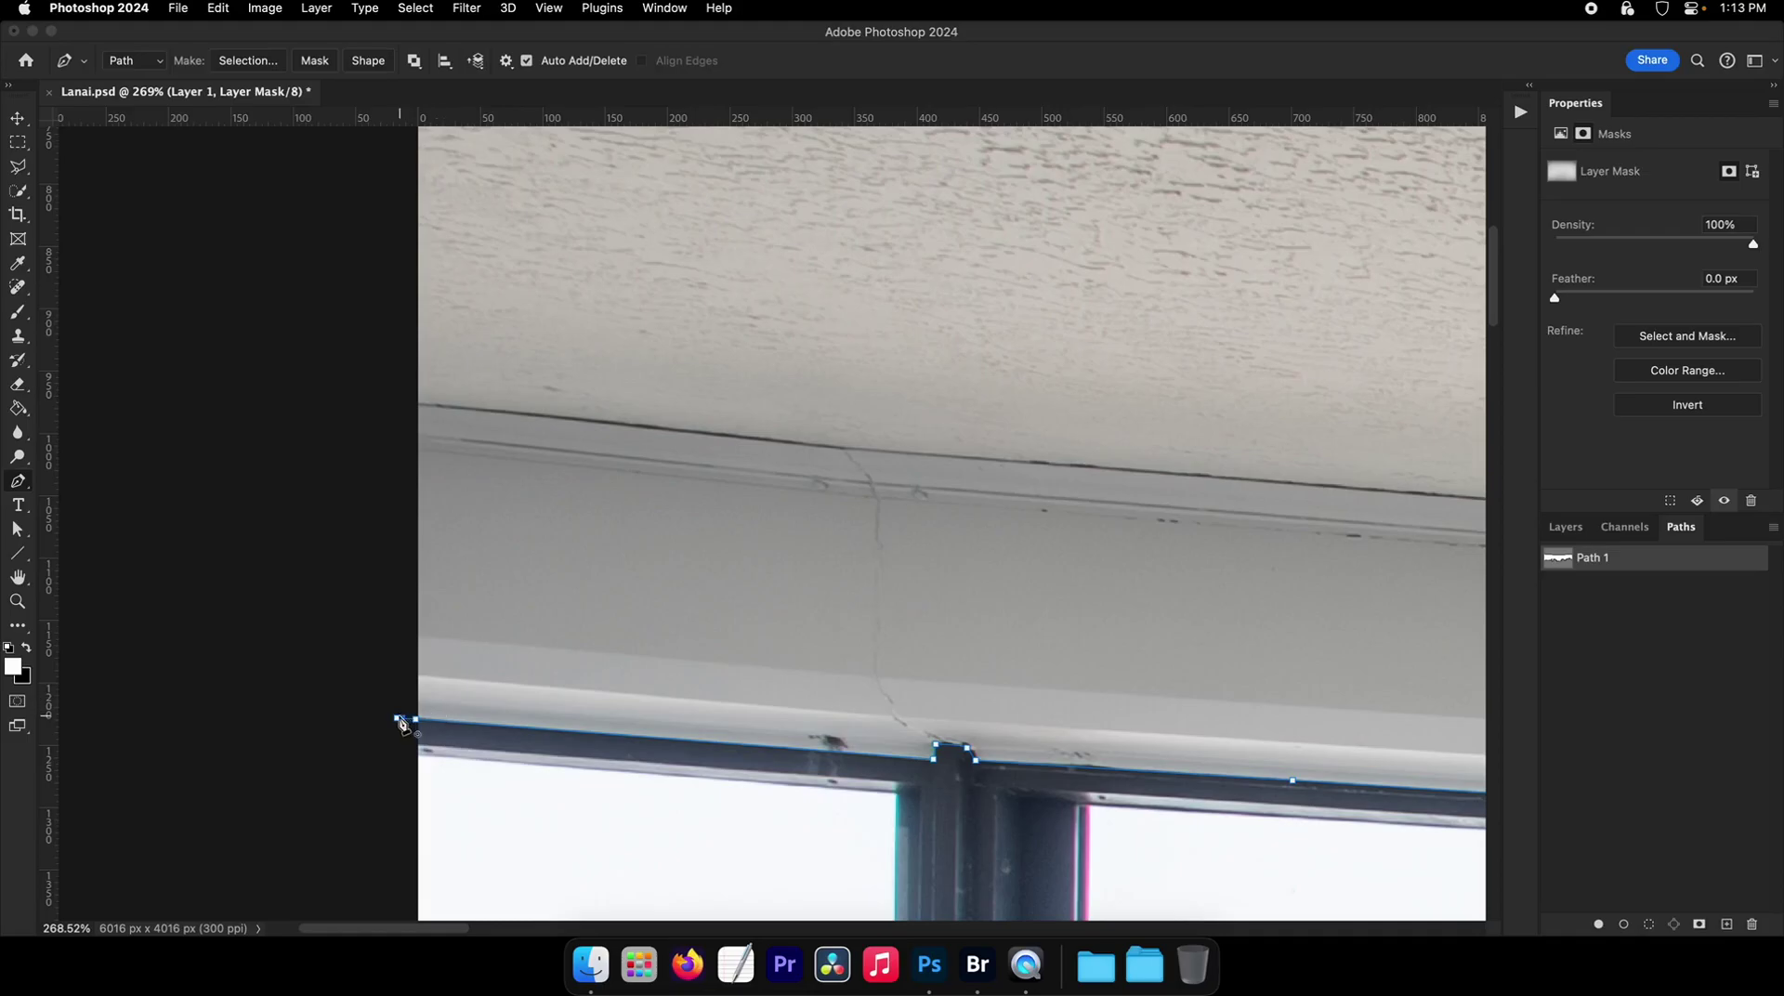
click(401, 722)
scroll(562, 529, down, 5)
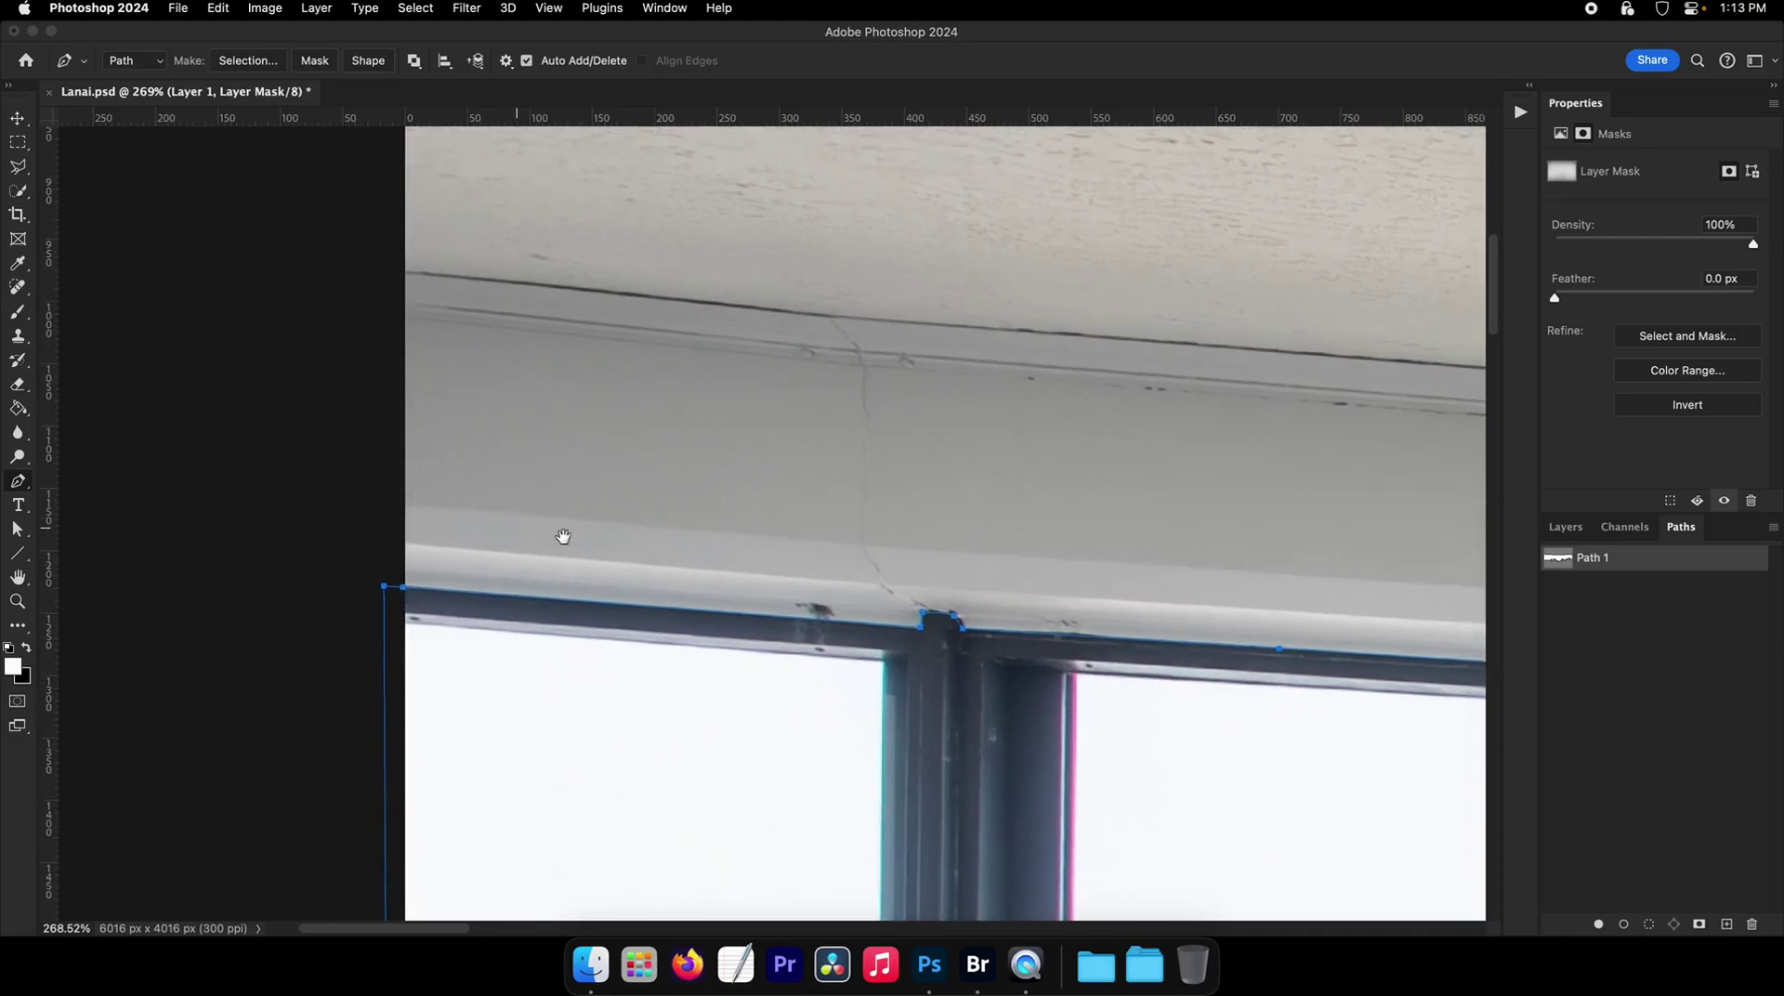
- Show Layer 2 with the darker sky exposure and make it the active layer
click(1560, 526)
click(1554, 644)
click(1621, 646)
- Nudge Layer 2 into alignment with the layers below at the top of a window post, comparing by toggling its visibility
drag(1174, 565, 988, 243)
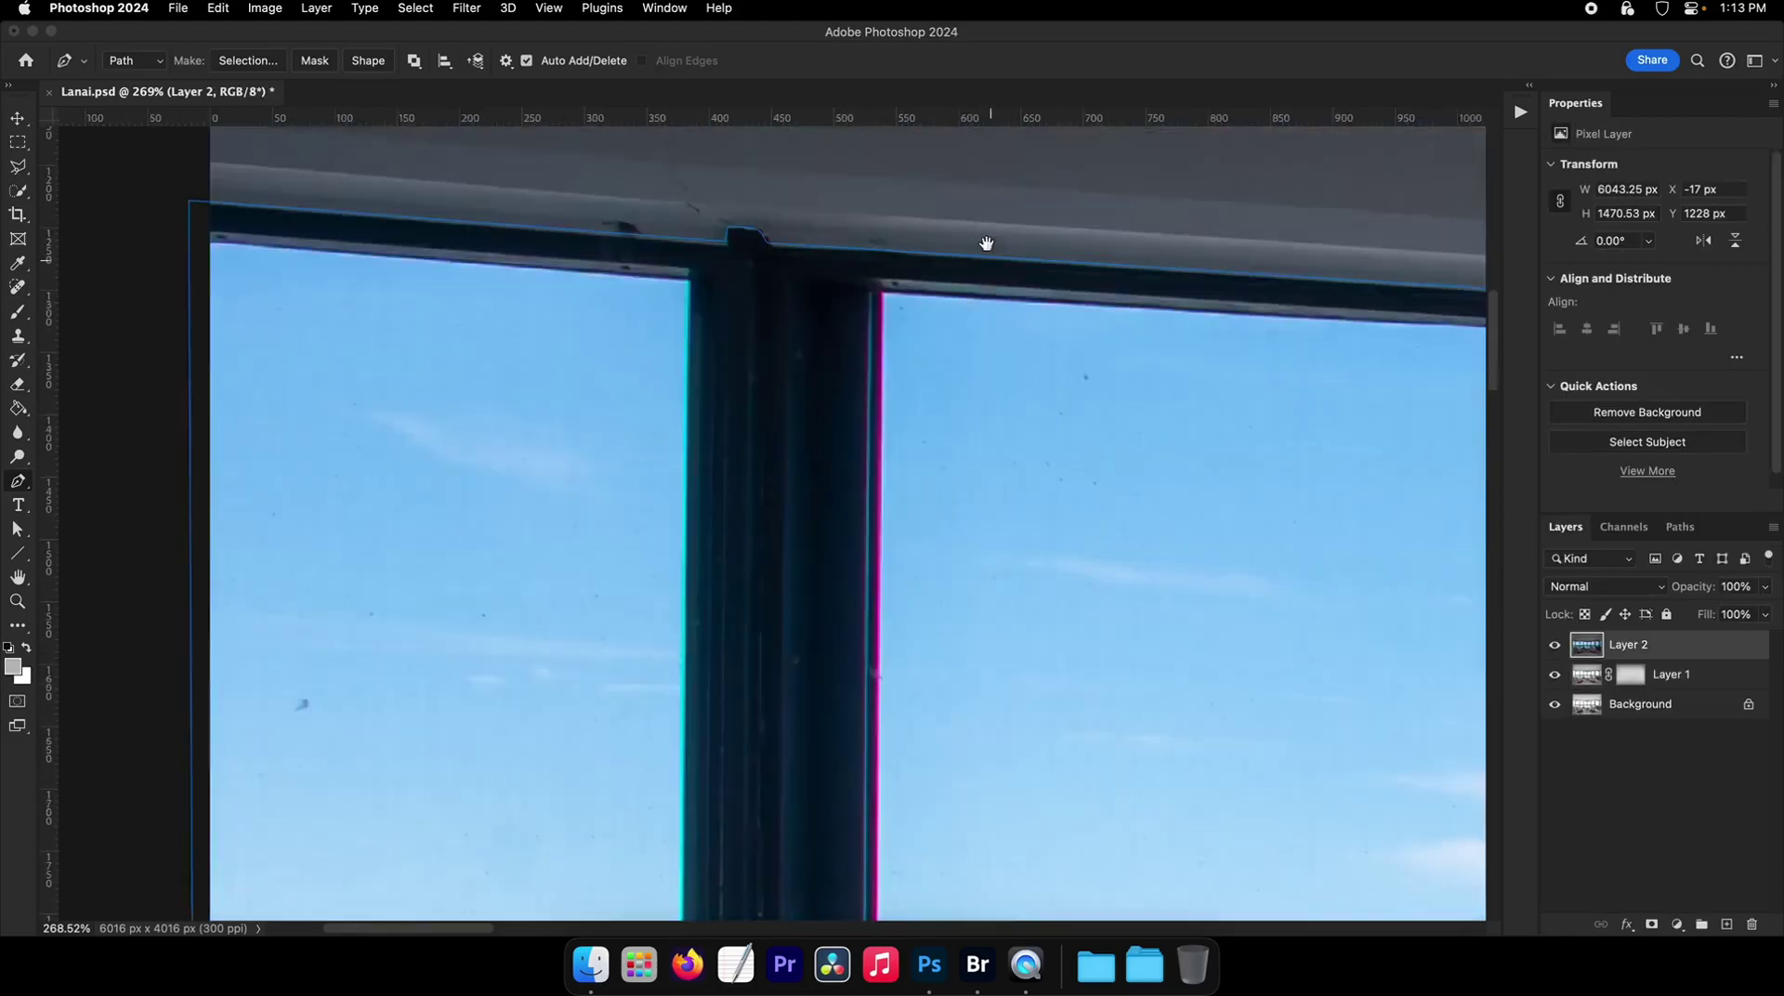
drag(1031, 325, 693, 637)
scroll(786, 361, up, 15)
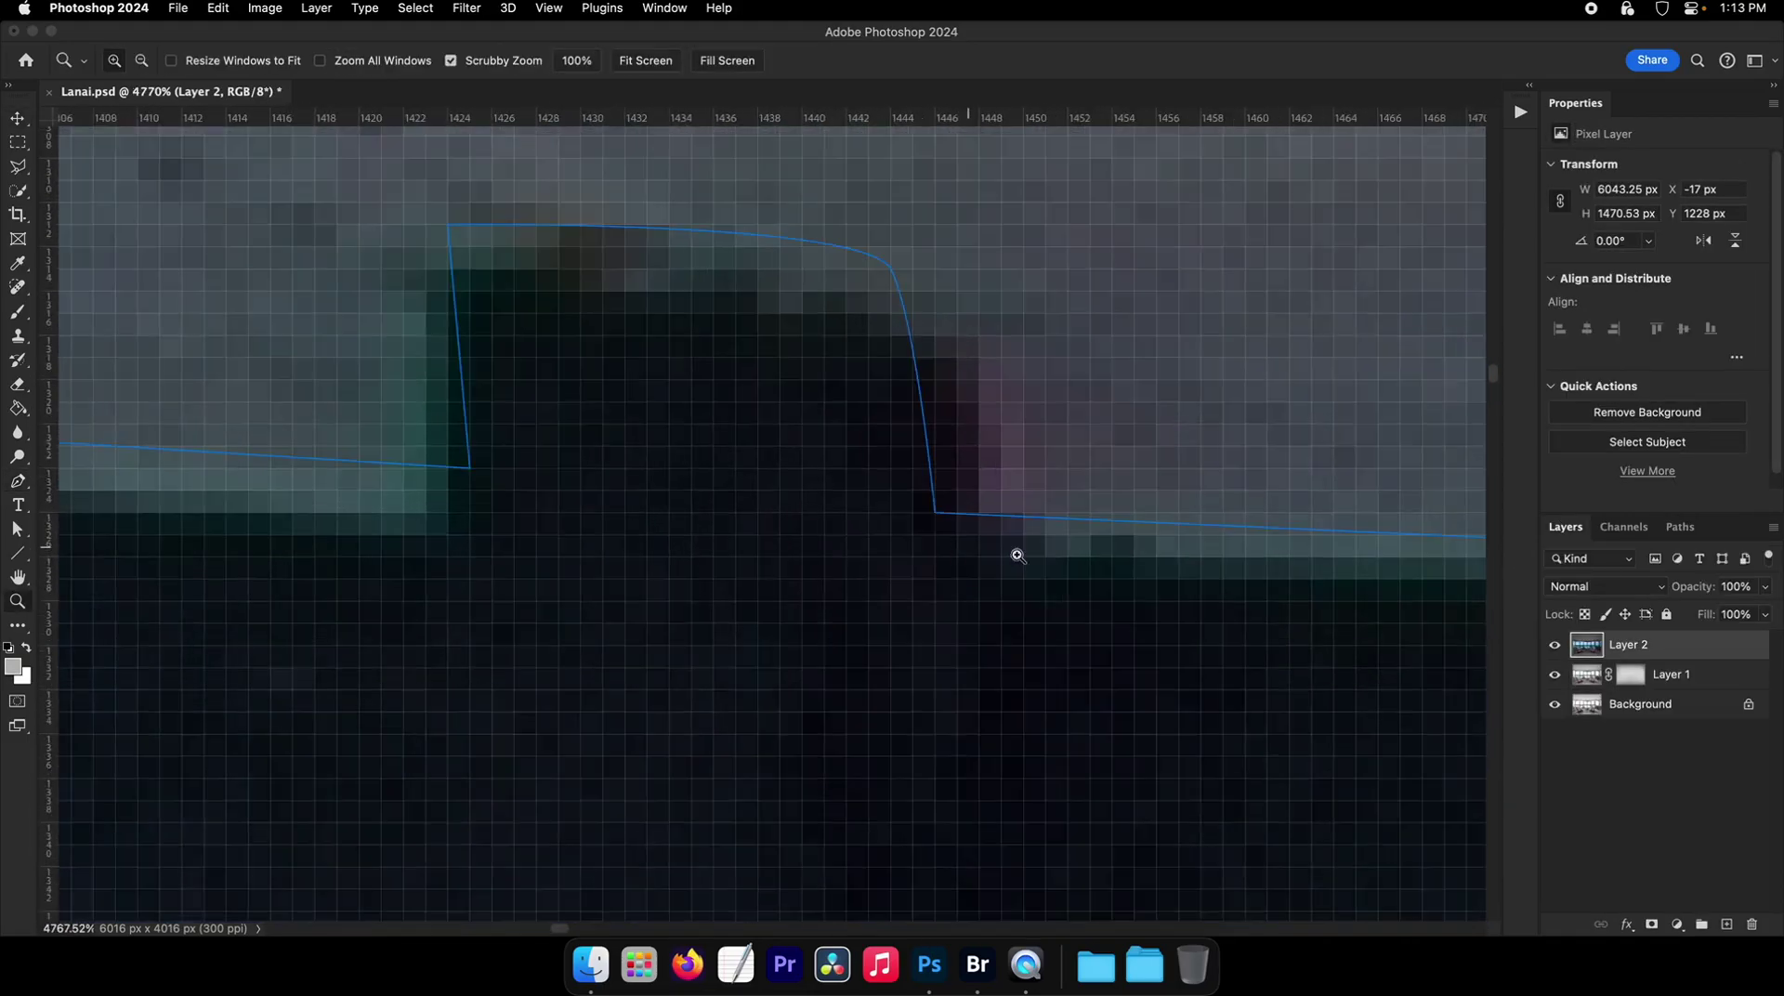
key(v)
click(1555, 644)
click(1554, 644)
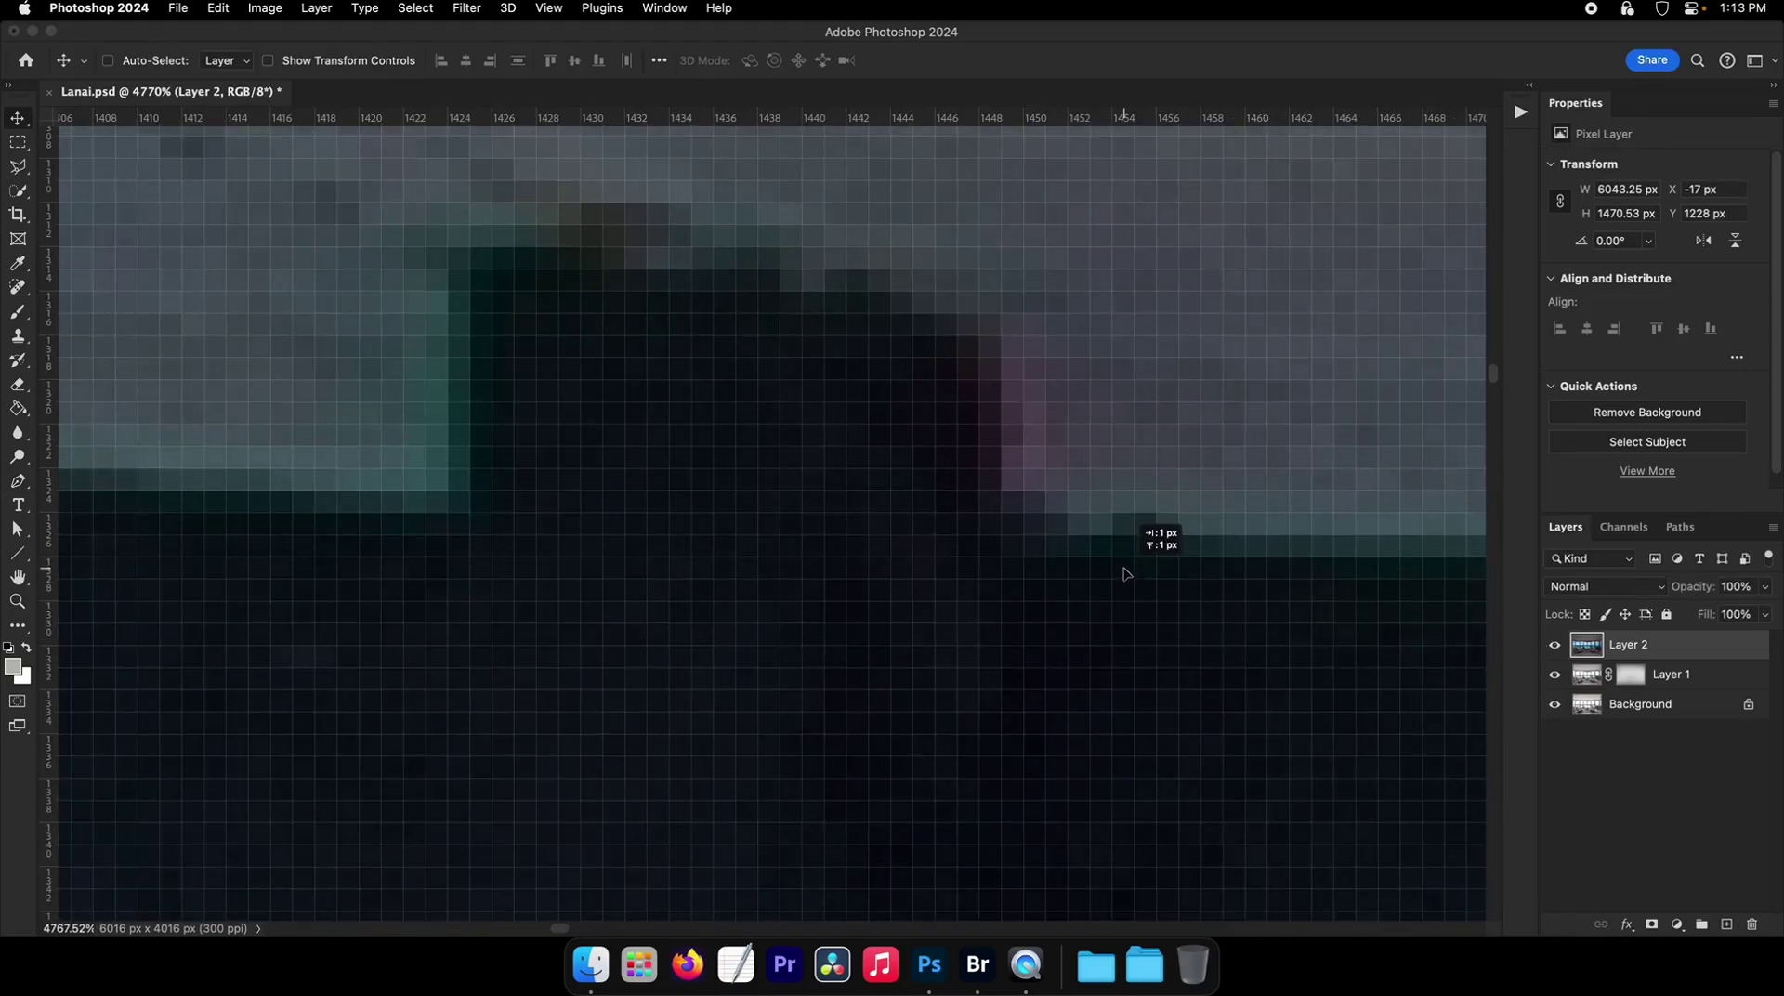
click(1554, 650)
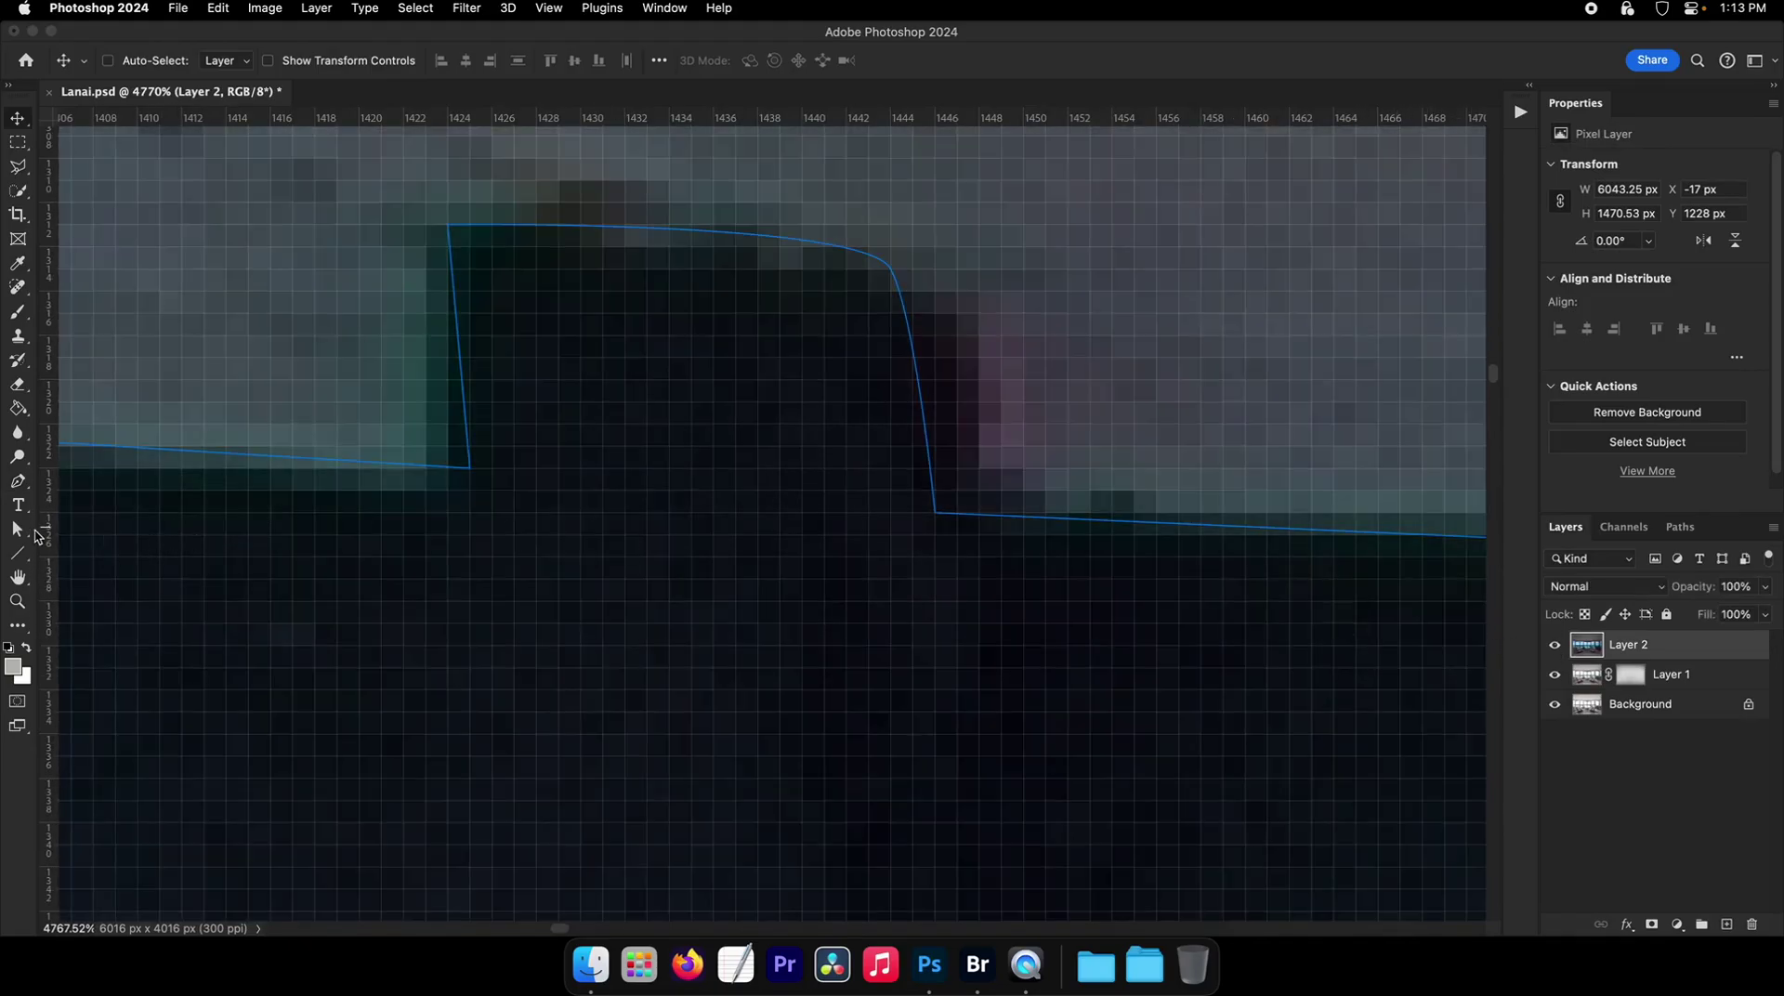
- Convert the closed window path into a selection
click(34, 530)
right_click(462, 546)
click(502, 630)
key(Return)
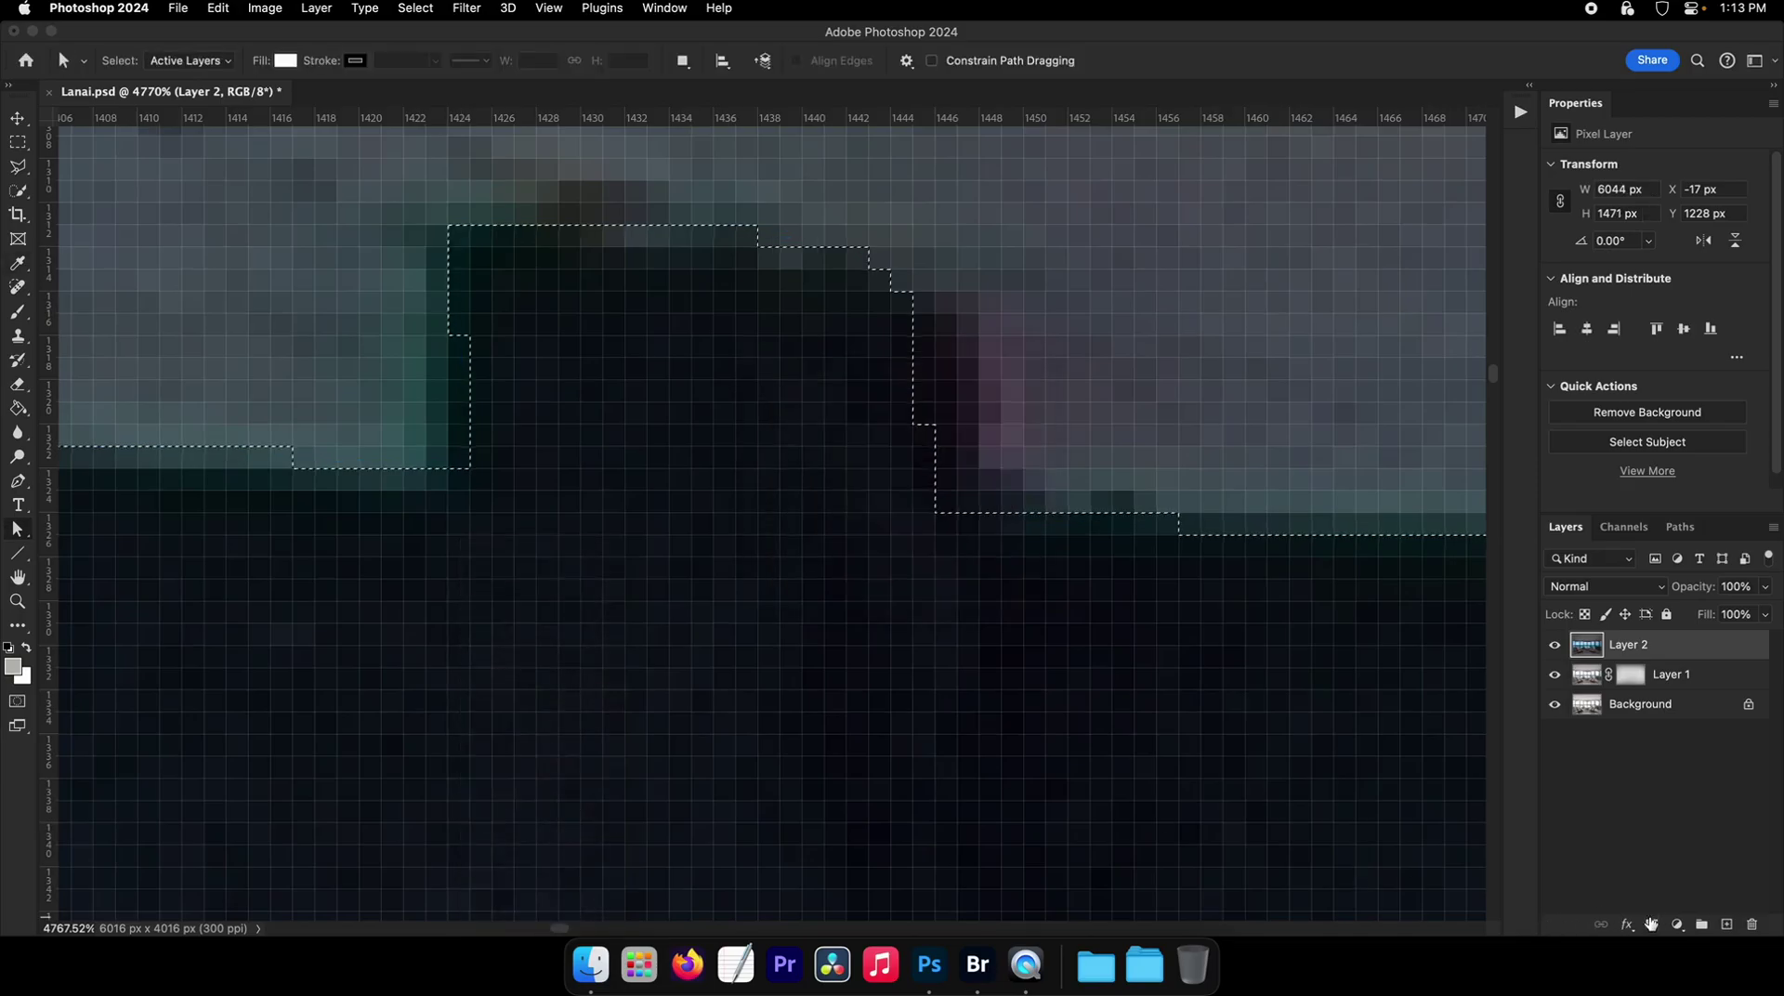
- Add a layer mask to Layer 2 from the selection, and save the document
click(1651, 924)
key(super+0)
key(super+s)
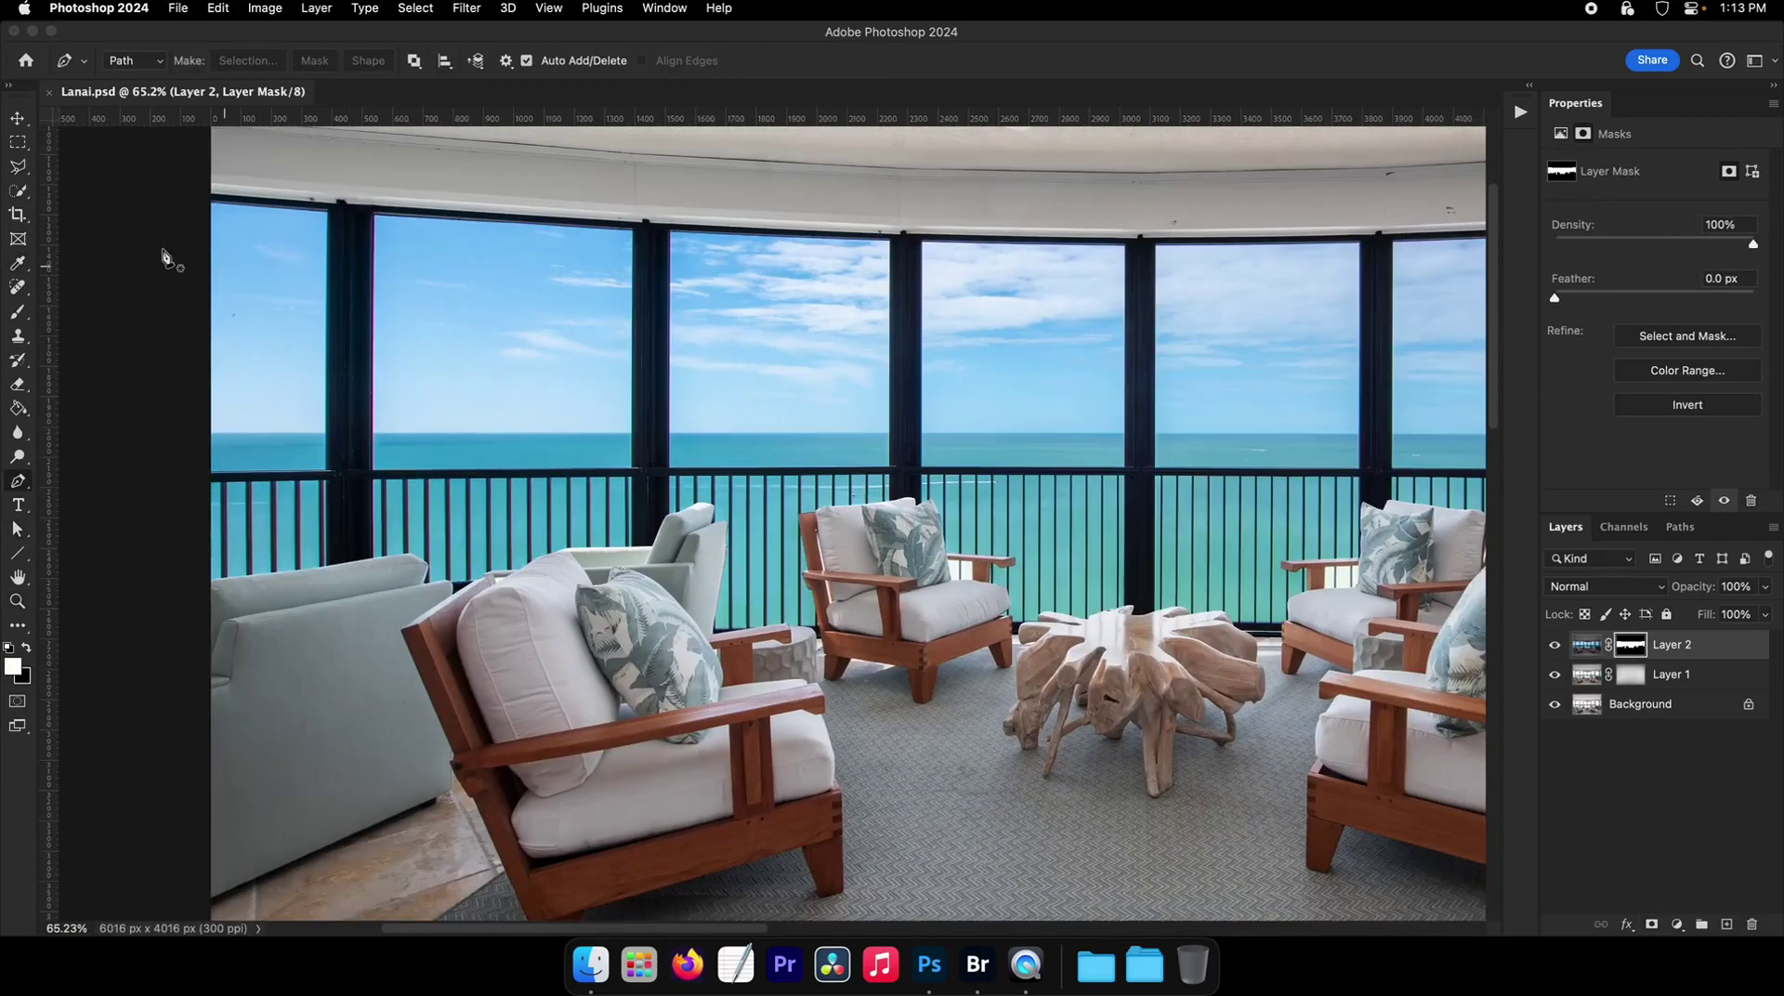
- Select the white gap beneath the armrest beside the leaf-patterned pillow with the Polygonal Lasso
click(20, 164)
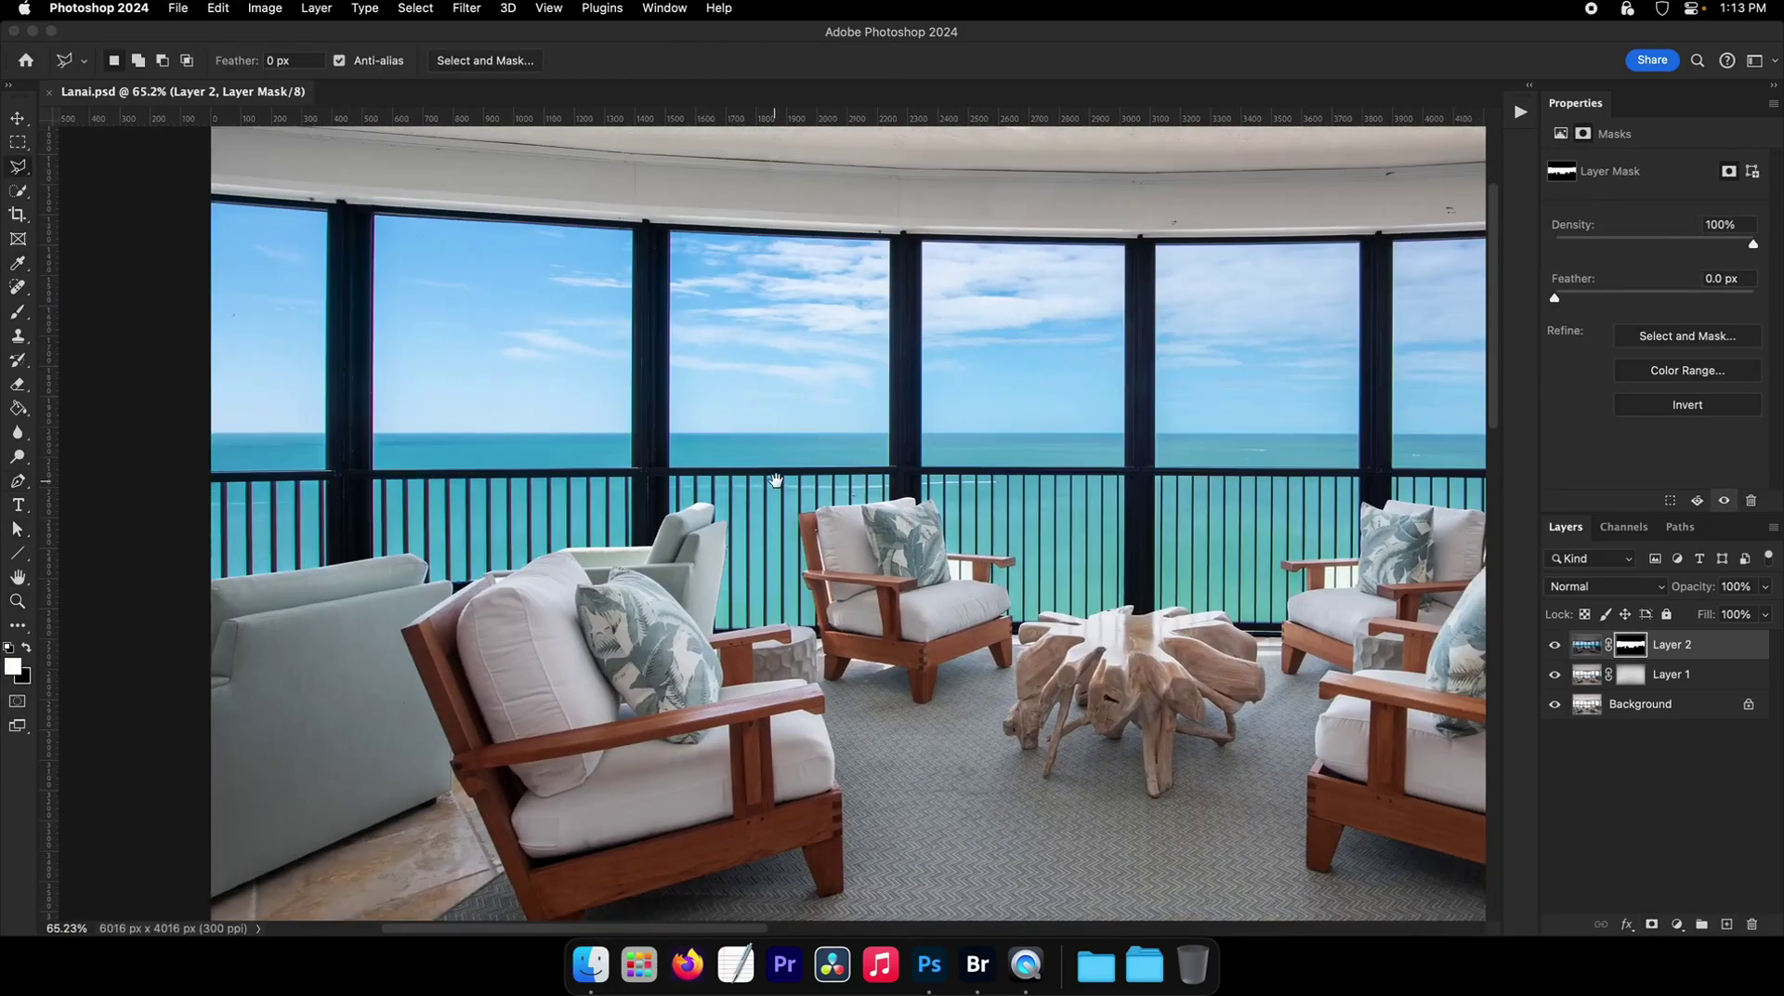
key(z)
mouse_move(775, 481)
mouse_down()
mouse_move(676, 441)
mouse_move(682, 485)
mouse_up()
click(889, 531)
click(889, 531)
click(883, 527)
click(808, 510)
click(688, 487)
click(681, 484)
key(l)
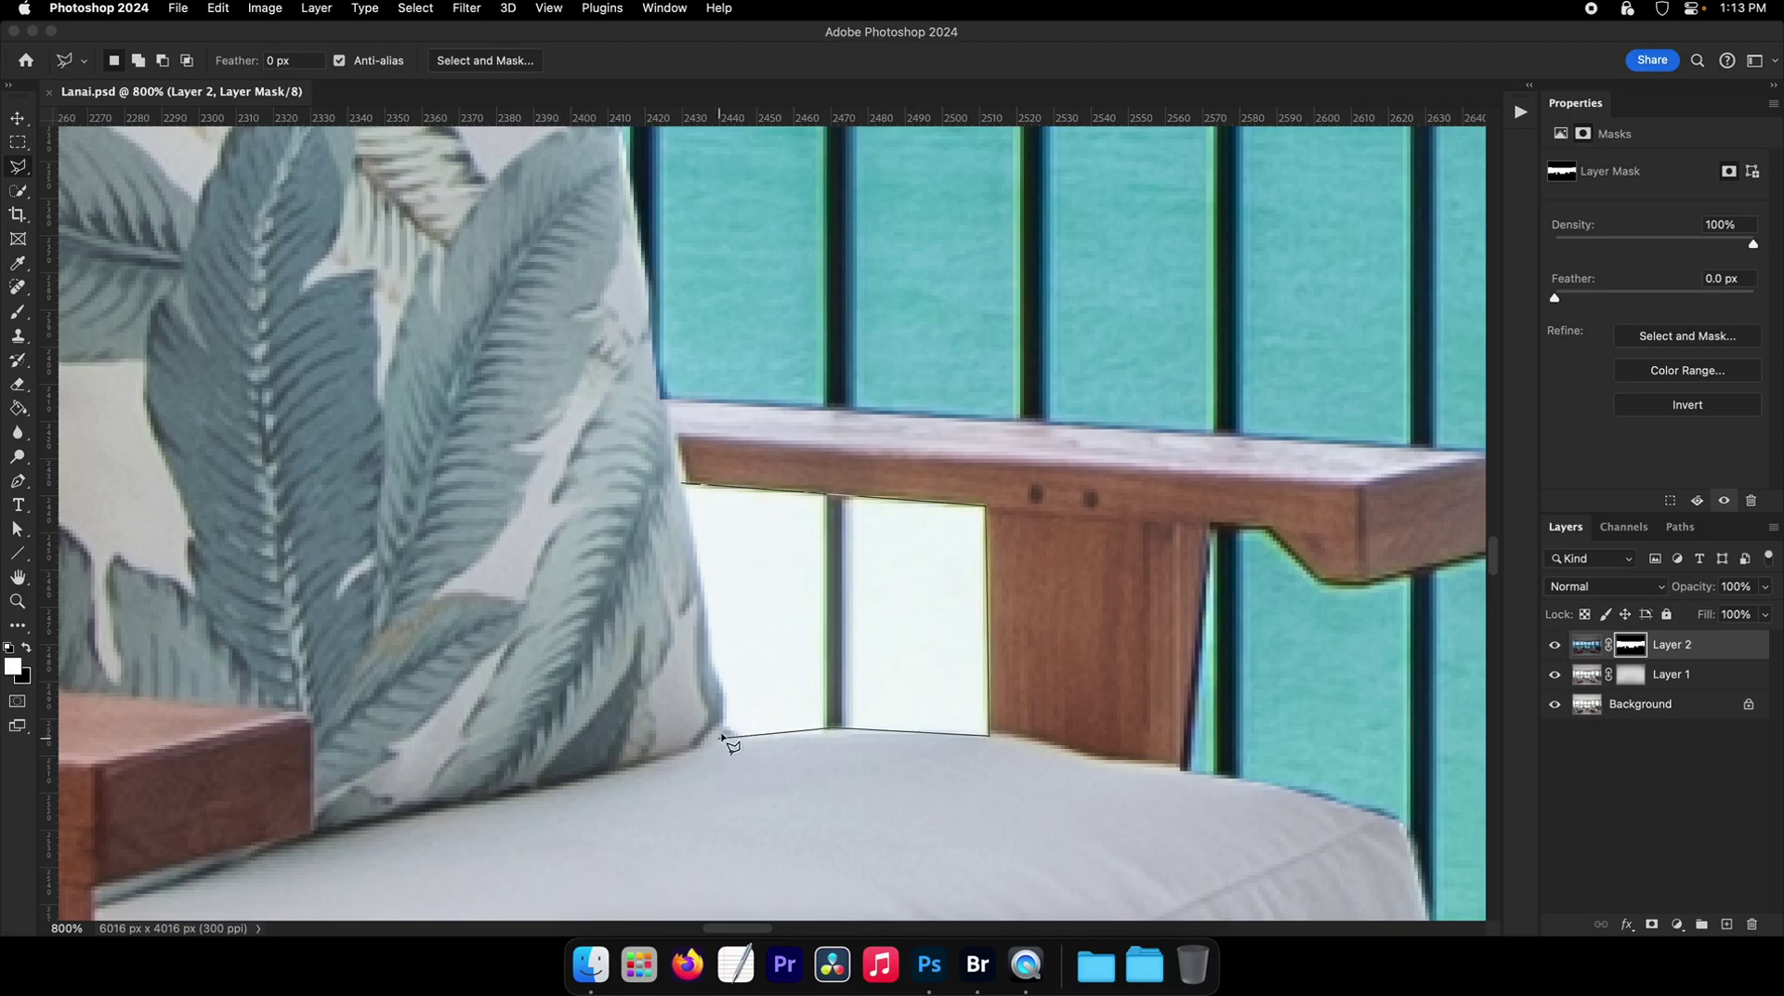
double_click(717, 599)
- Add the narrow white gap between the wooden post and the back cushion, above the armrest, to the selection
scroll(717, 598, left, 15)
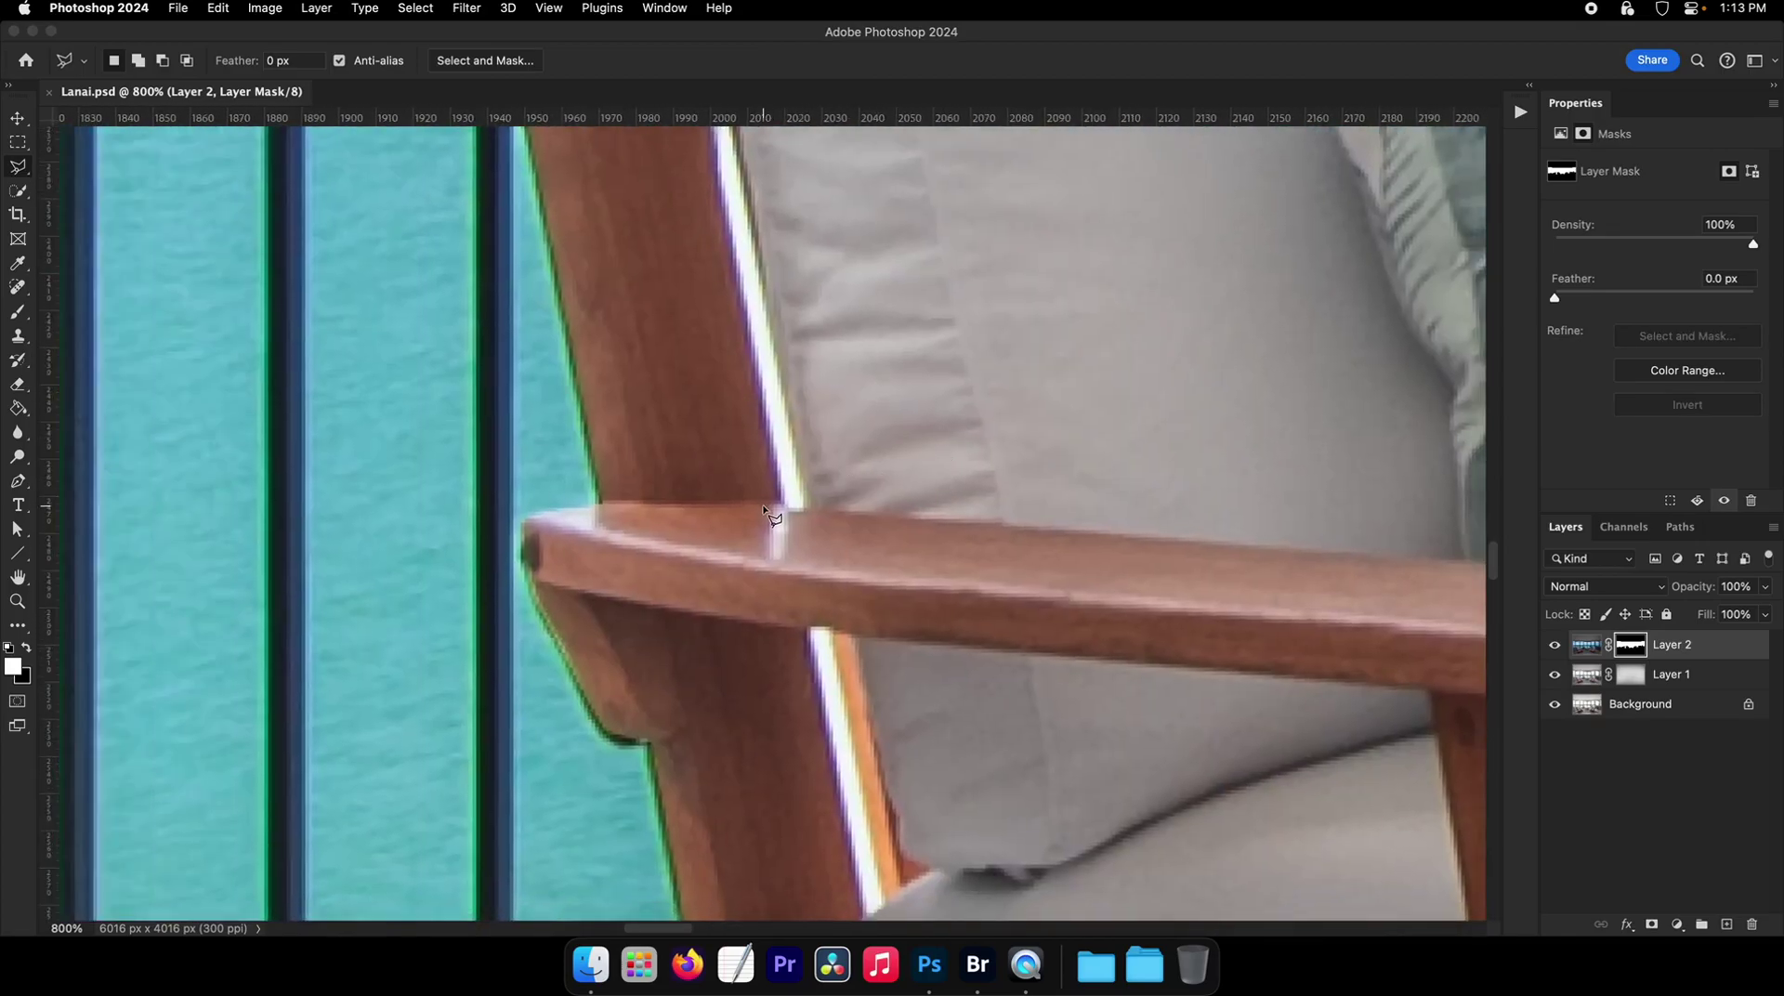
scroll(770, 516, up, 5)
click(696, 299)
click(796, 799)
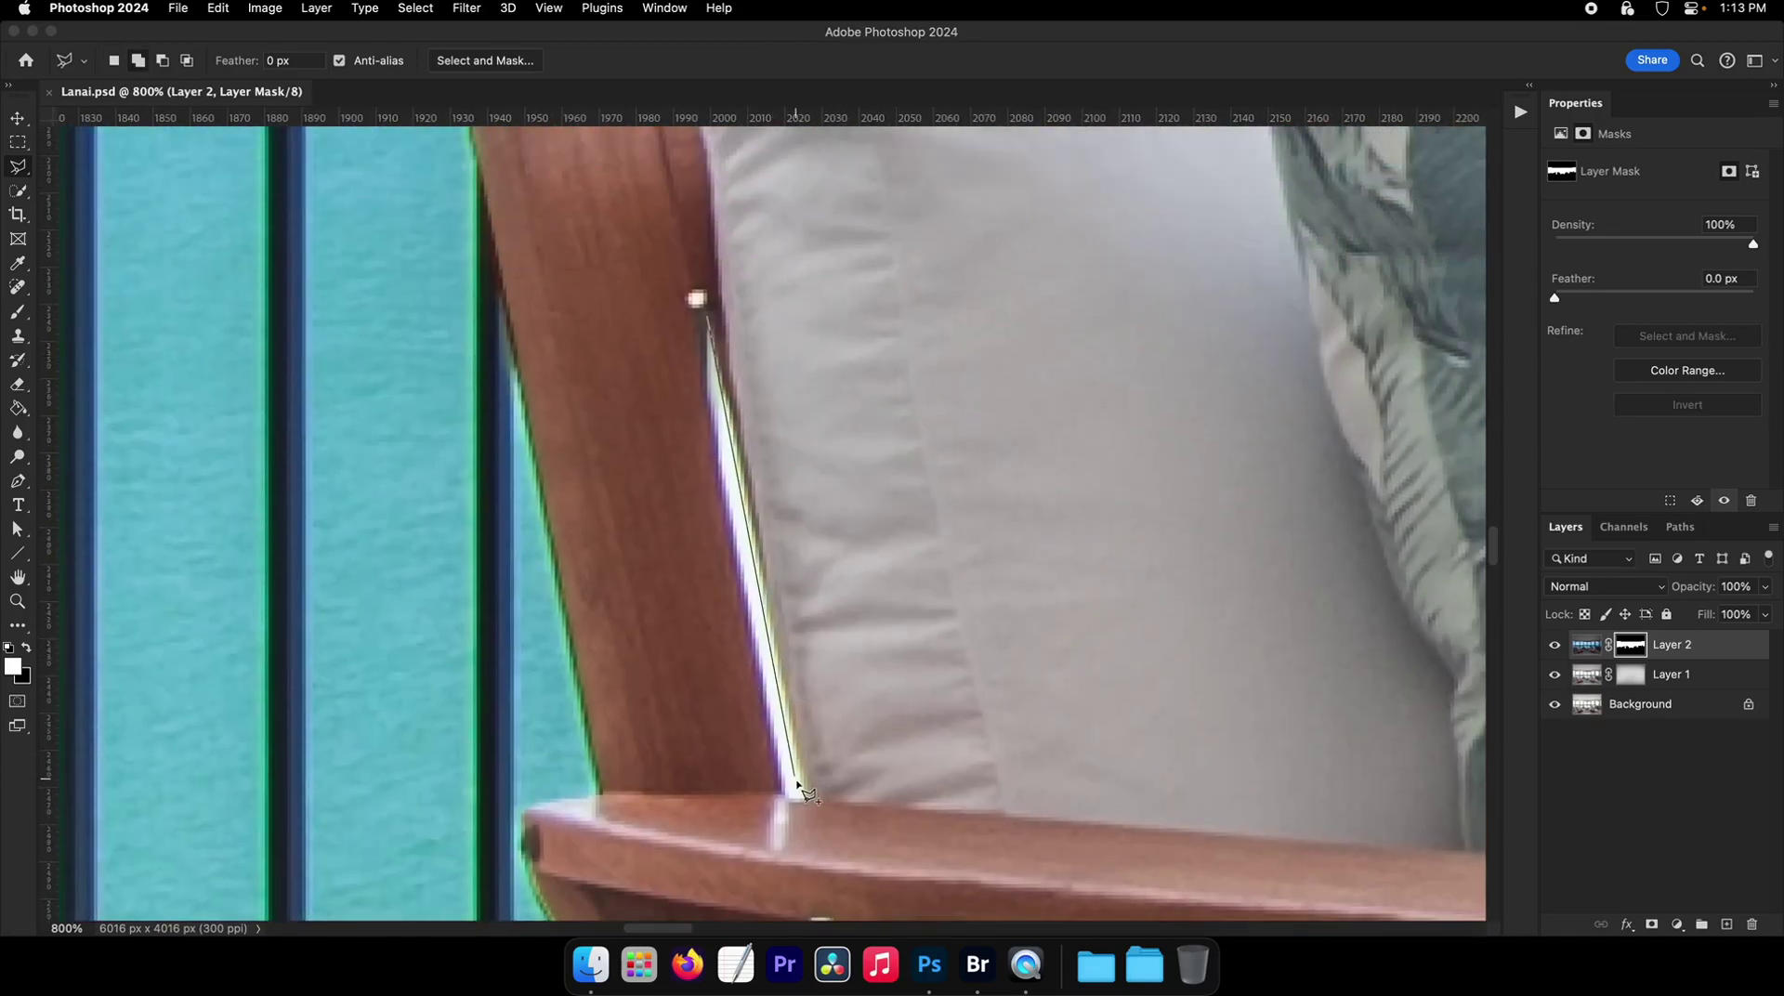
double_click(735, 467)
- Add the narrow gap below the armrest beside the cushion to the selection, and fill the selected gaps on Layer 2's mask with white
scroll(734, 467, down, 5)
scroll(734, 467, right, 2)
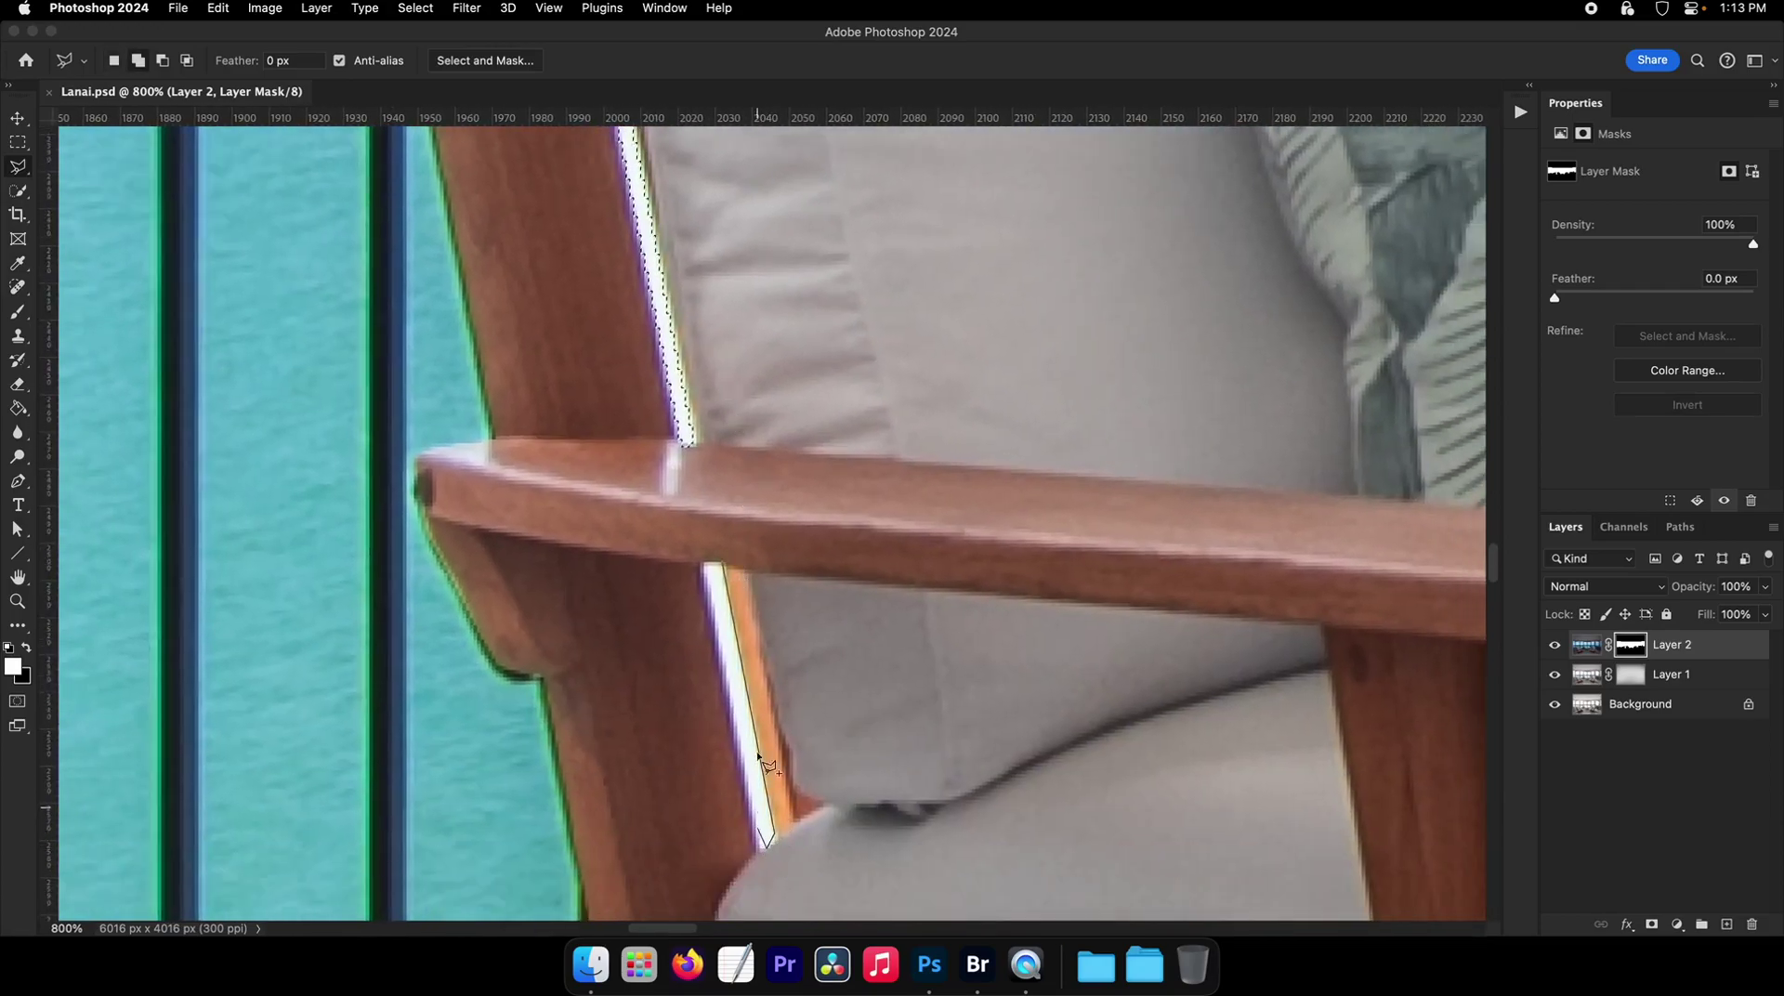
double_click(704, 564)
key(g)
scroll(753, 441, down, 10)
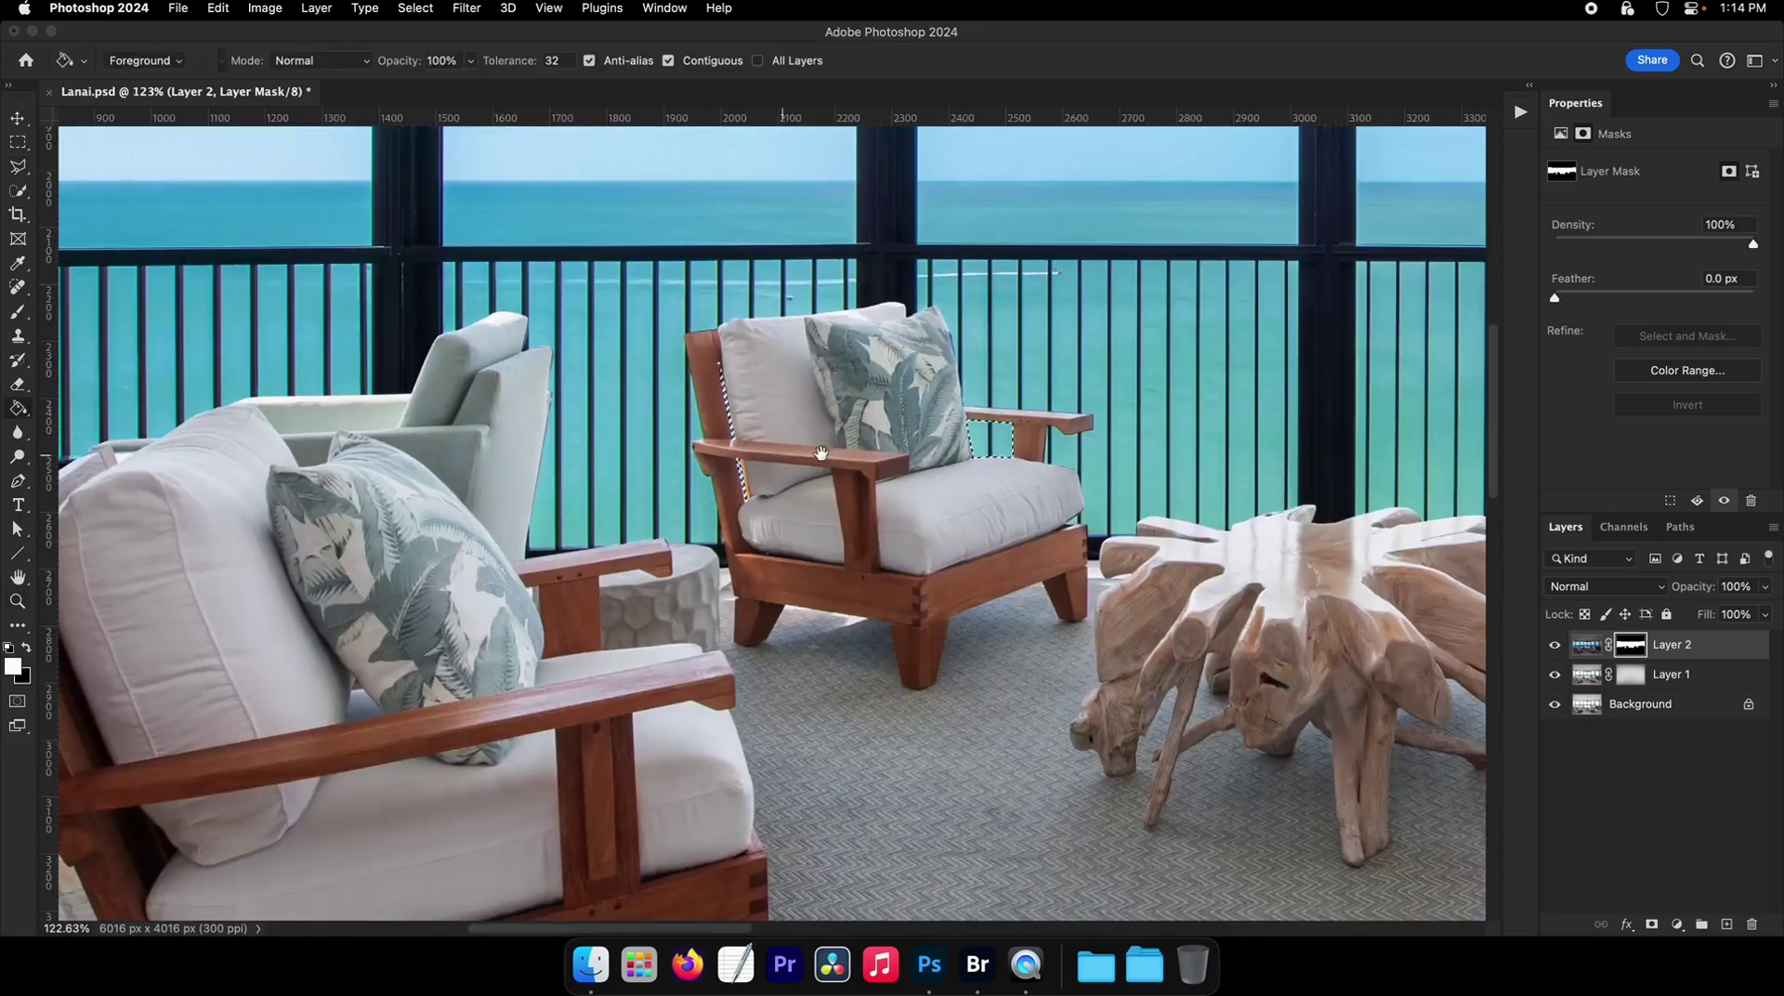
- Select the white gap beneath the armrest of the wooden chair beyond the driftwood table with the Polygonal Lasso
scroll(821, 454, right, 10)
key(z)
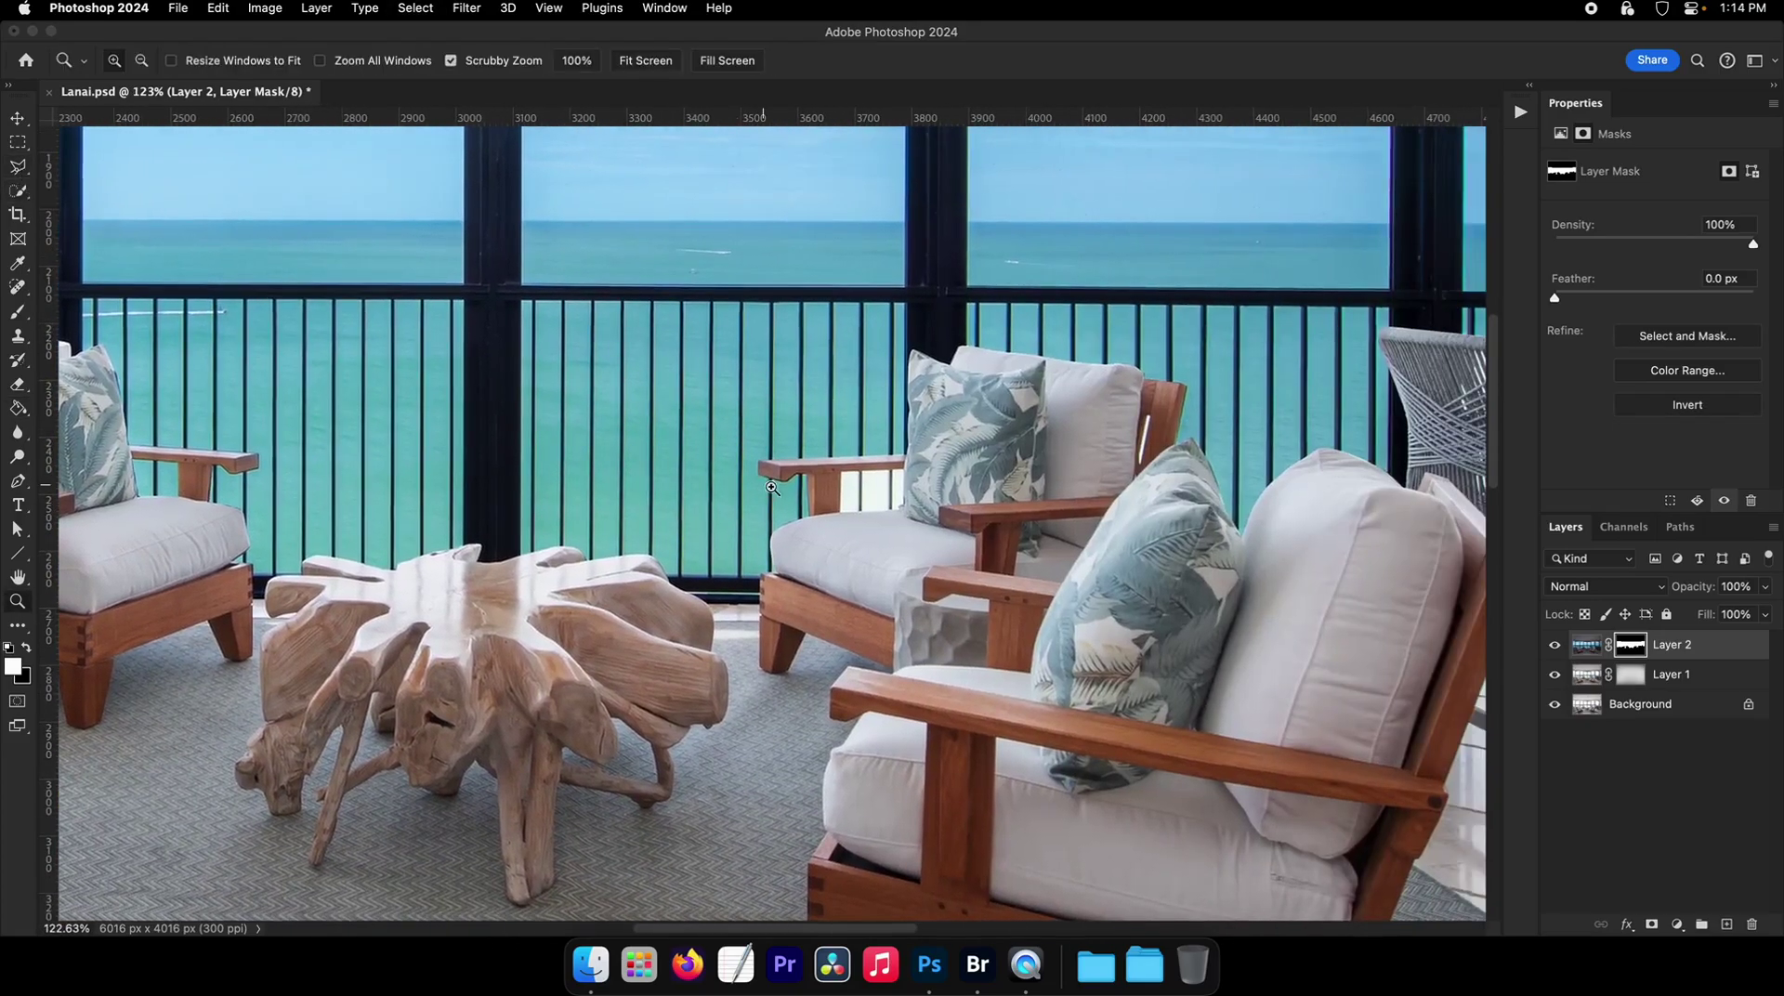
double_click(771, 486)
key(l)
scroll(781, 488, right, 3)
key(z)
triple_click(658, 489)
click(661, 490)
key(l)
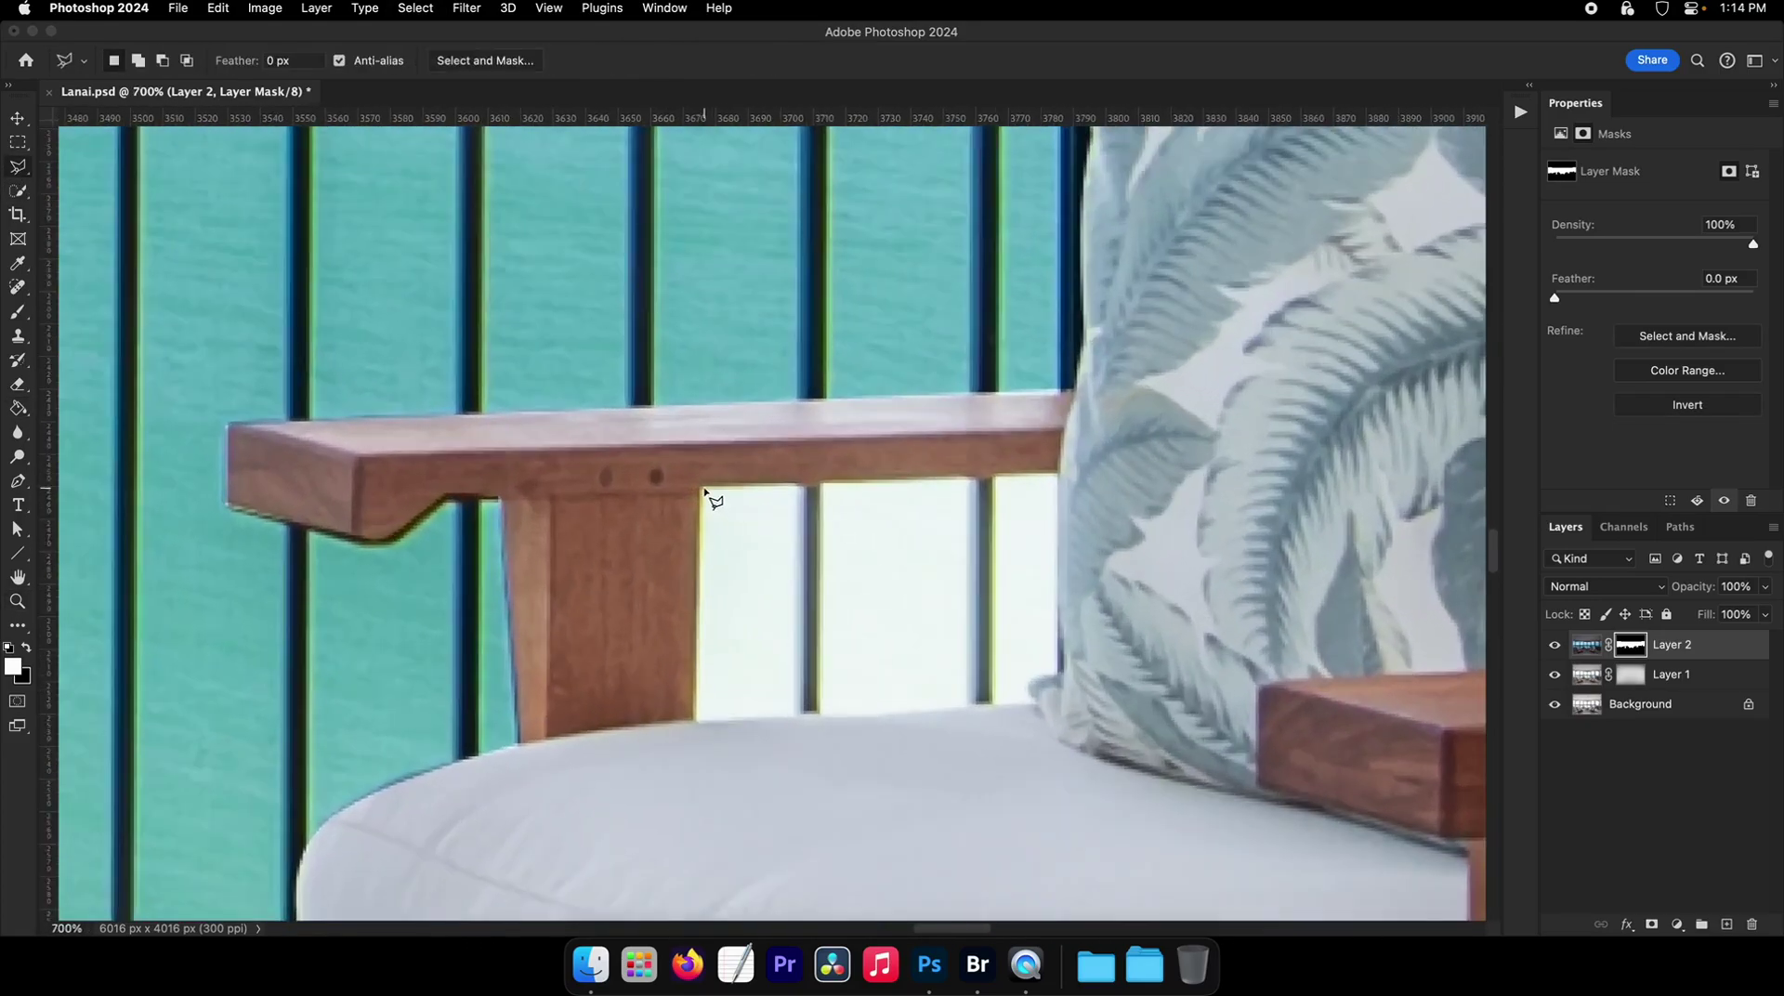
click(703, 489)
click(1028, 701)
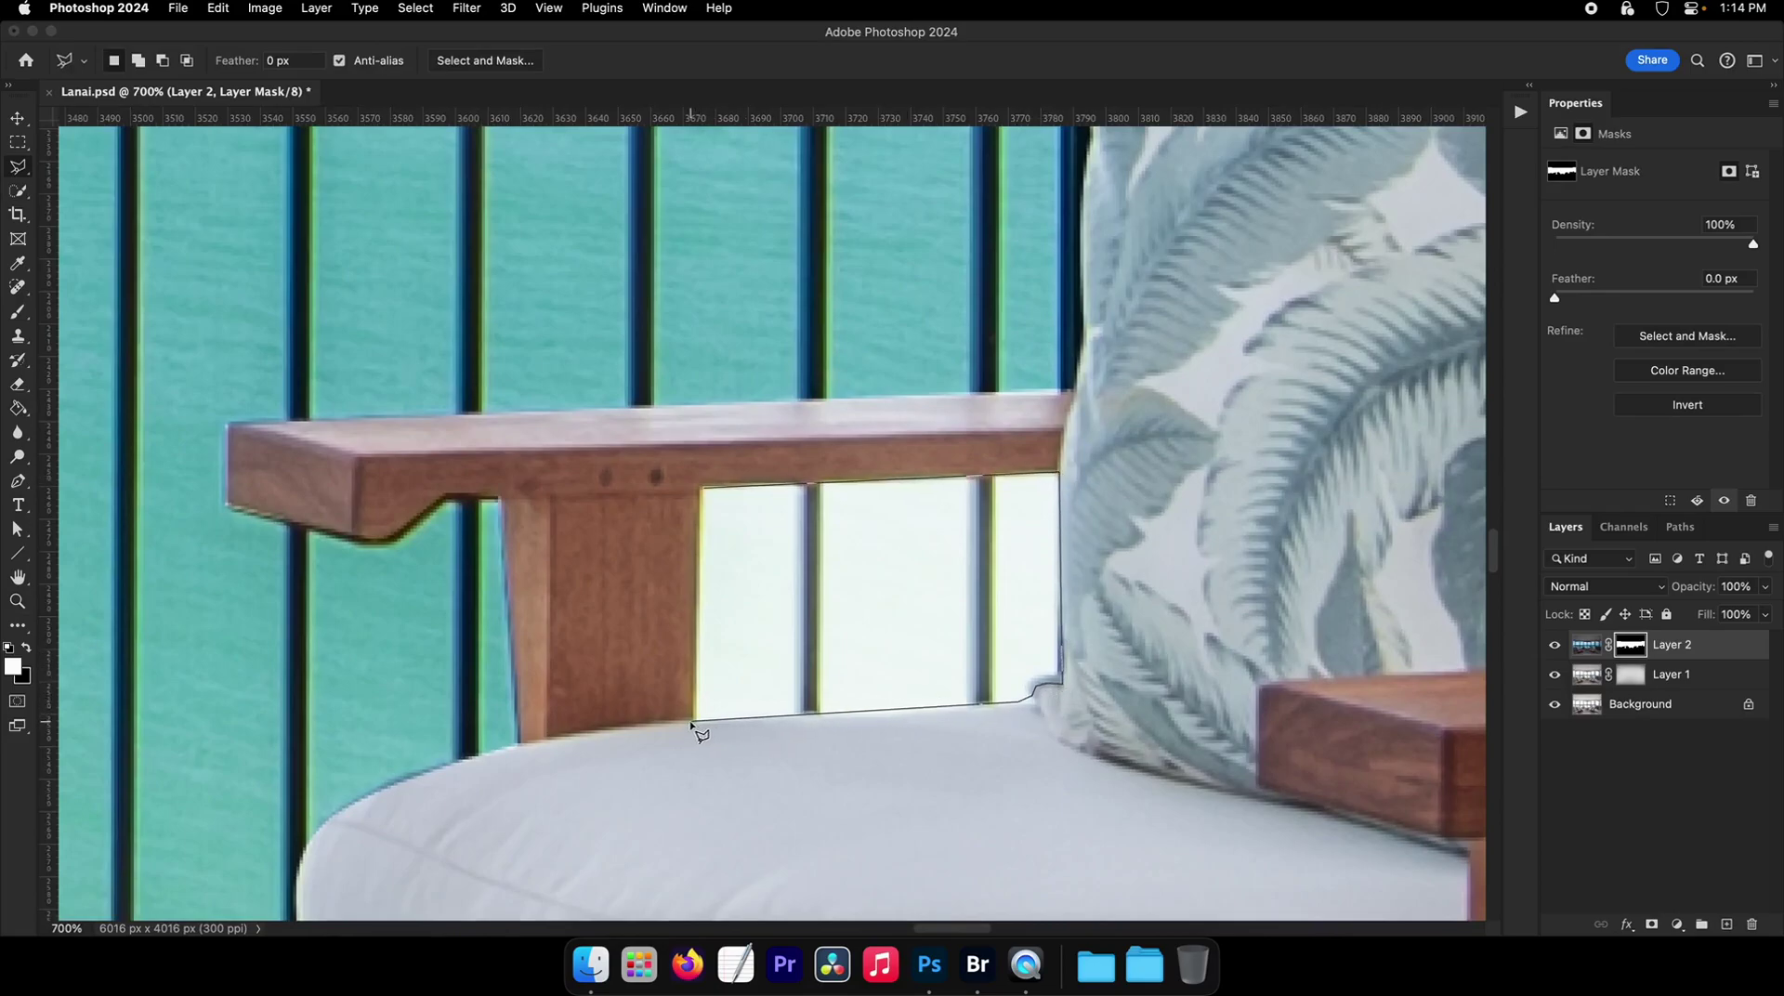
double_click(693, 721)
- Fill the selected armrest gap with white on Layer 2's mask, and deselect it
key(g)
click(901, 616)
drag(867, 615, 677, 615)
key(super+d)
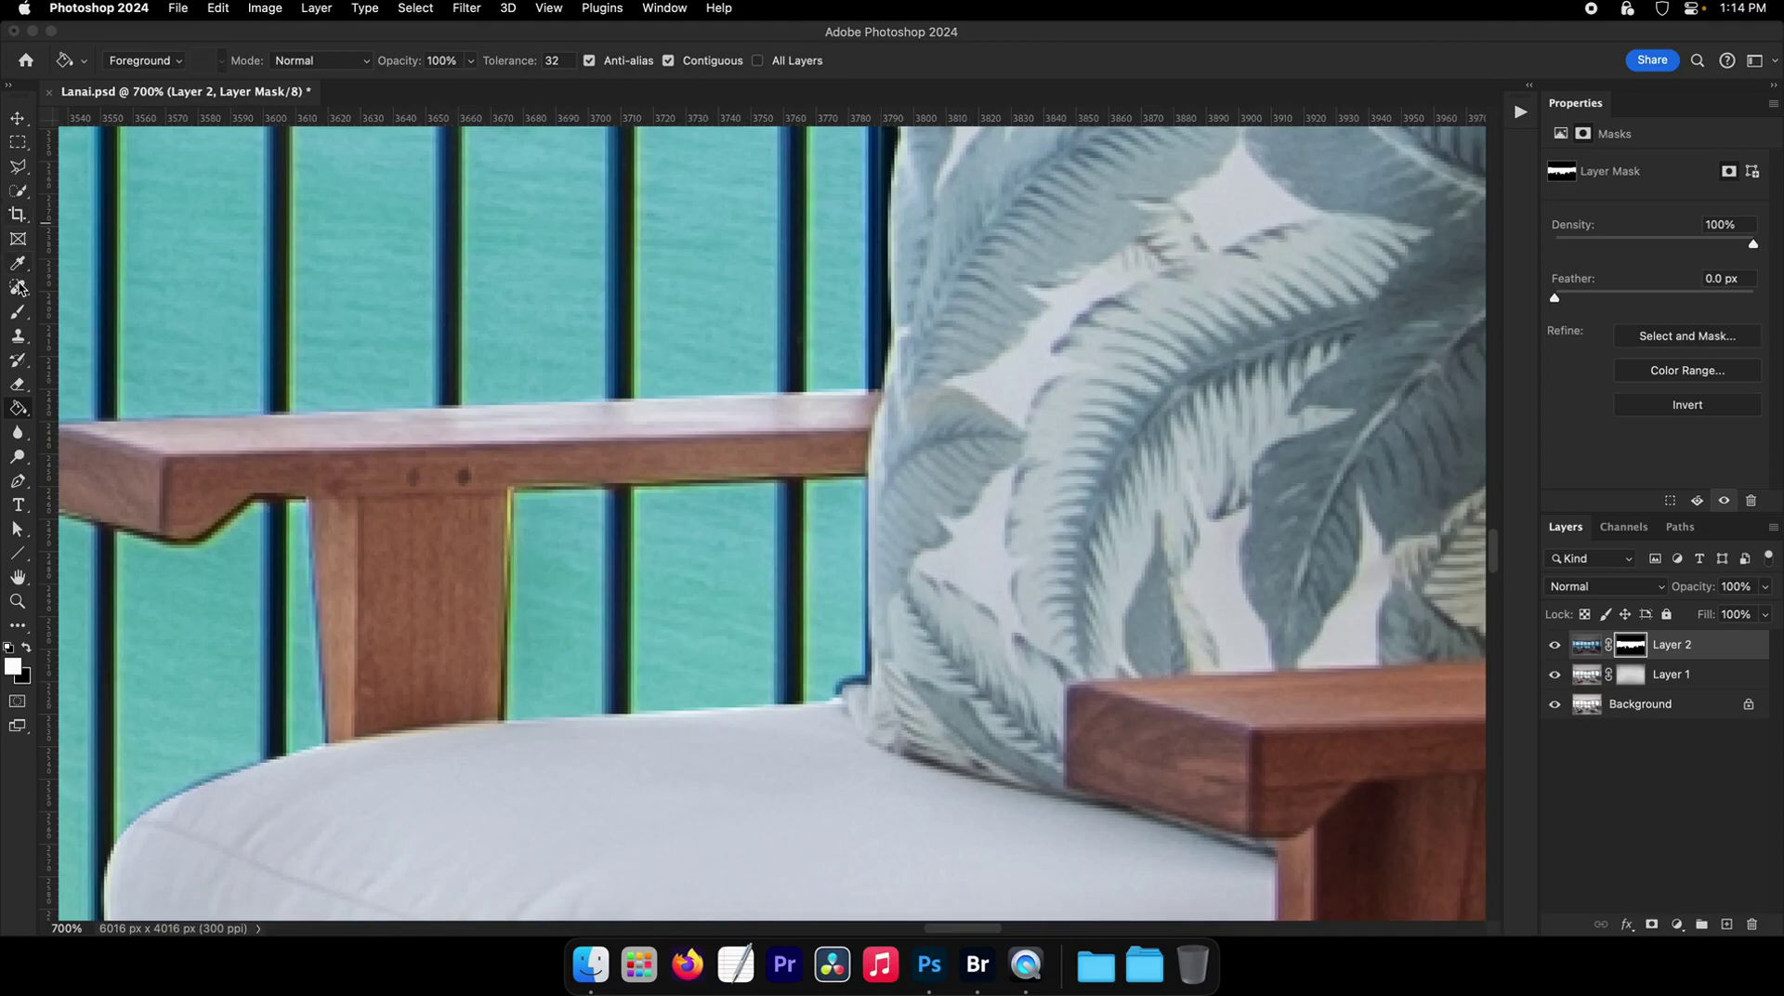
- Outline the lower corner of the leaf-patterned pillow, where it meets the seat cushion, with the Patch tool
click(17, 287)
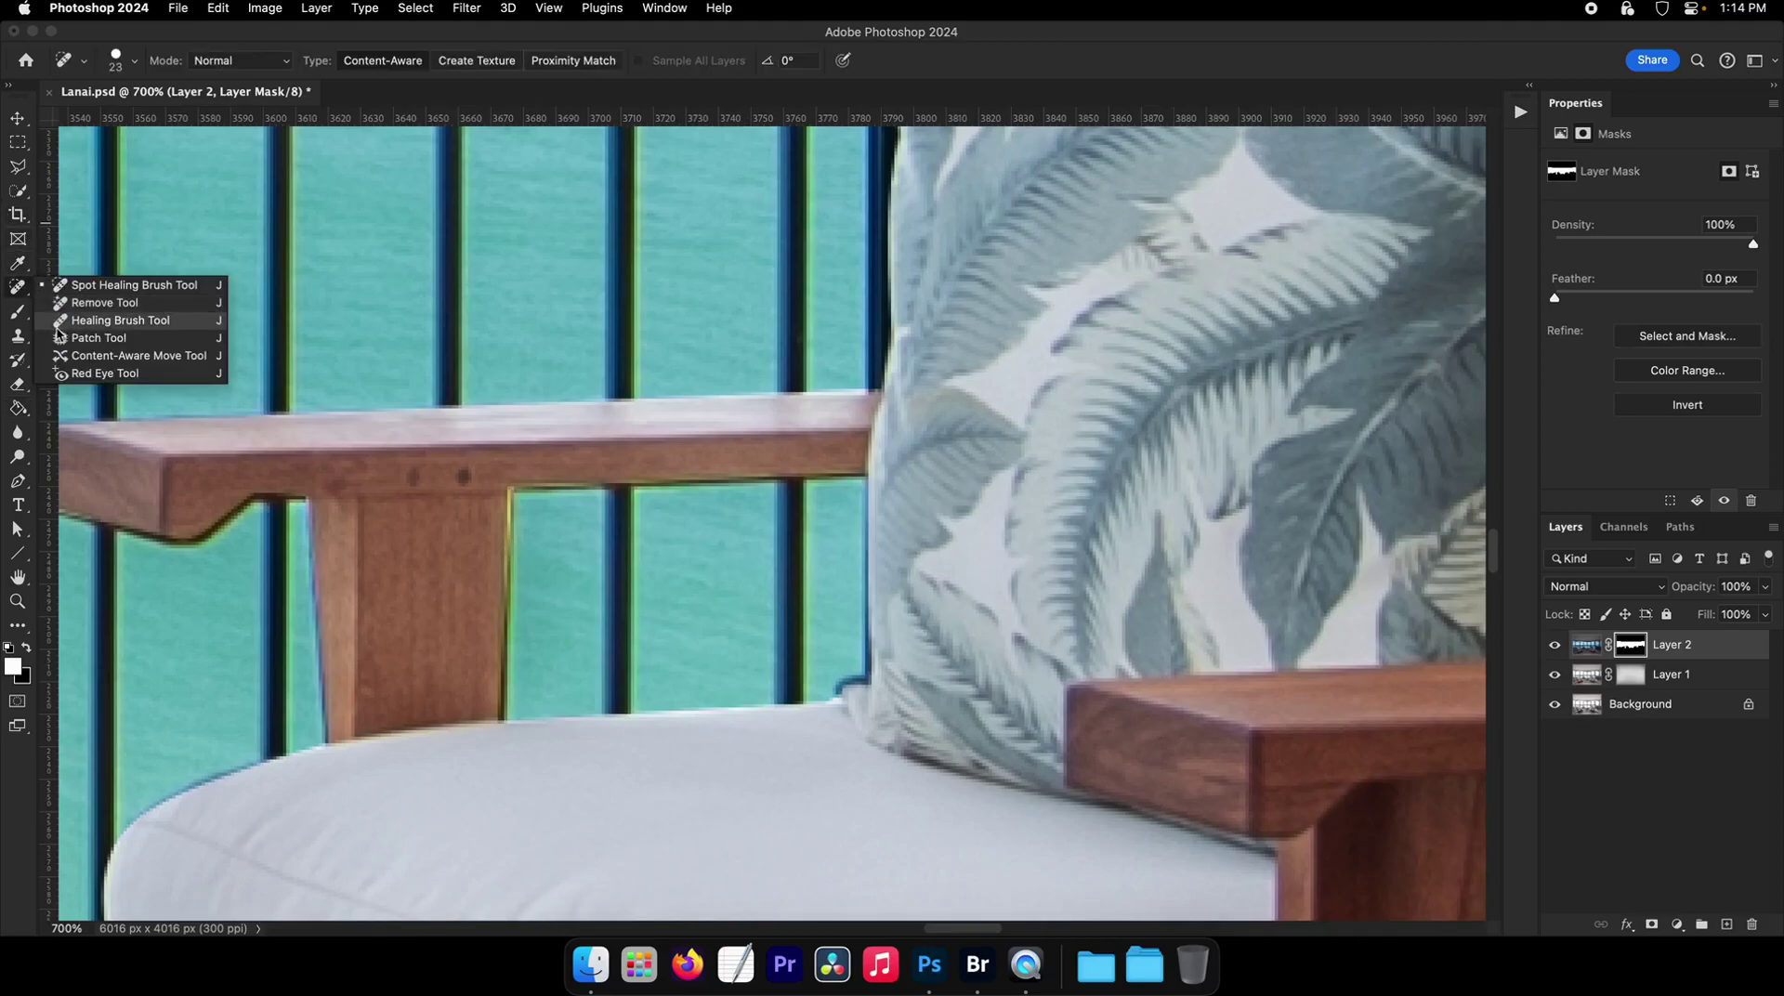
click(60, 338)
key(z)
double_click(783, 636)
key(j)
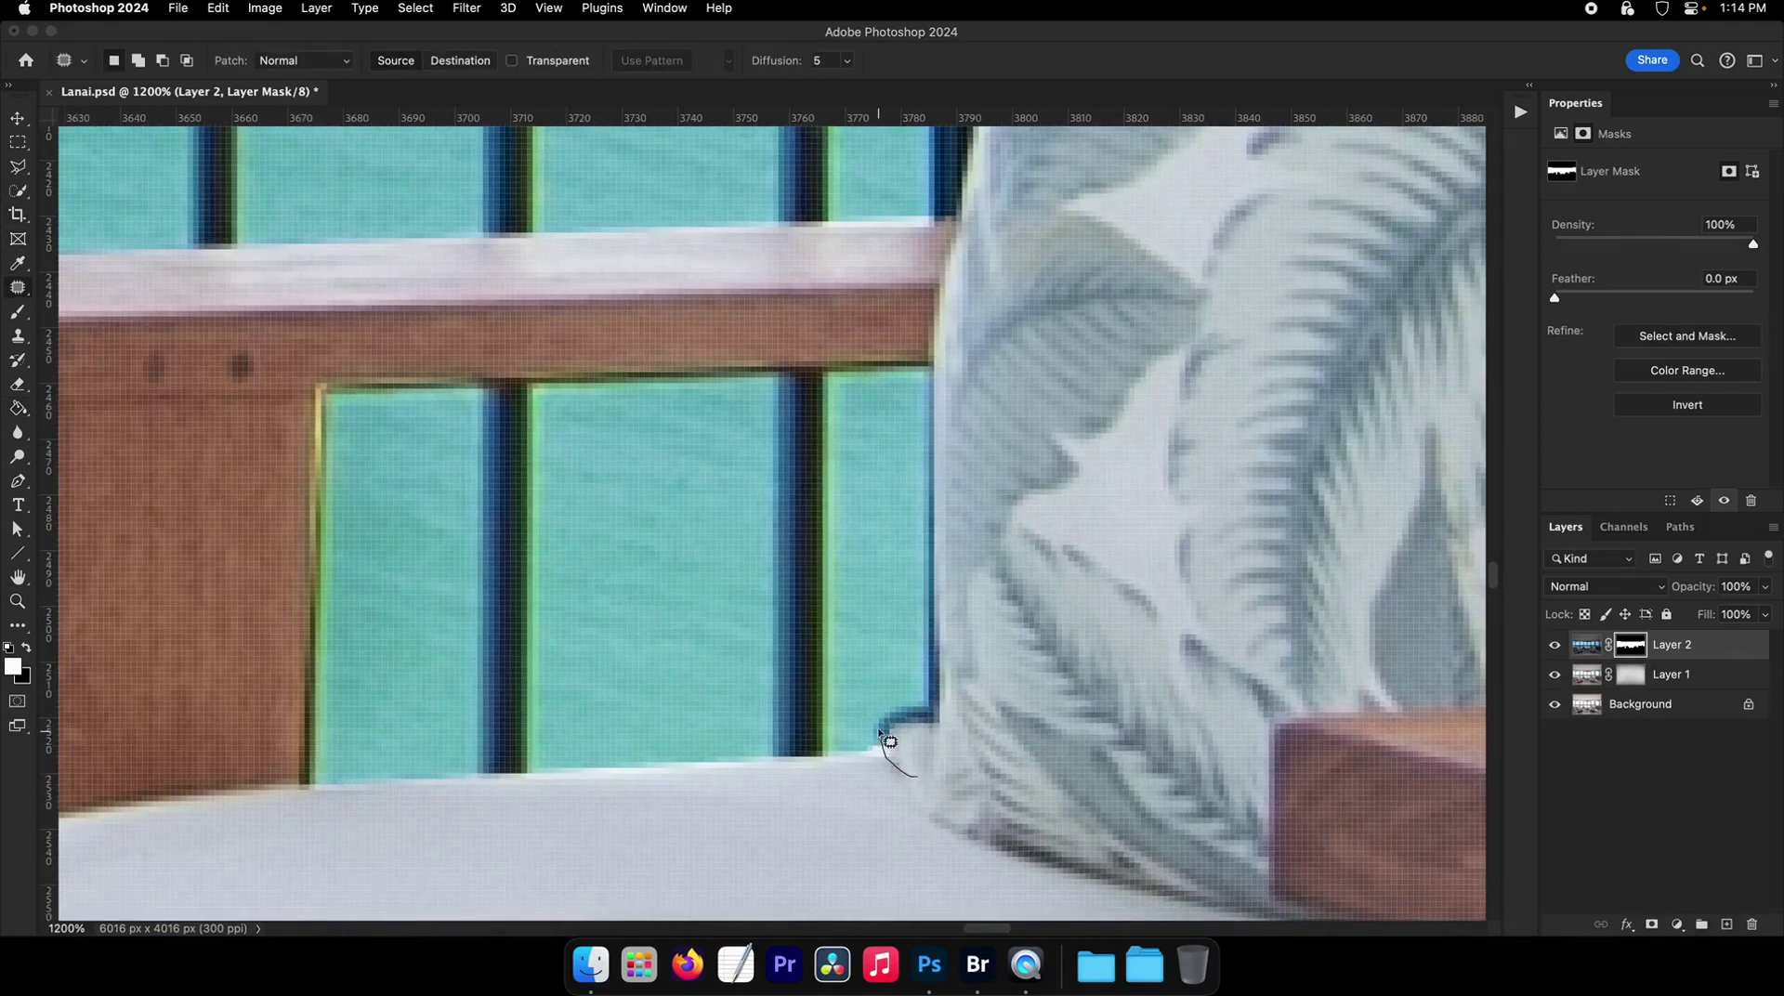
drag(985, 717, 918, 776)
- Fill the outlined pillow corner with black on Layer 2's mask, and save the document
key(g)
key(x)
click(909, 731)
key(z)
drag(932, 711, 829, 658)
key(super+d)
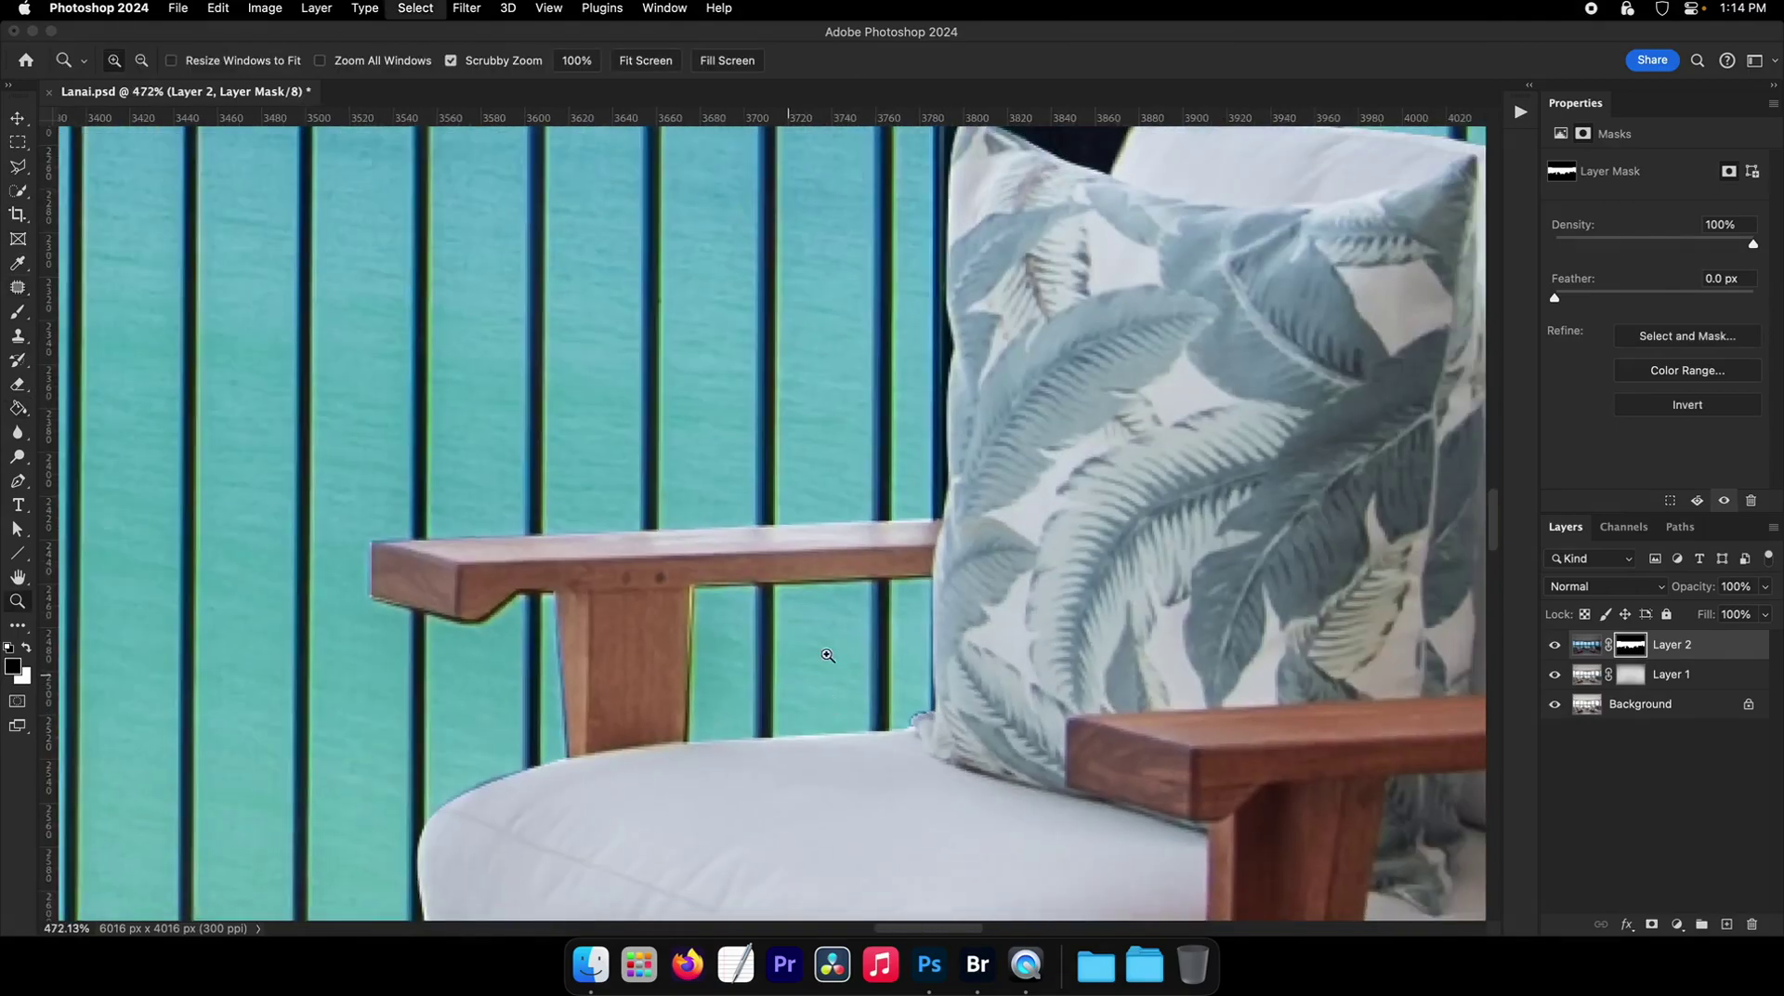
drag(940, 624, 597, 597)
drag(597, 597, 513, 586)
key(super+s)
- Select the white gap between the wooden armchair's back and the woven bar chair's leg with the Polygonal Lasso
drag(580, 487, 187, 420)
key(l)
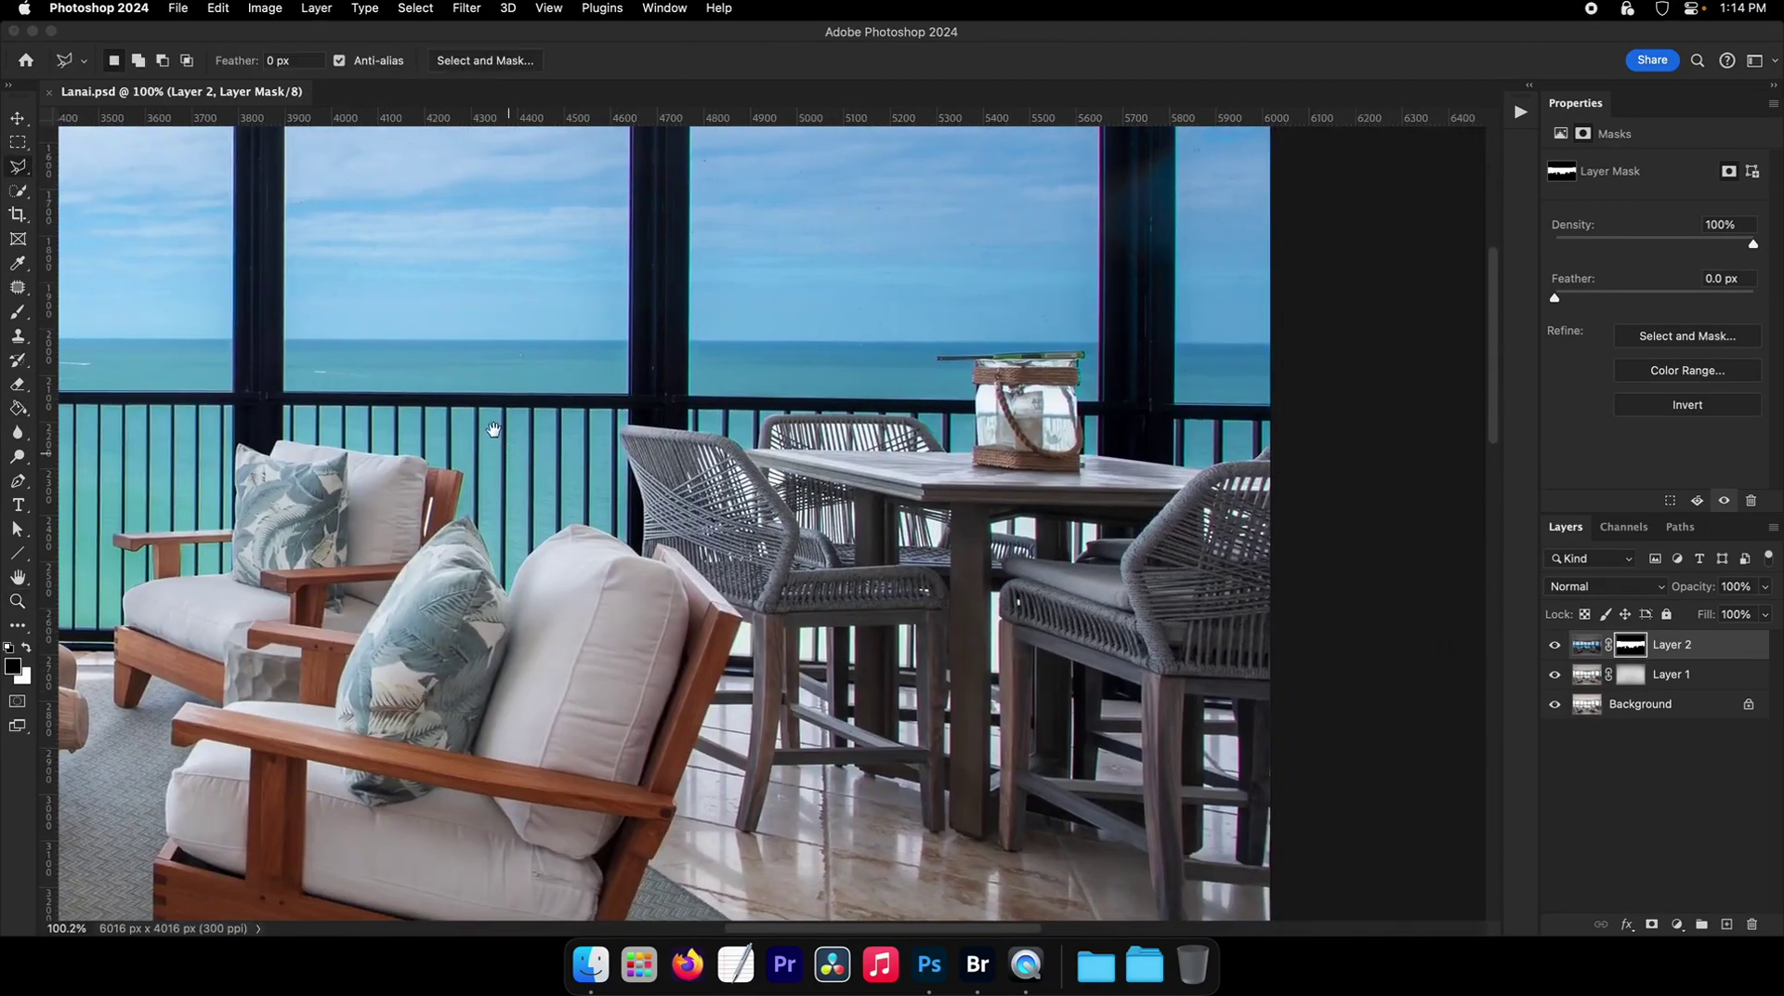
drag(723, 609, 641, 478)
key(z)
click(660, 502)
click(669, 493)
click(675, 486)
click(674, 479)
click(671, 465)
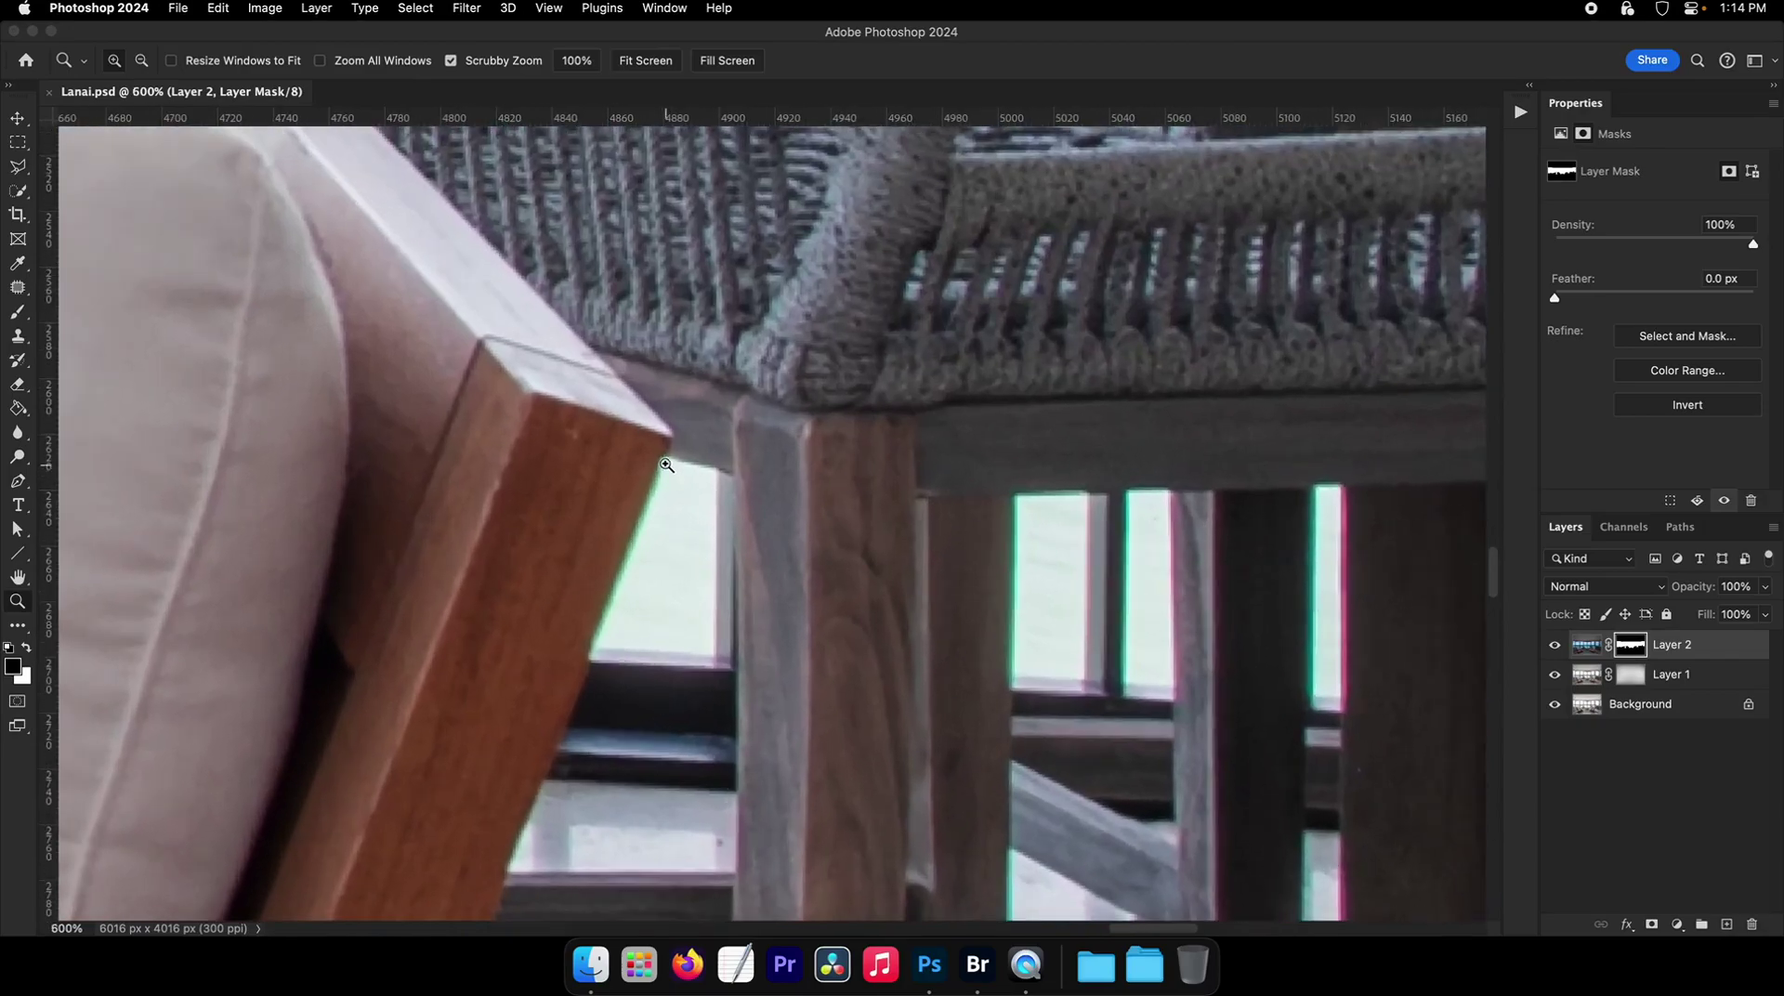
click(662, 457)
click(738, 792)
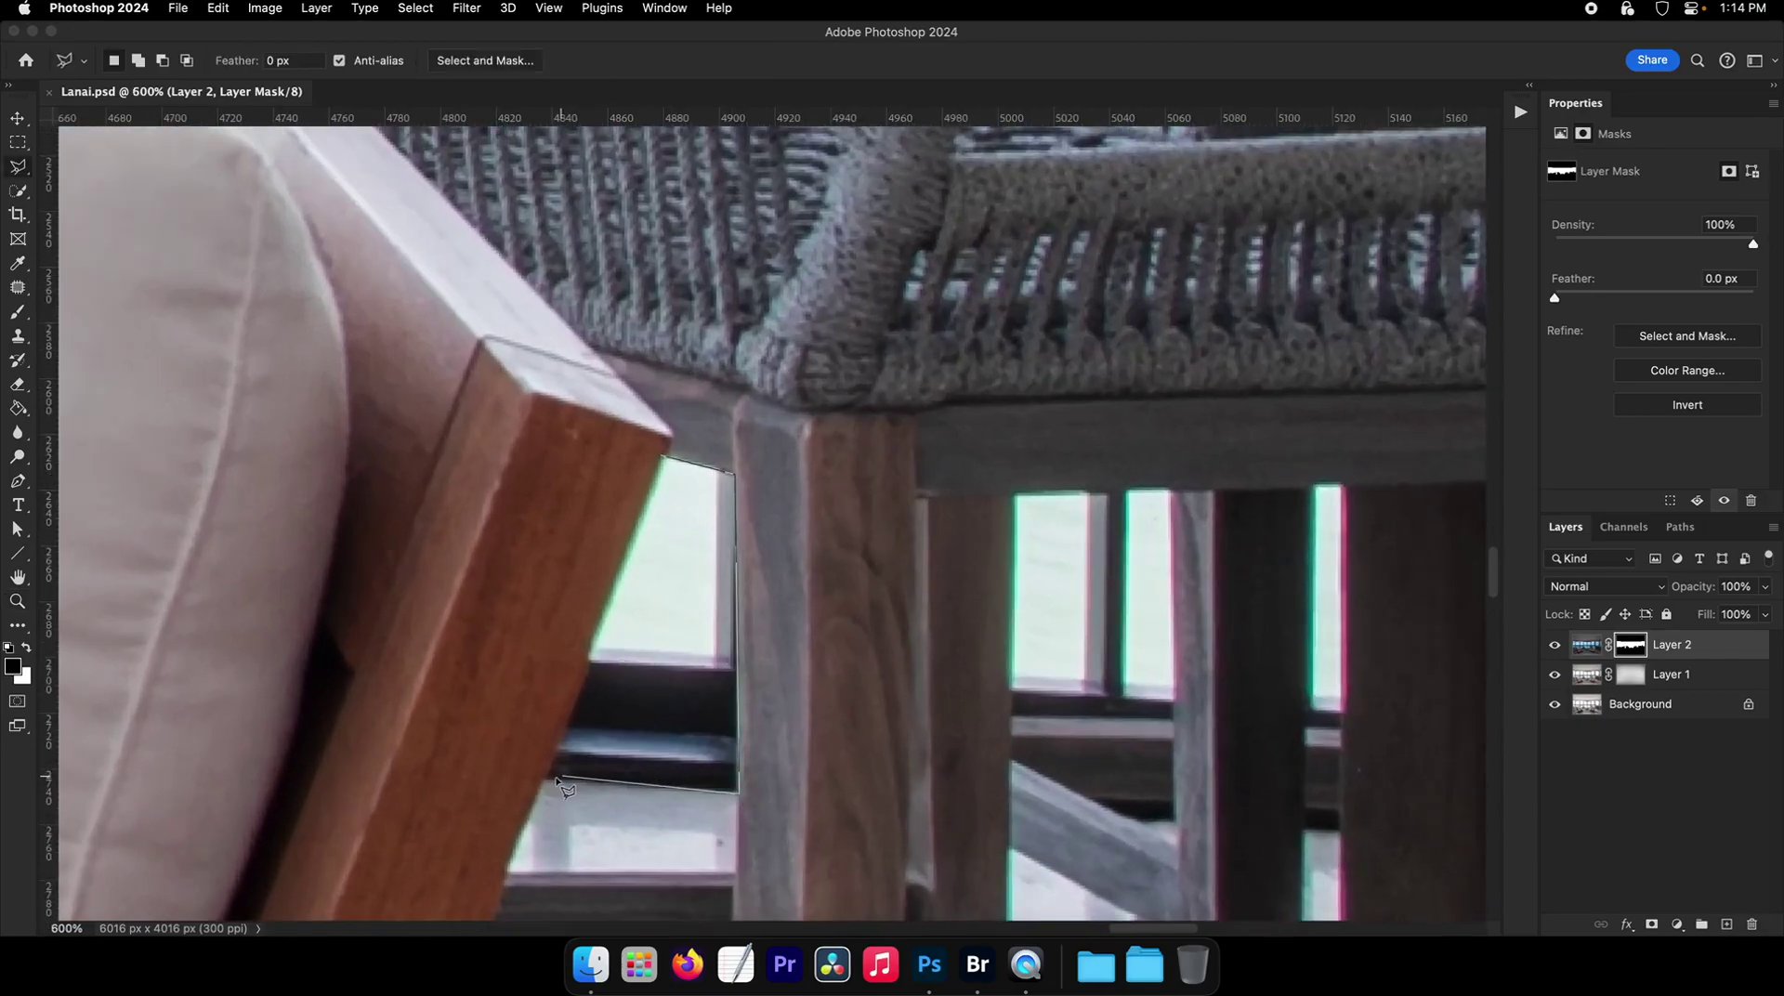
click(548, 781)
double_click(660, 501)
- Add the wide gap and the narrow gap between the legs under the woven bar chair to the selection
drag(979, 543, 749, 529)
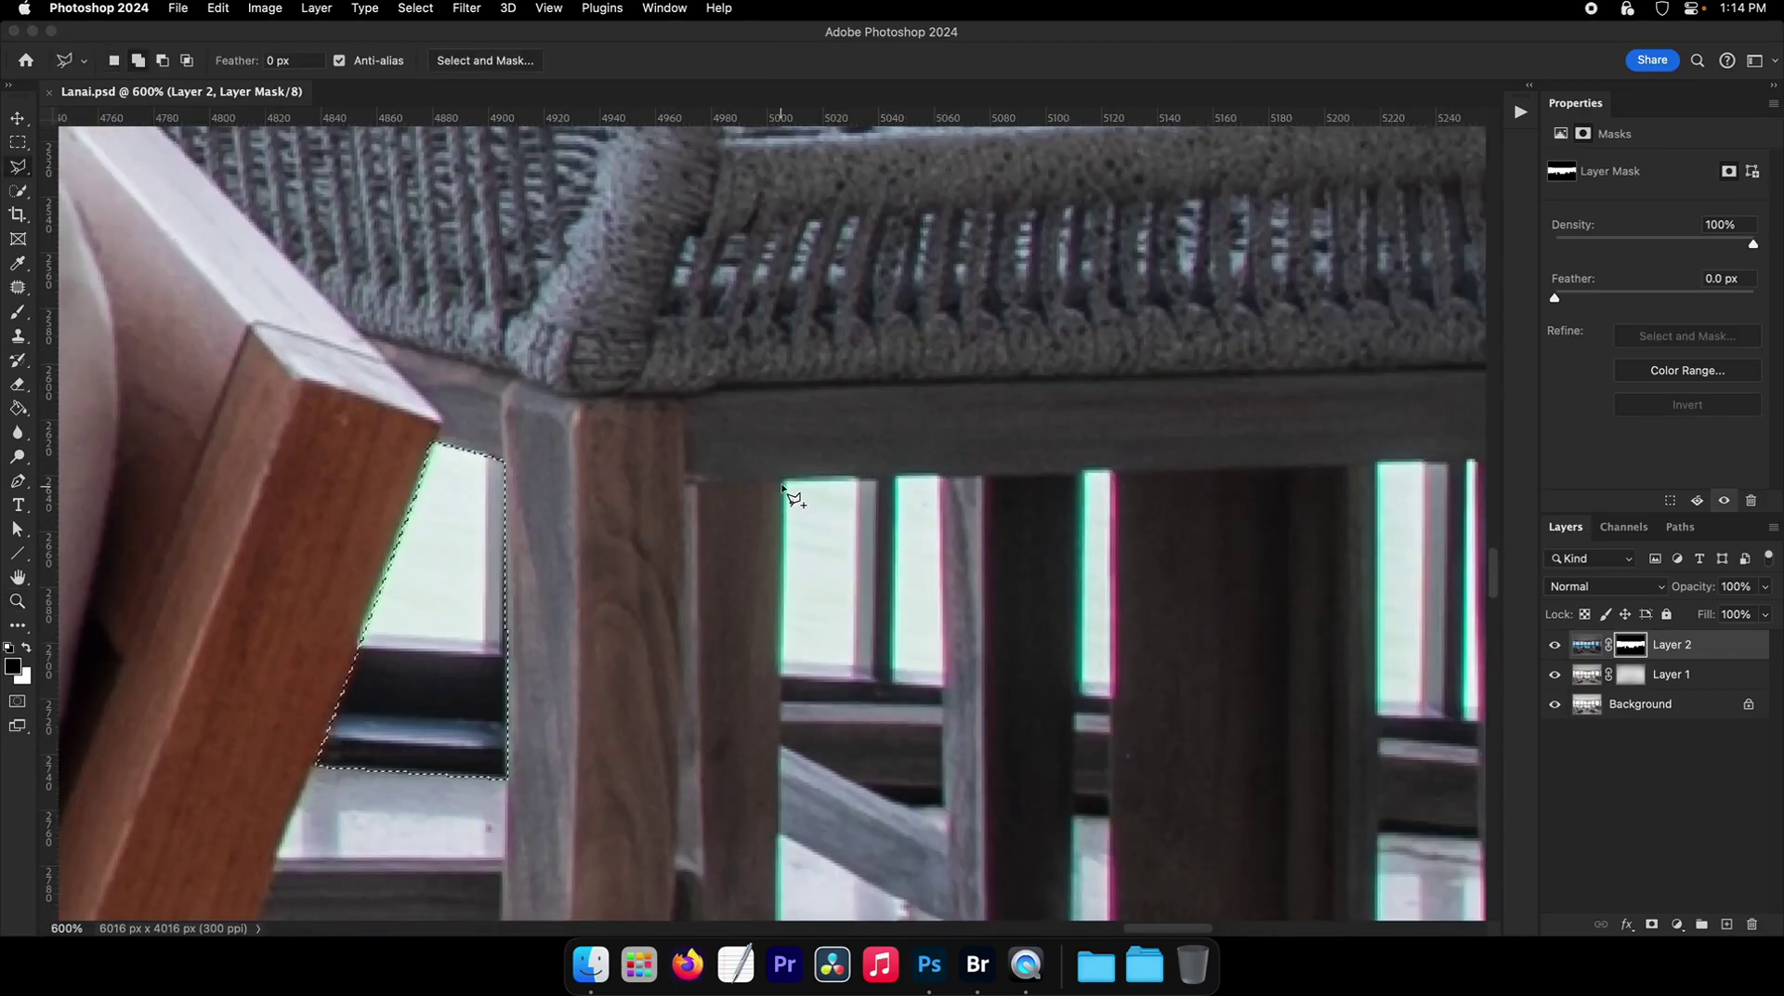
click(936, 478)
click(936, 711)
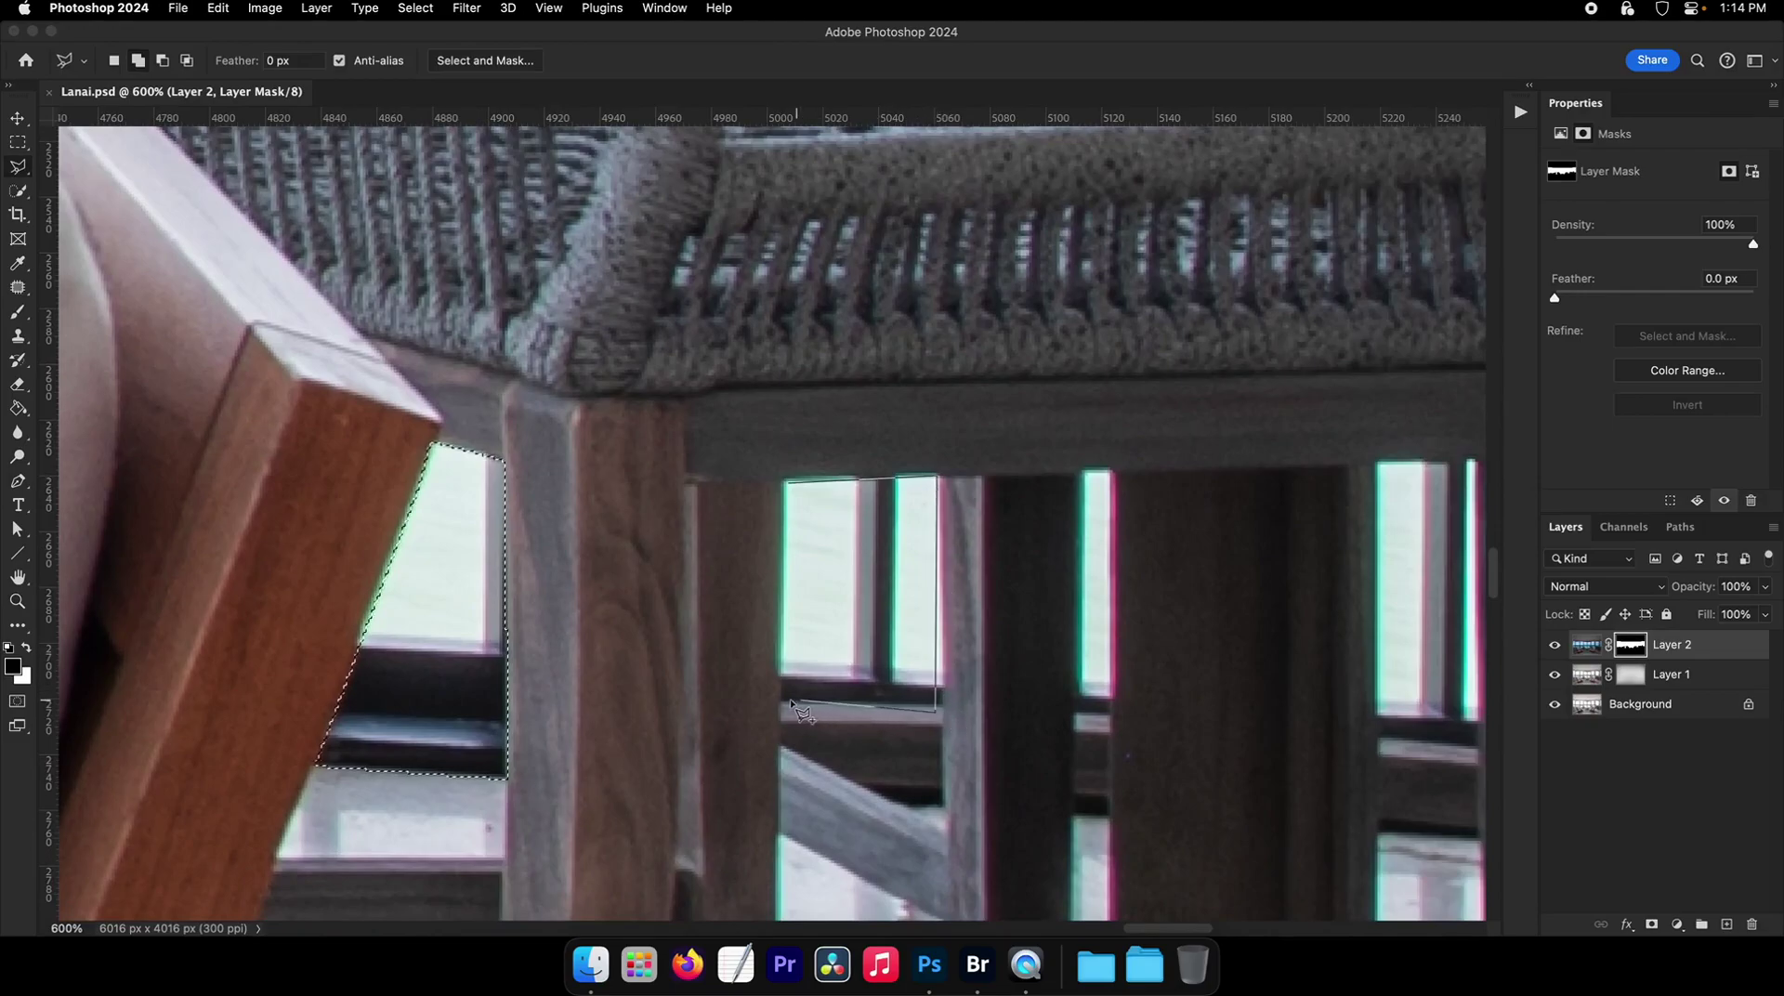
double_click(777, 704)
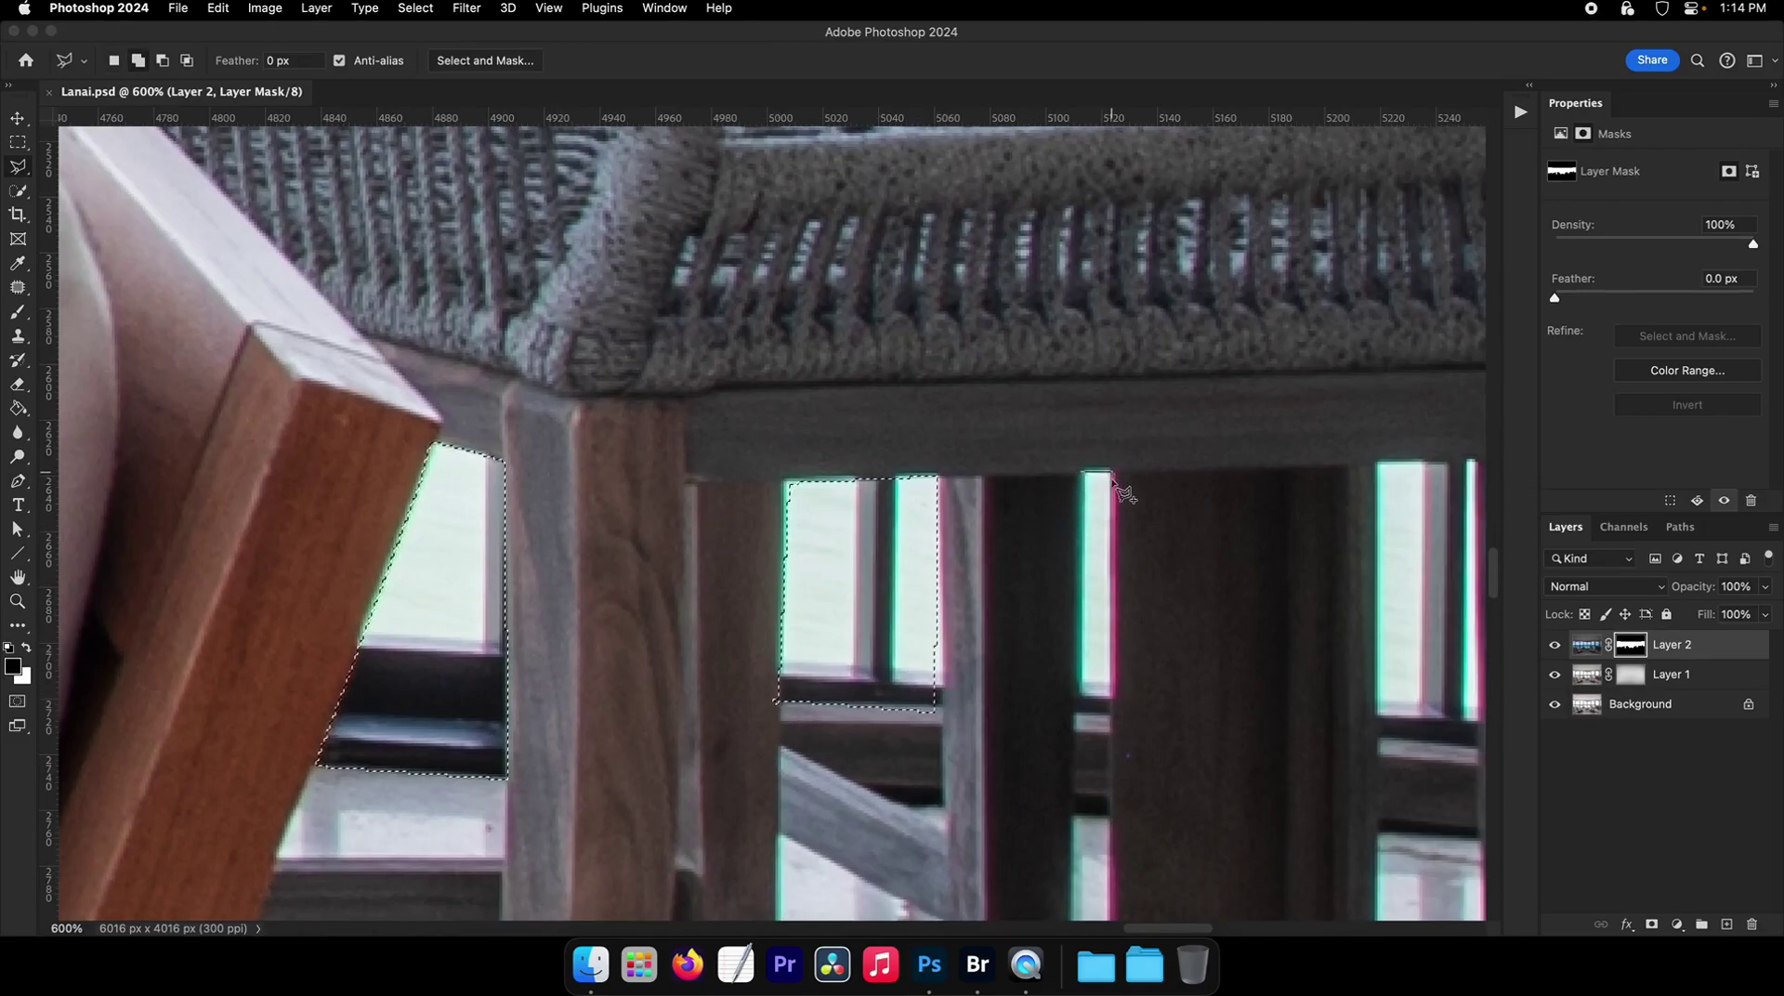
click(1111, 717)
double_click(1072, 714)
- Add the gap beside the rear leg under the same woven bar chair, just before the table leg, to the selection
drag(1434, 486, 927, 536)
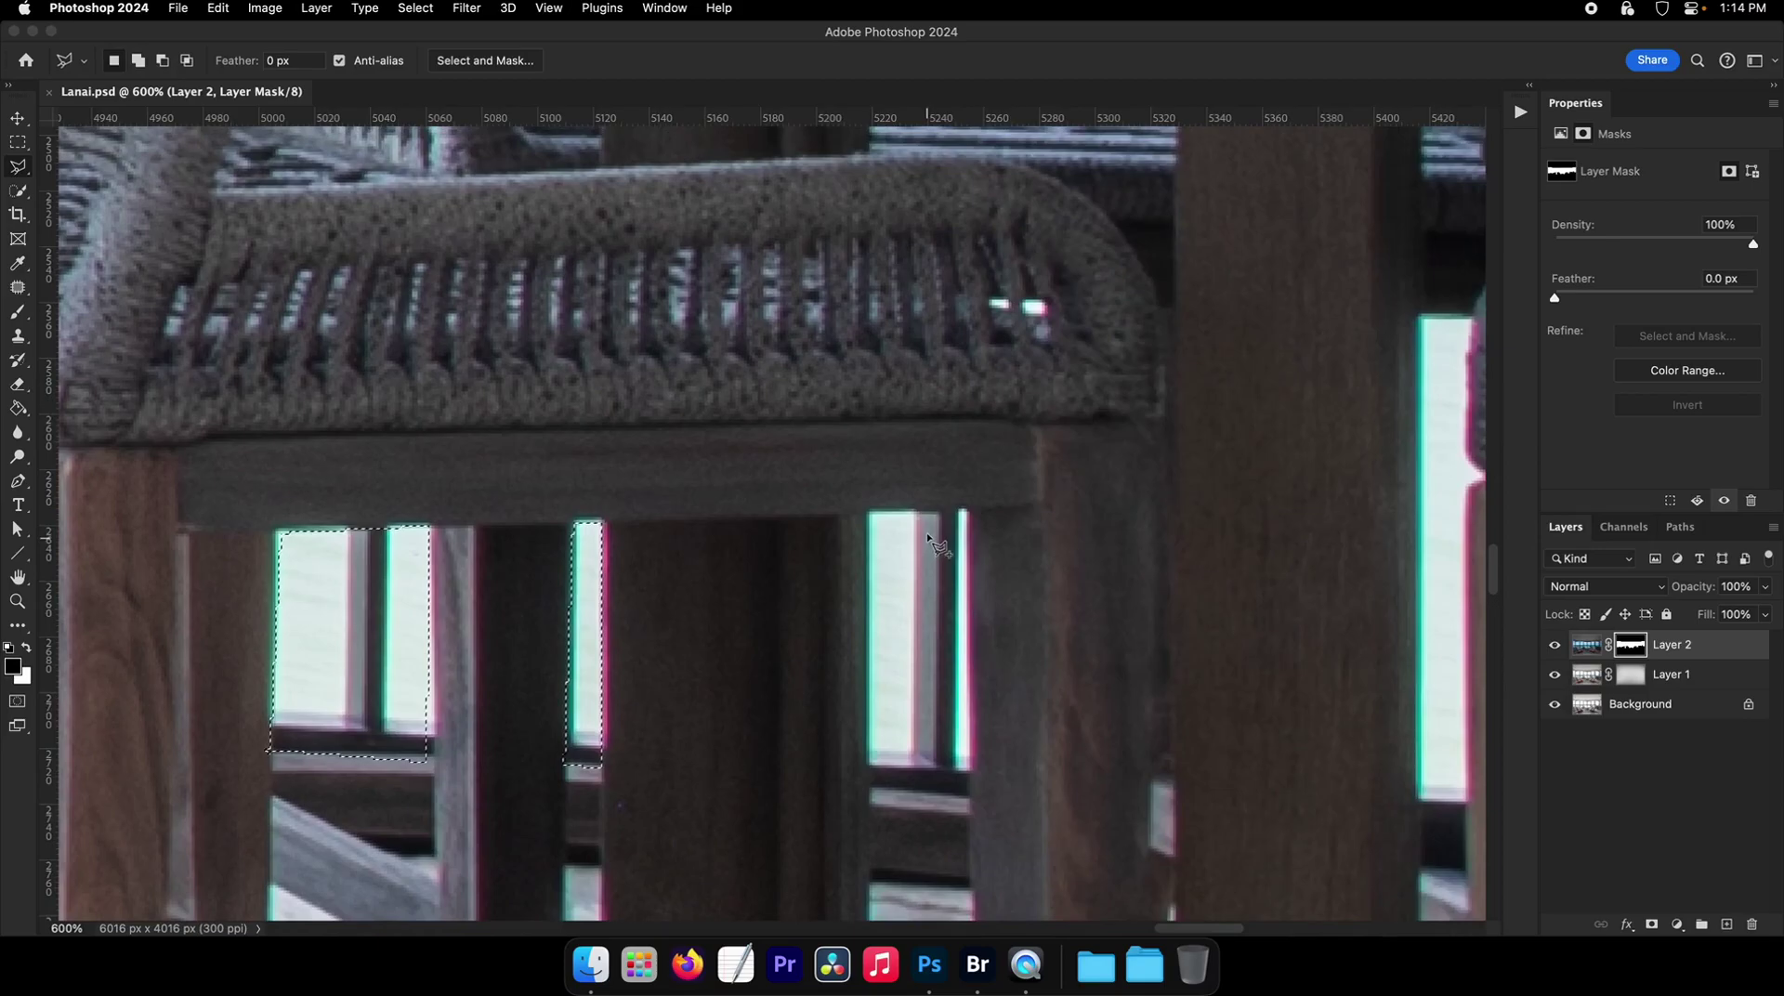
click(965, 507)
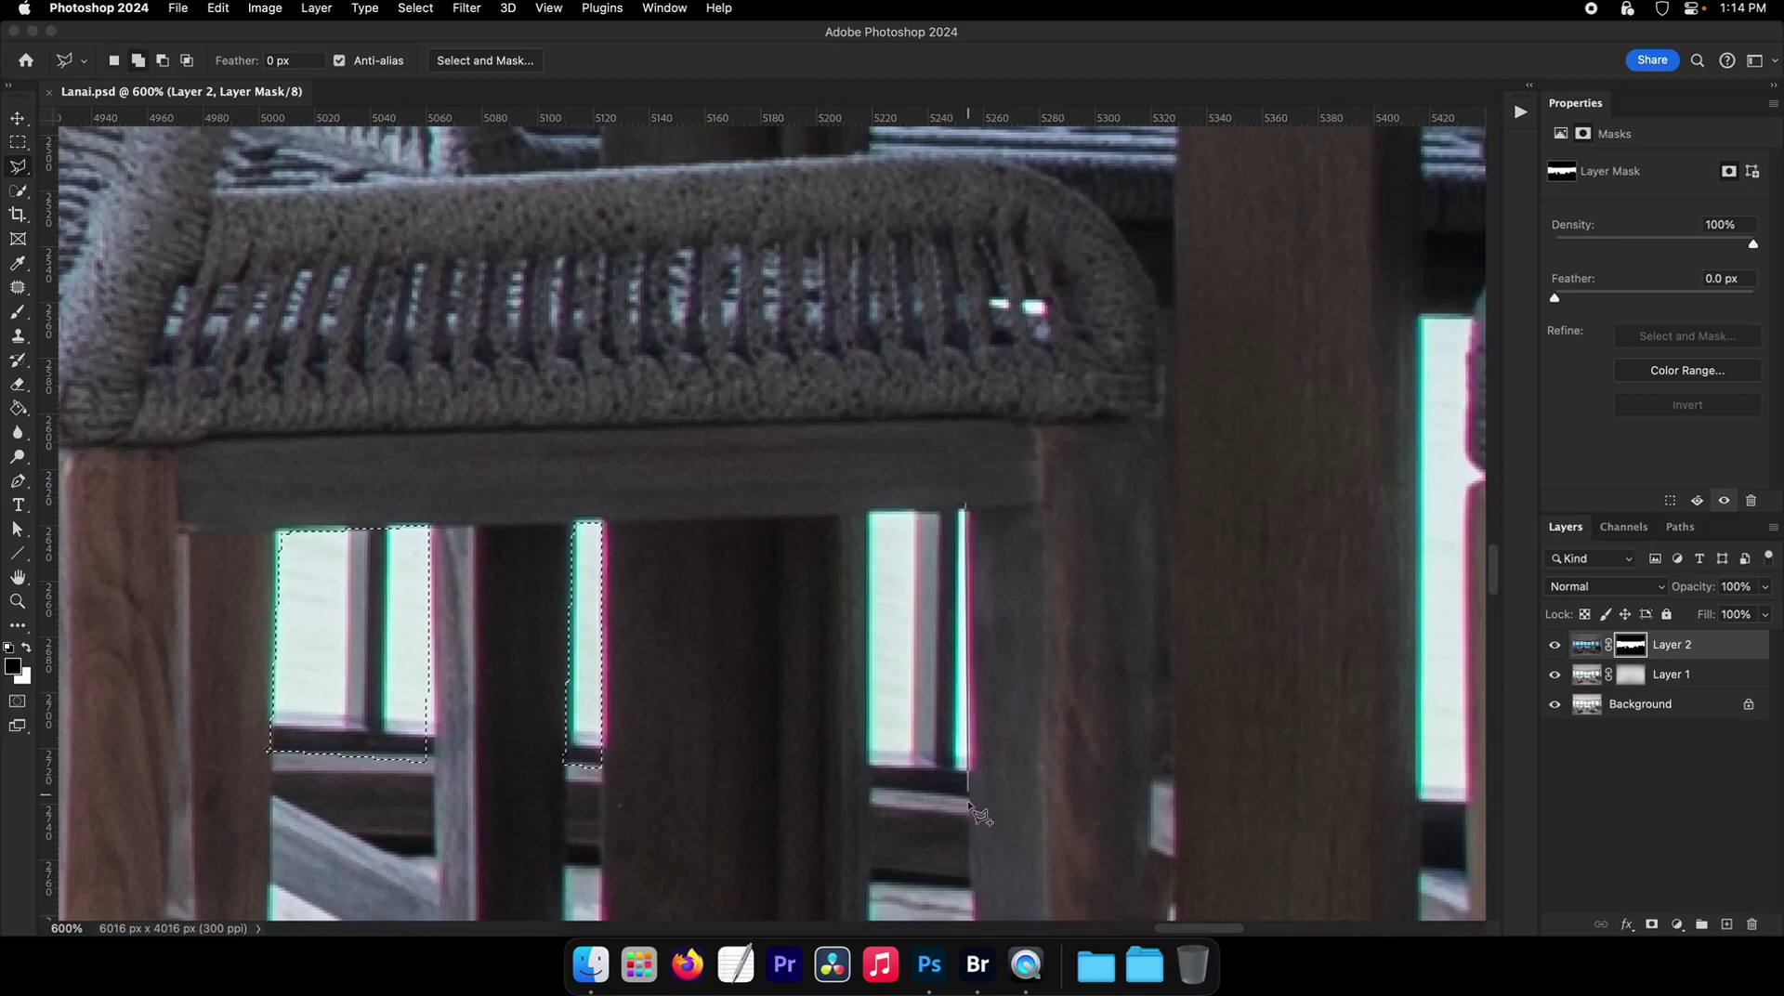
double_click(868, 531)
drag(868, 531, 437, 518)
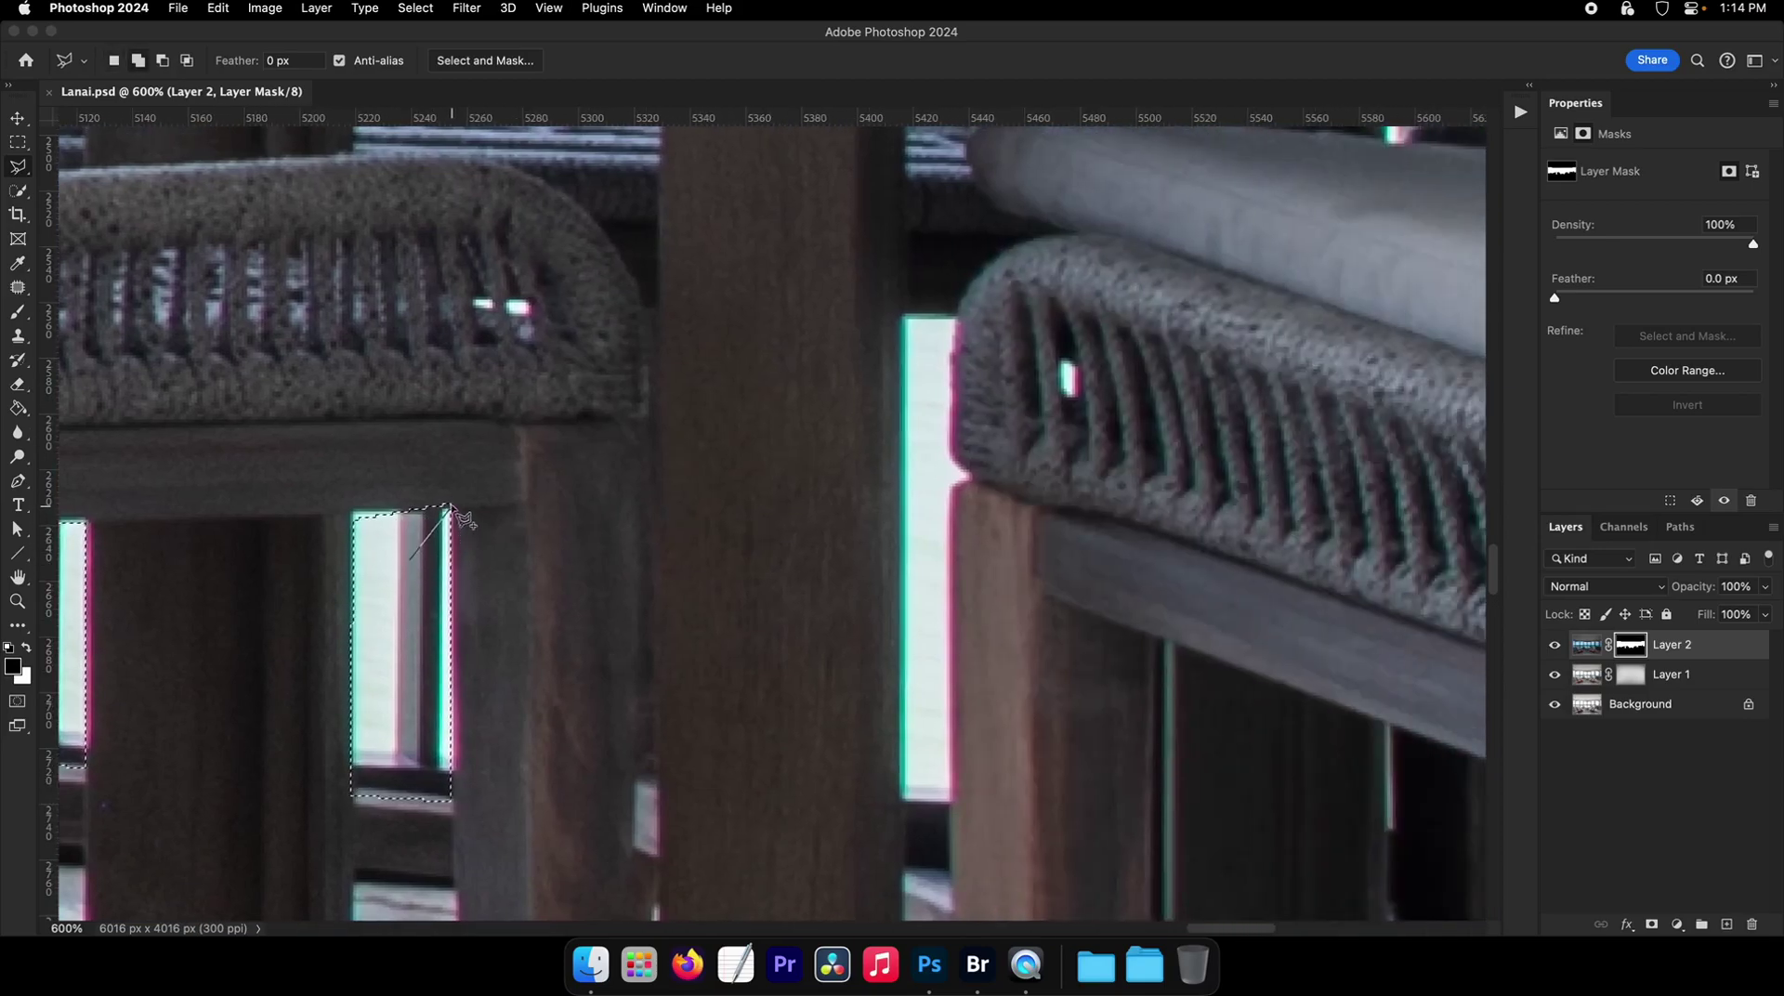
click(346, 510)
- Add the tall narrow gap between the table leg and the neighbouring woven chair to the selection, following the seat's edge
click(948, 318)
click(951, 457)
click(963, 476)
click(950, 492)
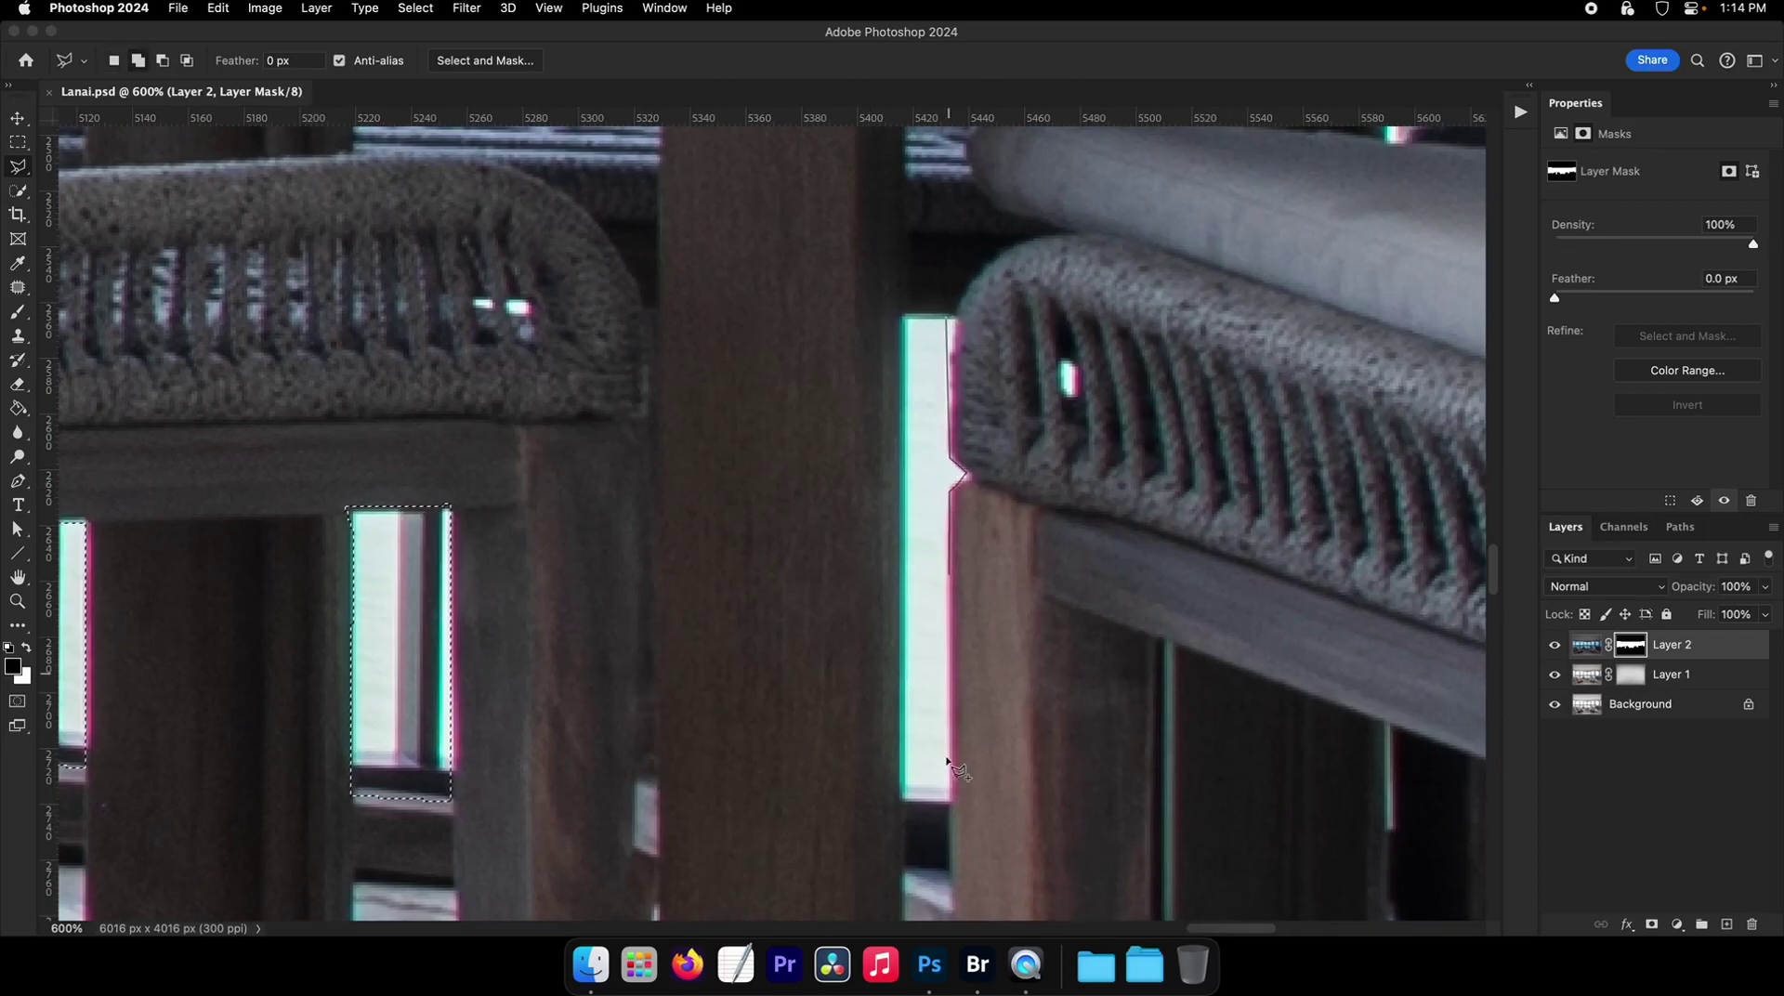
click(950, 869)
double_click(899, 872)
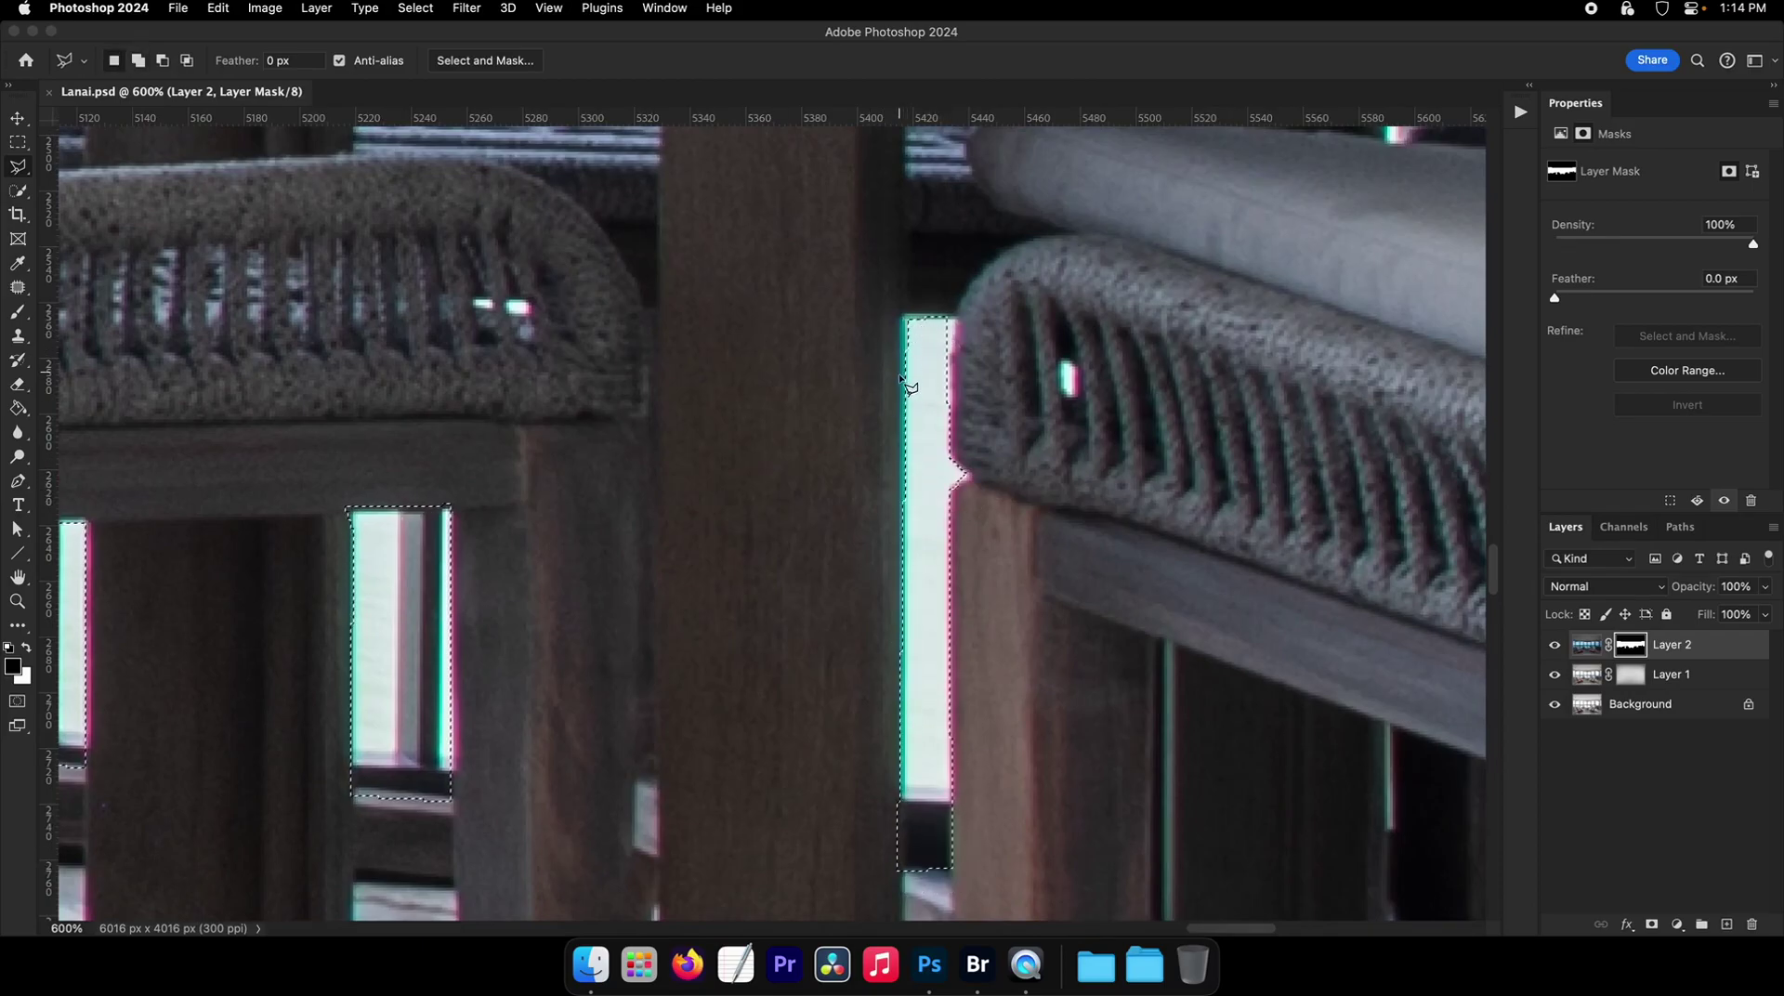
- Fill the selected gaps between the chair legs with white on Layer 2's mask, and clear the selection
key(g)
key(x)
click(927, 397)
mouse_move(930, 397)
mouse_down()
mouse_move(866, 409)
mouse_move(917, 460)
mouse_move(923, 521)
mouse_up()
key(super+d)
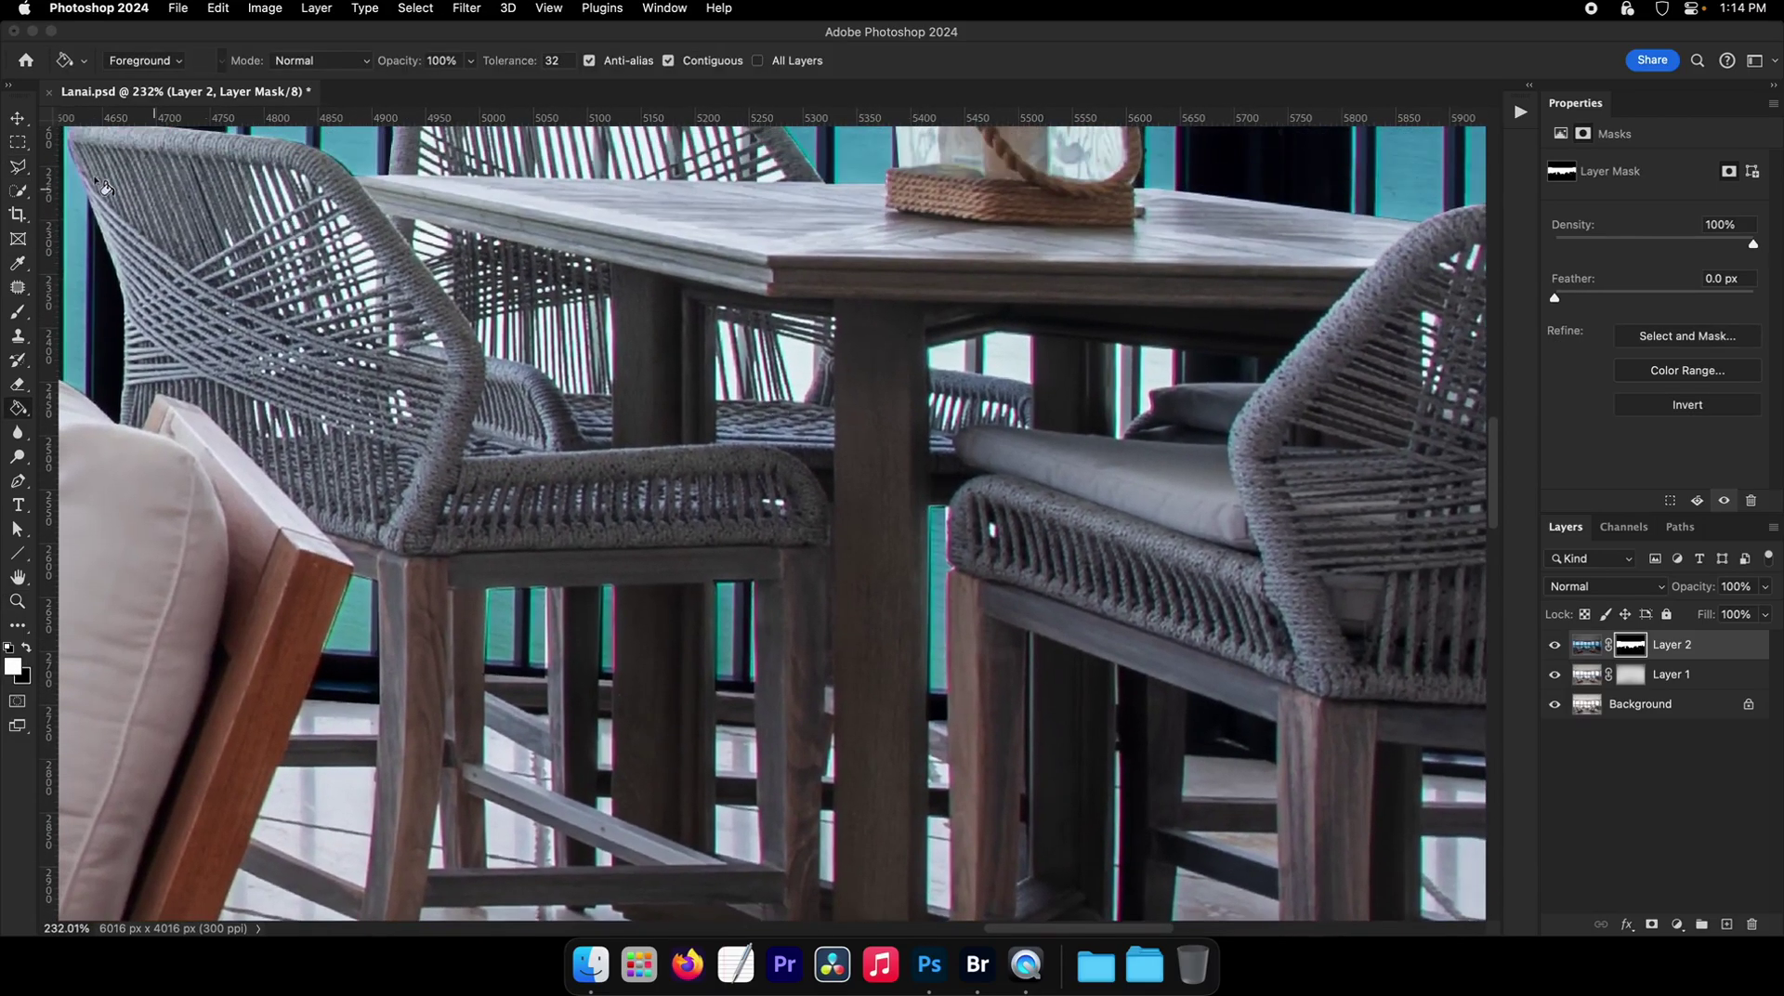
- Save the document, and select the two white gaps beneath the tabletop, above the grey cushions and the woven seat back
click(19, 163)
scroll(1098, 429, up, 10)
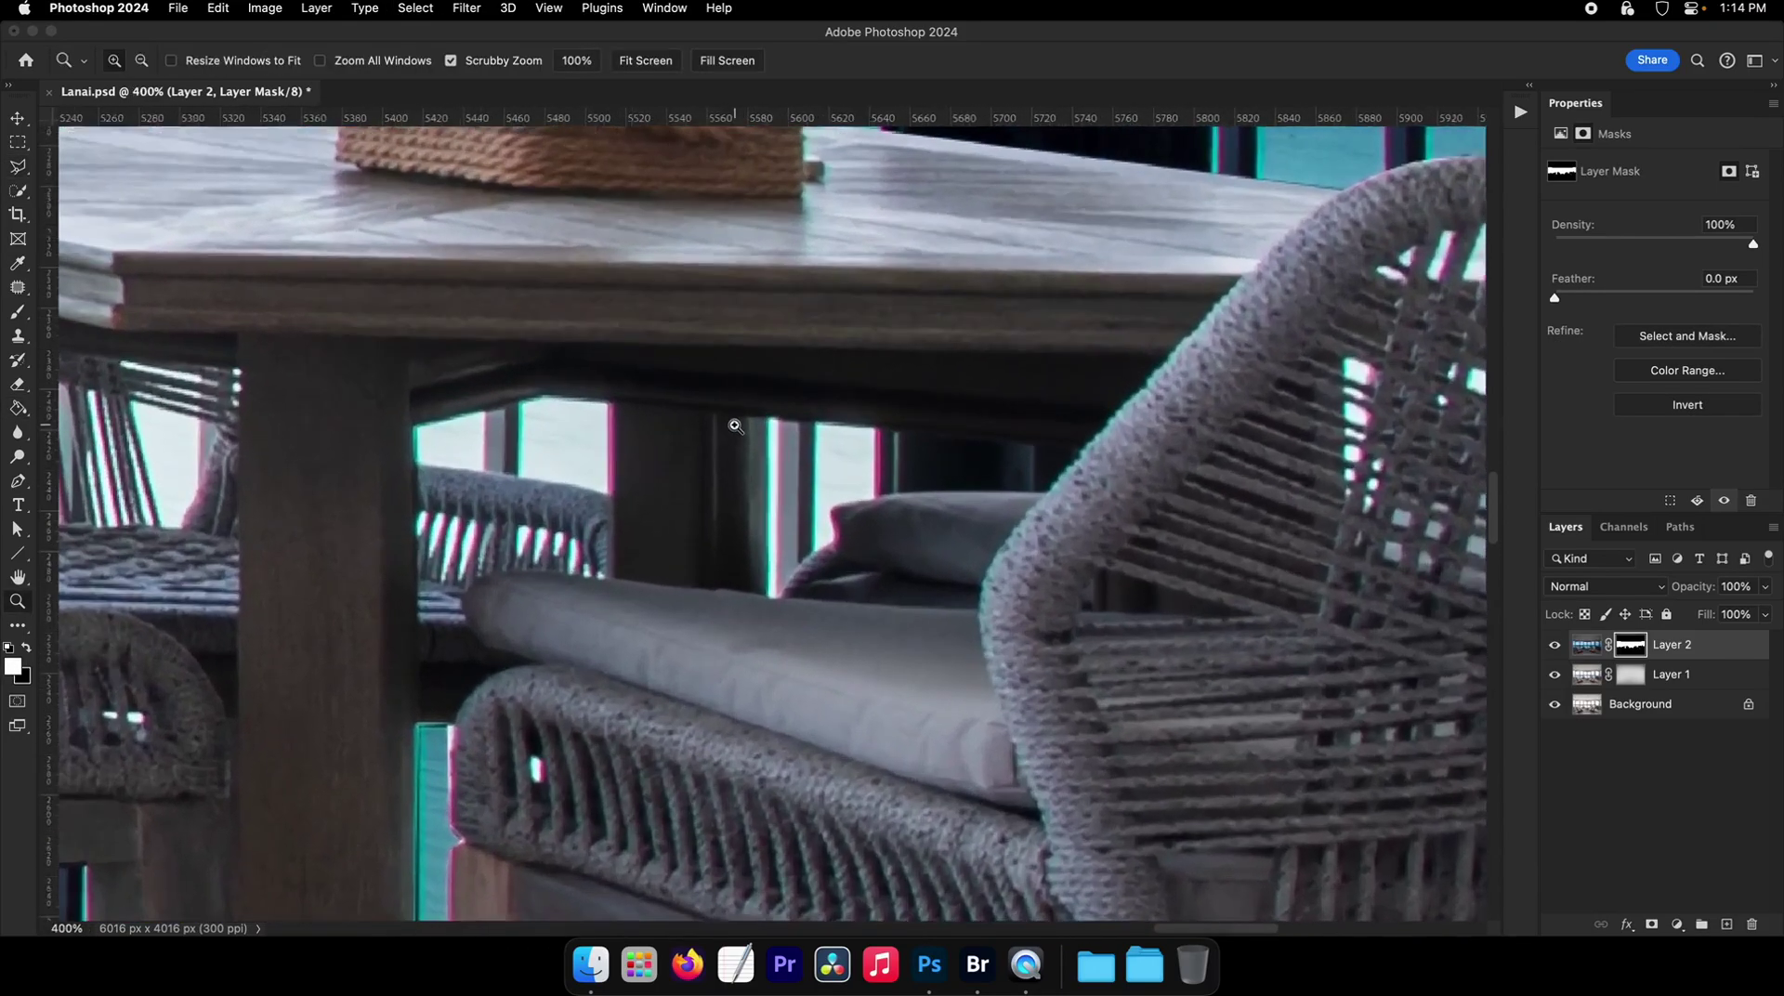
key(ctrl+s)
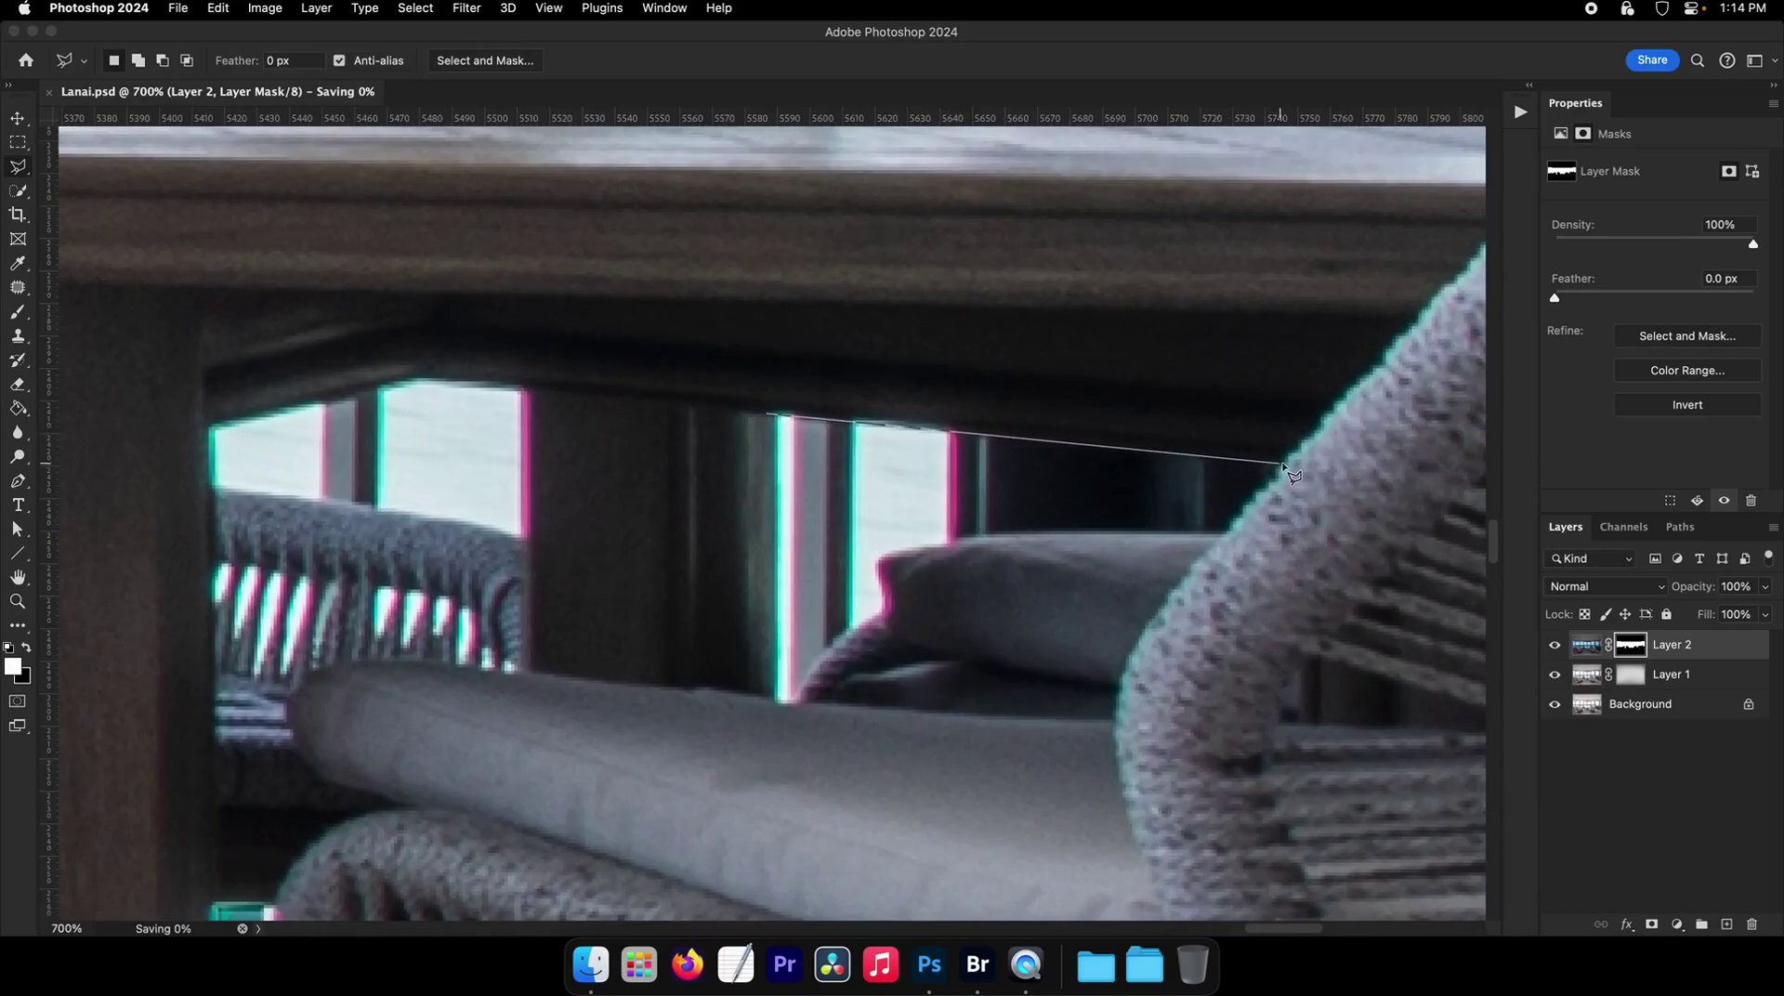
click(1287, 461)
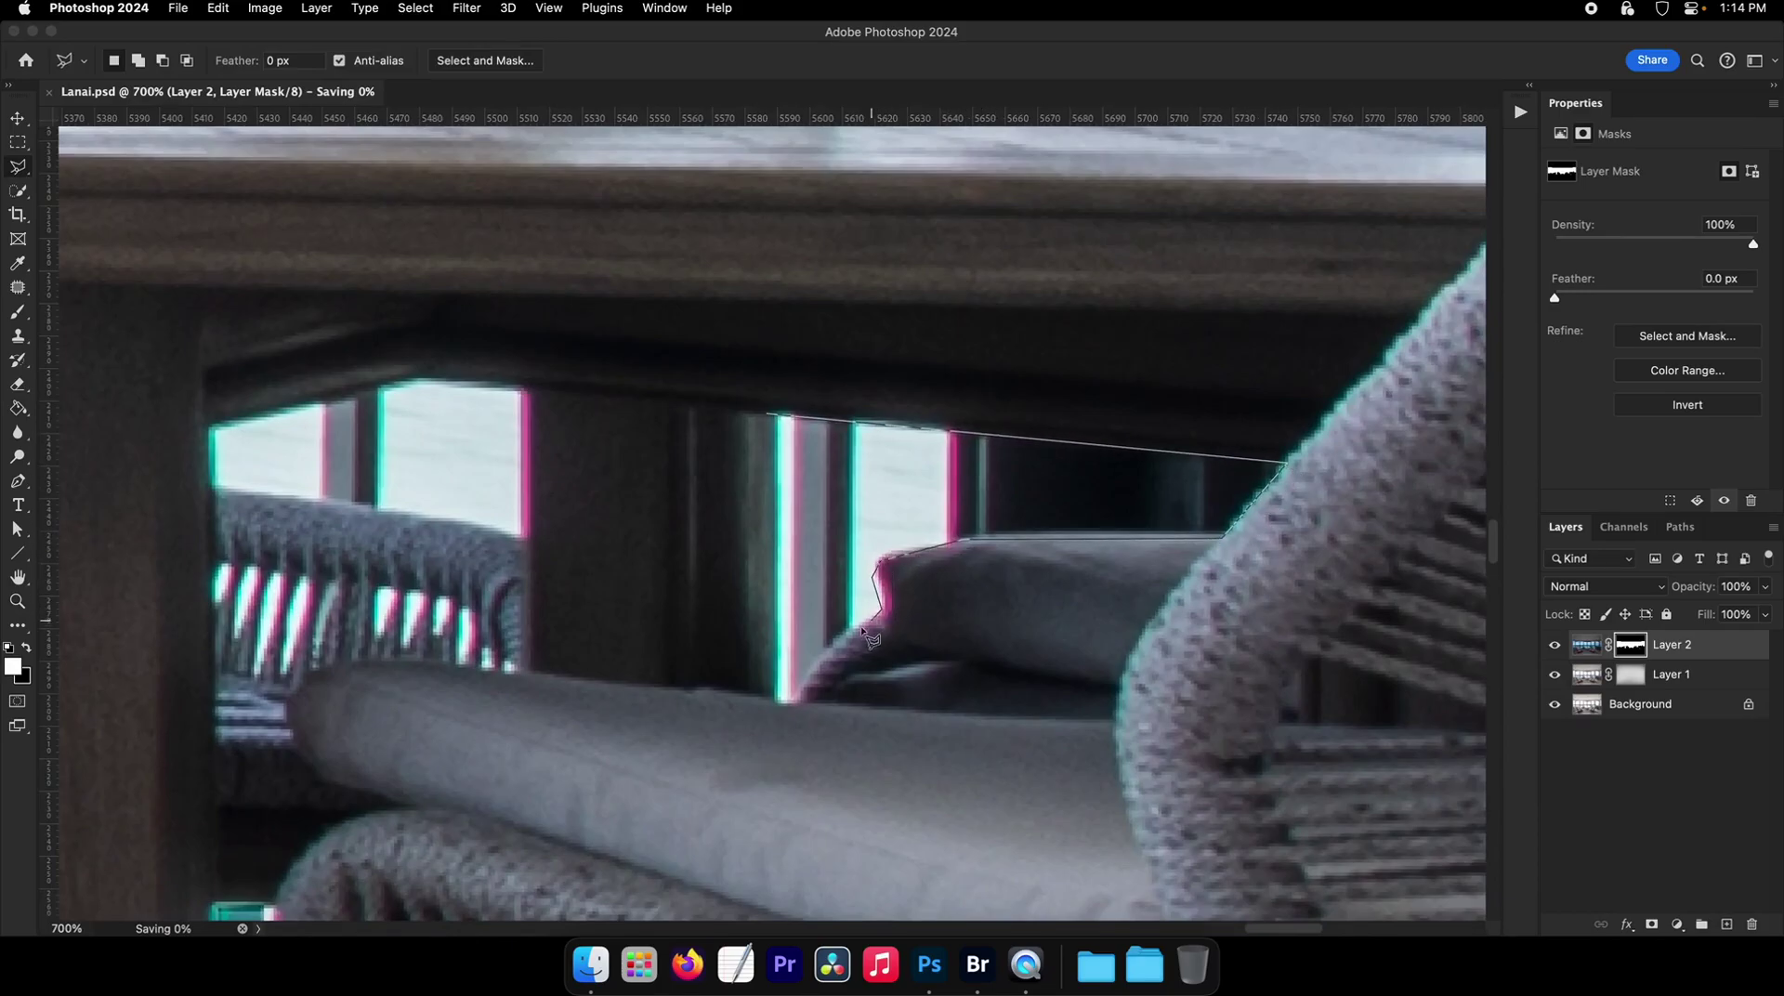
click(775, 690)
scroll(929, 546, left, 5)
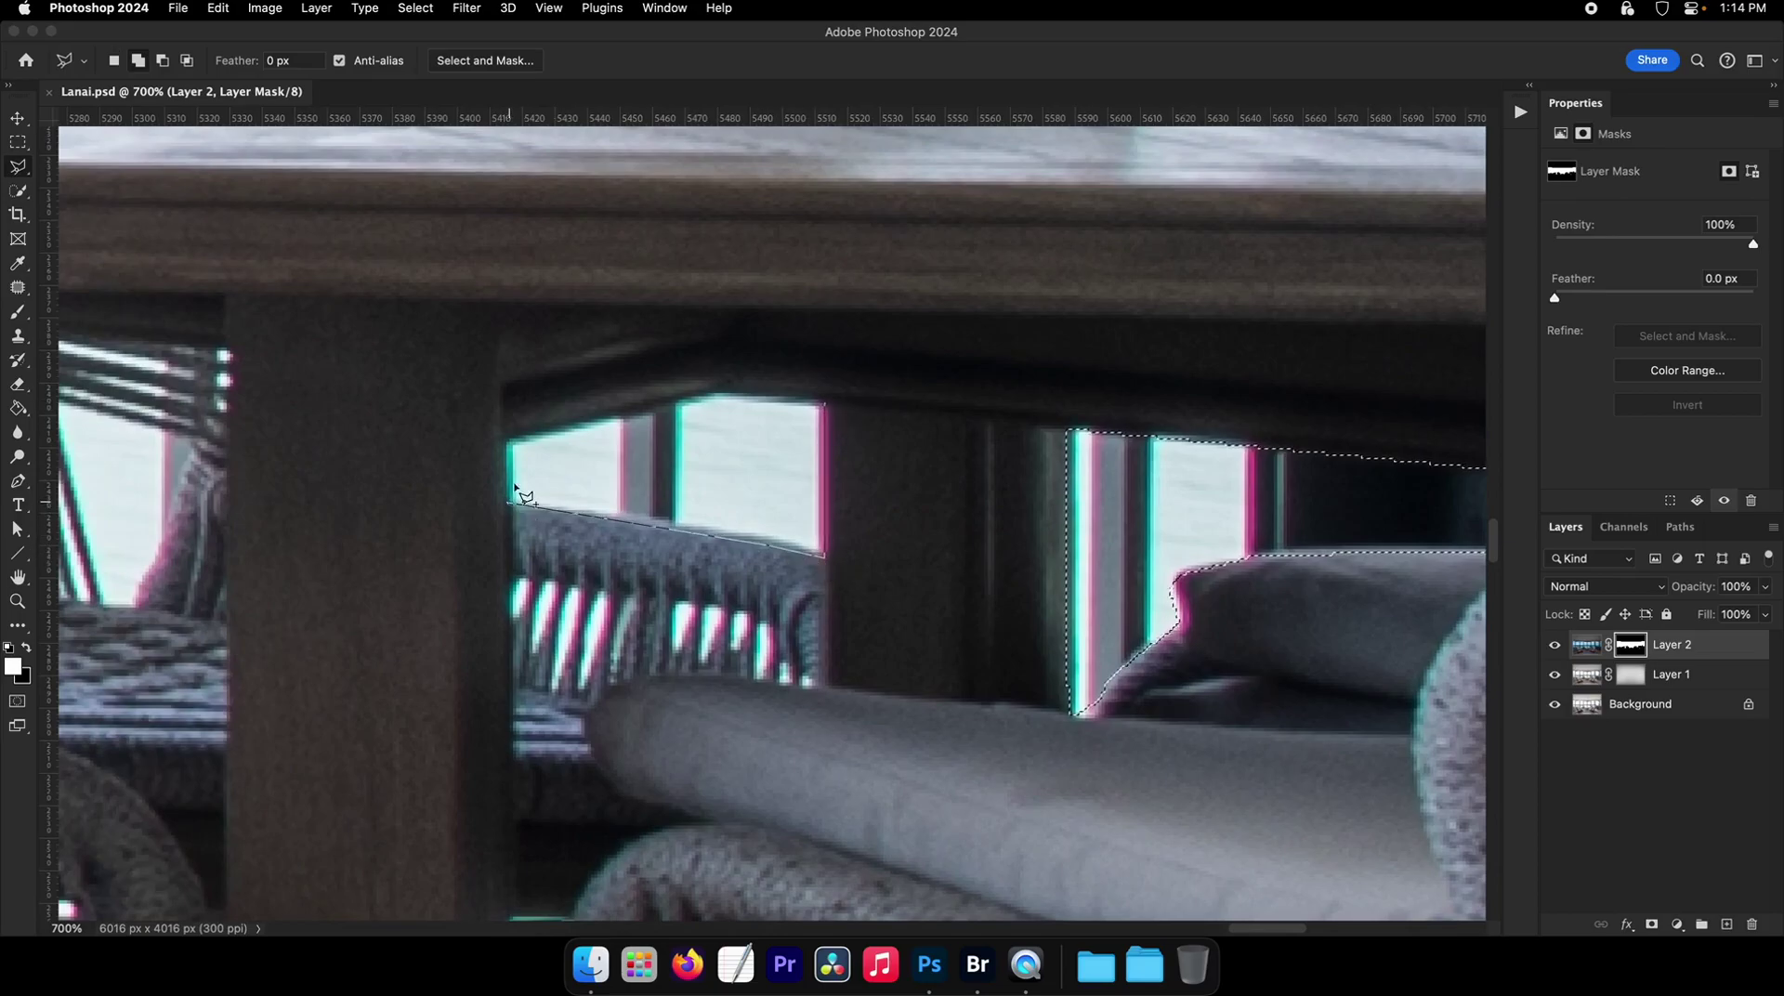
double_click(674, 401)
- Add the large gap beside the slanted cords of the far woven chair, beneath the tabletop, to the selection
scroll(945, 466, left, 8)
scroll(944, 465, up, 2)
click(549, 485)
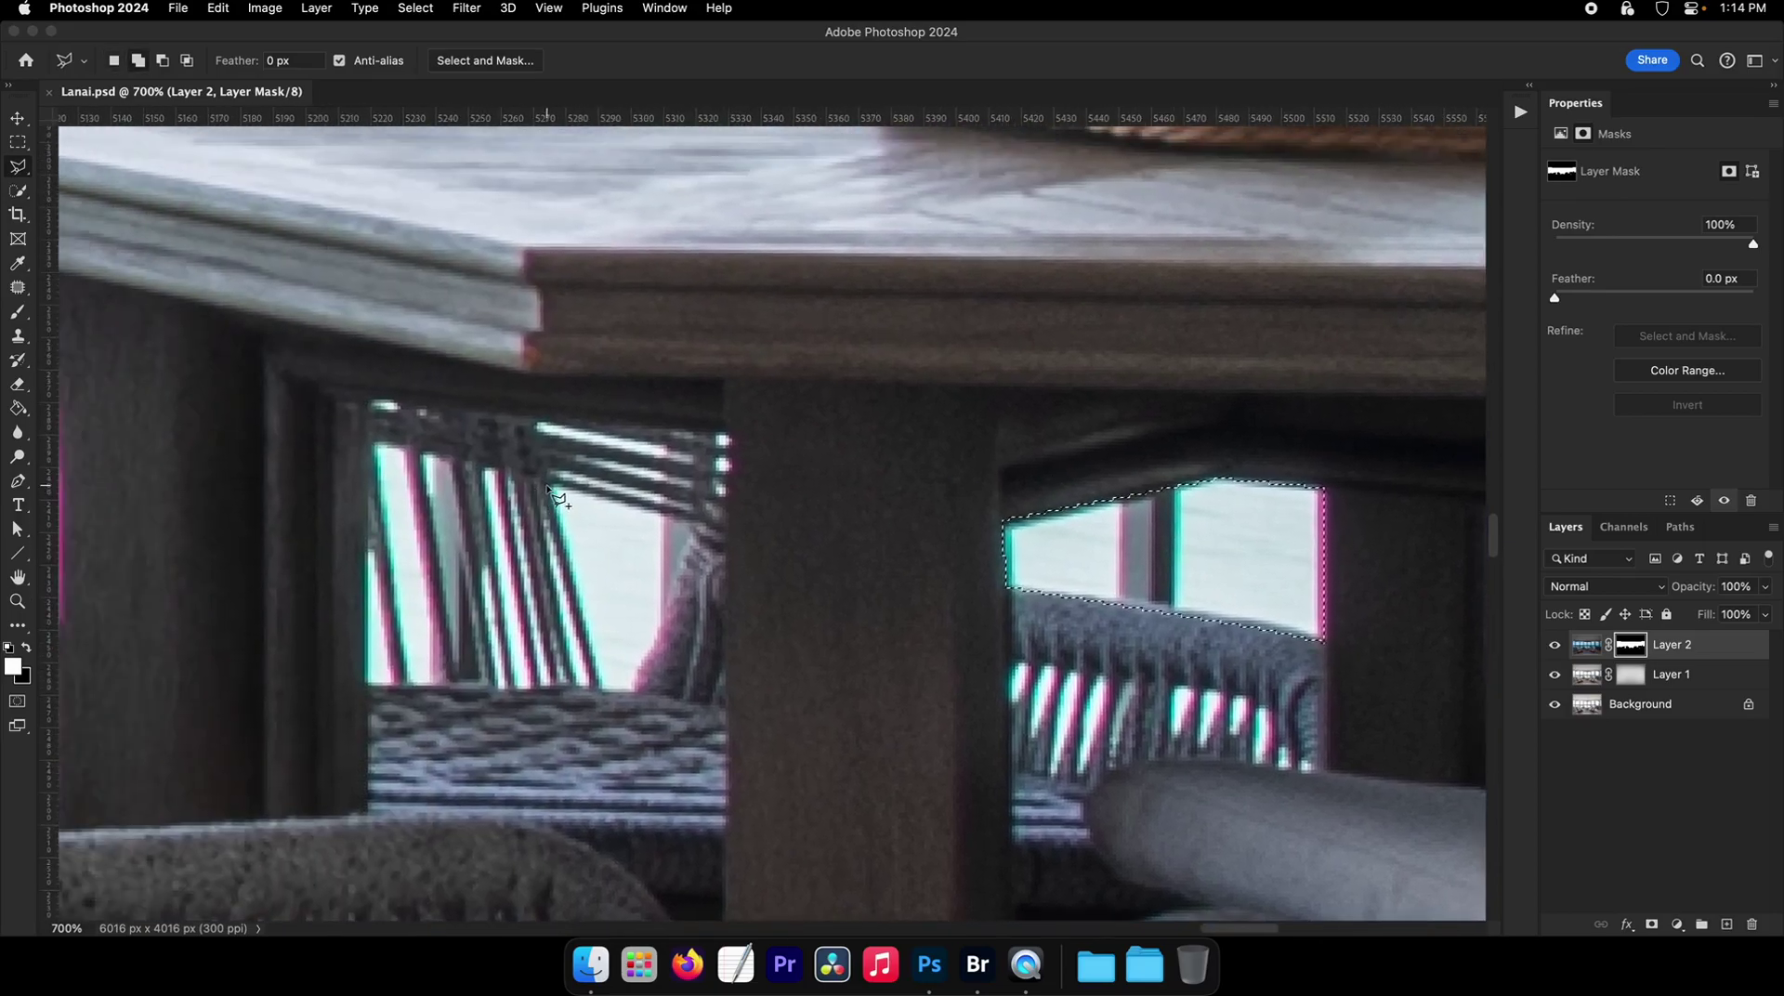
click(694, 526)
click(605, 691)
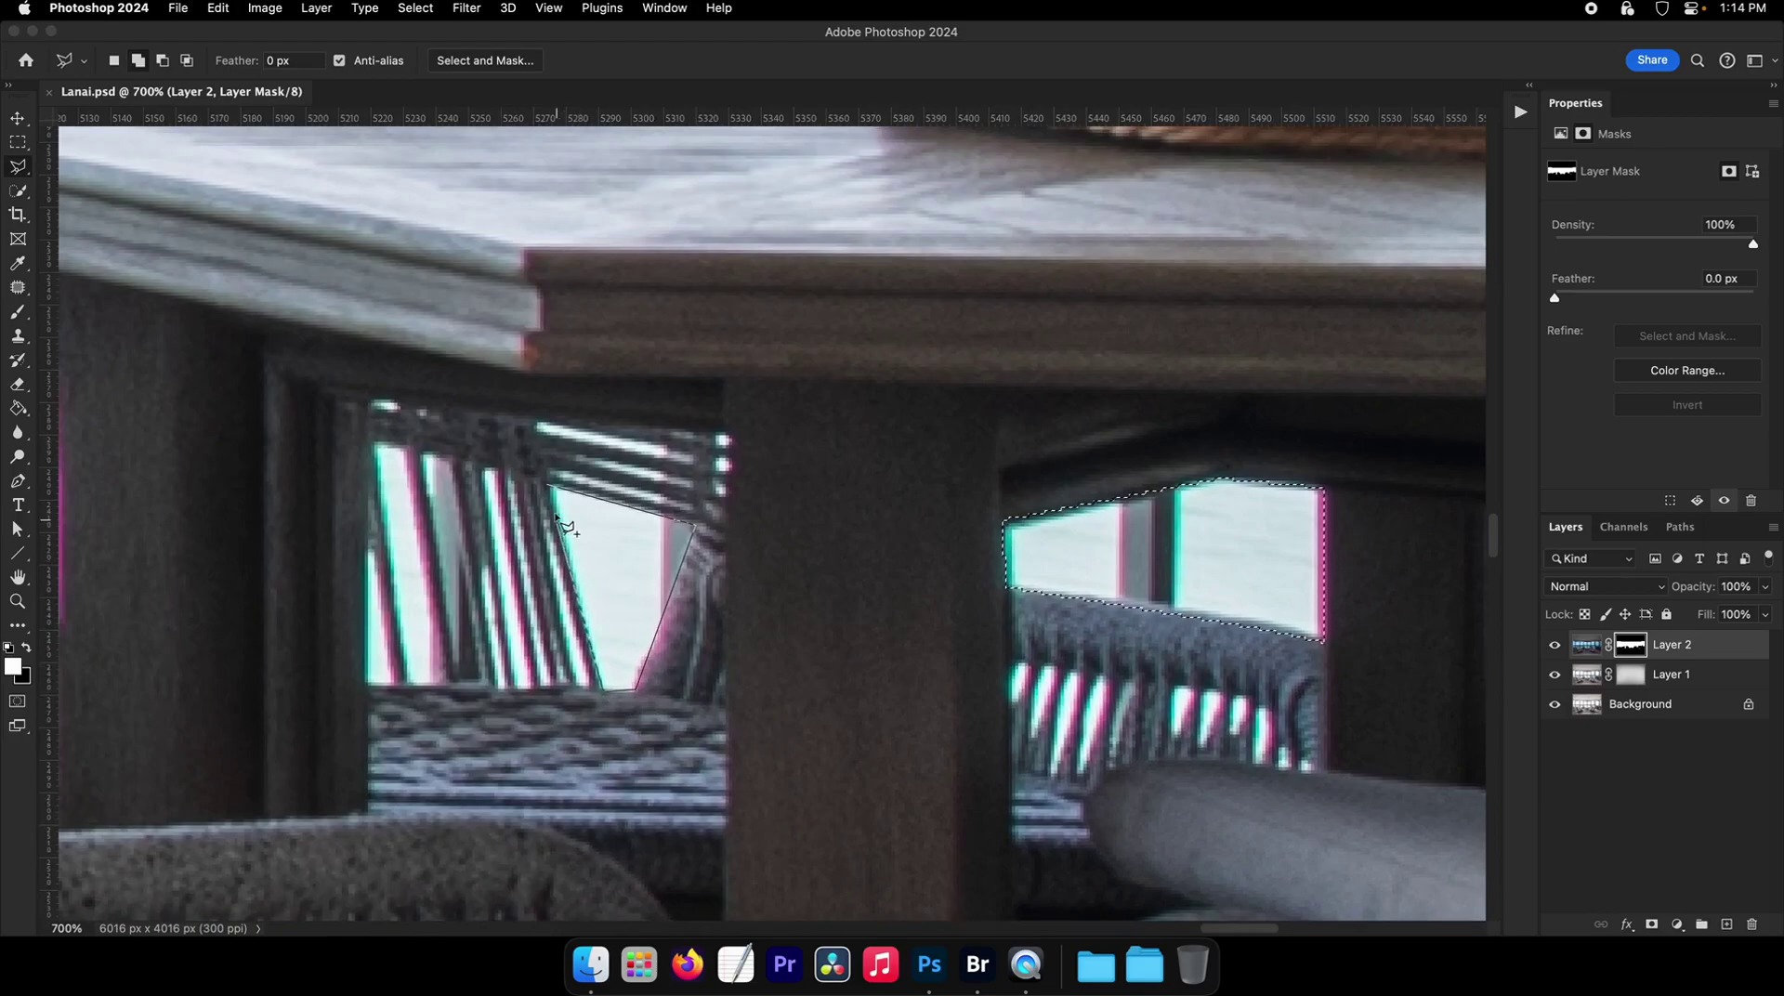
click(548, 486)
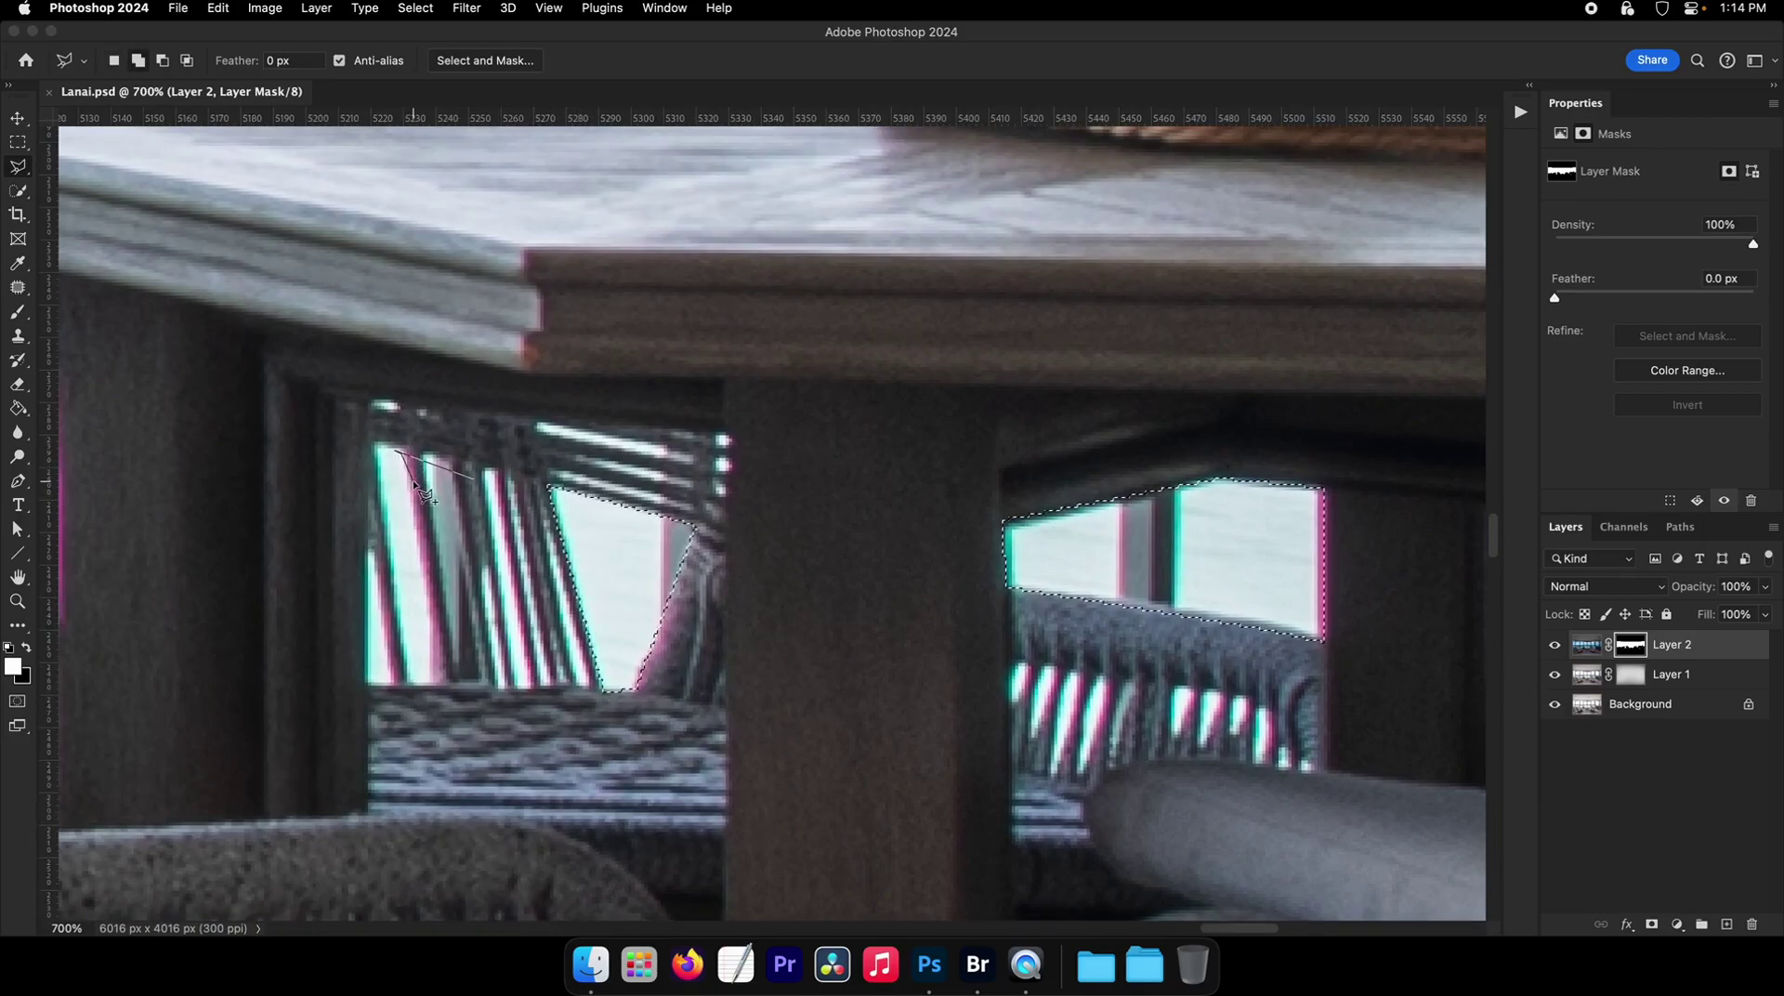
- Add the wider openings between the slanted cords nearest the dark table support to the selection
click(443, 686)
click(410, 688)
click(377, 447)
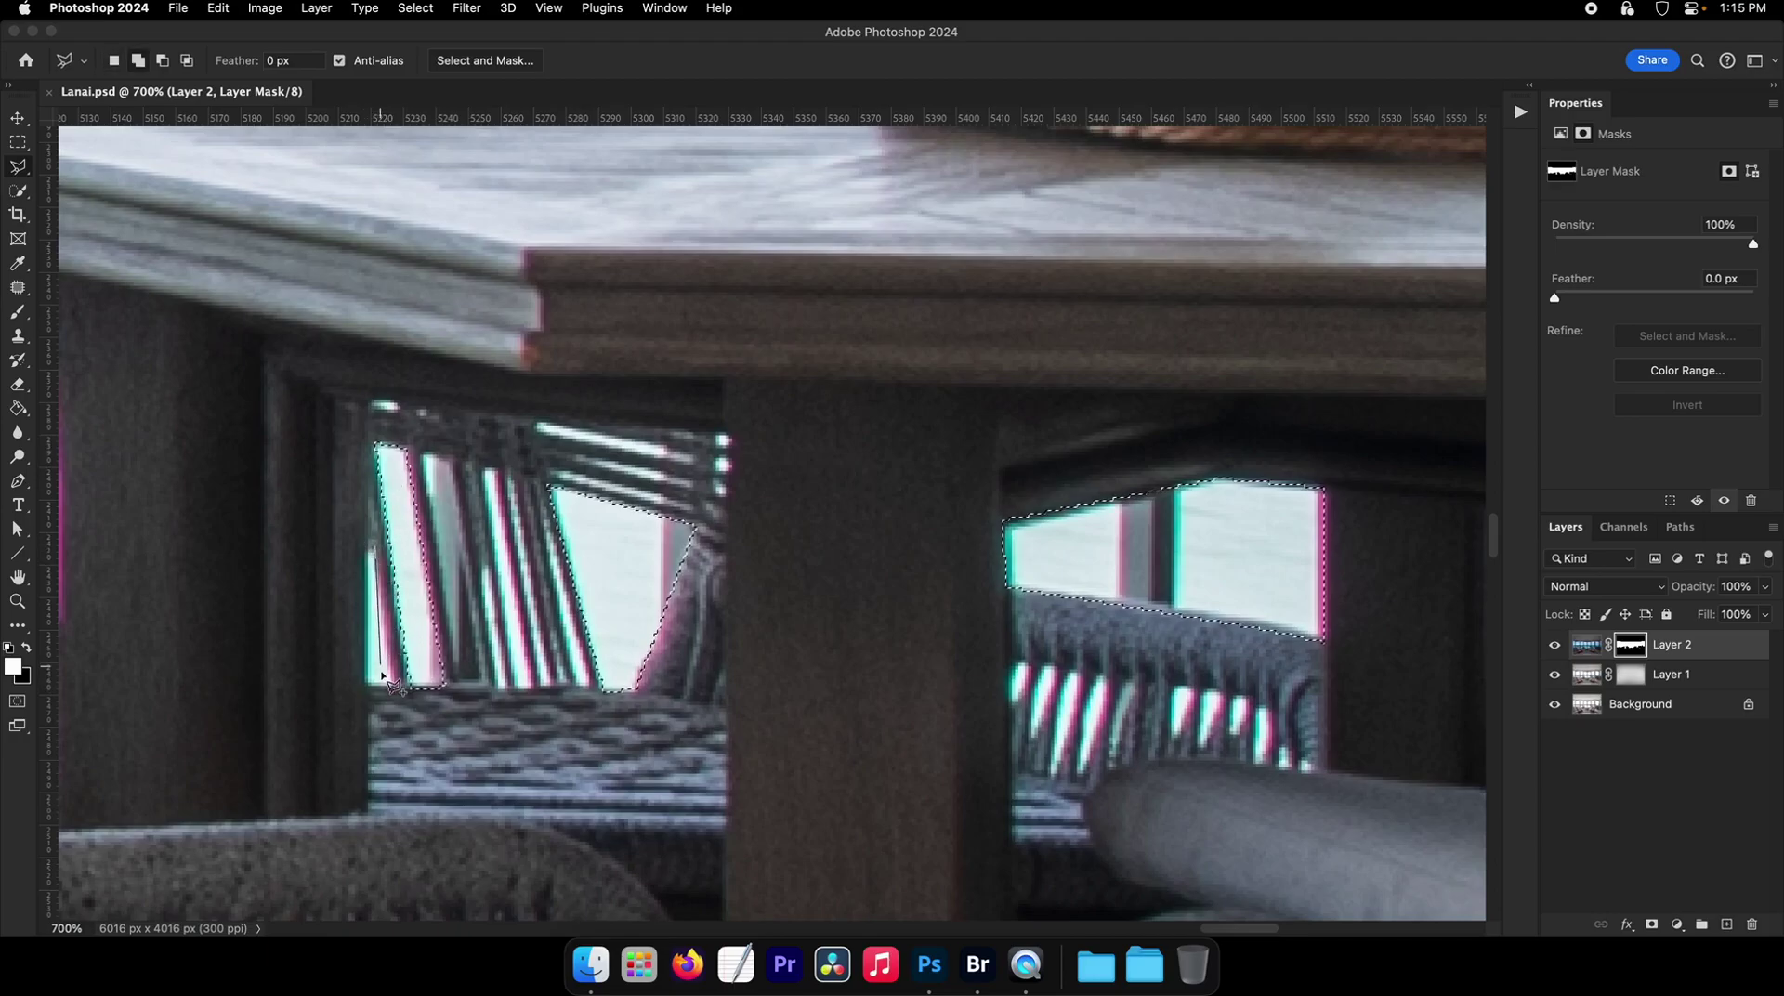
click(449, 455)
click(459, 687)
click(425, 455)
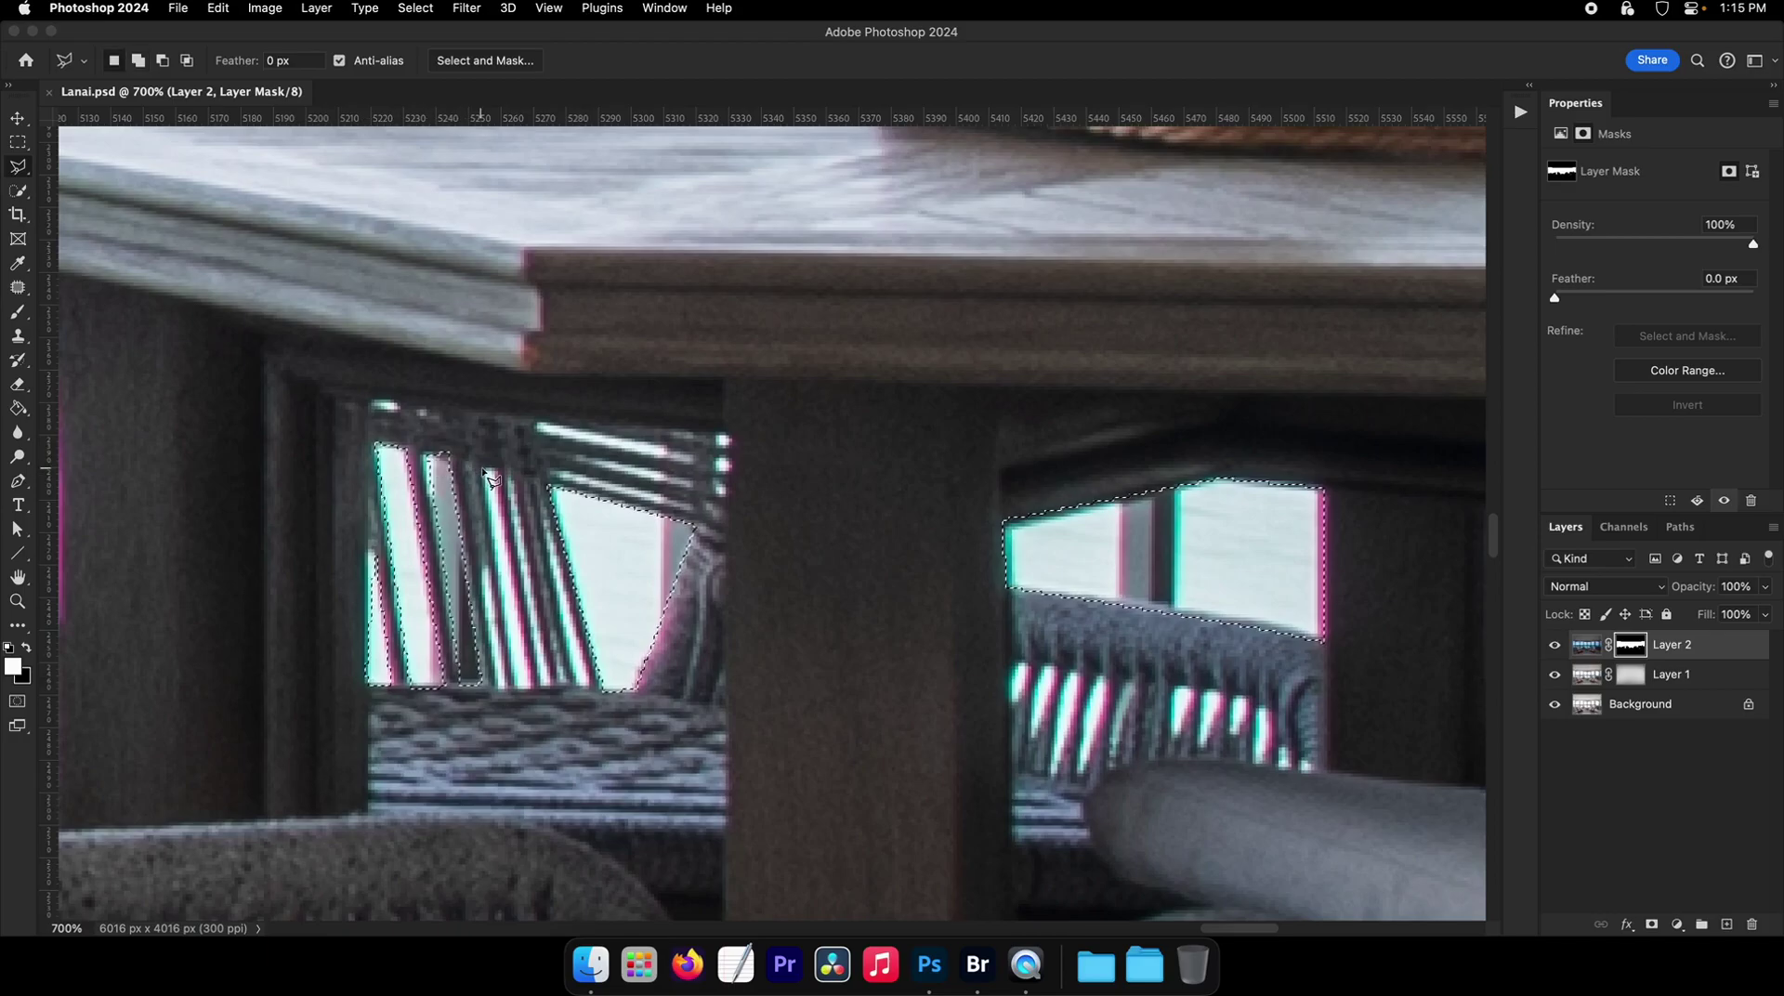
- Add the remaining thin slits between the slanted cords, next to the large gap, to the selection
shift+click(484, 470)
click(497, 471)
click(536, 687)
click(506, 688)
click(484, 469)
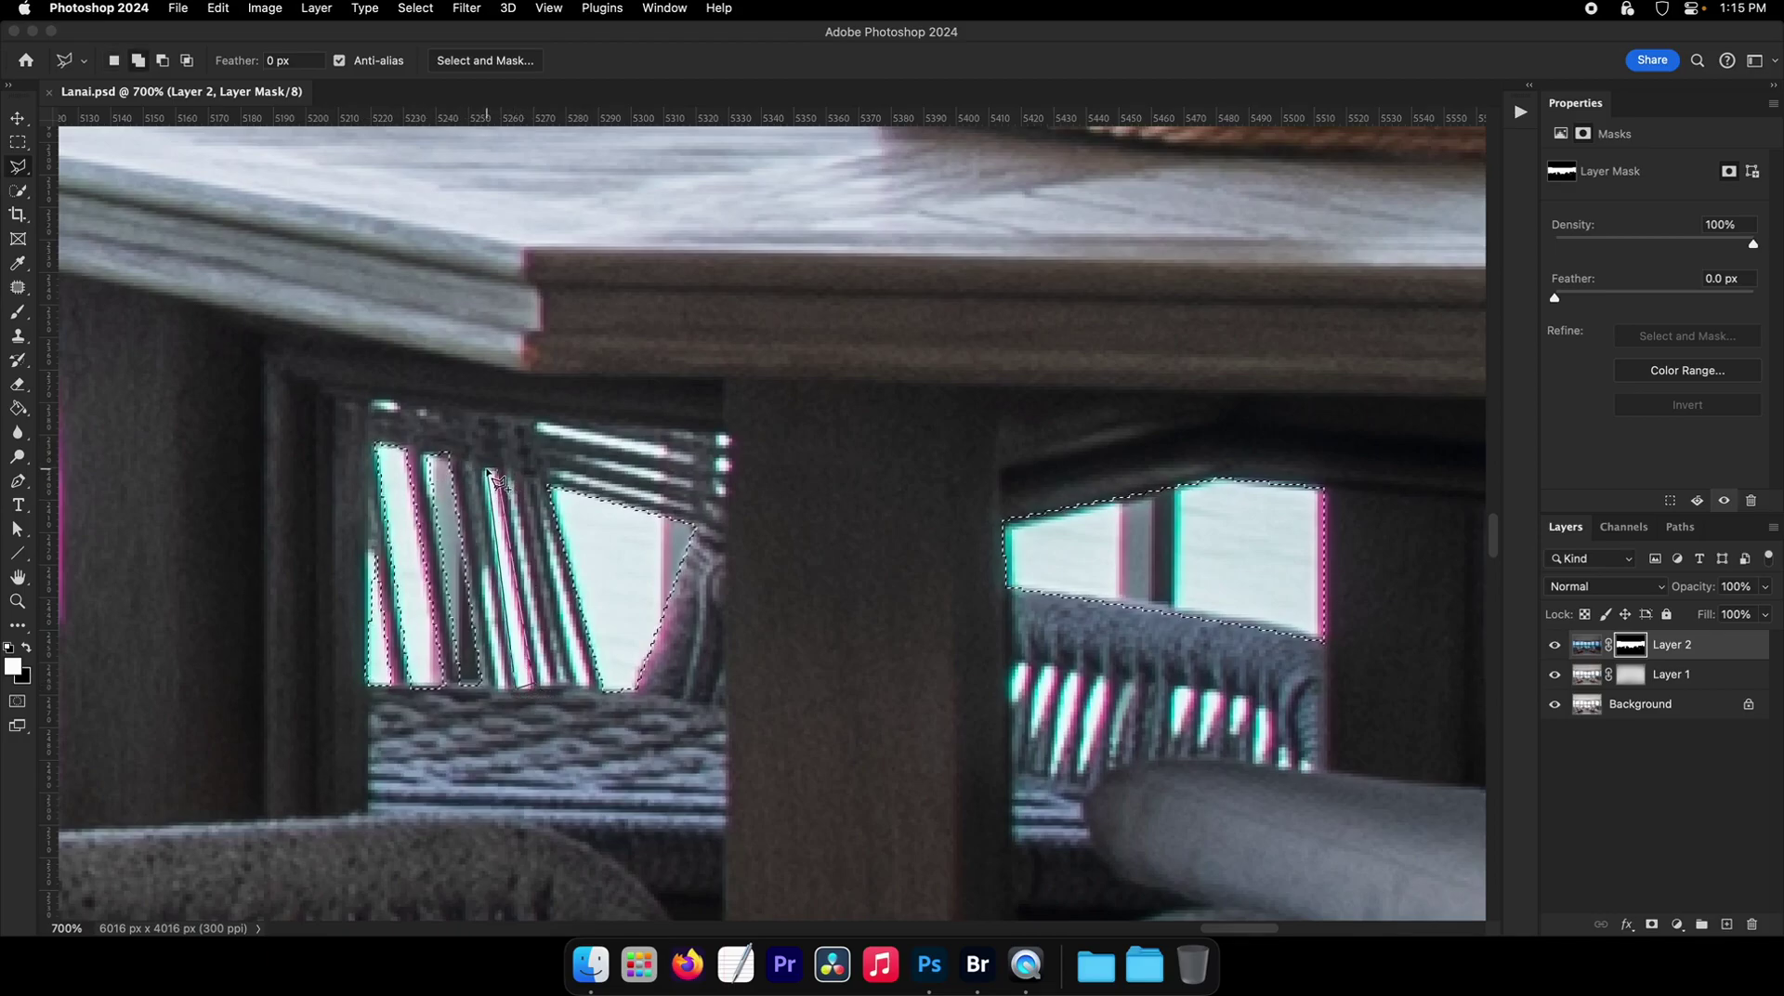
click(493, 470)
shift+click(550, 527)
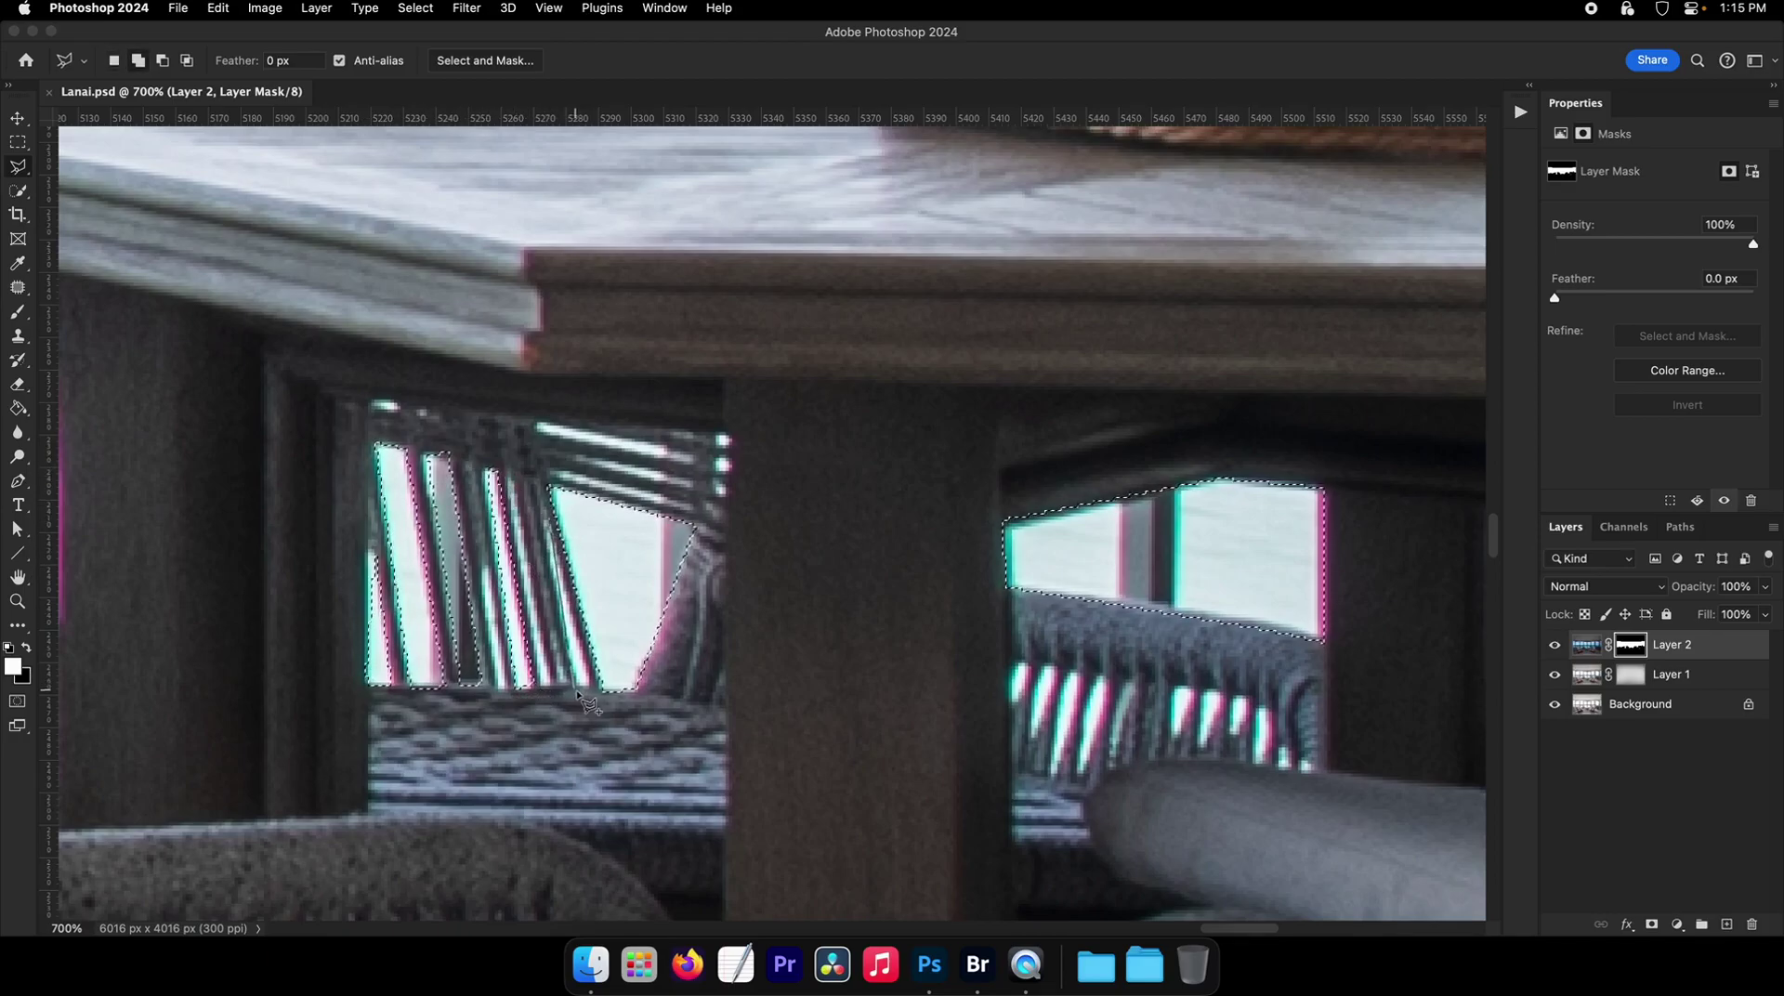
click(590, 687)
double_click(570, 686)
- Add the first slits between the cords of the woven seat back beneath the tabletop opening to the selection
scroll(892, 572, right, 5)
scroll(892, 571, down, 1)
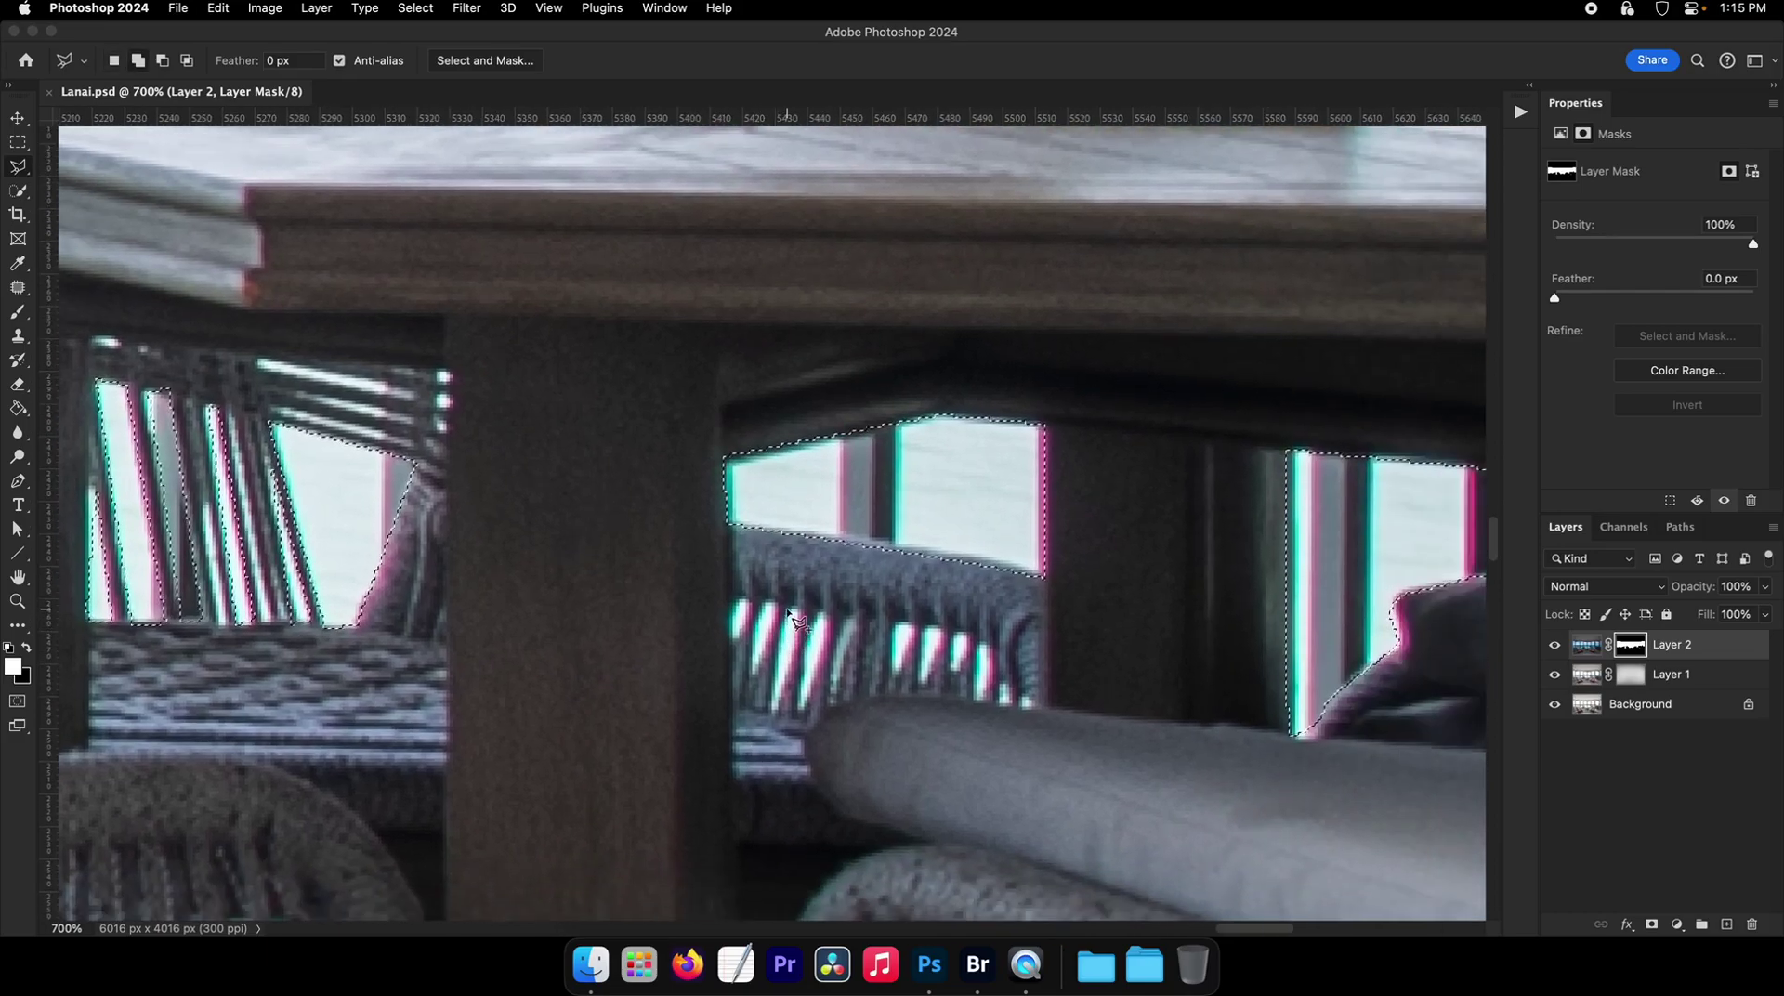
click(801, 610)
click(774, 702)
double_click(781, 619)
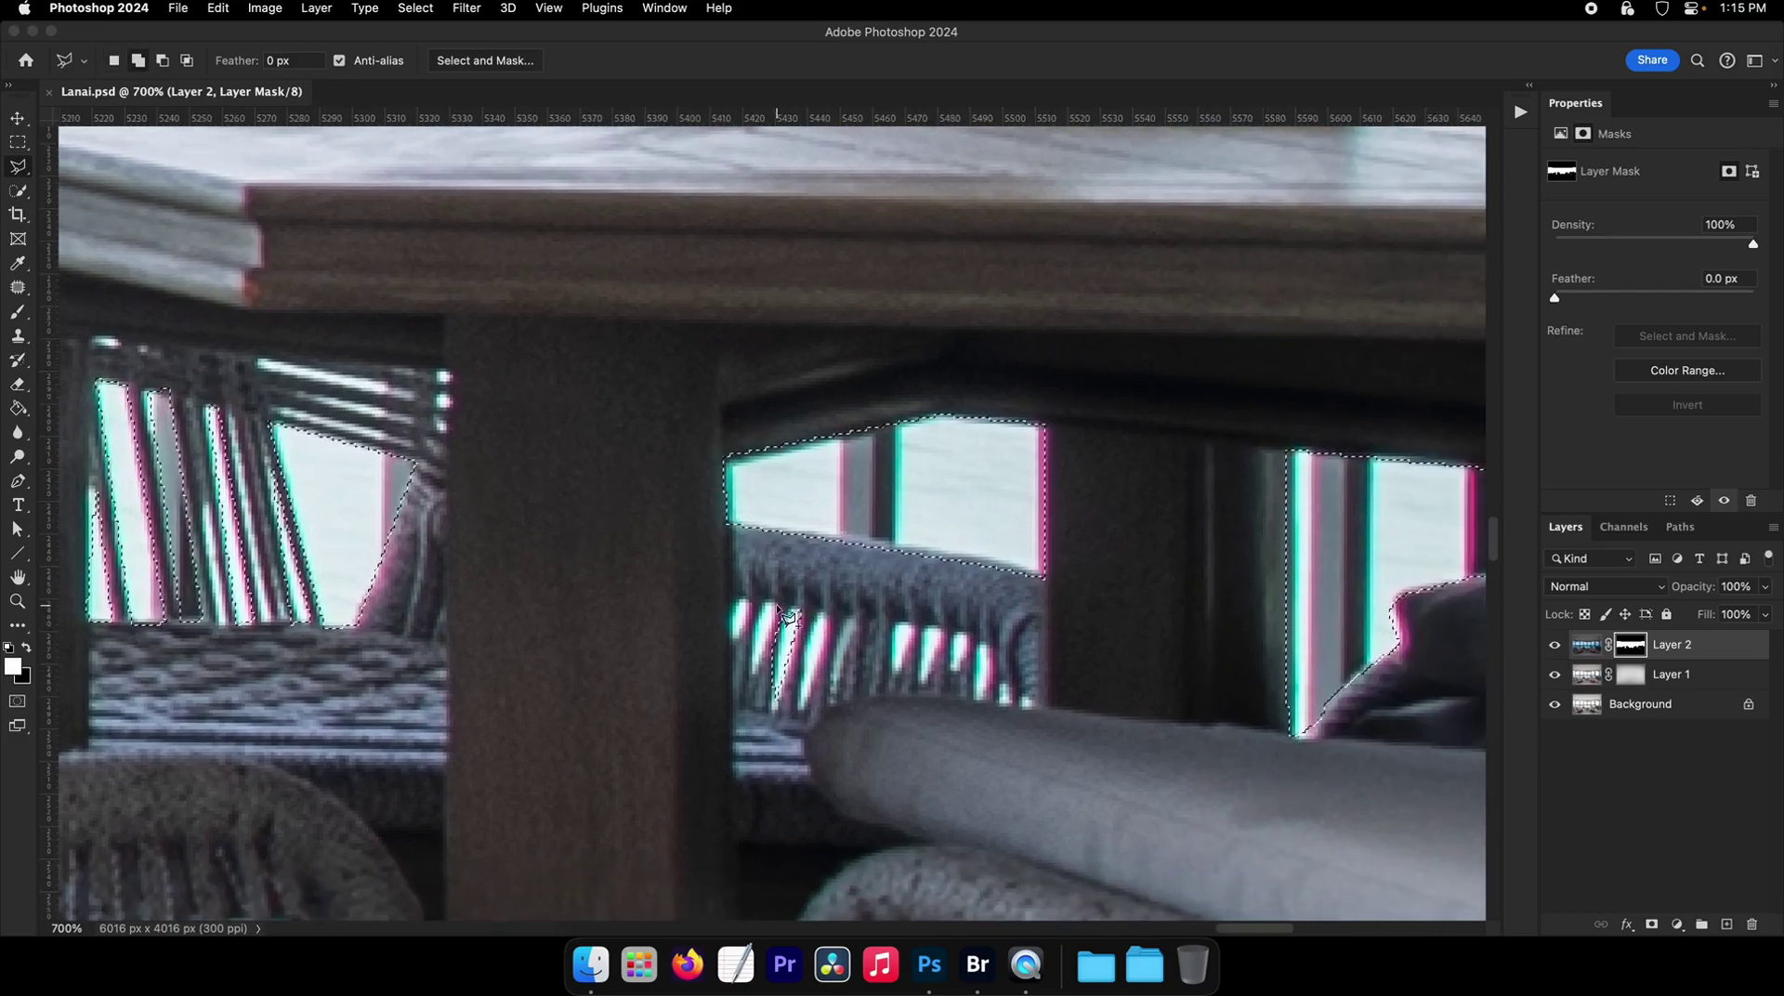
click(776, 610)
click(754, 672)
click(761, 606)
double_click(775, 609)
- Add the narrow slit beside the dark table support and the last slit of that first group to the selection
shift+click(750, 603)
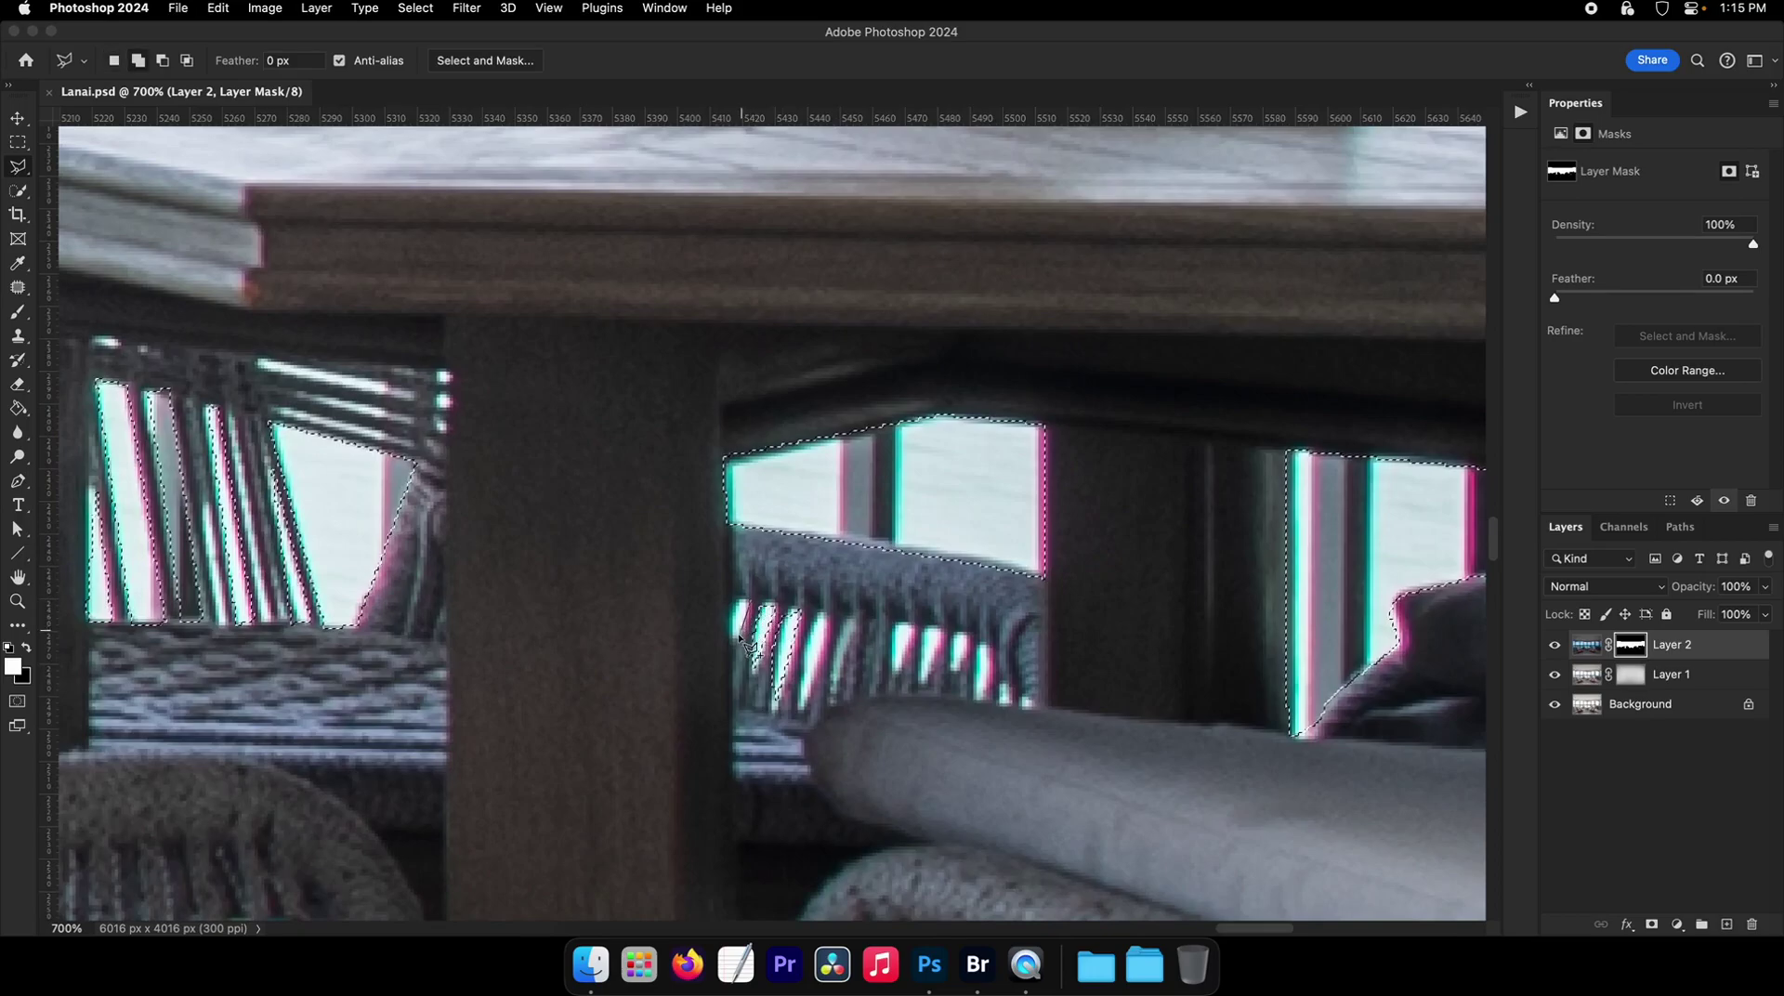
click(736, 606)
double_click(746, 600)
click(825, 615)
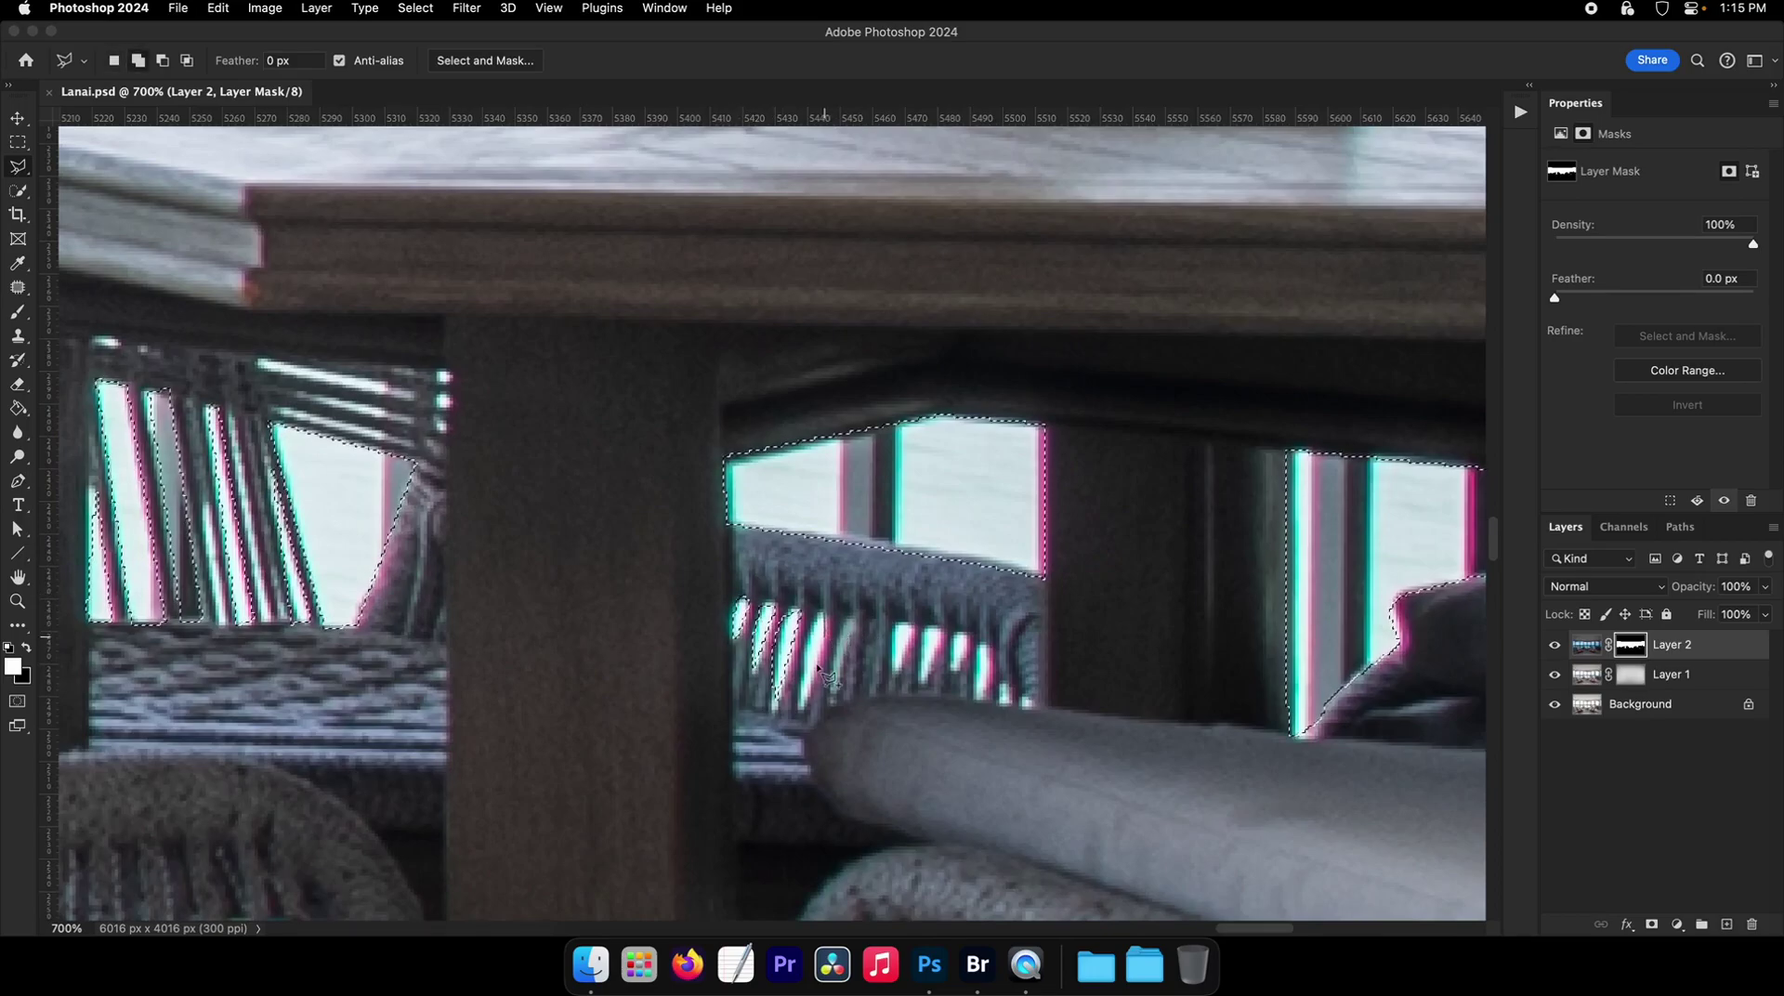
click(807, 700)
double_click(812, 615)
- Add the second group of slits, near the curved far end of the woven seat back, to the selection
click(912, 625)
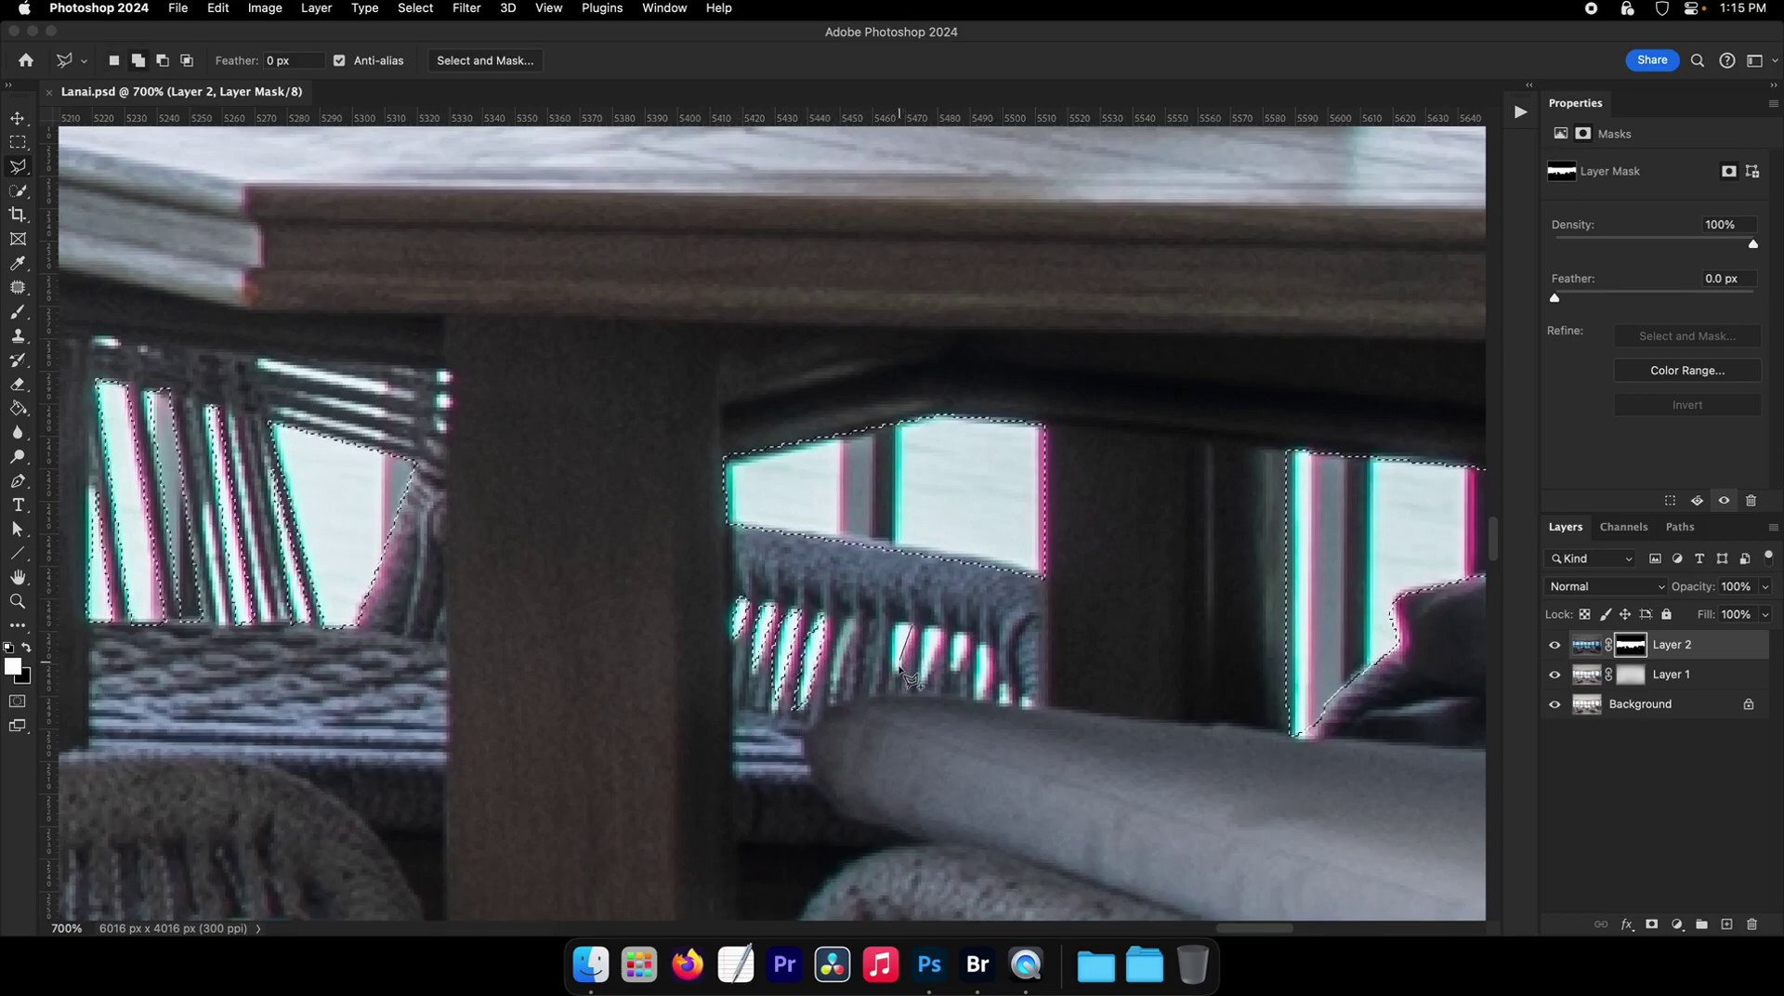
click(897, 670)
key(shift)
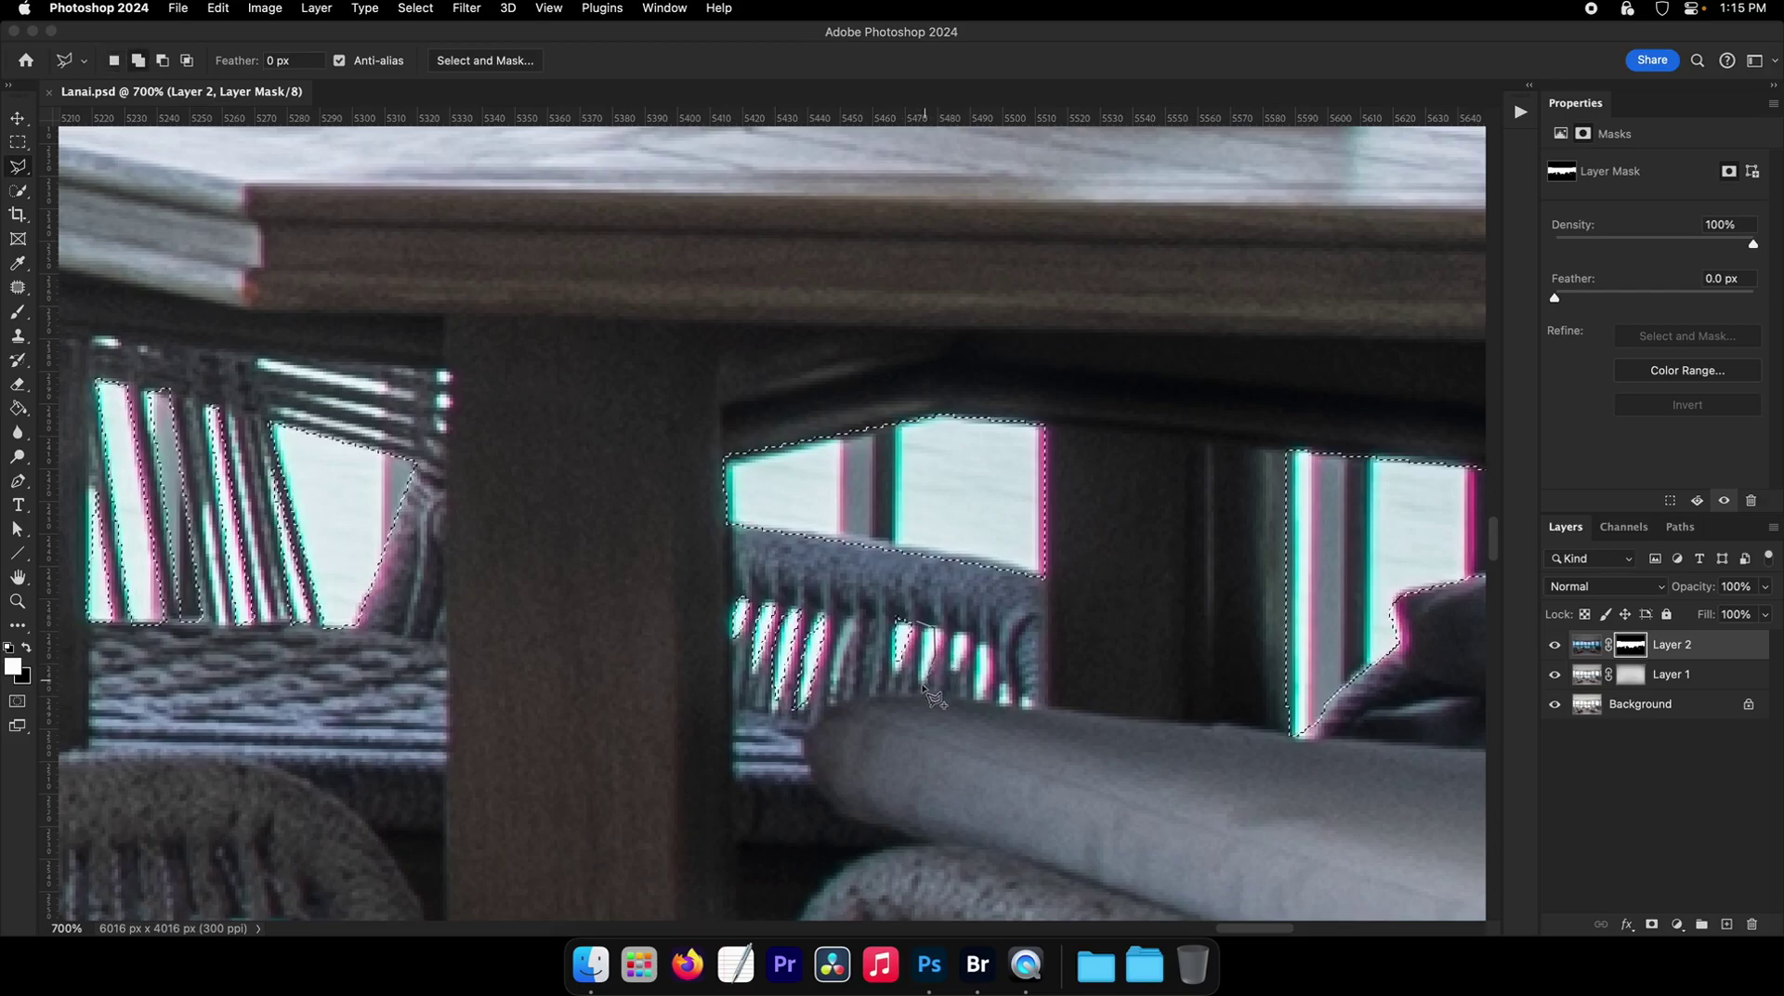
click(968, 634)
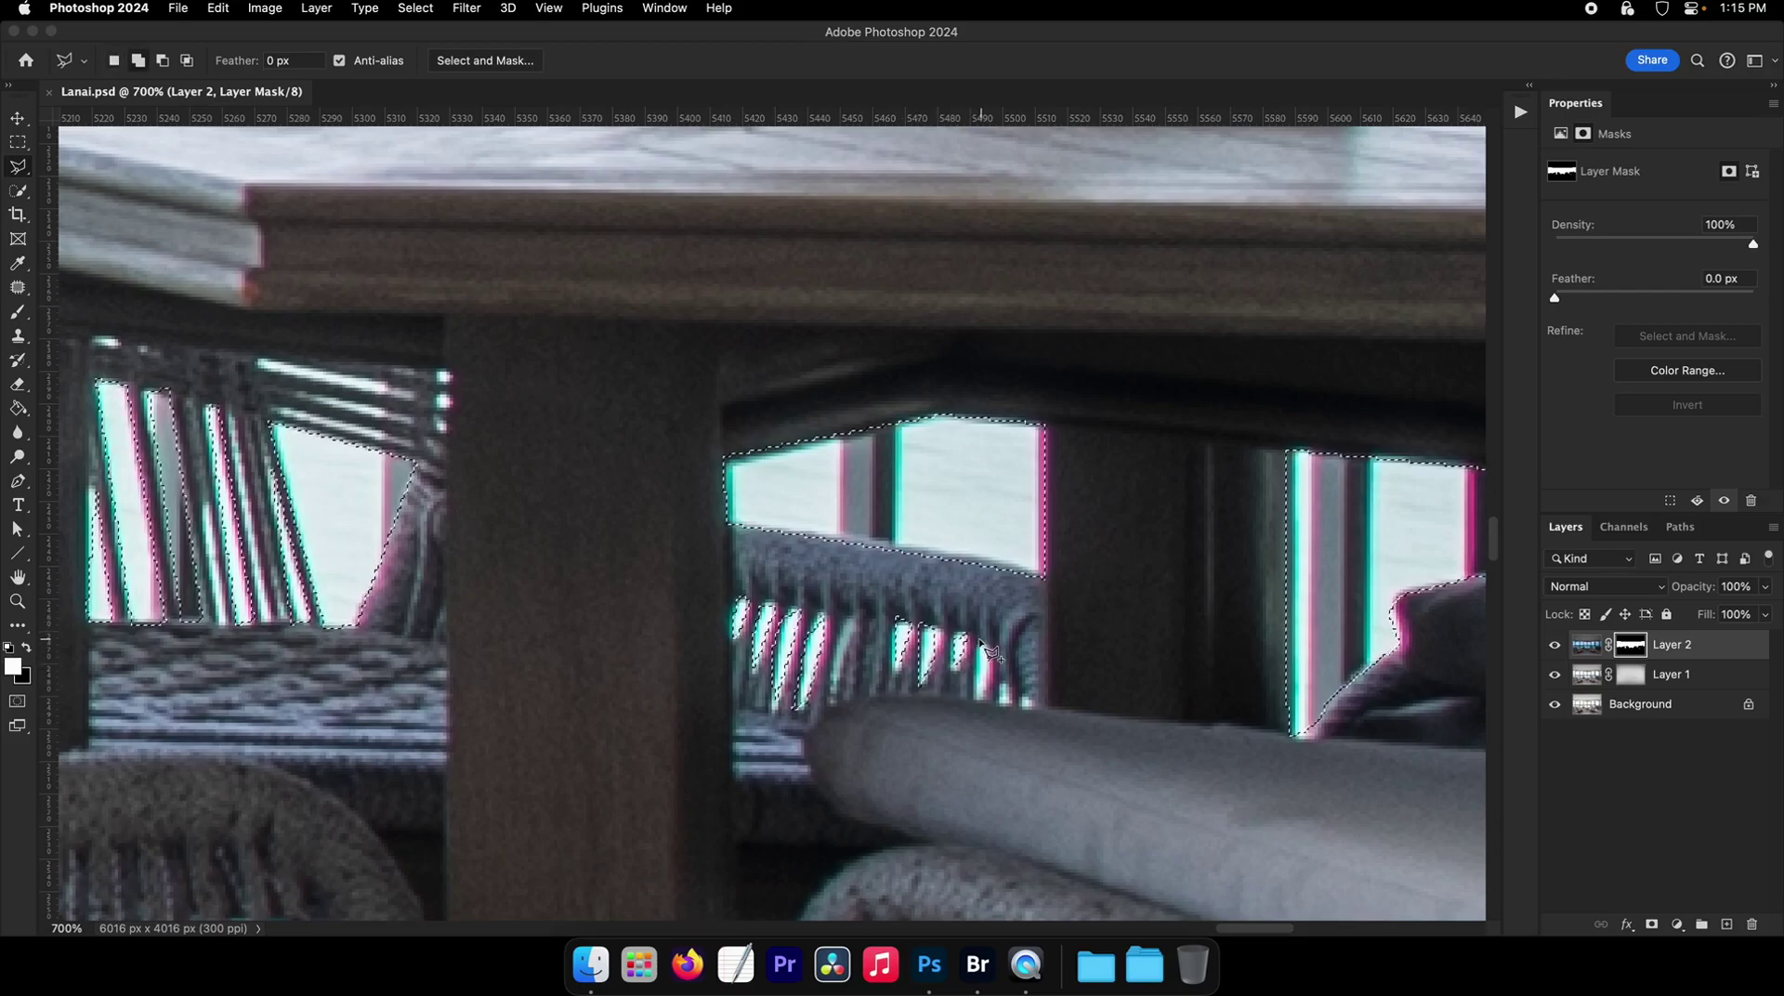
- Fill the selected gaps beneath the tabletop with white on Layer 2's mask and deselect
key(g)
click(907, 649)
drag(907, 649, 641, 643)
key(super+d)
- Select the three long slanted slits beneath the top rail of the woven chair in front of the table
click(22, 167)
drag(814, 570, 1106, 491)
key(z)
click(494, 409)
click(501, 407)
click(521, 400)
drag(537, 391, 498, 307)
click(16, 170)
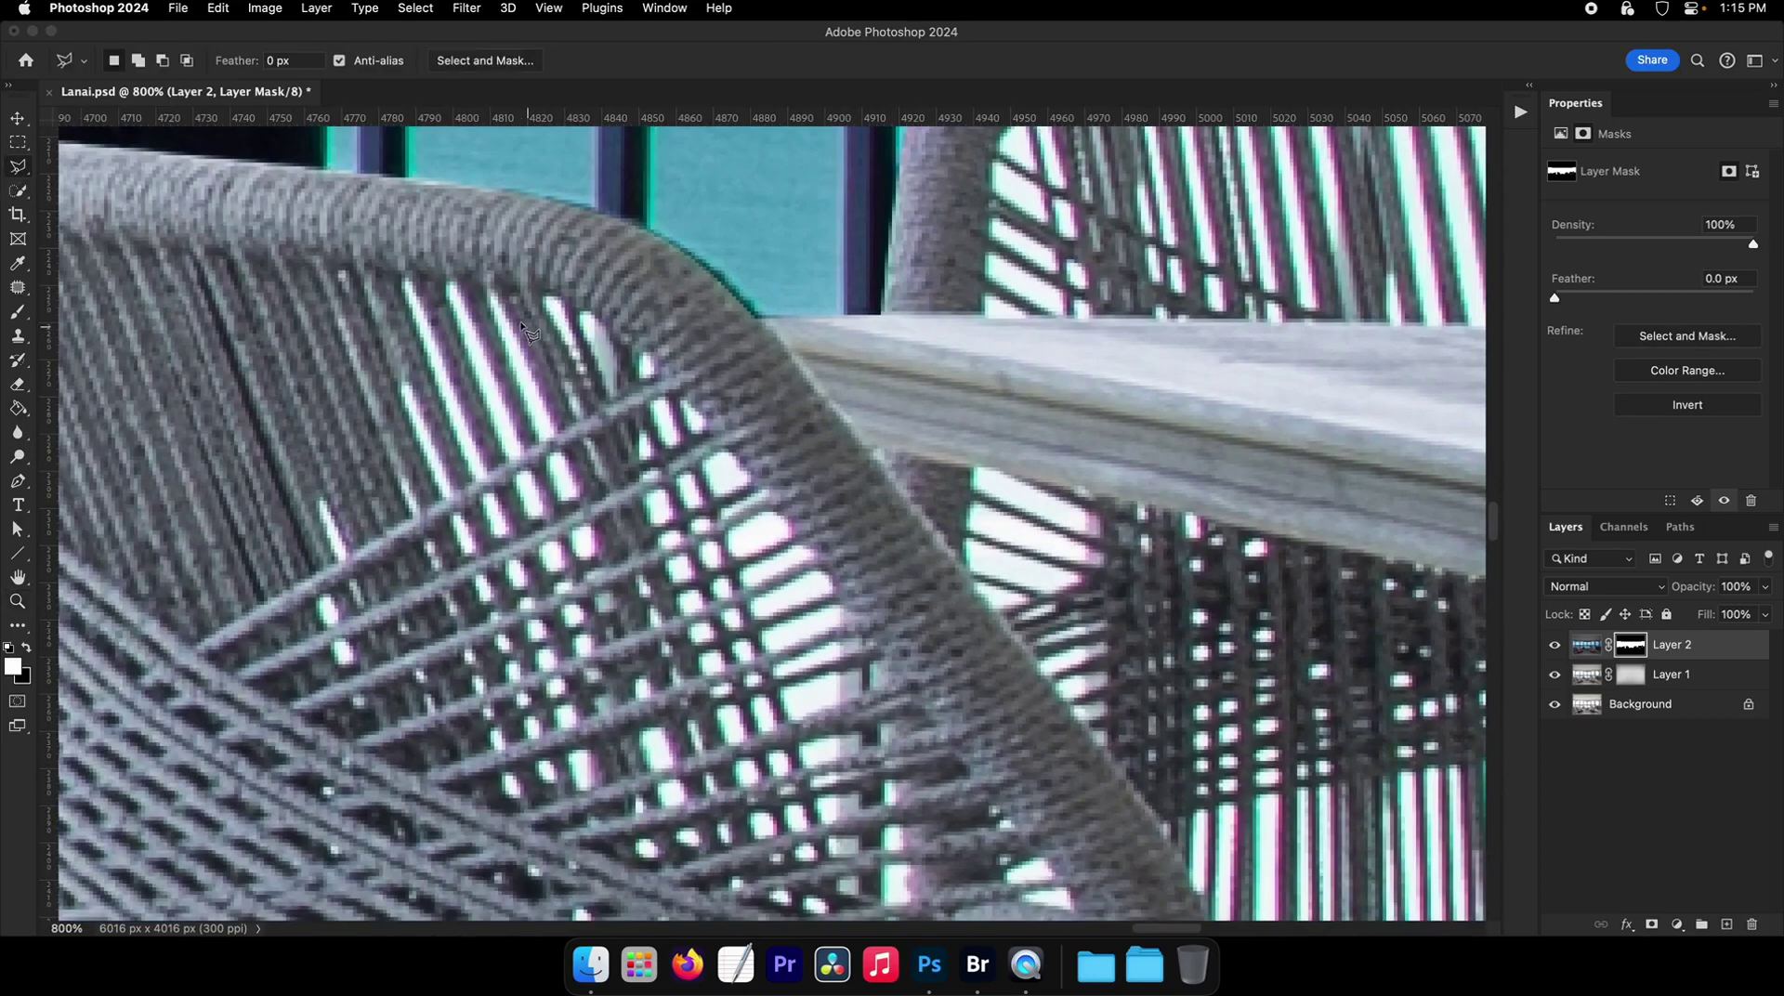
double_click(538, 449)
click(450, 286)
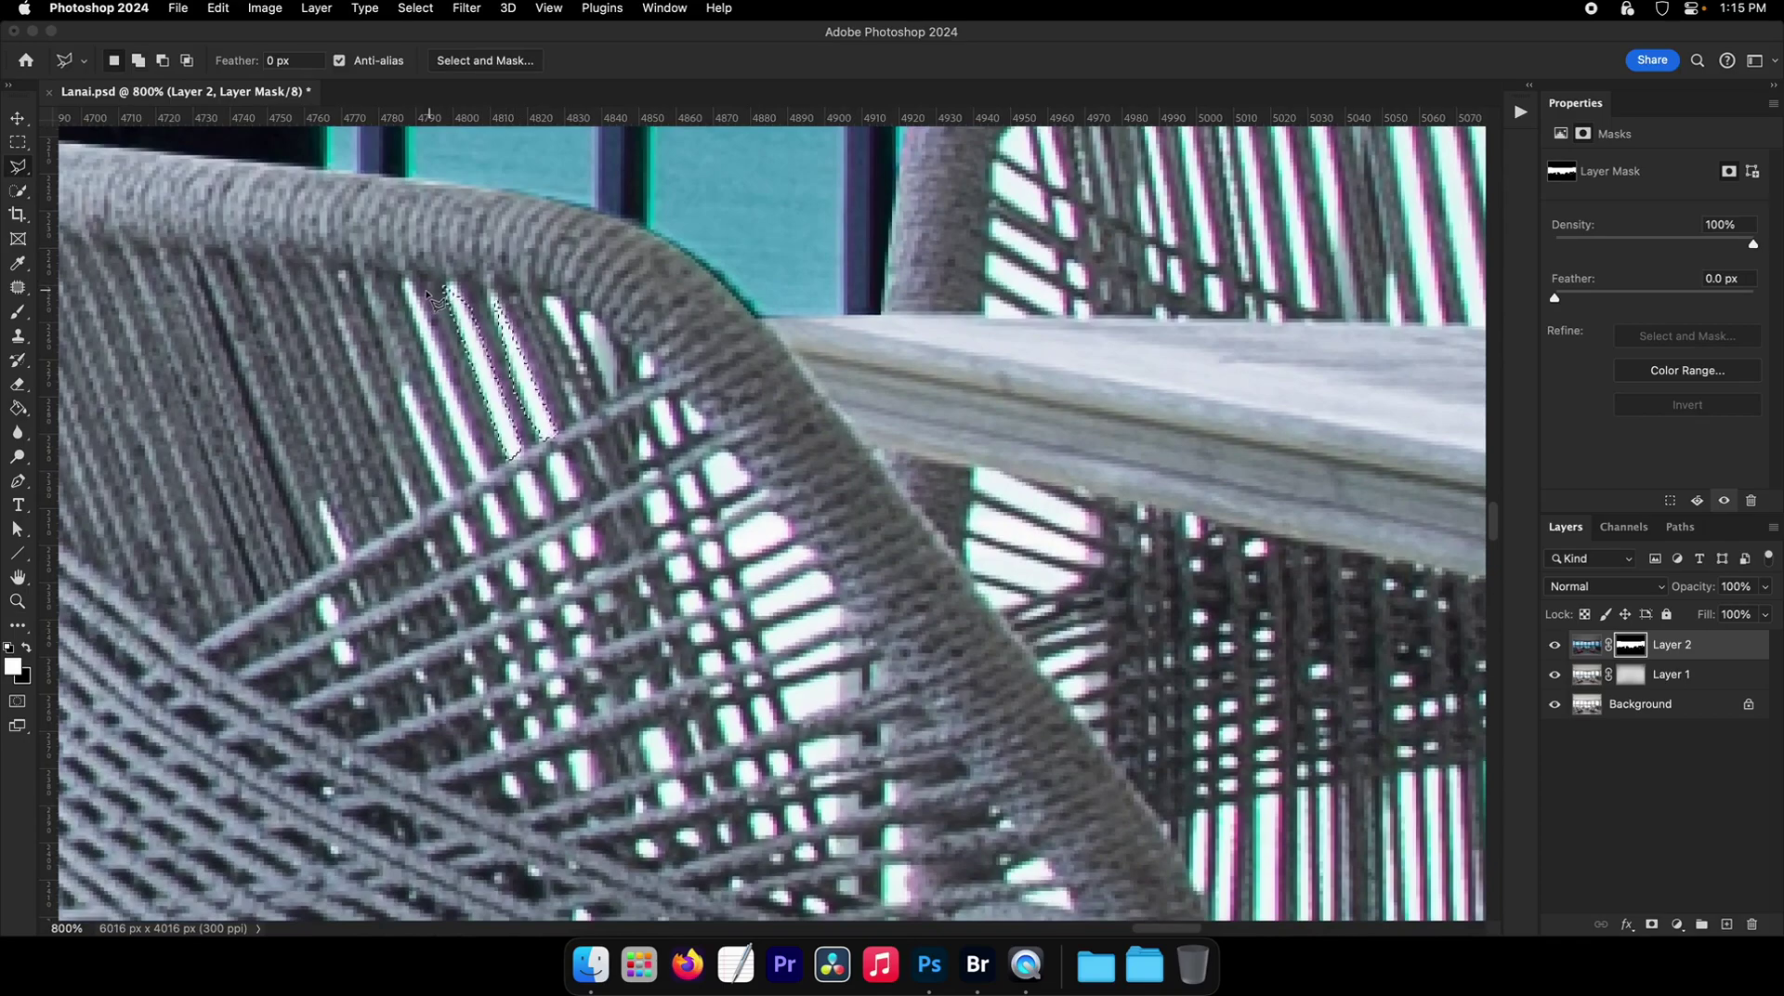
click(413, 284)
key(super+z)
click(485, 470)
click(406, 283)
- Add the two small gaps just below the upper crossing cords, beside the chair's curved frame, to the selection
click(635, 380)
shift+click(670, 396)
click(685, 441)
click(662, 448)
double_click(653, 401)
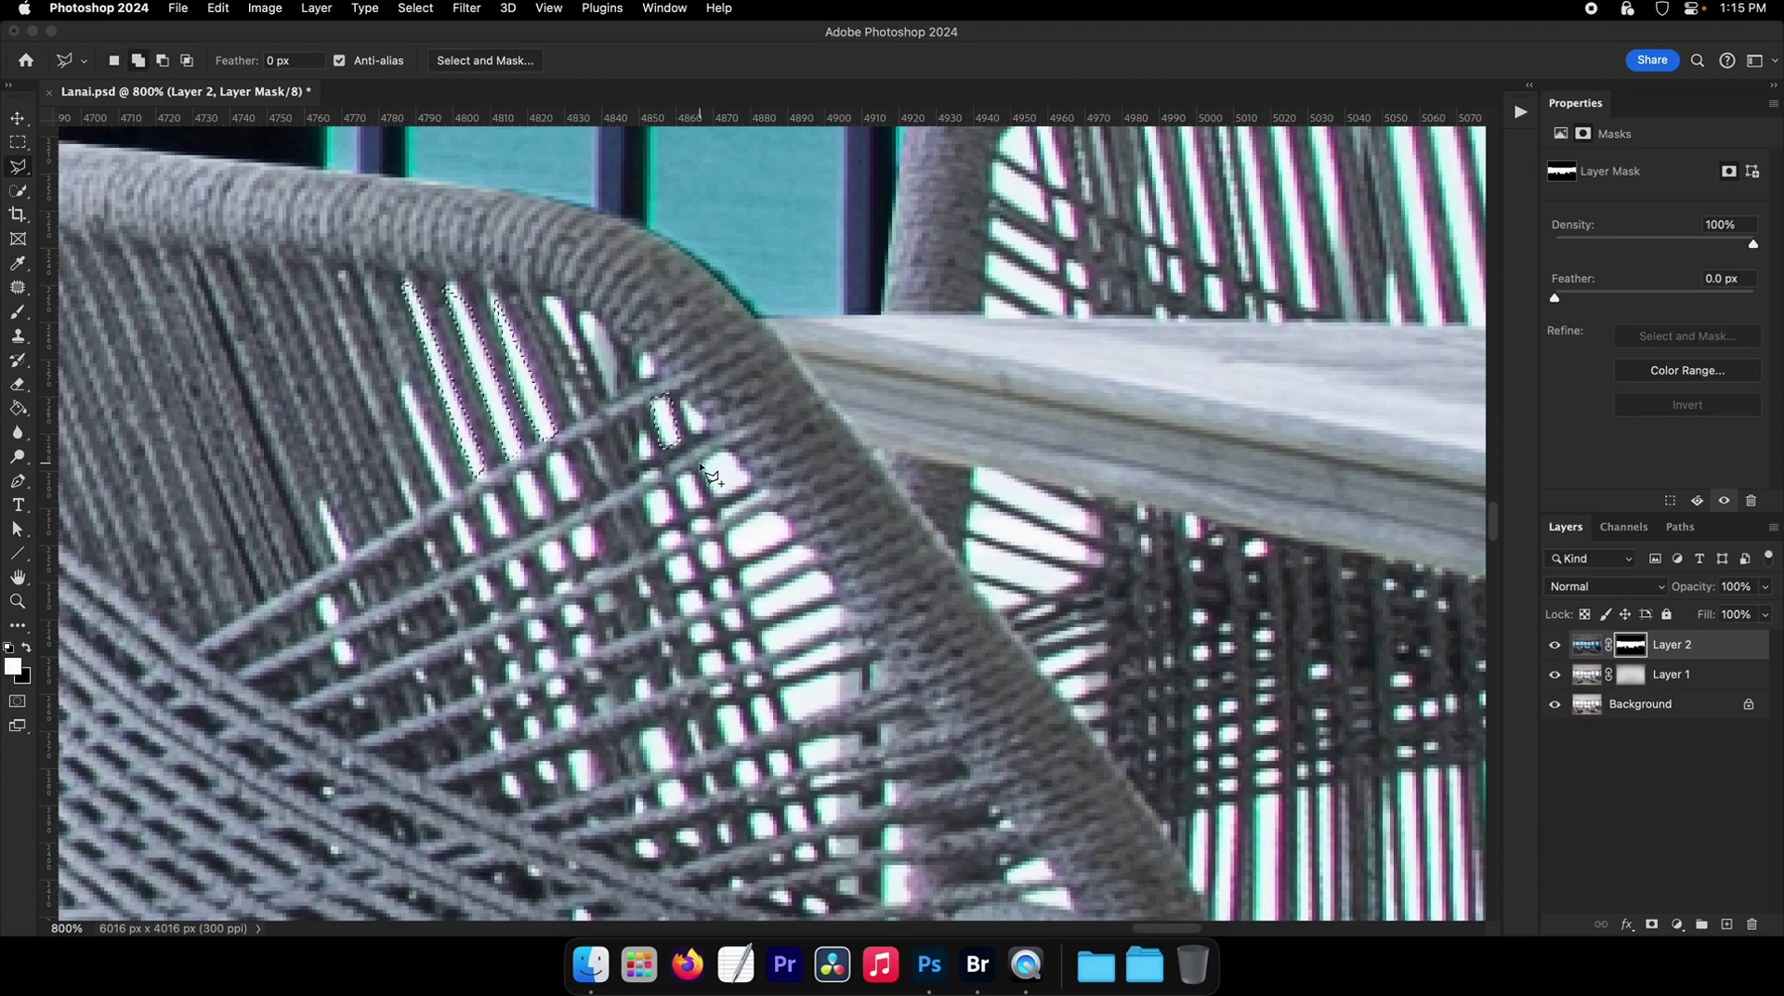
click(728, 452)
click(750, 474)
double_click(707, 497)
- Add the next gaps down the inside of the curved chair frame, between the crossing cords, to the selection
shift+click(718, 524)
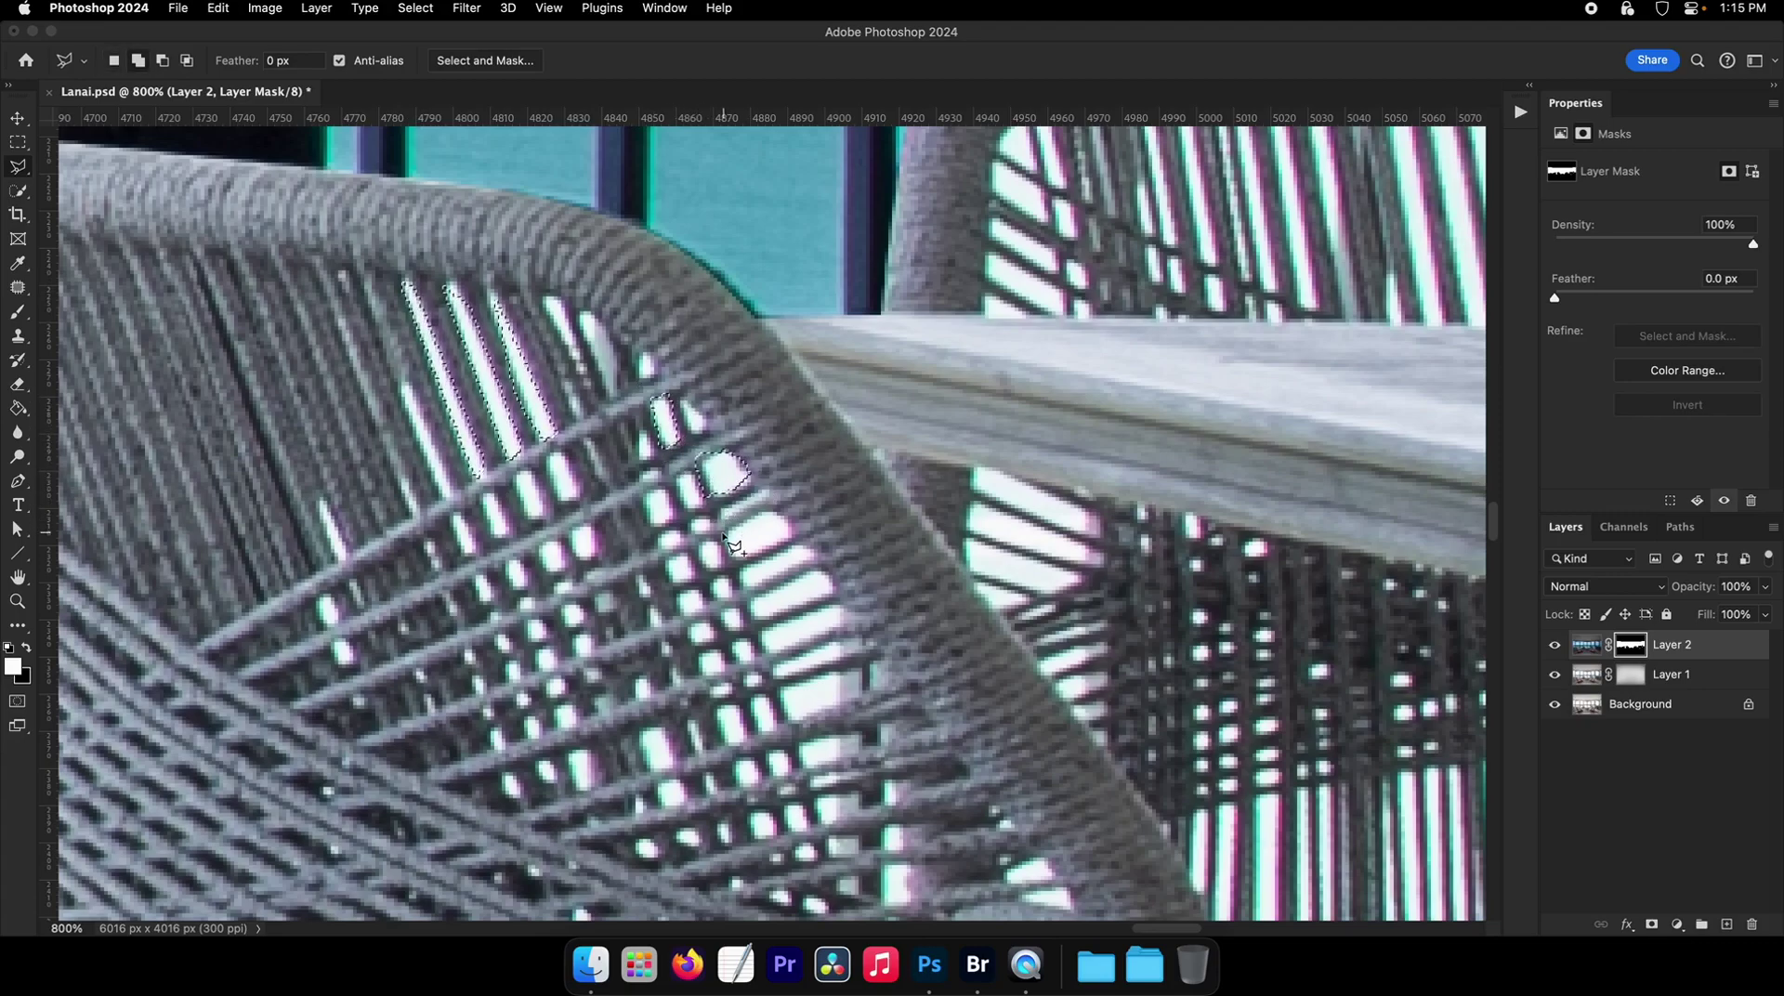
double_click(733, 559)
shift+click(741, 565)
click(801, 543)
double_click(741, 585)
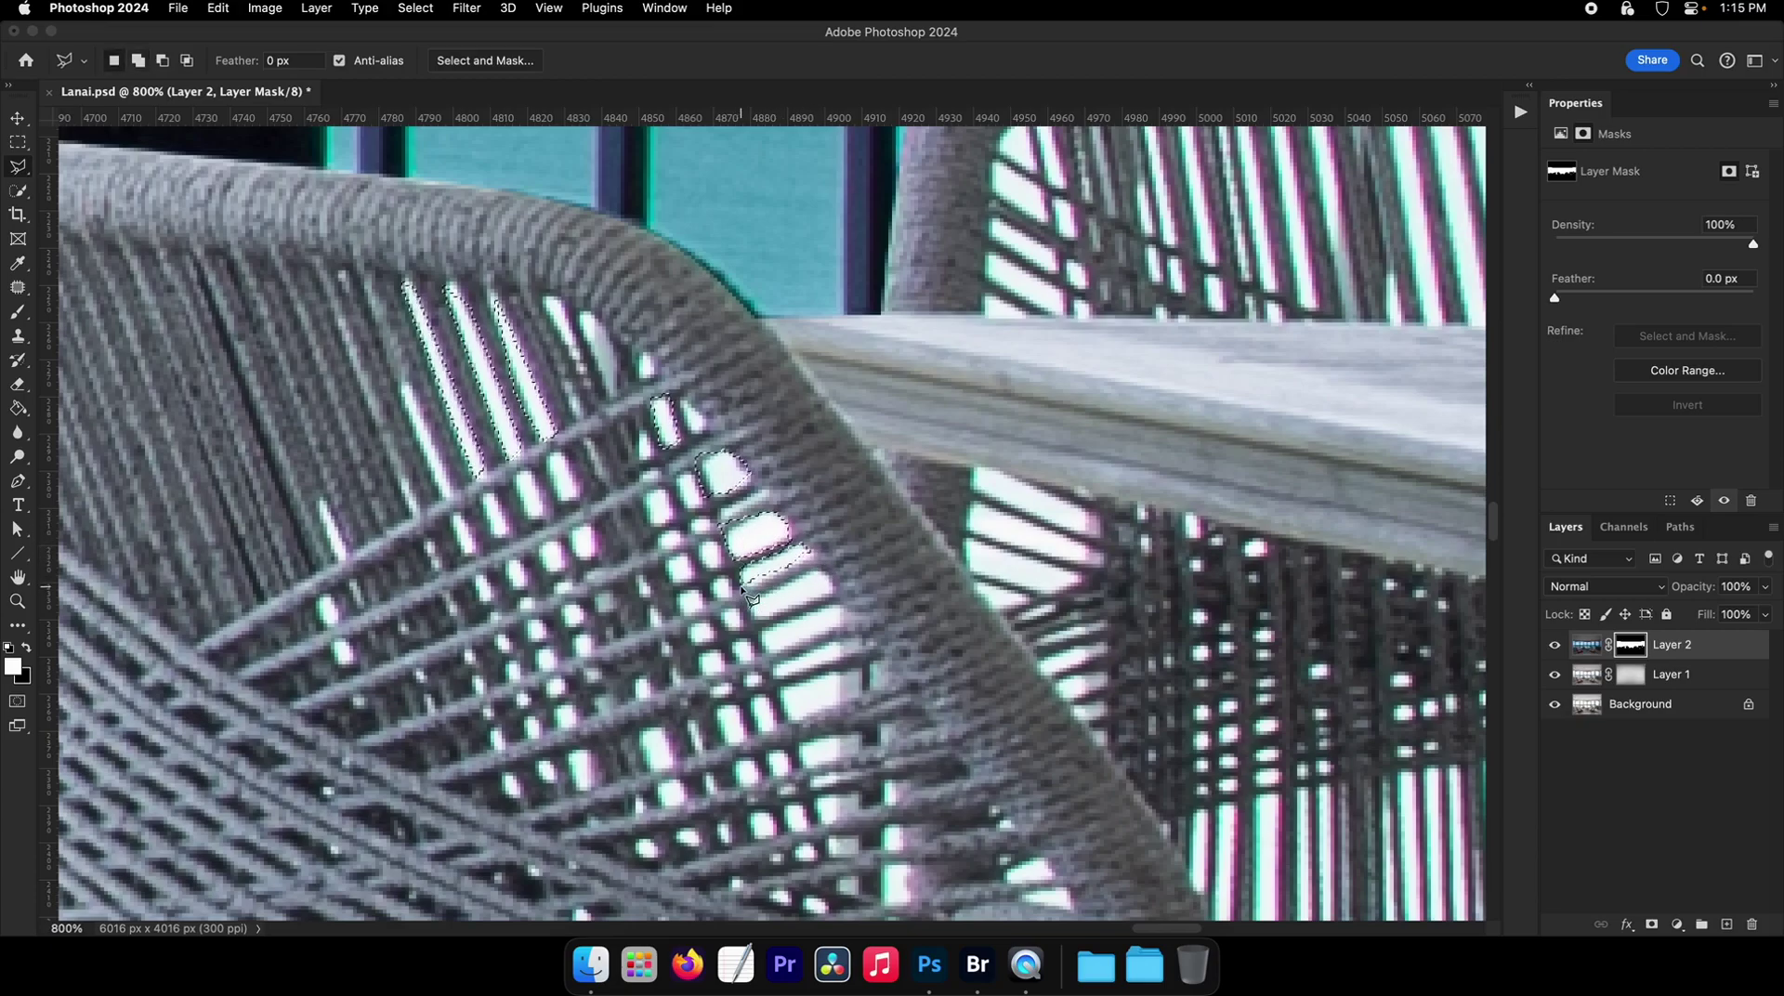
shift+click(753, 594)
click(821, 566)
click(834, 587)
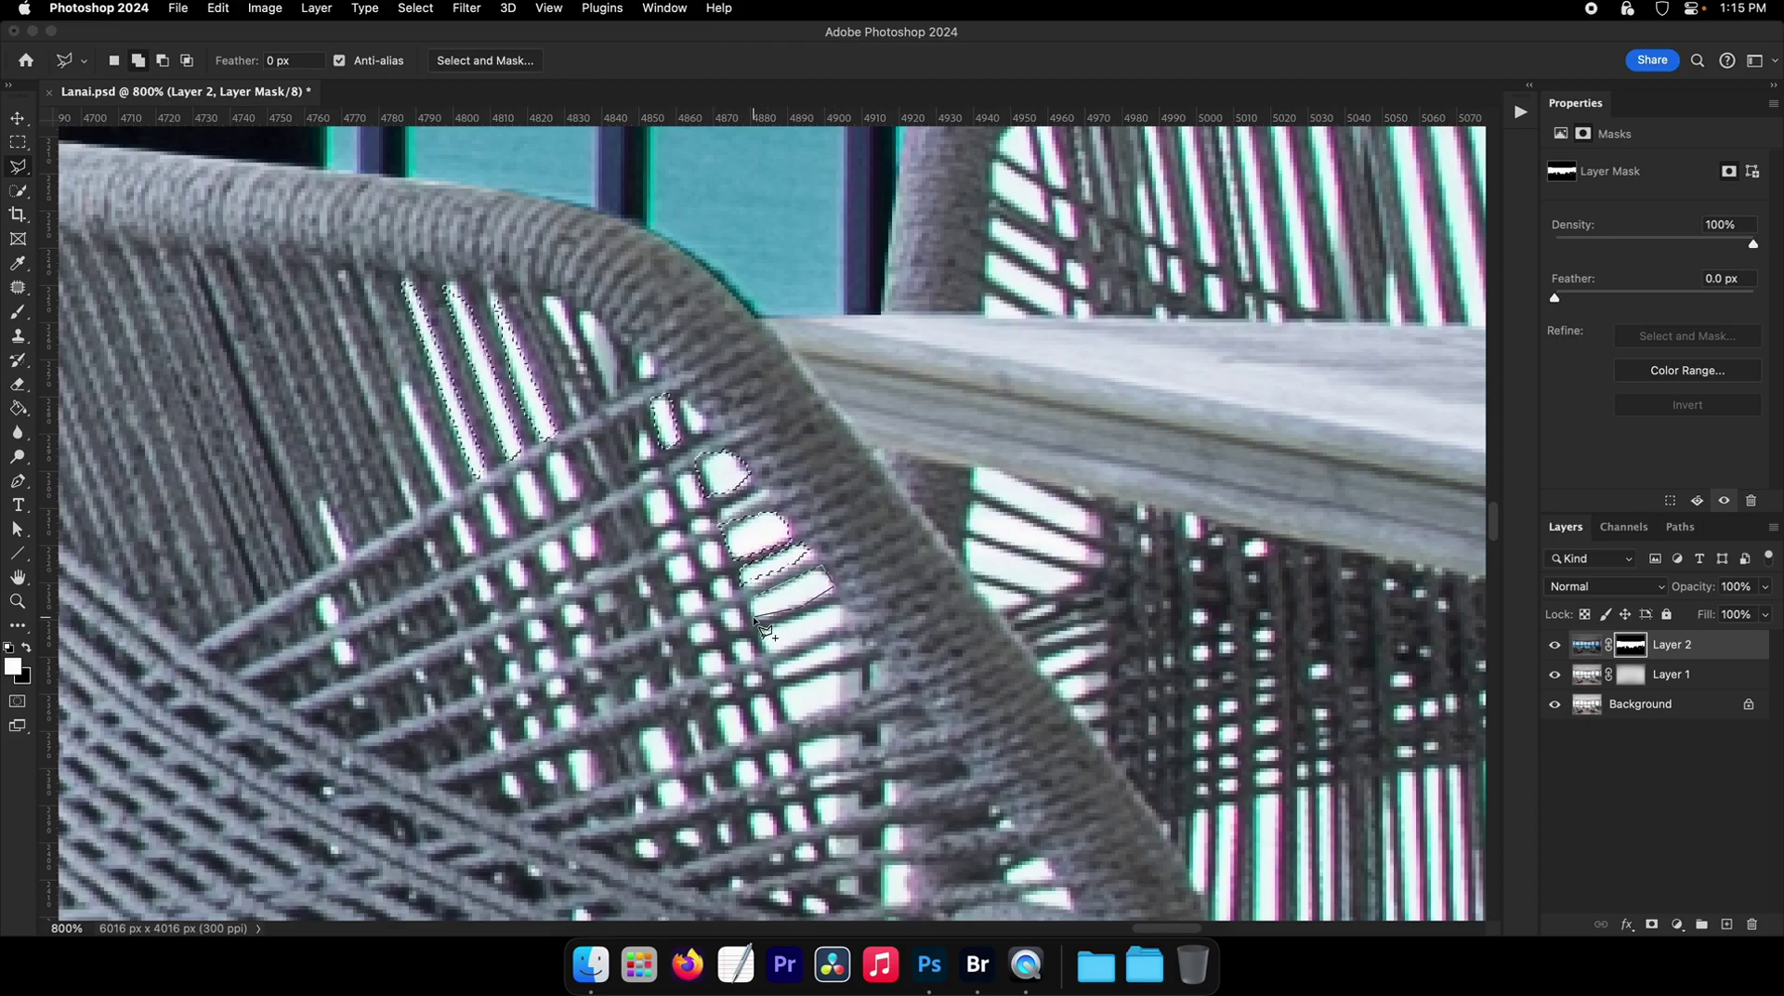
- Add the lower gaps along the chair frame, down to the wide opening containing the grey strip, to the selection
click(755, 618)
click(756, 624)
click(841, 602)
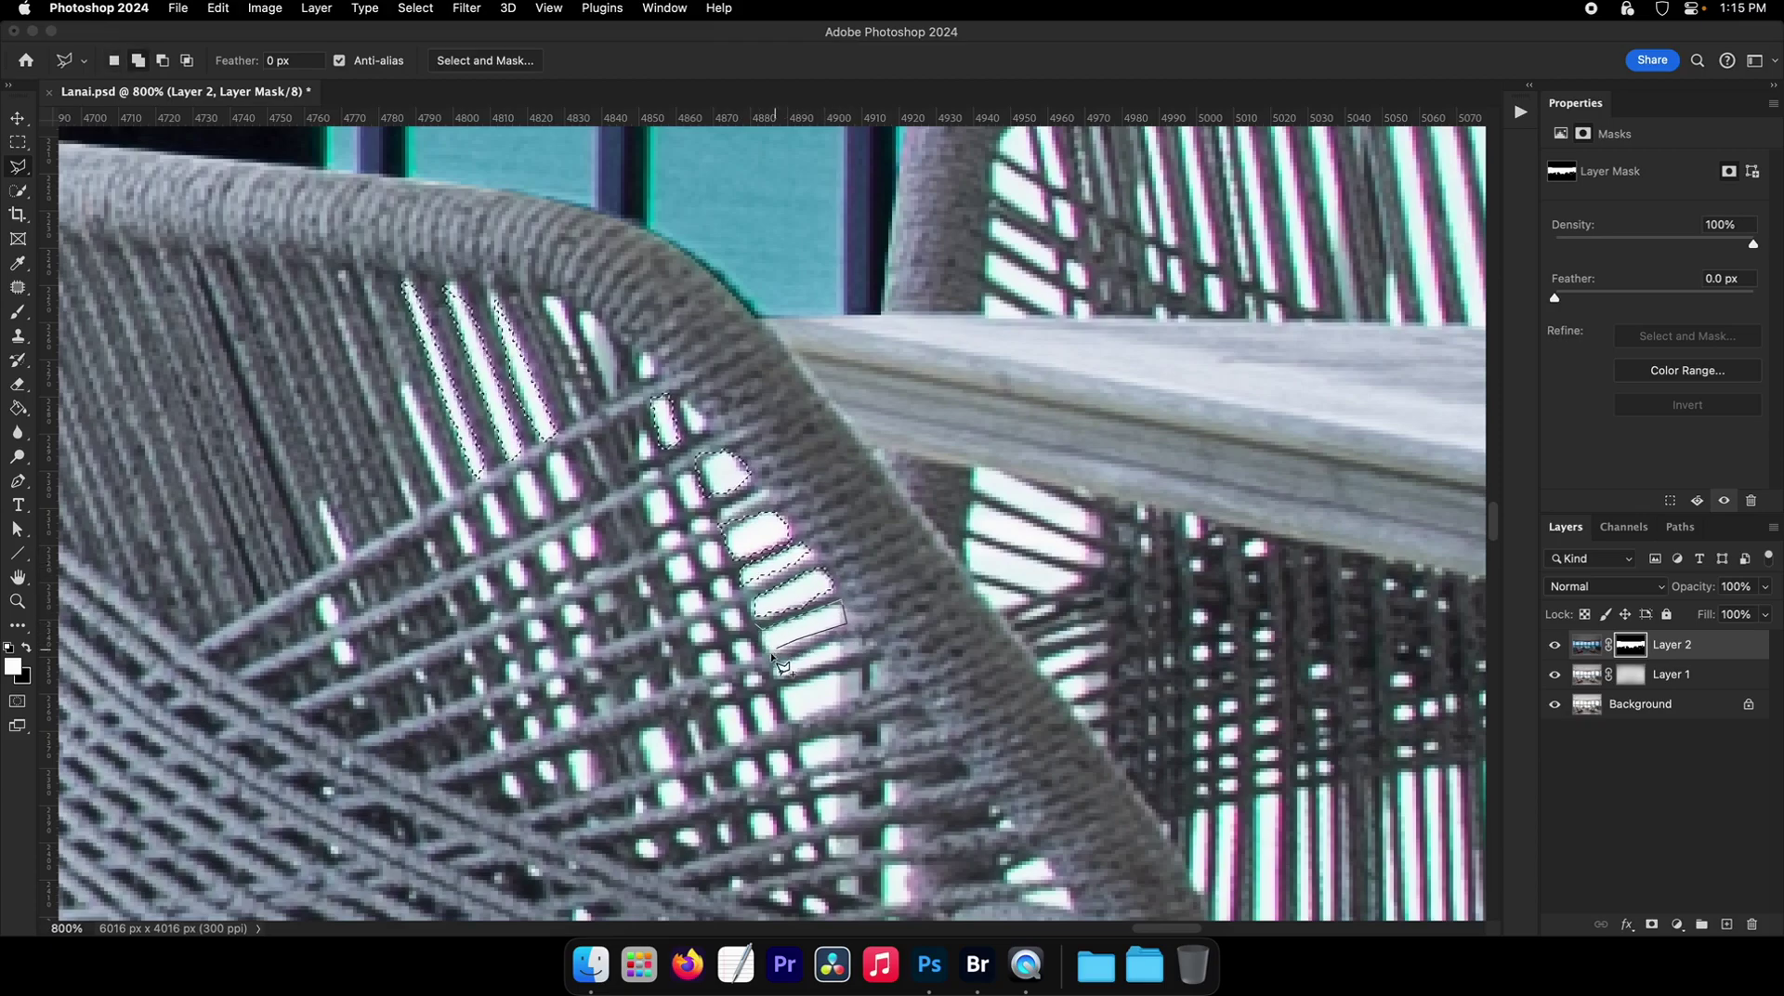
double_click(772, 656)
click(775, 654)
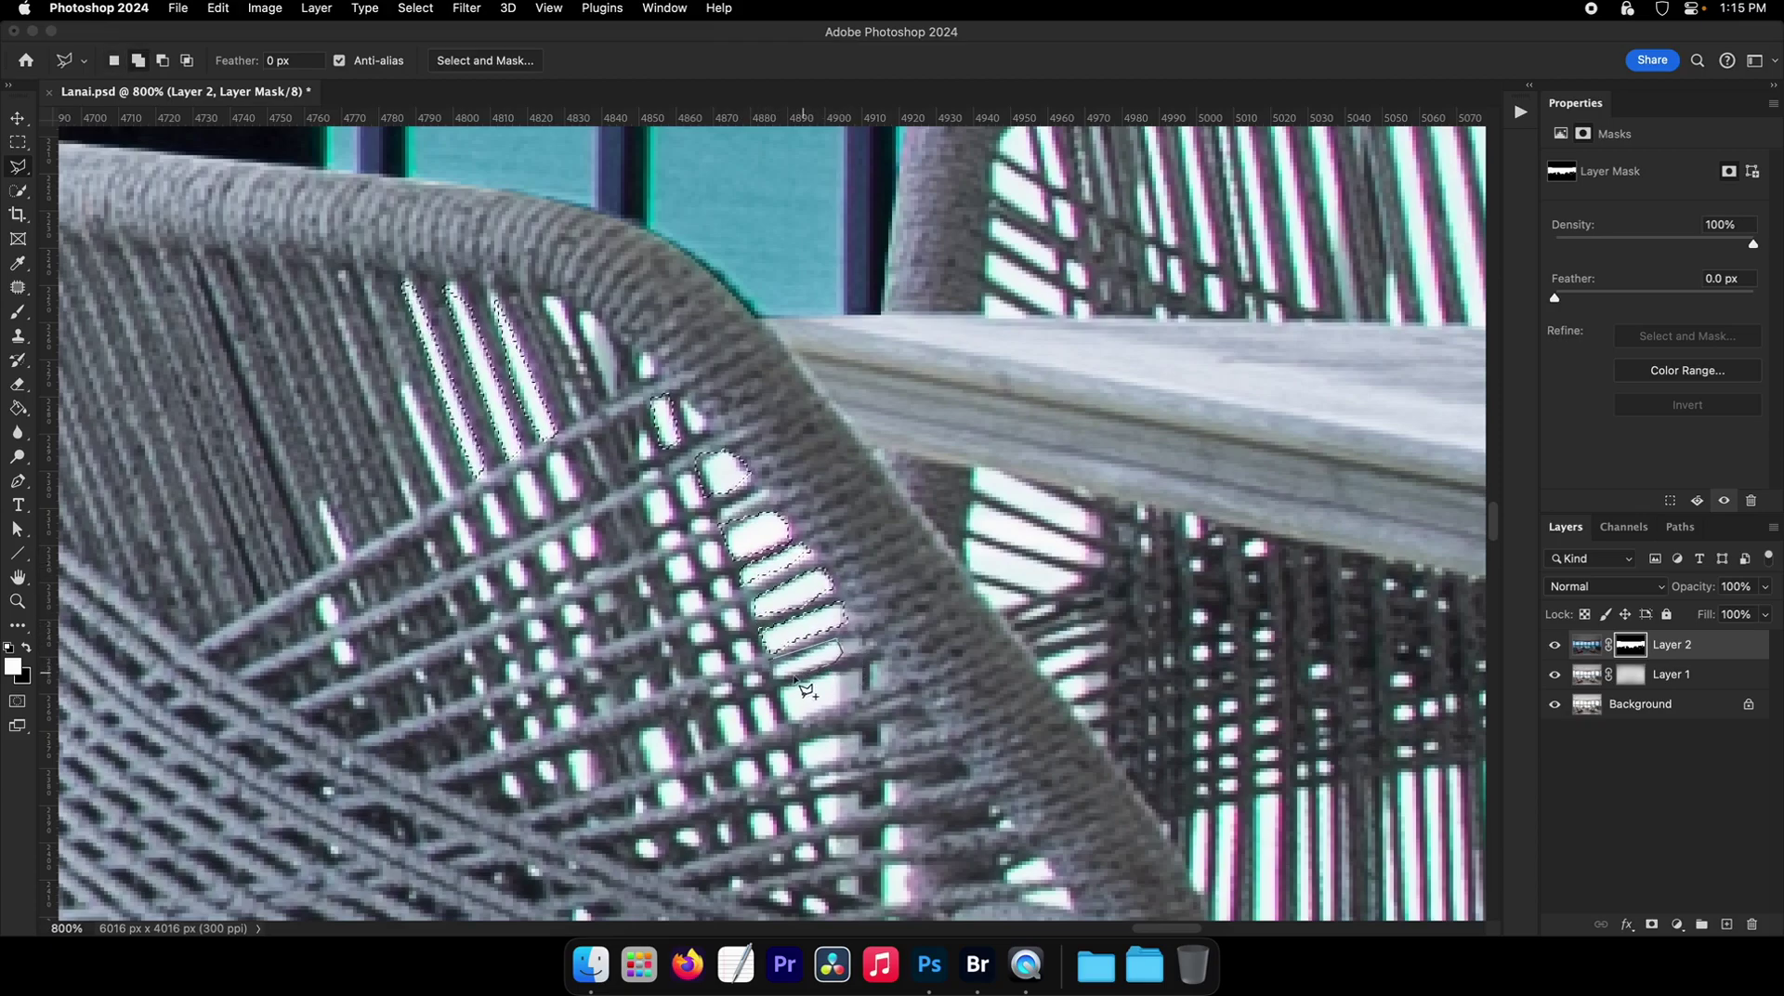
double_click(774, 683)
click(779, 685)
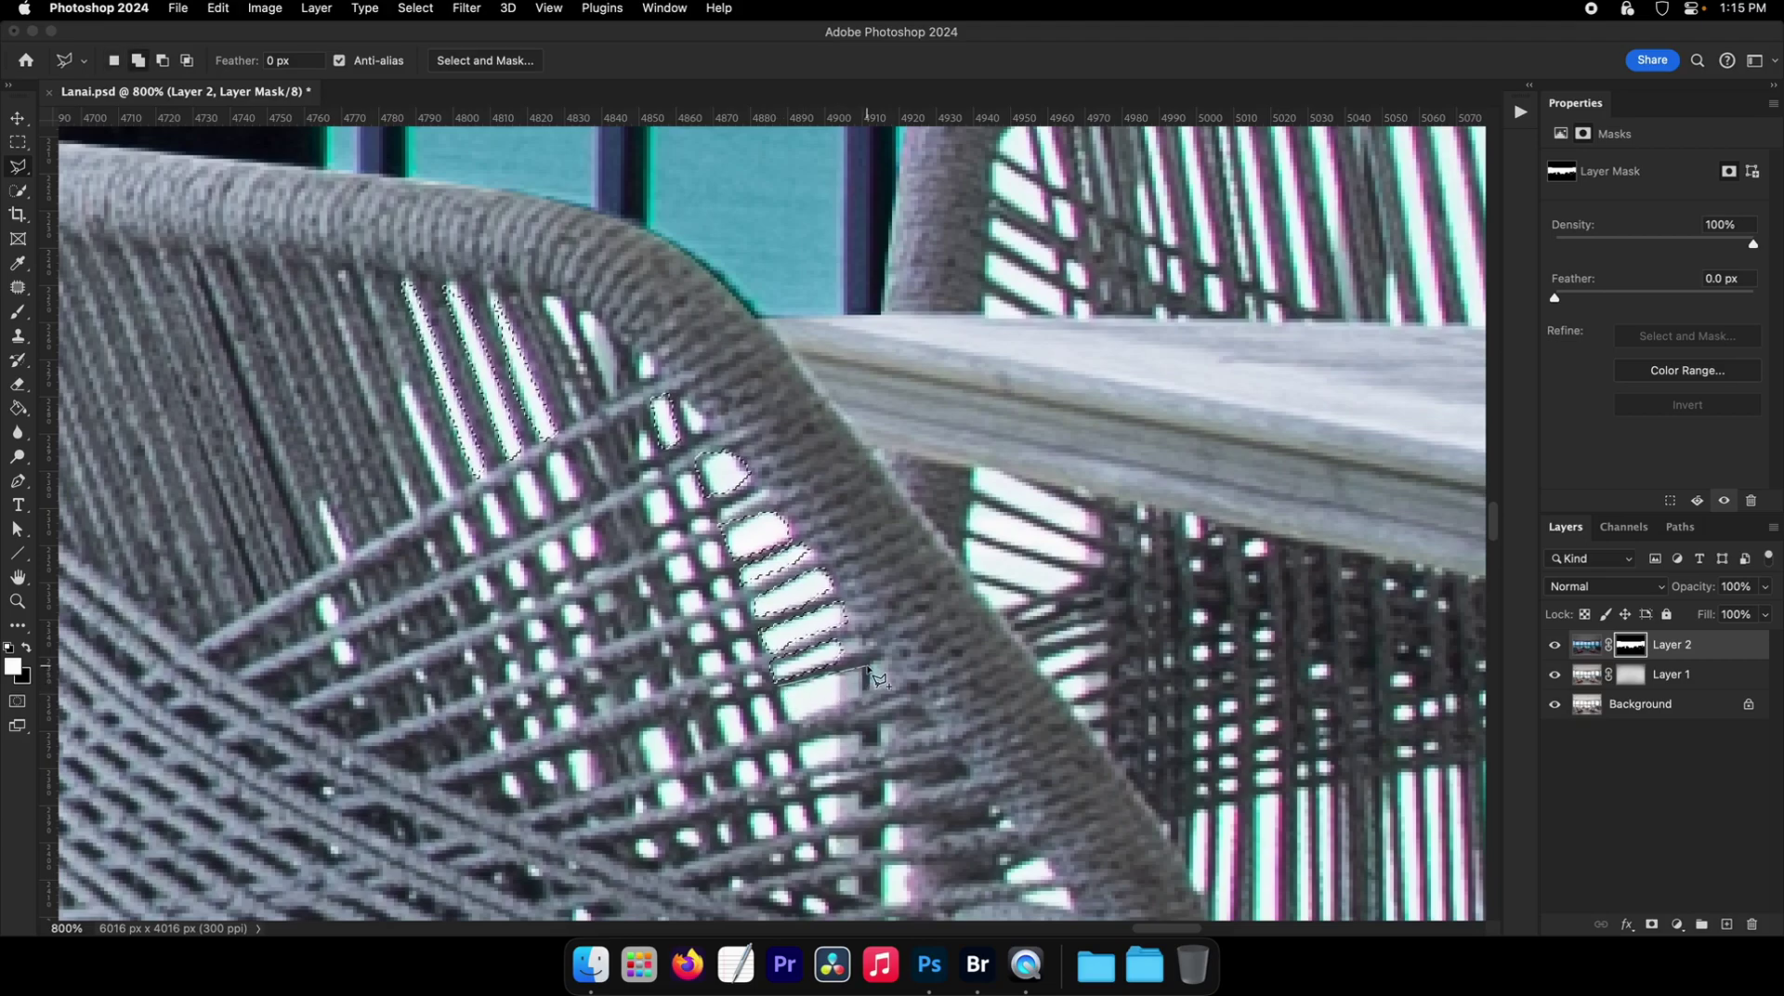
click(868, 667)
click(877, 695)
double_click(790, 723)
click(766, 695)
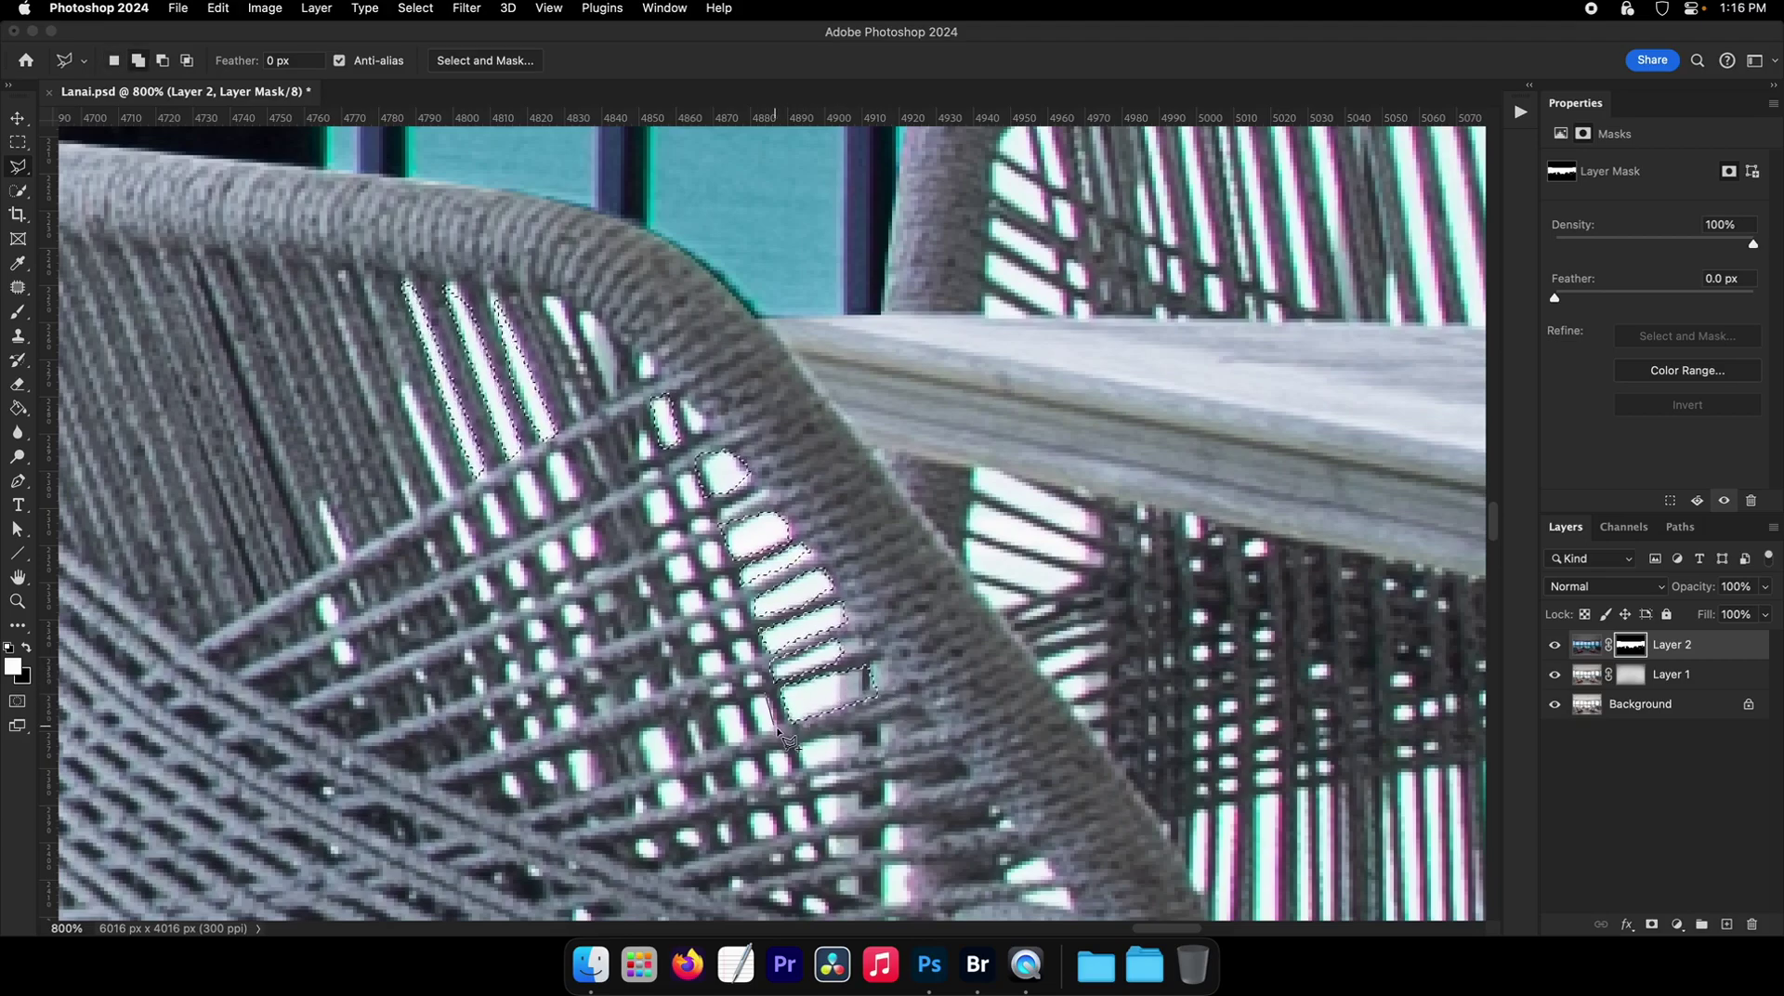
- Add the small gaps between the cords beside the wide opening, in the same woven row, to the selection
shift+click(739, 704)
click(745, 739)
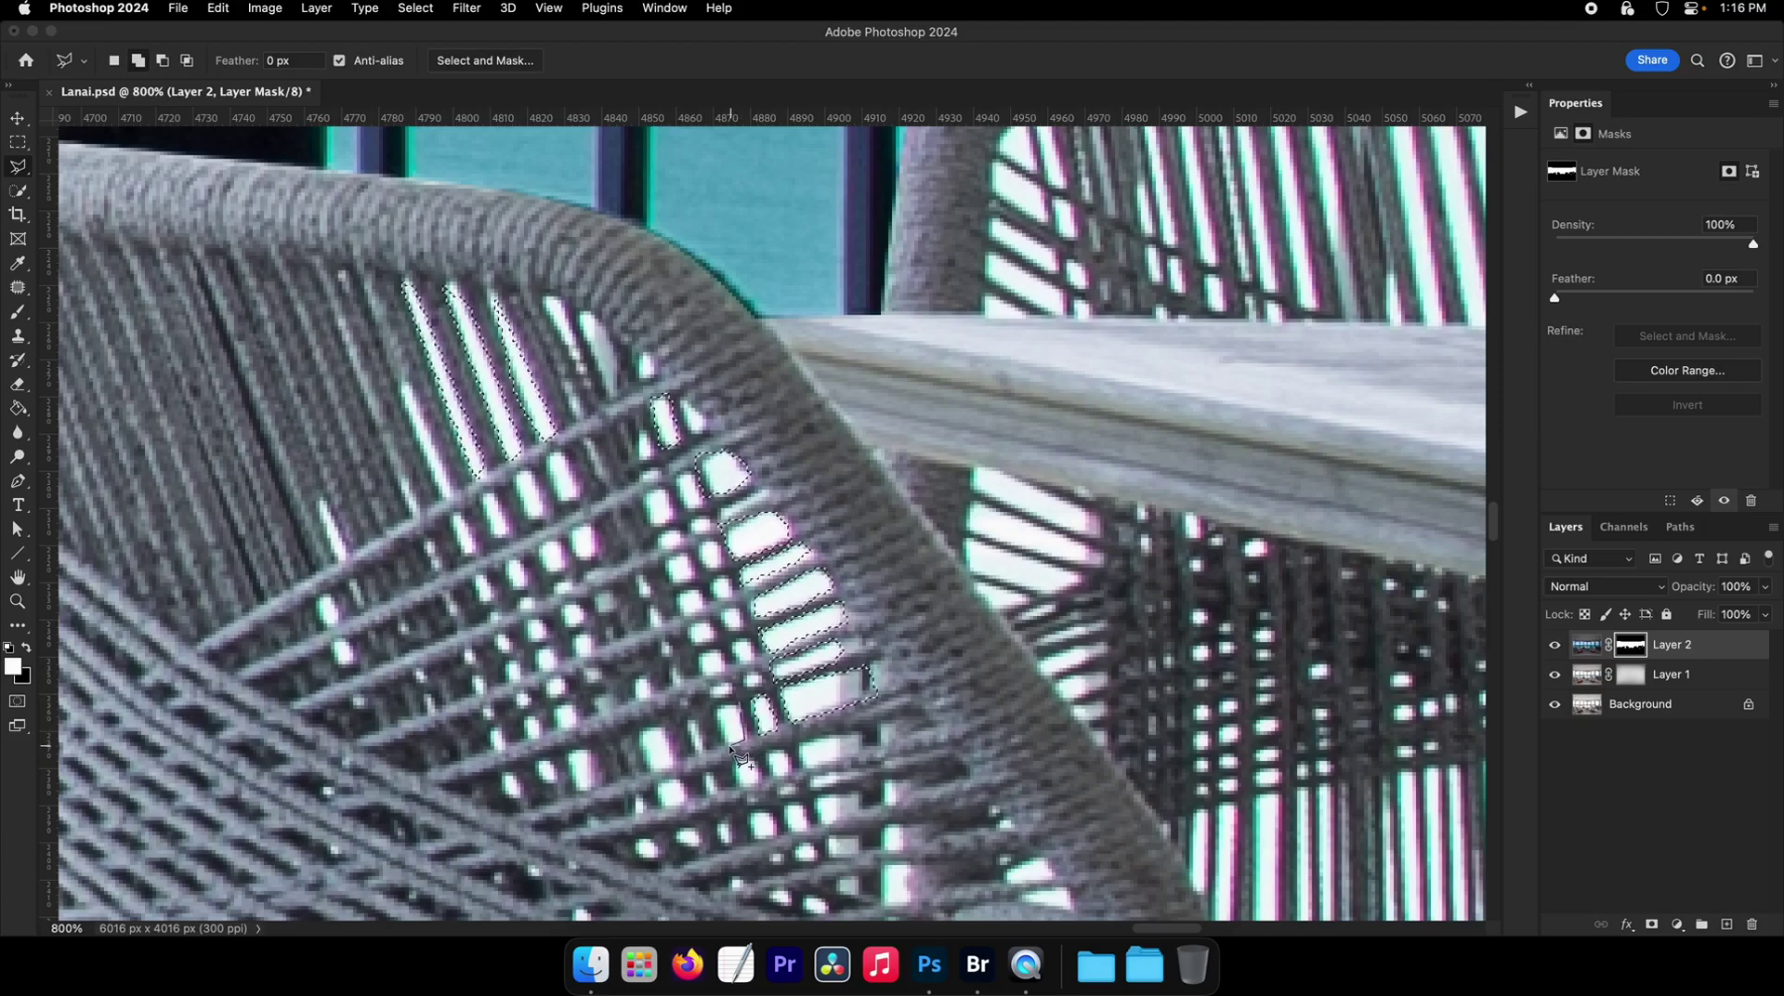
click(731, 744)
shift+click(666, 732)
click(672, 764)
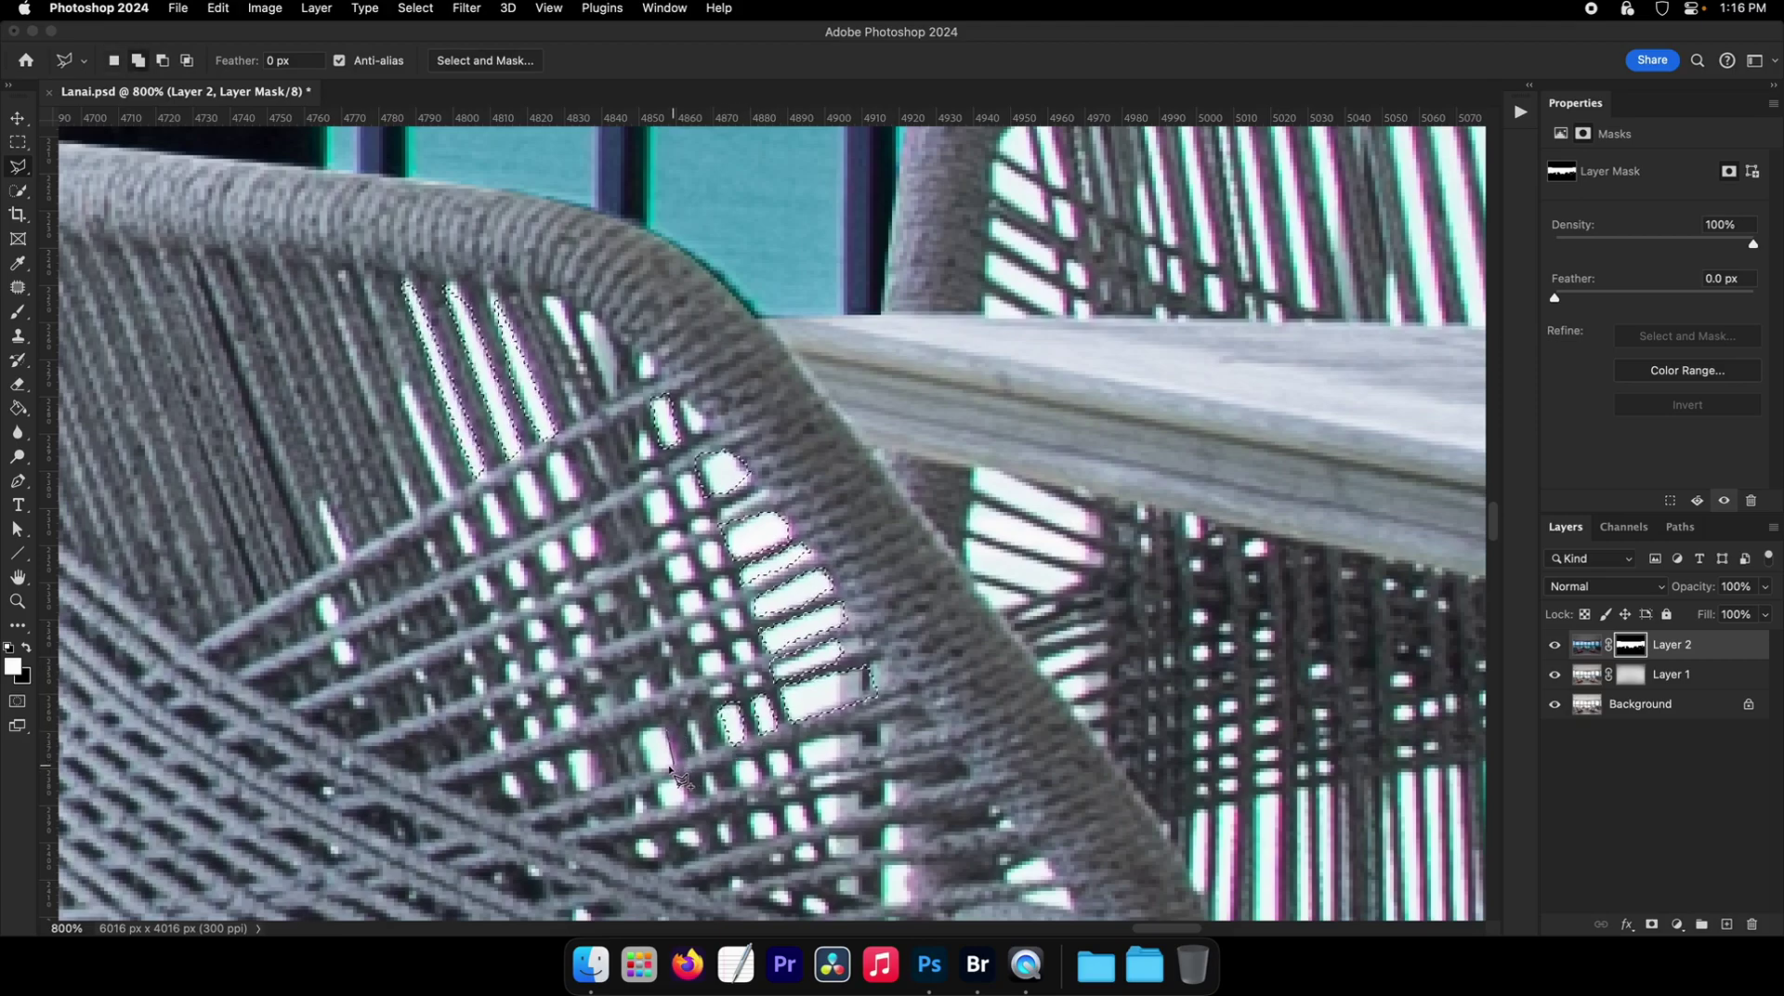
click(654, 767)
double_click(642, 733)
- Add the outermost small gap of that row and the one just below the long slanted slits to the selection
shift+click(587, 750)
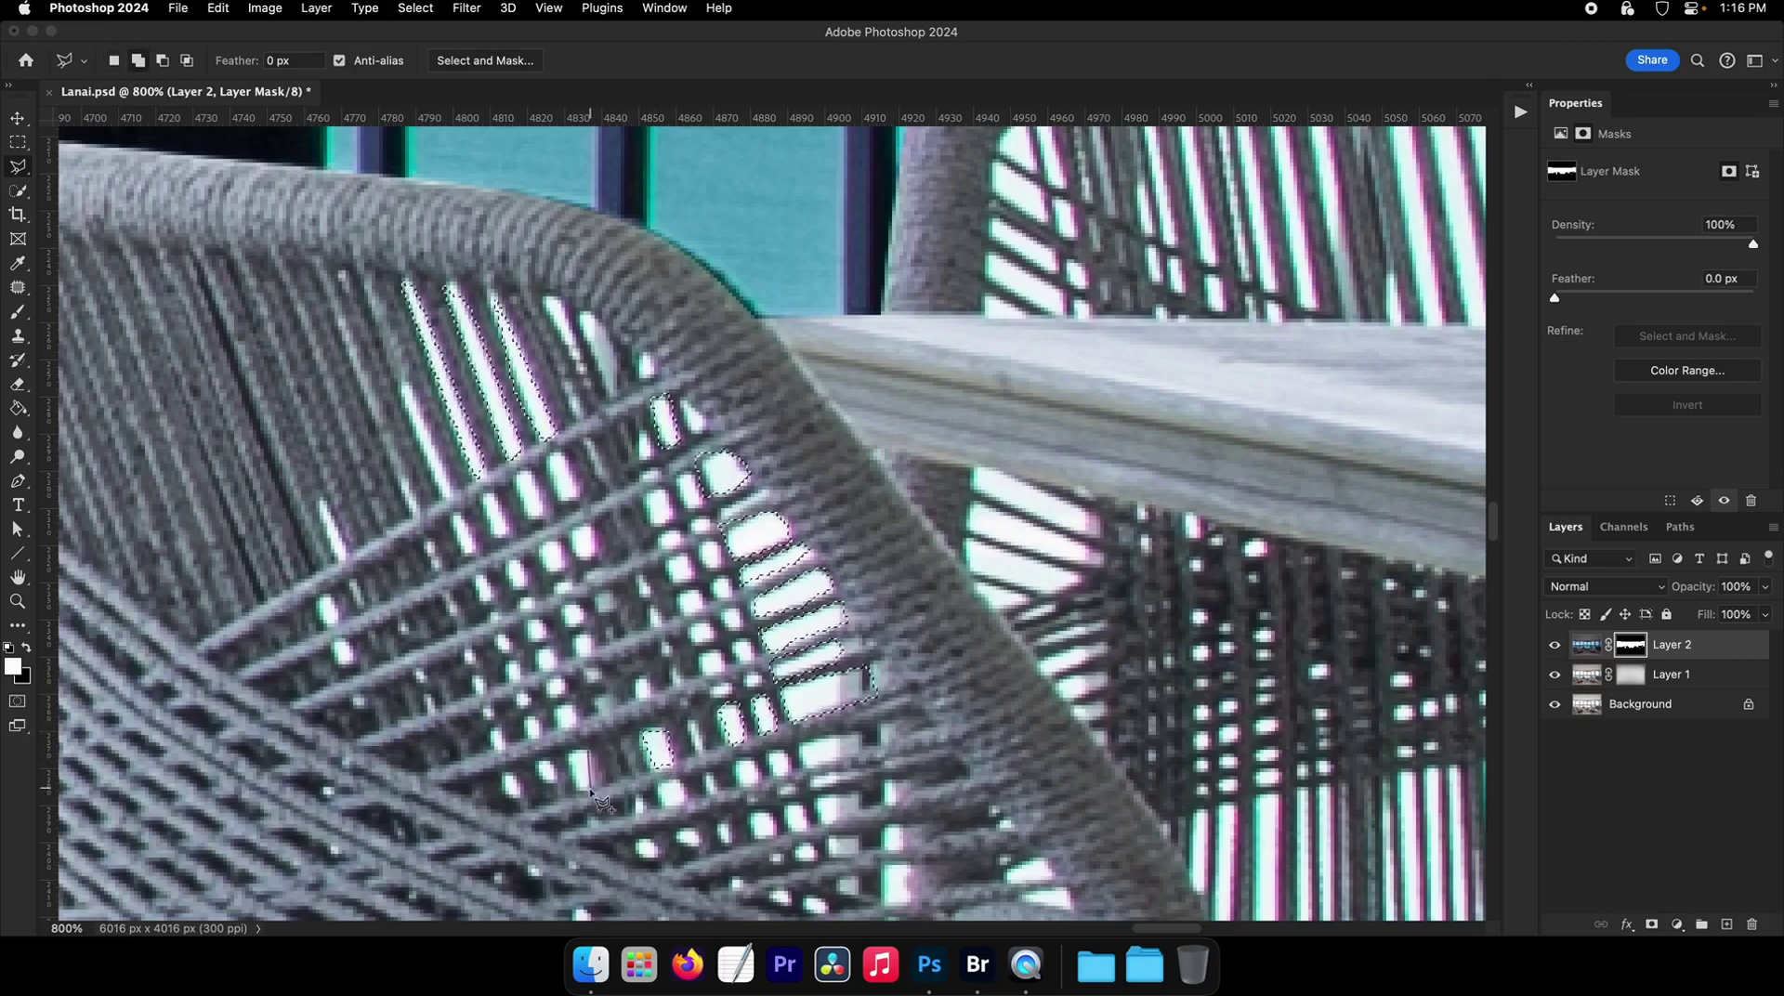
click(592, 787)
click(579, 791)
double_click(569, 747)
shift+click(562, 457)
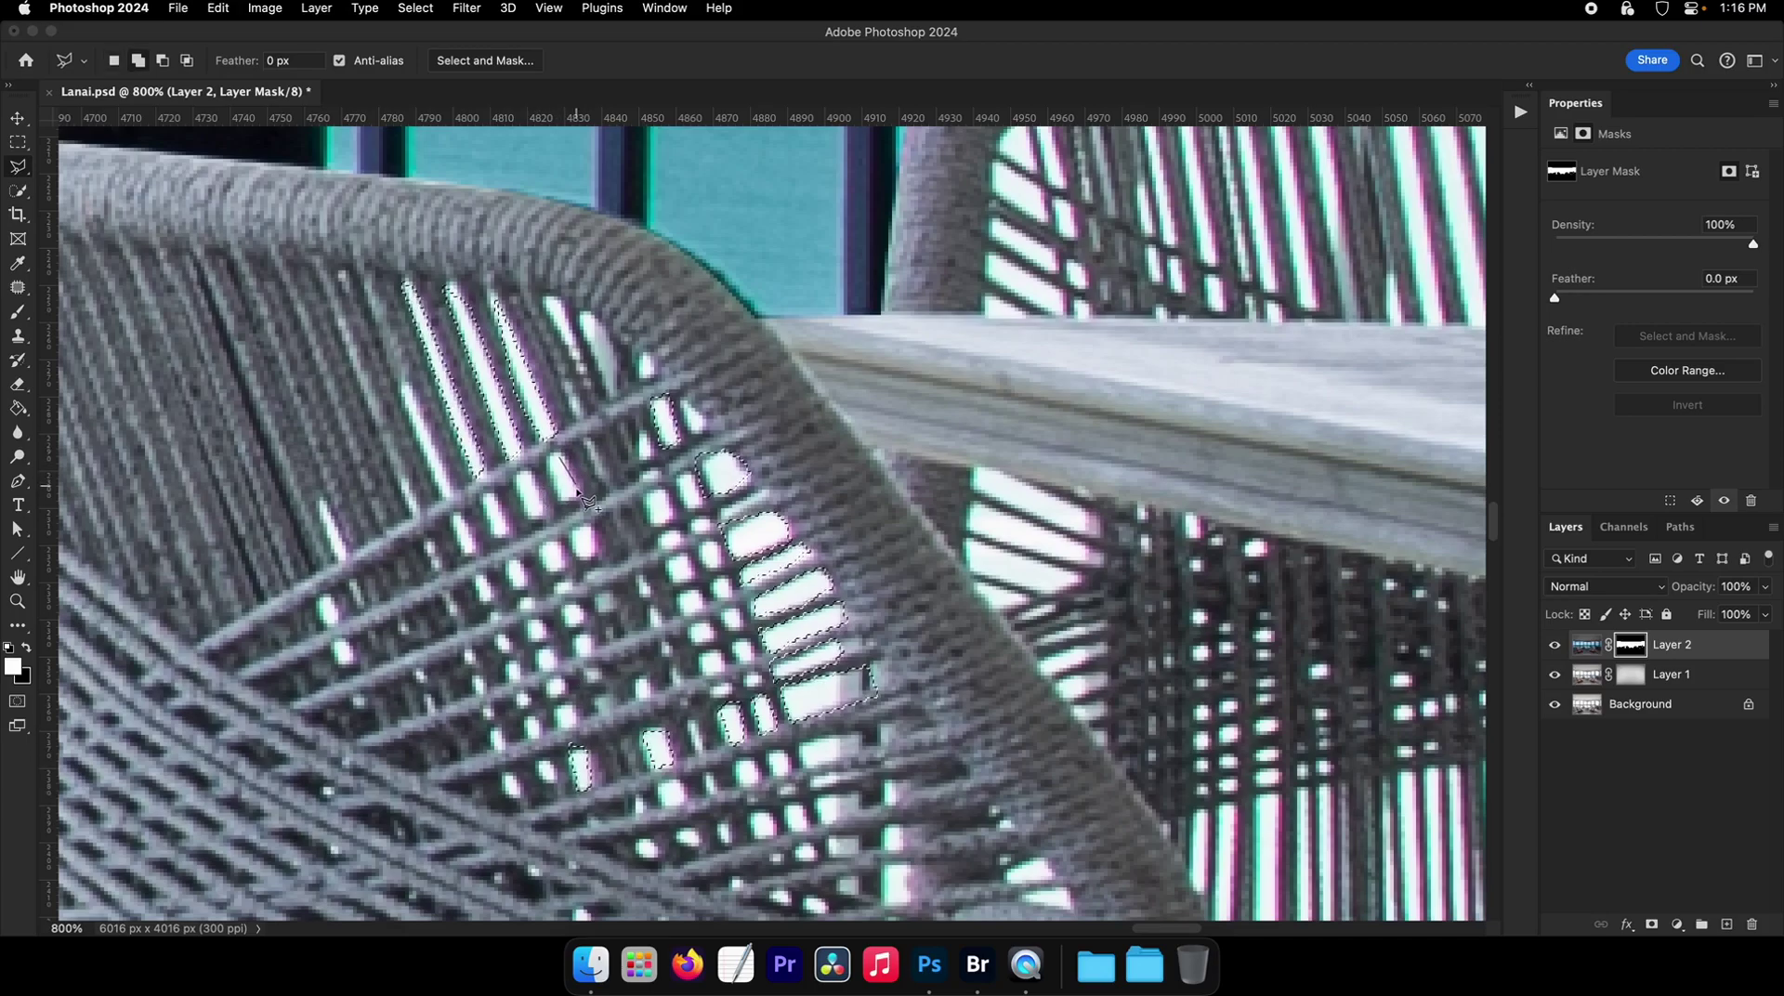
click(576, 486)
click(561, 507)
double_click(547, 465)
- Fill the selected gaps of the front woven chair with white on Layer 2's mask and deselect
key(alt+BackSpace)
key(z)
mouse_move(785, 560)
mouse_down()
mouse_move(538, 418)
mouse_move(310, 396)
mouse_up()
key(super+d)
- Outline the whole woven back of the far chair above the tabletop, inside its frame, with the Polygonal Lasso
click(24, 168)
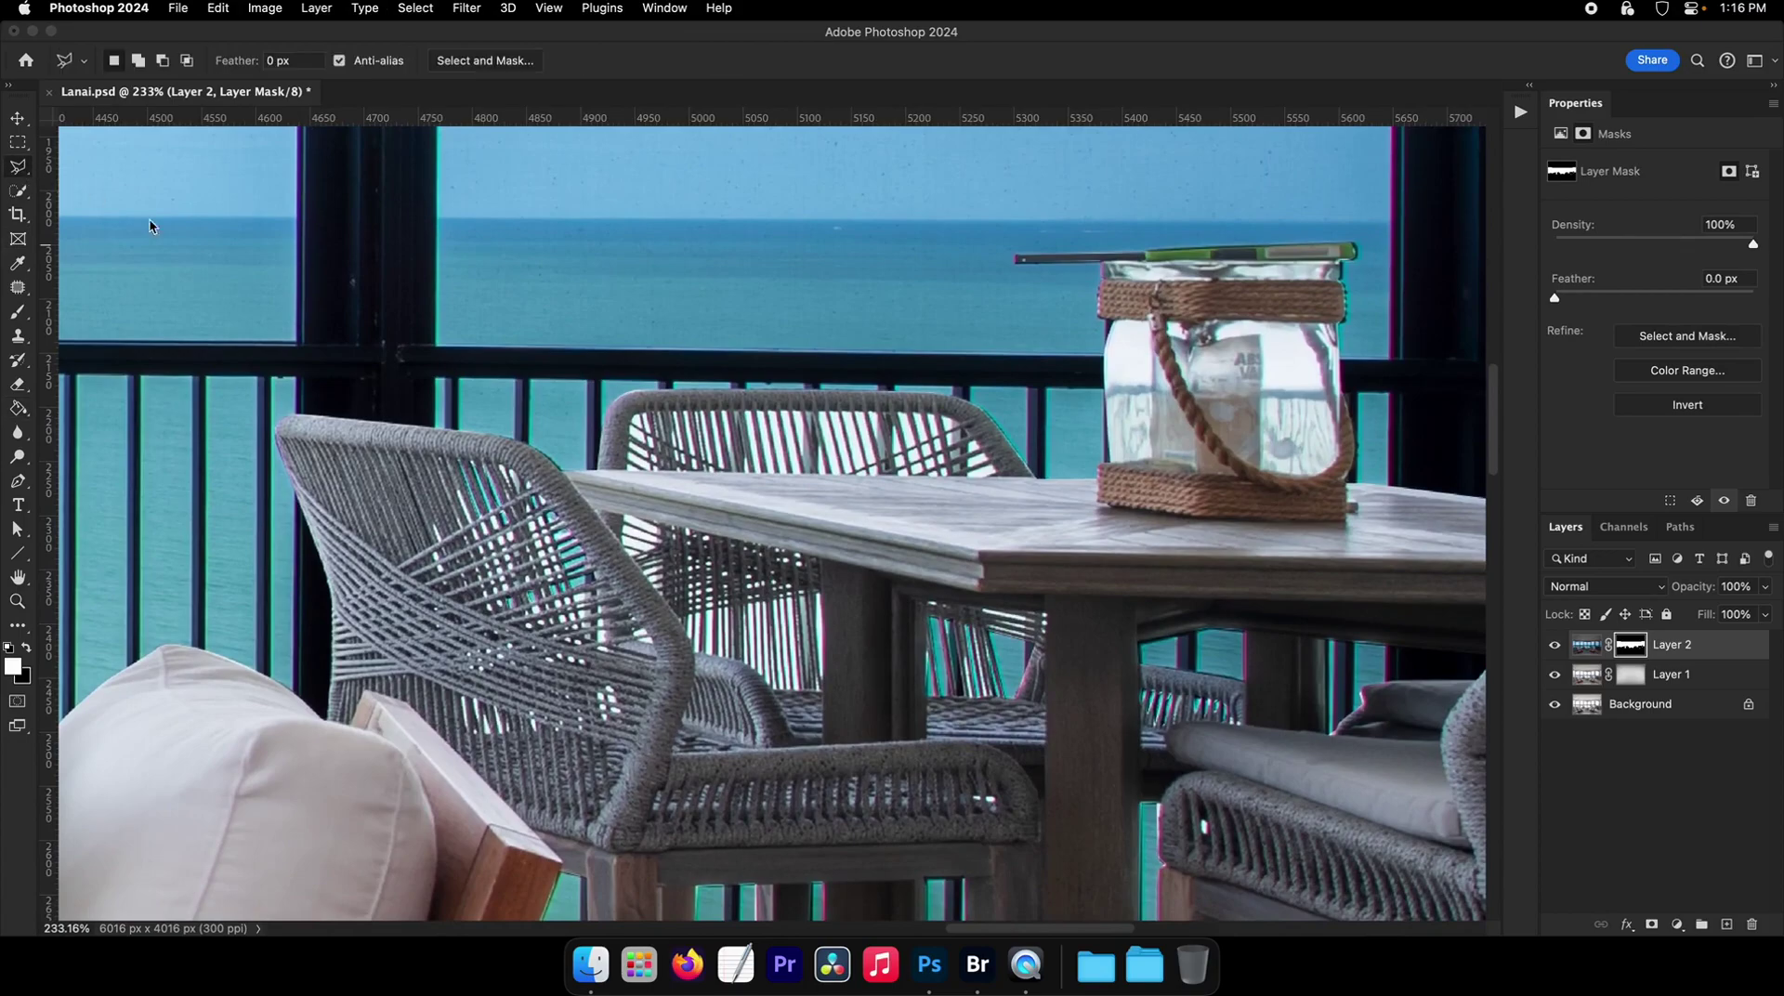
key(super+space)
mouse_move(607, 410)
mouse_down()
mouse_move(562, 433)
mouse_move(609, 454)
mouse_move(568, 459)
mouse_up()
key(super+space)
scroll(569, 459, up, 2)
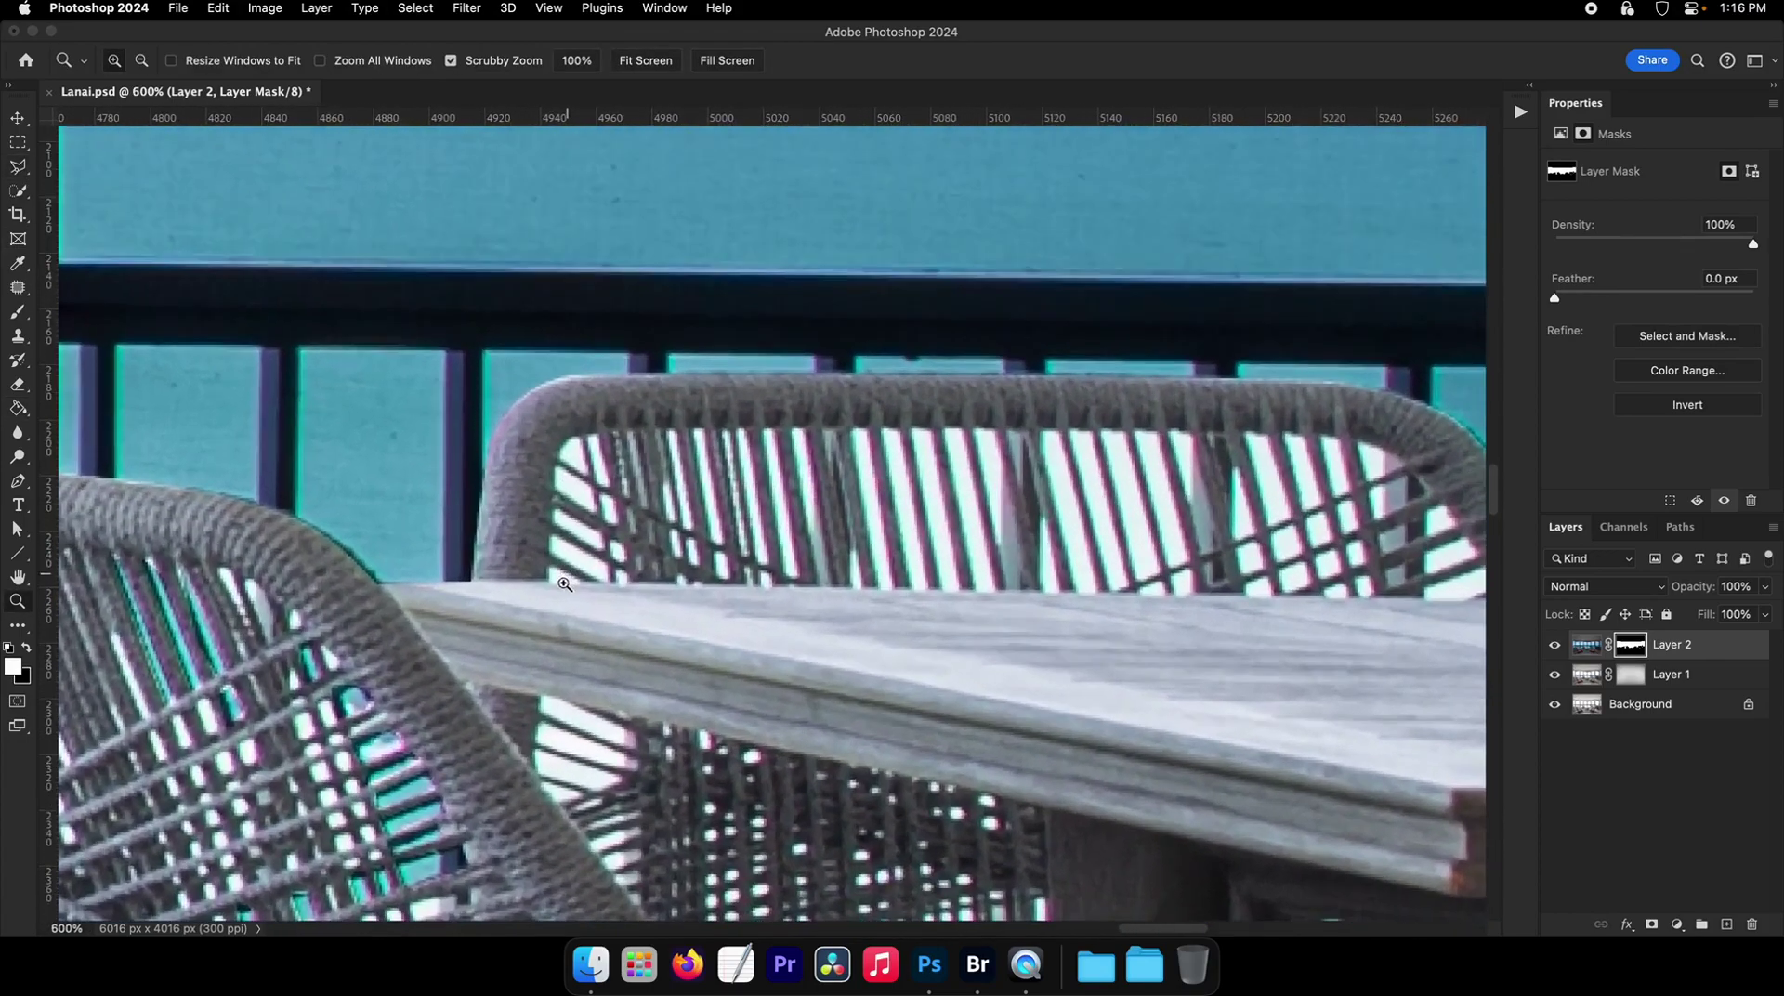
key(l)
click(884, 428)
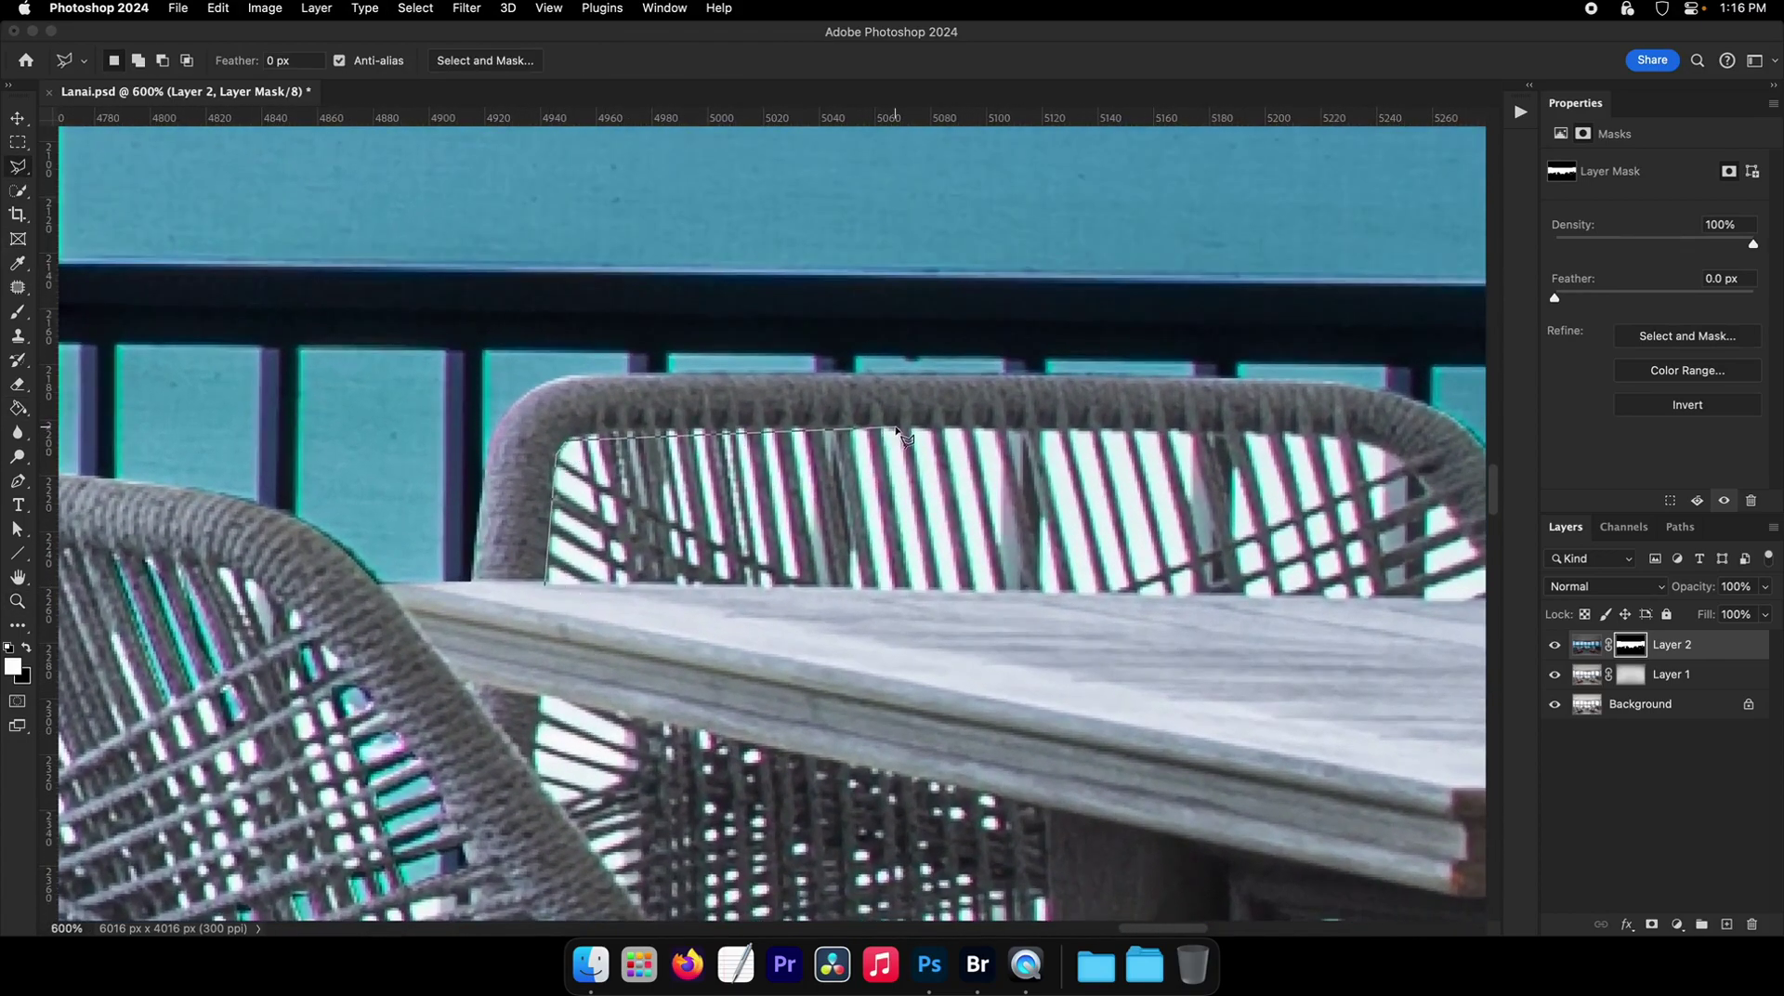
click(1331, 433)
click(1381, 446)
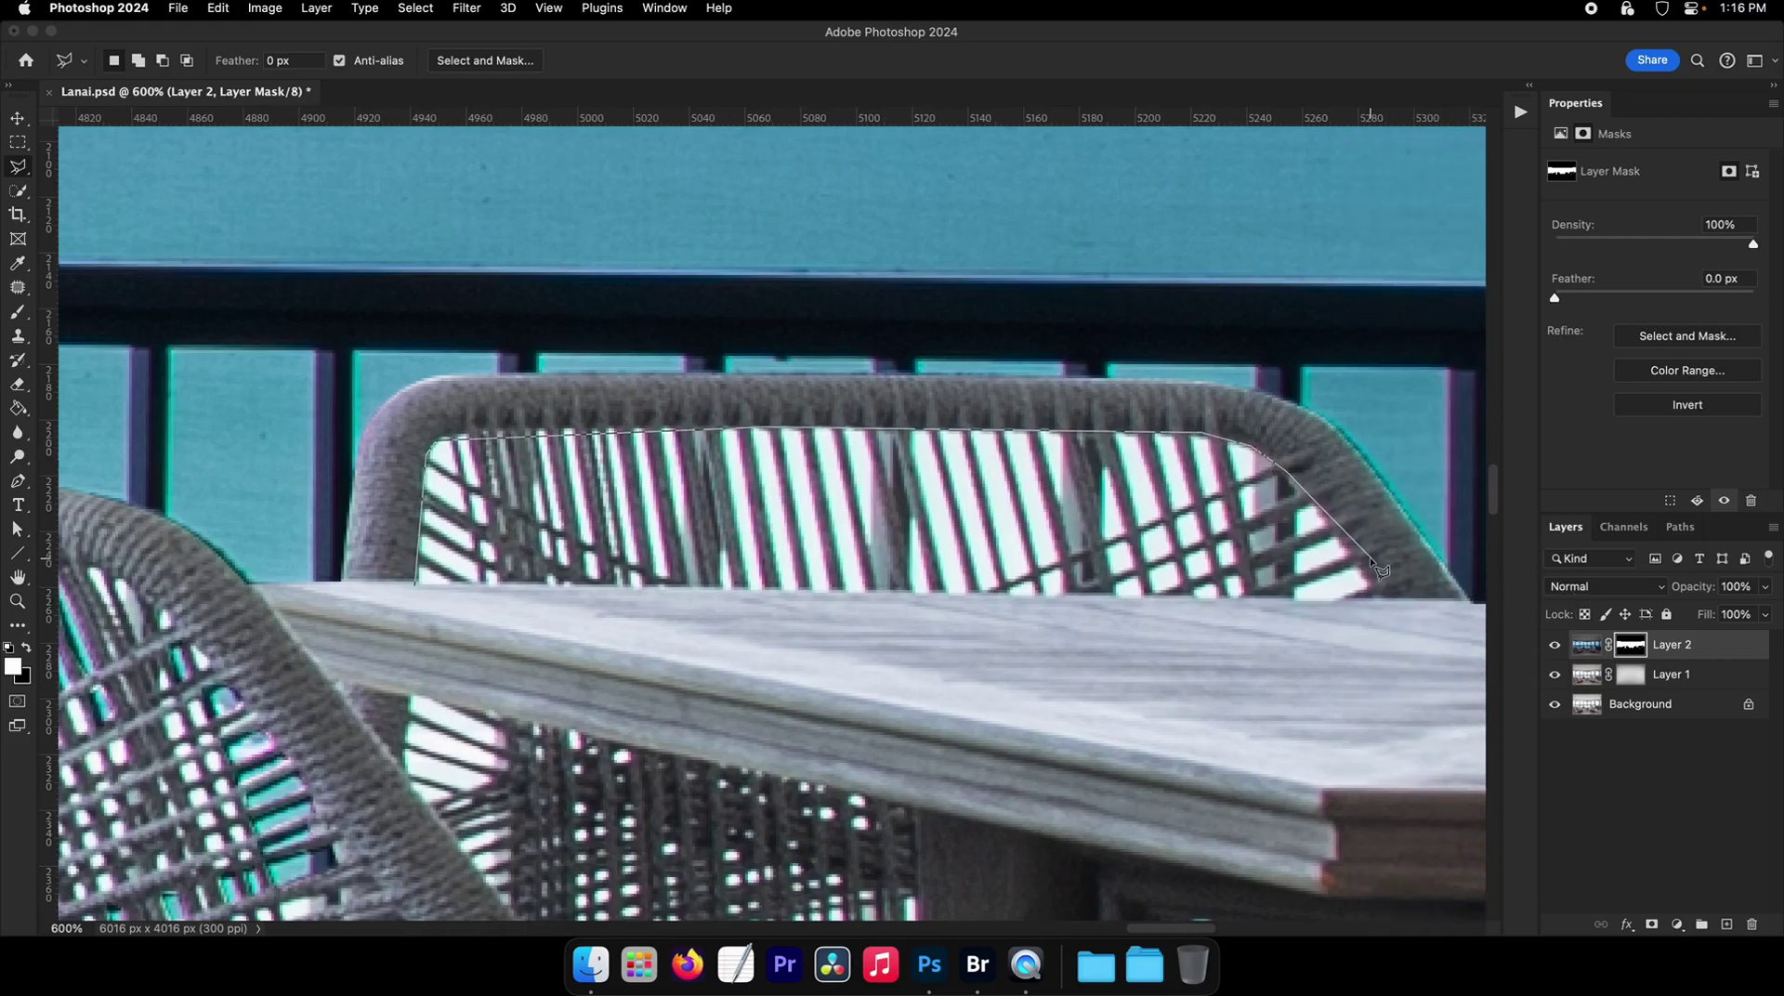
click(1371, 596)
click(419, 581)
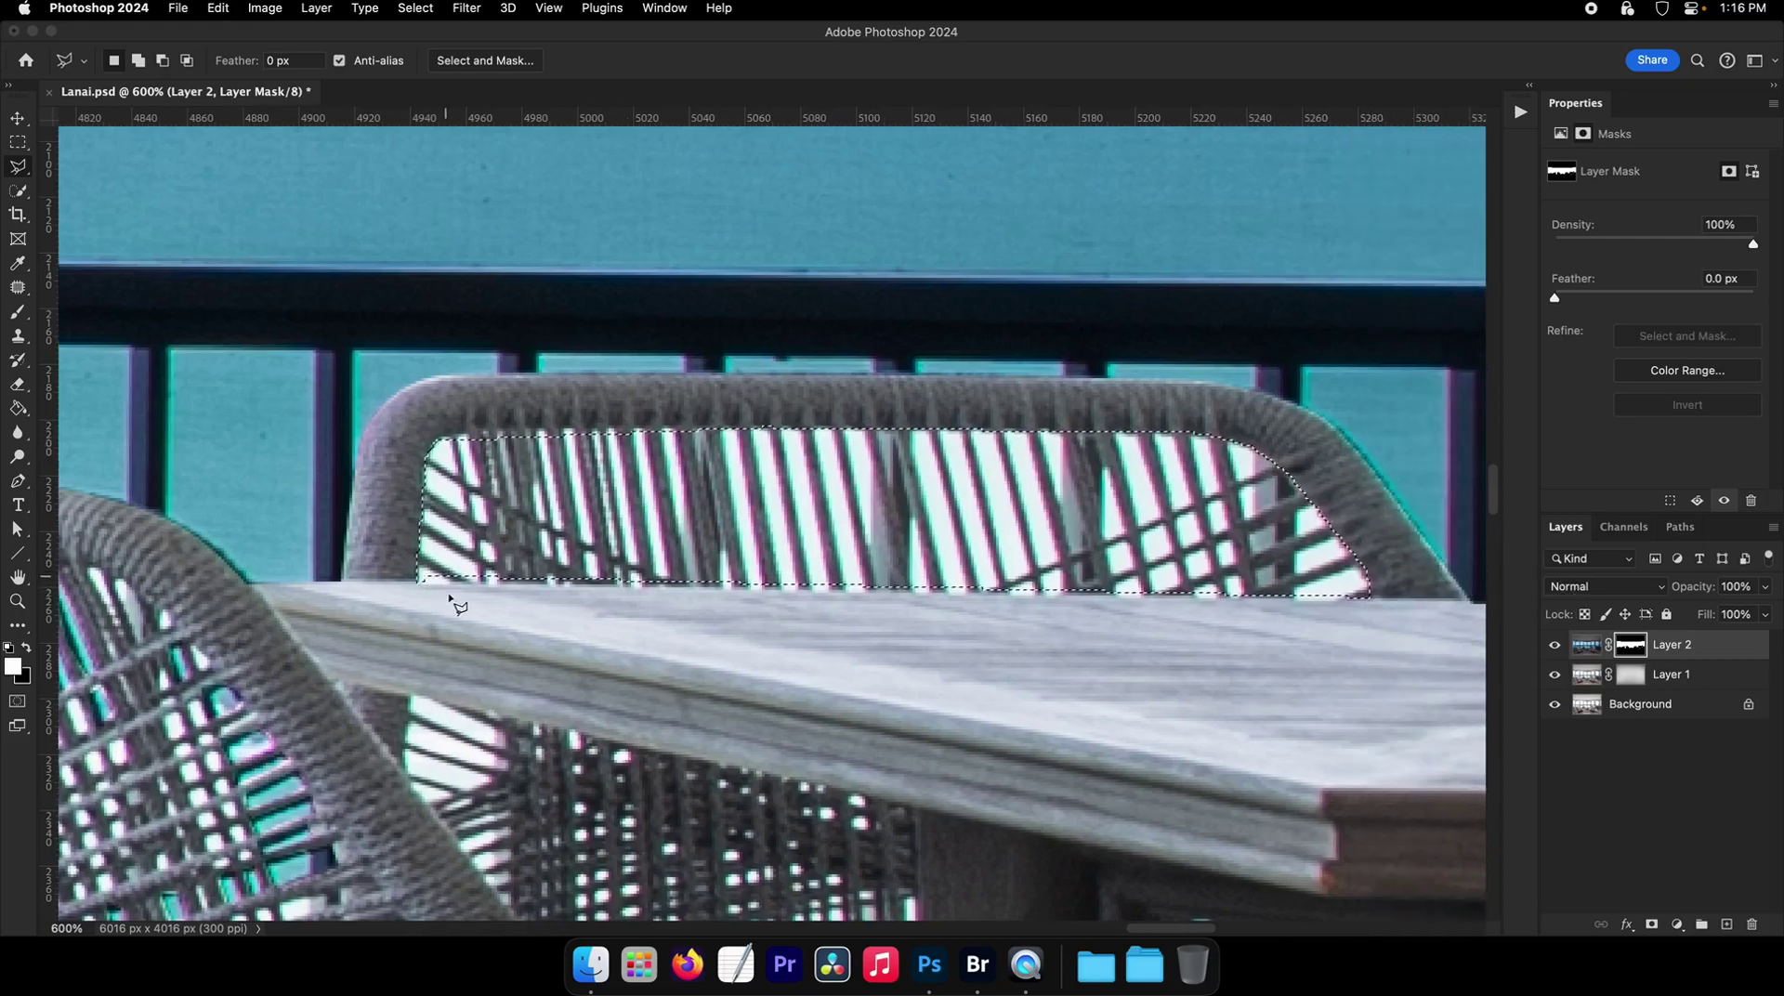
- Add the corded opening just beneath the table edge, between the far chair's frame and dense weave, to the selection
scroll(452, 604, down, 2)
shift+click(425, 628)
click(513, 648)
click(521, 706)
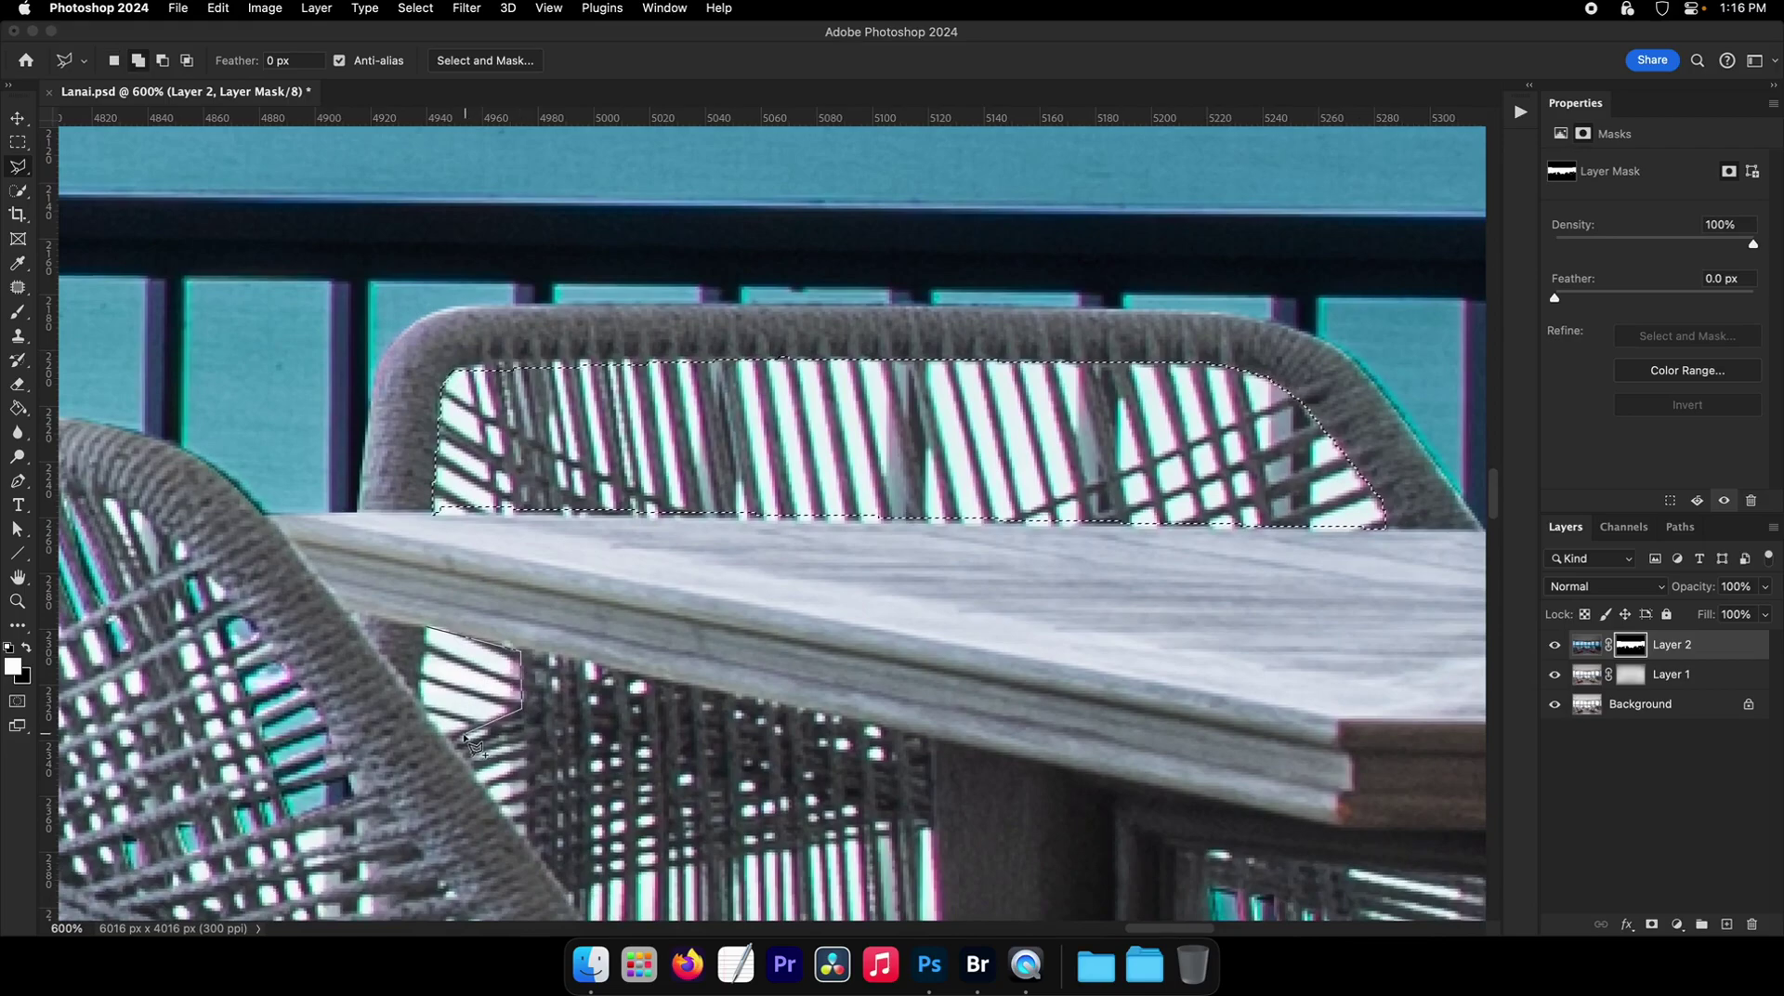
click(464, 736)
click(419, 714)
click(426, 628)
- Add the vertically corded area below the dense weave, between the front chair and the table support, to the selection
scroll(425, 628, down, 9)
click(492, 542)
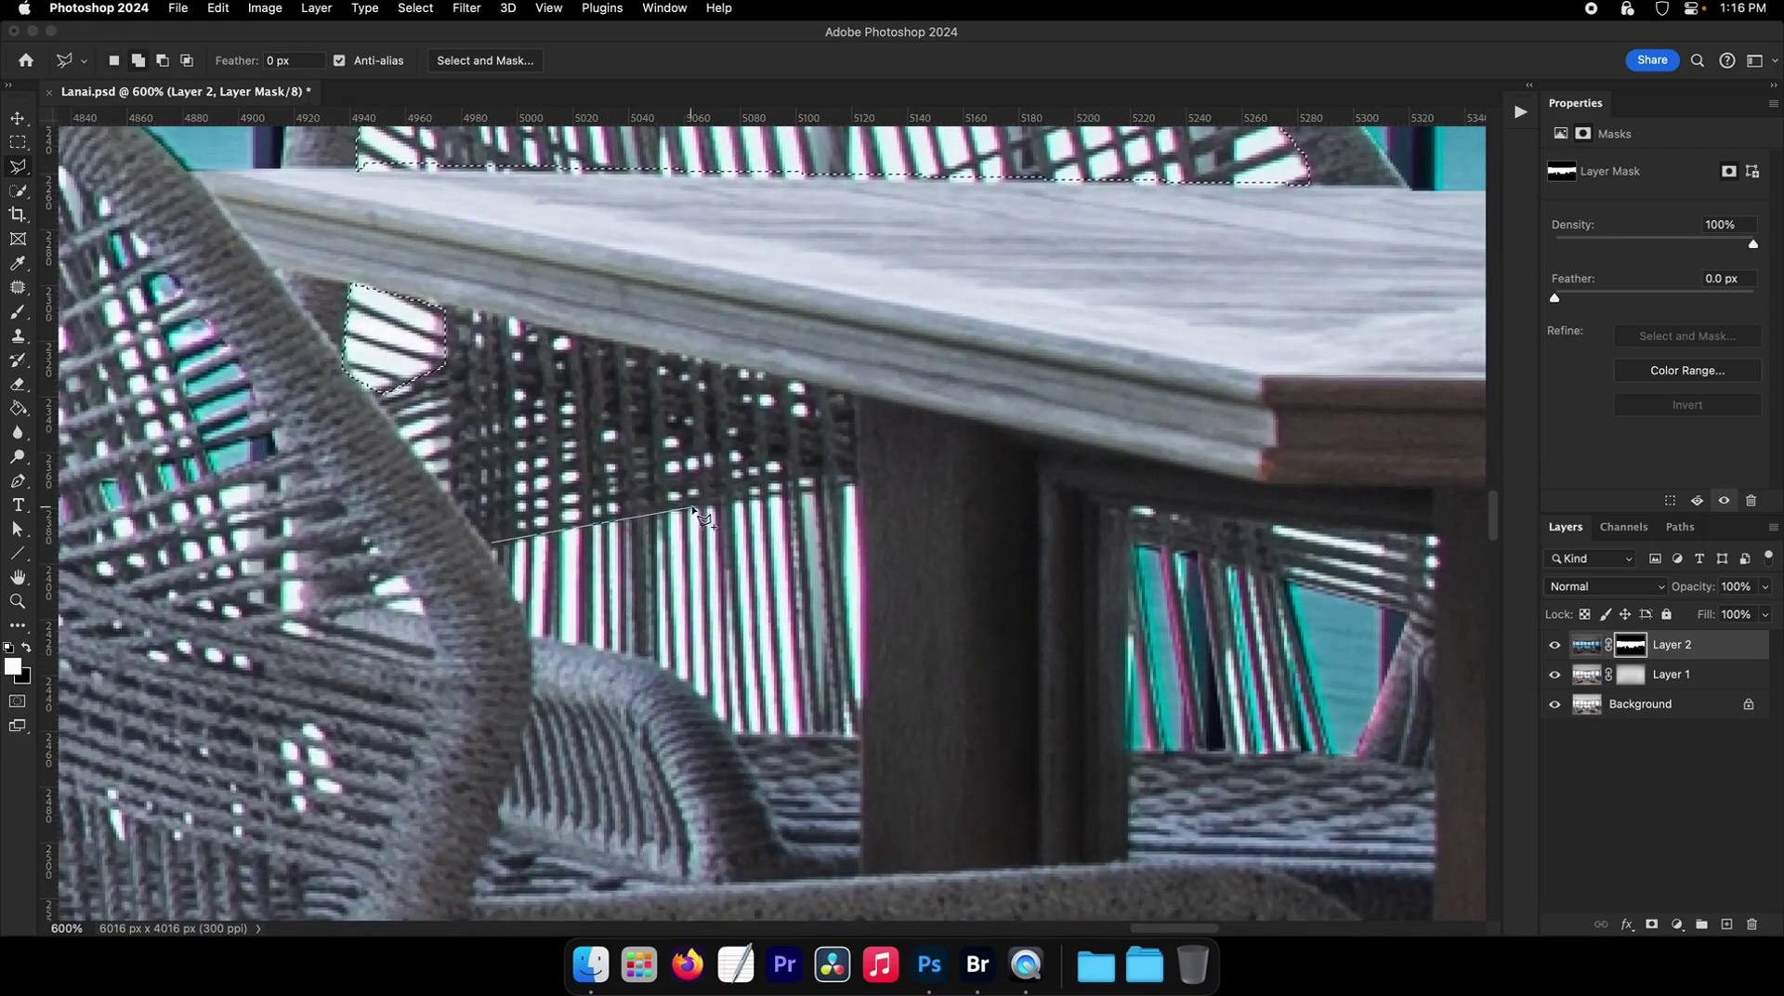
click(864, 483)
click(864, 739)
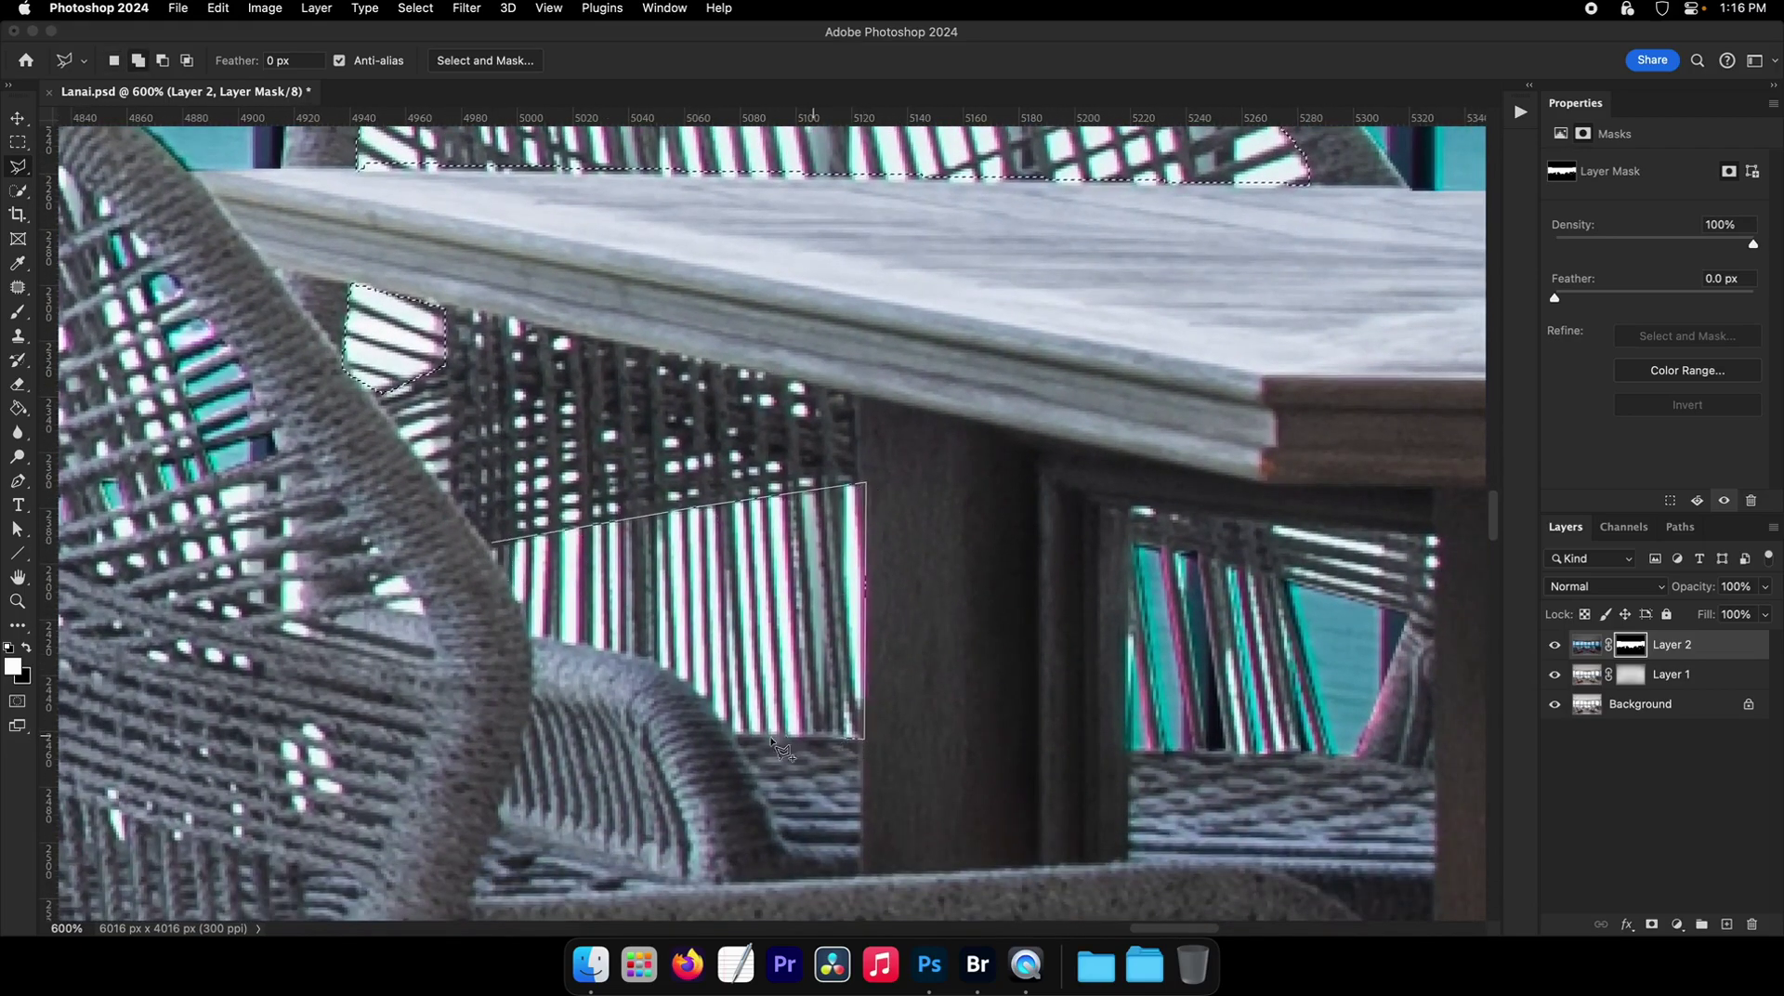
click(732, 739)
double_click(519, 637)
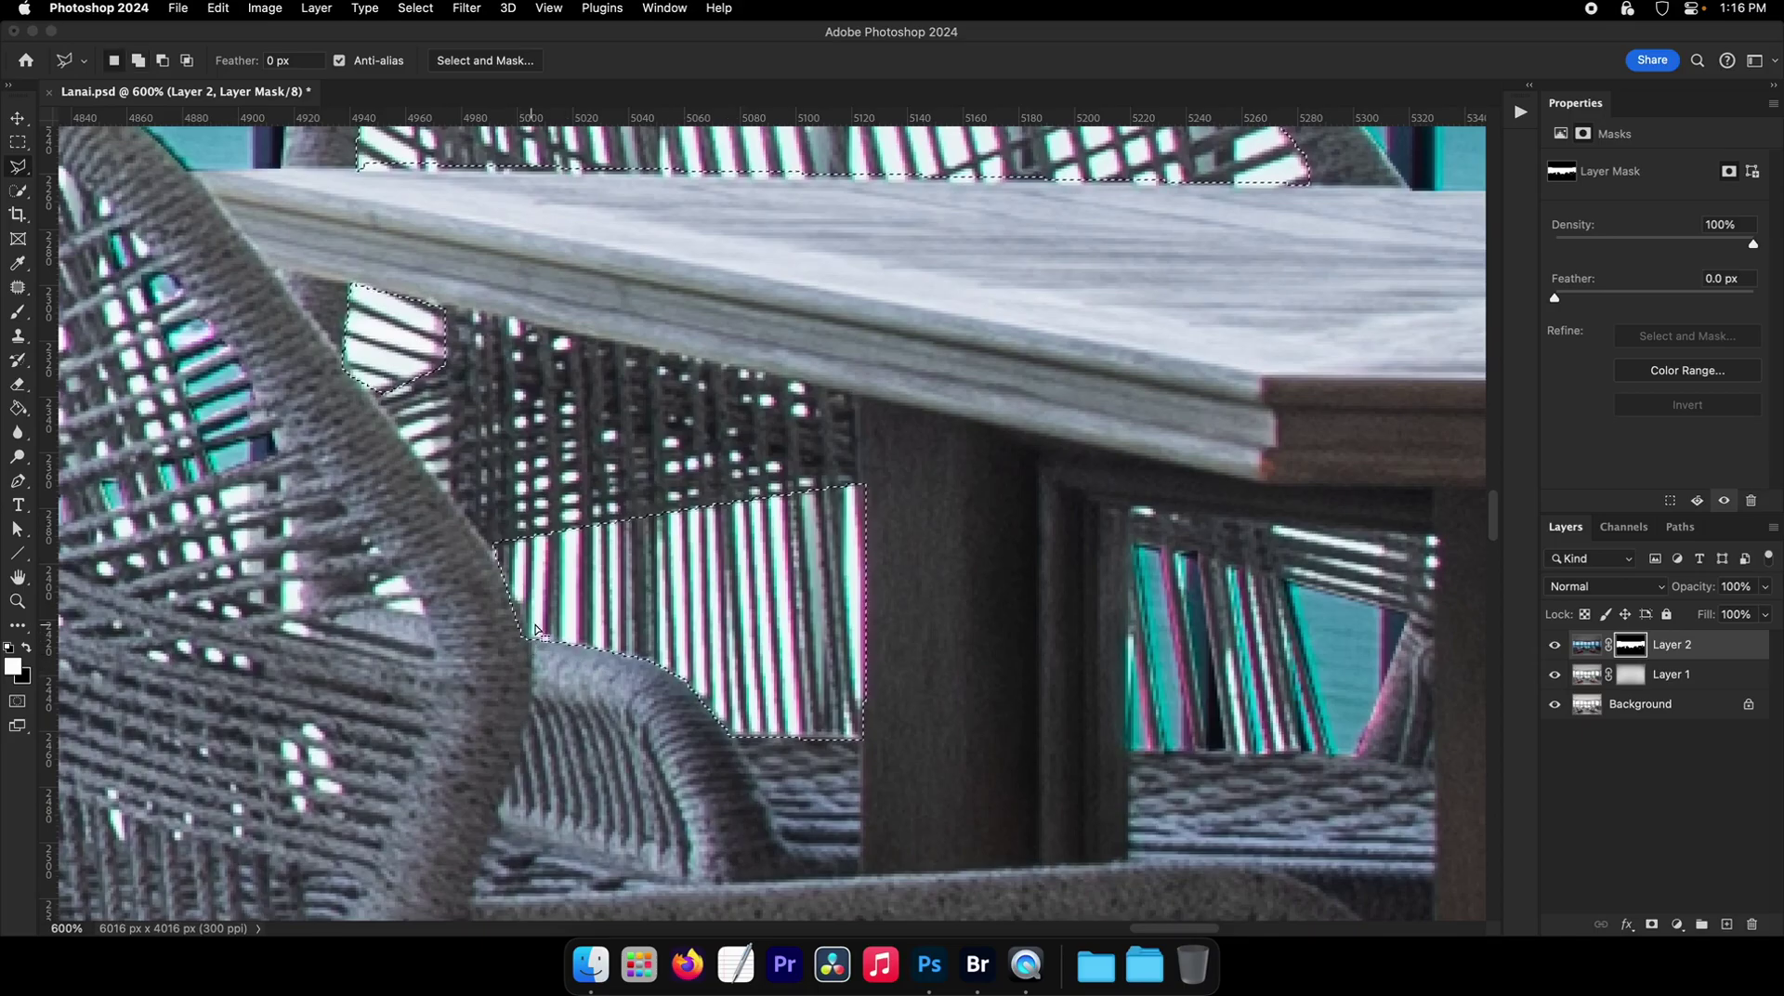
- Fill the selected areas of the far woven chair with white on Layer 2's mask and deselect
key(g)
scroll(697, 646, up, 1)
click(704, 650)
mouse_move(704, 651)
mouse_down()
mouse_move(658, 627)
mouse_move(649, 599)
mouse_up()
drag(766, 565, 501, 536)
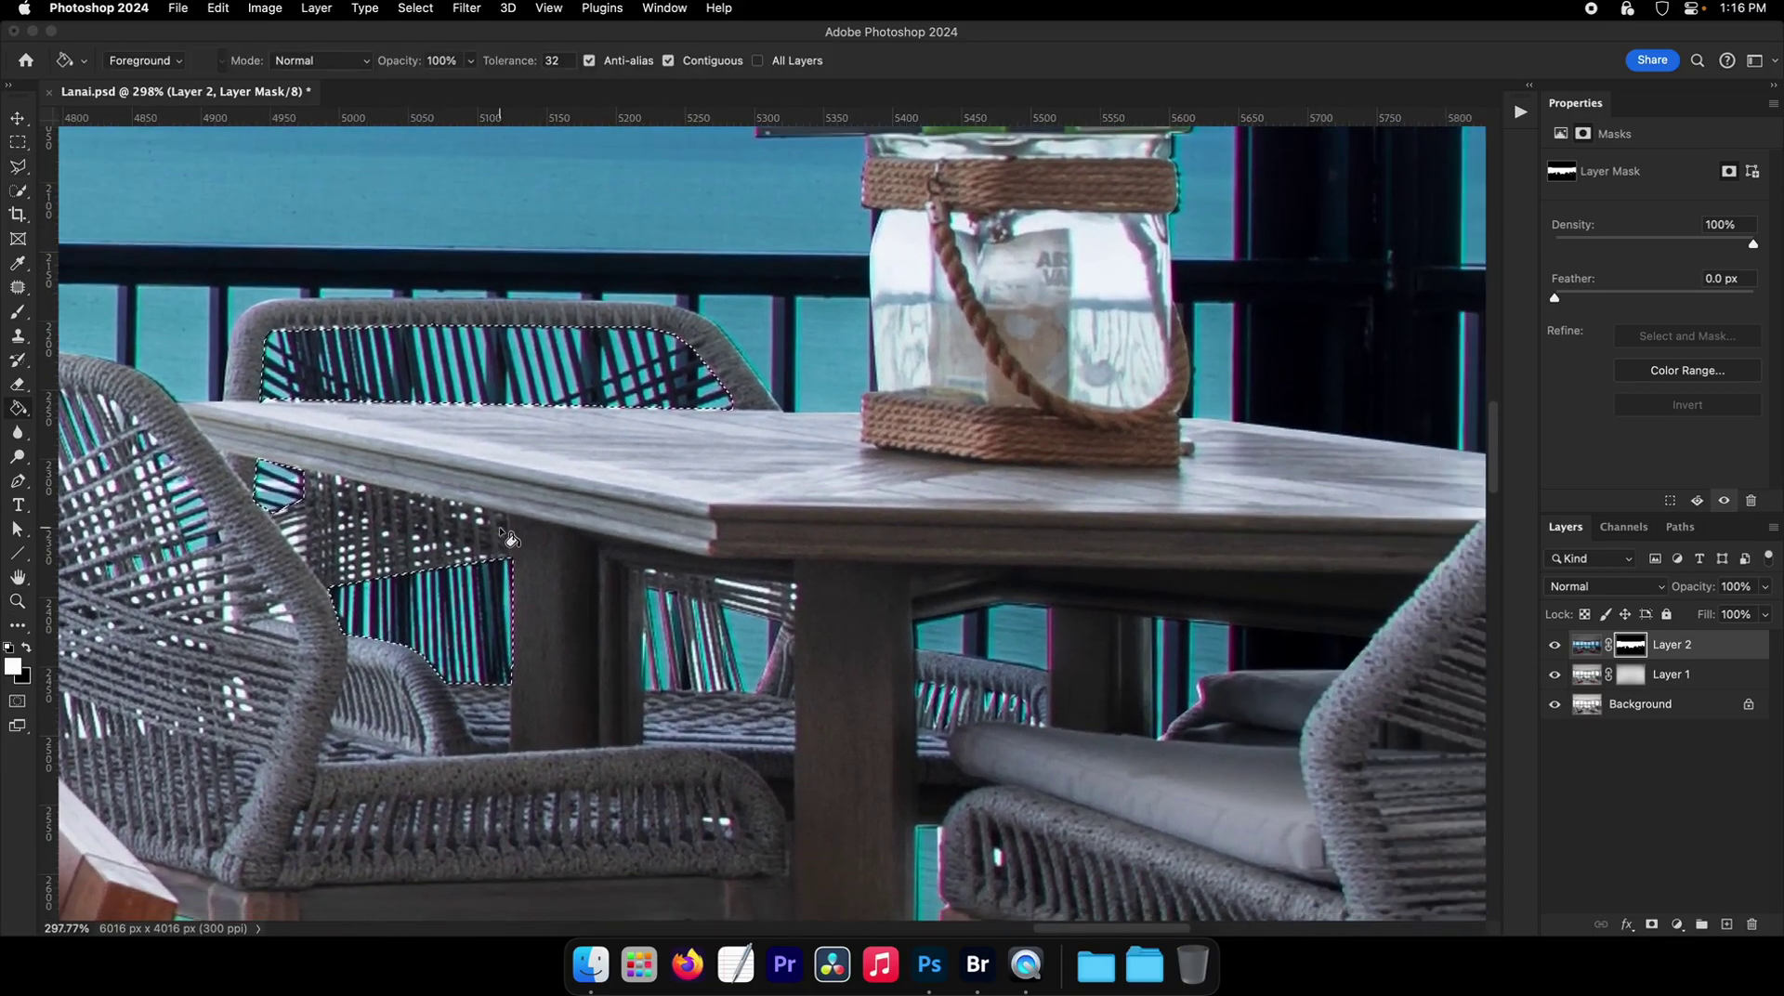
key(super+d)
- Switch to the Brush tool and save the document
key(b)
mouse_move(795, 585)
mouse_down()
mouse_move(595, 574)
mouse_move(817, 554)
mouse_up()
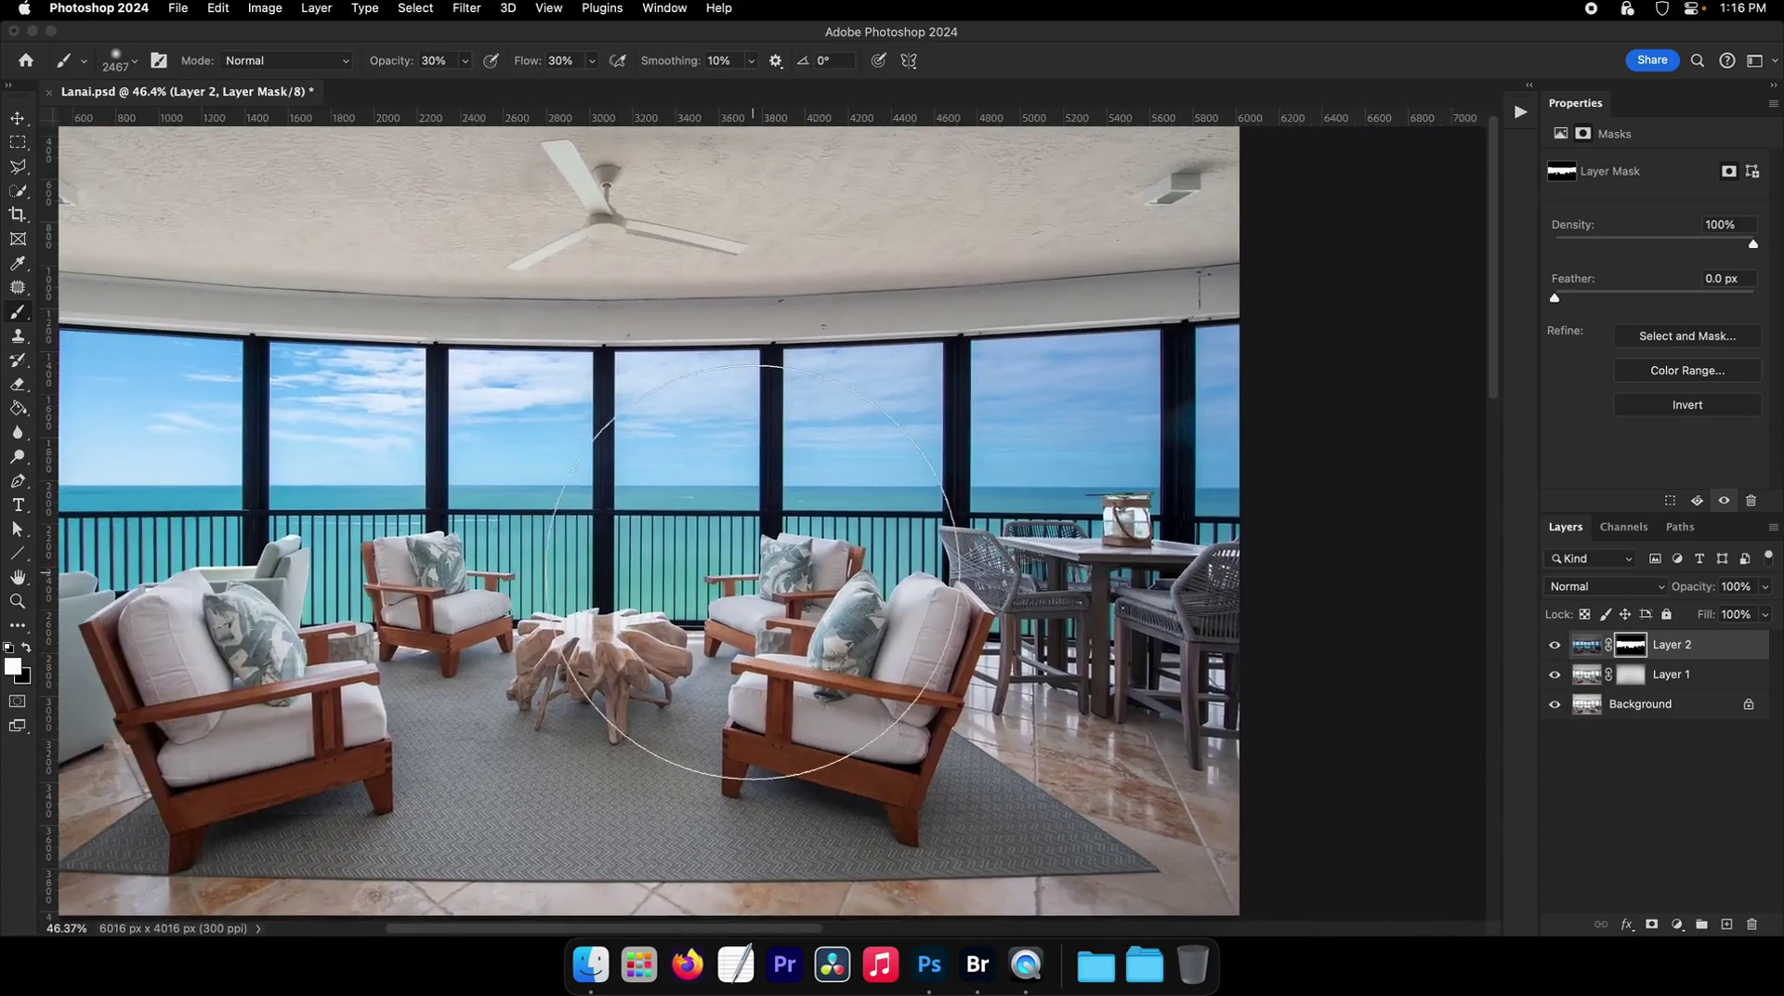
key(super+s)
drag(465, 558, 799, 561)
drag(734, 560, 701, 560)
drag(797, 562, 437, 550)
drag(865, 593, 799, 591)
drag(966, 568, 752, 563)
- Choose the My Hard Brush preset and set its size to 5 px for detail work on the far chair
right_click(755, 541)
double_click(878, 730)
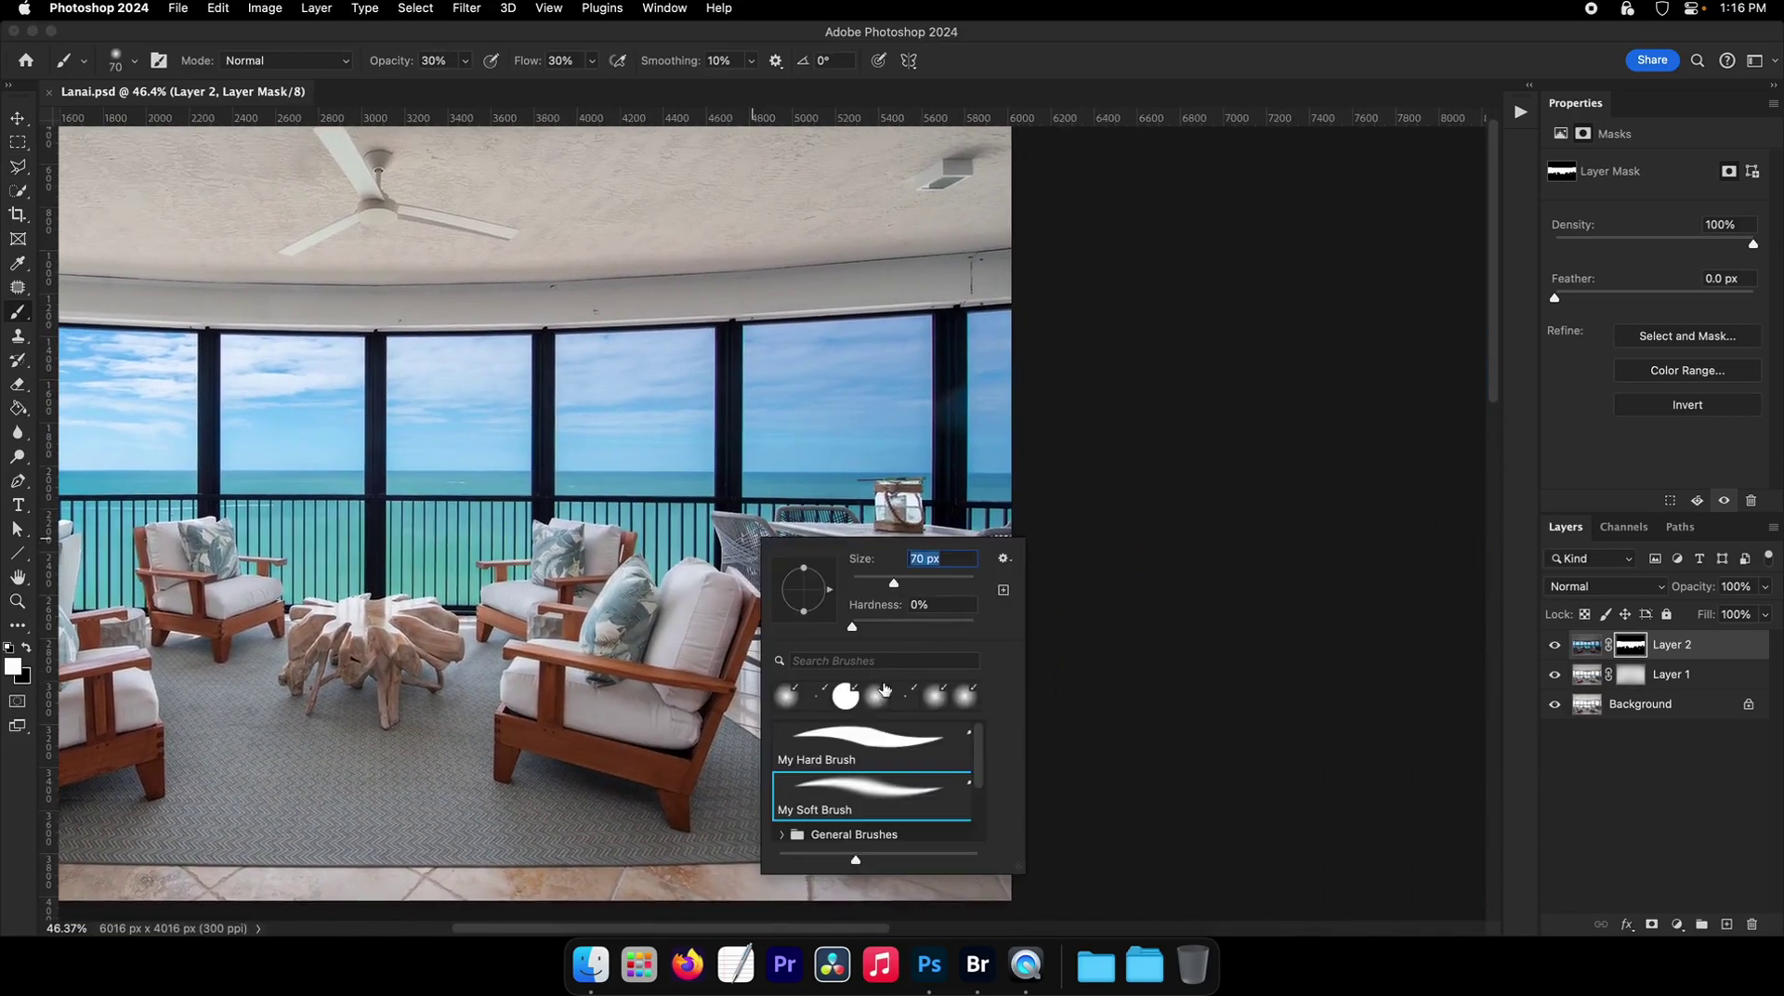
super+click(862, 481)
super+click(861, 480)
super+click(861, 481)
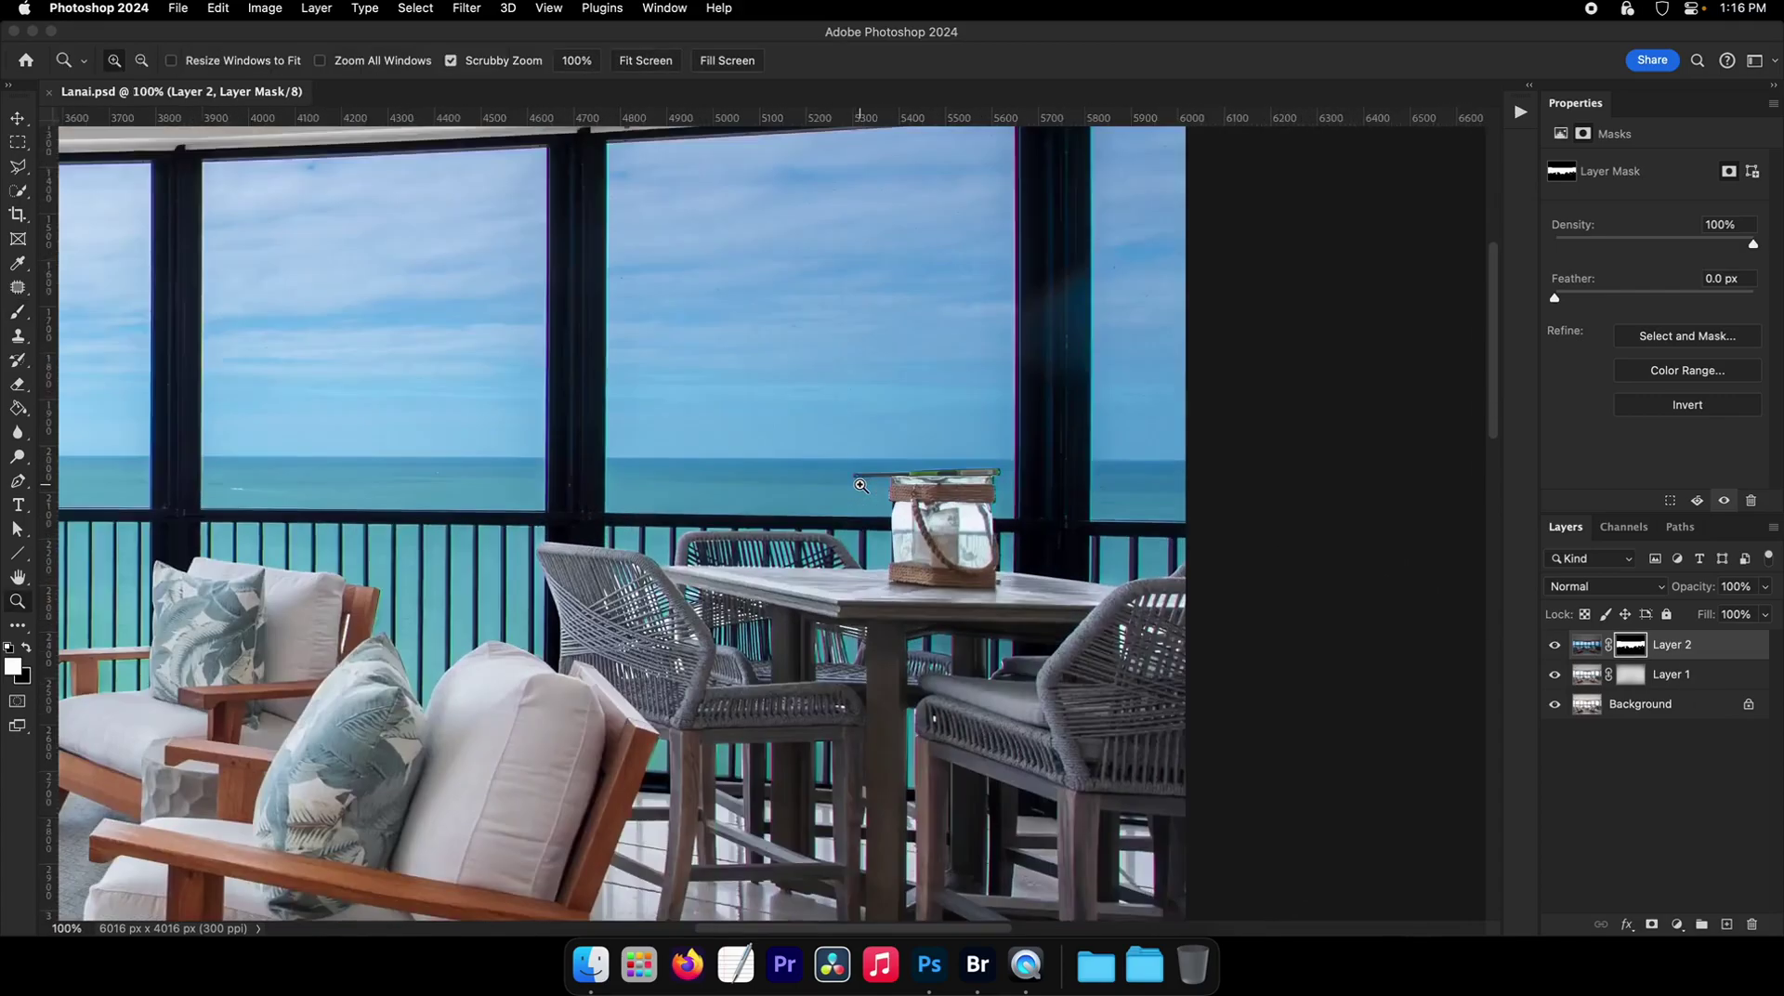
super+click(862, 480)
super+click(861, 481)
drag(861, 480, 944, 435)
right_click(674, 598)
drag(816, 642, 801, 642)
key(Return)
- Paint black on Layer 2's mask with a 3 px brush along the first diagonal cords at the left end of the far chair's back
mouse_move(664, 642)
mouse_down()
mouse_move(697, 625)
mouse_move(680, 569)
mouse_move(498, 525)
mouse_up()
super+click(697, 625)
super+click(649, 548)
super+click(649, 548)
super+click(563, 542)
key(z)
shift+click(705, 639)
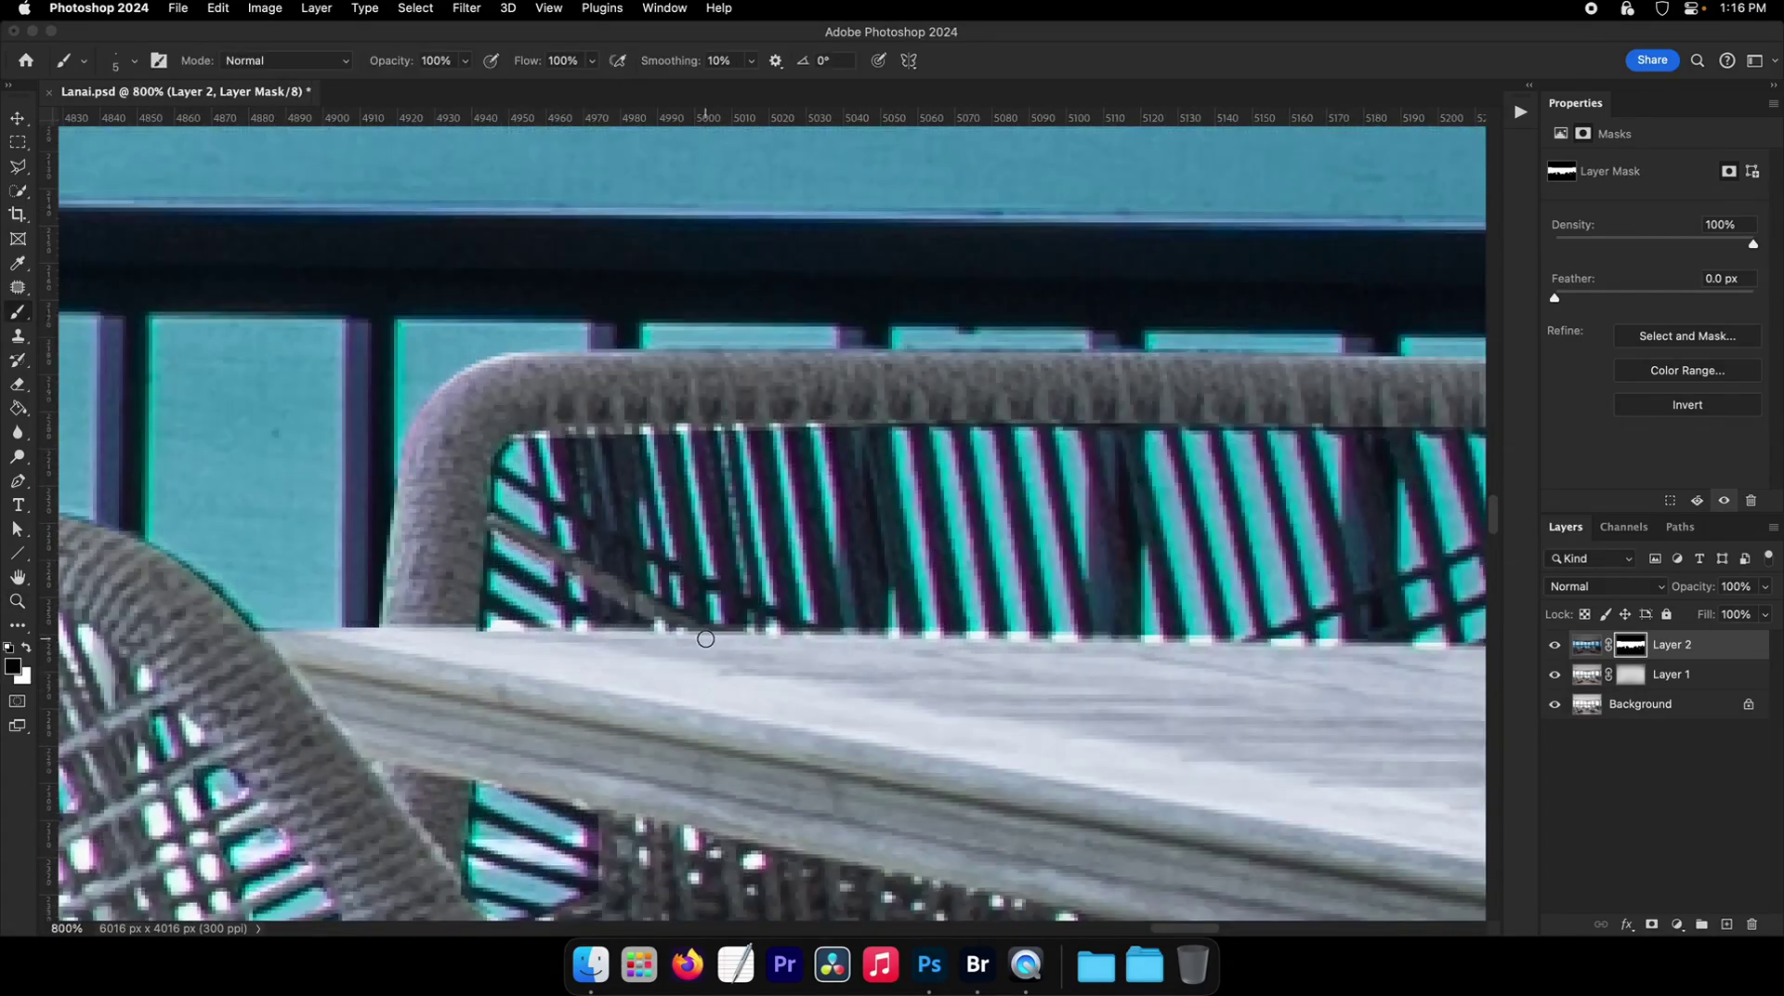
drag(580, 583, 597, 624)
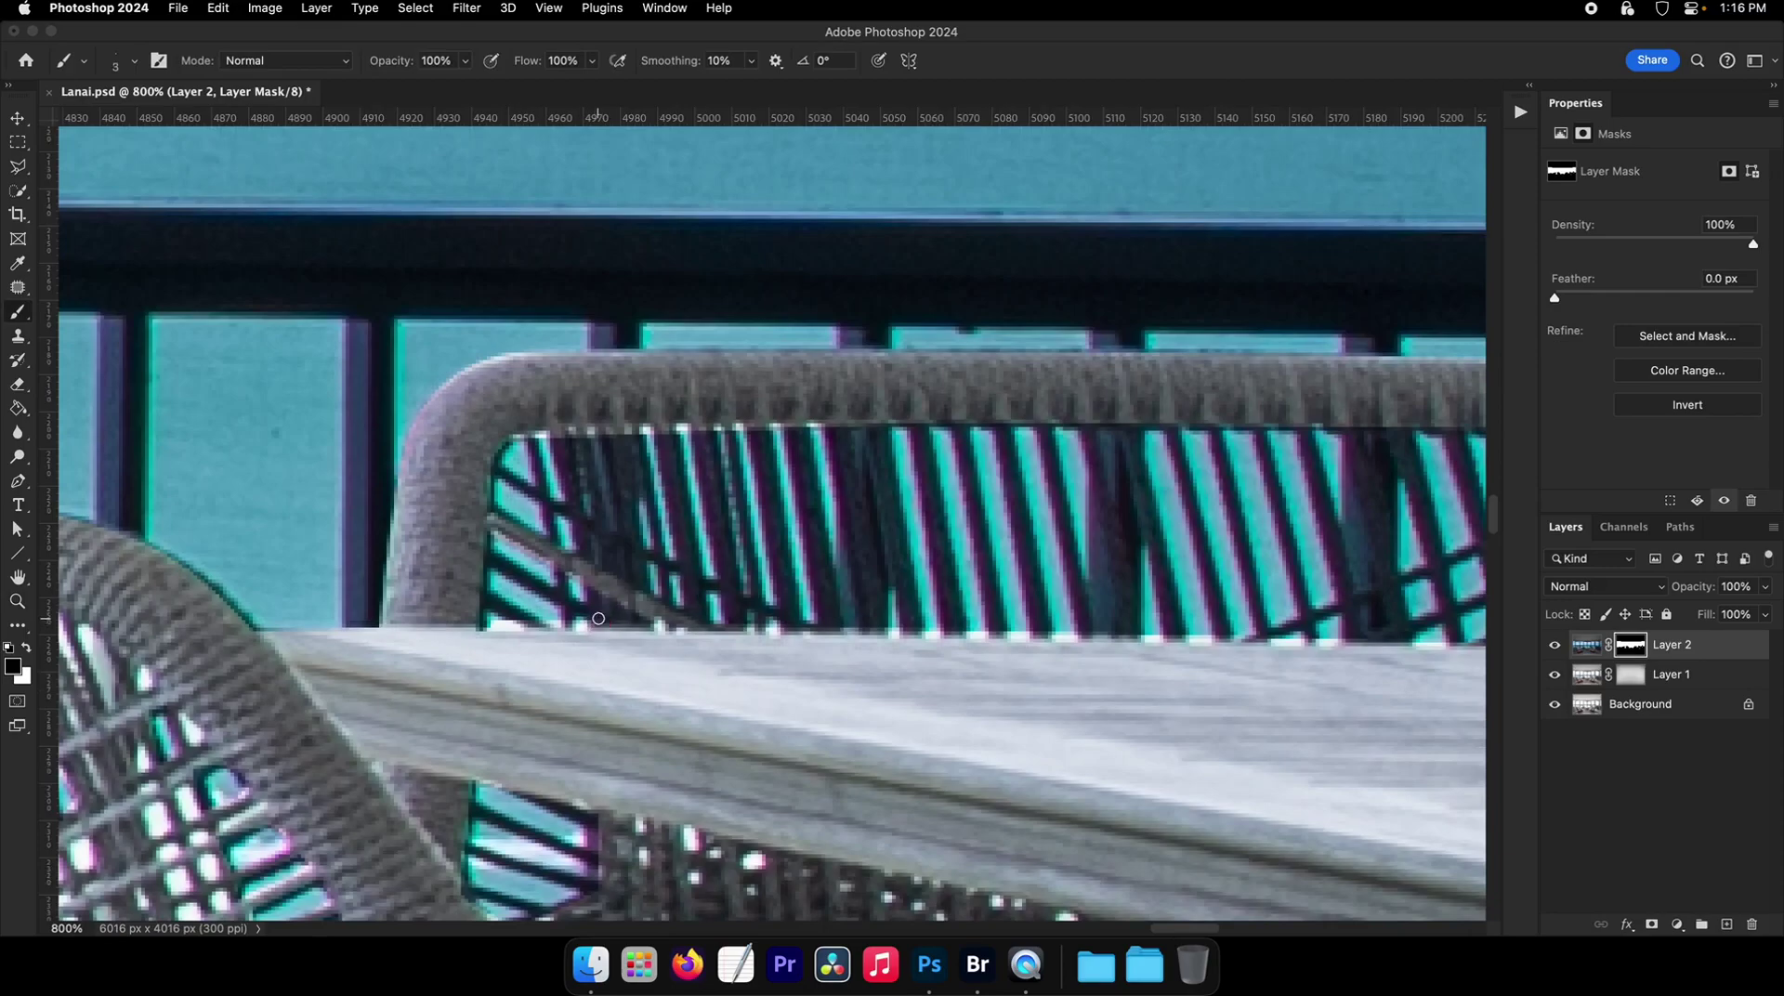
shift+click(488, 558)
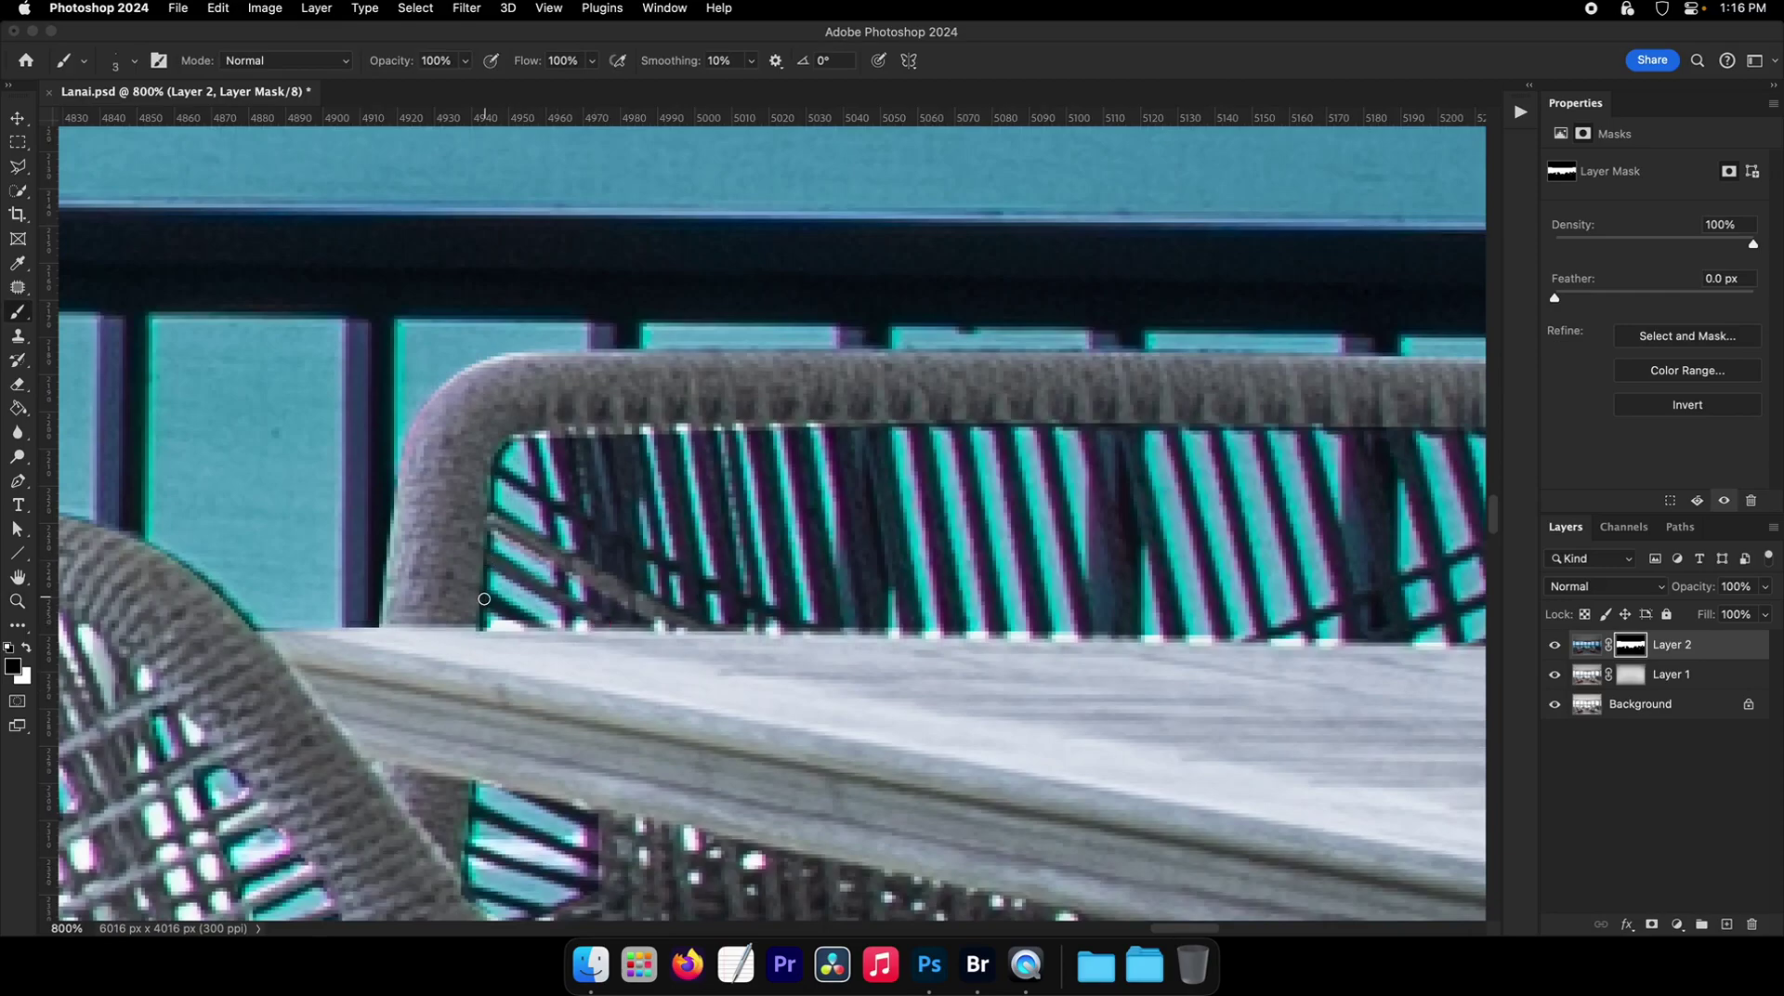
- Compare the image using Layer 2's visibility, and paint black along the remaining diagonal cords in the far chair back's left corner
click(1555, 647)
shift+click(483, 554)
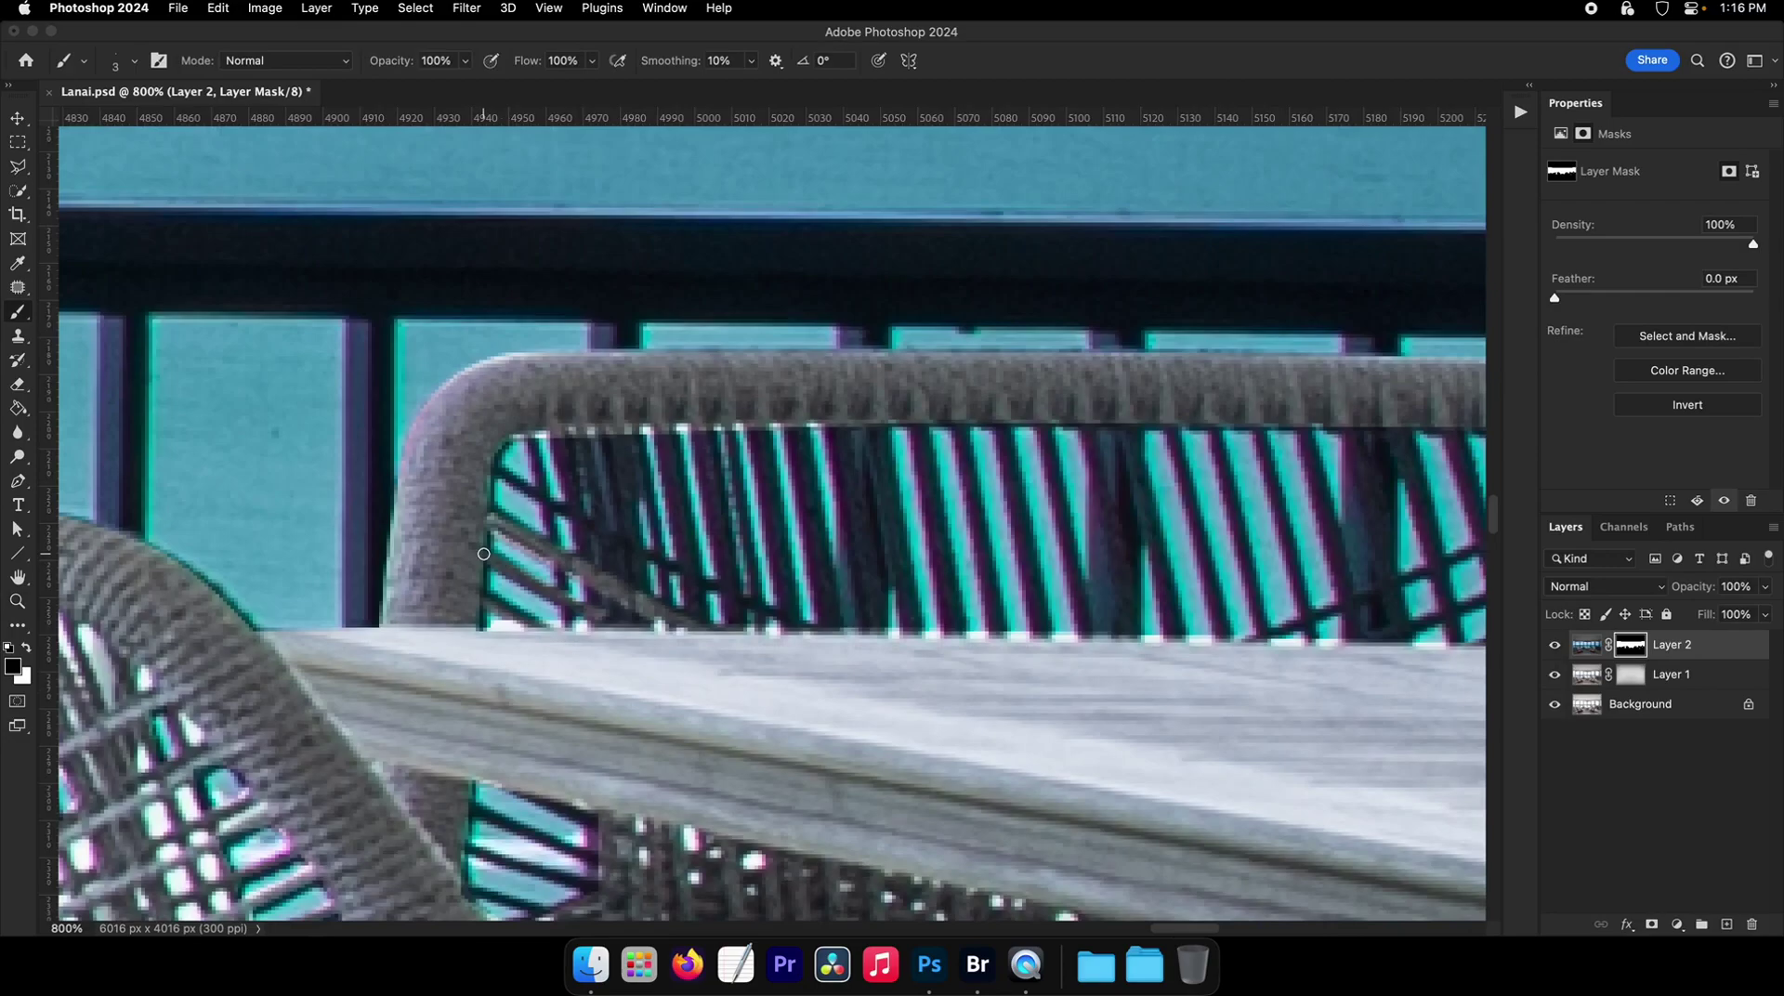
shift+click(566, 611)
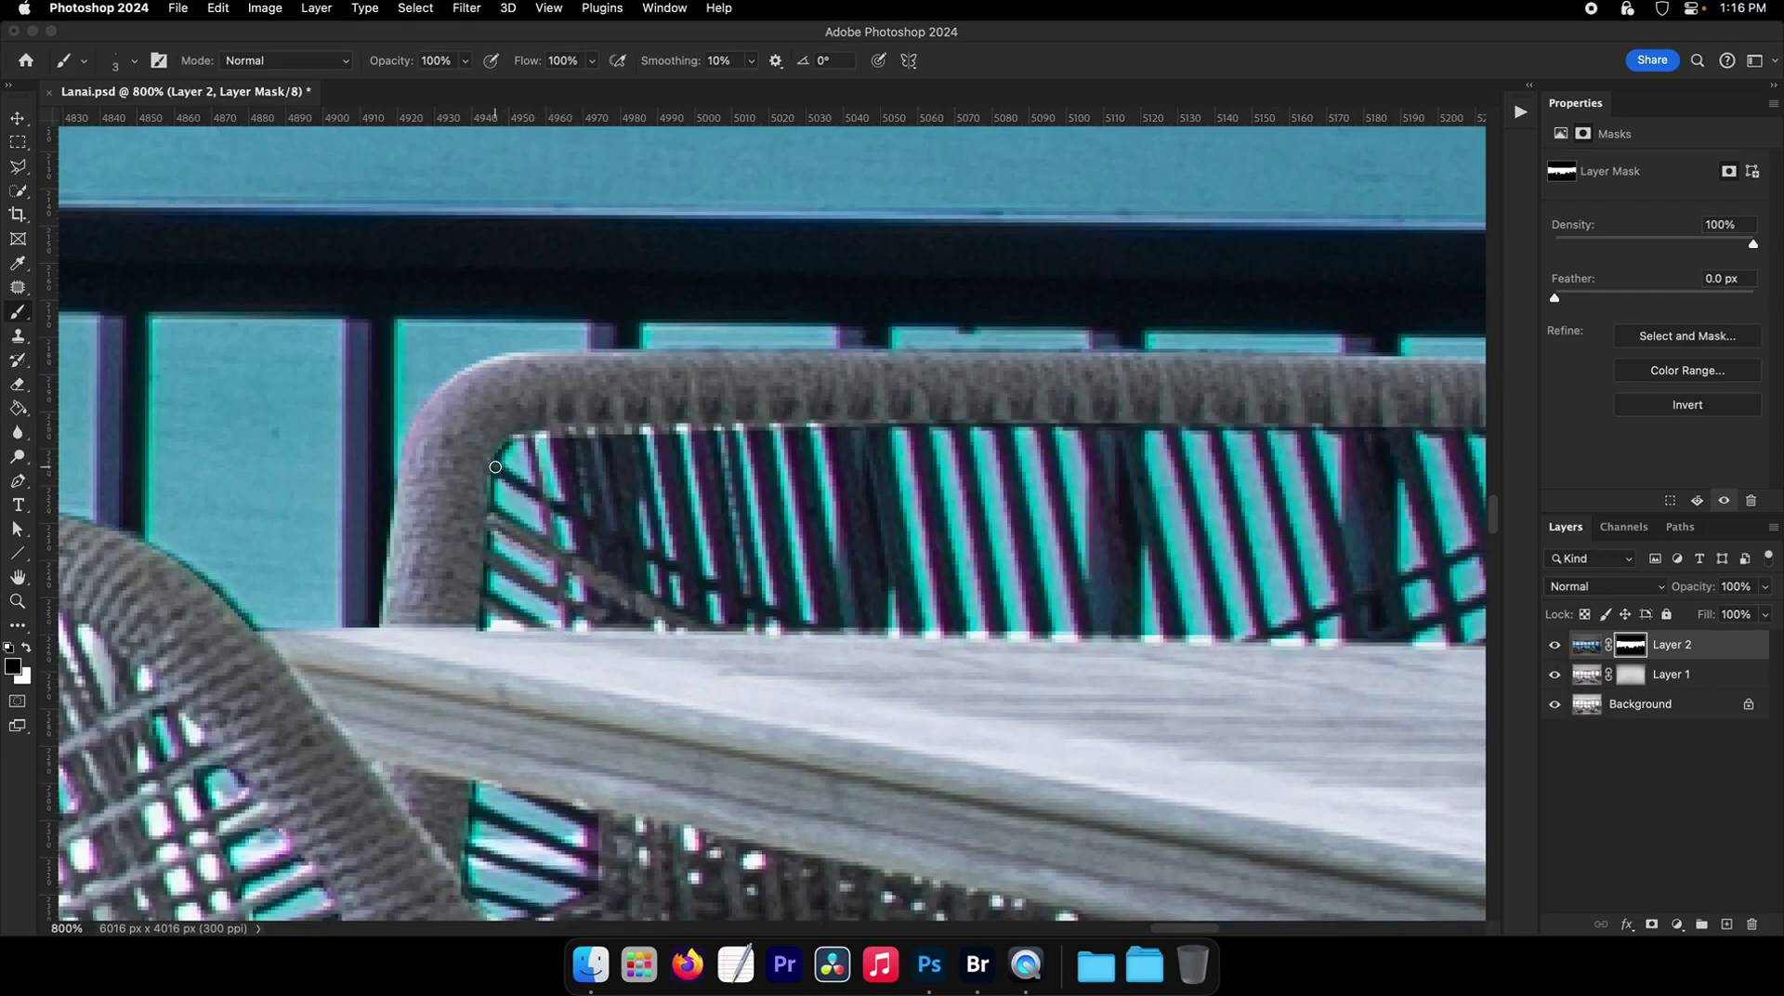
shift+click(595, 523)
shift+click(819, 631)
- With a 4 px brush, paint black on the mask along the close-set vertical cords at the left end of the far chair's back
scroll(817, 595, up, 1)
drag(778, 470, 783, 471)
shift+click(813, 673)
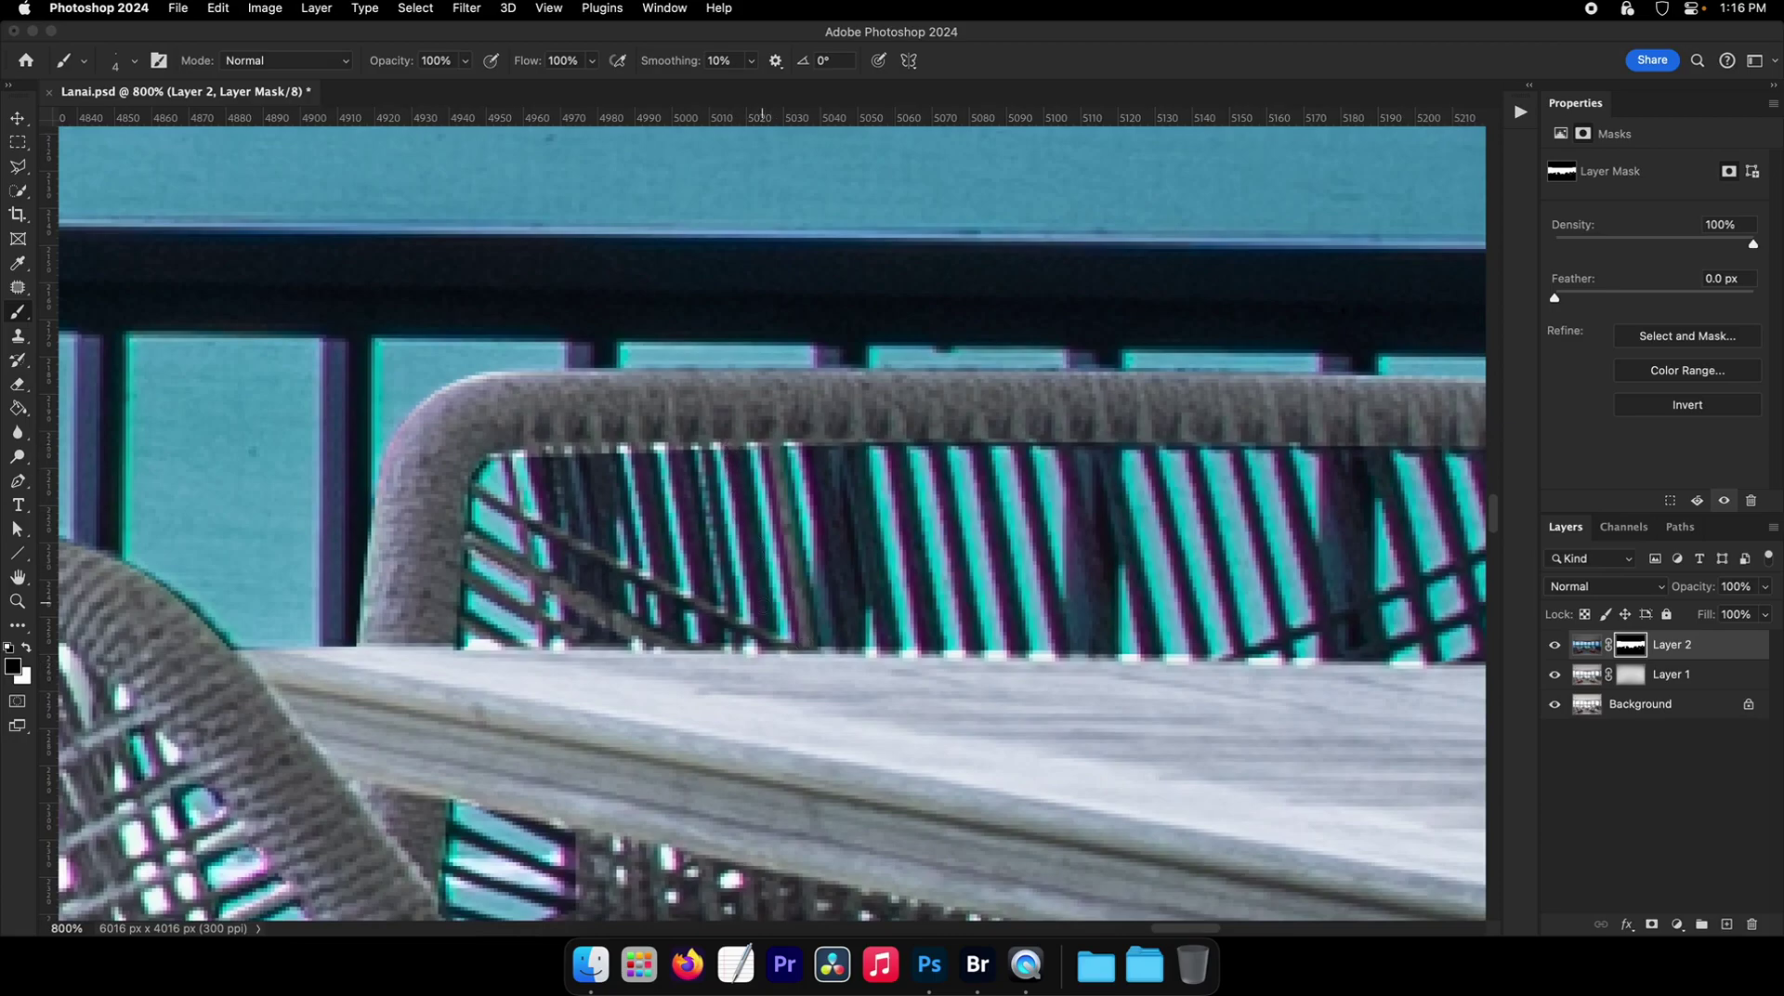
shift+click(773, 653)
drag(720, 632, 688, 463)
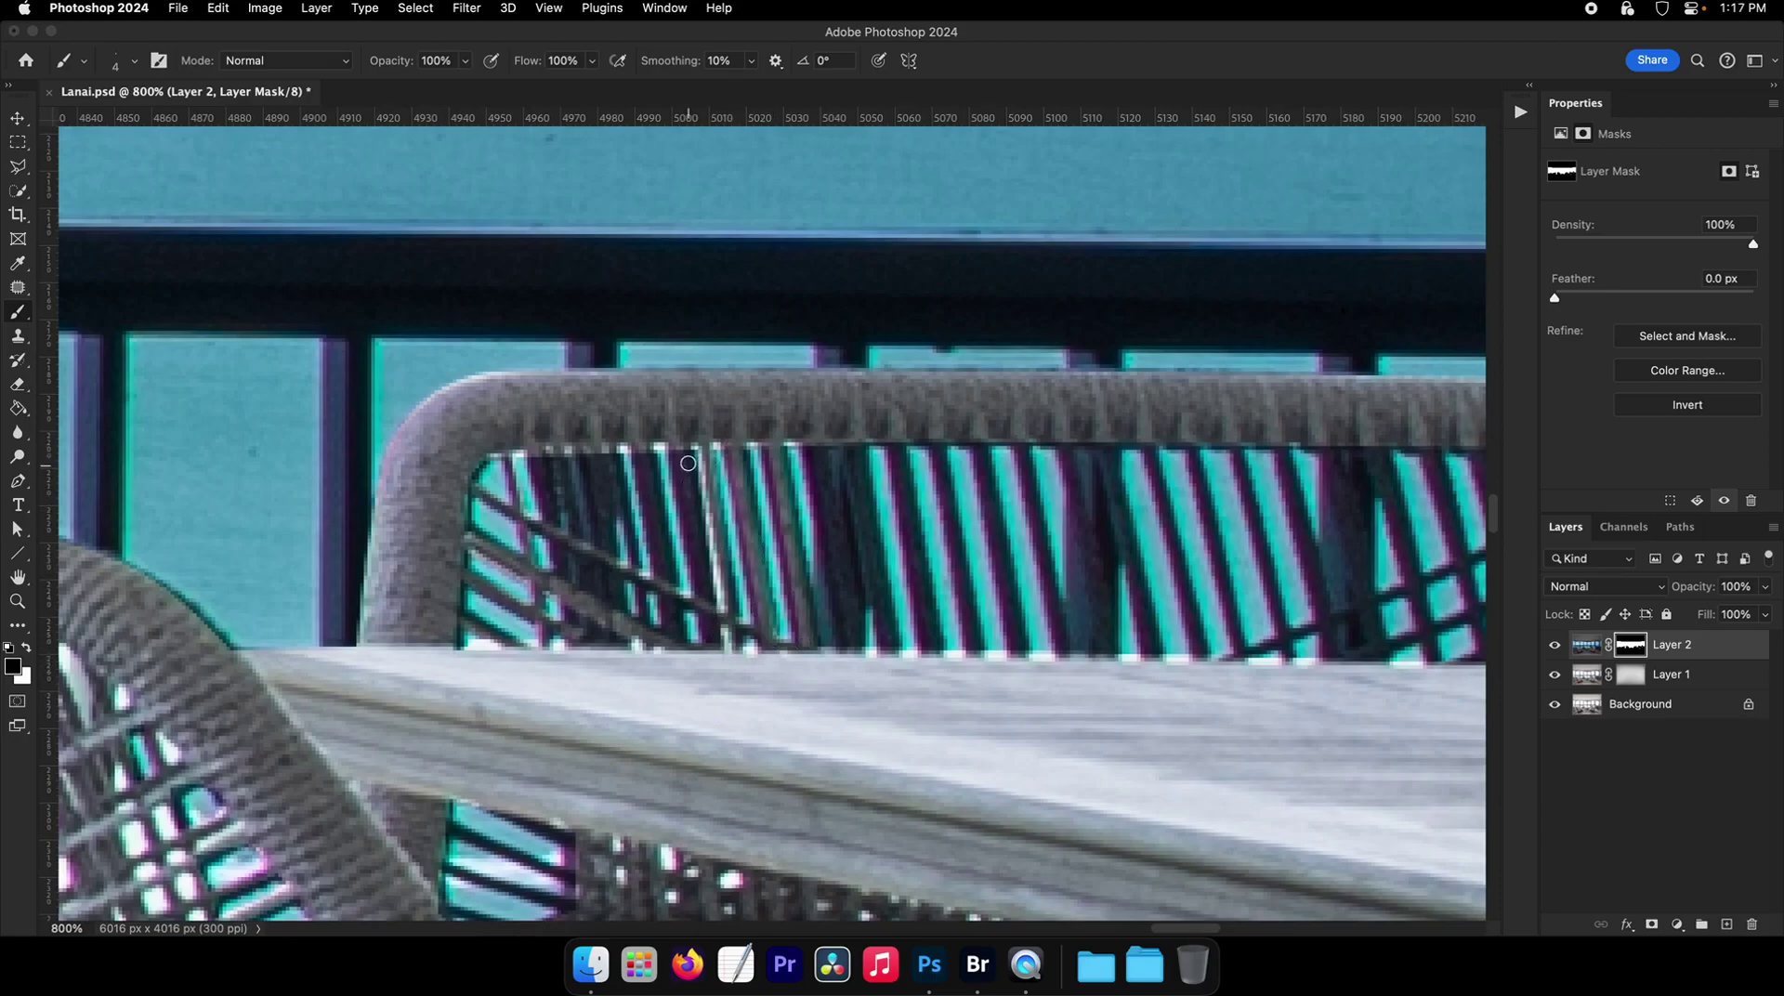
drag(712, 641, 682, 452)
drag(677, 648, 639, 455)
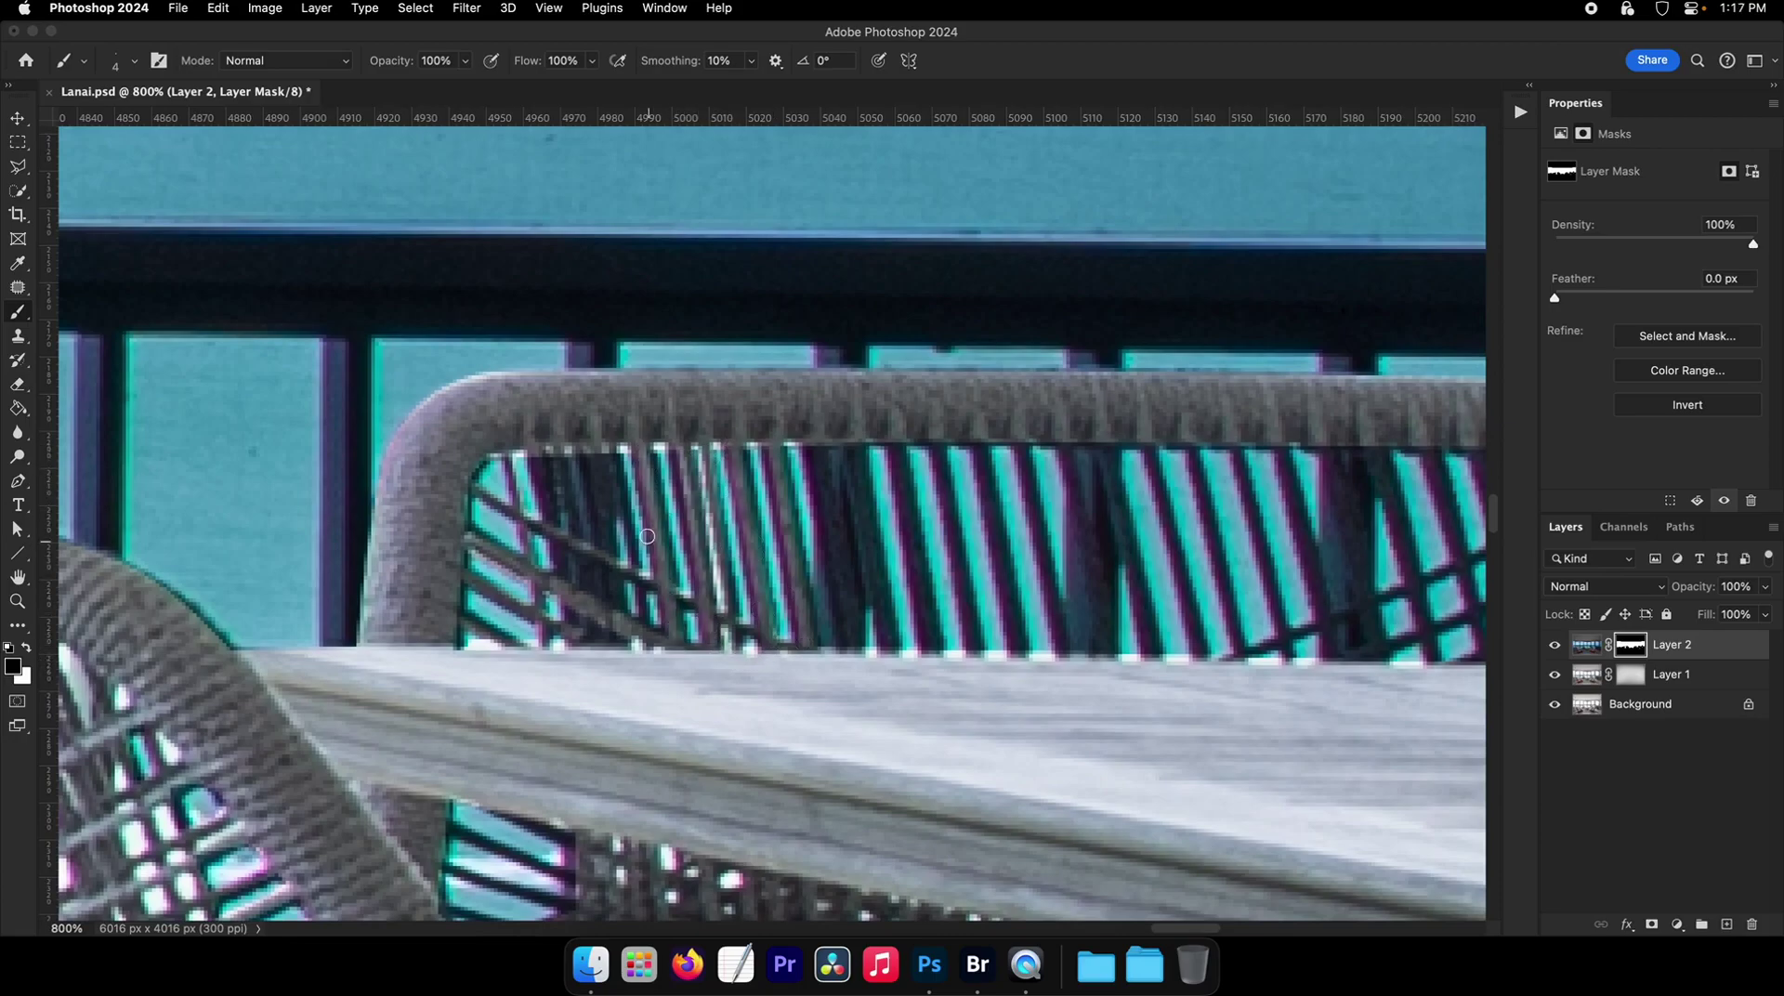
mouse_move(643, 645)
mouse_down()
mouse_move(591, 441)
mouse_move(620, 659)
mouse_move(584, 440)
mouse_move(610, 641)
mouse_up()
mouse_move(561, 437)
mouse_down()
mouse_move(584, 641)
mouse_move(544, 438)
mouse_move(571, 622)
mouse_up()
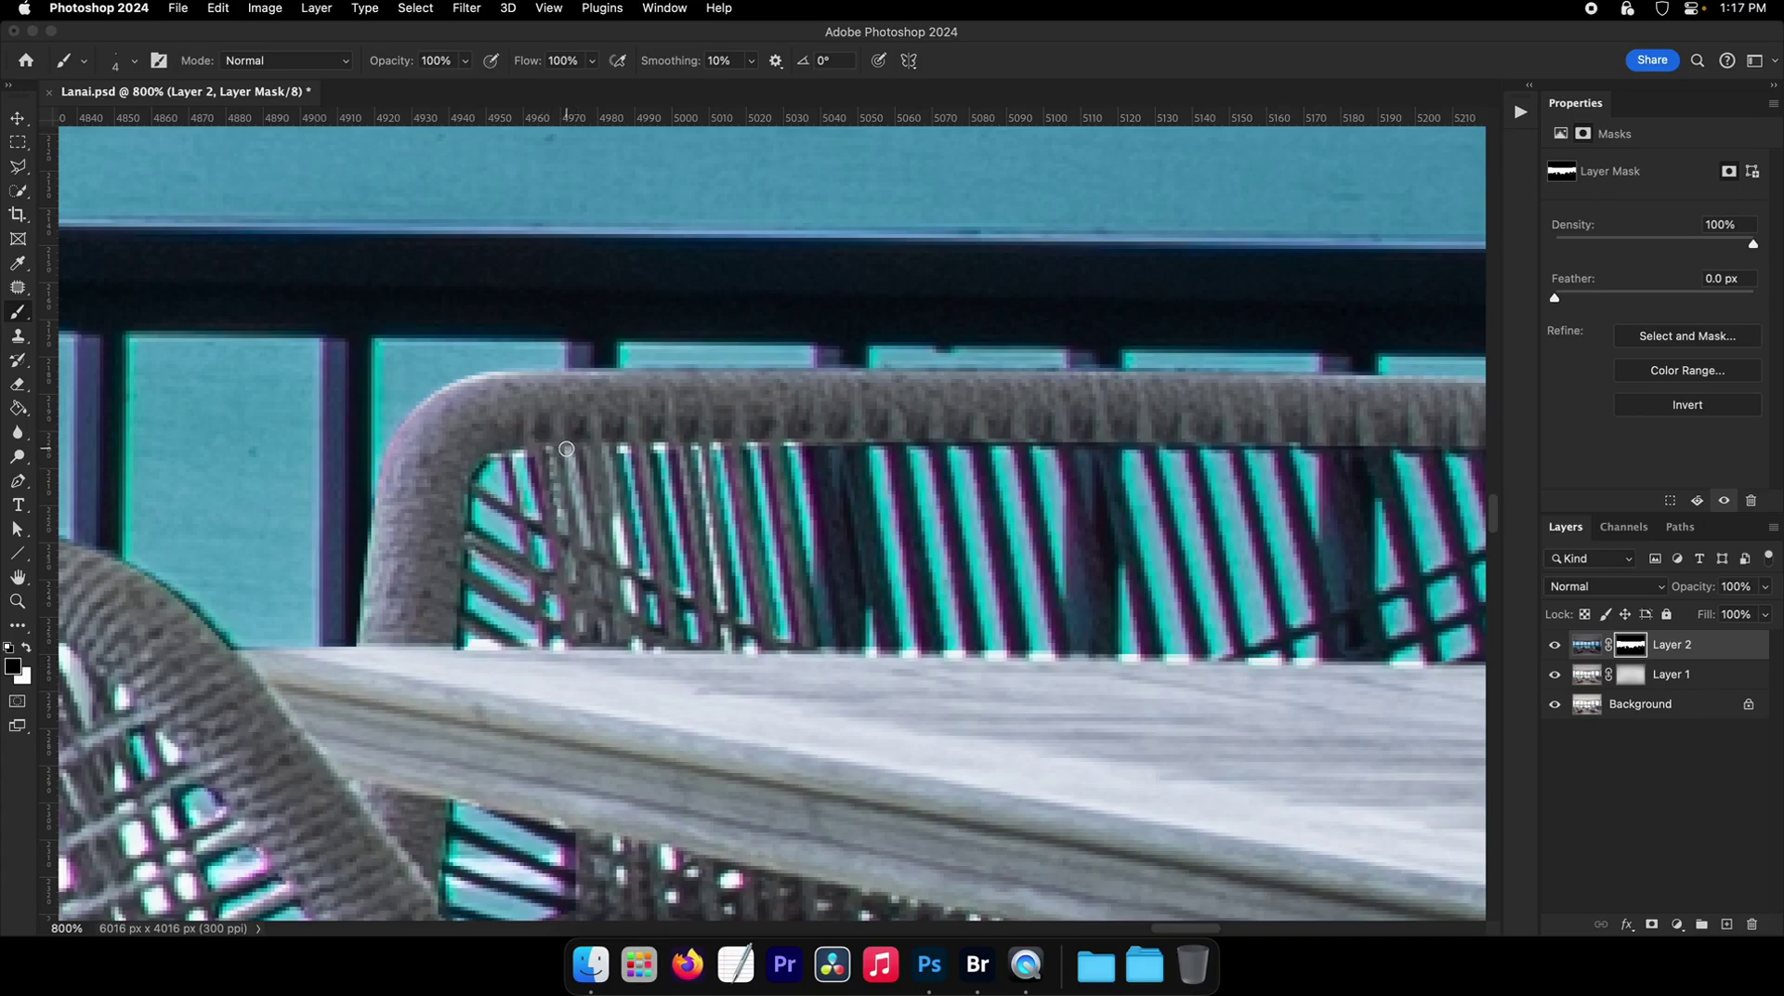
- Paint black on the mask along the vertical cords between the left end and the middle of the far chair's back
scroll(594, 469, right, 5)
scroll(595, 470, up, 2)
drag(668, 690, 679, 545)
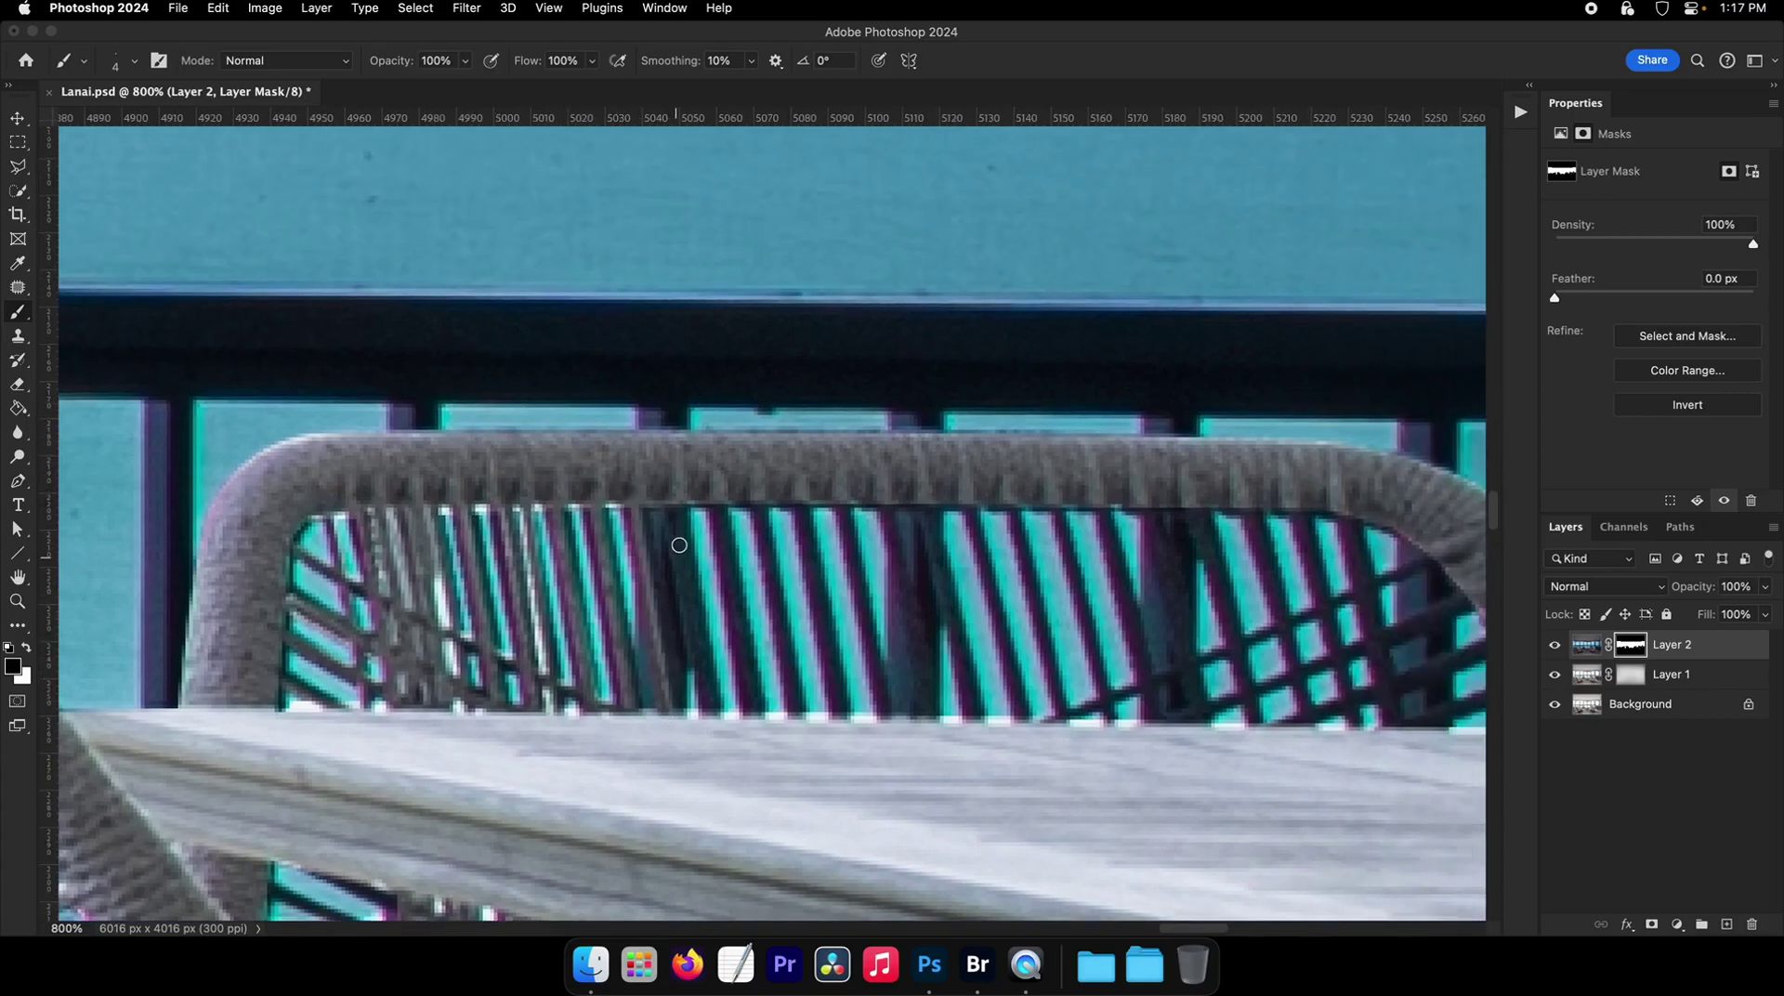
drag(705, 712, 711, 516)
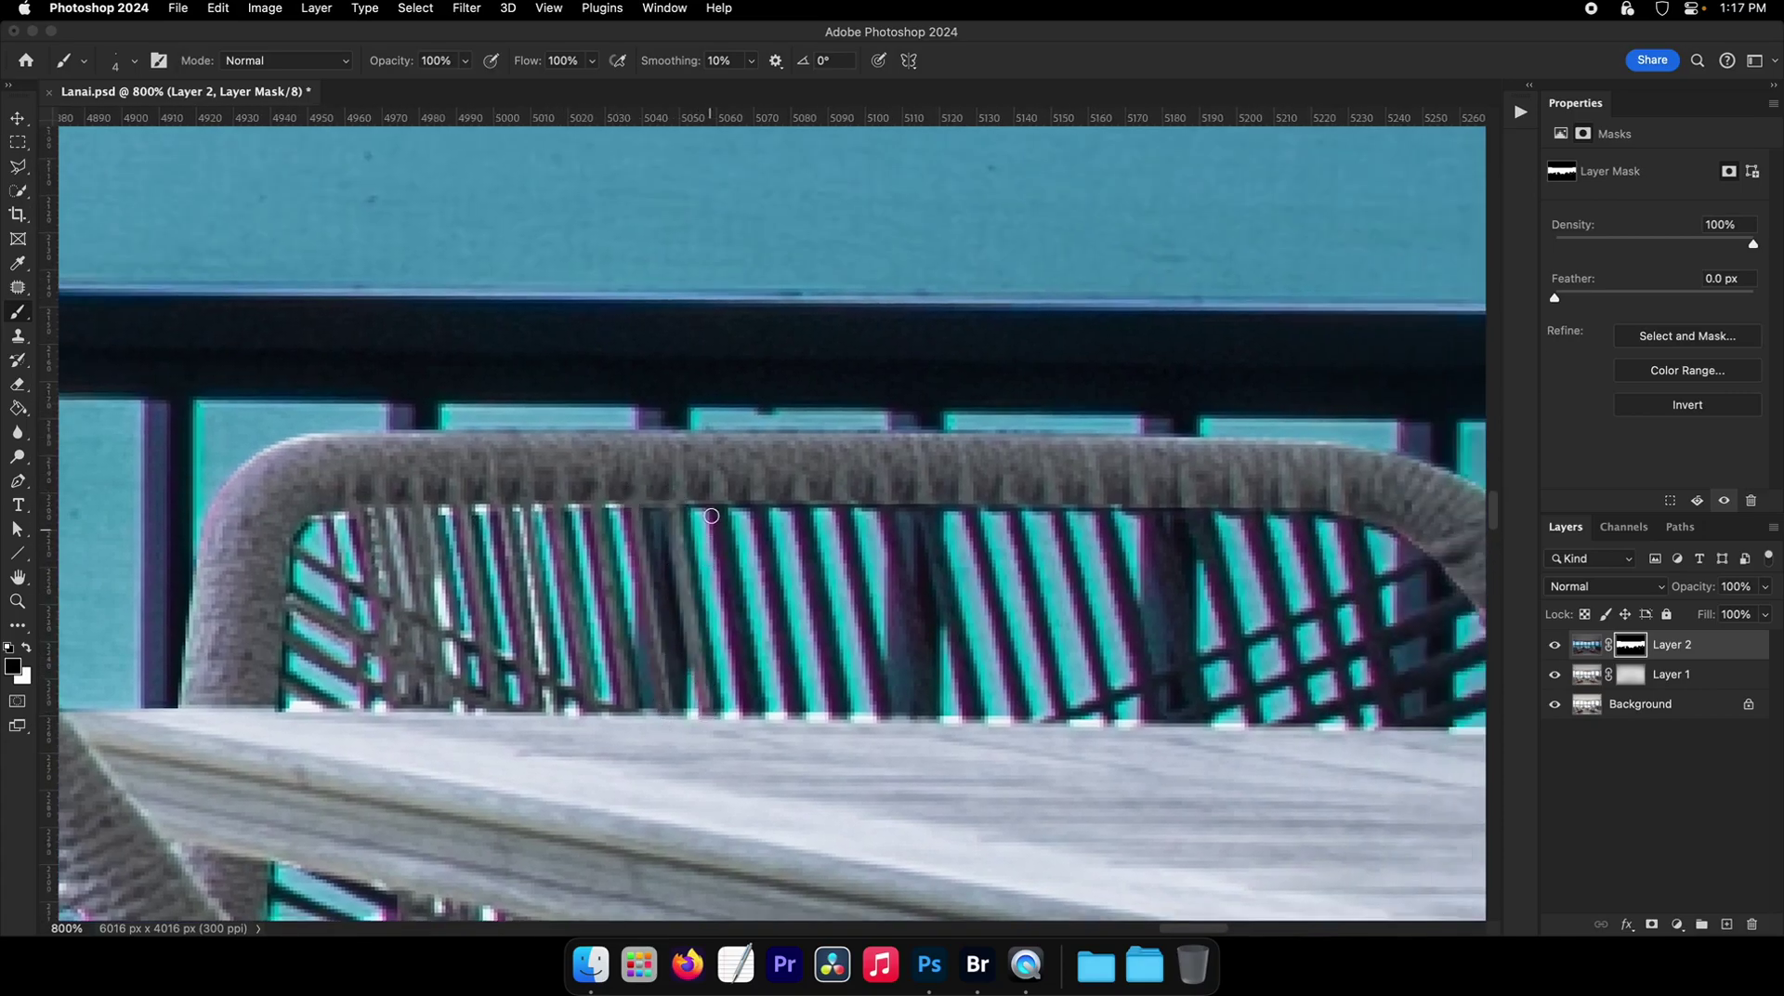
drag(751, 713, 756, 625)
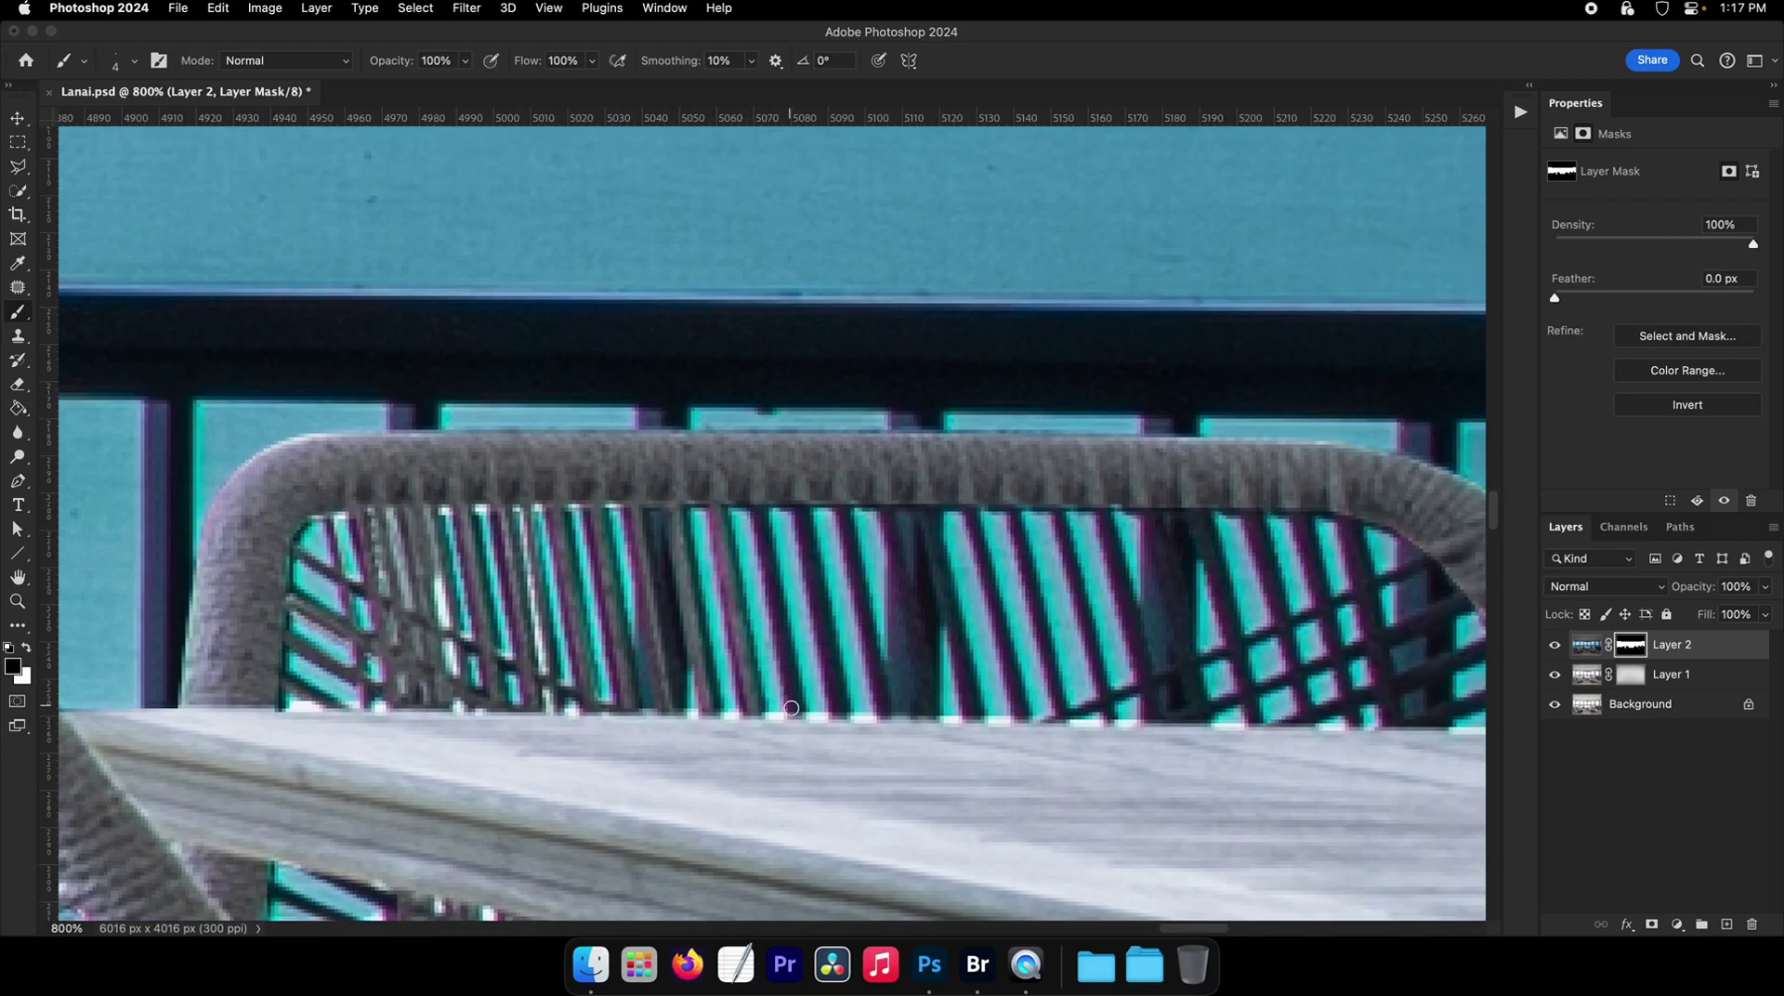
drag(791, 708, 793, 507)
drag(836, 712, 797, 511)
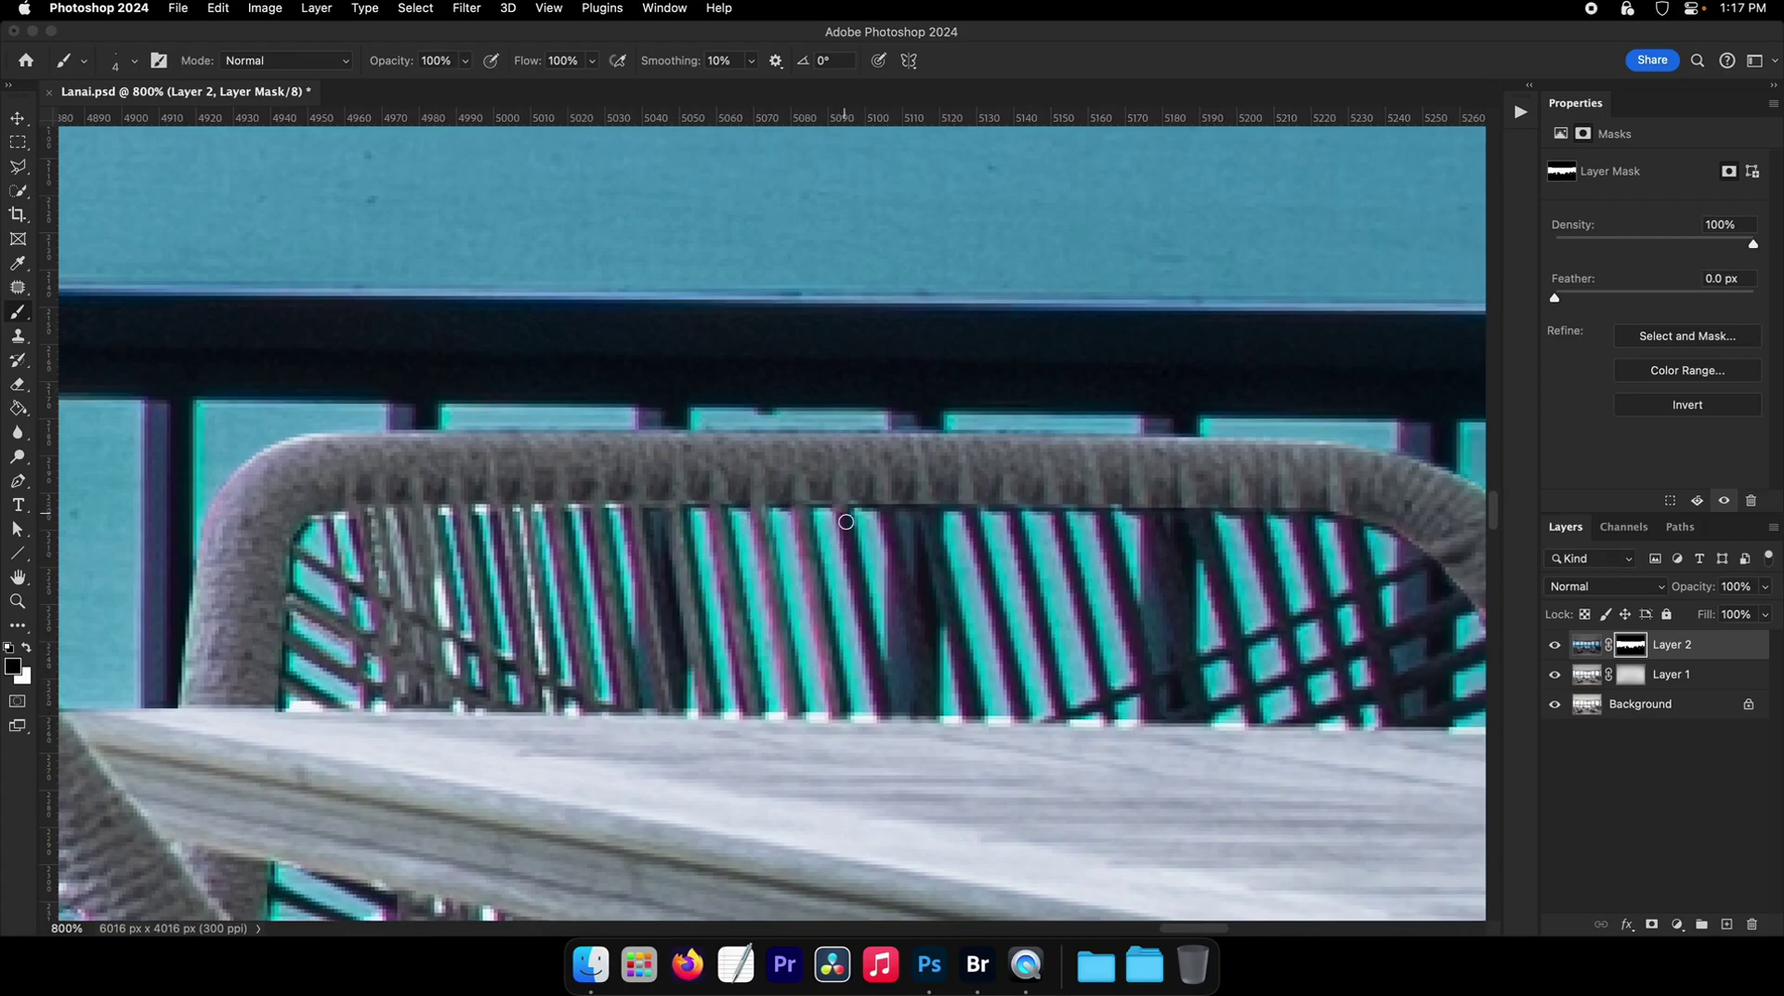
- Paint black on the mask along the vertical cords in the middle of the far chair's back
mouse_move(883, 712)
mouse_down()
mouse_move(779, 690)
mouse_move(727, 526)
mouse_up()
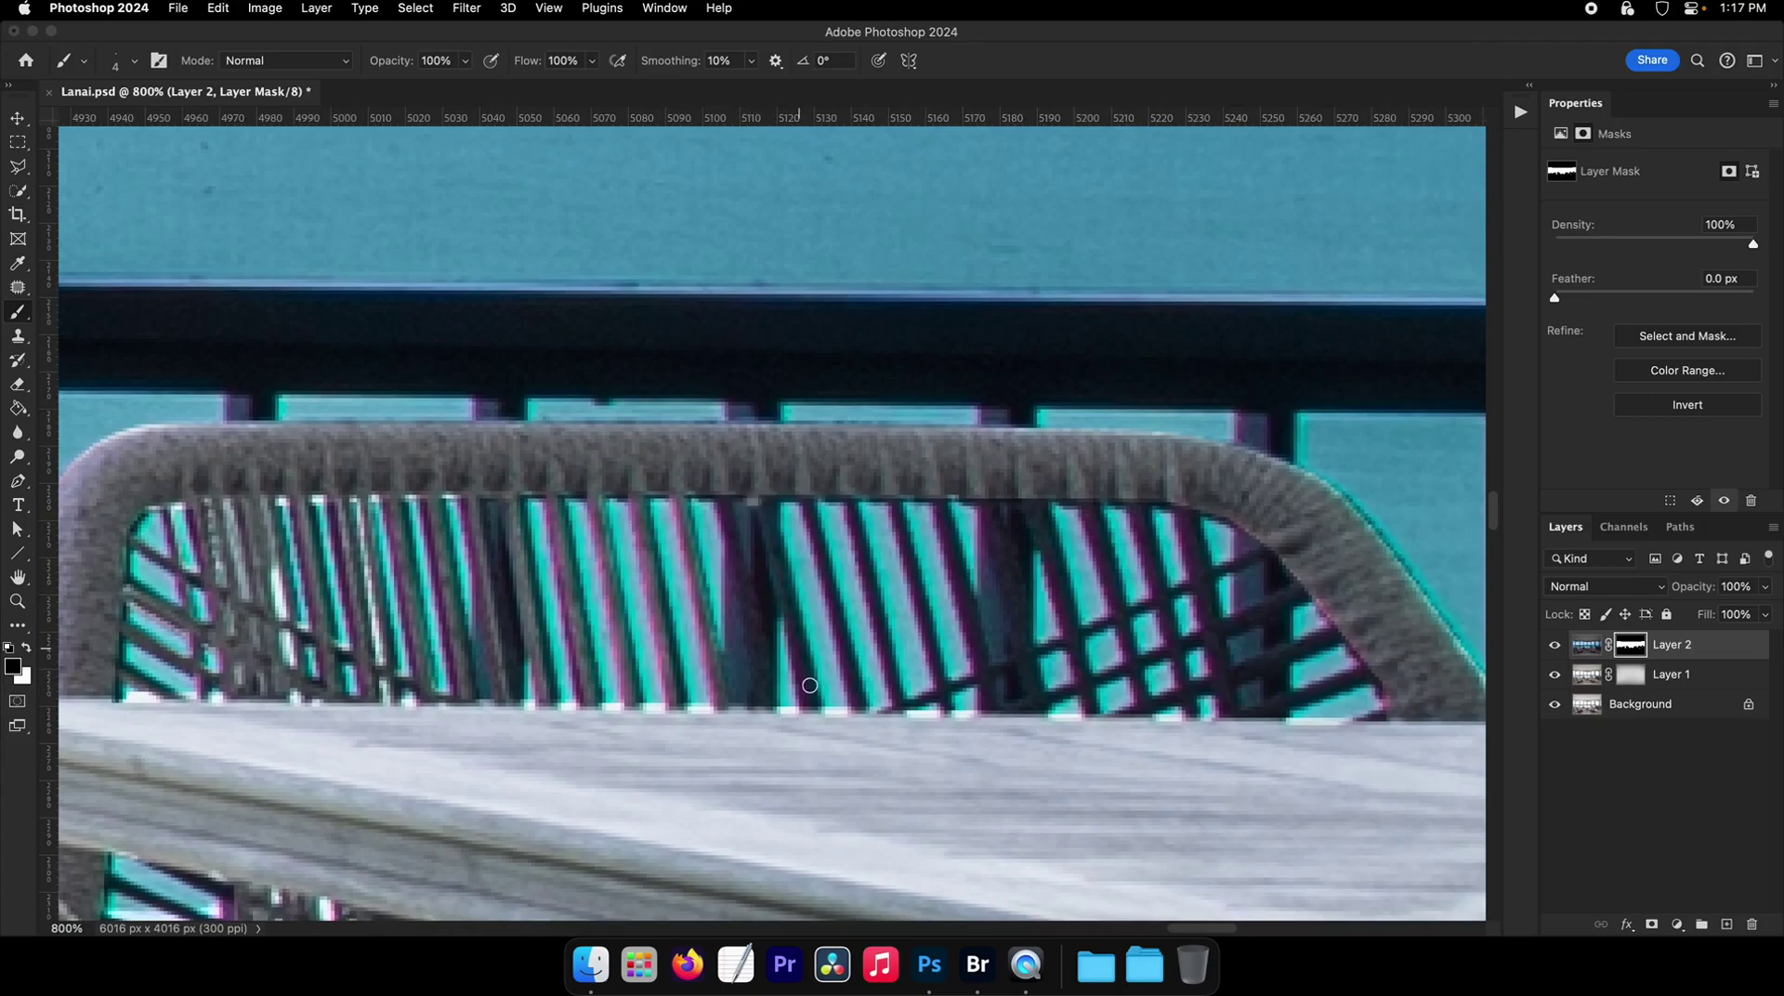
drag(814, 711, 723, 497)
drag(762, 724, 739, 502)
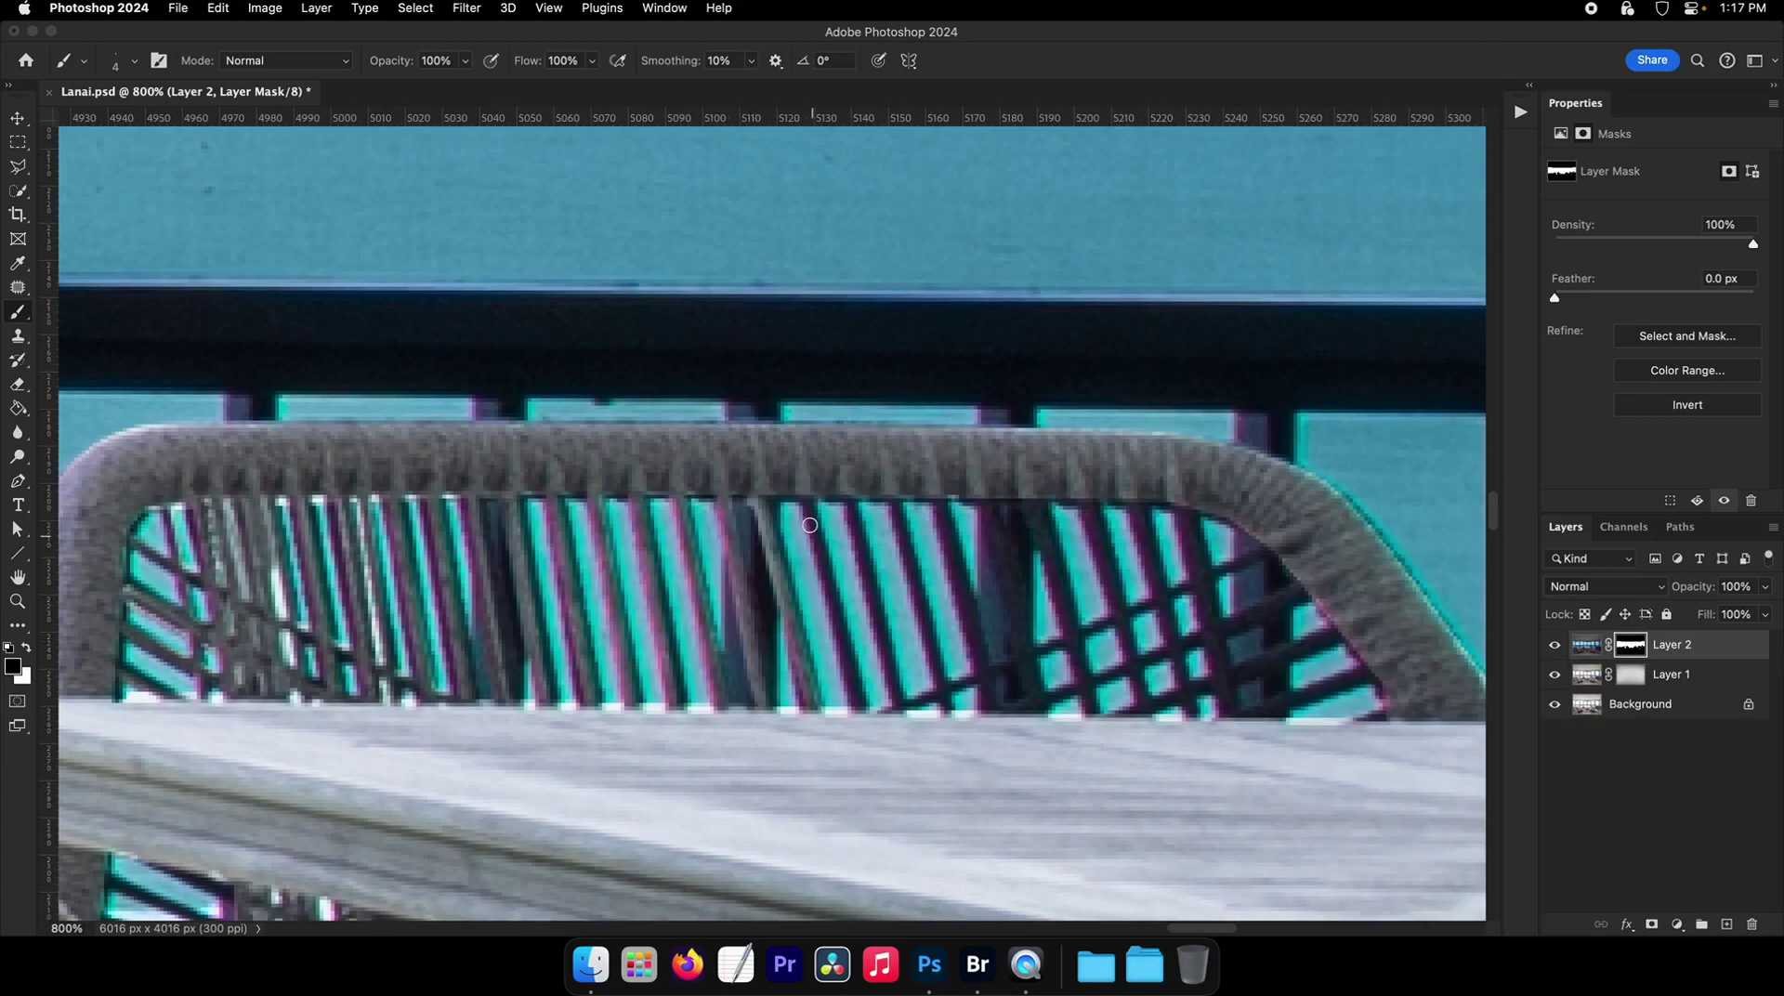
drag(853, 708, 818, 500)
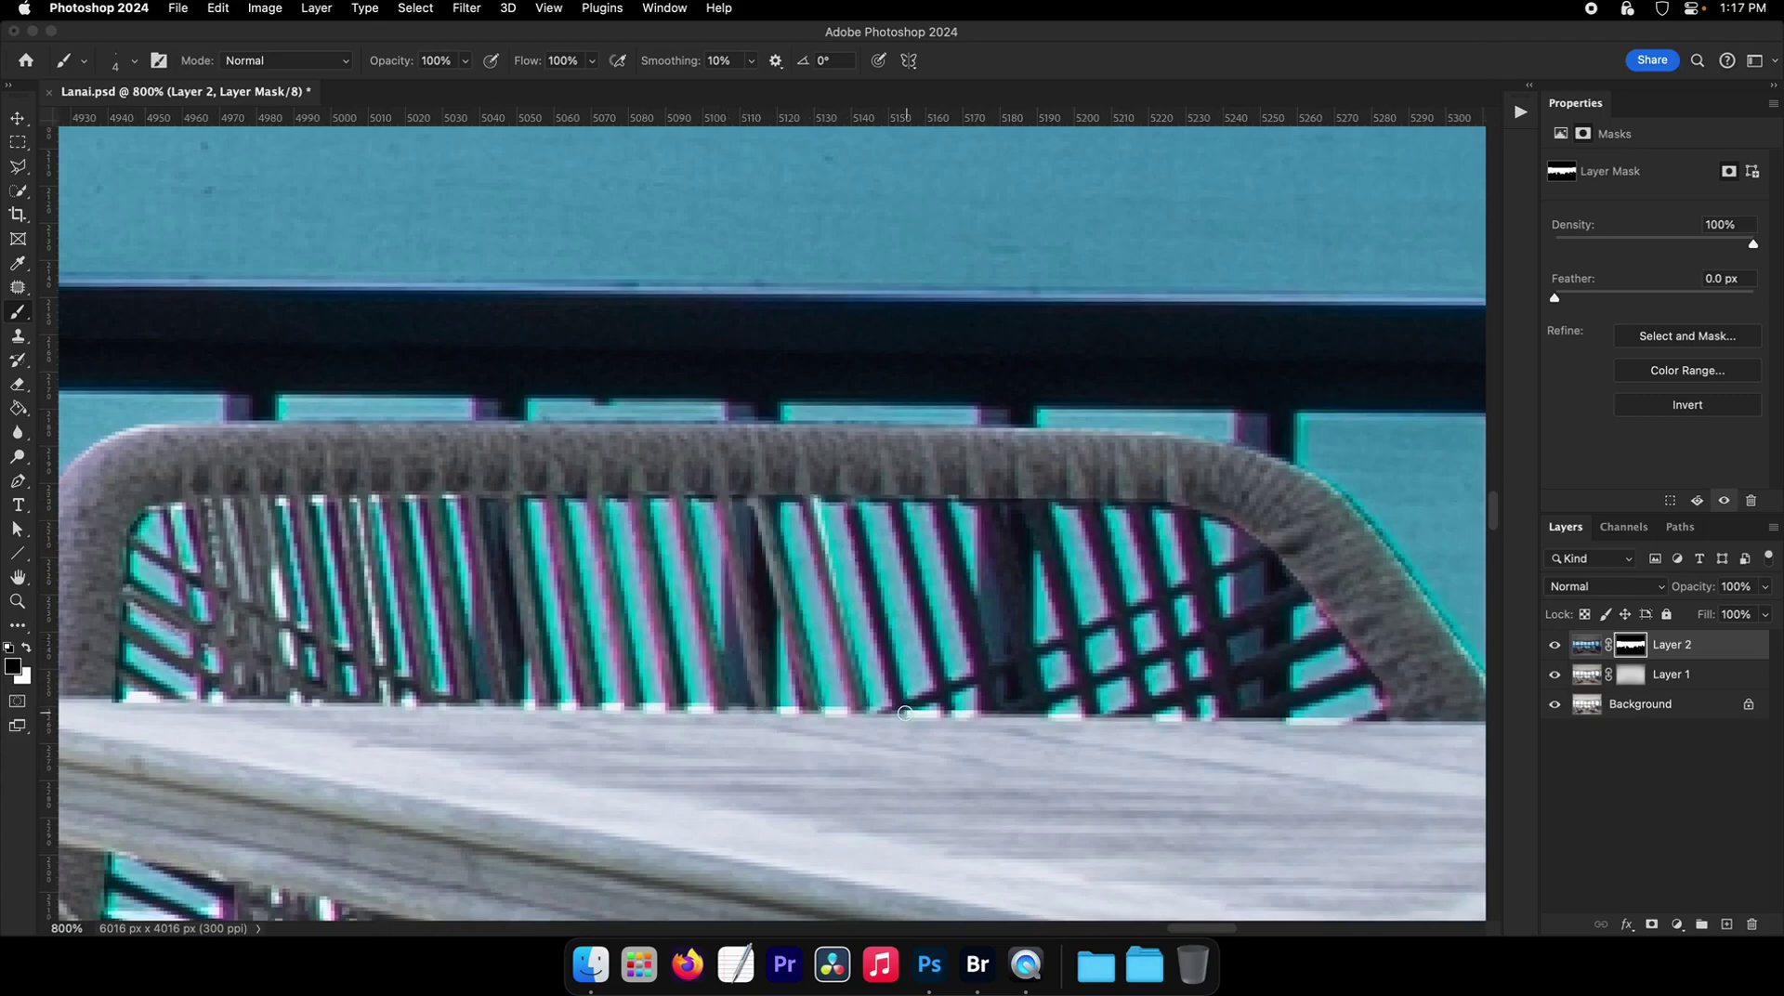
drag(904, 713, 861, 502)
- Paint black along the upper diagonal cords and a crossing vertical cord near the right end of the far chair's back, and save the document
drag(906, 711, 1287, 562)
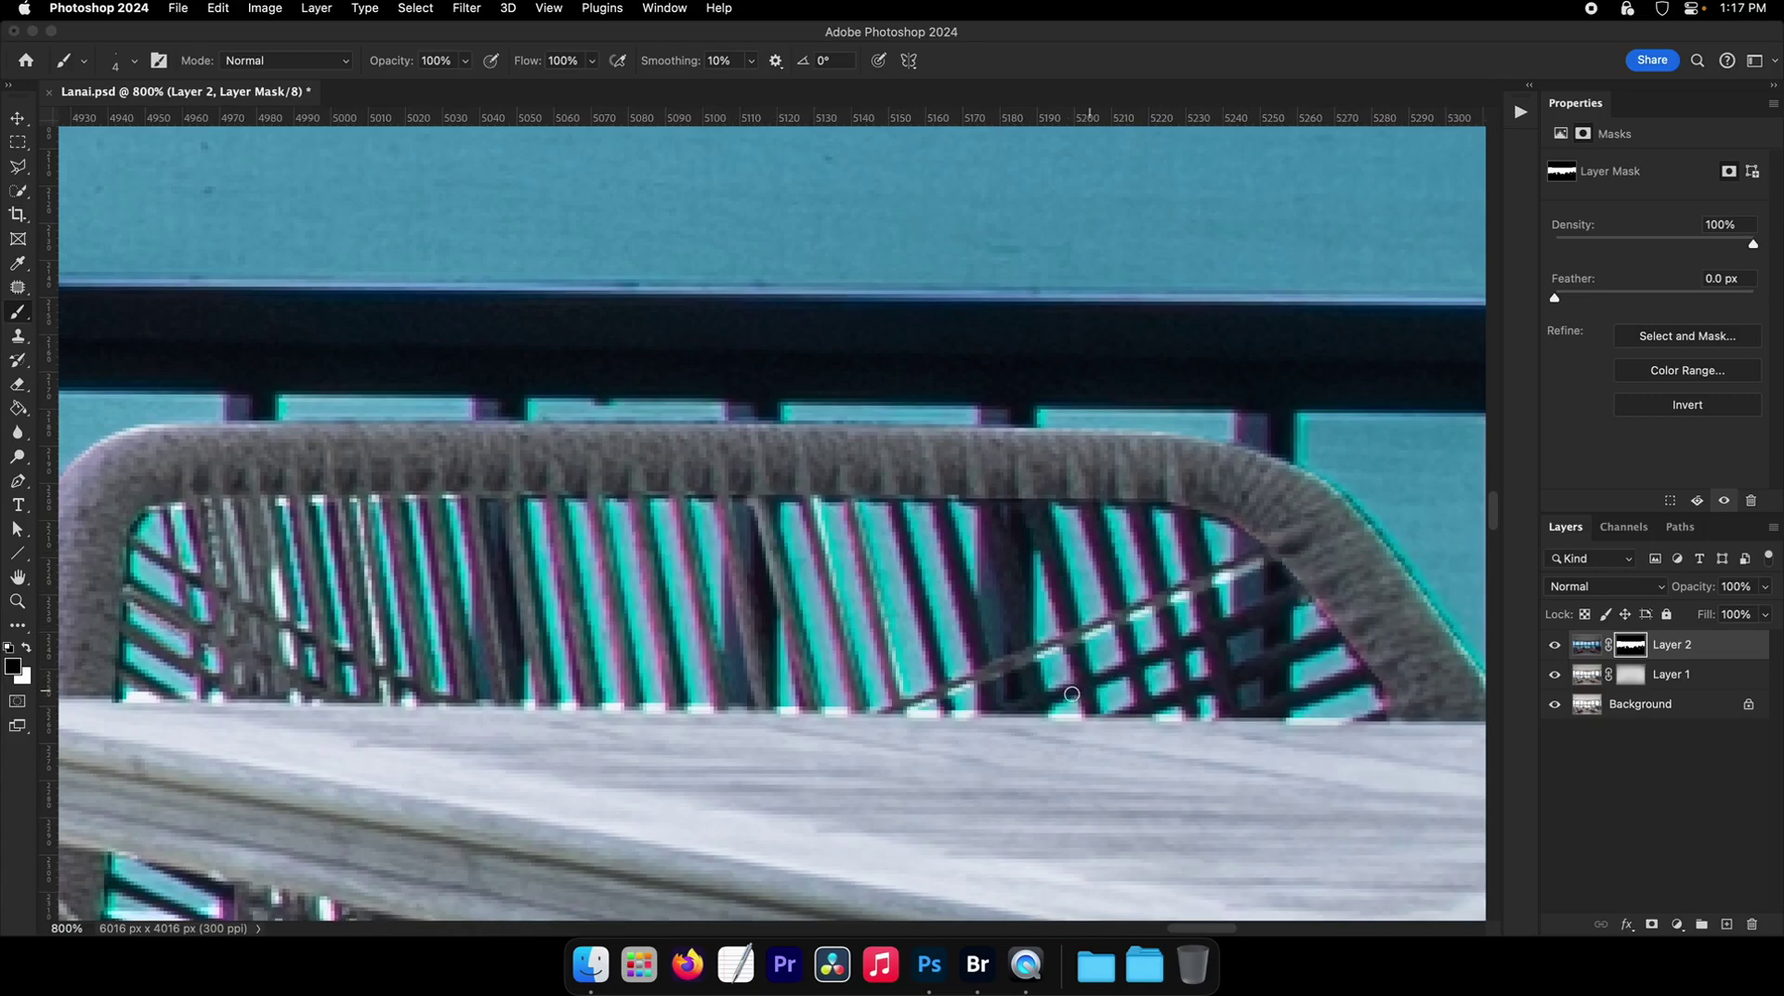
drag(1071, 694, 1301, 591)
drag(1078, 679, 1041, 507)
scroll(1031, 557, right, 3)
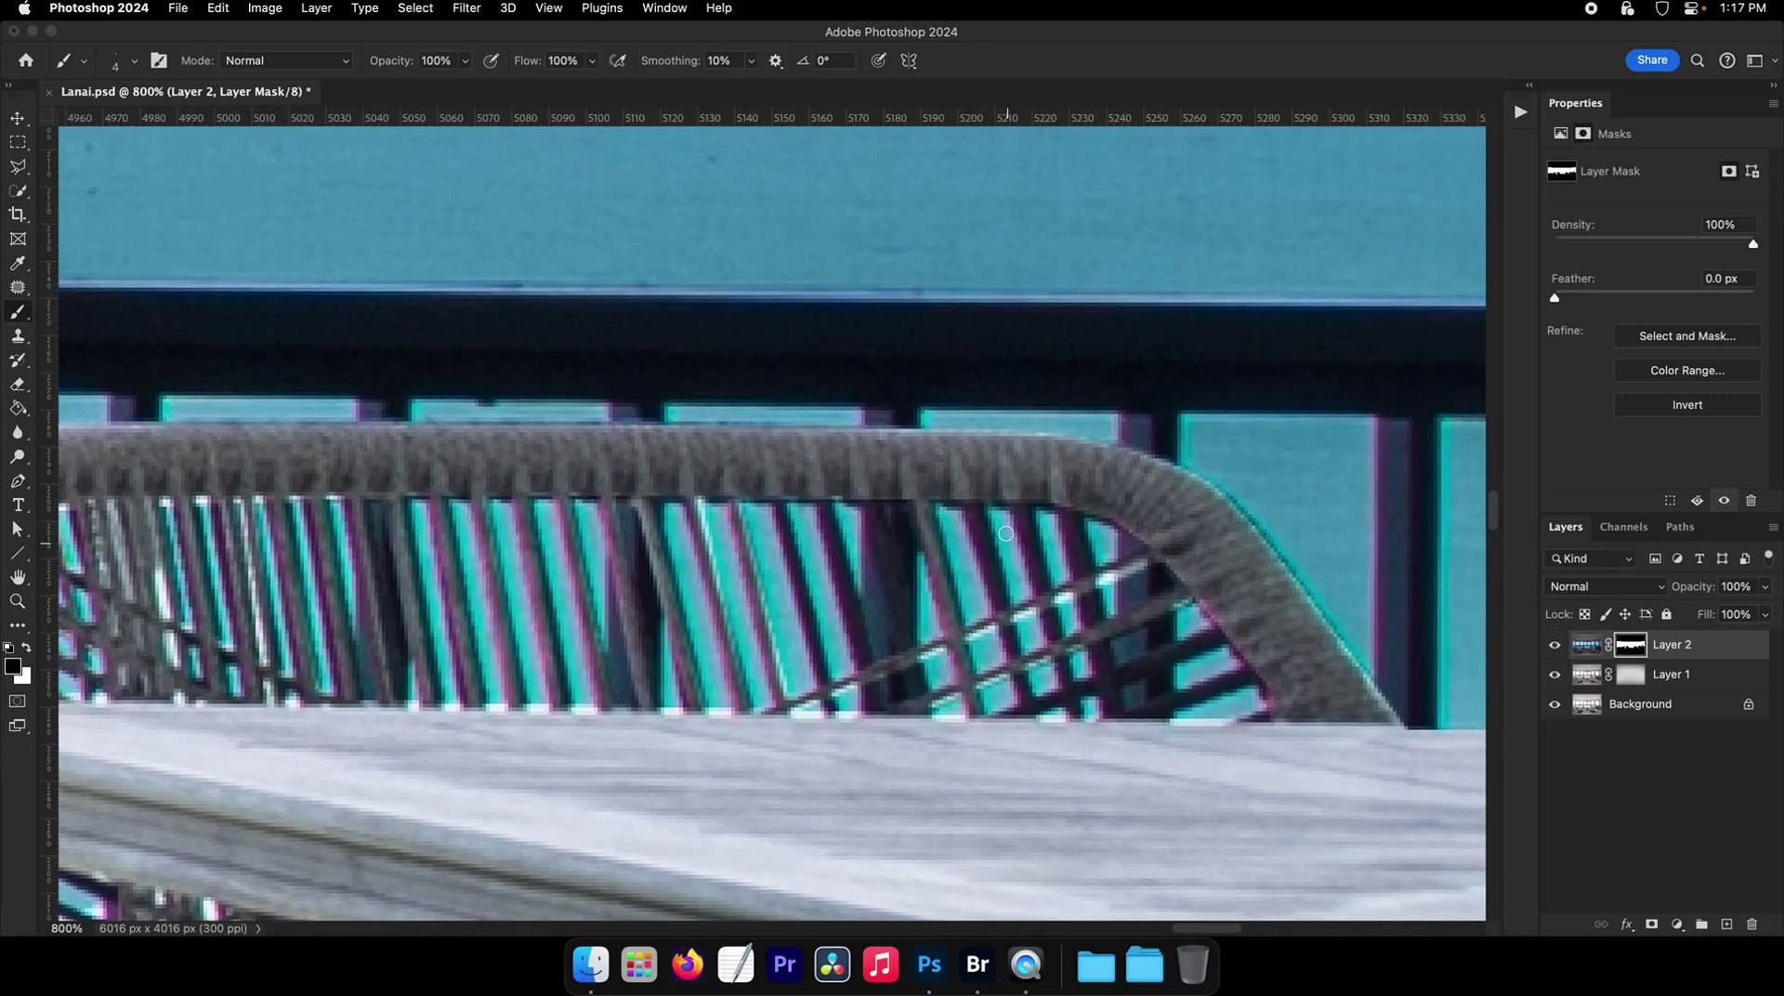
key(cmd+s)
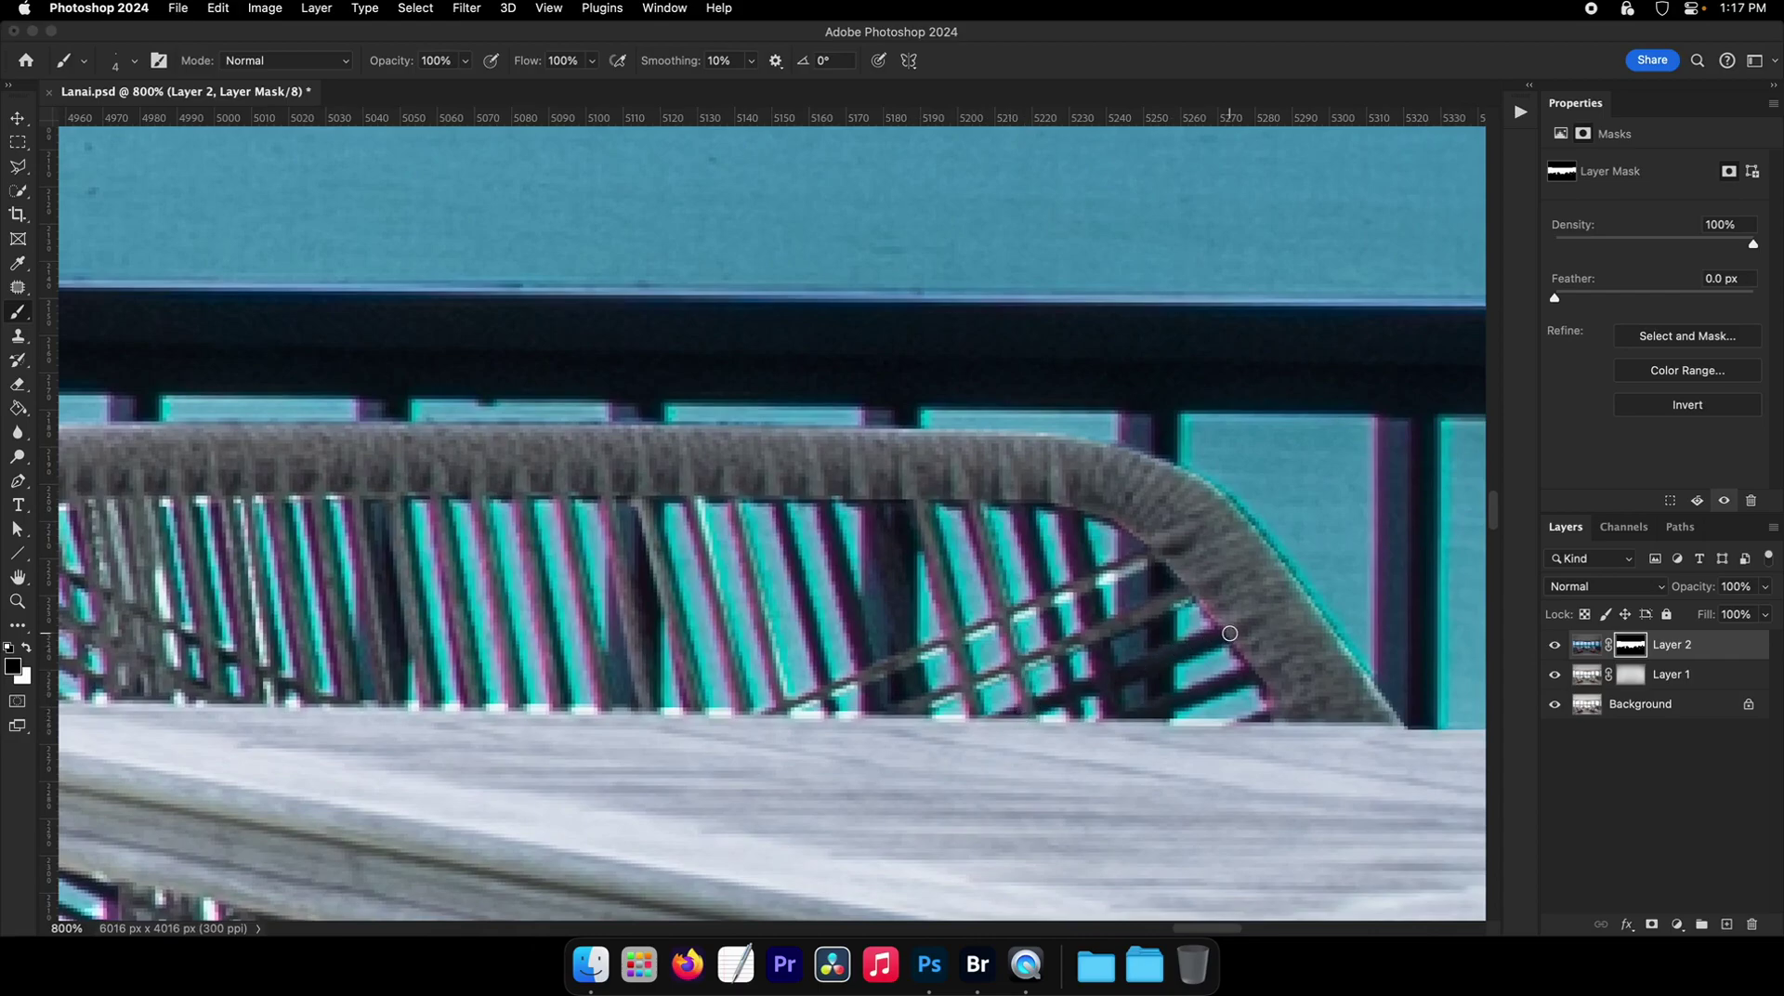
- Paint black on the mask along the remaining lower diagonals and unpainted vertical cords in the right half of the far chair's back
mouse_move(1229, 632)
mouse_down()
mouse_move(1258, 682)
mouse_move(1121, 734)
mouse_up()
drag(1080, 546, 1034, 506)
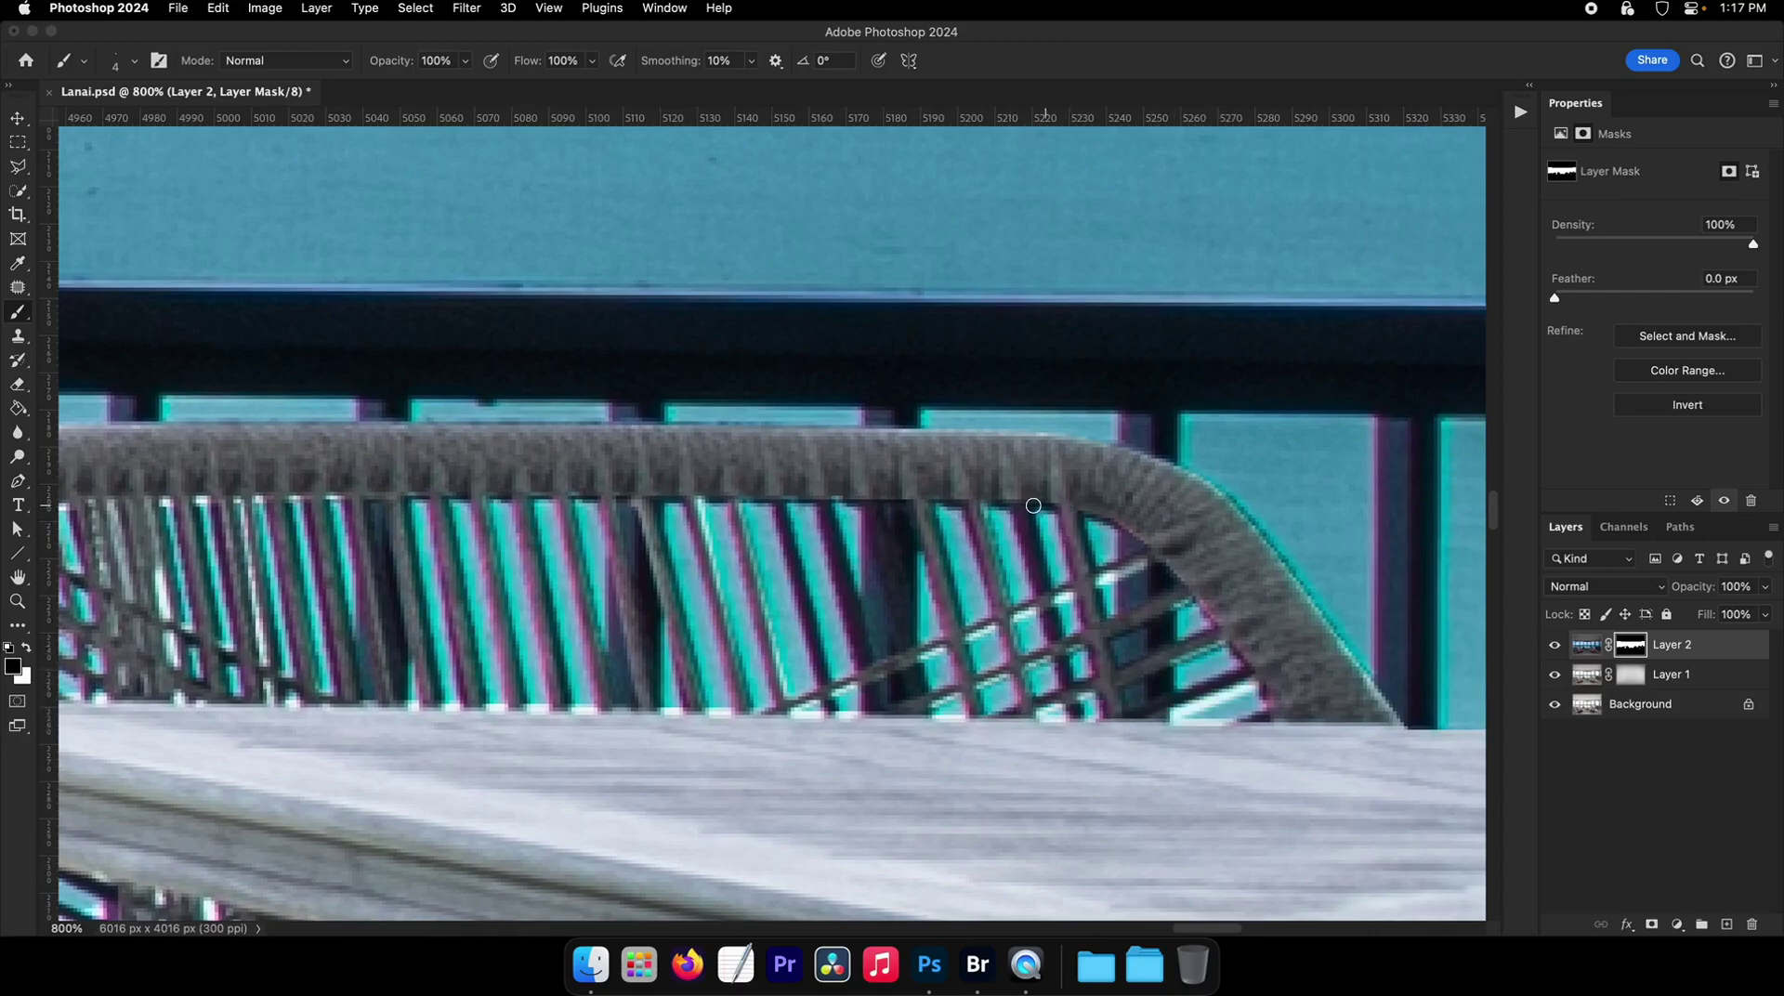
shift+click(1069, 717)
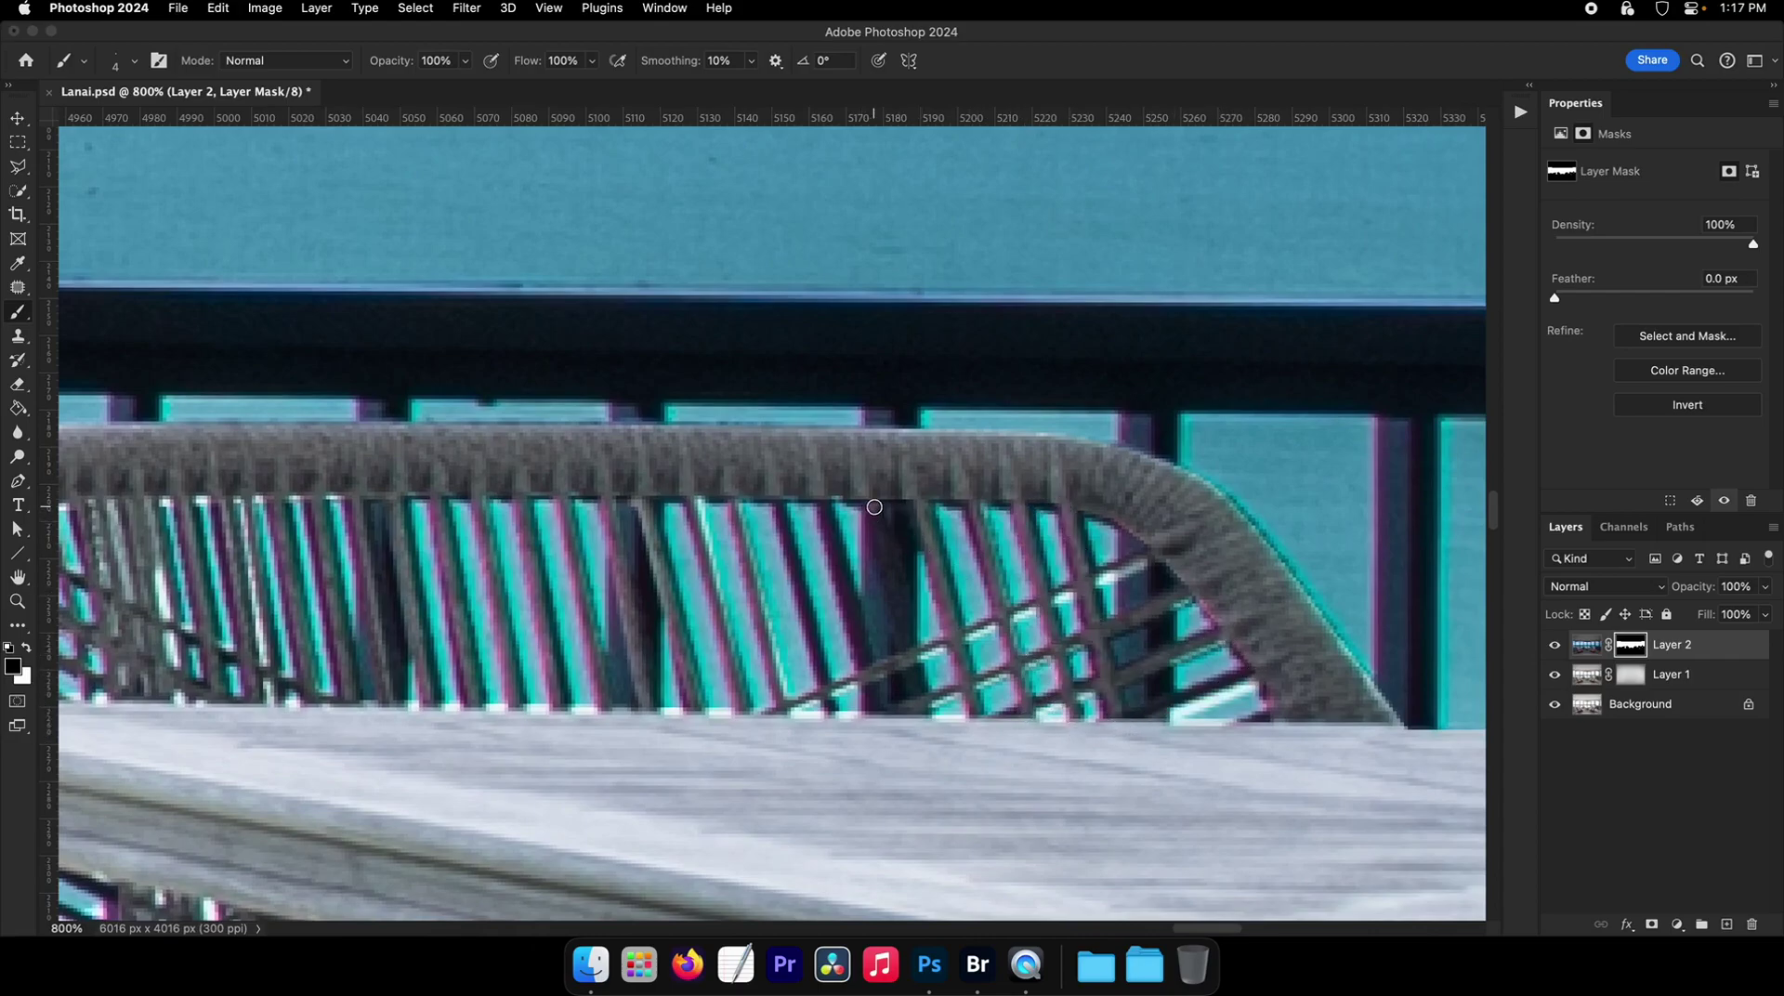
drag(920, 713, 831, 519)
mouse_move(875, 686)
mouse_down()
mouse_move(809, 555)
mouse_move(752, 603)
mouse_up()
shift+click(824, 709)
mouse_move(752, 602)
mouse_down()
mouse_move(868, 566)
mouse_move(707, 627)
mouse_up()
- Paint black on the mask along the far chair's slanted cords in the small opening just below the table edge
drag(706, 628, 763, 564)
mouse_move(506, 627)
mouse_down()
mouse_move(600, 646)
mouse_move(671, 619)
mouse_up()
alt+click(672, 620)
key(b)
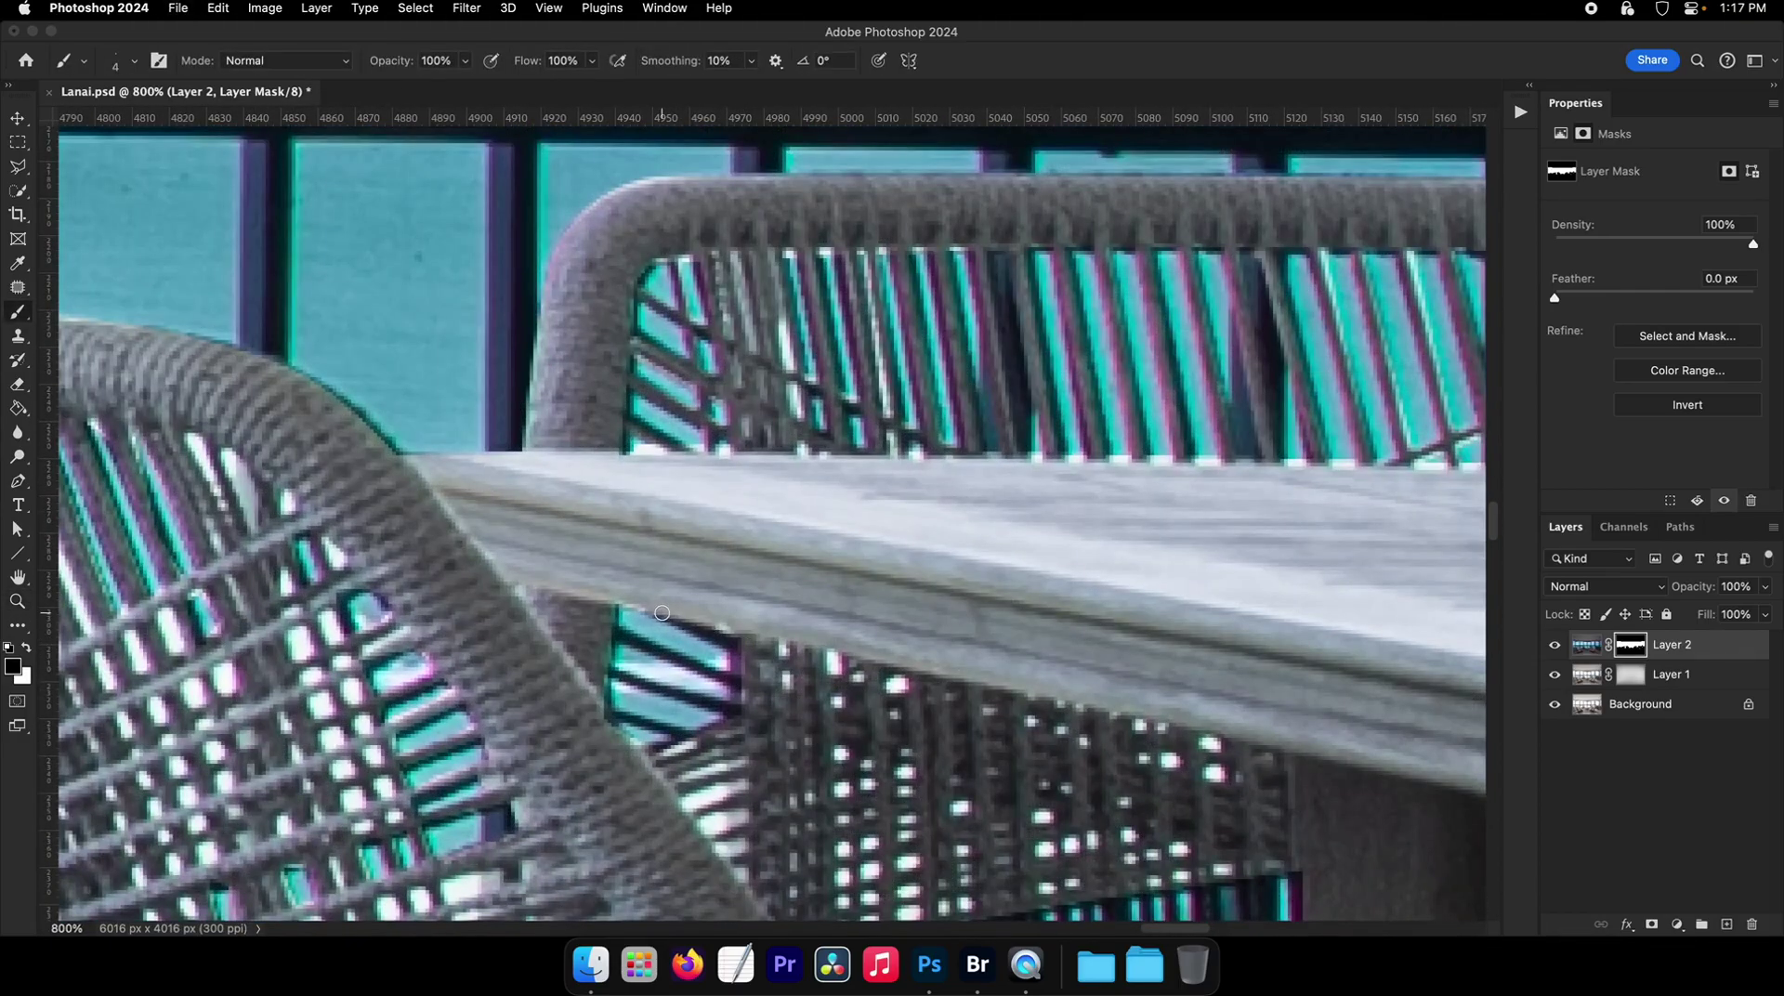
drag(617, 633, 758, 695)
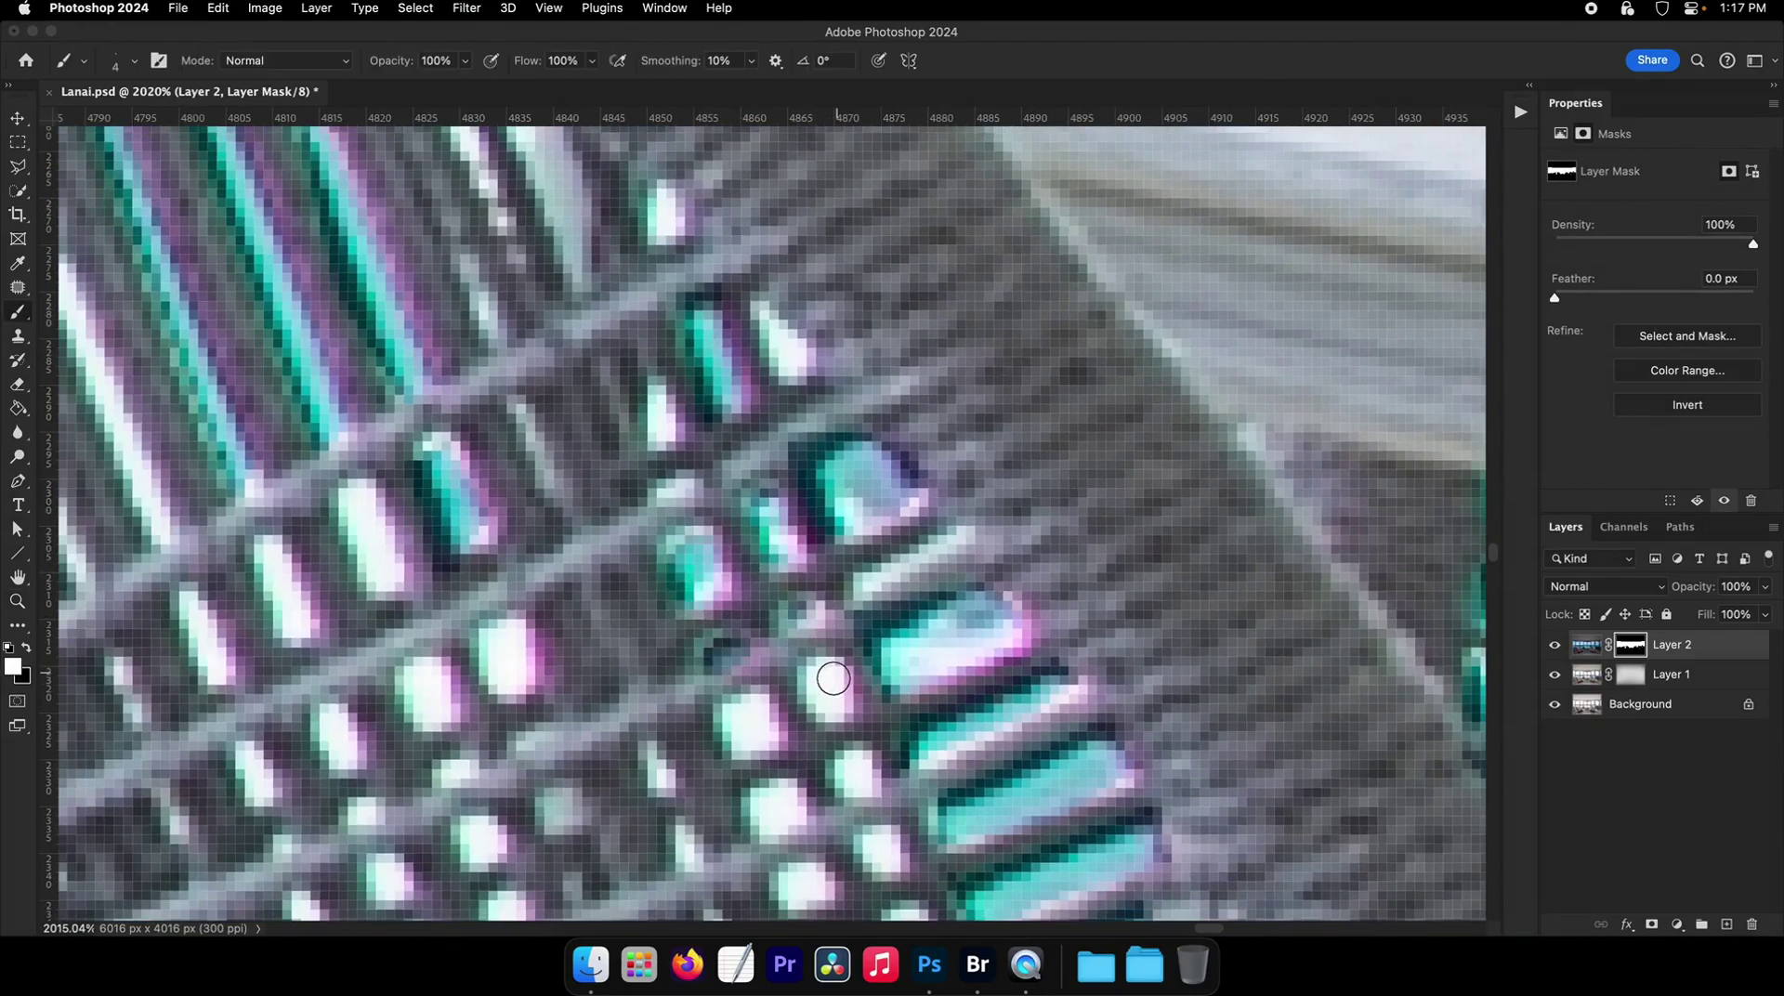
- Paint white on the mask over the upper bright weave openings of the front chair, using 4 px for small gaps and 3 px for the long slit
mouse_move(834, 681)
mouse_down()
mouse_move(743, 740)
mouse_move(773, 731)
mouse_up()
mouse_move(502, 676)
mouse_down()
mouse_move(413, 697)
mouse_move(426, 686)
mouse_move(439, 705)
mouse_move(406, 578)
mouse_move(330, 528)
mouse_up()
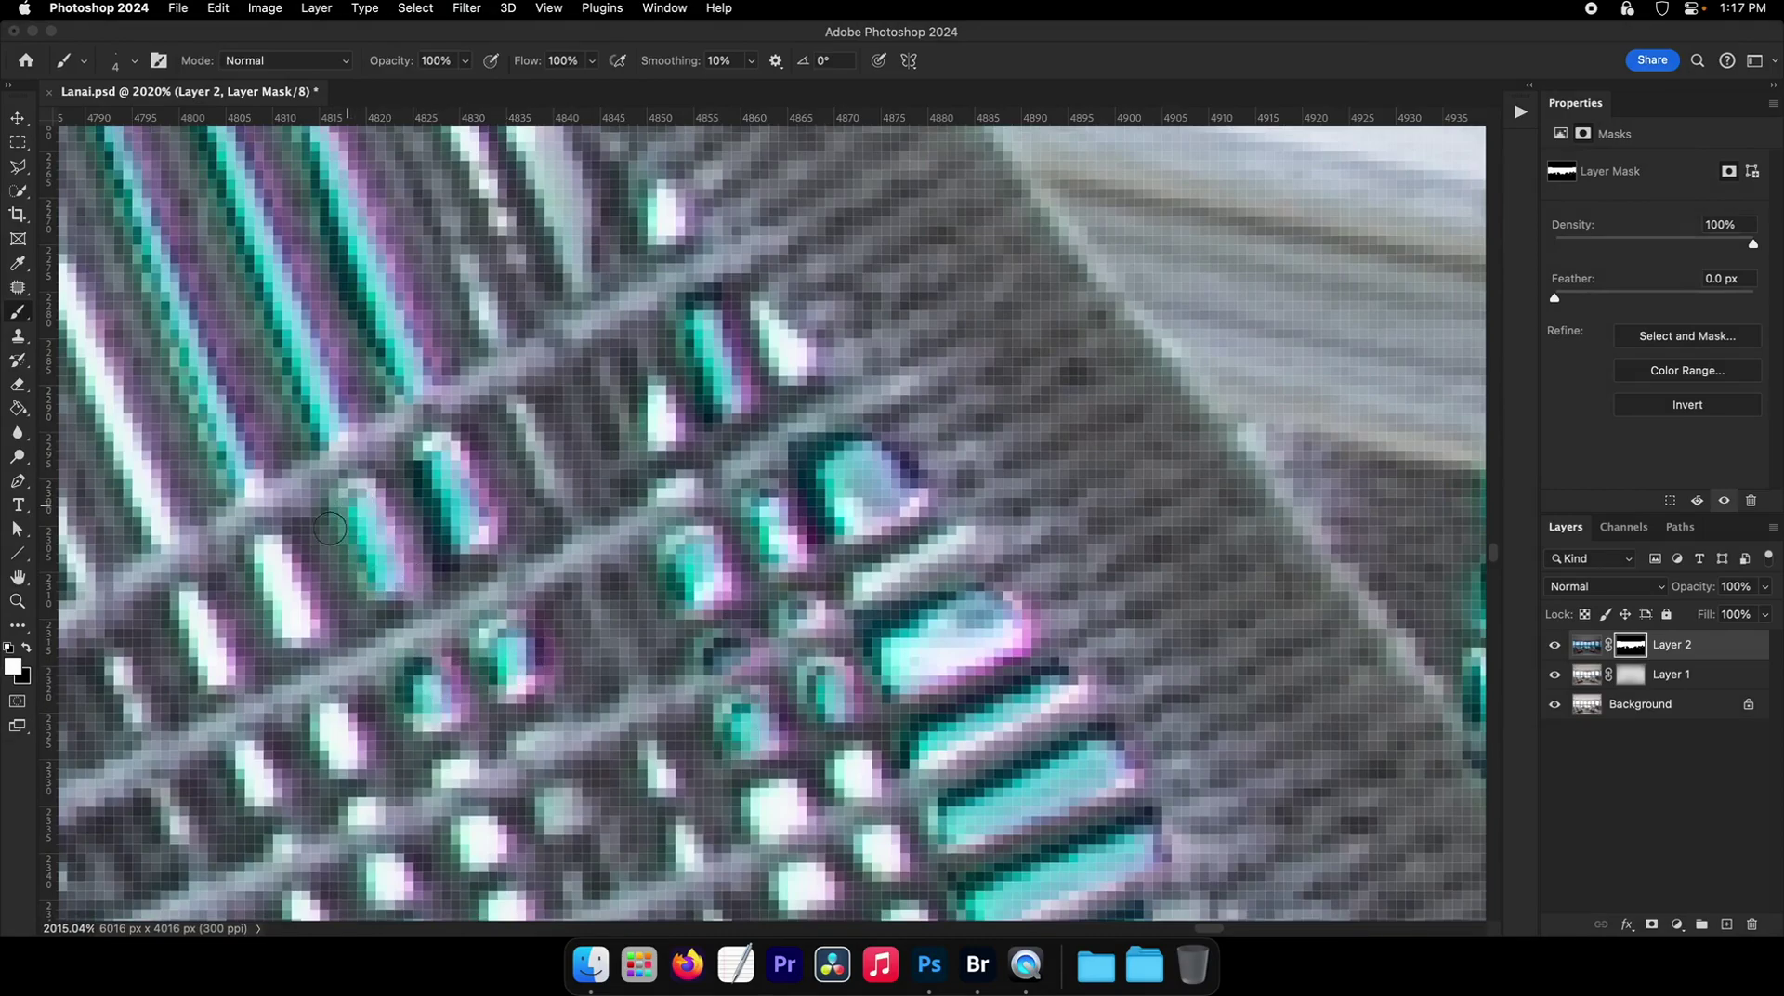
drag(290, 621, 264, 550)
drag(324, 525, 522, 578)
key([)
drag(259, 332, 300, 426)
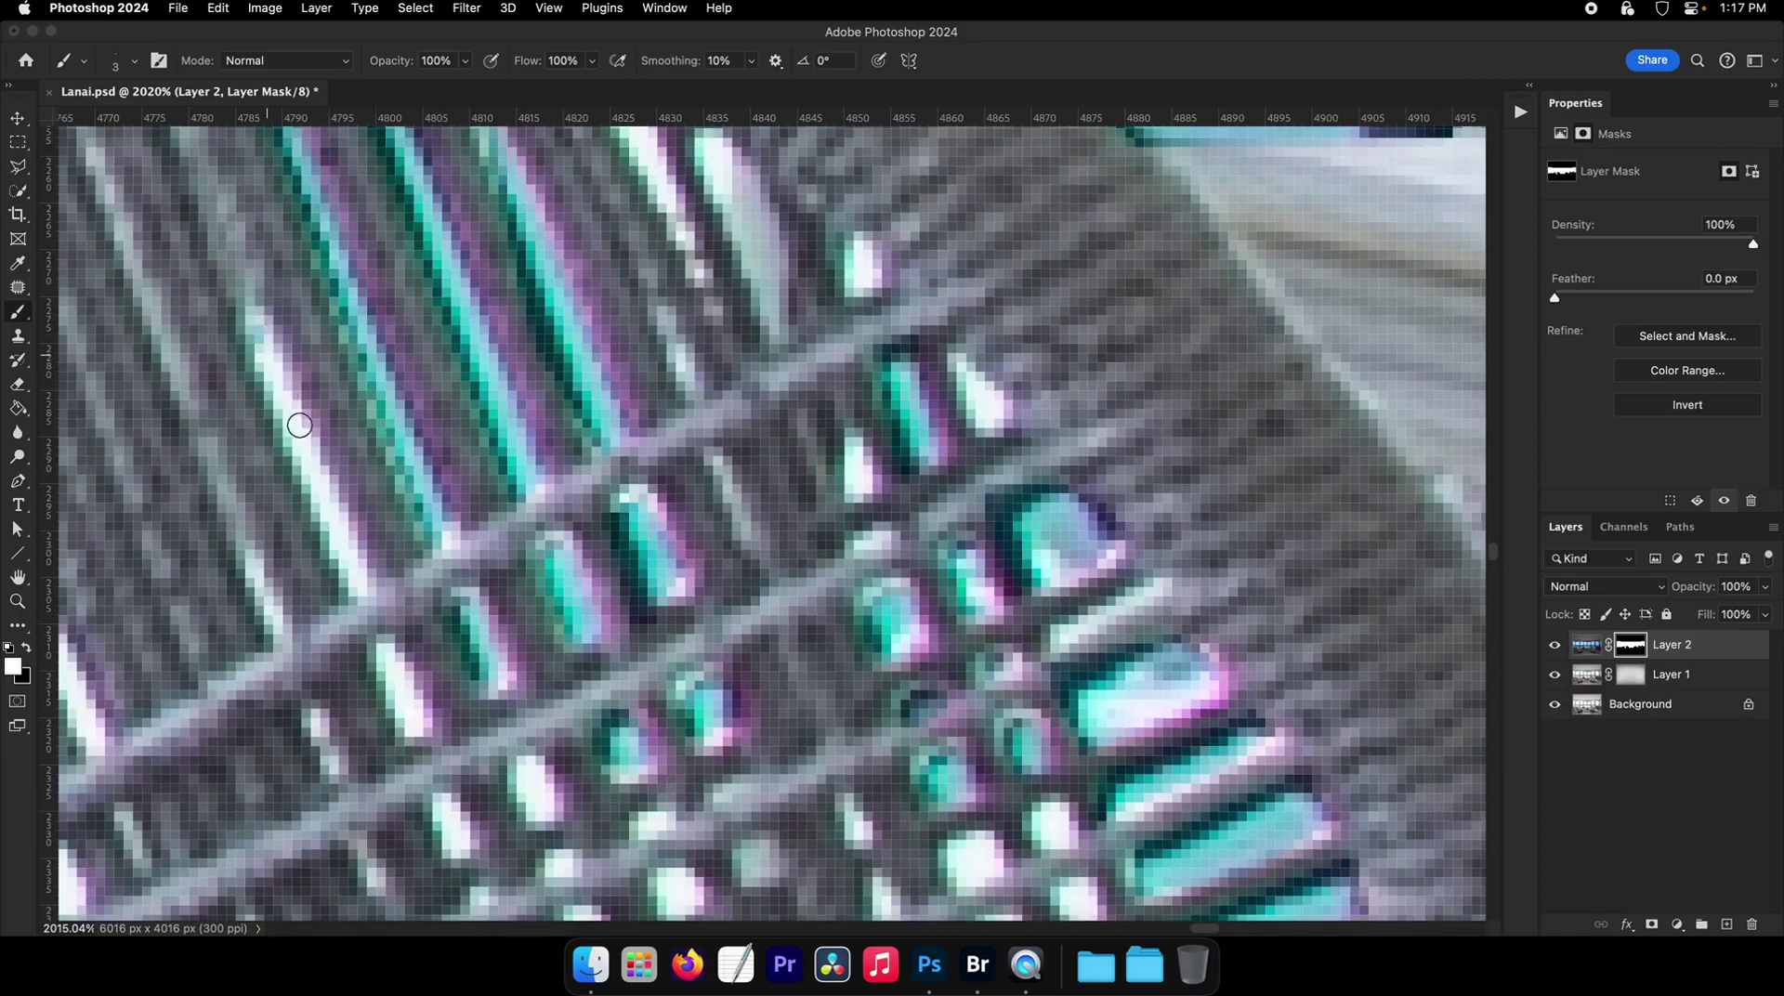
mouse_move(365, 584)
mouse_down()
mouse_move(415, 734)
mouse_move(538, 783)
mouse_move(593, 773)
mouse_move(486, 534)
mouse_up()
- With a 4 px brush, paint white on the mask over the small bright openings in the middle of the front chair's weave
key(bracketright)
key(bracketright)
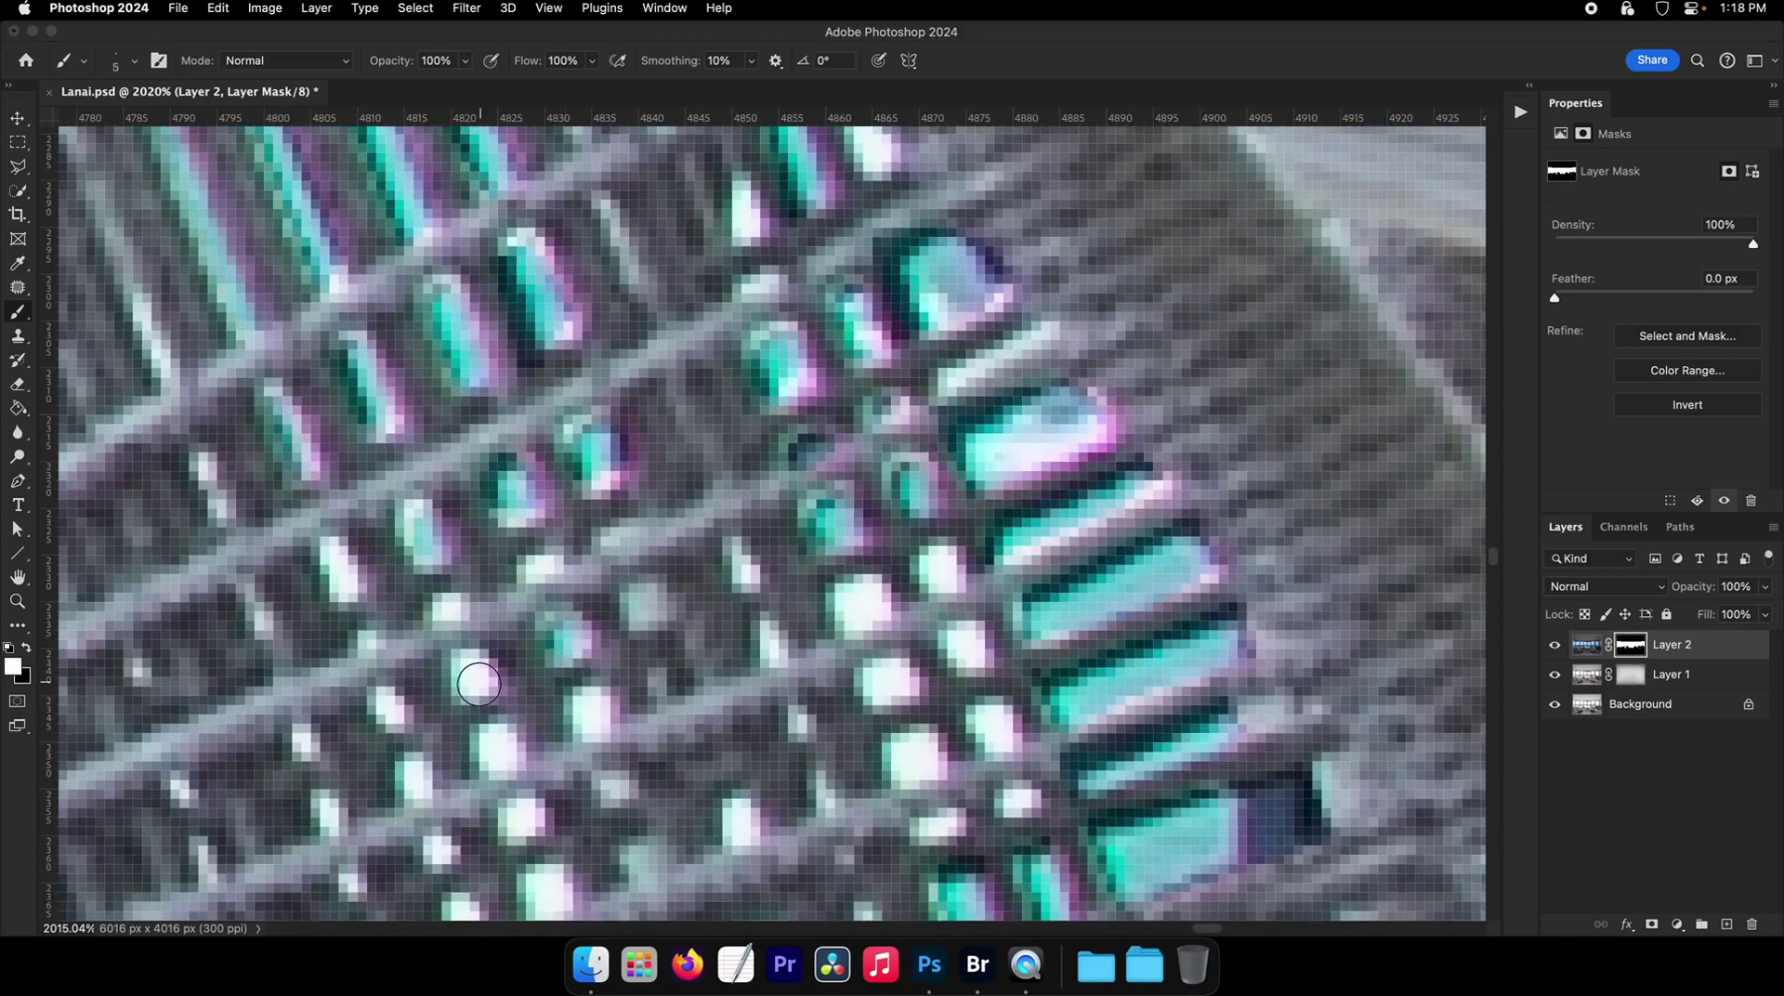
key(bracketleft)
mouse_move(484, 730)
mouse_down()
mouse_move(498, 757)
mouse_move(600, 708)
mouse_up()
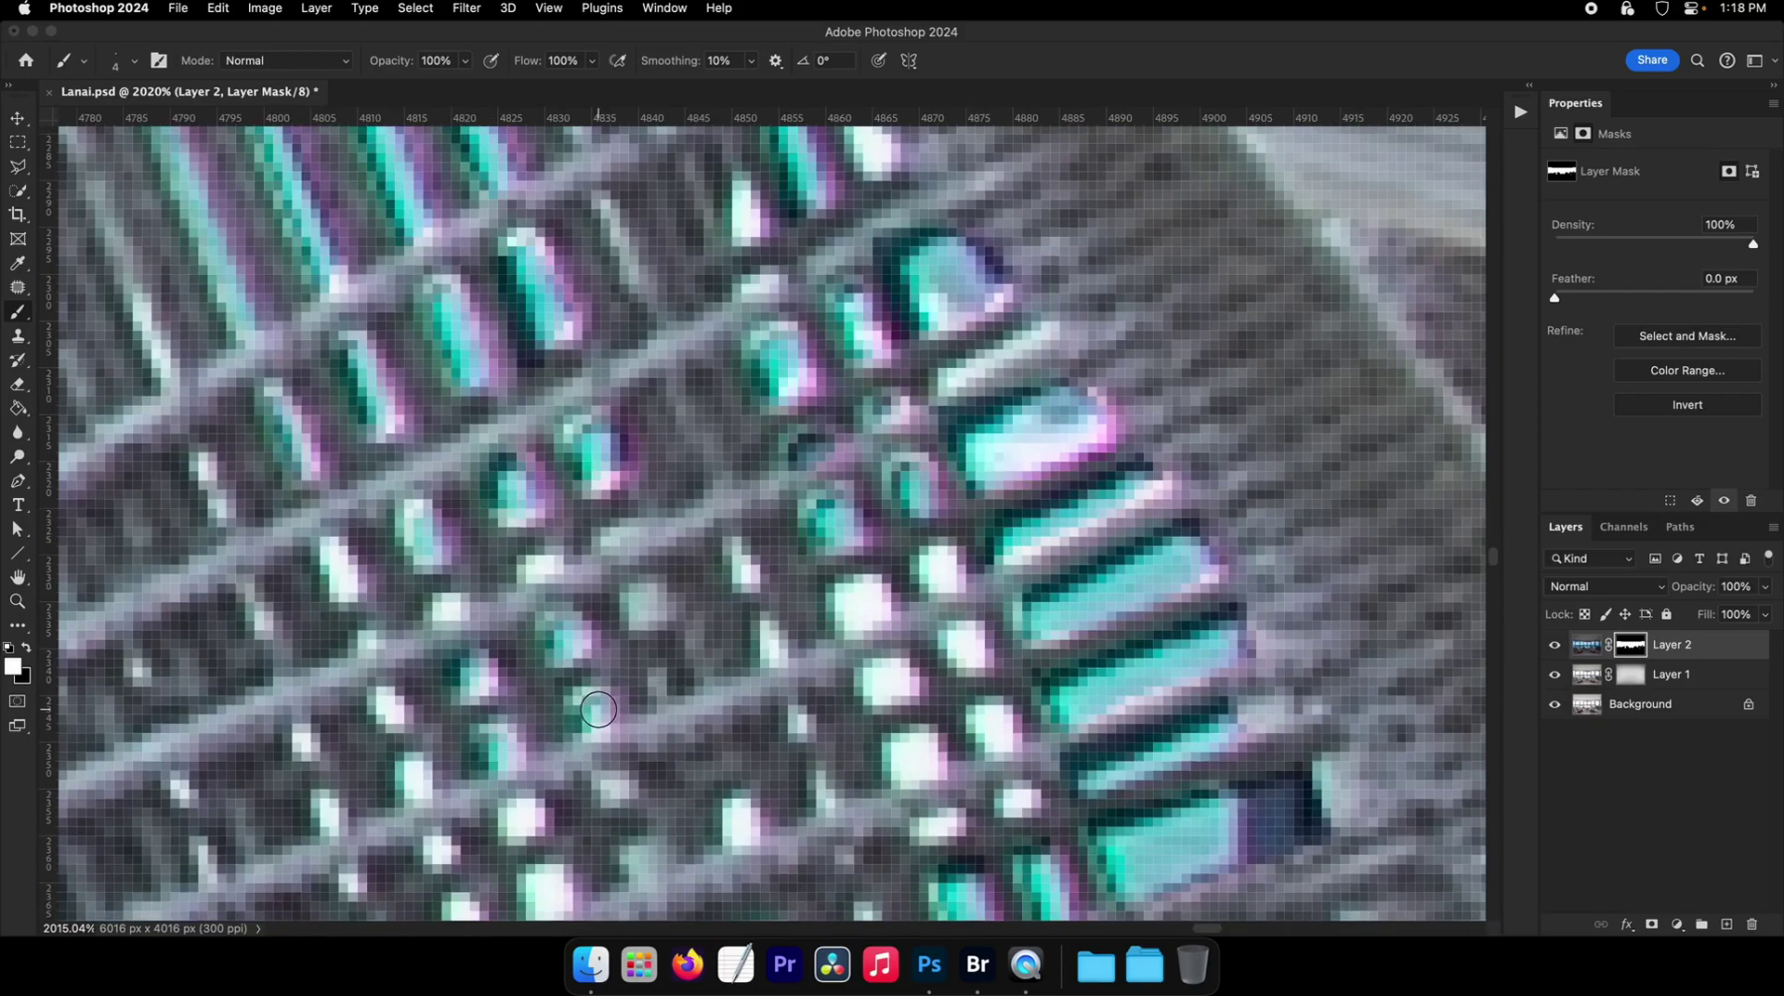
mouse_move(876, 611)
mouse_down()
mouse_move(795, 611)
mouse_move(864, 577)
mouse_move(897, 650)
mouse_move(804, 695)
mouse_move(836, 756)
mouse_move(928, 728)
mouse_move(818, 769)
mouse_up()
drag(673, 824, 671, 845)
mouse_move(554, 884)
mouse_down()
mouse_move(735, 645)
mouse_move(573, 709)
mouse_up()
drag(627, 595, 637, 596)
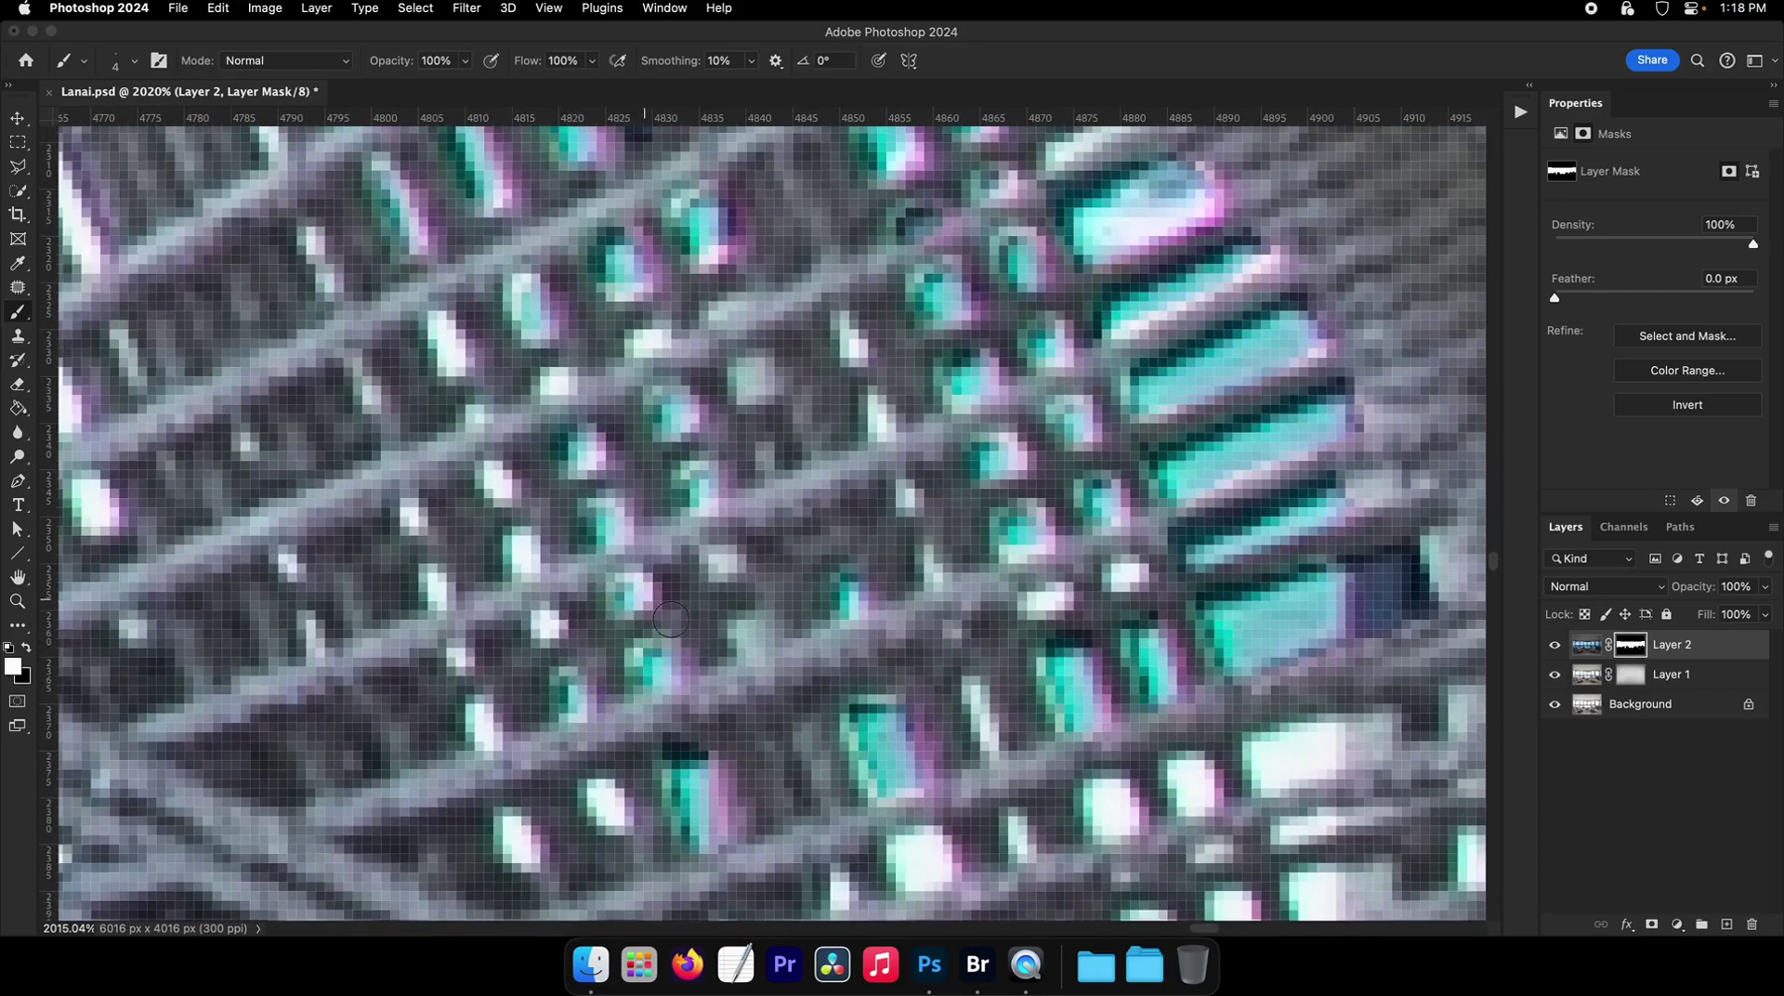
- Paint white on the mask over the bright openings in the lower part of the front chair's weave
scroll(683, 632, down, 3)
mouse_move(623, 755)
mouse_down()
mouse_move(627, 784)
mouse_move(560, 787)
mouse_move(553, 803)
mouse_up()
drag(857, 807, 648, 708)
super+click(640, 686)
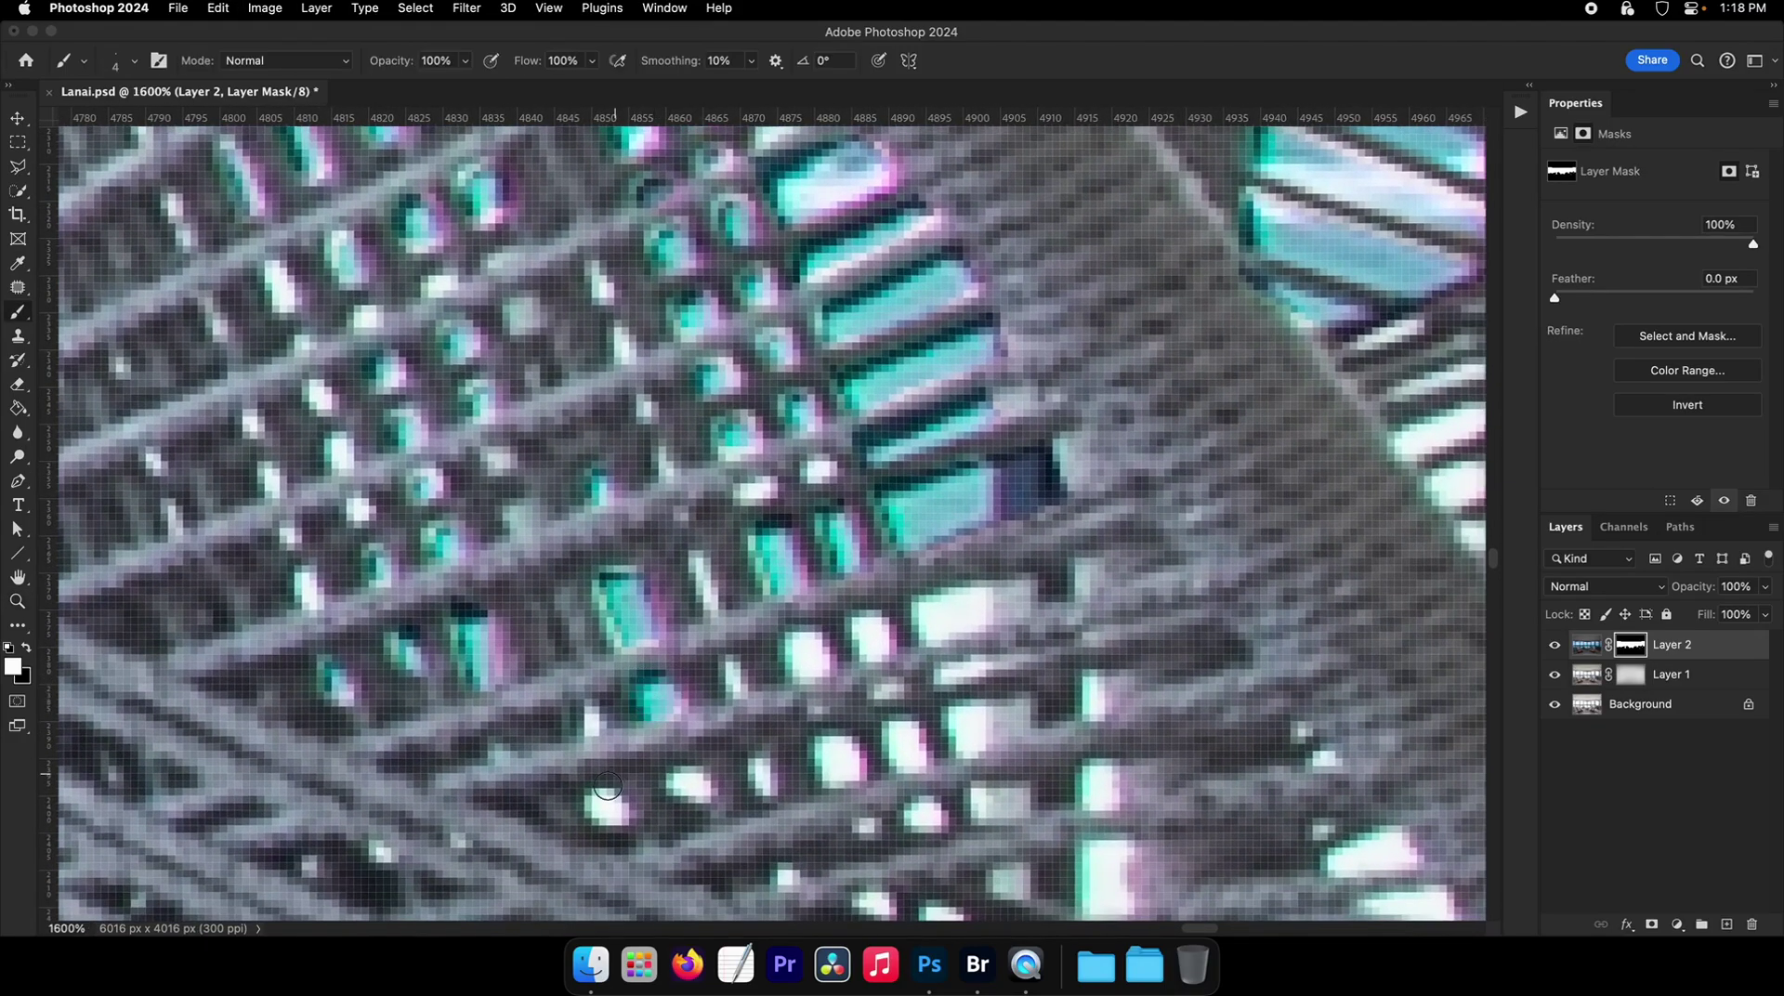
mouse_move(604, 798)
mouse_down()
mouse_move(612, 815)
mouse_move(691, 786)
mouse_up()
mouse_move(841, 758)
mouse_down()
mouse_move(806, 650)
mouse_move(1095, 567)
mouse_move(997, 607)
mouse_up()
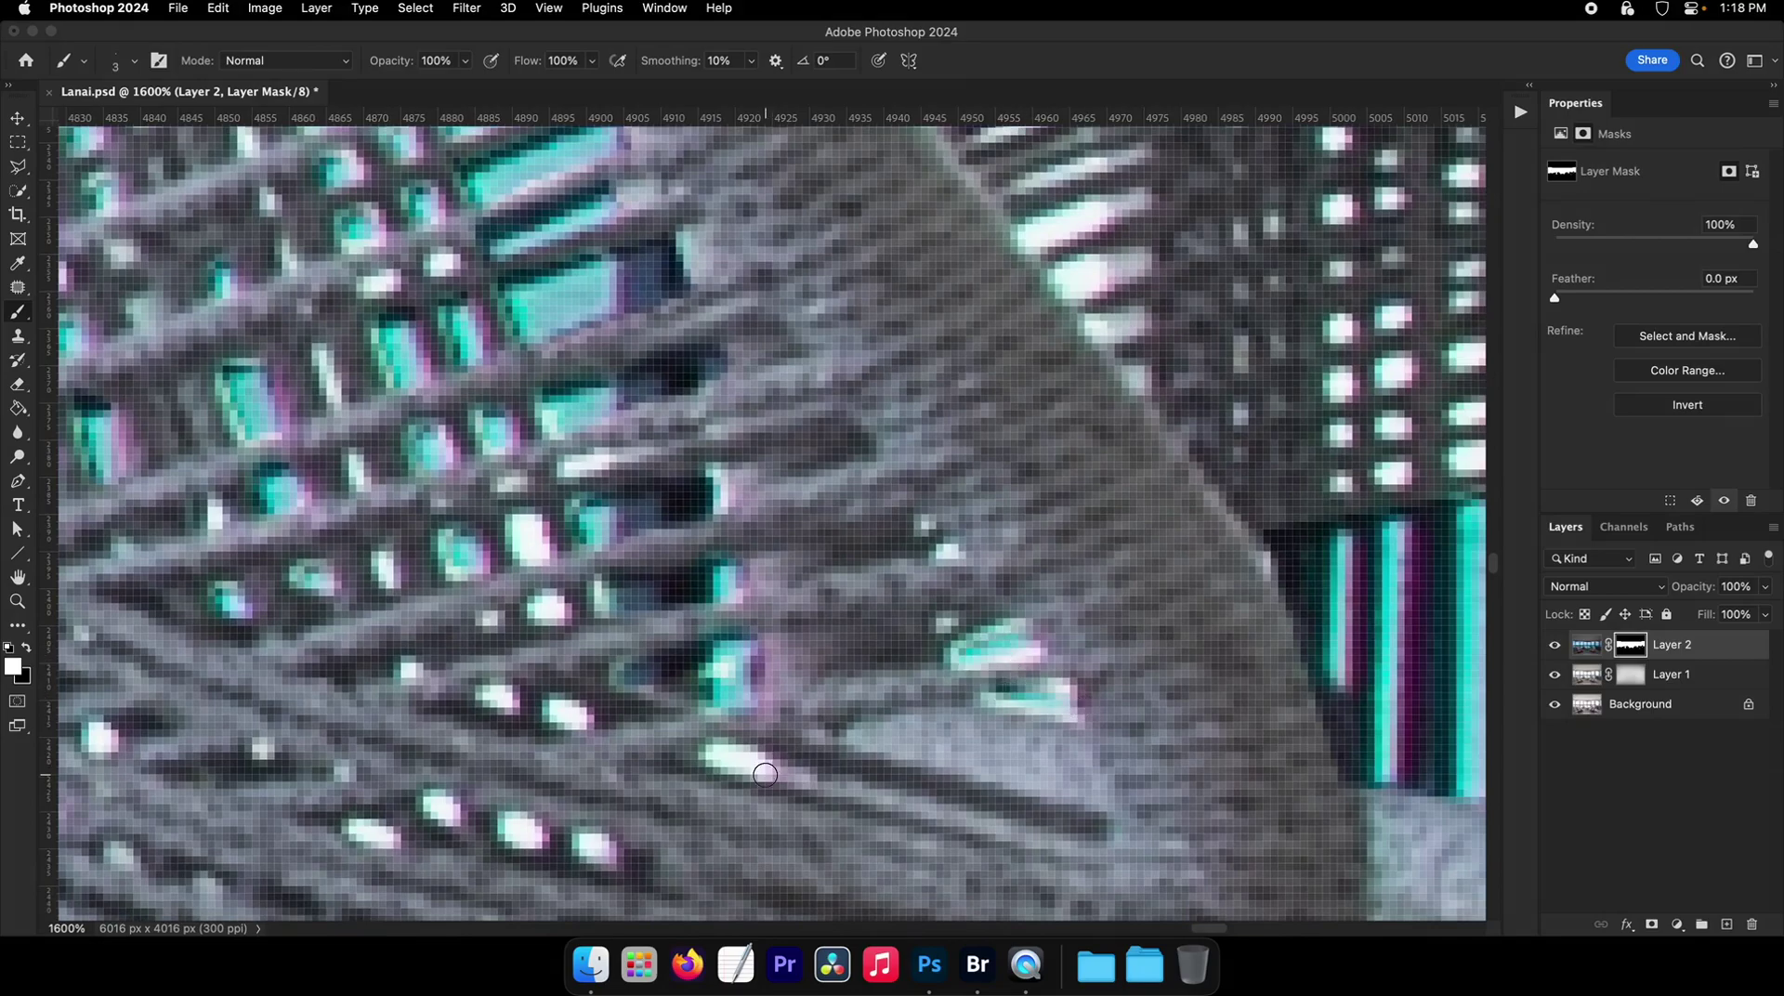
- Paint white with a 3 px brush over the remaining bright spots near the base of the front chair's weave, and save the document
drag(765, 774, 730, 755)
mouse_move(544, 544)
mouse_down()
mouse_move(528, 518)
mouse_move(529, 539)
mouse_up()
scroll(574, 546, right, 10)
scroll(574, 546, up, 5)
scroll(658, 459, up, 3)
key(super+s)
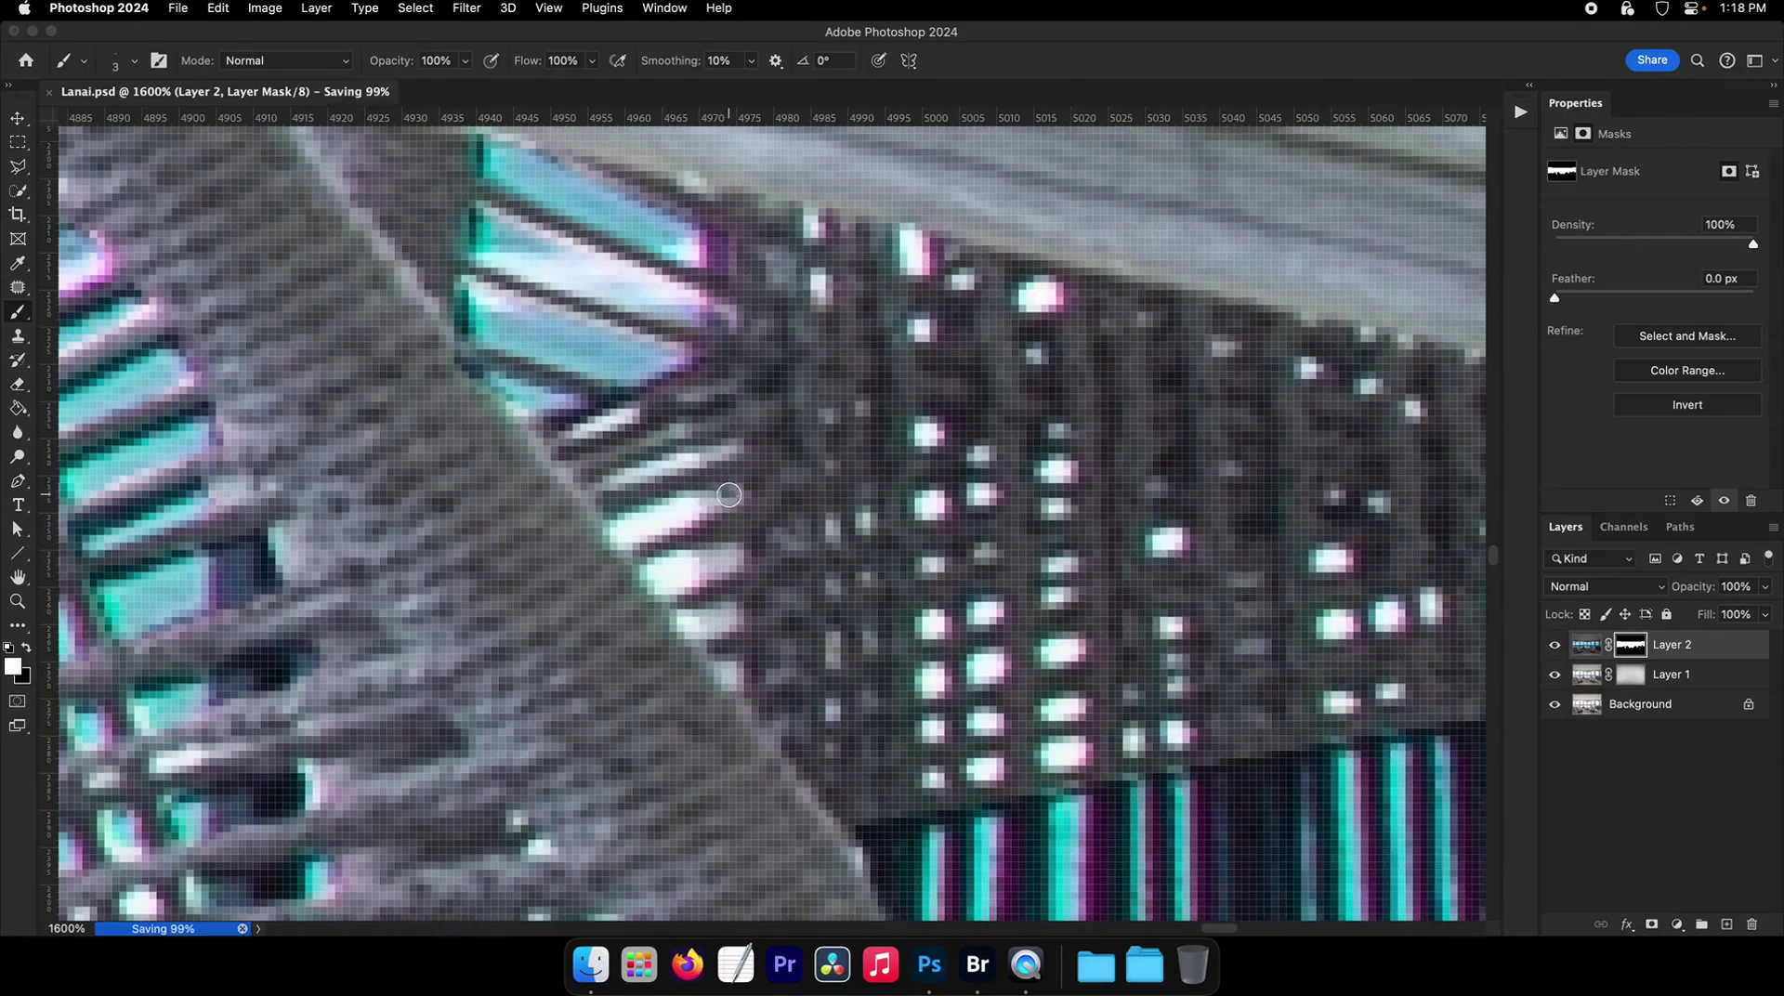
- Paint white with a 3 px brush on the mask over the bright slits between the cords beside the front chair's frame
mouse_move(725, 493)
mouse_down()
mouse_move(625, 530)
mouse_move(712, 558)
mouse_up()
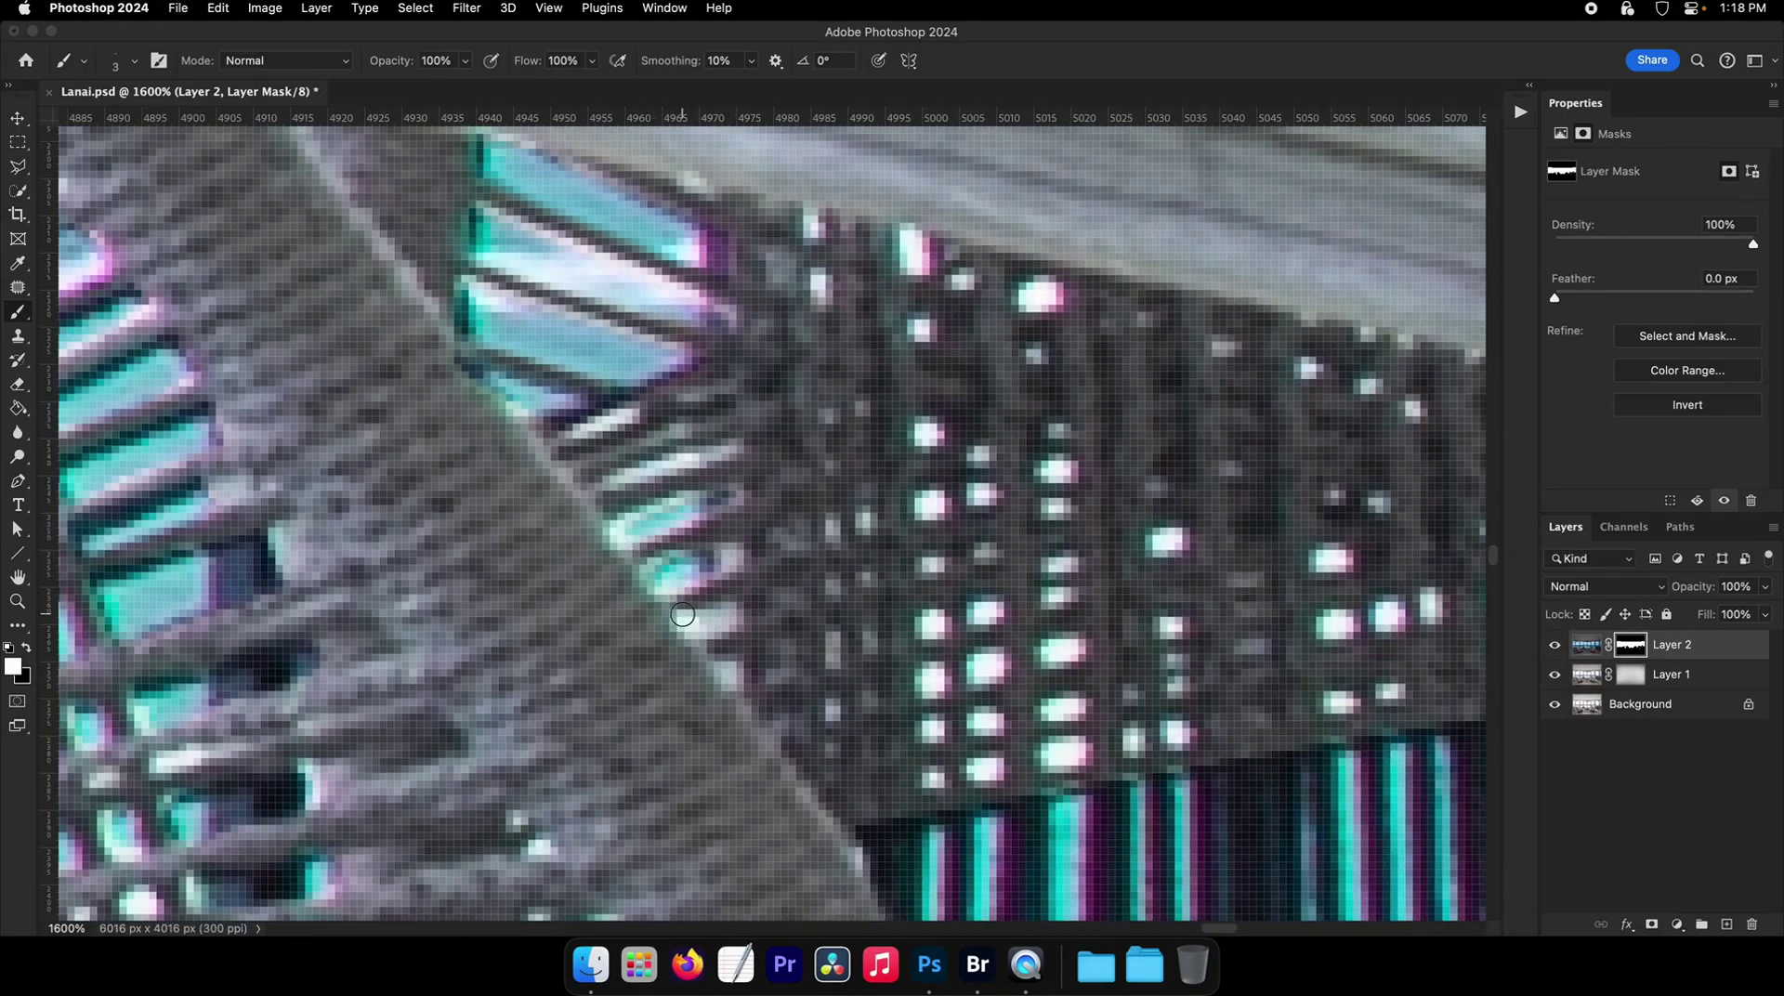
drag(683, 616, 733, 618)
scroll(730, 613, right, 3)
scroll(729, 613, up, 1)
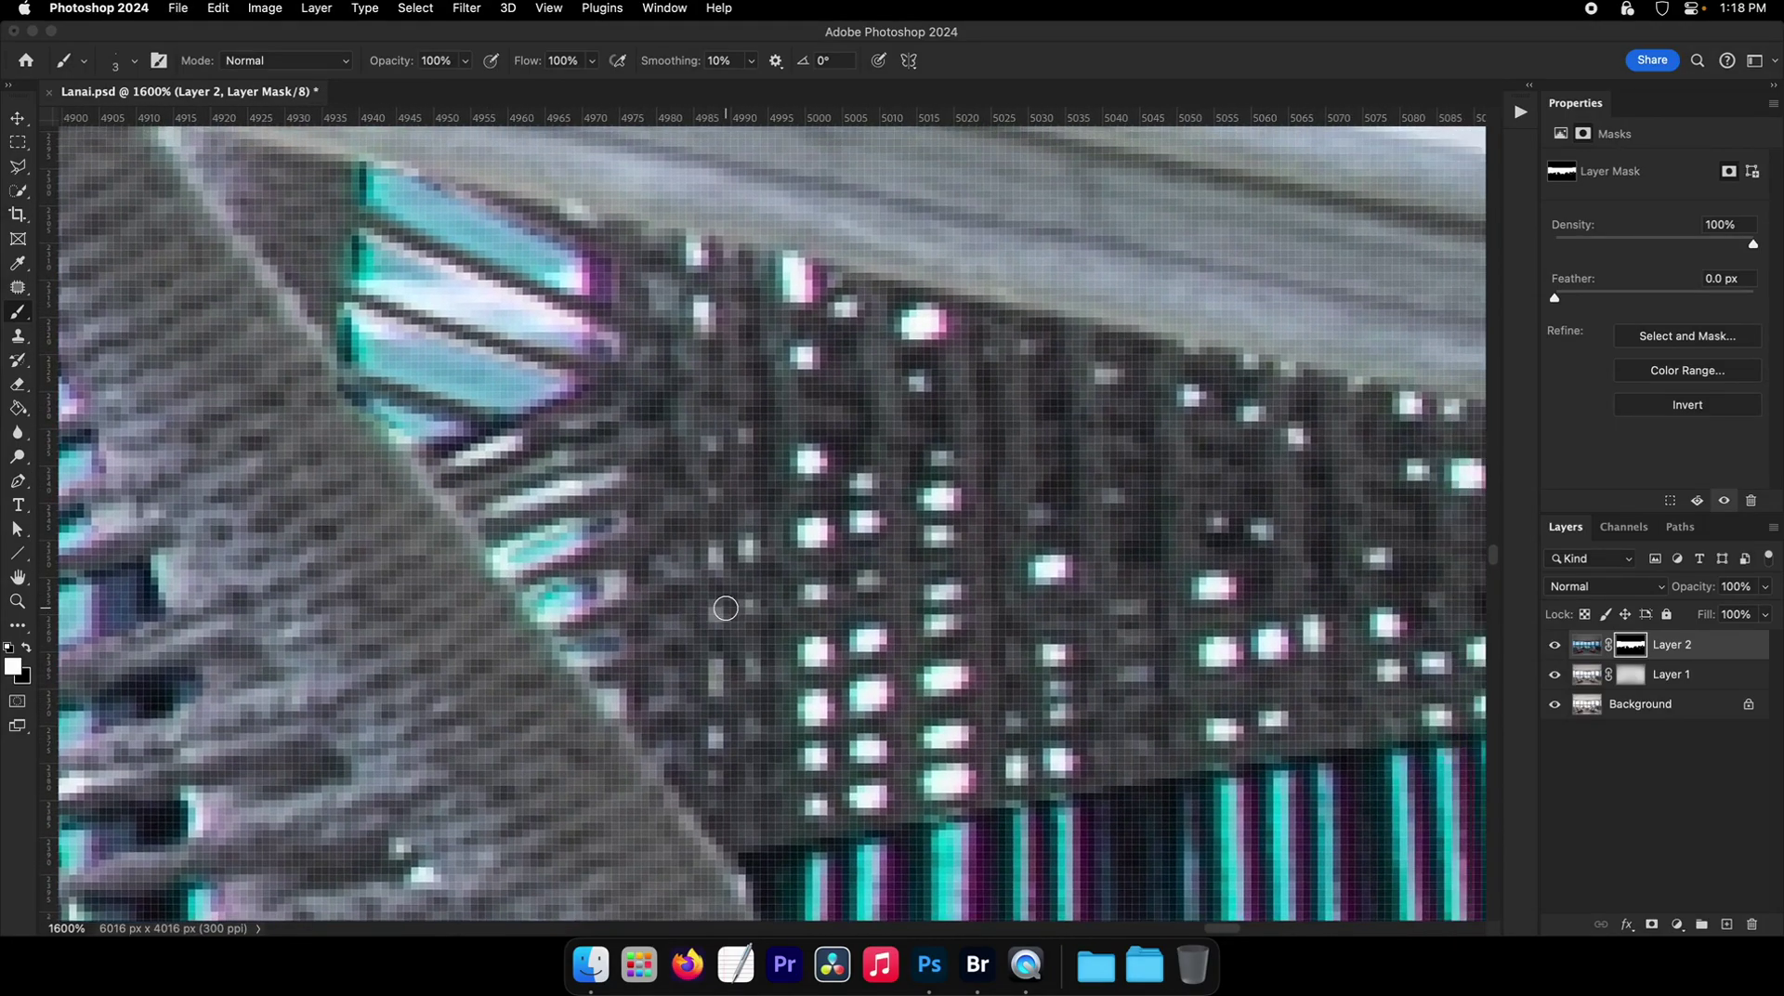
- Paint white on the mask over the bright weave openings of the rear chair beneath the tabletop, and save the document
scroll(785, 614, right, 3)
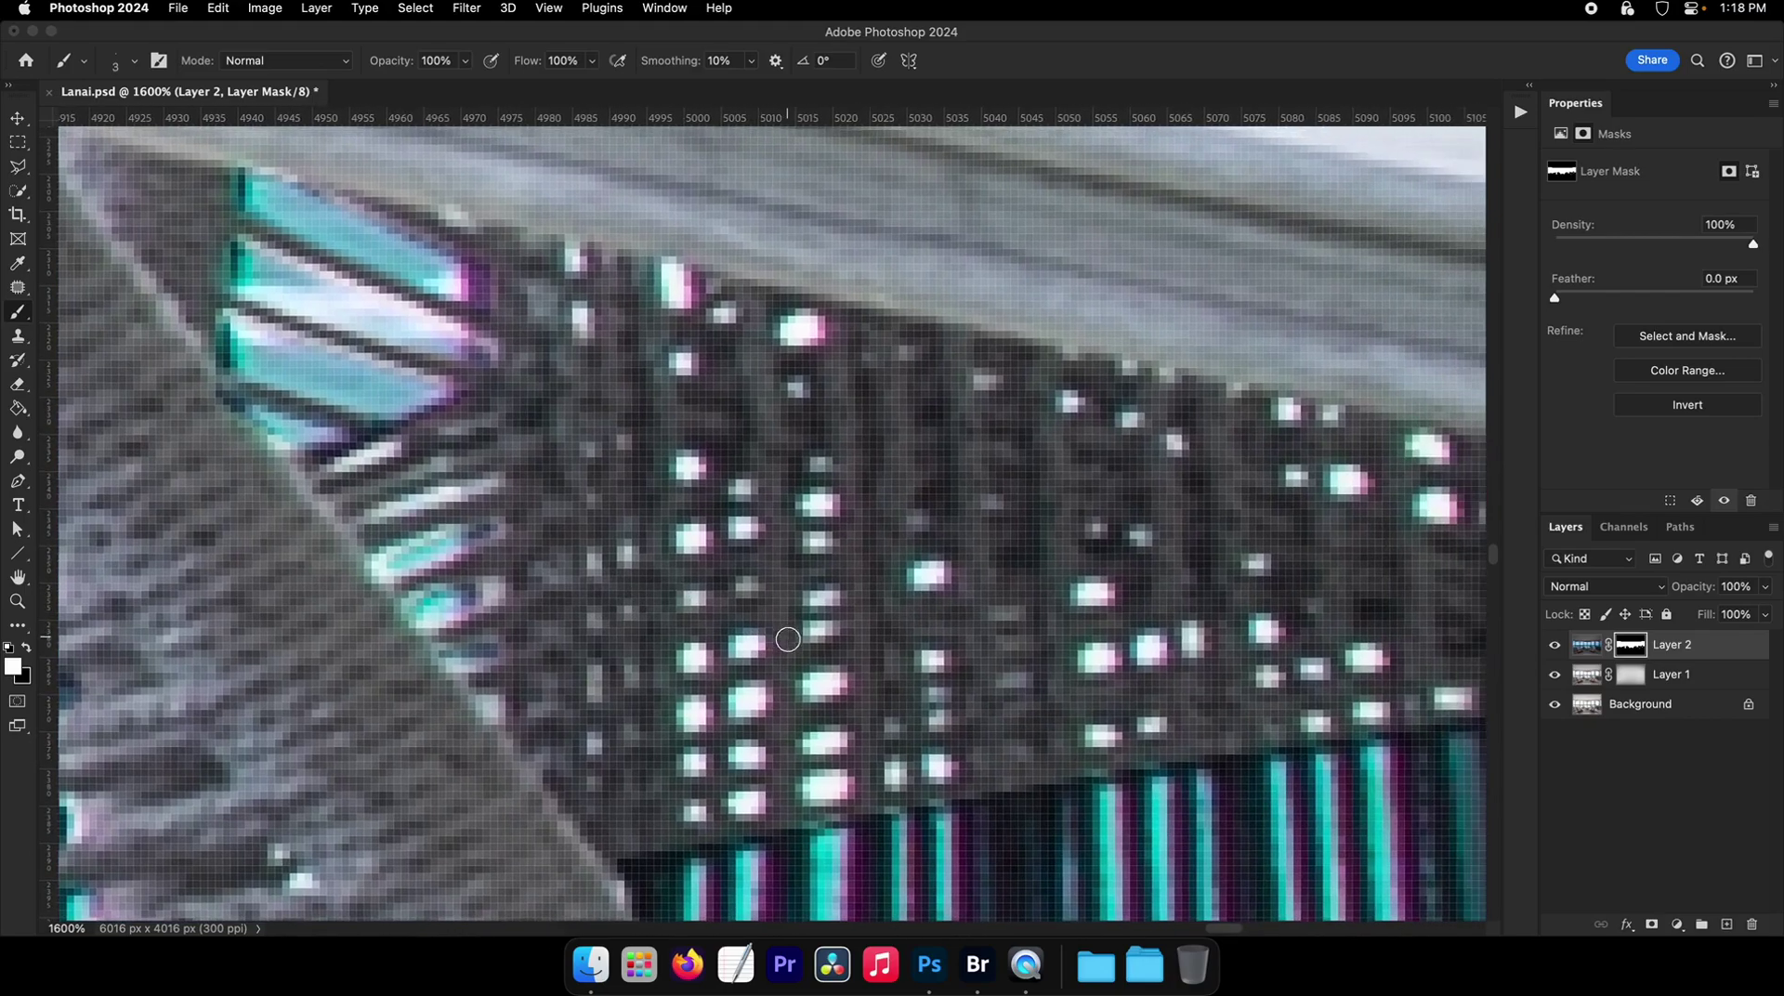
drag(818, 689, 832, 683)
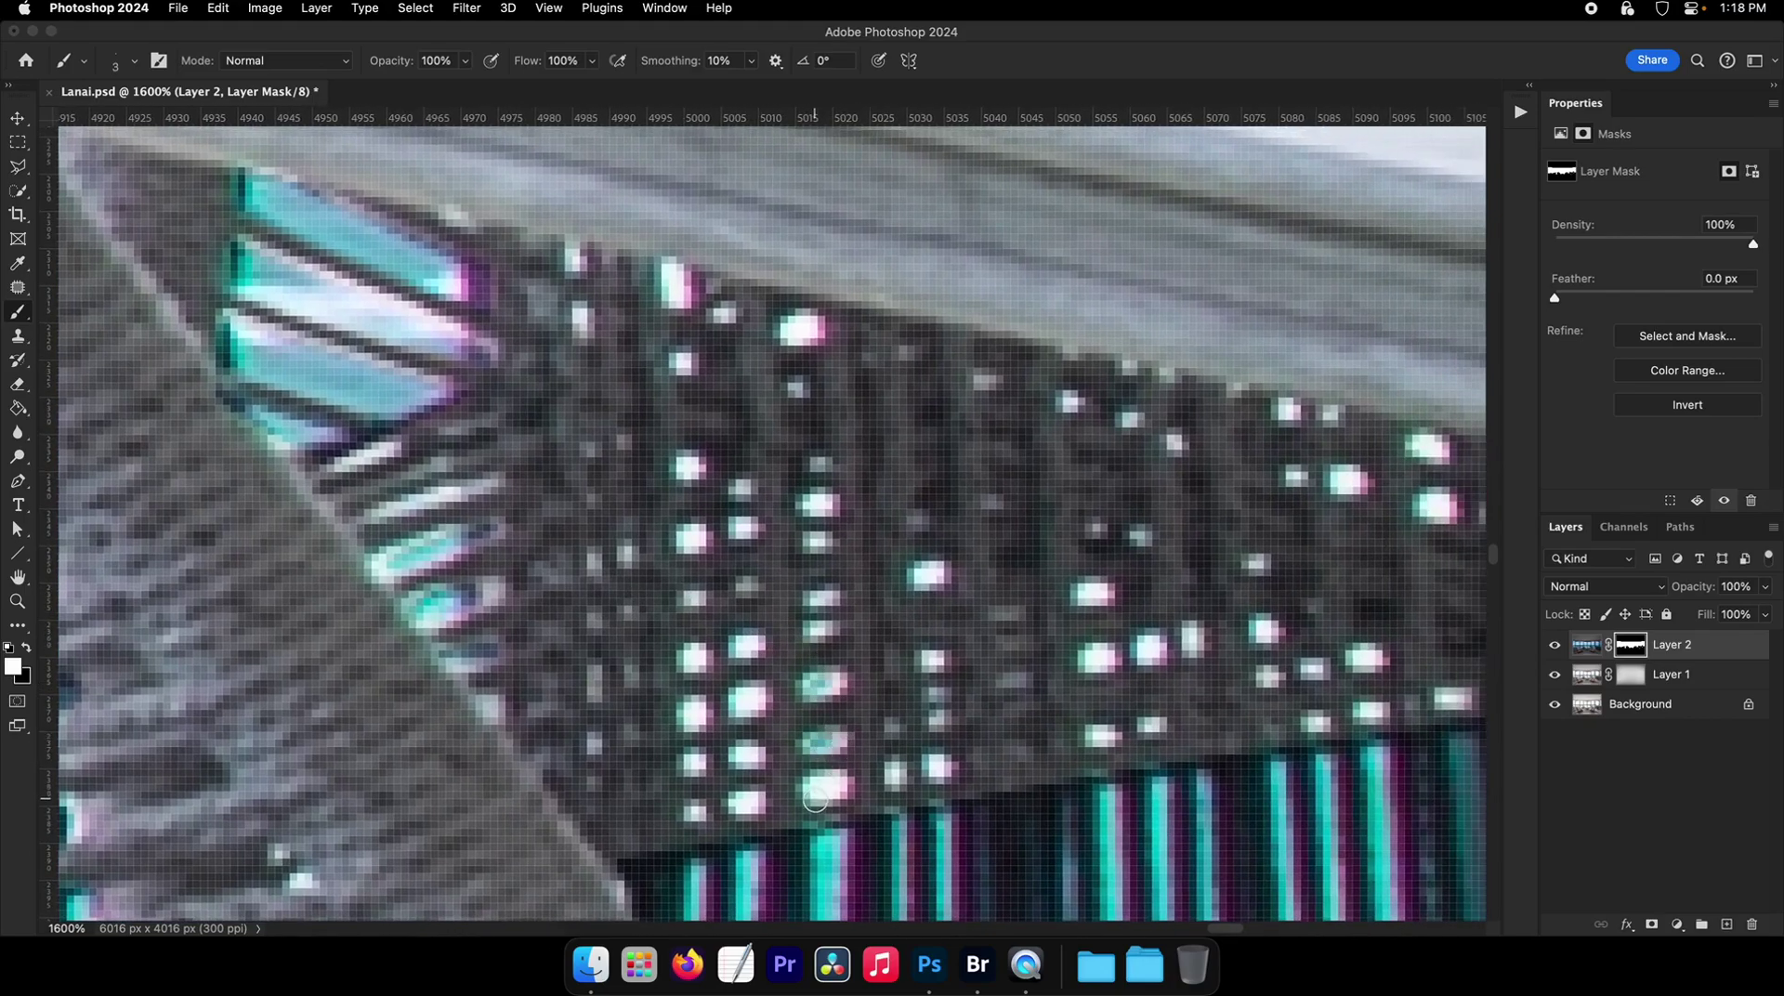
drag(815, 797, 748, 799)
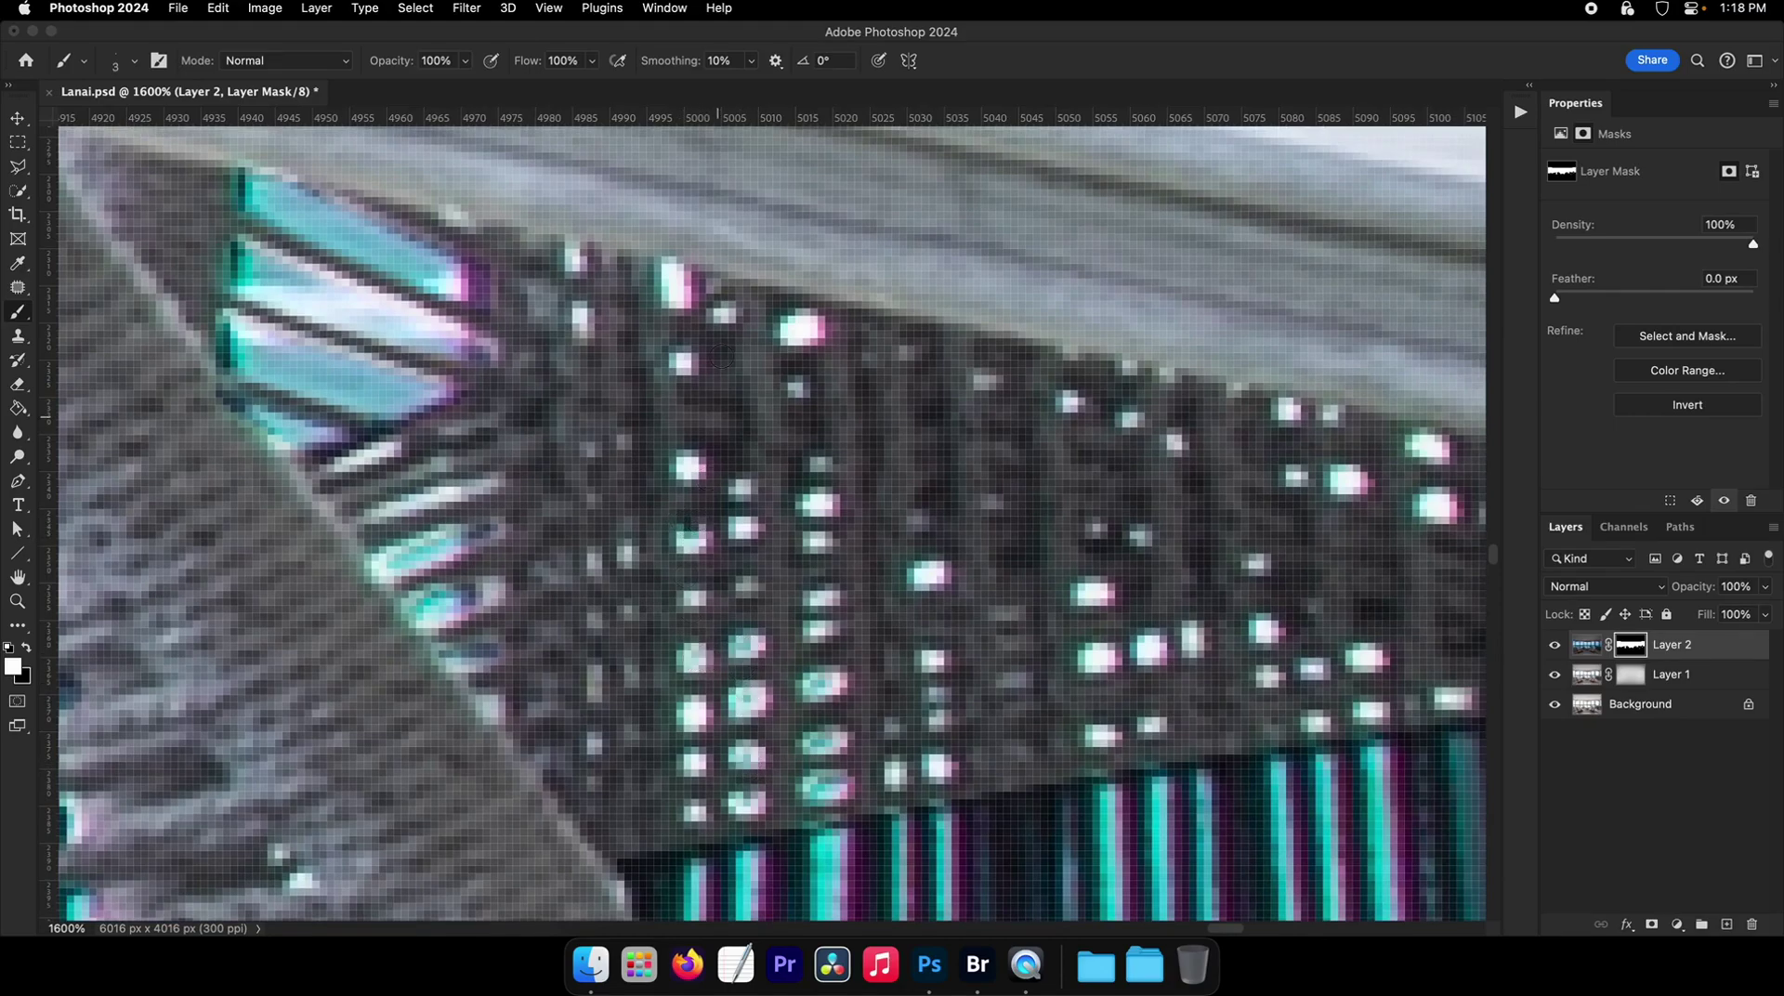
scroll(664, 270, right, 3)
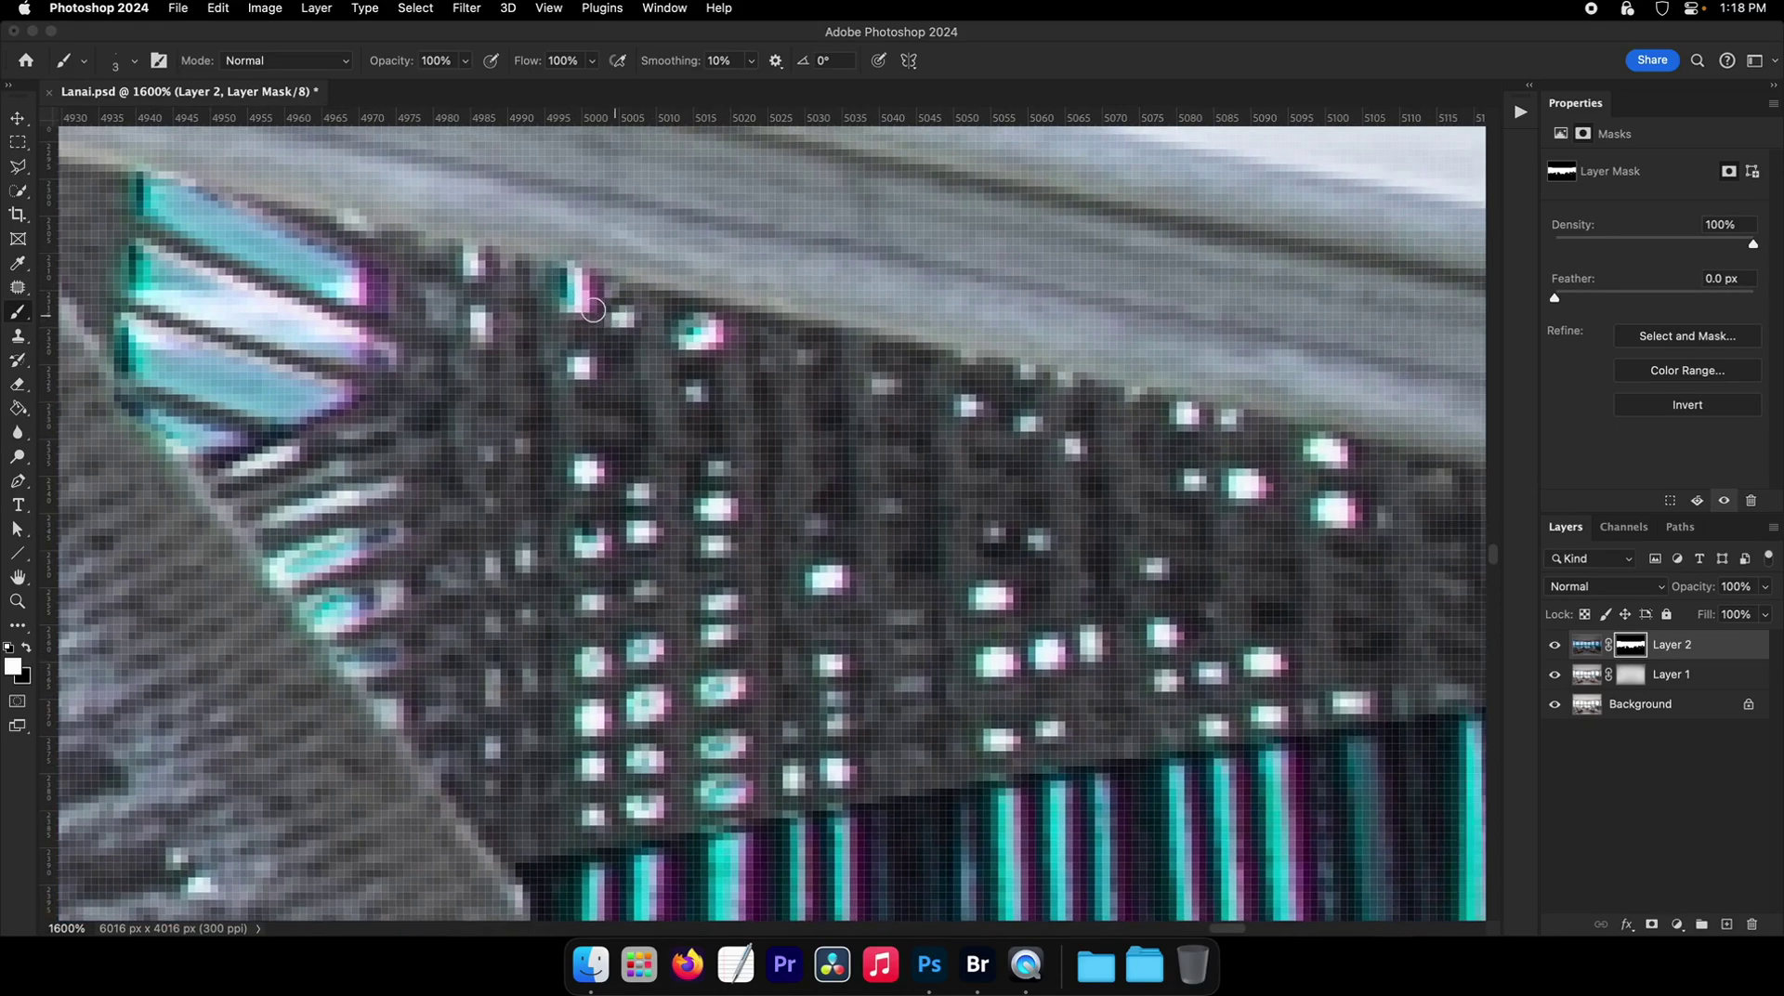
scroll(567, 297, right, 5)
scroll(567, 298, down, 2)
key(cmd+s)
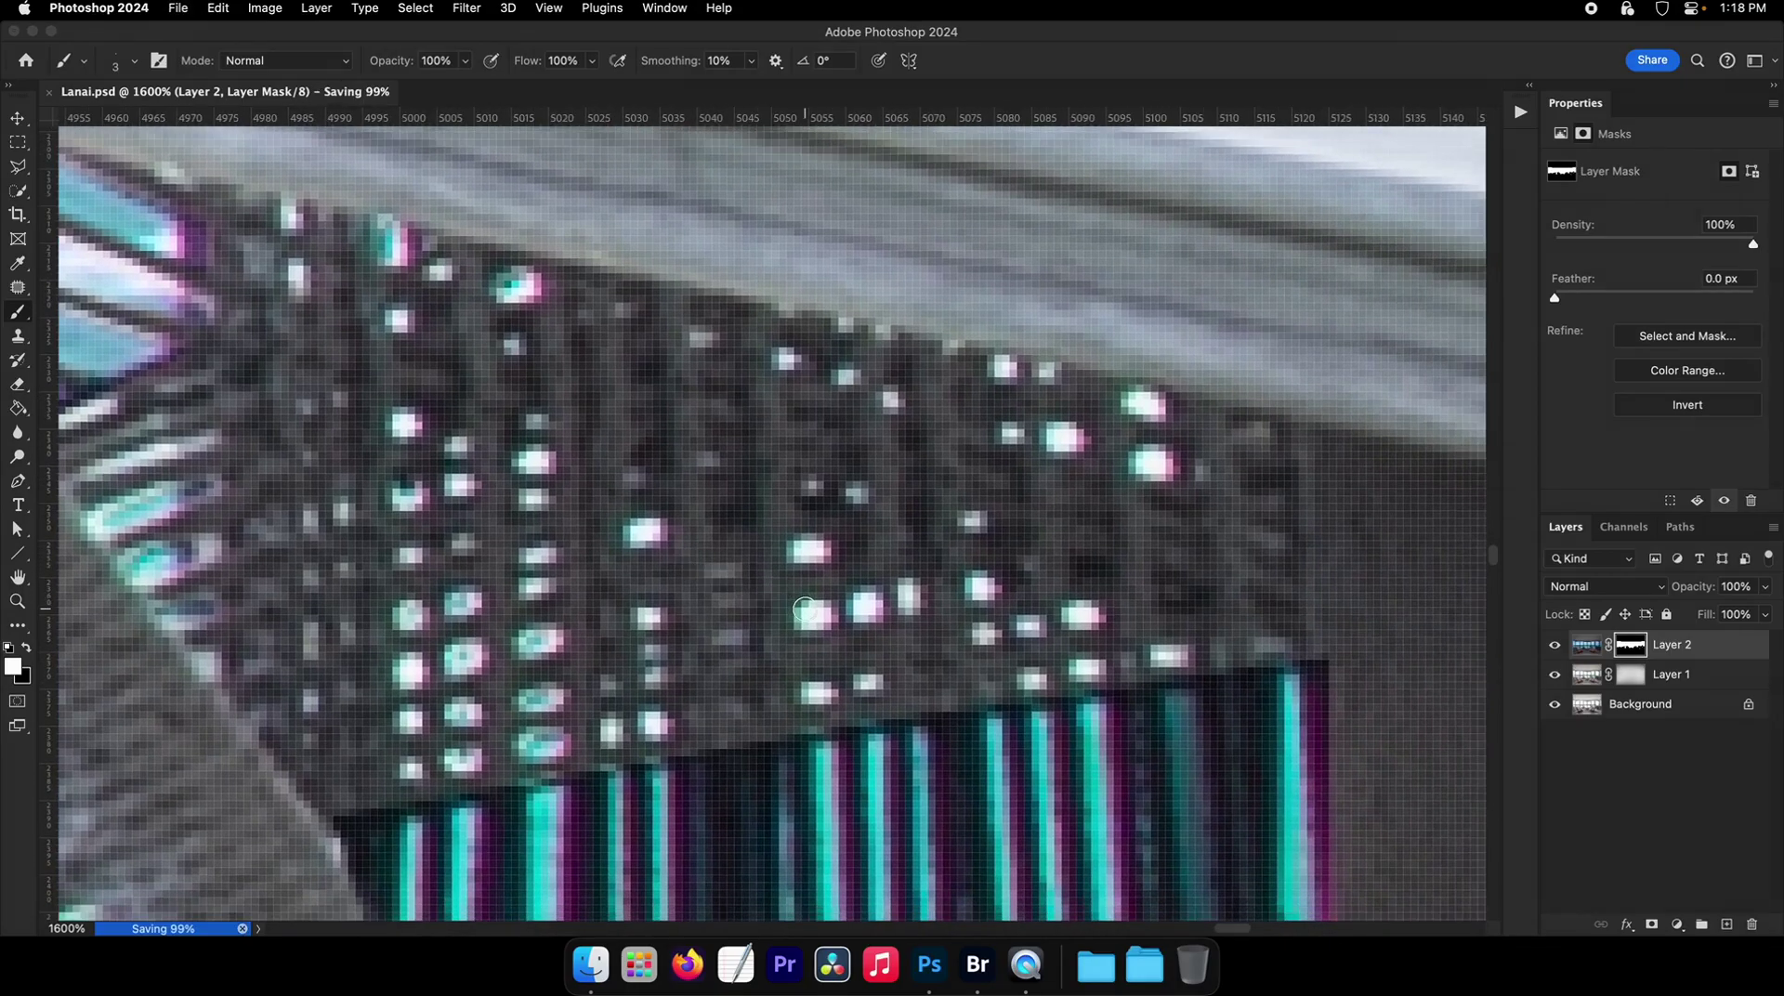
- Paint black on the mask along the front chair's frame edge next to the rear chair's vertical cords
scroll(900, 598, down, 2)
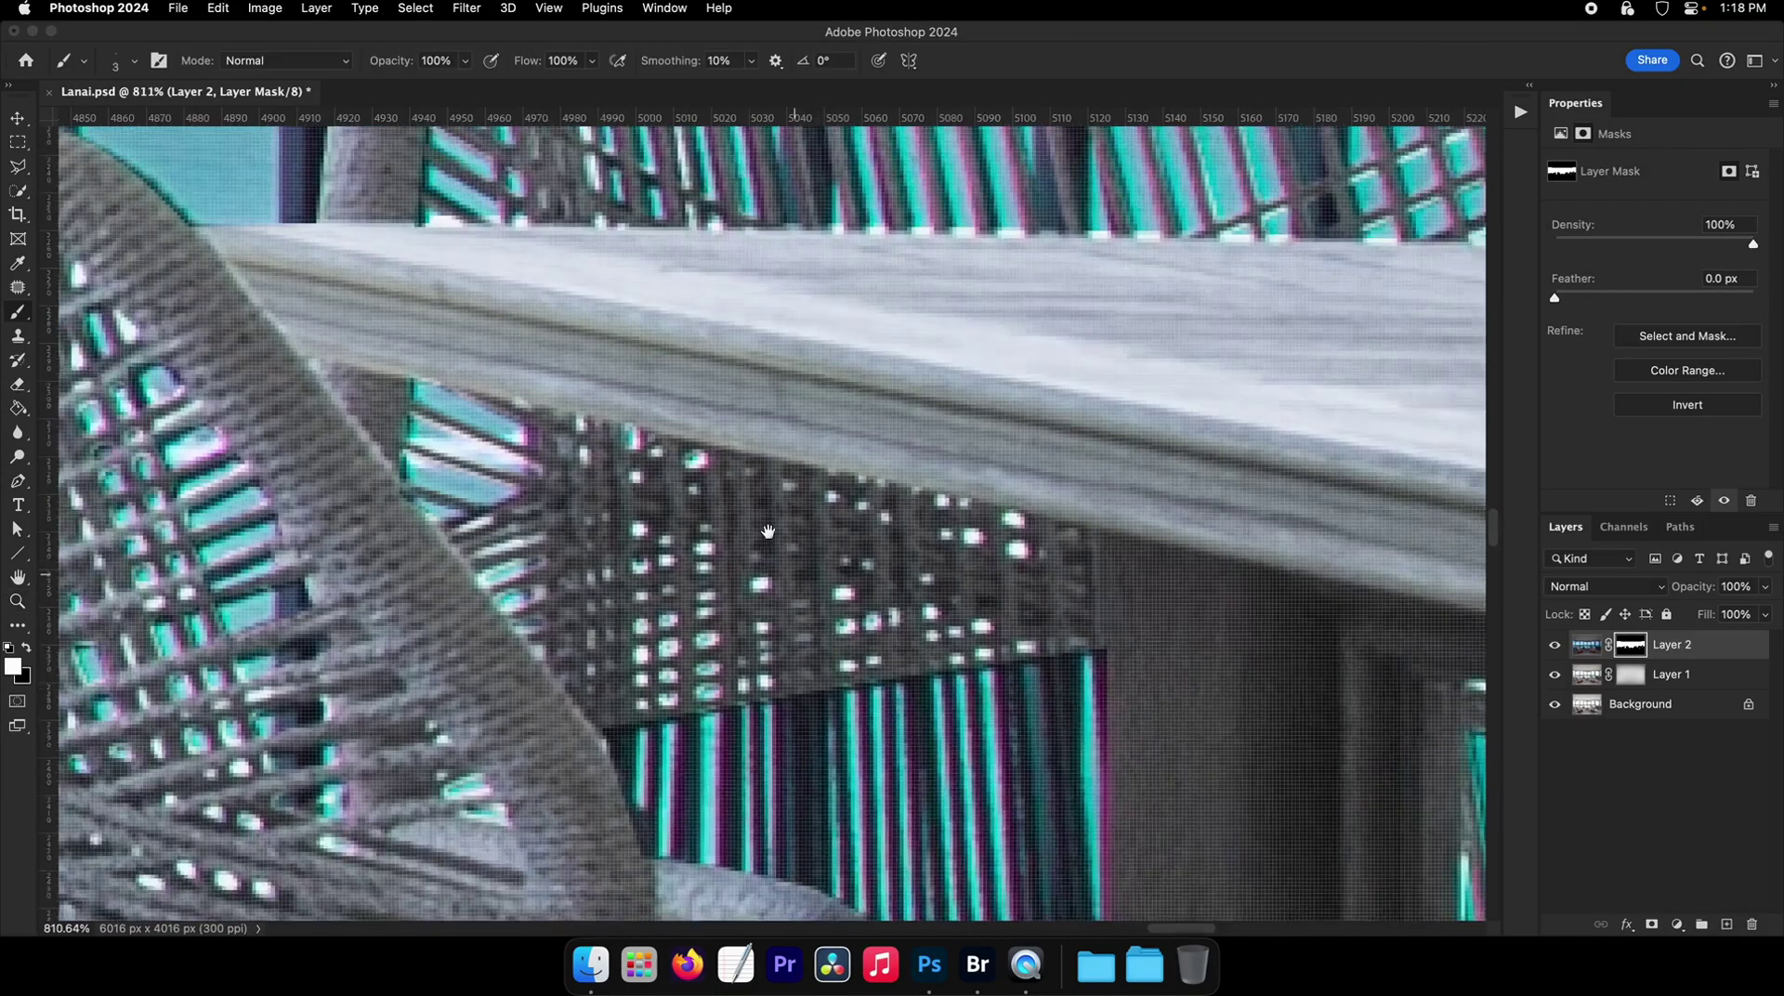
scroll(847, 548, down, 5)
scroll(847, 549, right, 4)
scroll(859, 454, up, 1)
key(x)
scroll(858, 453, down, 8)
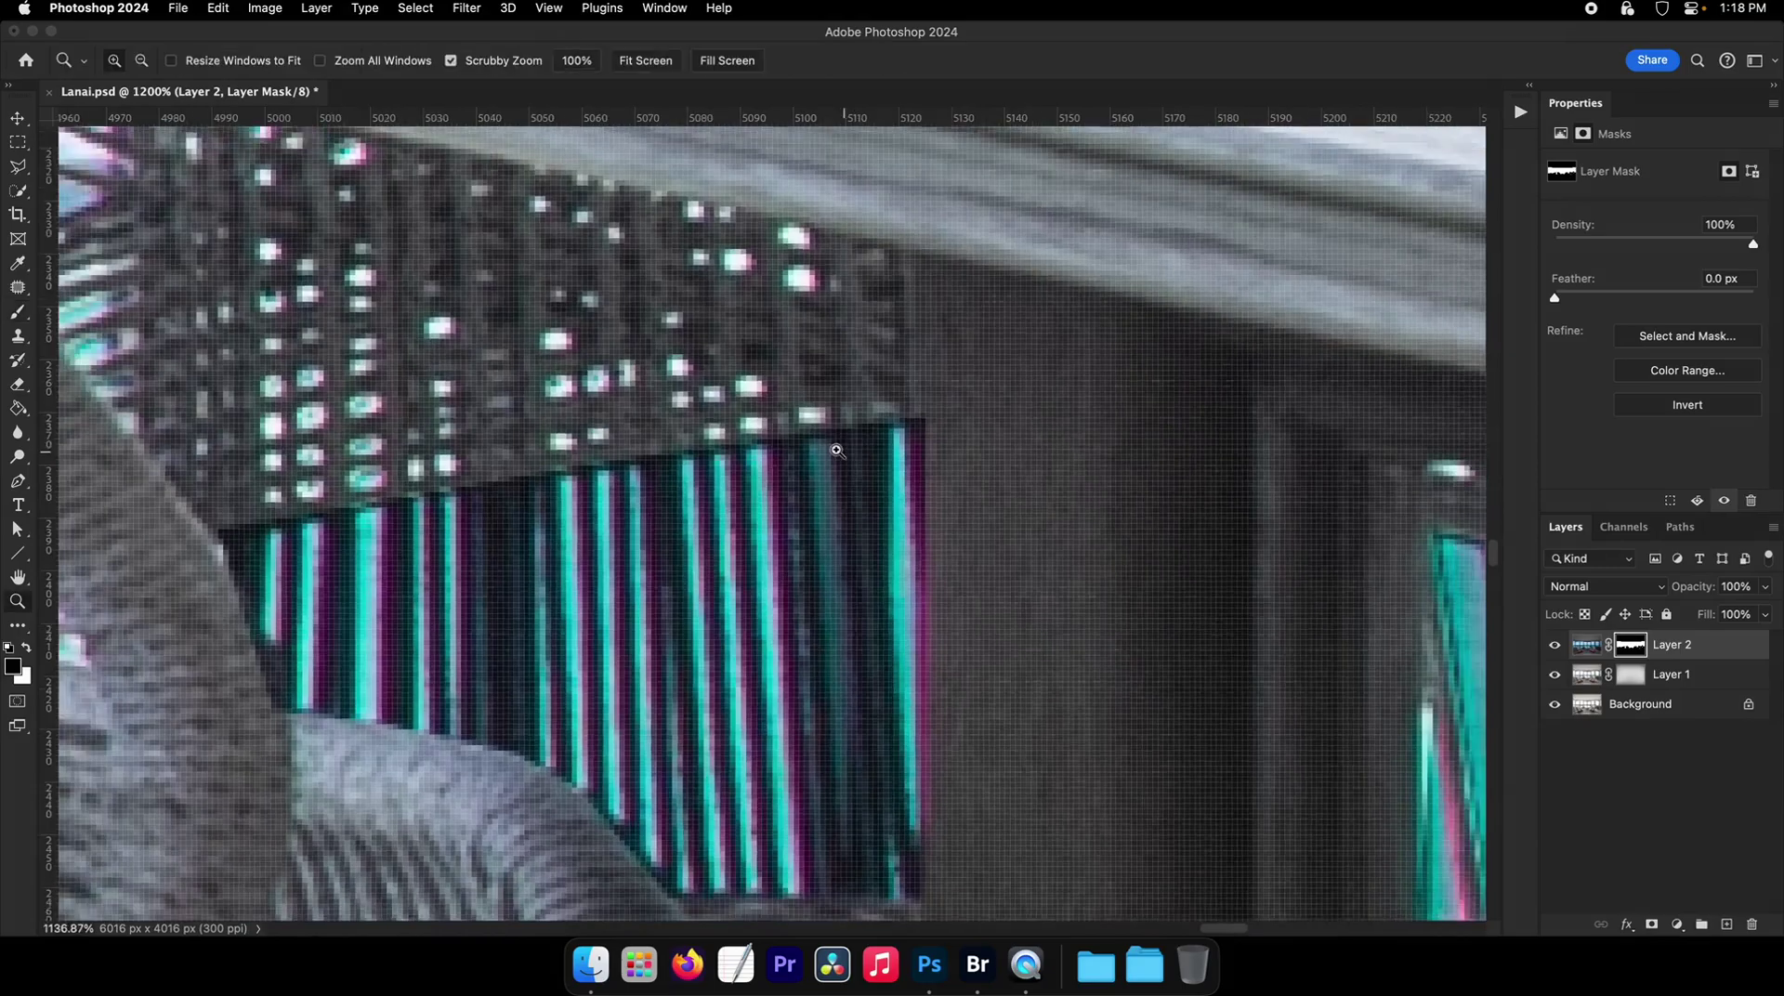
scroll(650, 446, left, 3)
scroll(479, 444, up, 8)
drag(478, 444, 471, 555)
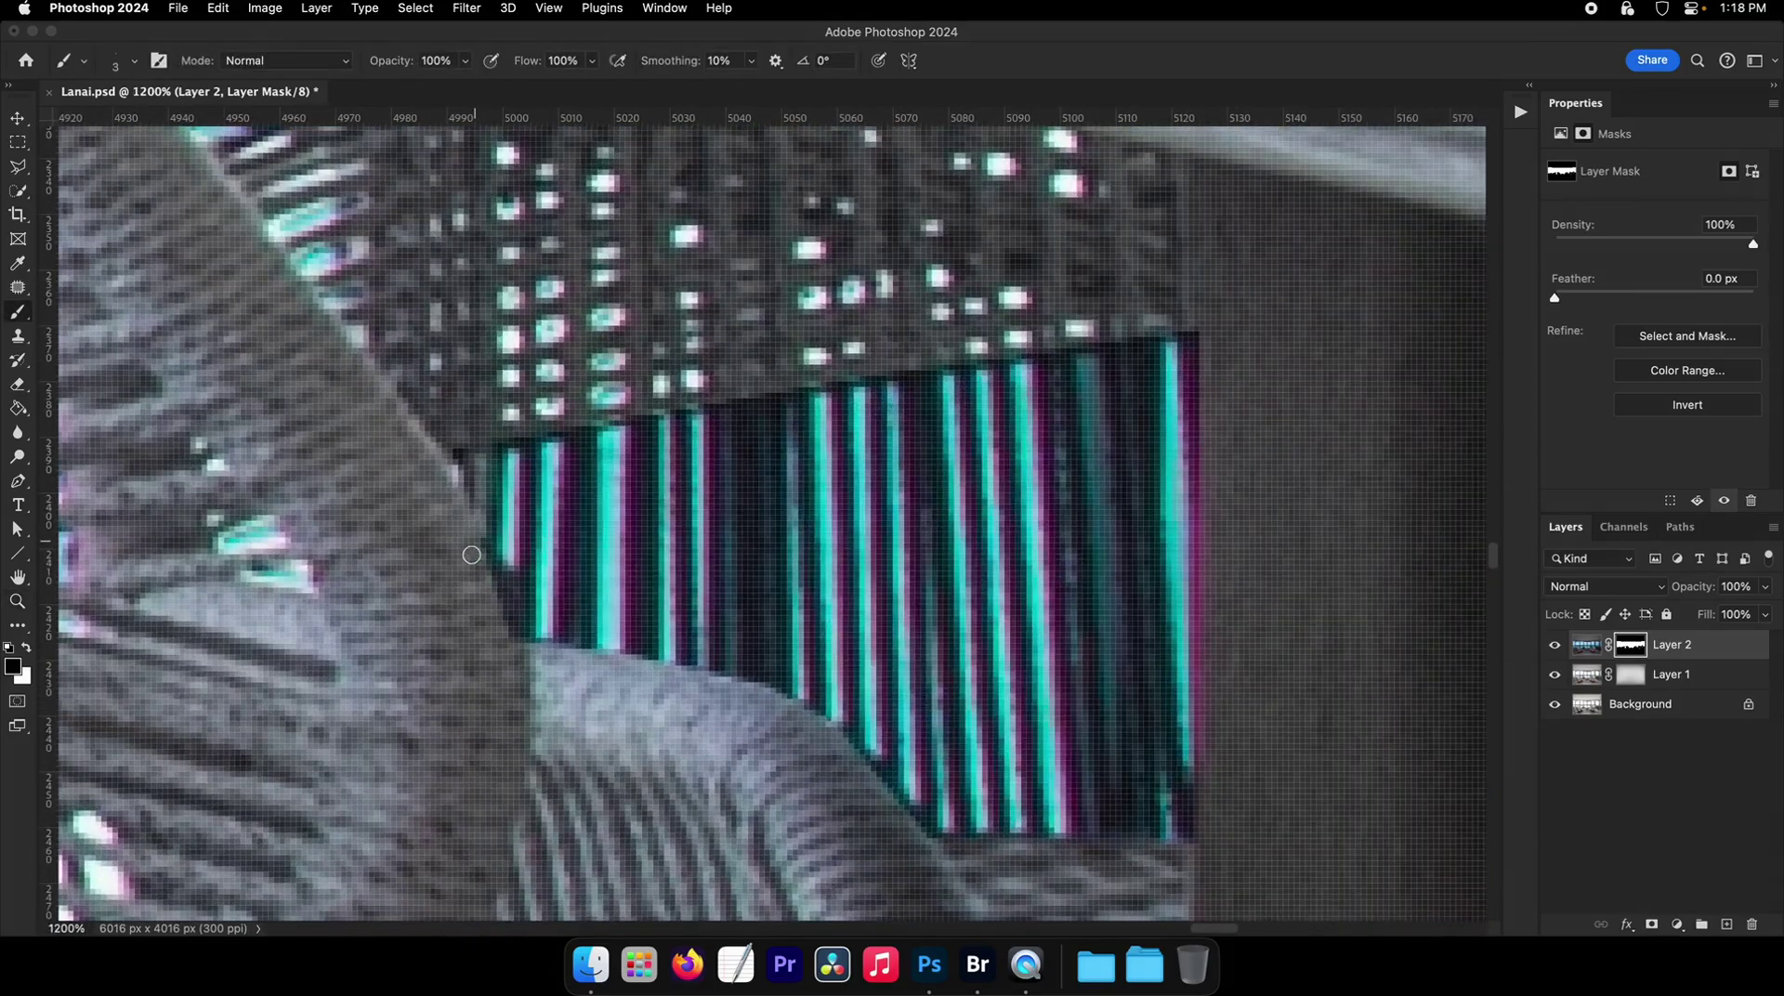
drag(525, 630, 495, 552)
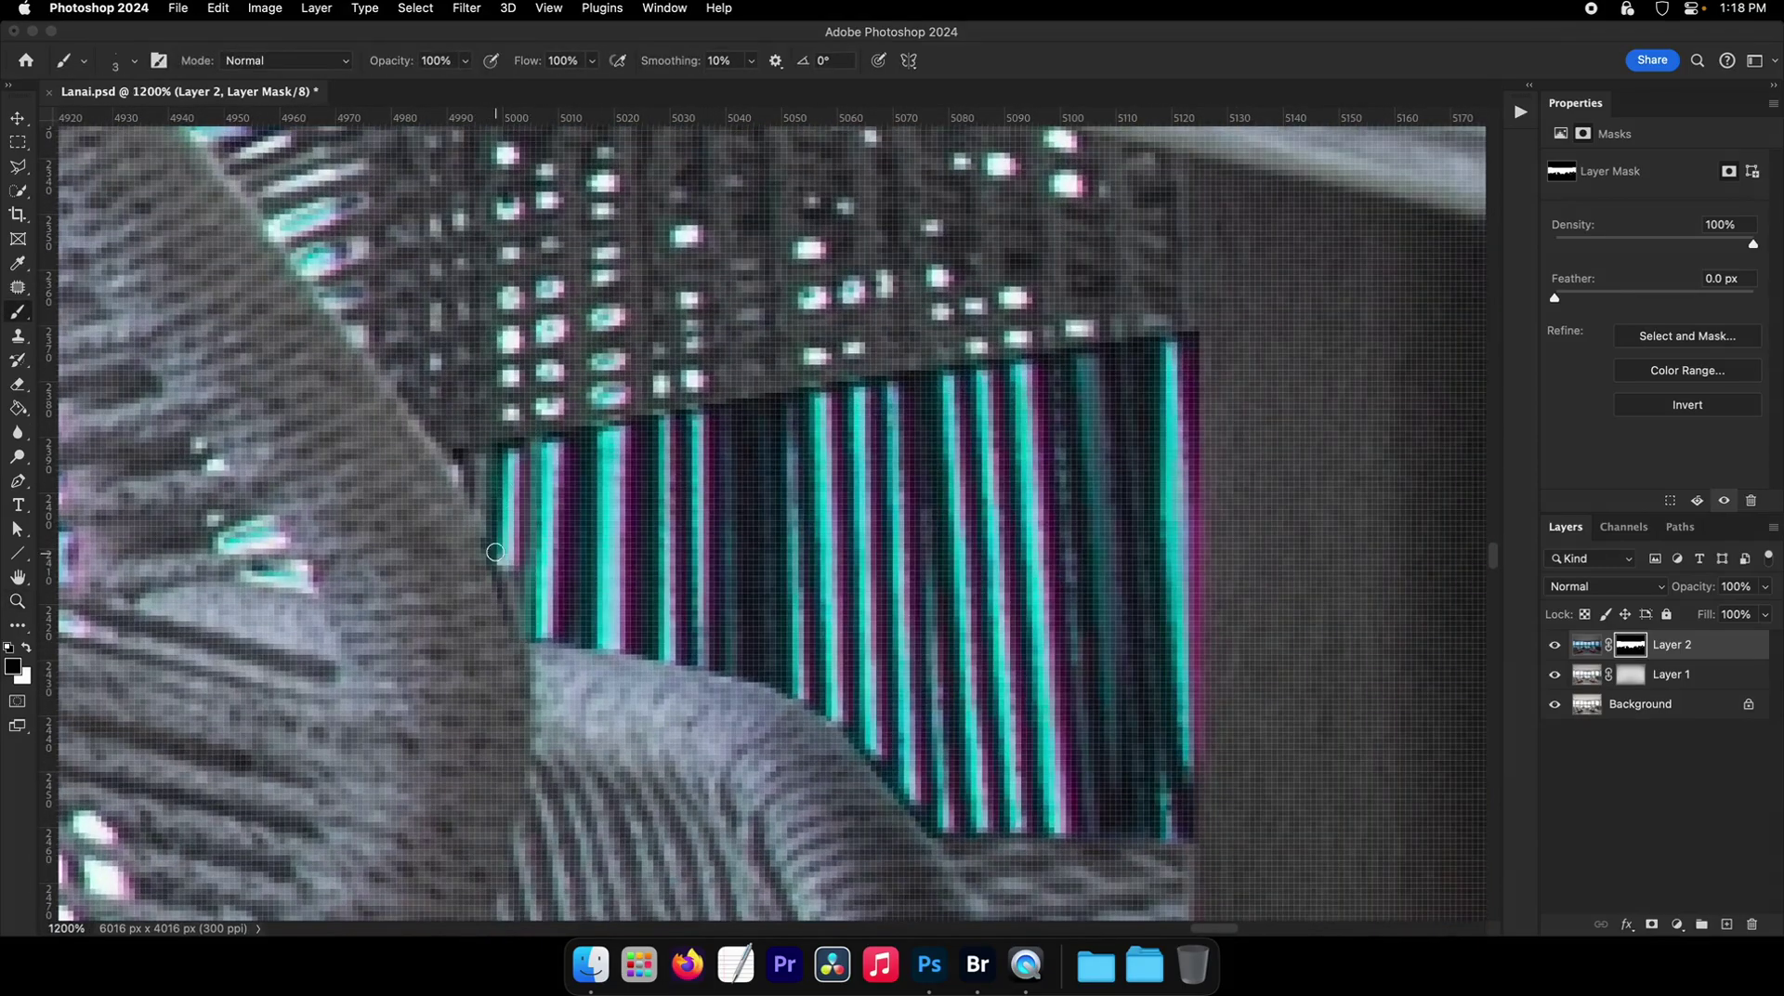
- With a 4 px brush, paint straight black strokes on the mask over the first dark cords nearest the chair frame
drag(586, 430, 589, 428)
click(585, 429)
shift+click(570, 651)
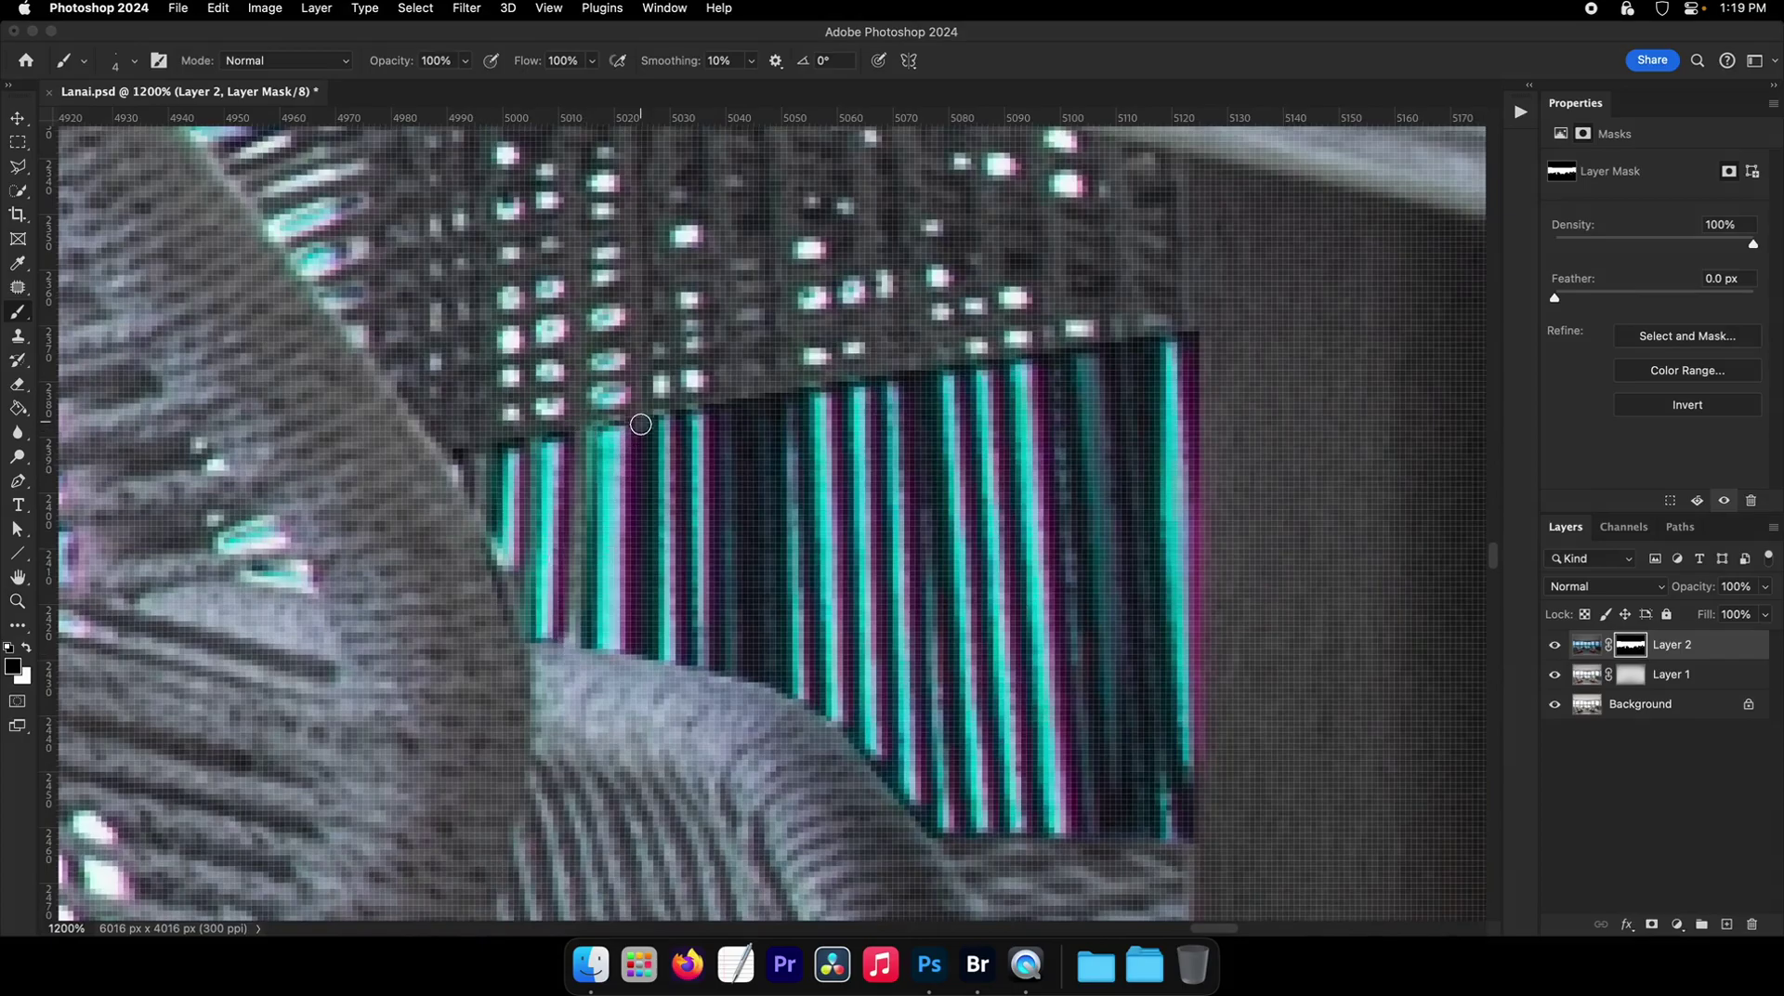
click(640, 424)
shift+click(639, 660)
drag(717, 644, 597, 632)
drag(746, 611, 721, 536)
- Paint black on the mask with the 4 px brush over the dark cords in the middle of the vertical strip section
mouse_move(636, 557)
mouse_down()
mouse_move(558, 546)
mouse_move(787, 503)
mouse_up()
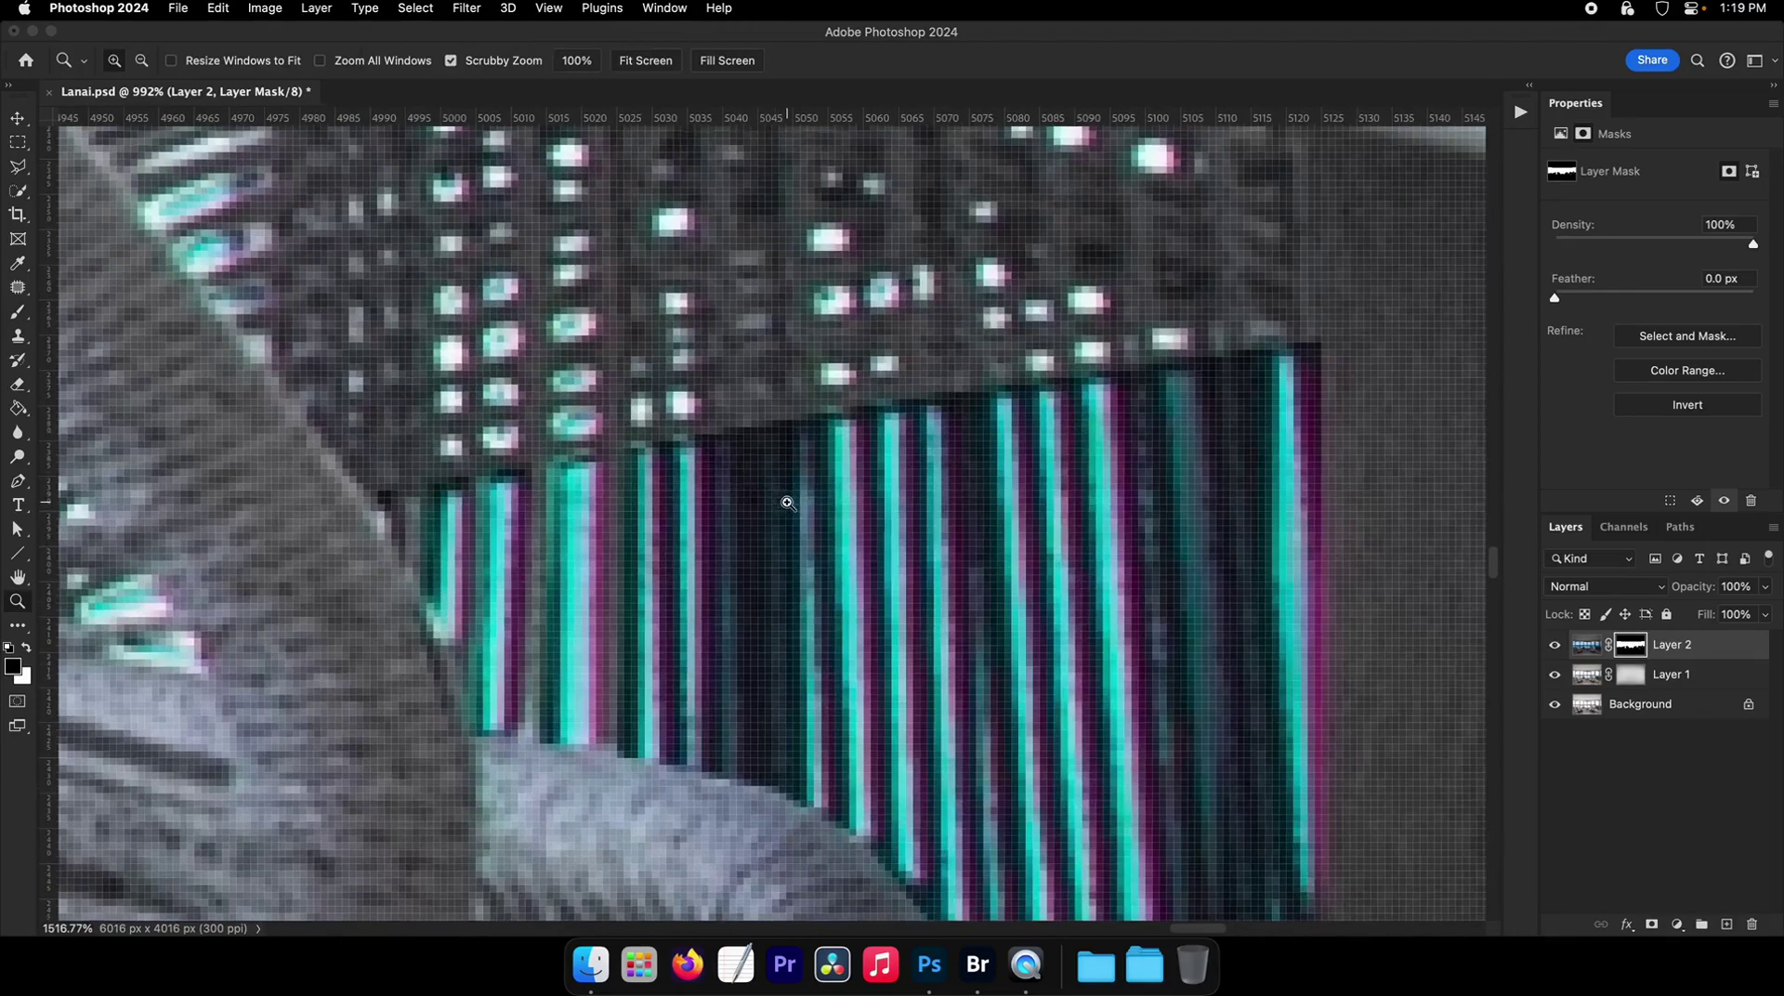
key(b)
drag(698, 793, 684, 771)
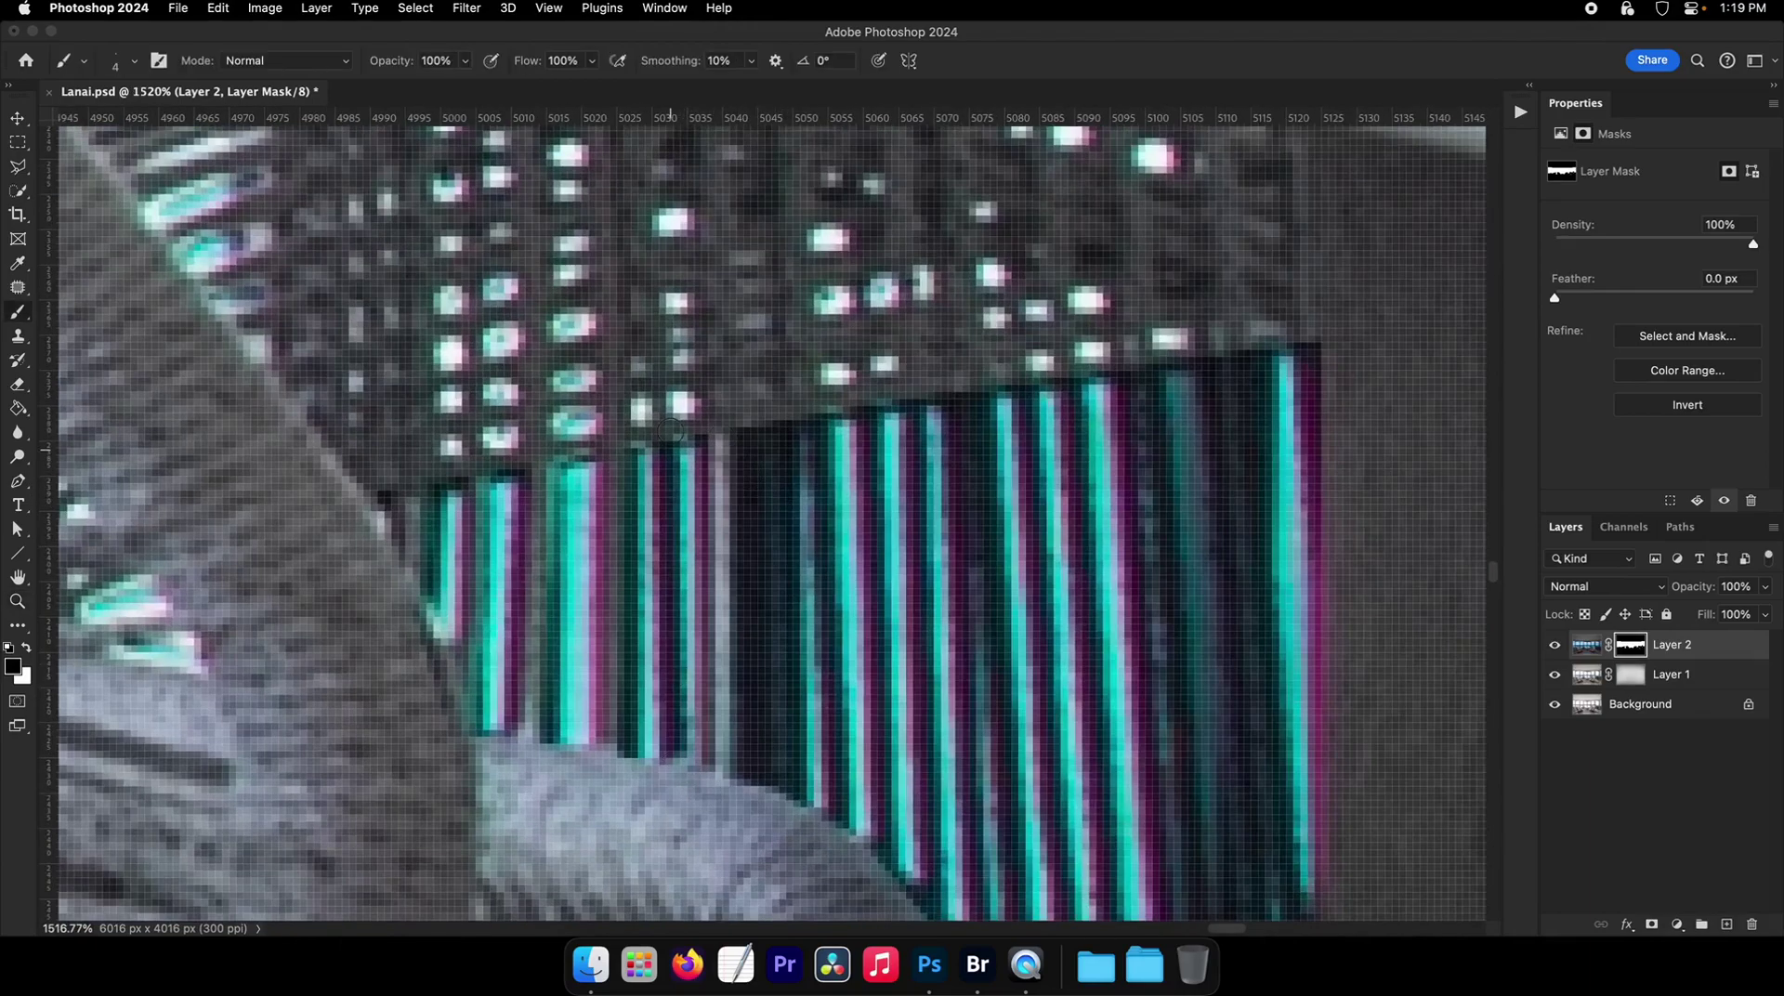
drag(761, 435, 759, 790)
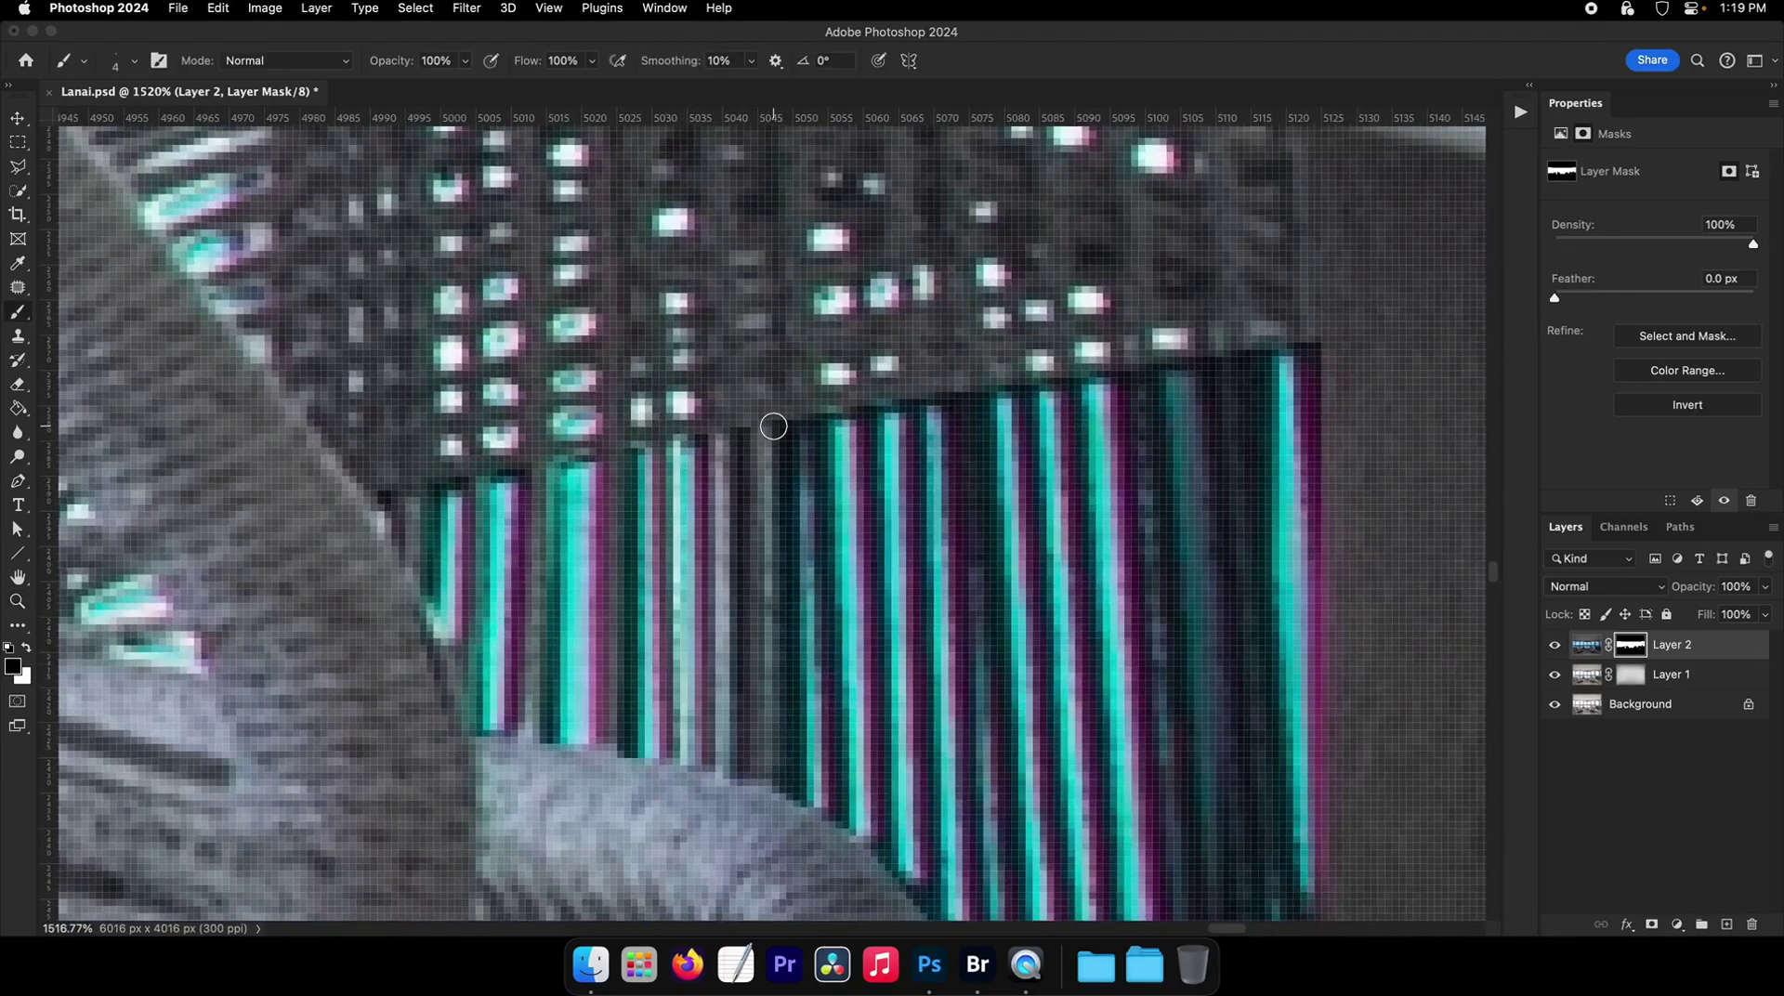
mouse_move(783, 429)
mouse_down()
mouse_move(786, 796)
mouse_move(831, 426)
mouse_up()
- With a 3 px brush, paint black on the mask over the thin slanted cords right of the middle section
key(bracketleft)
drag(880, 866, 881, 408)
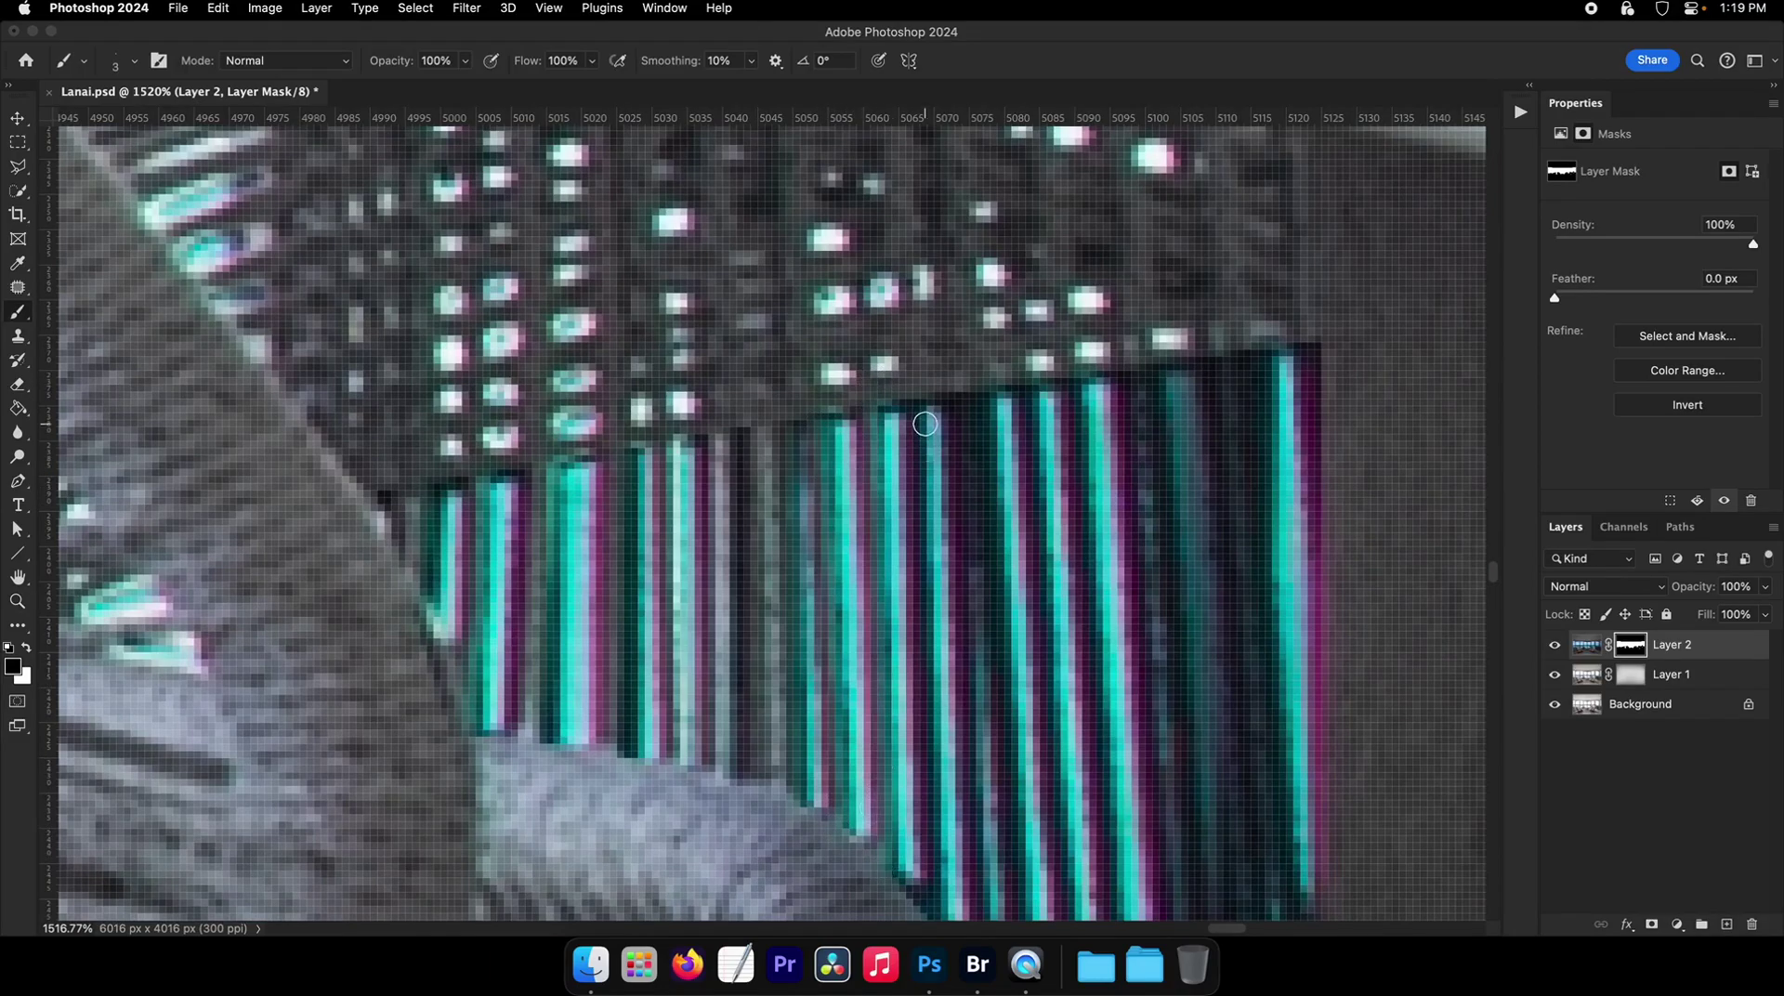
drag(921, 902, 928, 409)
scroll(956, 387, down, 4)
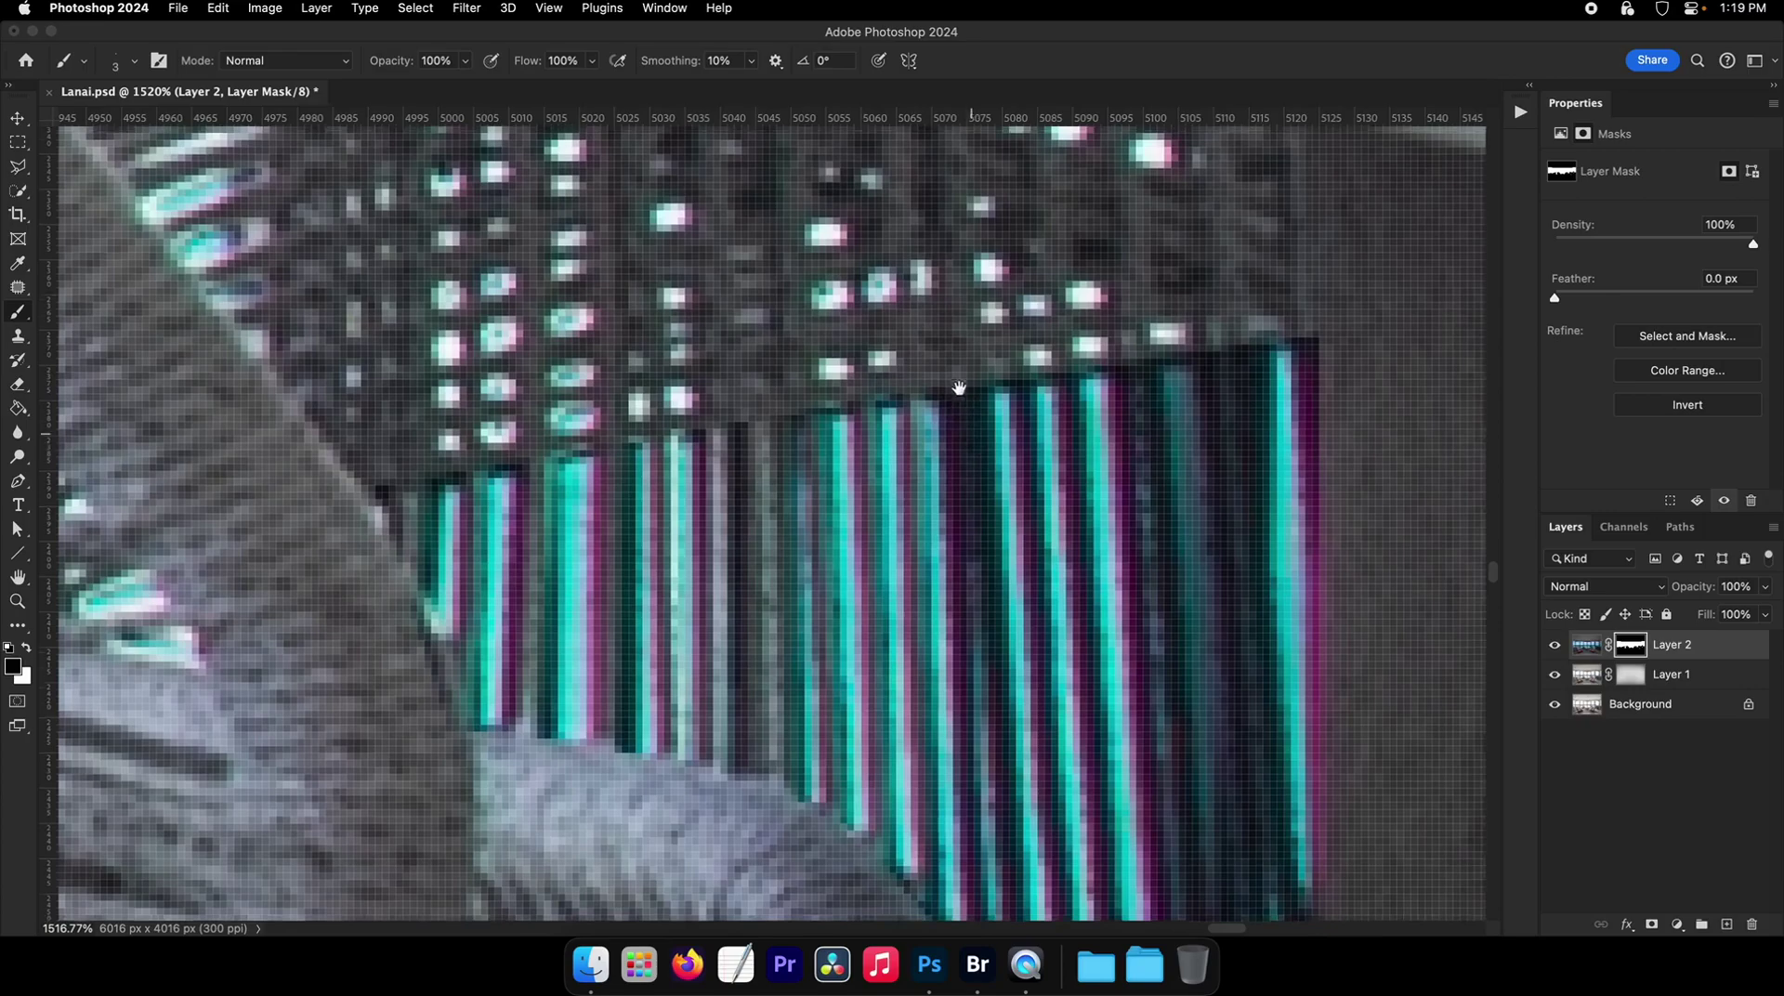
drag(915, 781, 925, 236)
shift+click(957, 763)
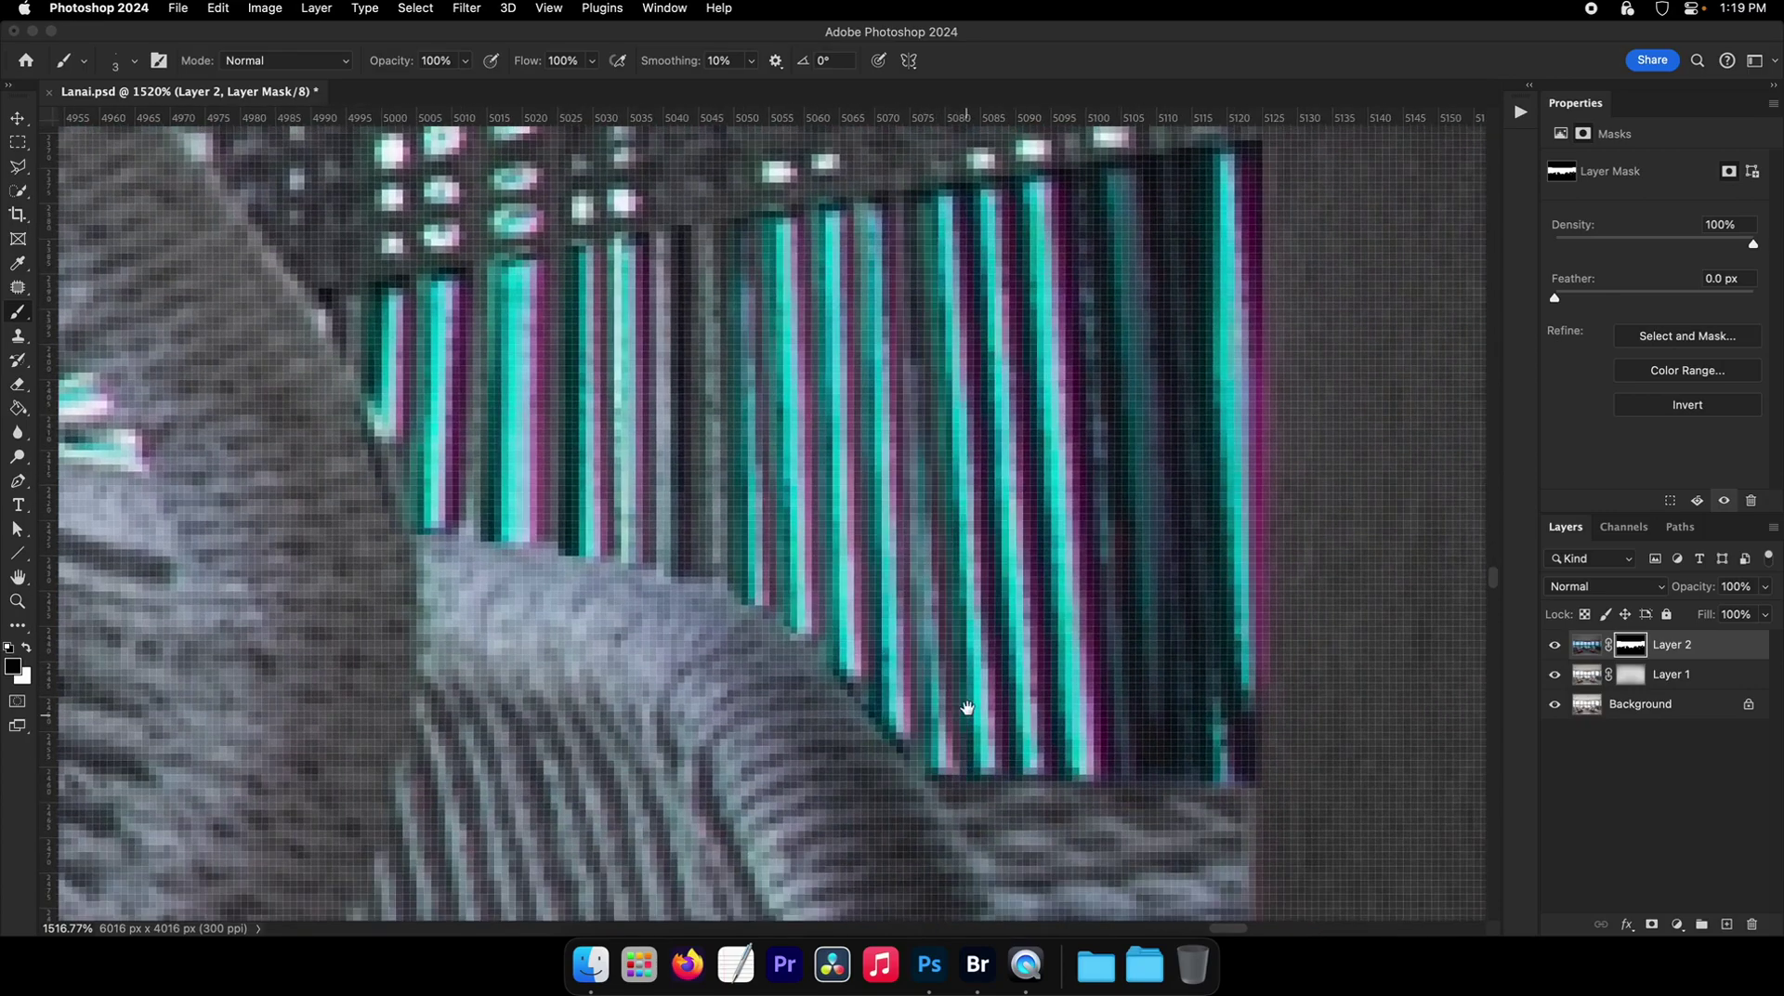
- Paint black on the mask over the remaining slanted cords up to the far edge beside the dark table leg
drag(967, 709, 879, 779)
drag(924, 843, 936, 276)
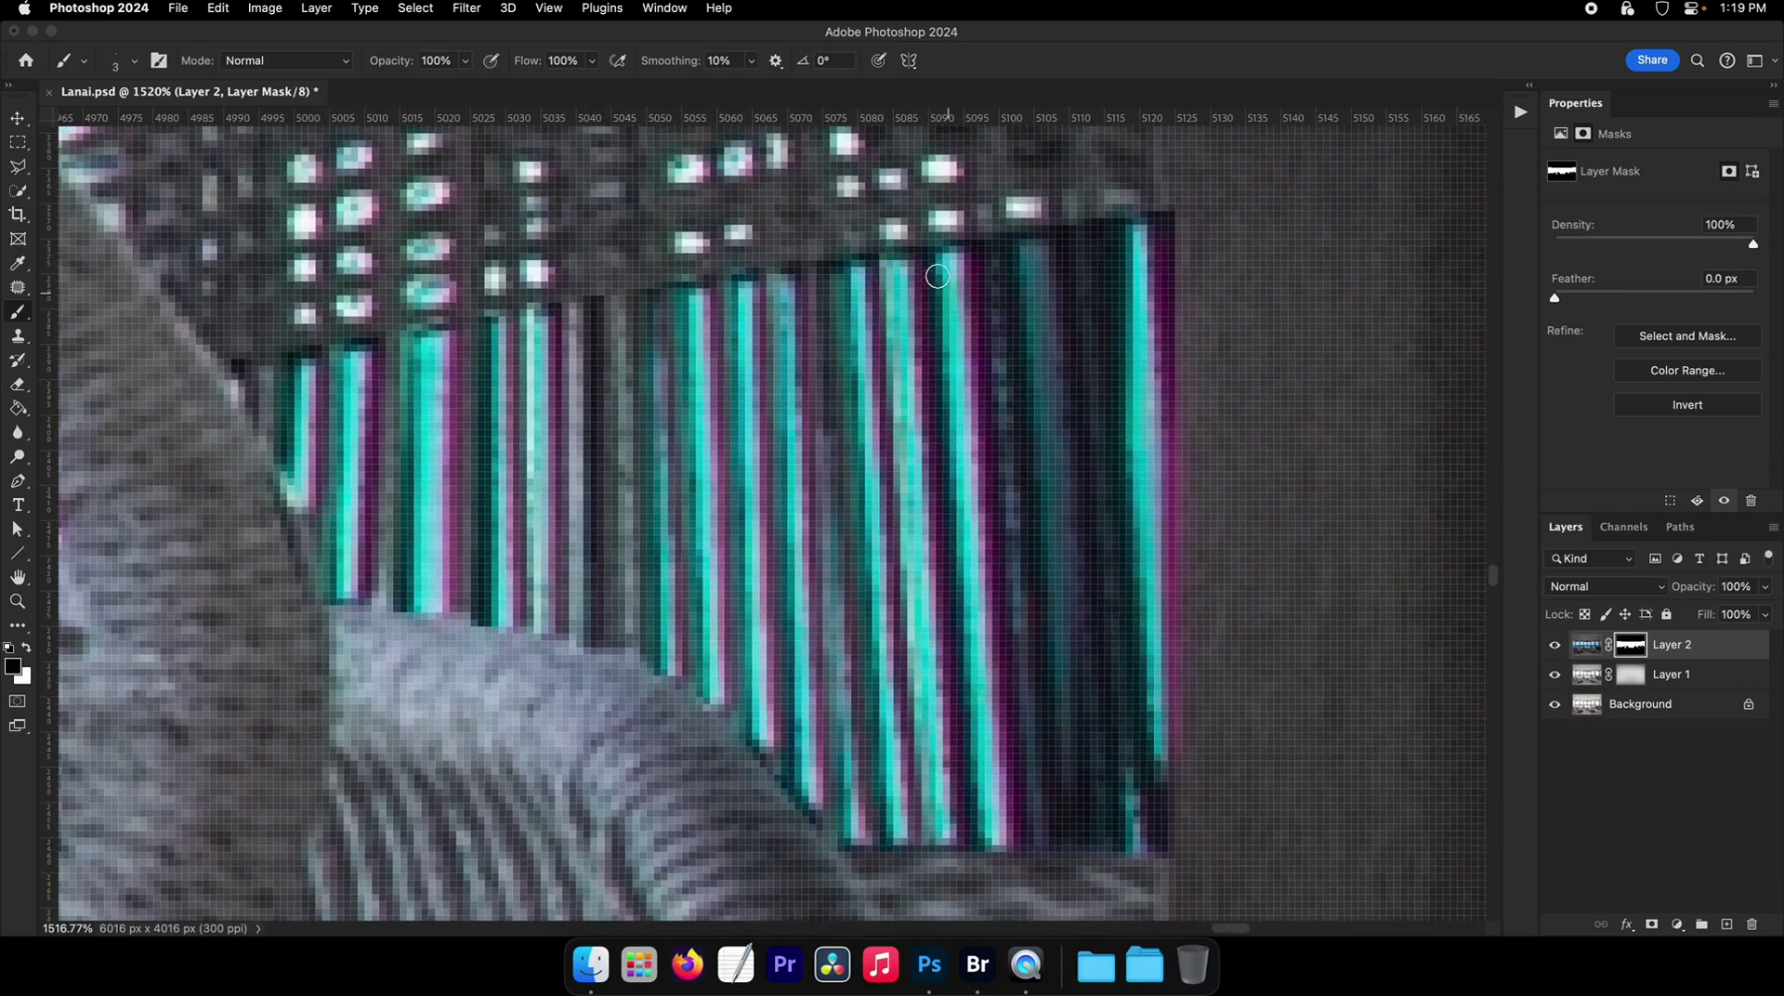
drag(966, 841, 990, 249)
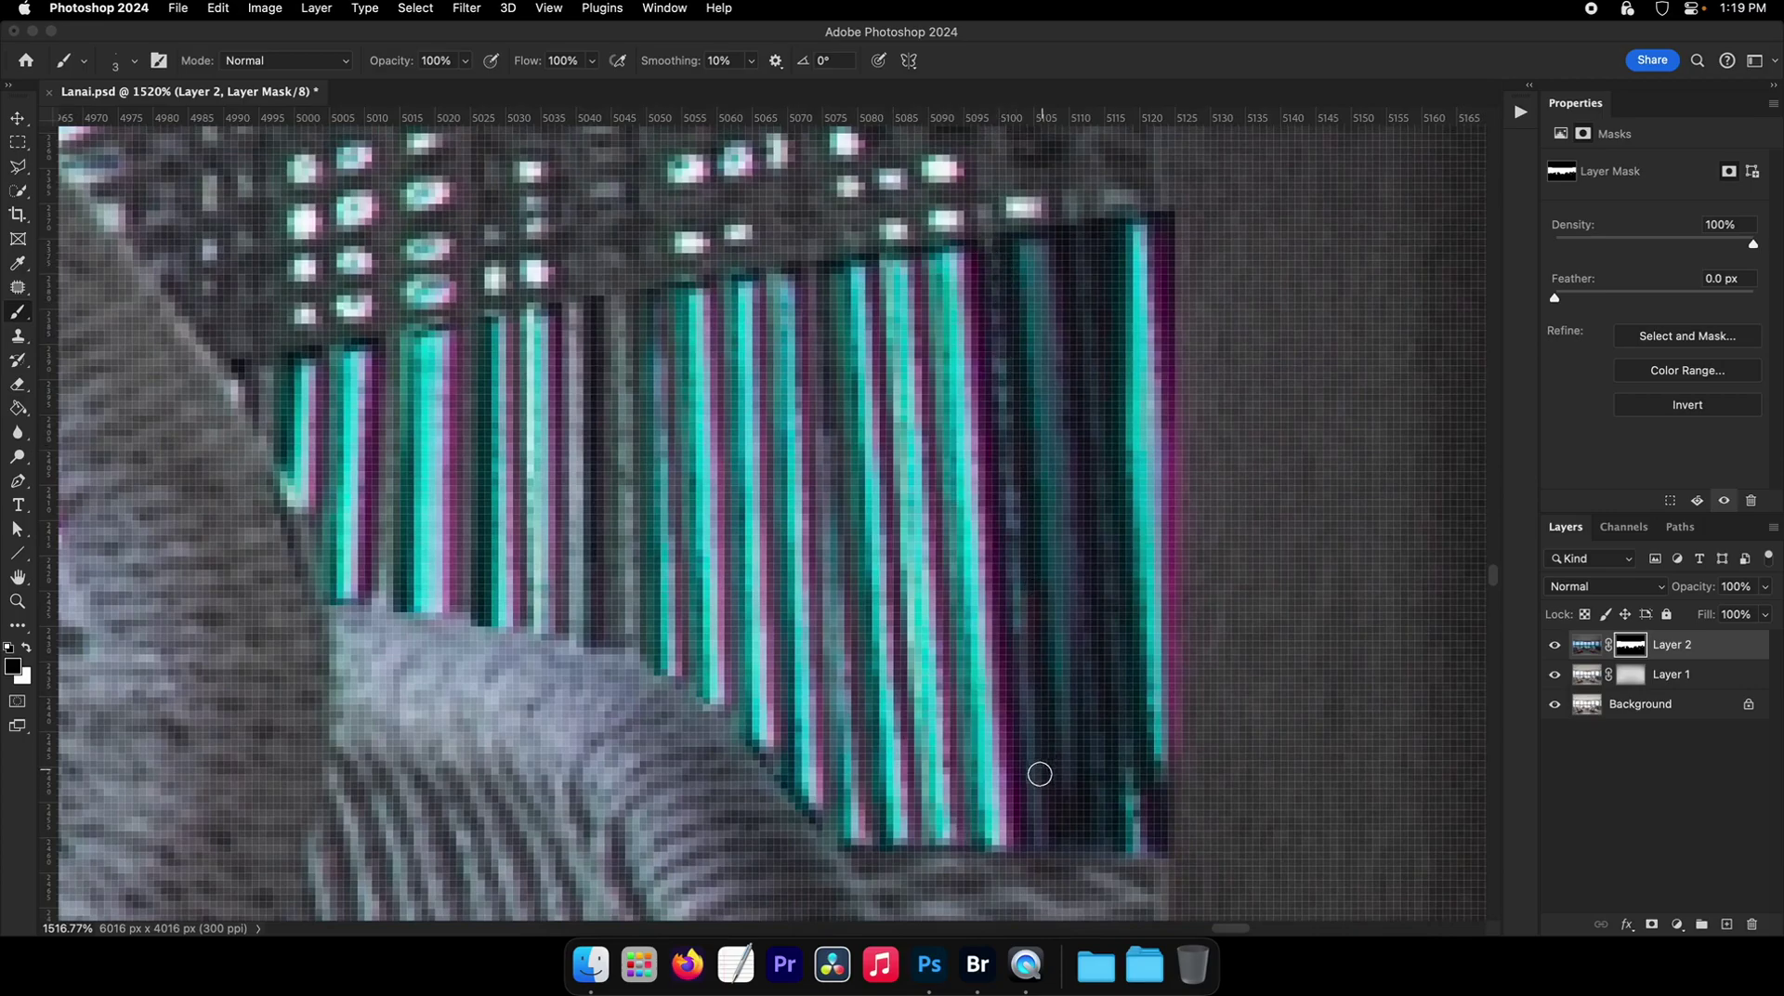
drag(1039, 773, 1021, 411)
drag(1062, 795, 1055, 319)
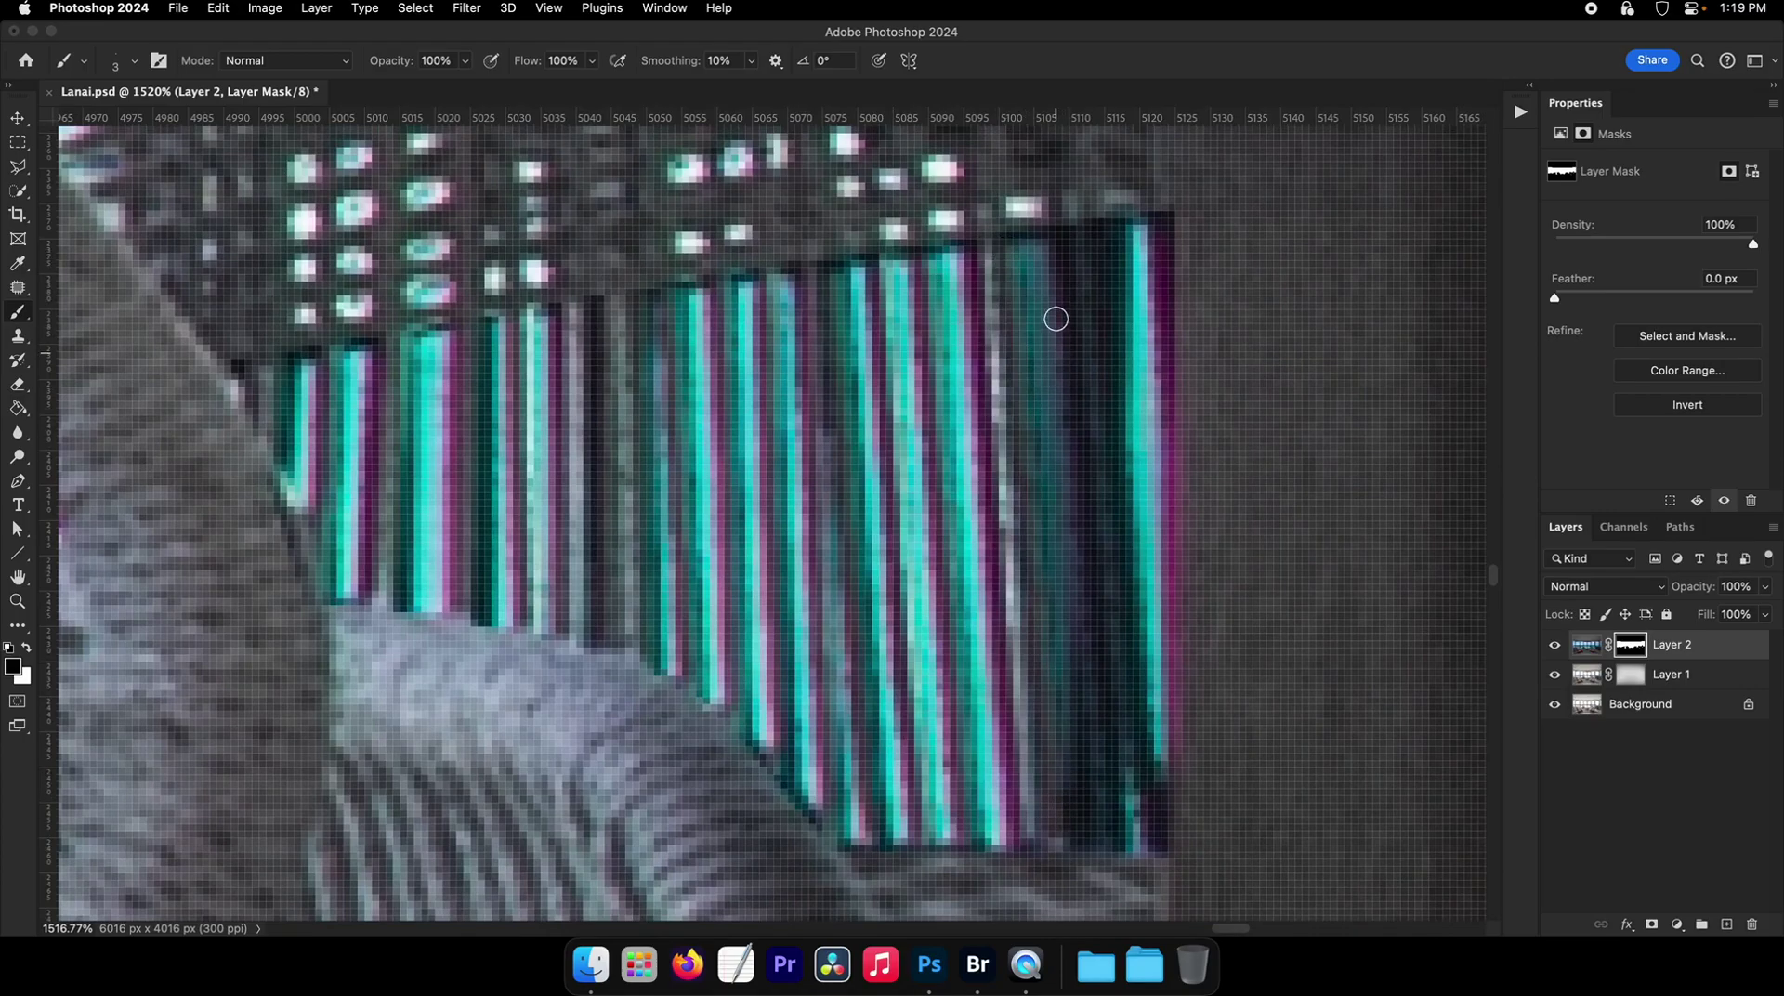
drag(1097, 834, 1078, 223)
drag(1126, 691, 1154, 817)
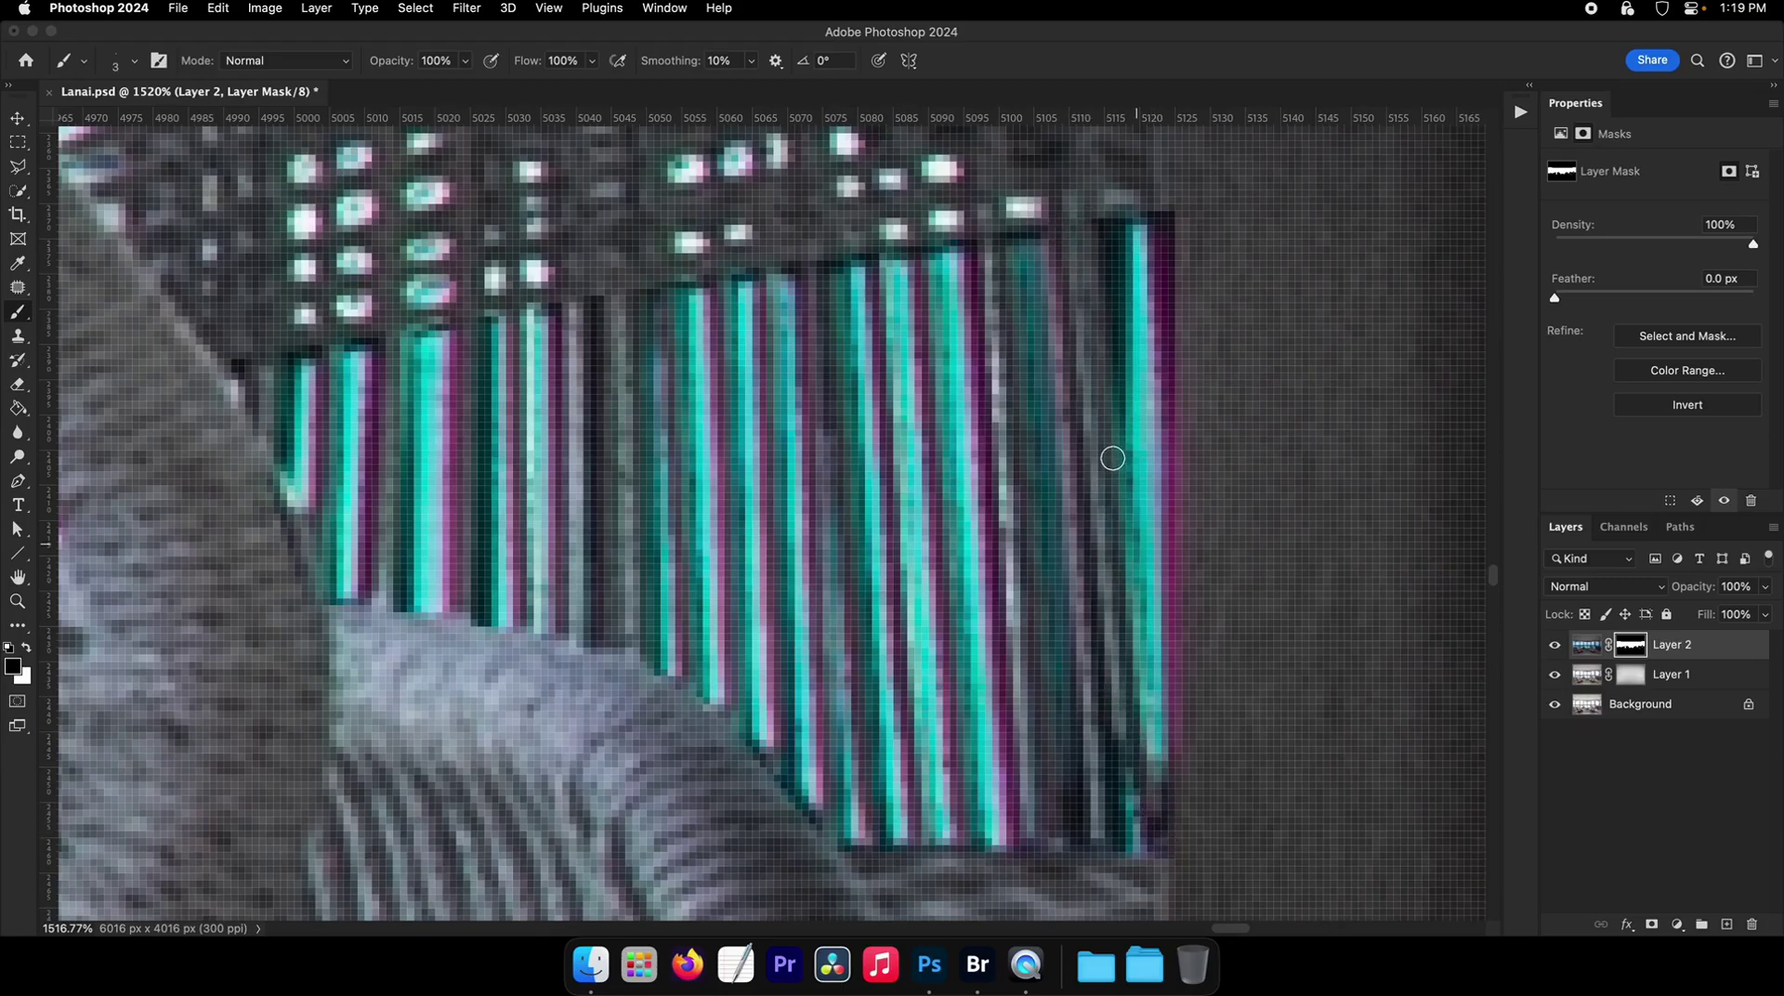
drag(1113, 408, 1103, 202)
- Paint white with a 3 px brush over the bright slits and spots in the small weave section right of the table leg
mouse_move(1110, 279)
mouse_down()
mouse_move(1027, 284)
mouse_move(971, 450)
mouse_move(1036, 444)
mouse_up()
drag(1036, 444, 756, 440)
drag(869, 479, 926, 470)
right_click(952, 491)
click(922, 471)
key(b)
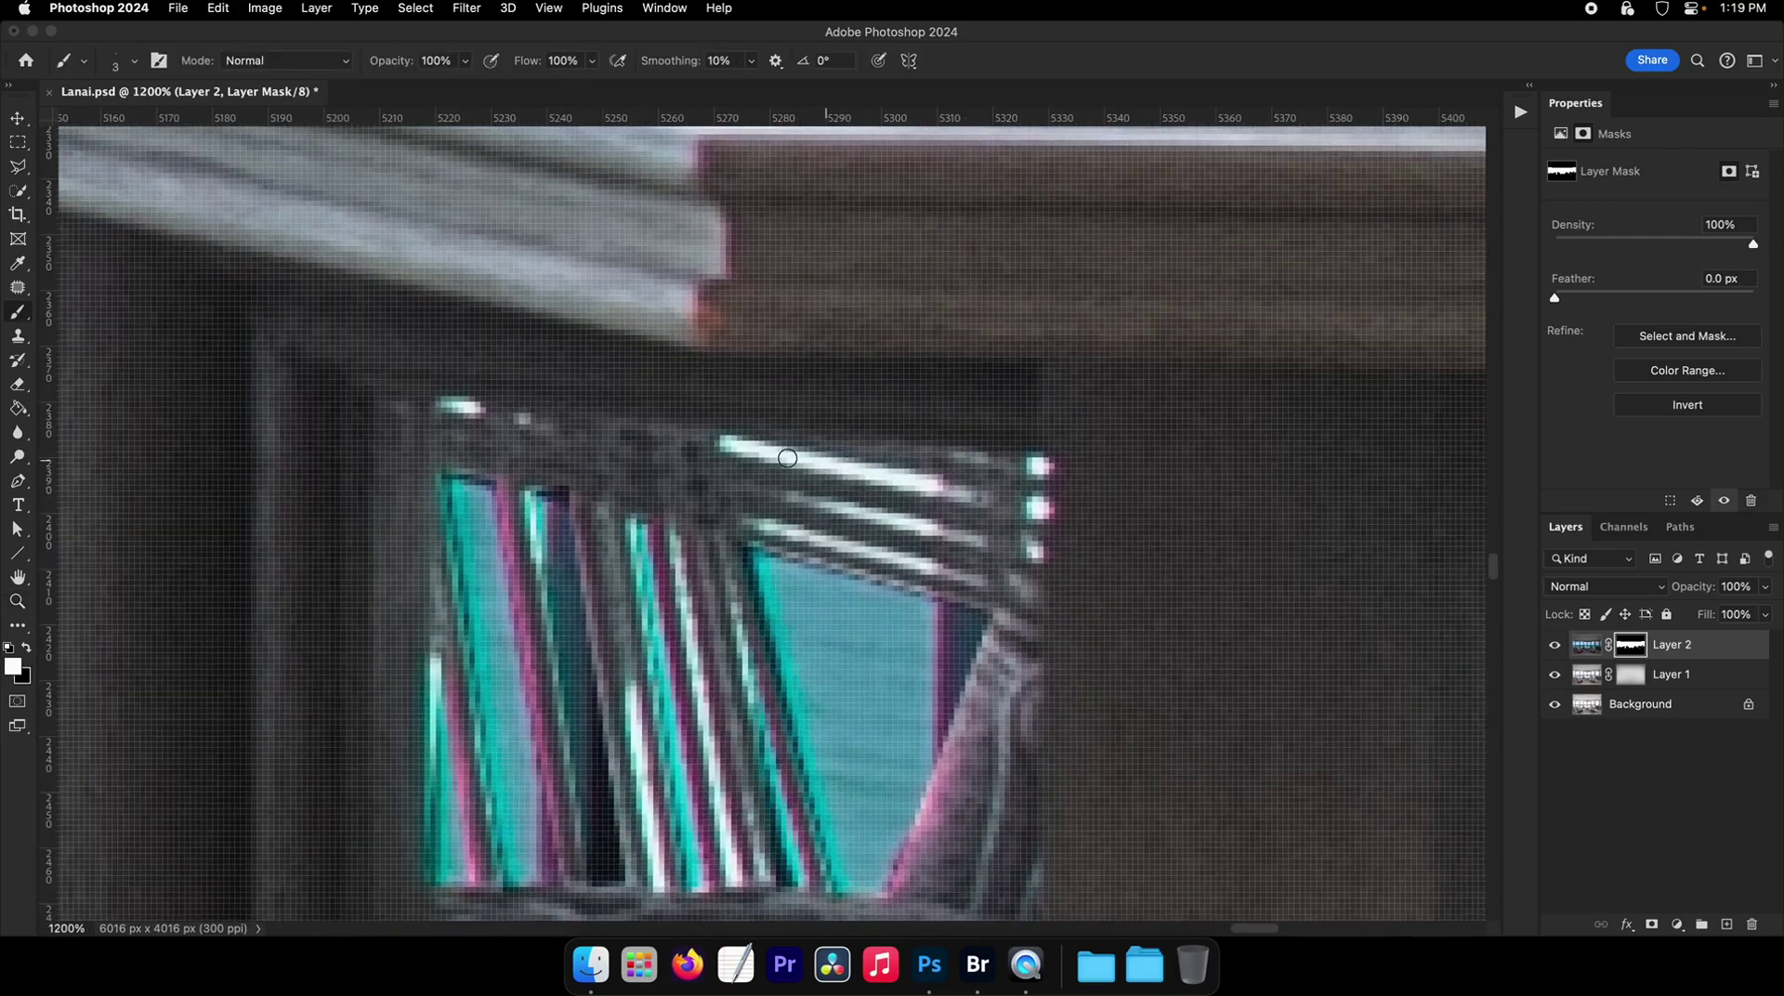
drag(732, 445, 966, 491)
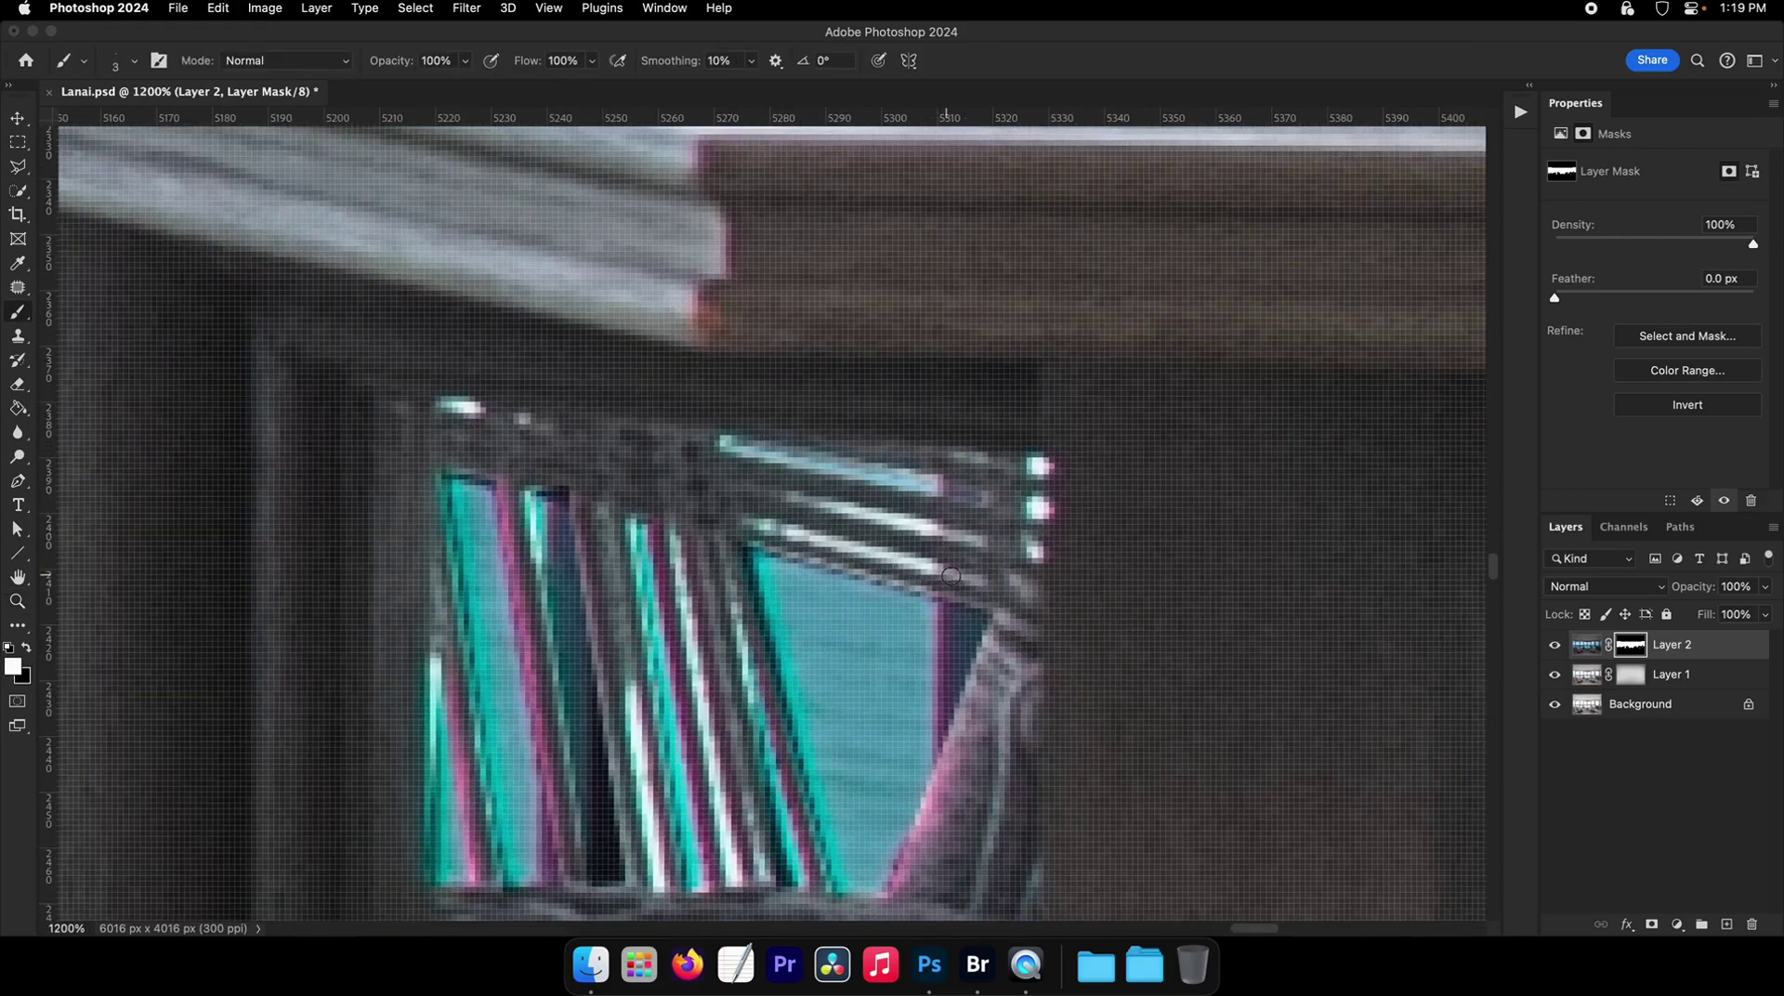
drag(775, 523, 951, 575)
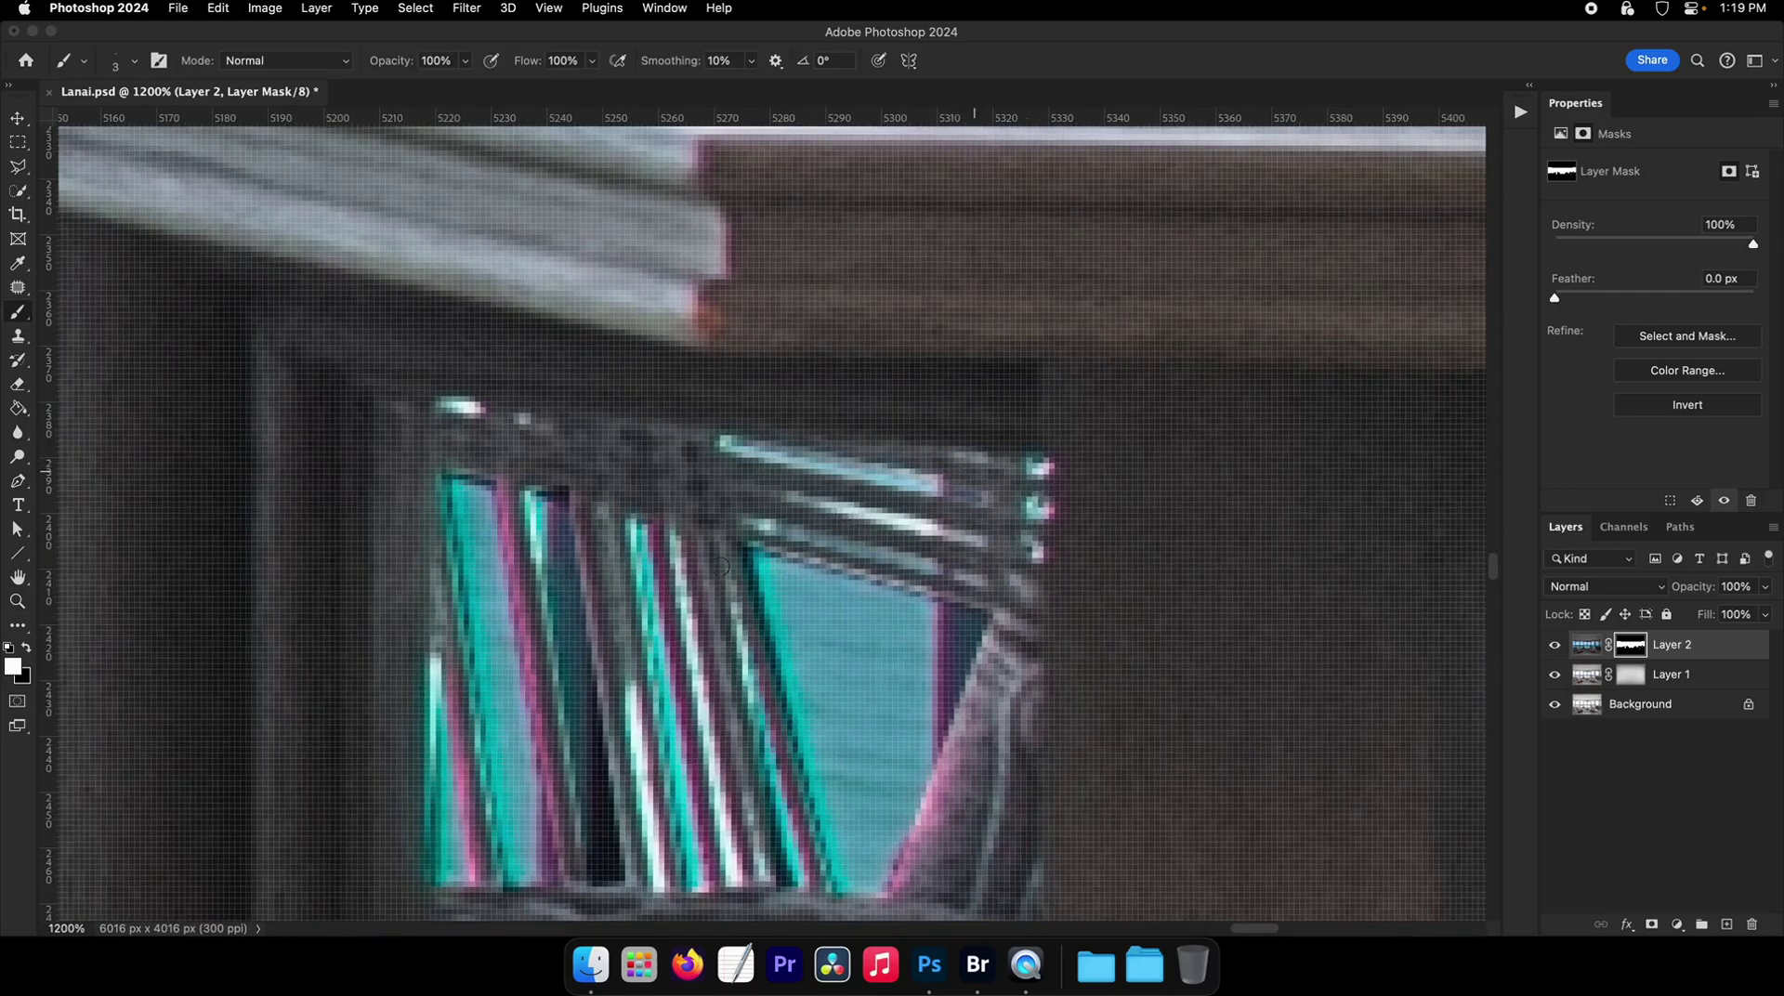
shift+click(658, 877)
drag(658, 874, 586, 869)
mouse_move(651, 869)
mouse_down()
mouse_move(646, 771)
mouse_move(228, 704)
mouse_move(657, 605)
mouse_move(674, 568)
mouse_up()
- Paint white on the mask over the bright weave openings of the rightmost dining chair, and save the document
drag(976, 520, 706, 541)
drag(837, 531, 876, 531)
drag(786, 594, 888, 594)
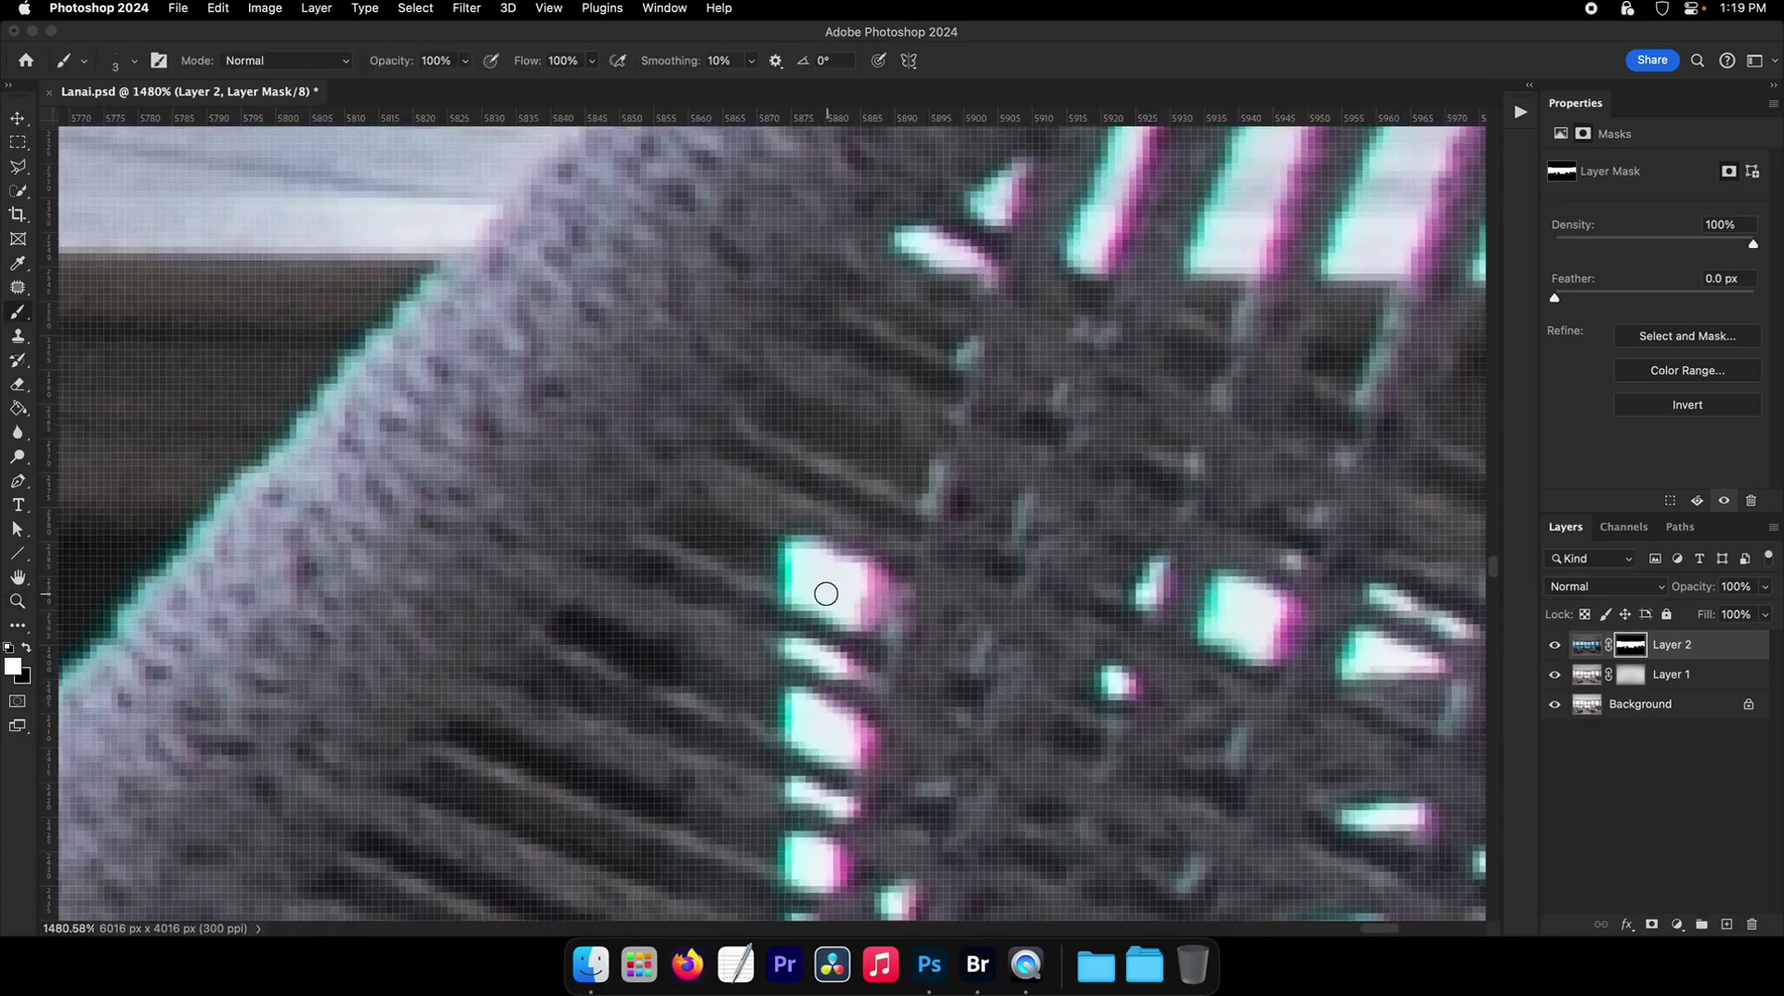
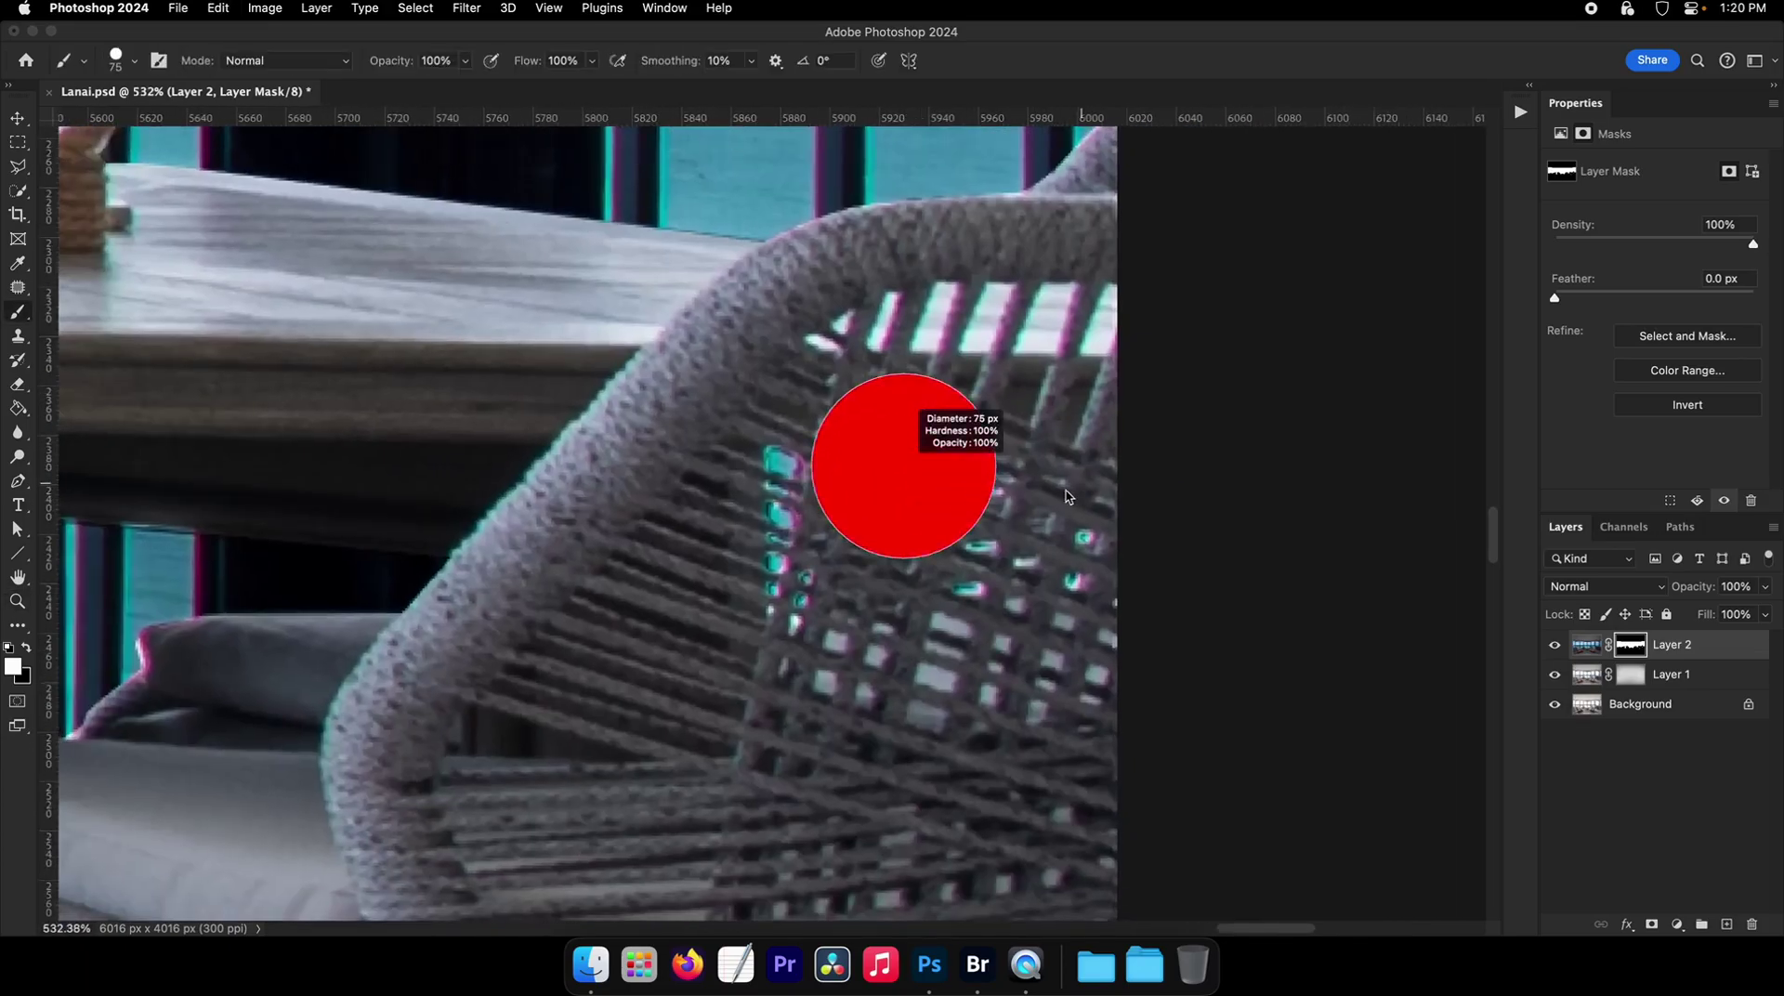
right_click(955, 501)
double_click(1044, 759)
key(super+s)
- Outline the narrow white slit in the wooden armchair's back with the Polygonal Lasso, fill it white on the mask, and deselect
drag(794, 525, 975, 492)
drag(437, 506, 882, 501)
mouse_move(399, 504)
mouse_down()
mouse_move(858, 502)
mouse_move(453, 534)
mouse_up()
click(18, 167)
drag(614, 489, 761, 489)
mouse_move(744, 483)
mouse_down()
mouse_move(491, 422)
mouse_move(862, 561)
mouse_up()
drag(621, 400, 650, 395)
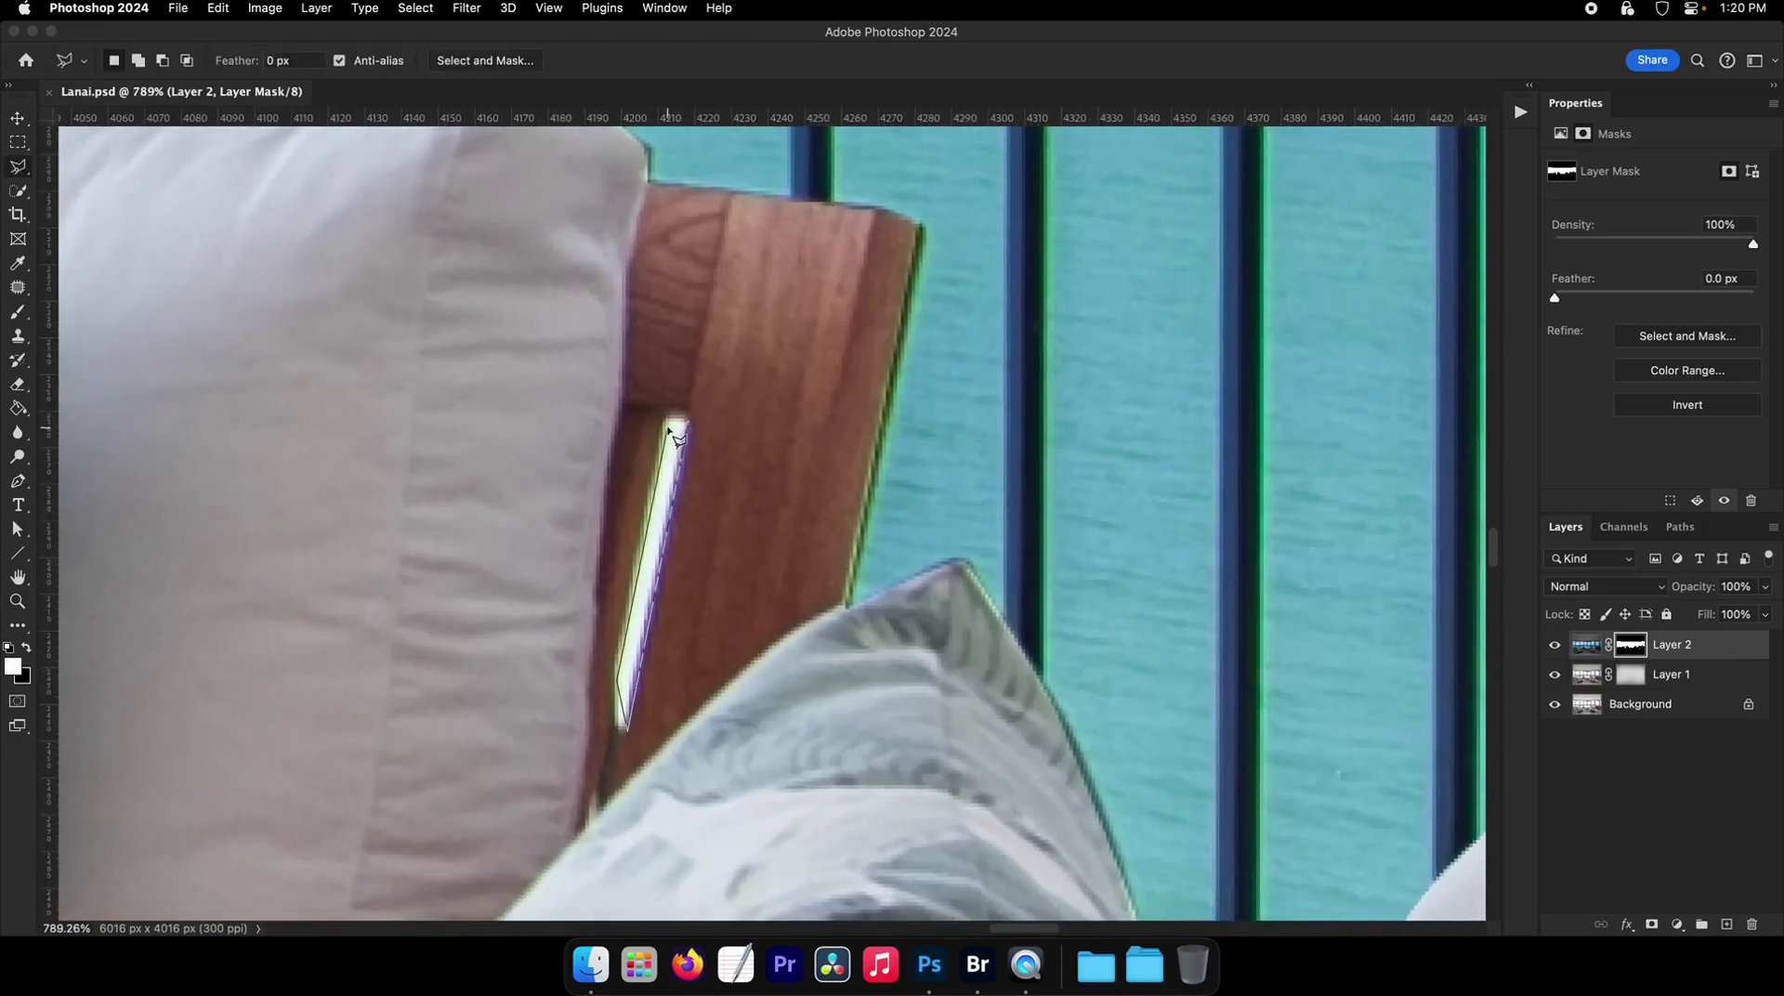
key(g)
click(670, 476)
key(super+d)
- Select the white triangular gap between the leftmost wooden armchair's frame and its cushion with the Polygonal Lasso
mouse_move(684, 490)
mouse_down()
mouse_move(567, 513)
mouse_move(962, 513)
mouse_up()
drag(325, 516, 882, 520)
drag(622, 525, 1338, 549)
drag(725, 518, 784, 518)
drag(1047, 548, 729, 512)
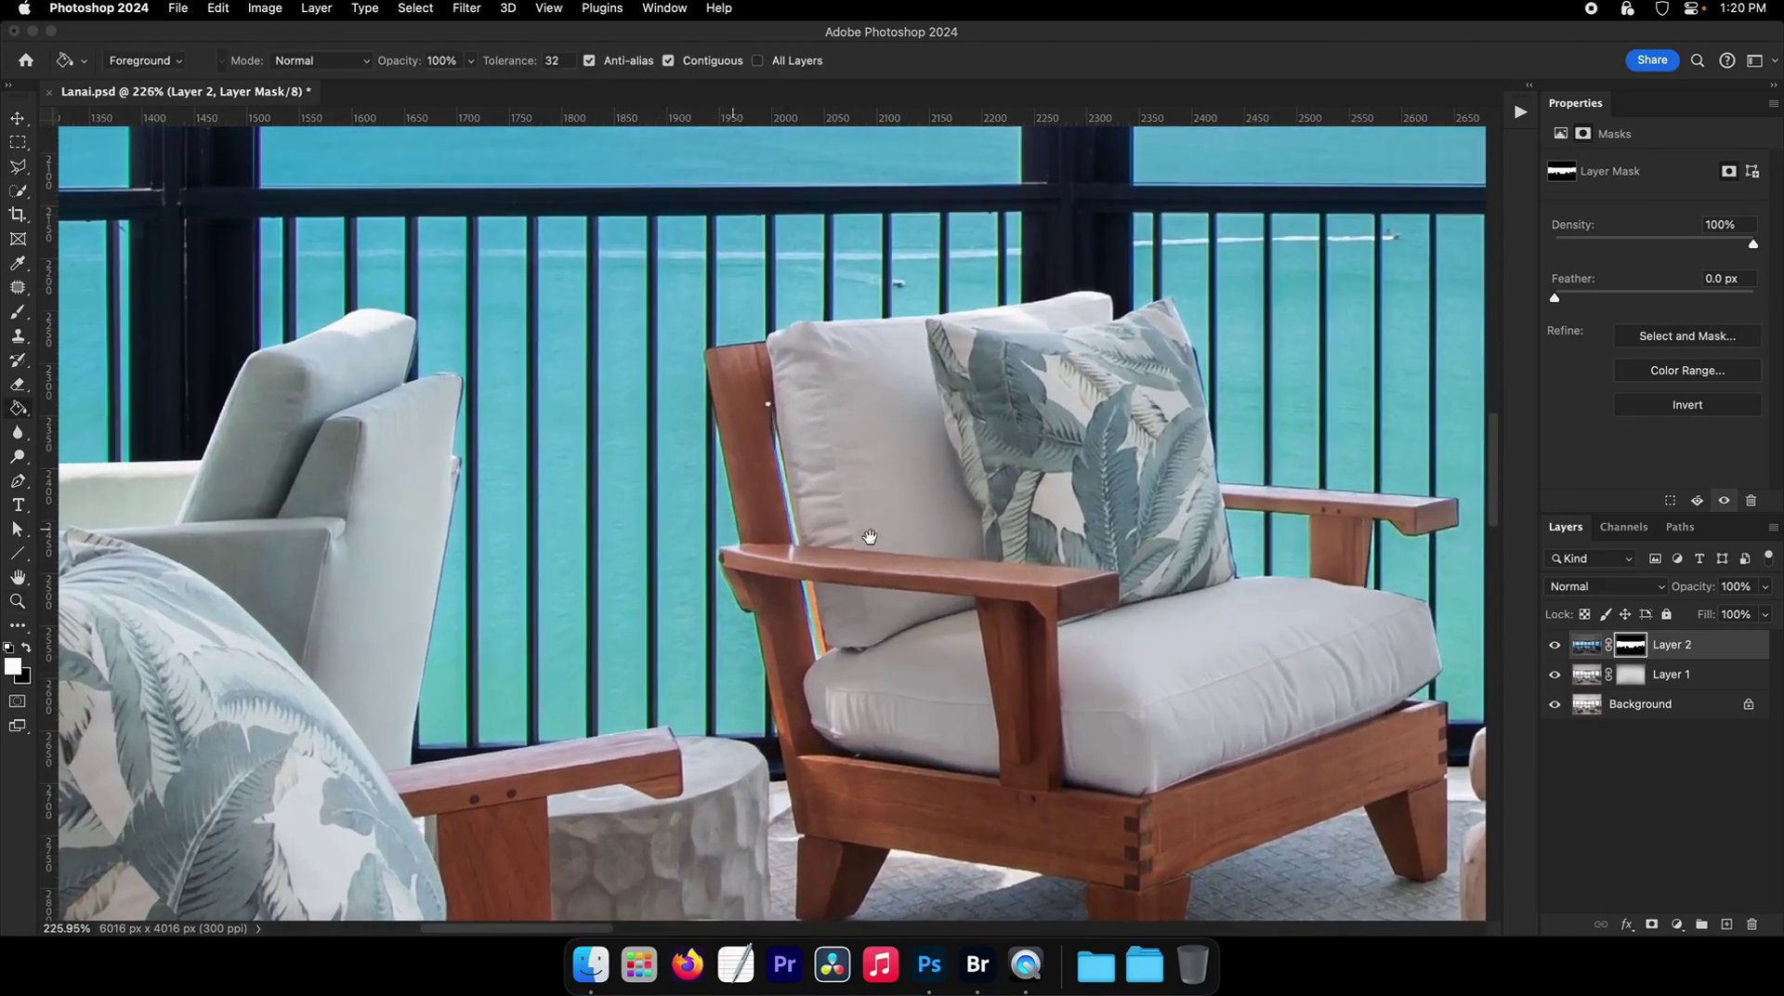
drag(872, 534, 1393, 558)
drag(720, 513, 675, 513)
mouse_move(392, 502)
mouse_down()
mouse_move(777, 504)
mouse_move(754, 504)
mouse_up()
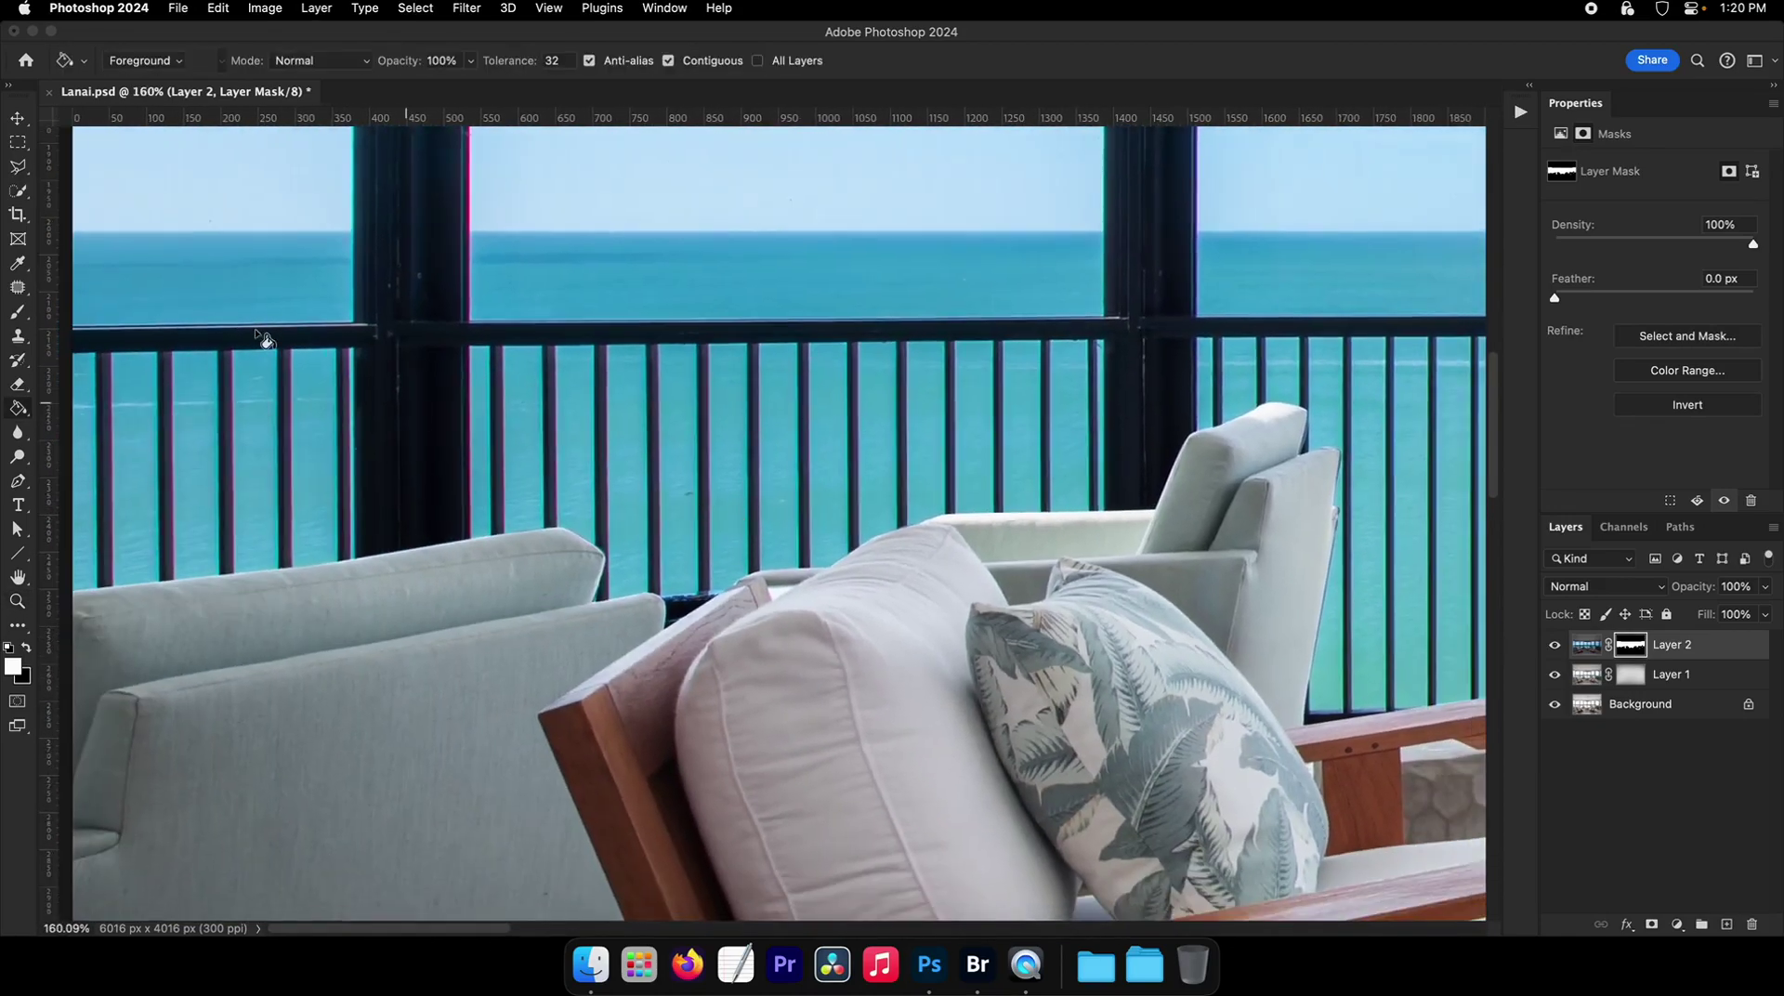
click(17, 173)
scroll(808, 695, up, 8)
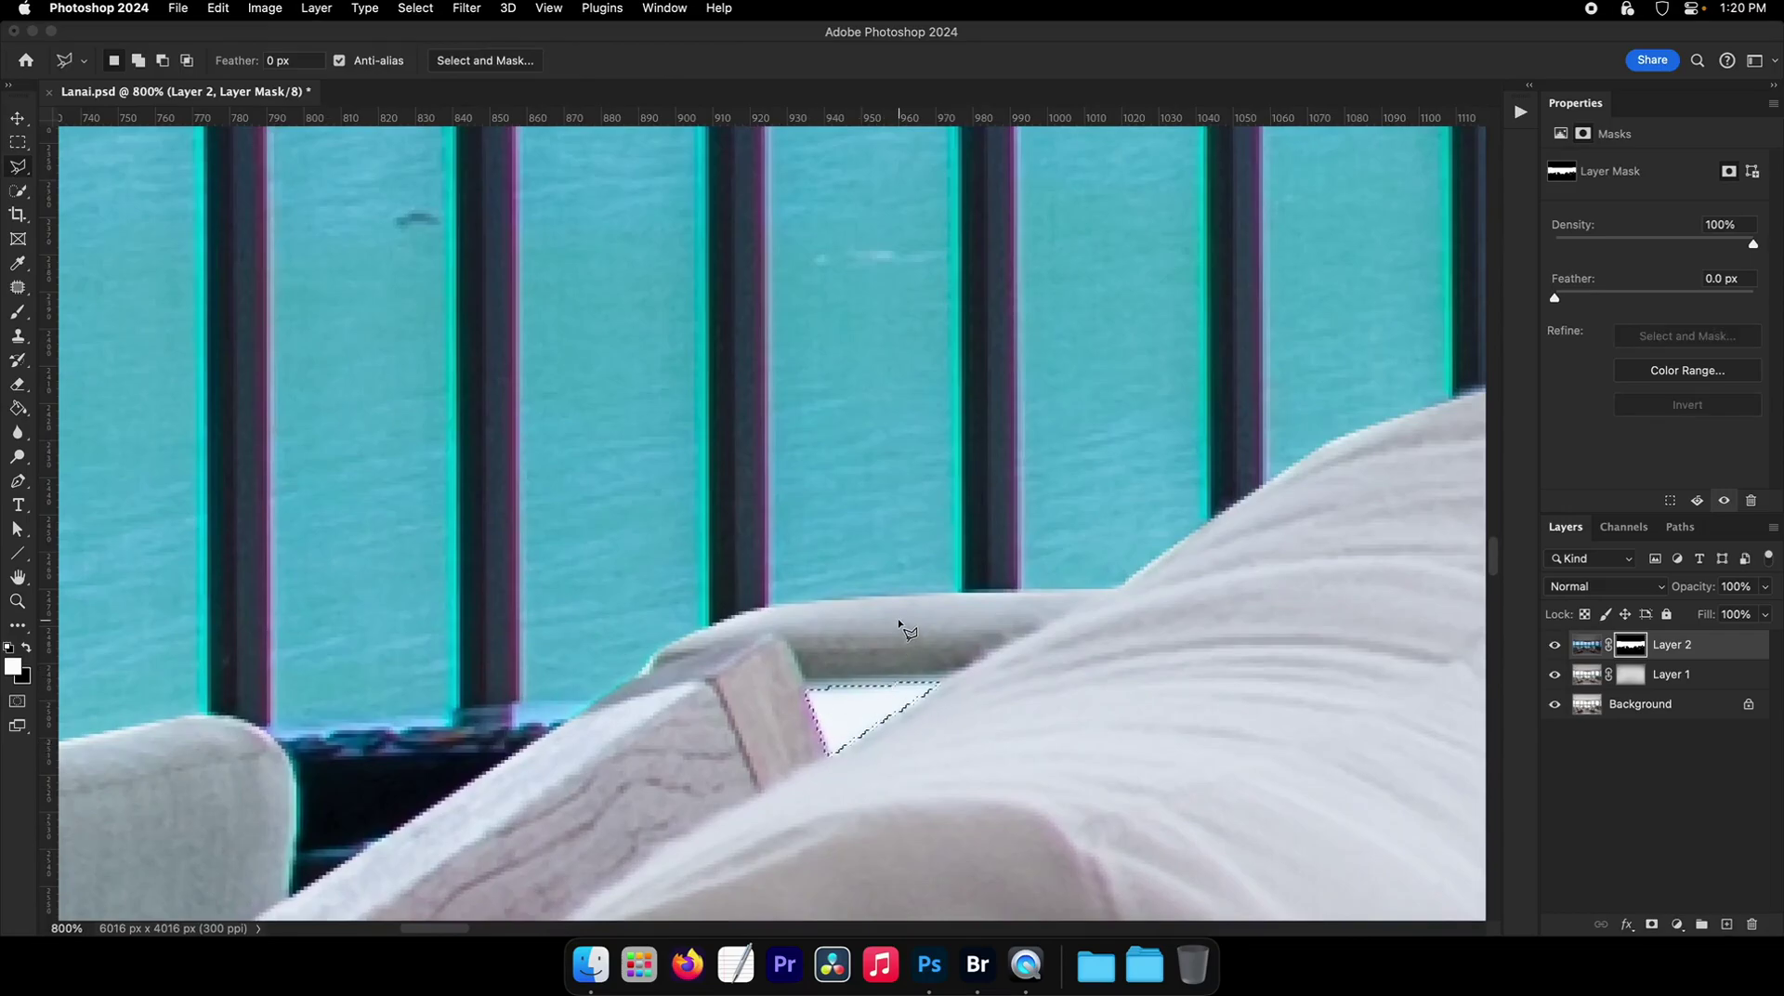
- Paint the selected triangular gap with white on the mask, deselect, and save the document
key(b)
drag(835, 626, 920, 626)
drag(822, 686, 737, 789)
drag(939, 671, 864, 662)
key(super+d)
drag(922, 632, 276, 597)
key(super+s)
- Review the blended windows, railing and furniture across the full lanai image
drag(904, 565, 632, 550)
key(v)
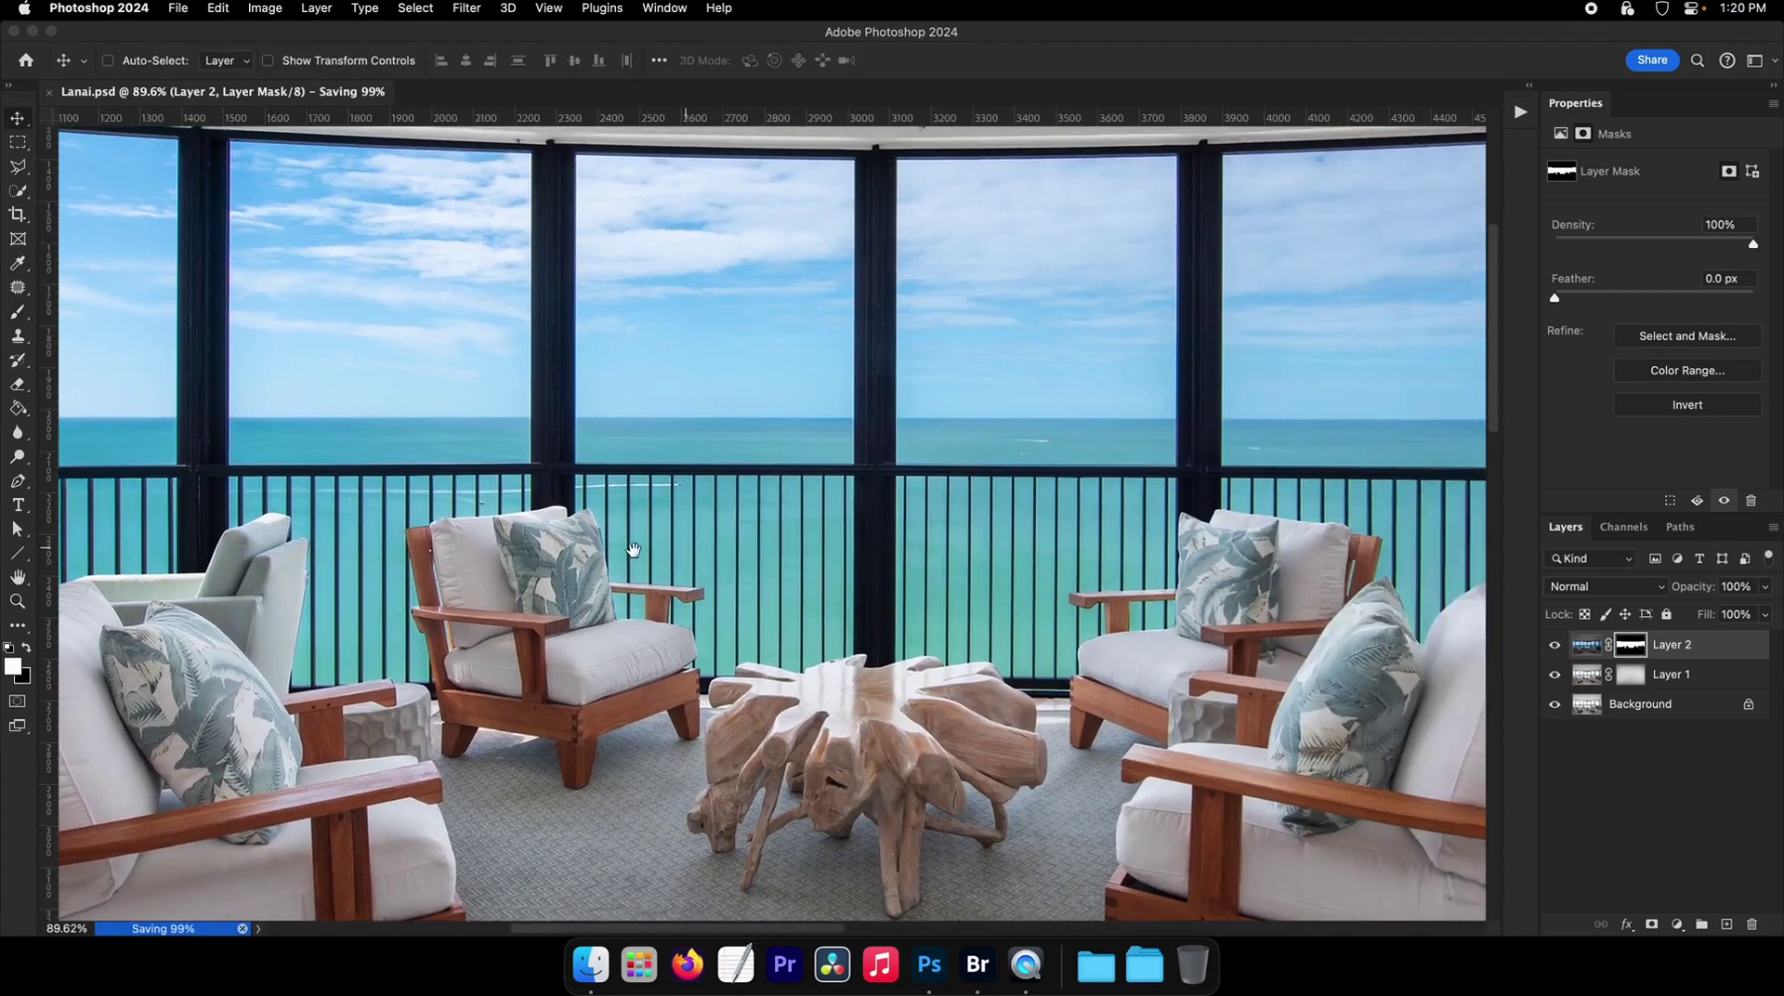
scroll(633, 549, right, 10)
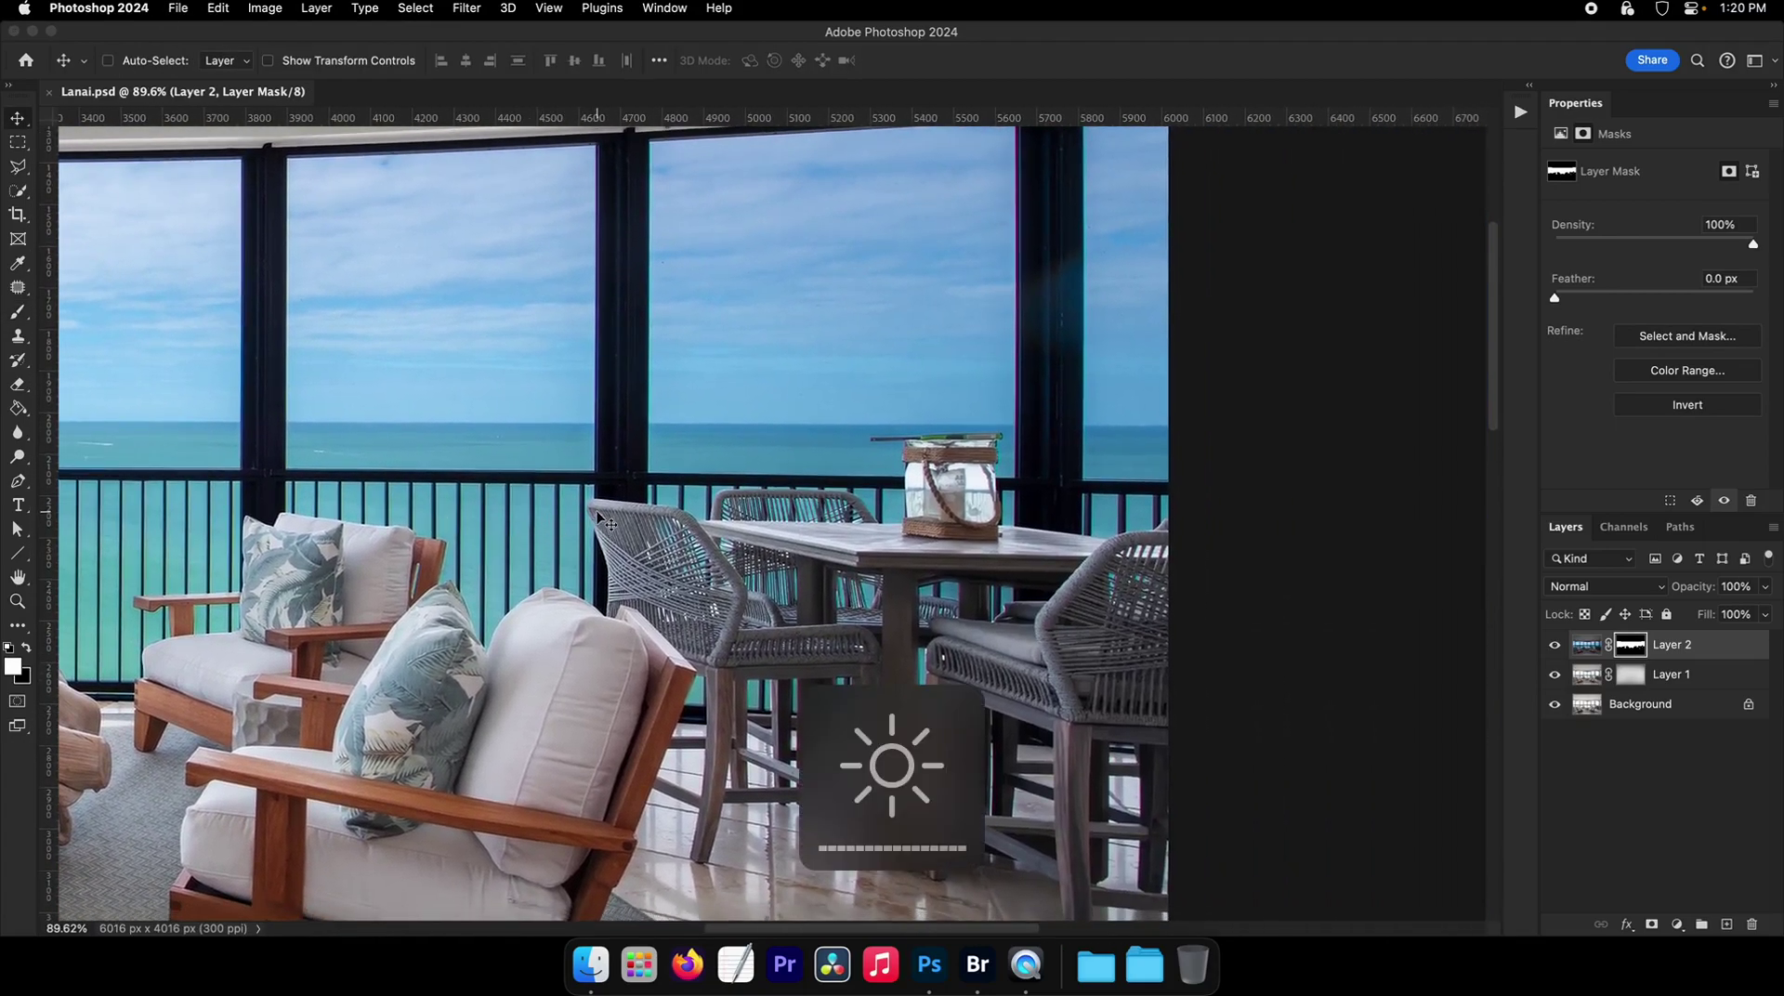
key(z)
scroll(669, 516, down, 2)
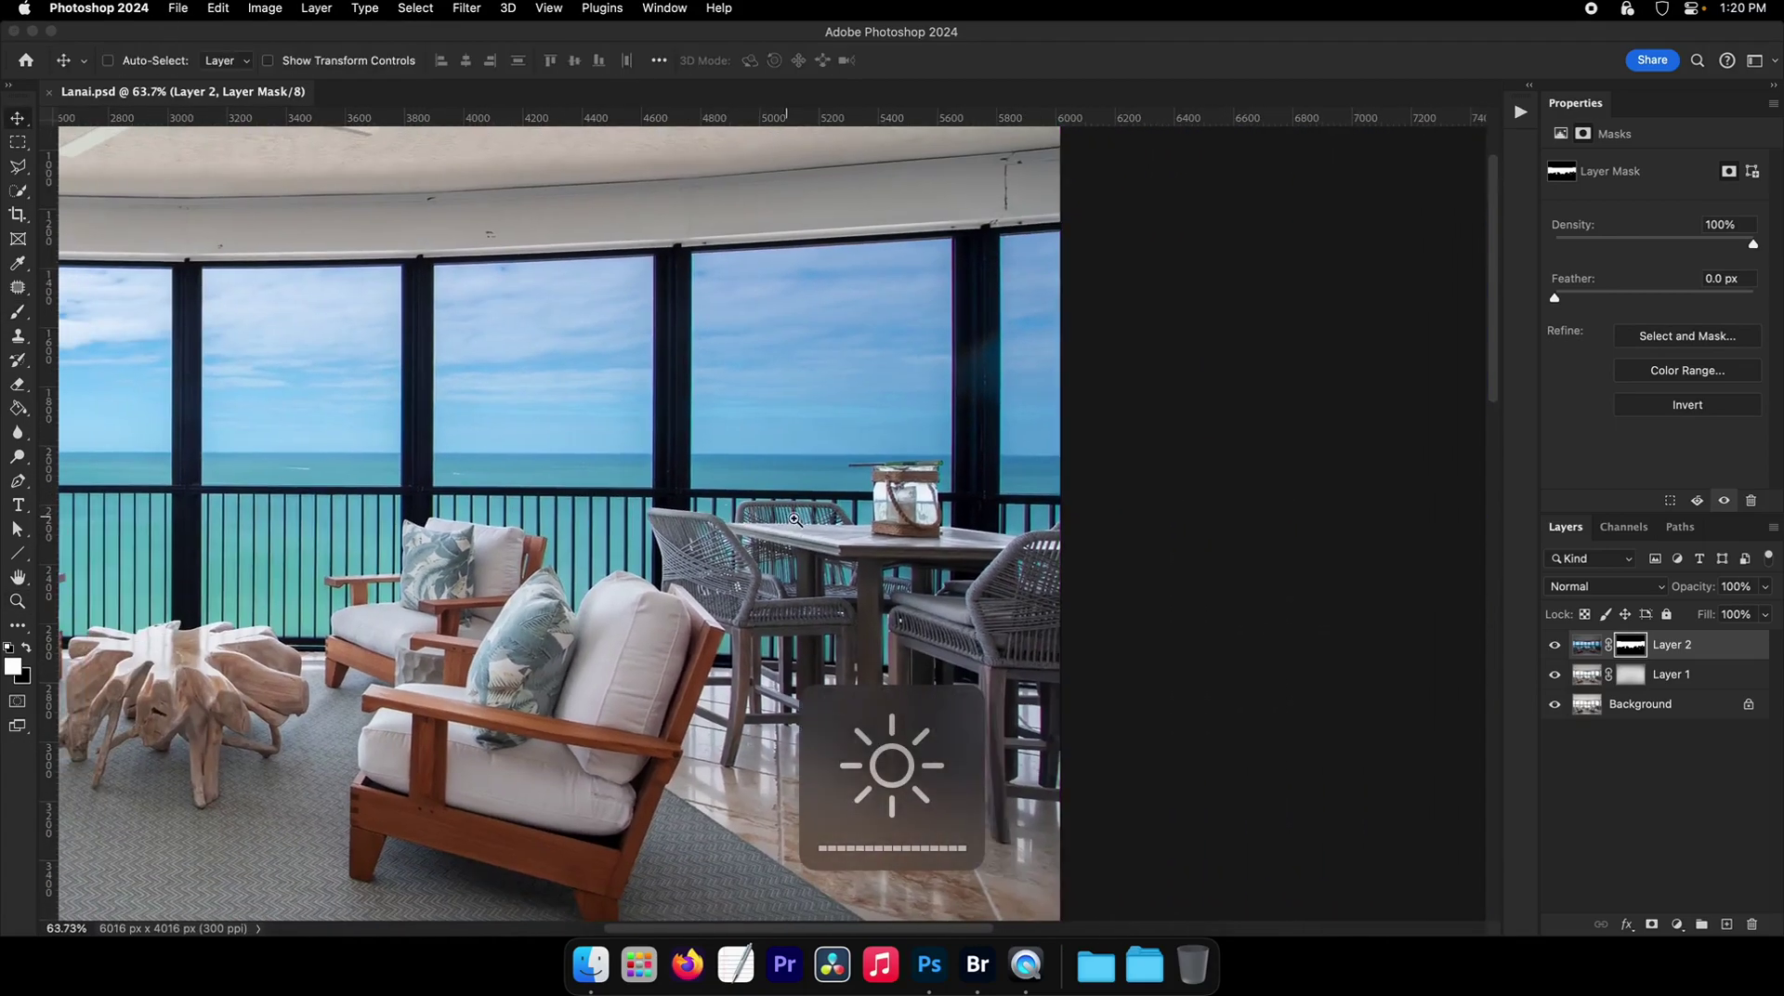
scroll(795, 520, down, 4)
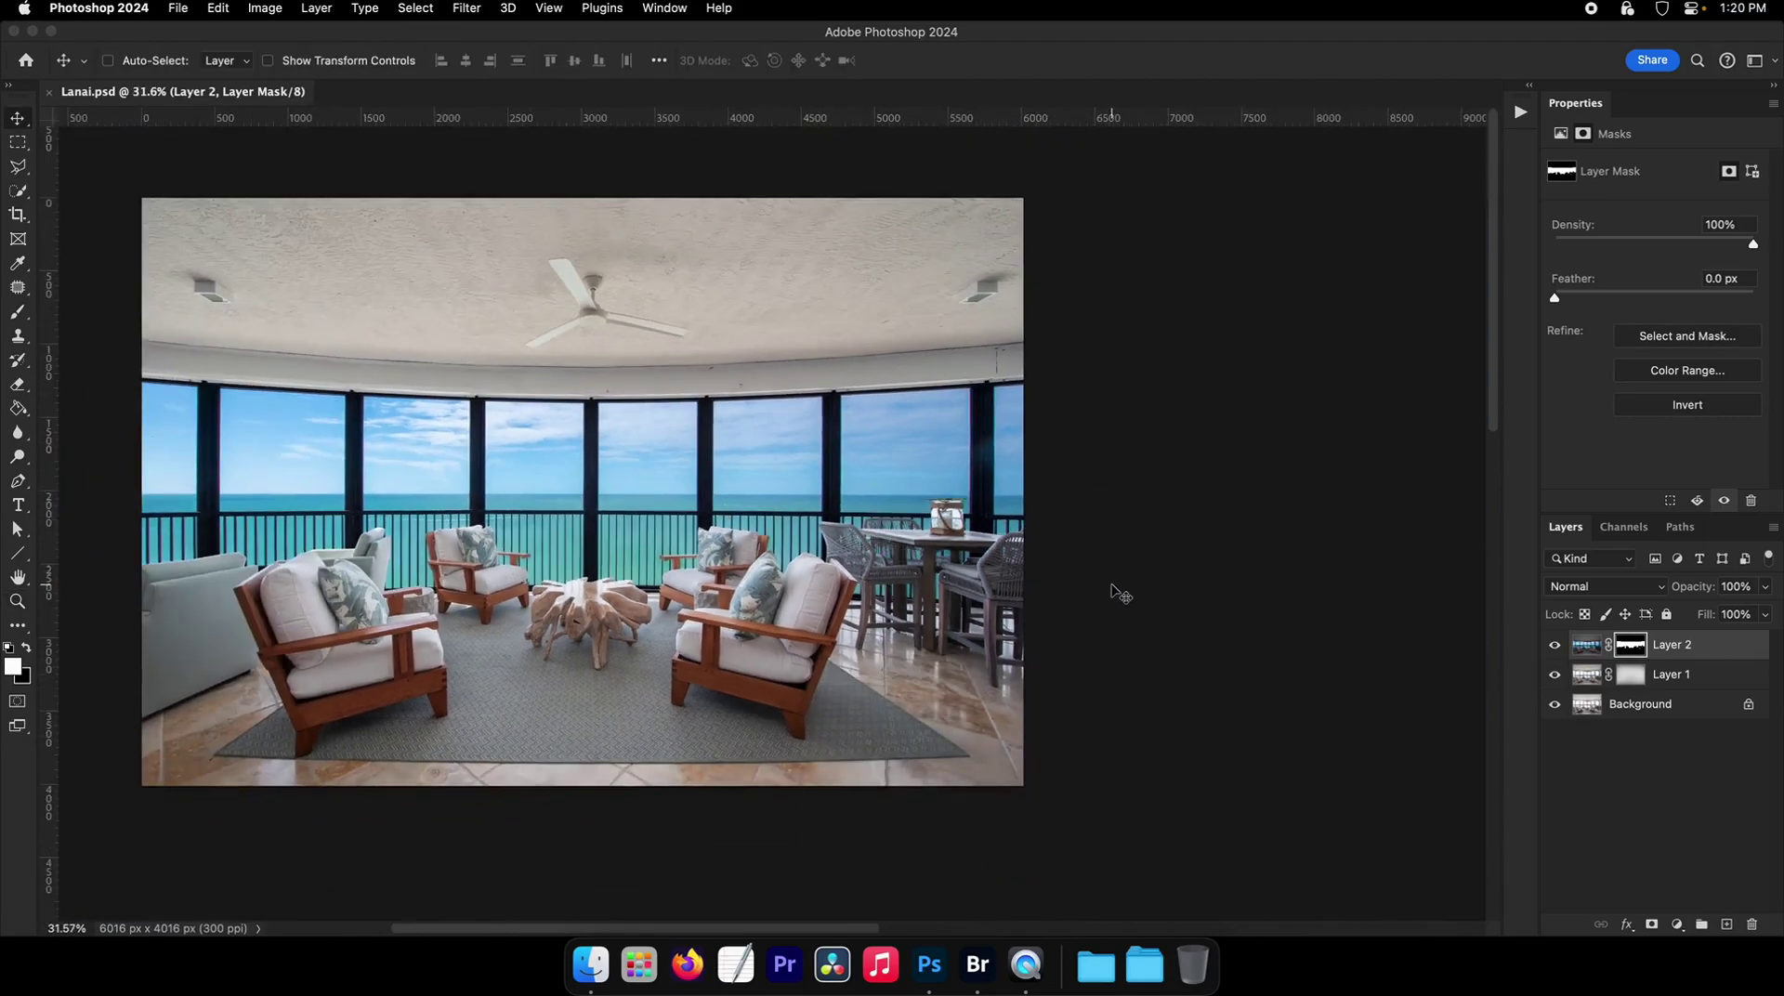
- Add a Brightness/Contrast adjustment layer above Layer 1 with brightness 65 and fill its mask with black
scroll(1120, 593, left, 3)
key(z)
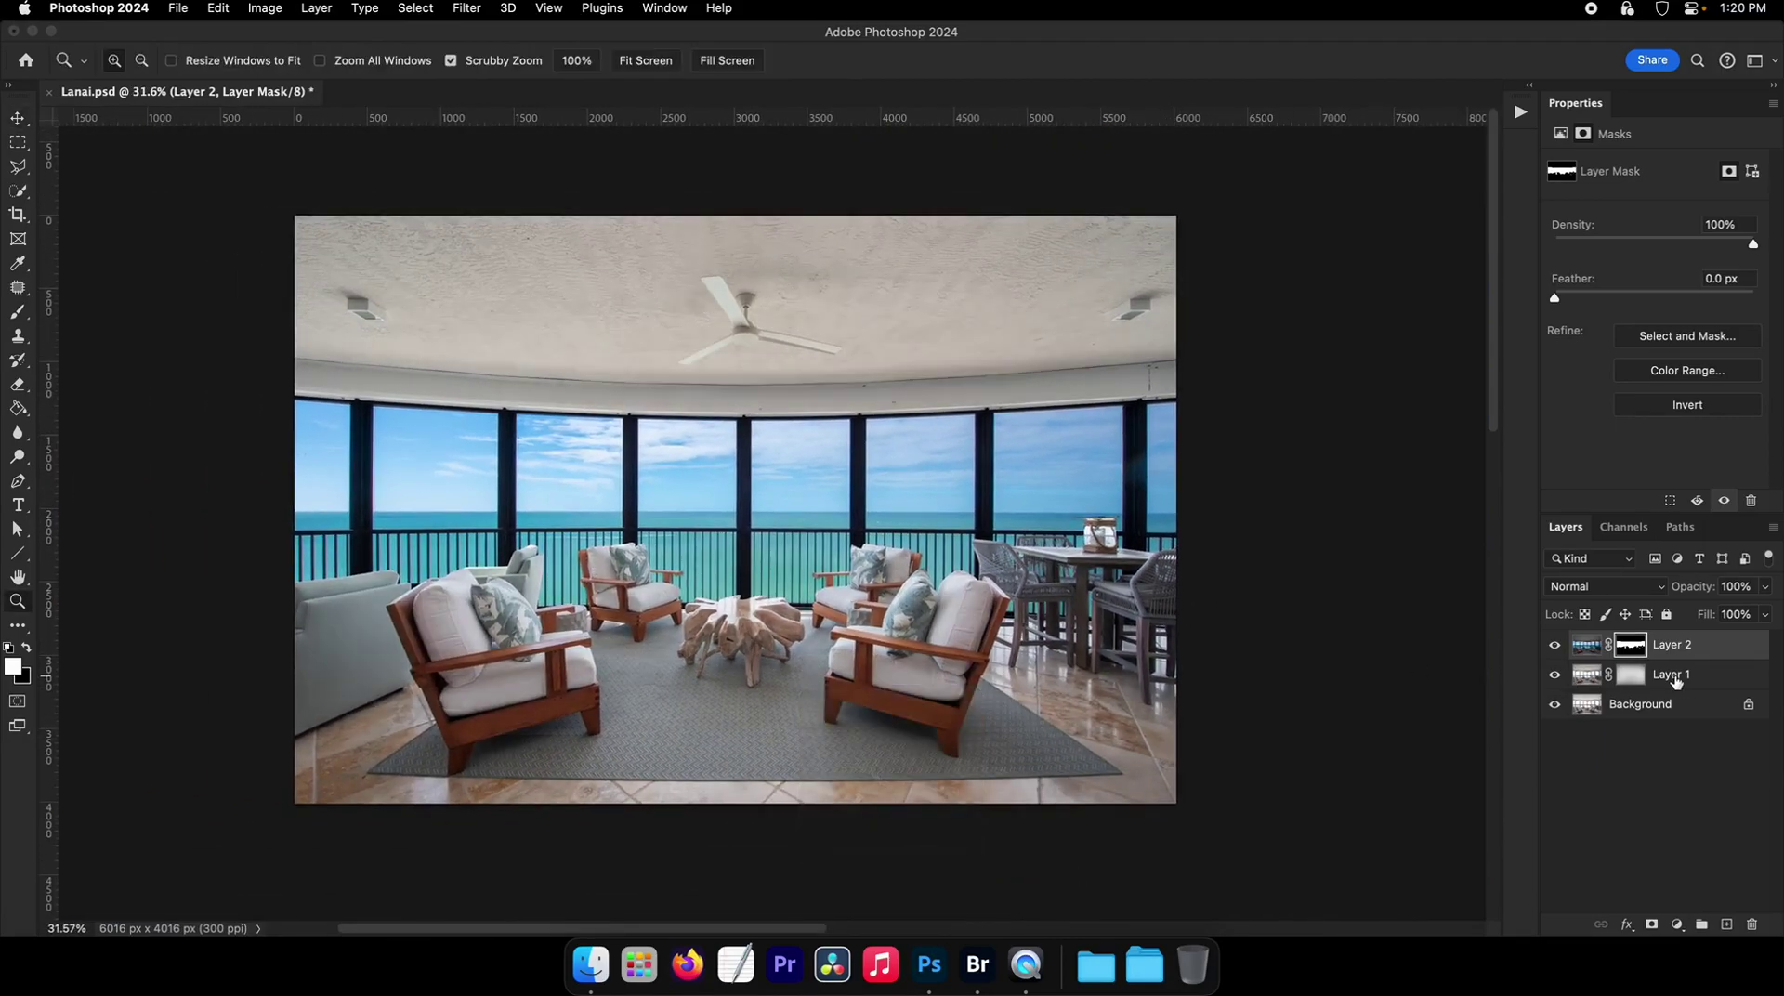
click(1676, 681)
click(1552, 678)
click(1552, 679)
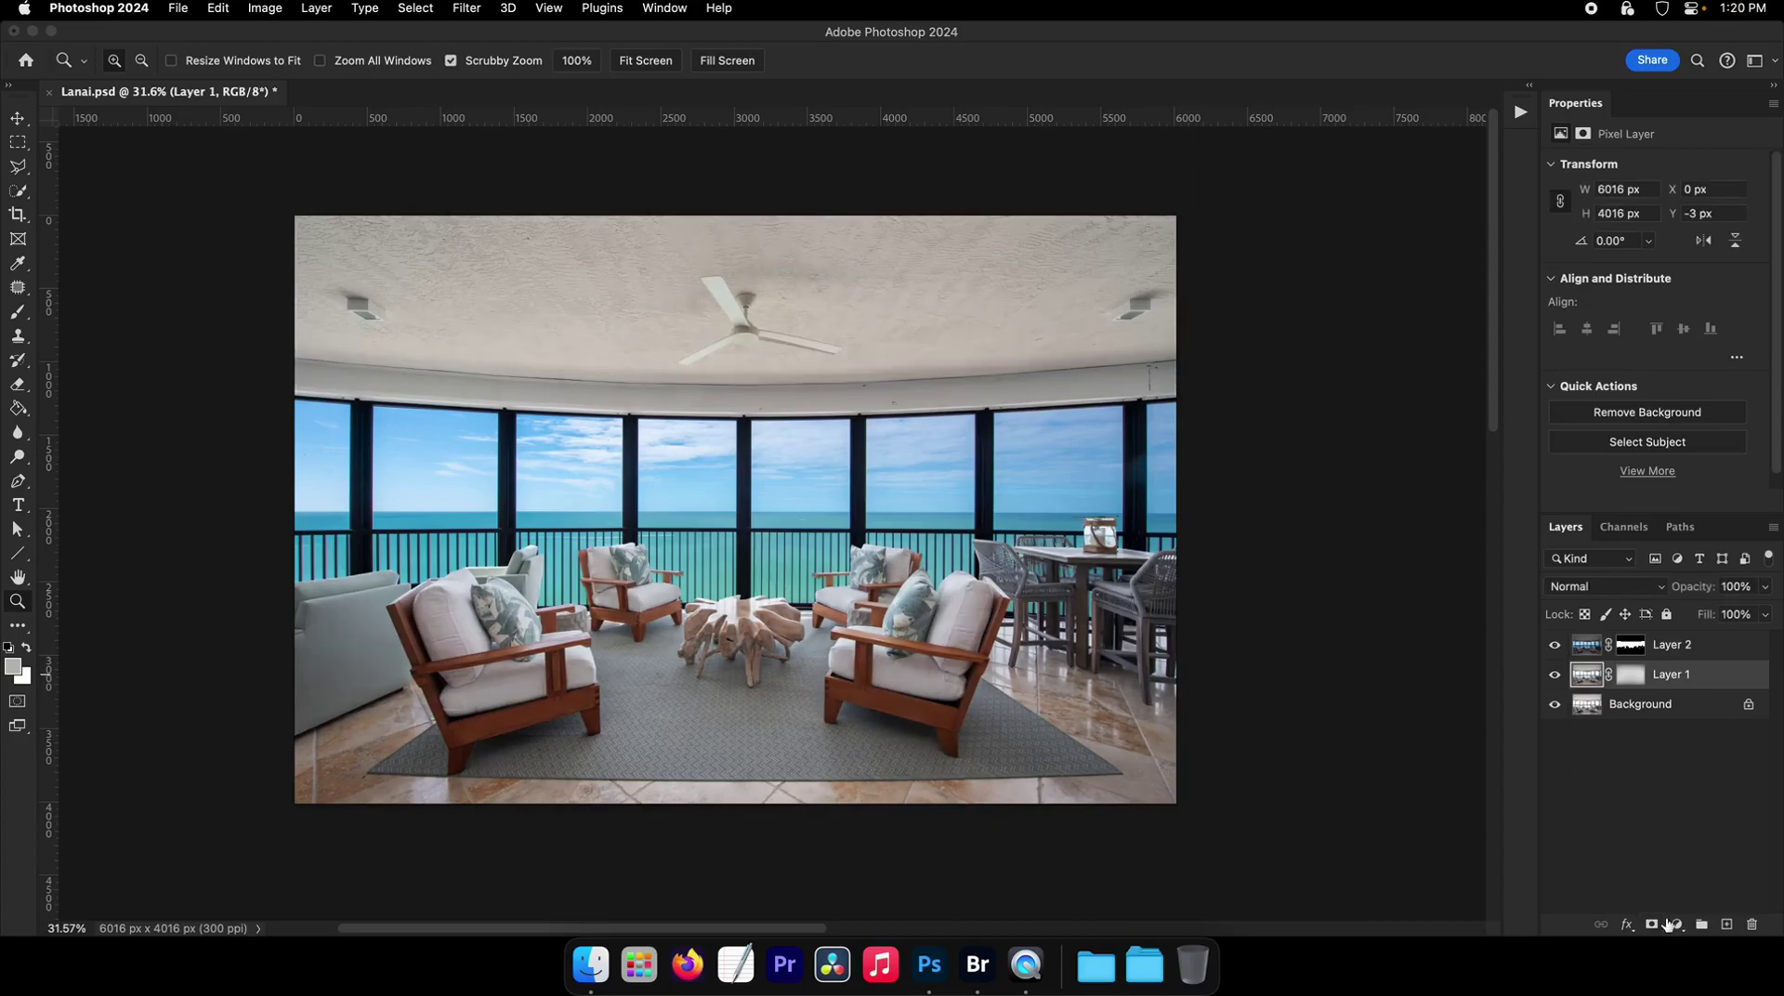
click(1668, 925)
click(1710, 718)
drag(1654, 215, 1693, 221)
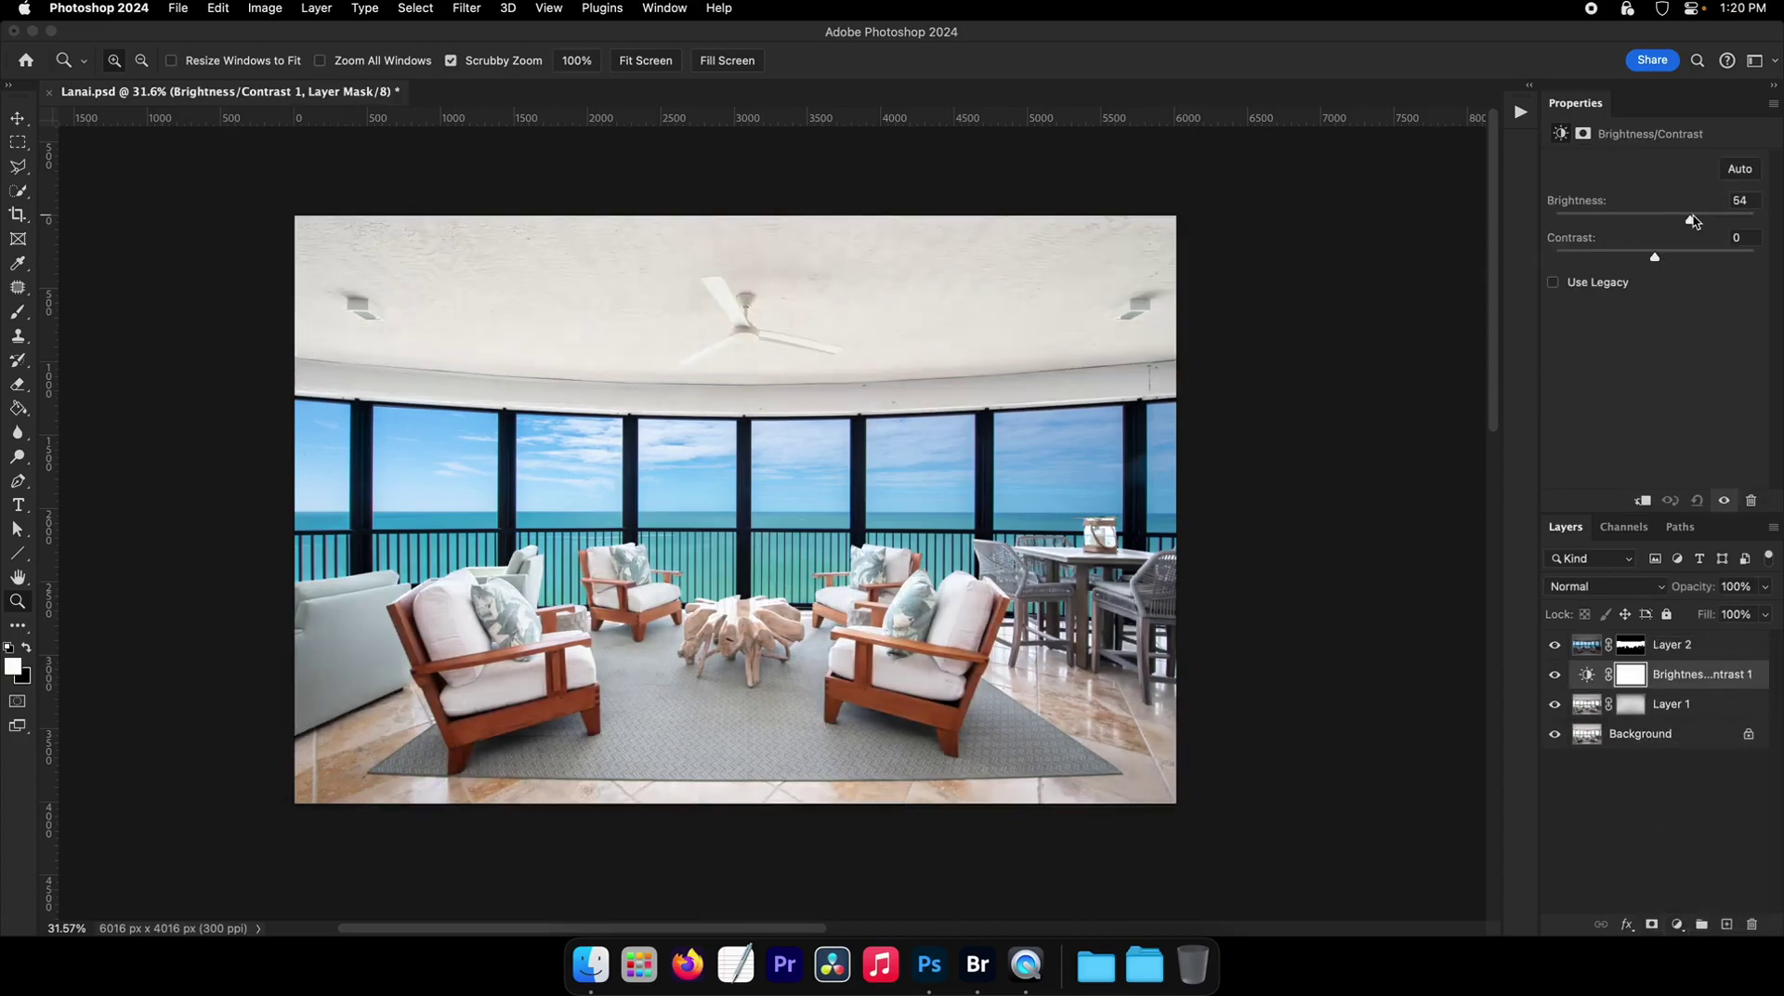
key(g)
key(x)
click(1057, 429)
- Paint white on the Brightness/Contrast mask over the ceiling and floor corners with a very large soft brush at 30% opacity, and save
key(b)
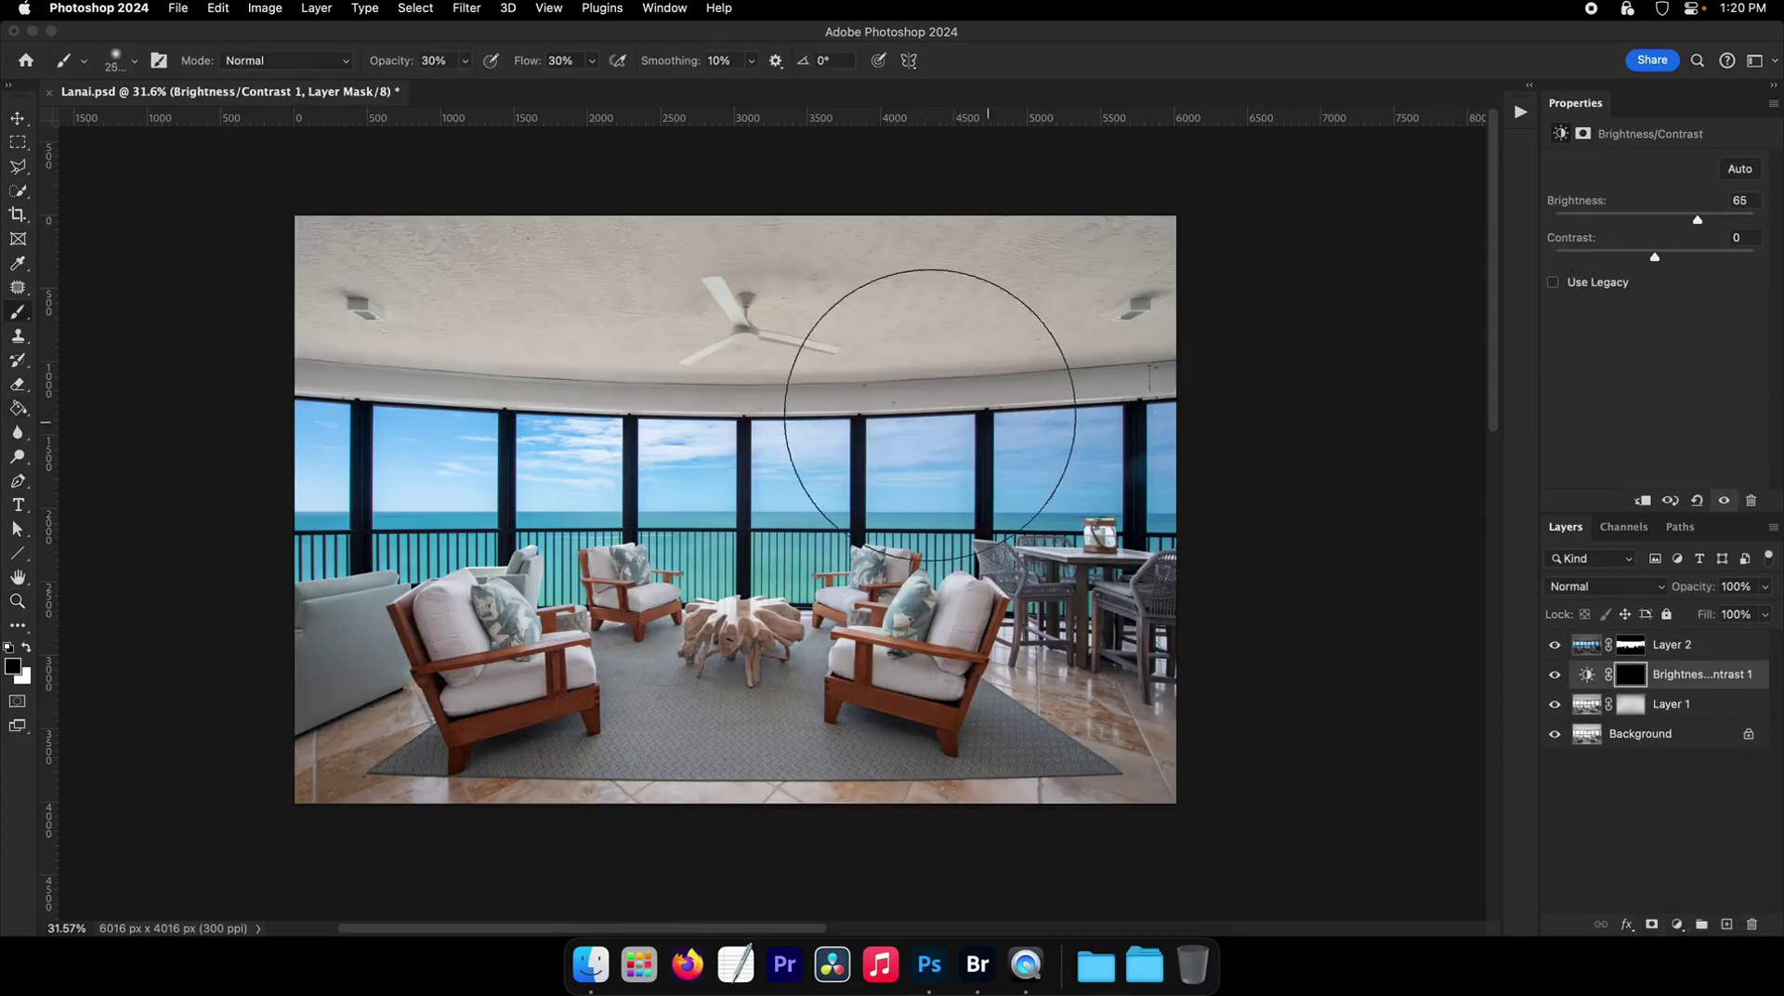
right_click(932, 410)
double_click(1022, 658)
drag(876, 402, 965, 403)
key(x)
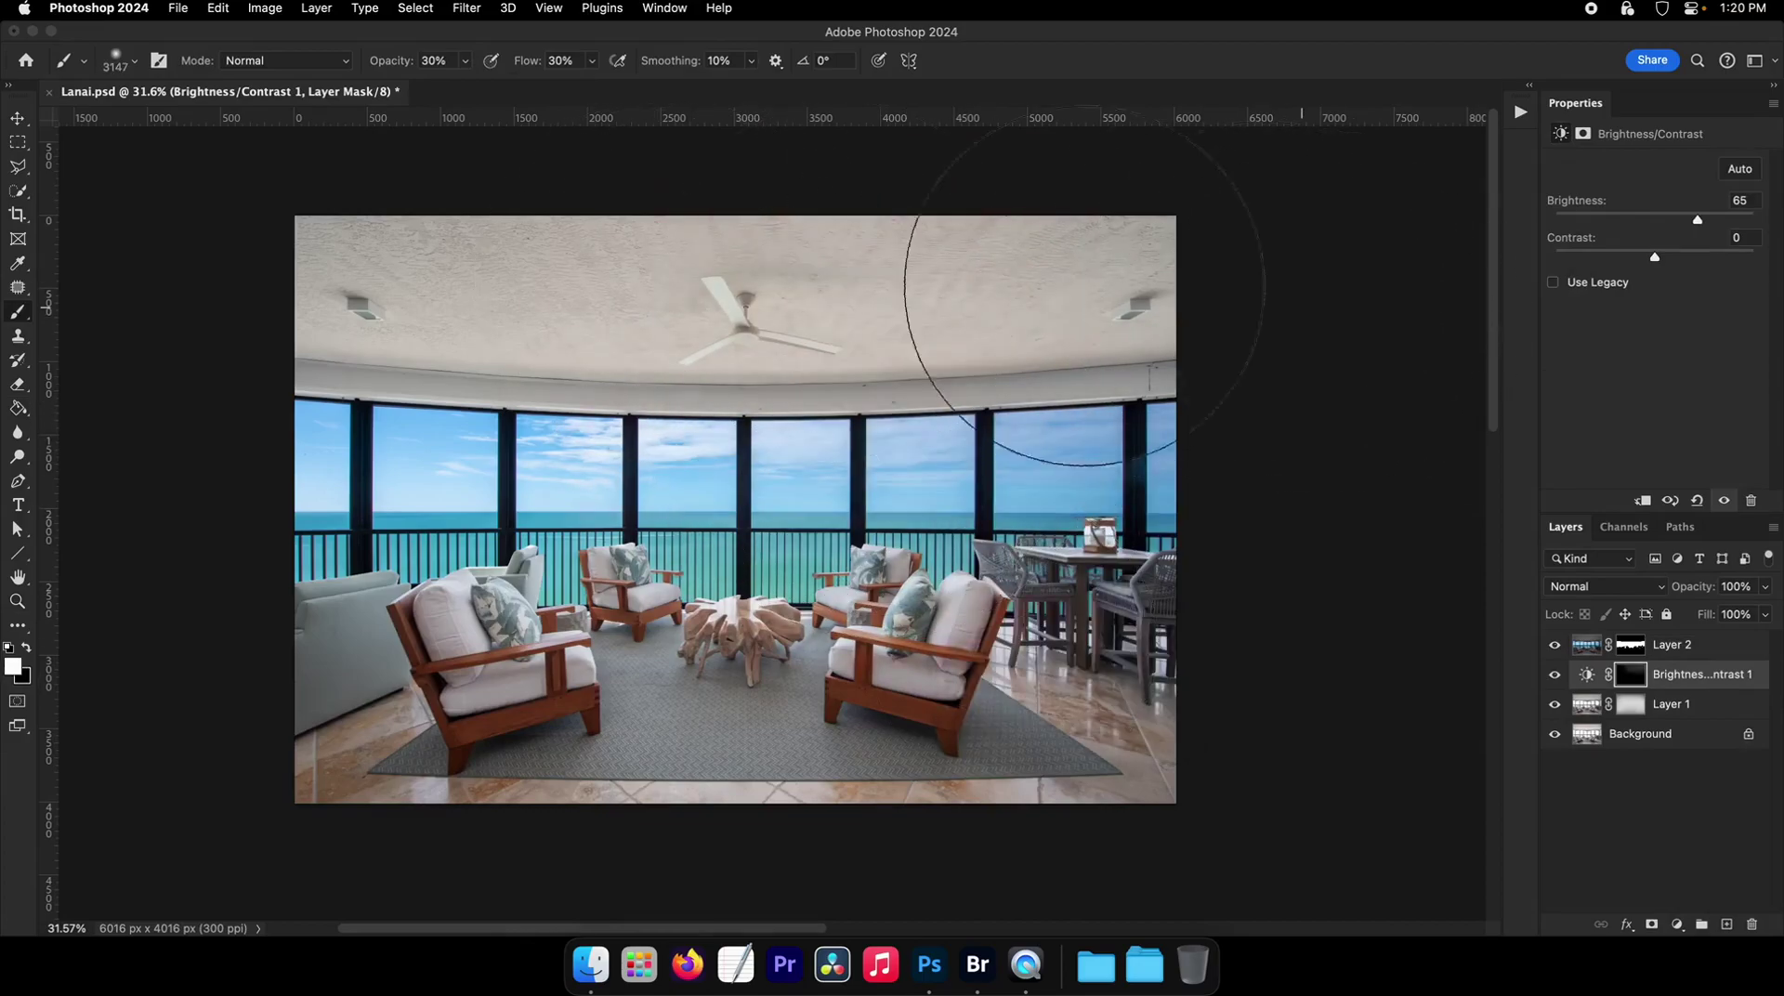
drag(1084, 319, 371, 320)
drag(227, 797, 230, 802)
drag(785, 691, 1085, 799)
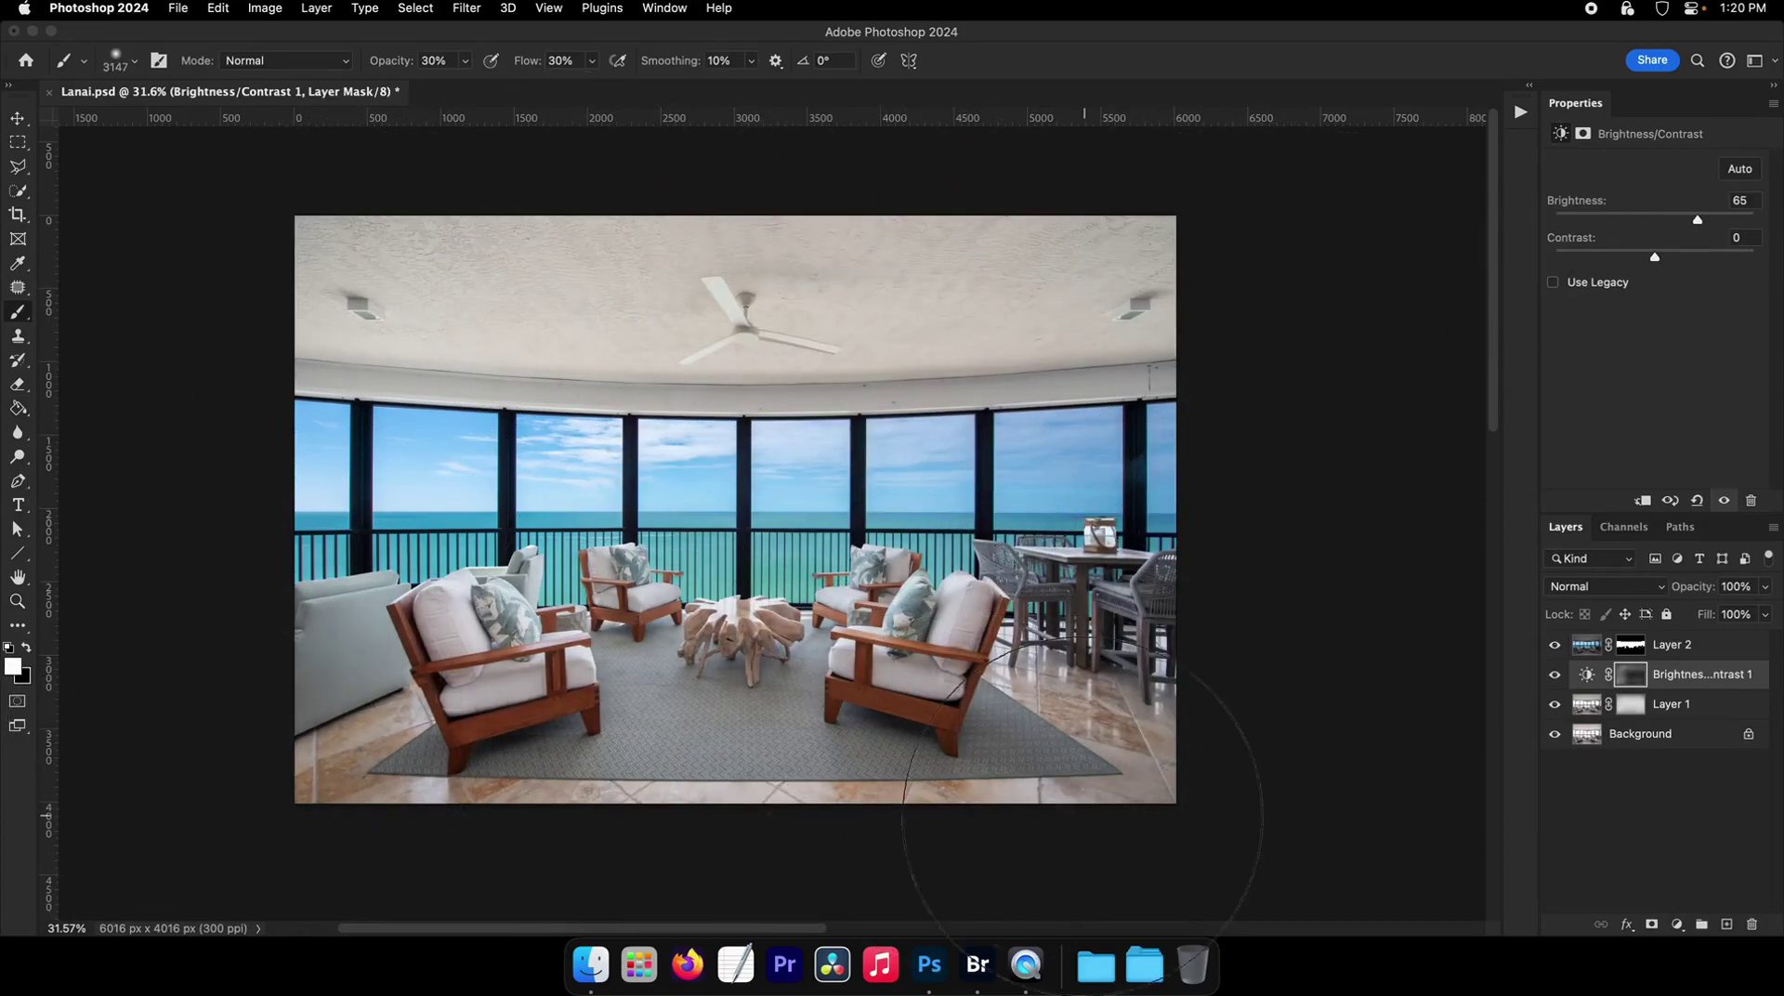
drag(1083, 662, 1120, 662)
drag(261, 773, 243, 773)
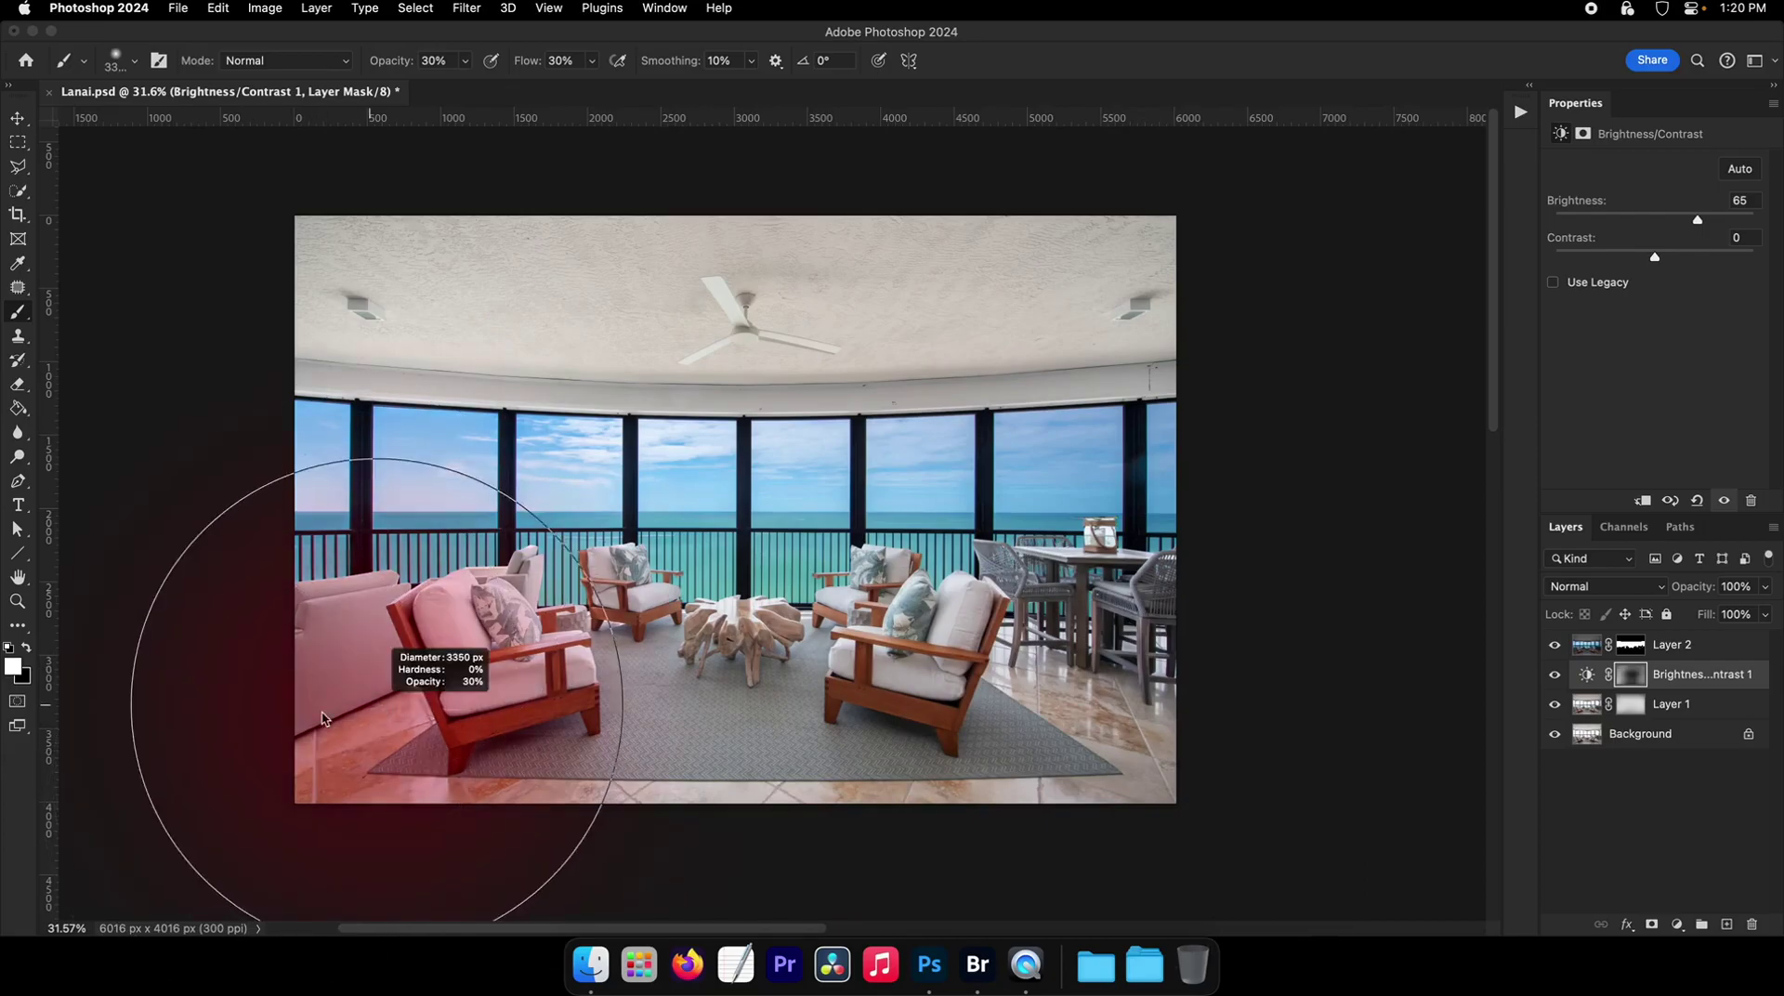
key(super+s)
- Set the feather of Layer 2's mask to 0.4 px while viewing the glass jar up close
click(1632, 647)
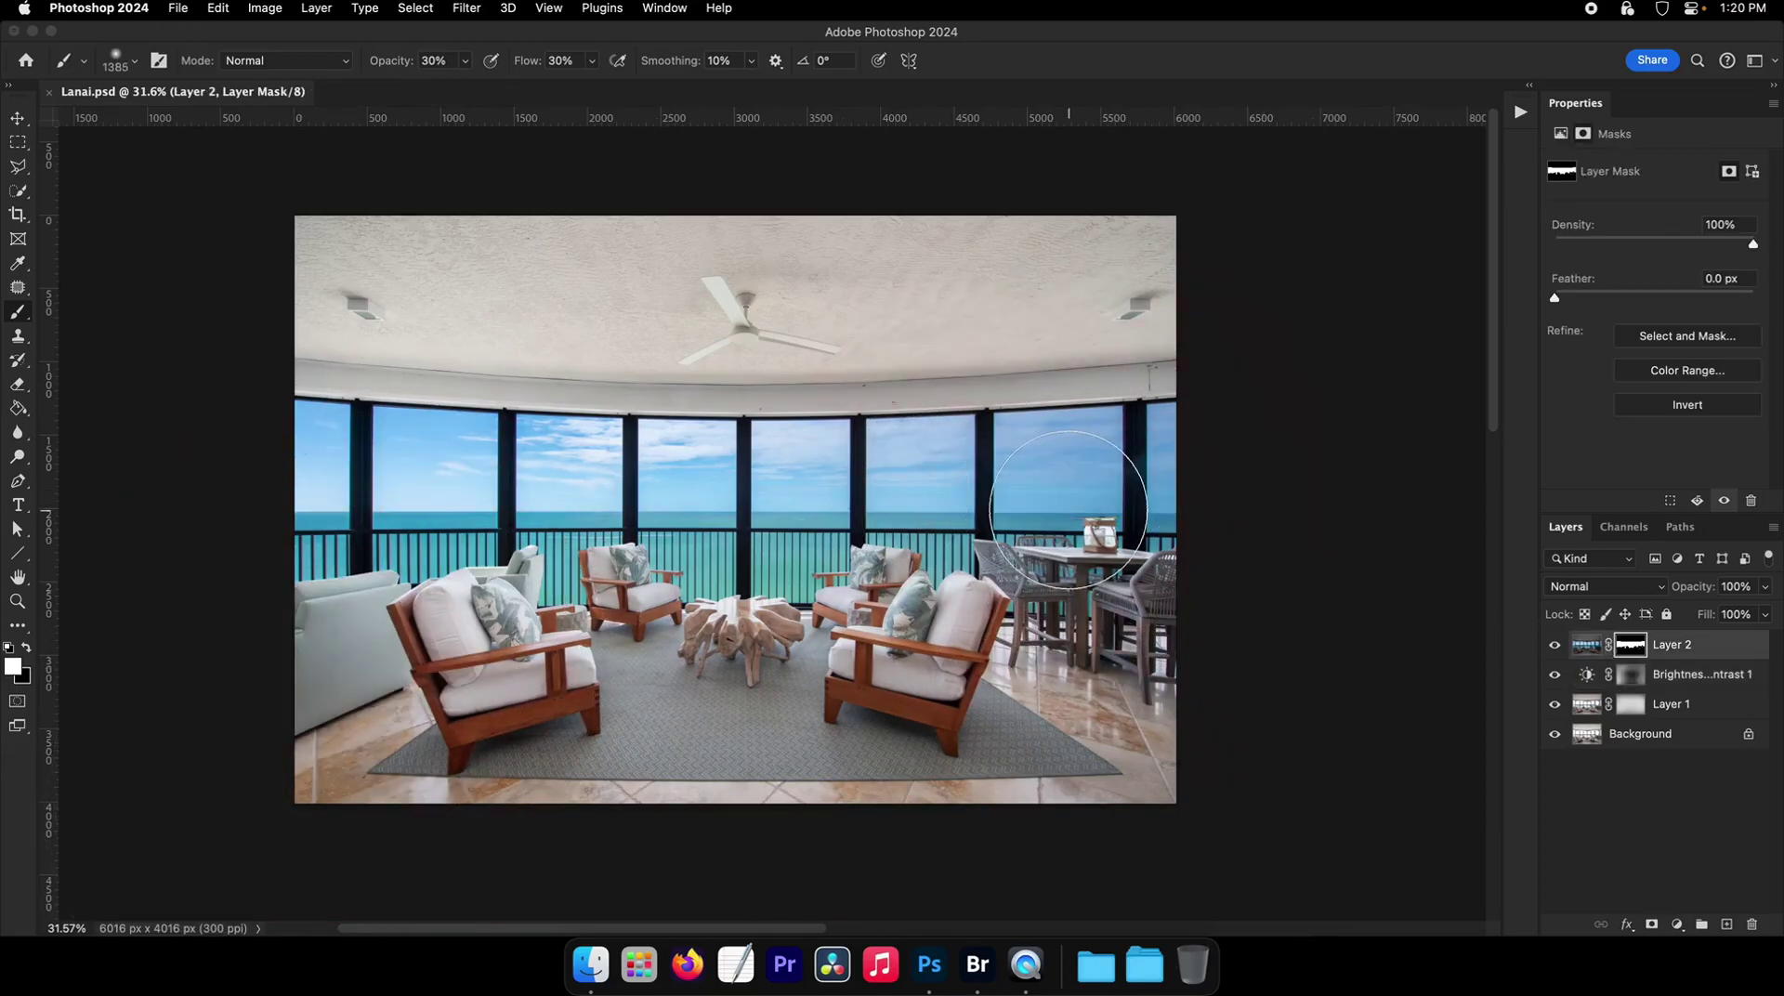
drag(1073, 513, 1282, 542)
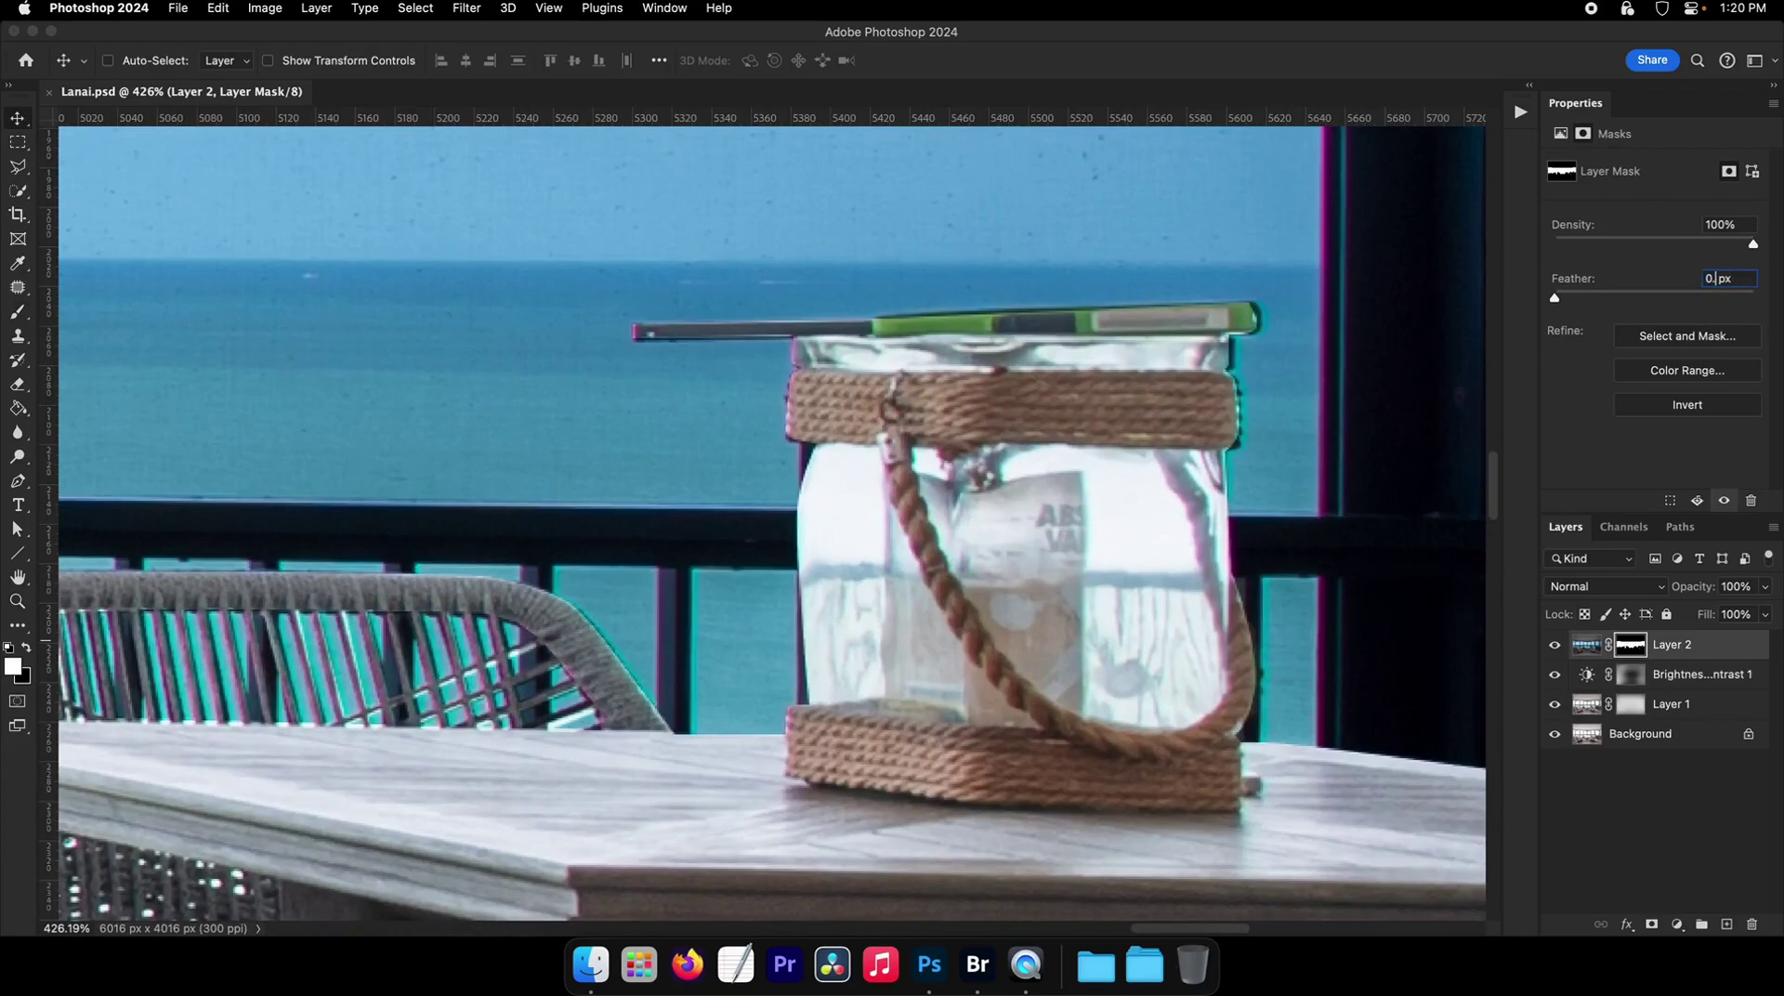
drag(1078, 381, 967, 413)
- Examine the feathered mask edges along the railings, window frames and furniture across the lanai
drag(634, 432, 766, 448)
scroll(892, 418, left, 3)
drag(767, 448, 1208, 447)
drag(702, 465, 1041, 490)
drag(850, 502, 931, 523)
drag(743, 504, 1301, 474)
drag(936, 472, 863, 495)
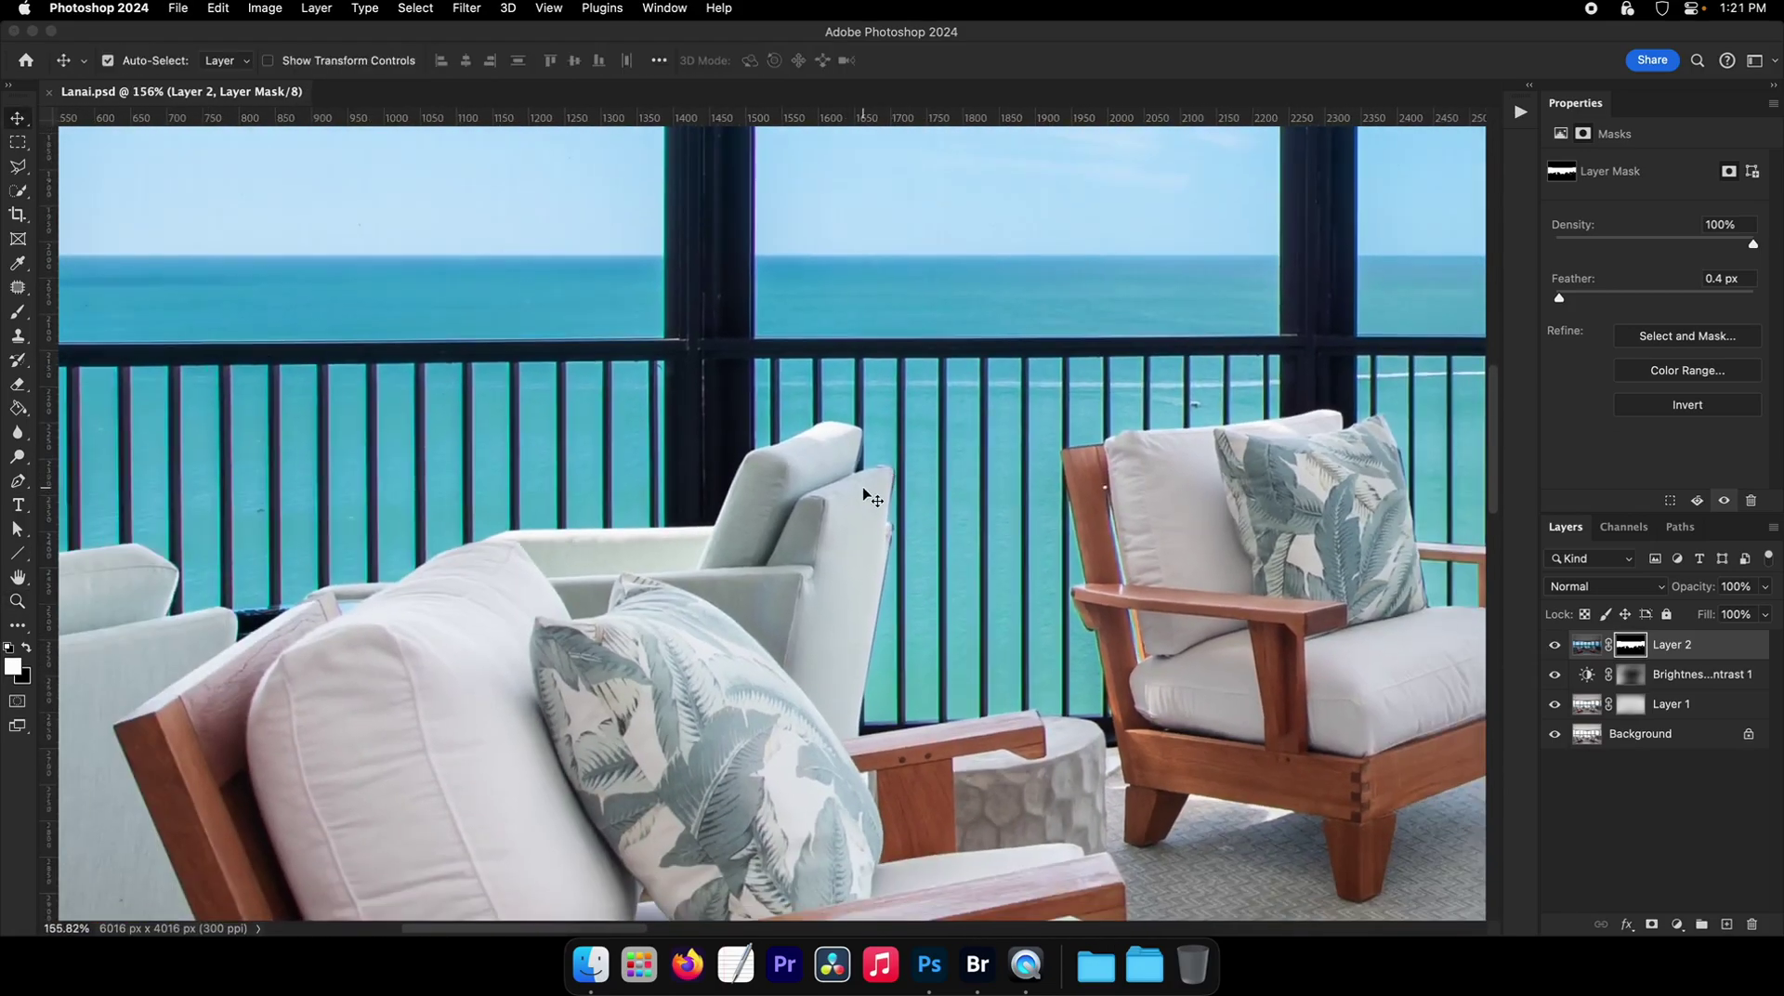
scroll(872, 499, right, 20)
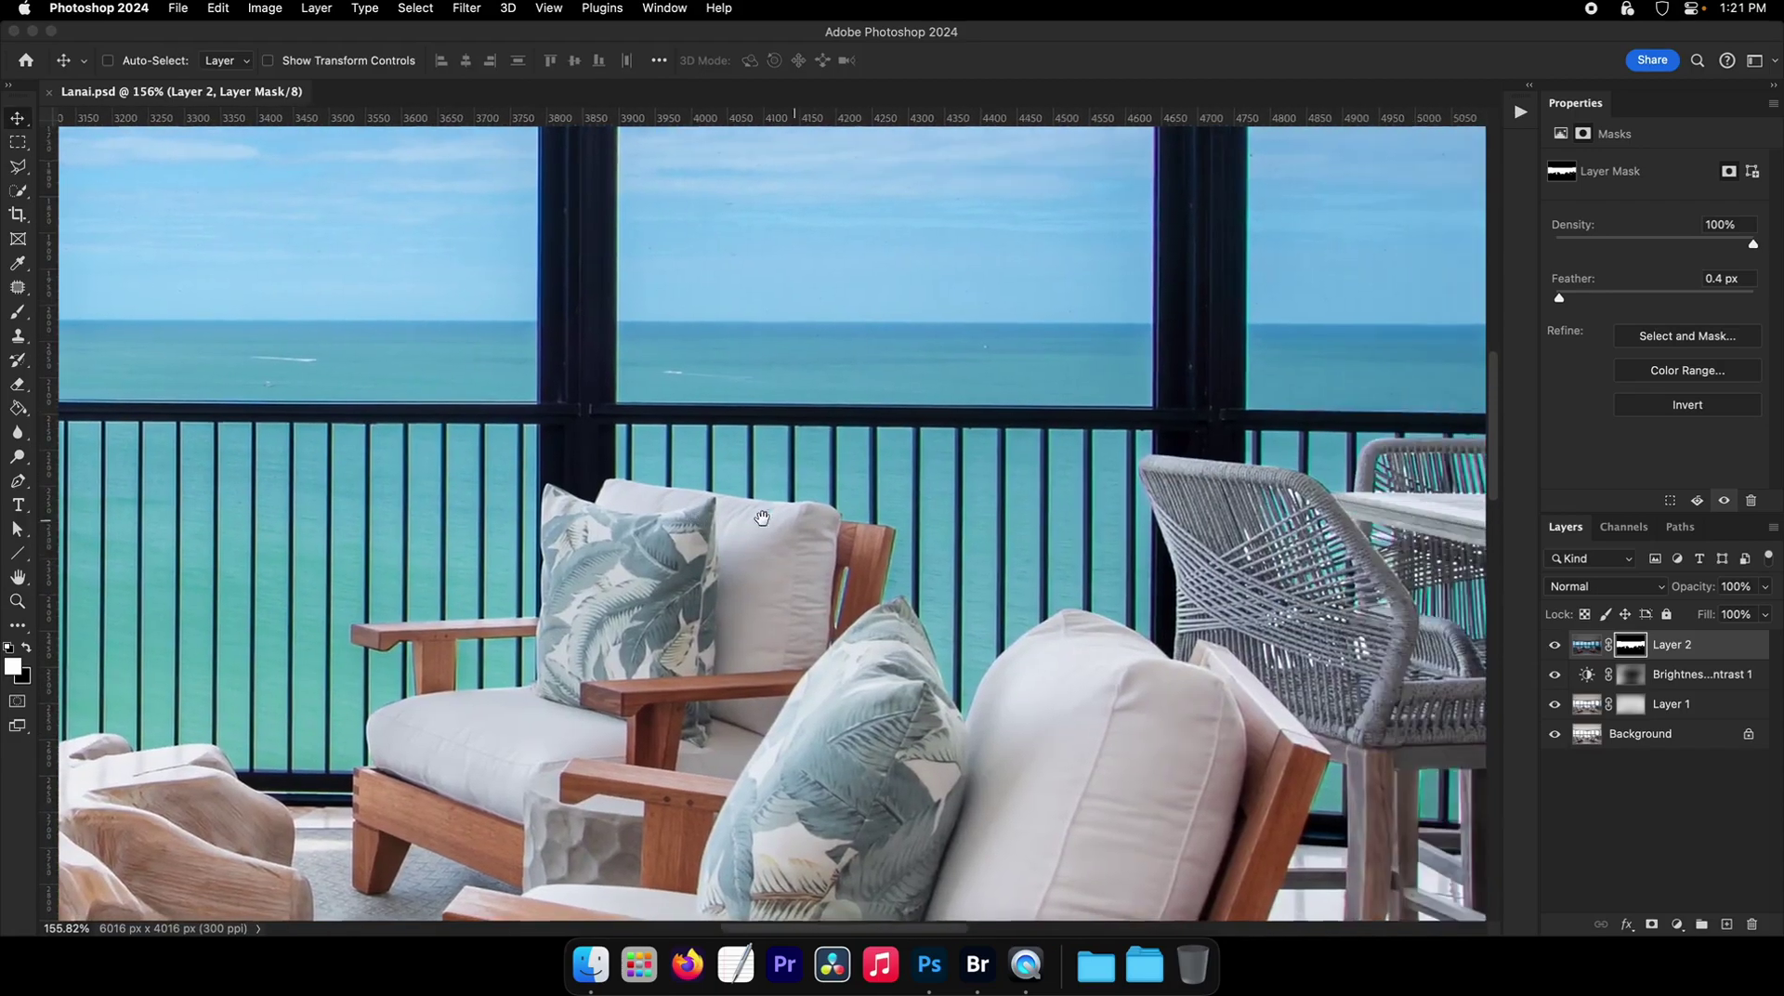
scroll(762, 518, right, 10)
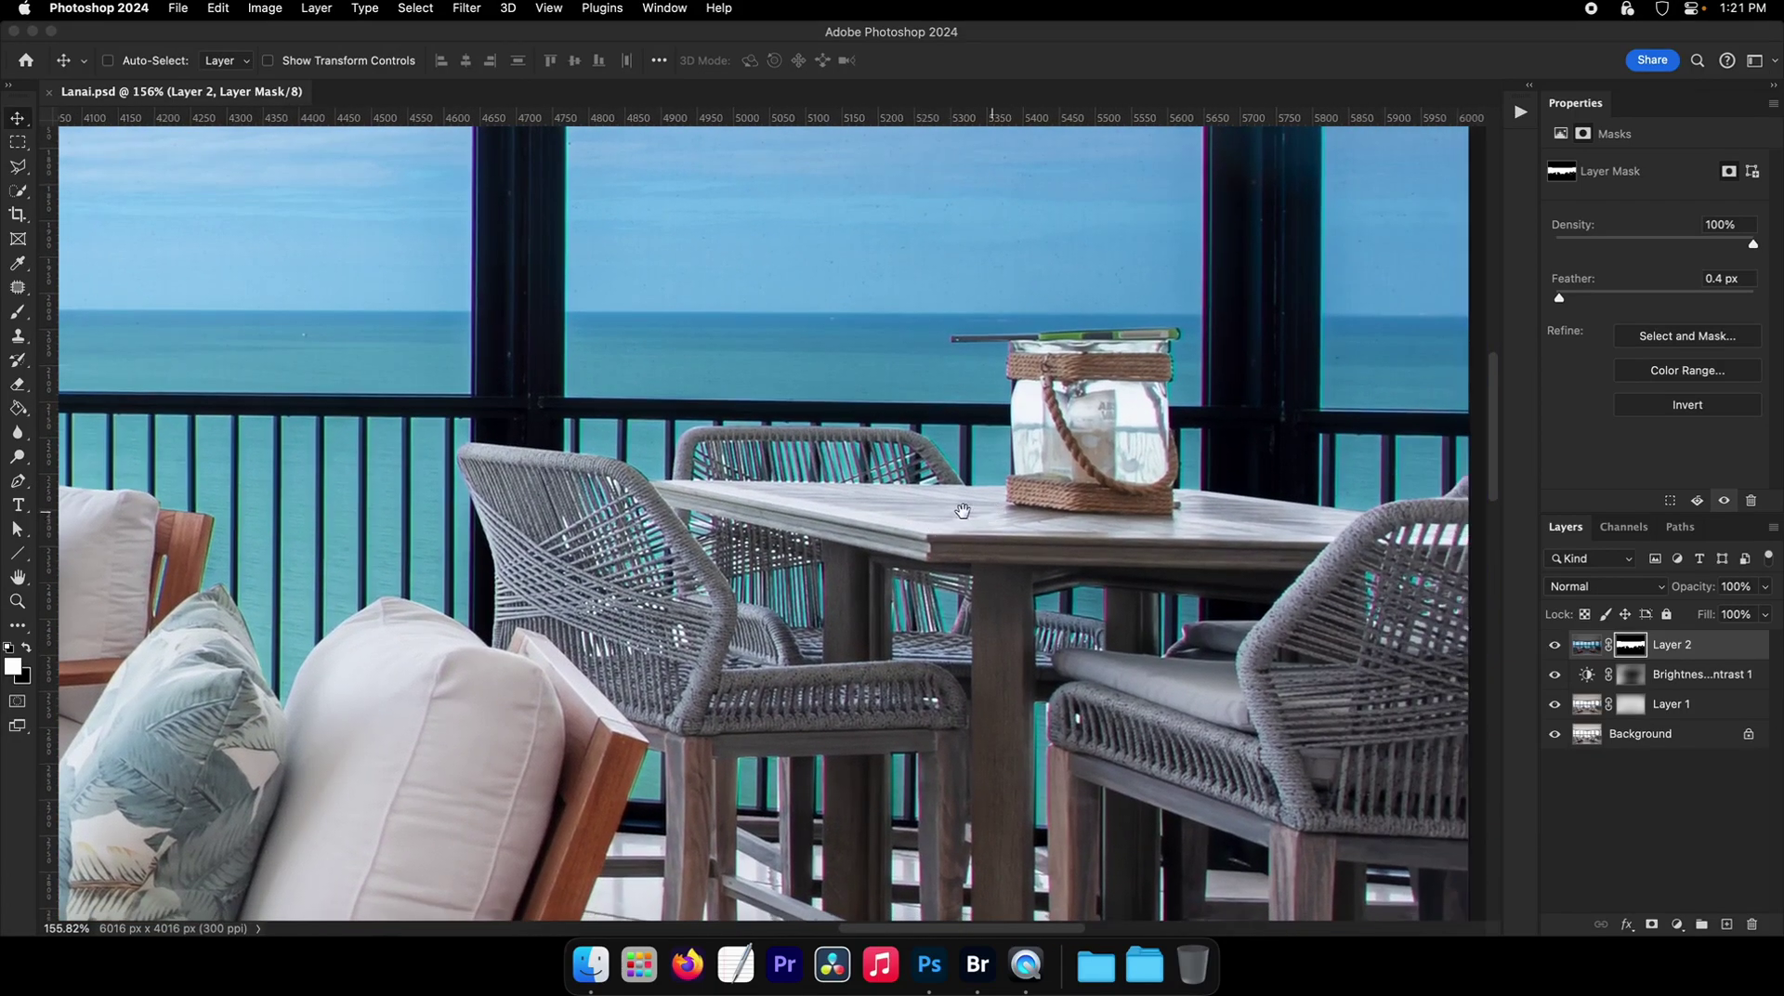
- Paint white over the glass jar on Layer 2's mask with My Soft Brush at about 147 px and 30% opacity
key(b)
right_click(887, 468)
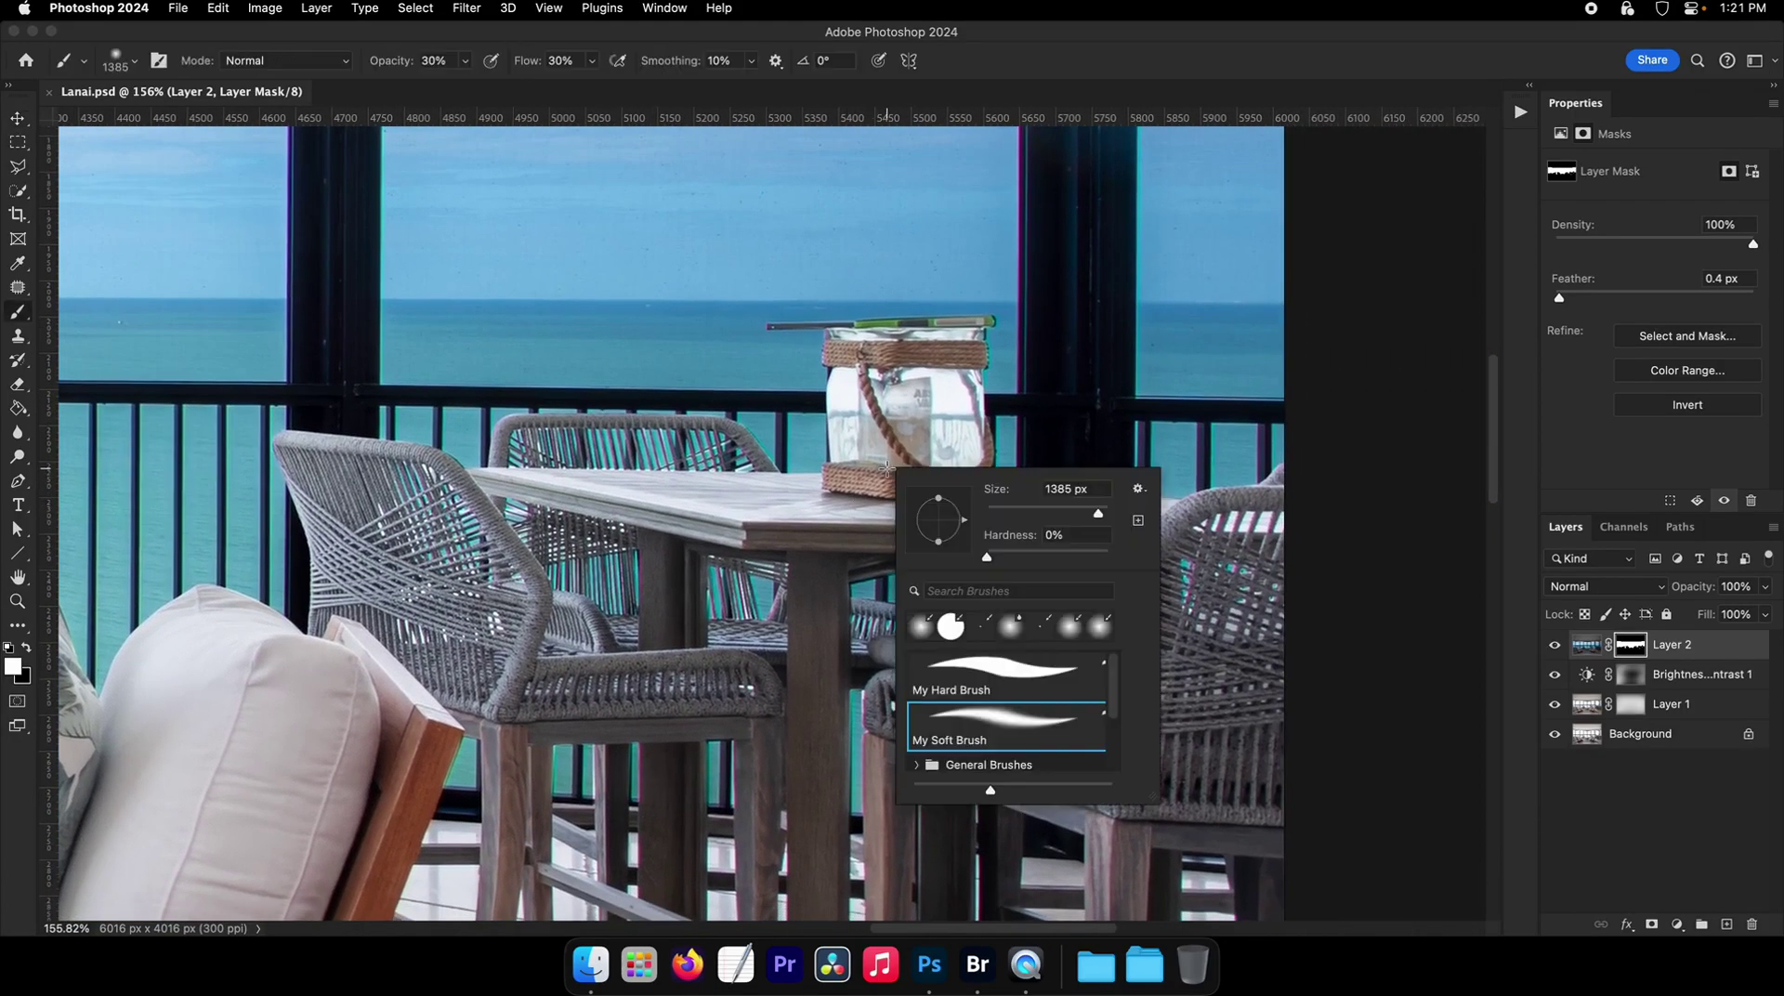
double_click(999, 730)
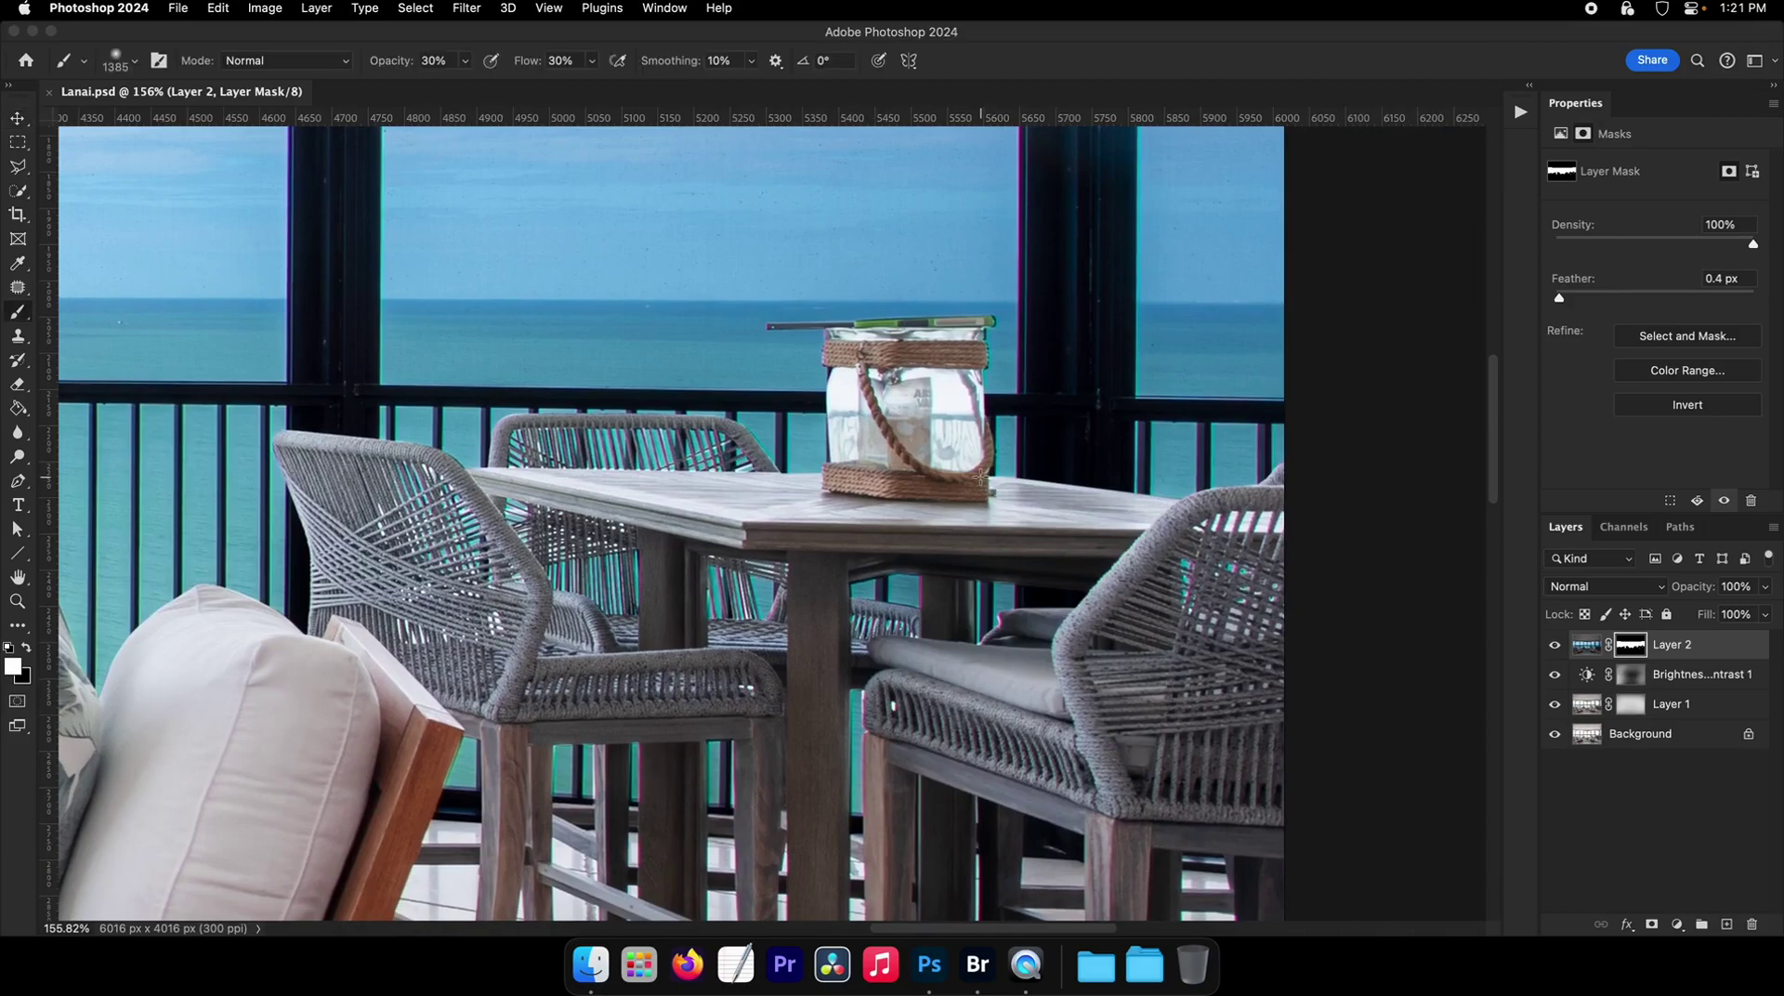
right_click(982, 477)
key(Return)
drag(892, 438, 987, 439)
mouse_move(854, 383)
mouse_down()
mouse_move(1050, 390)
mouse_move(1009, 413)
mouse_move(864, 430)
mouse_up()
drag(678, 338, 758, 353)
mouse_move(892, 409)
mouse_down()
mouse_move(1083, 310)
mouse_move(962, 316)
mouse_up()
drag(892, 446, 1136, 443)
drag(1020, 465, 991, 464)
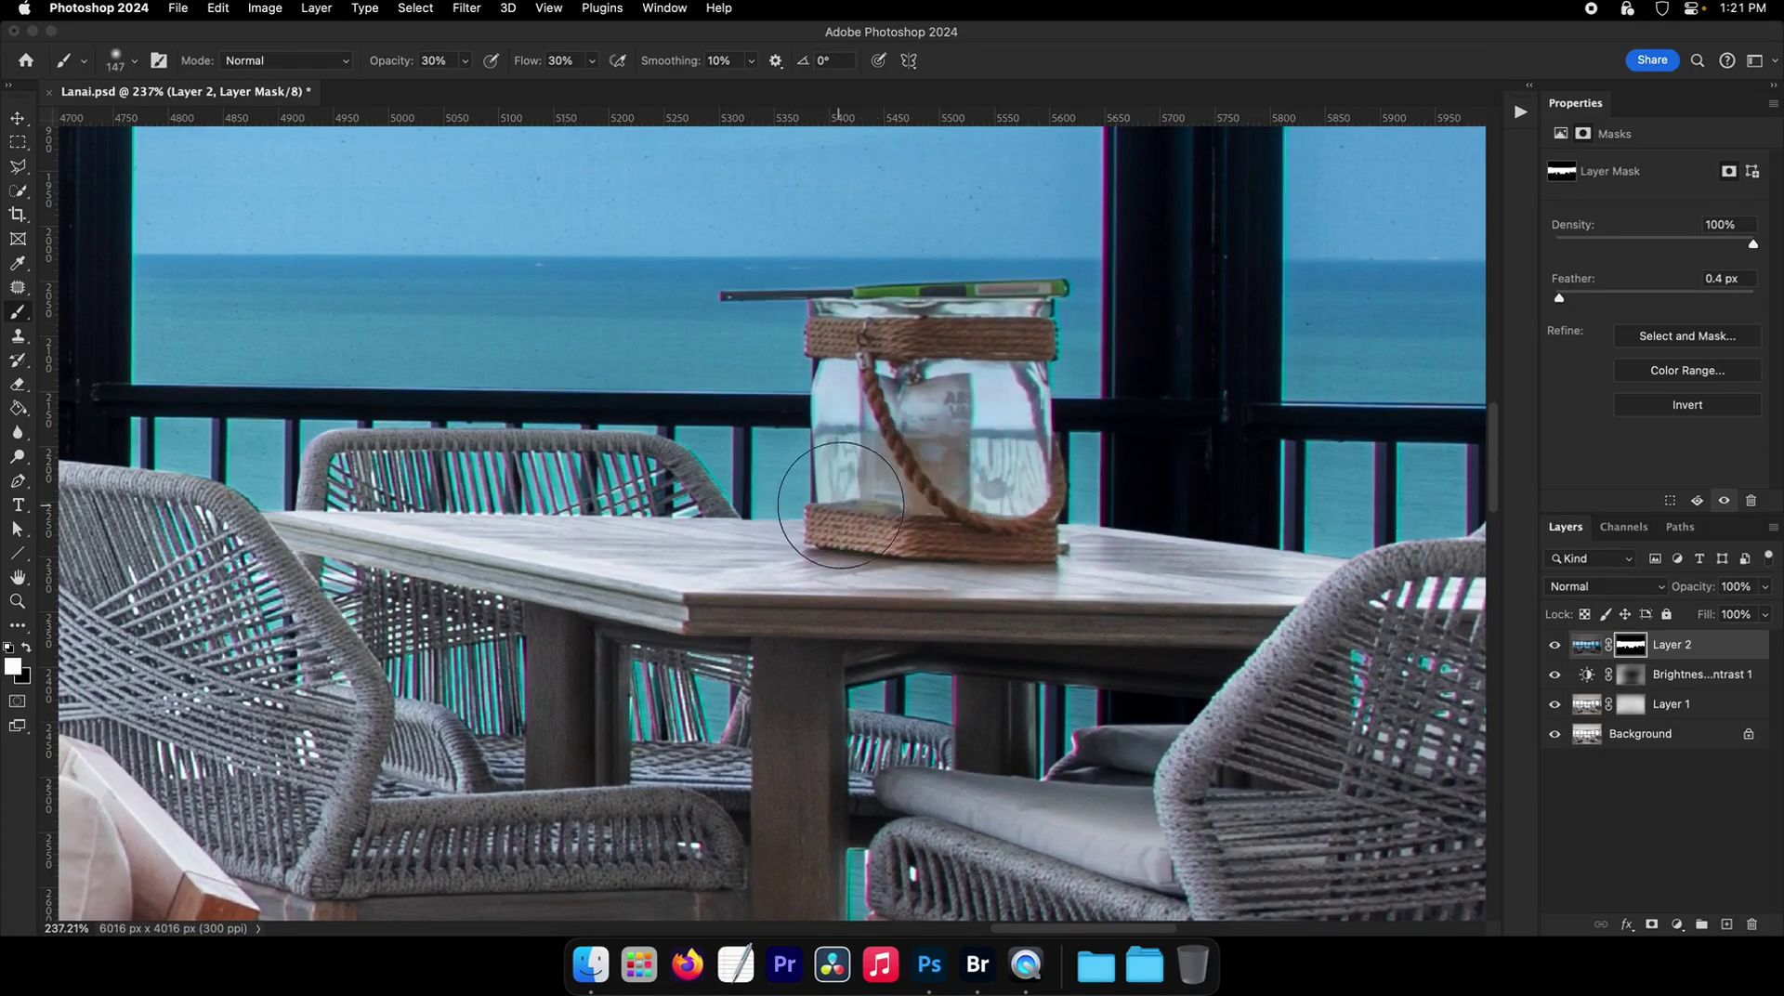
- Softly paint white on Layer 2's mask around the dining table, woven chairs and their legs with larger soft brushes, and save
drag(772, 506, 1058, 483)
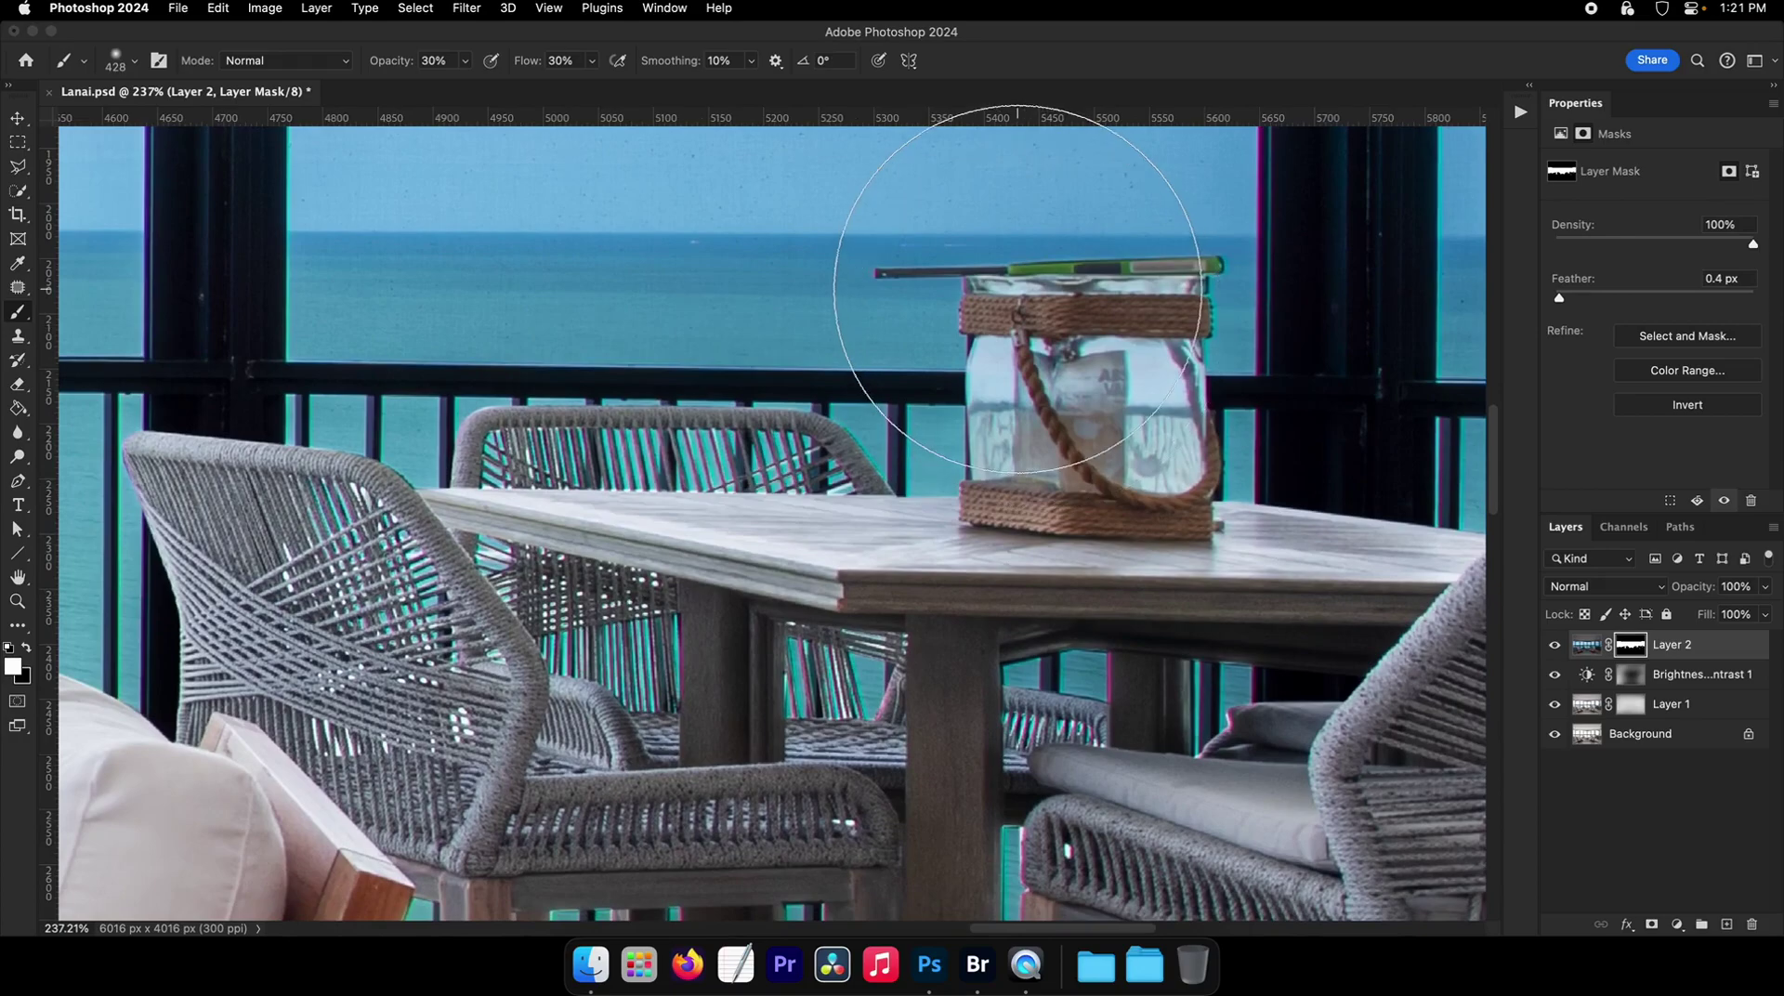
drag(1138, 281, 927, 348)
drag(1075, 415, 1008, 418)
drag(1095, 482, 984, 439)
mouse_move(1091, 534)
mouse_down()
mouse_move(1208, 531)
mouse_move(1173, 546)
mouse_up()
drag(1129, 583, 1129, 392)
mouse_move(1015, 613)
mouse_down()
mouse_move(1065, 613)
mouse_move(1063, 434)
mouse_up()
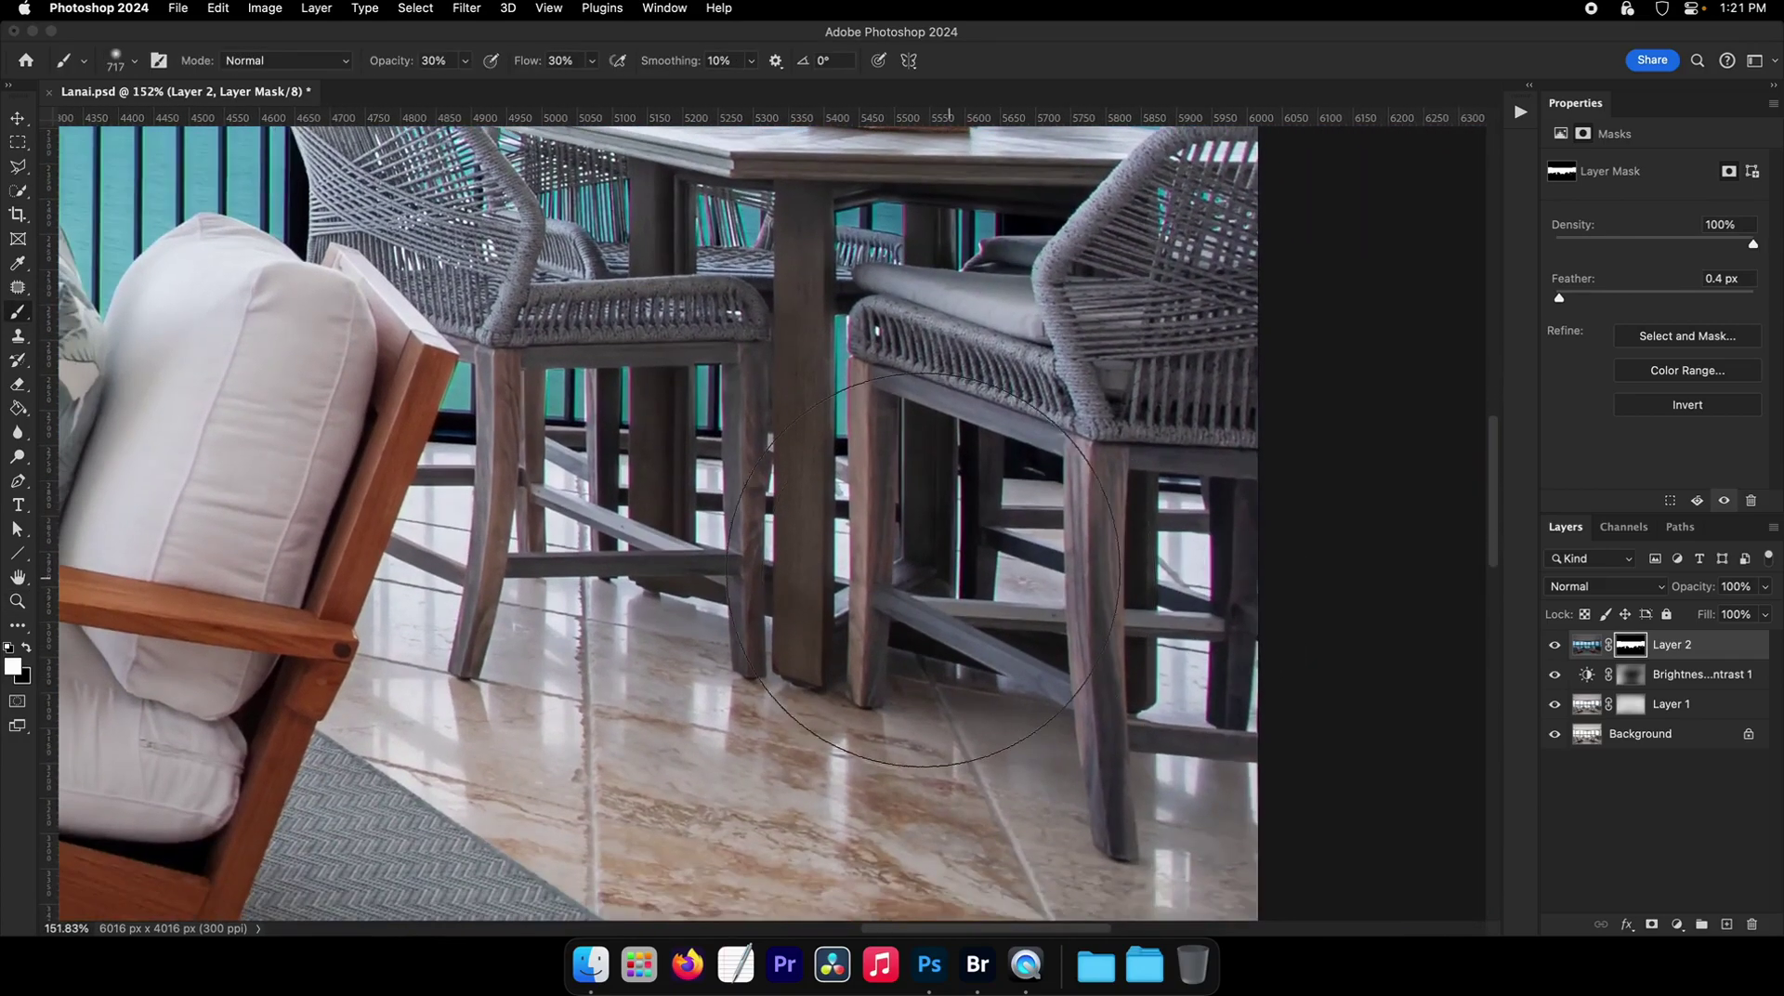
drag(843, 625, 878, 621)
drag(909, 544, 934, 681)
key(super+s)
- Darken the bright floor beneath the dining set with broad white strokes of 1100 px or more on Layer 2's mask, and save
drag(744, 431, 686, 430)
drag(685, 431, 771, 429)
click(689, 413)
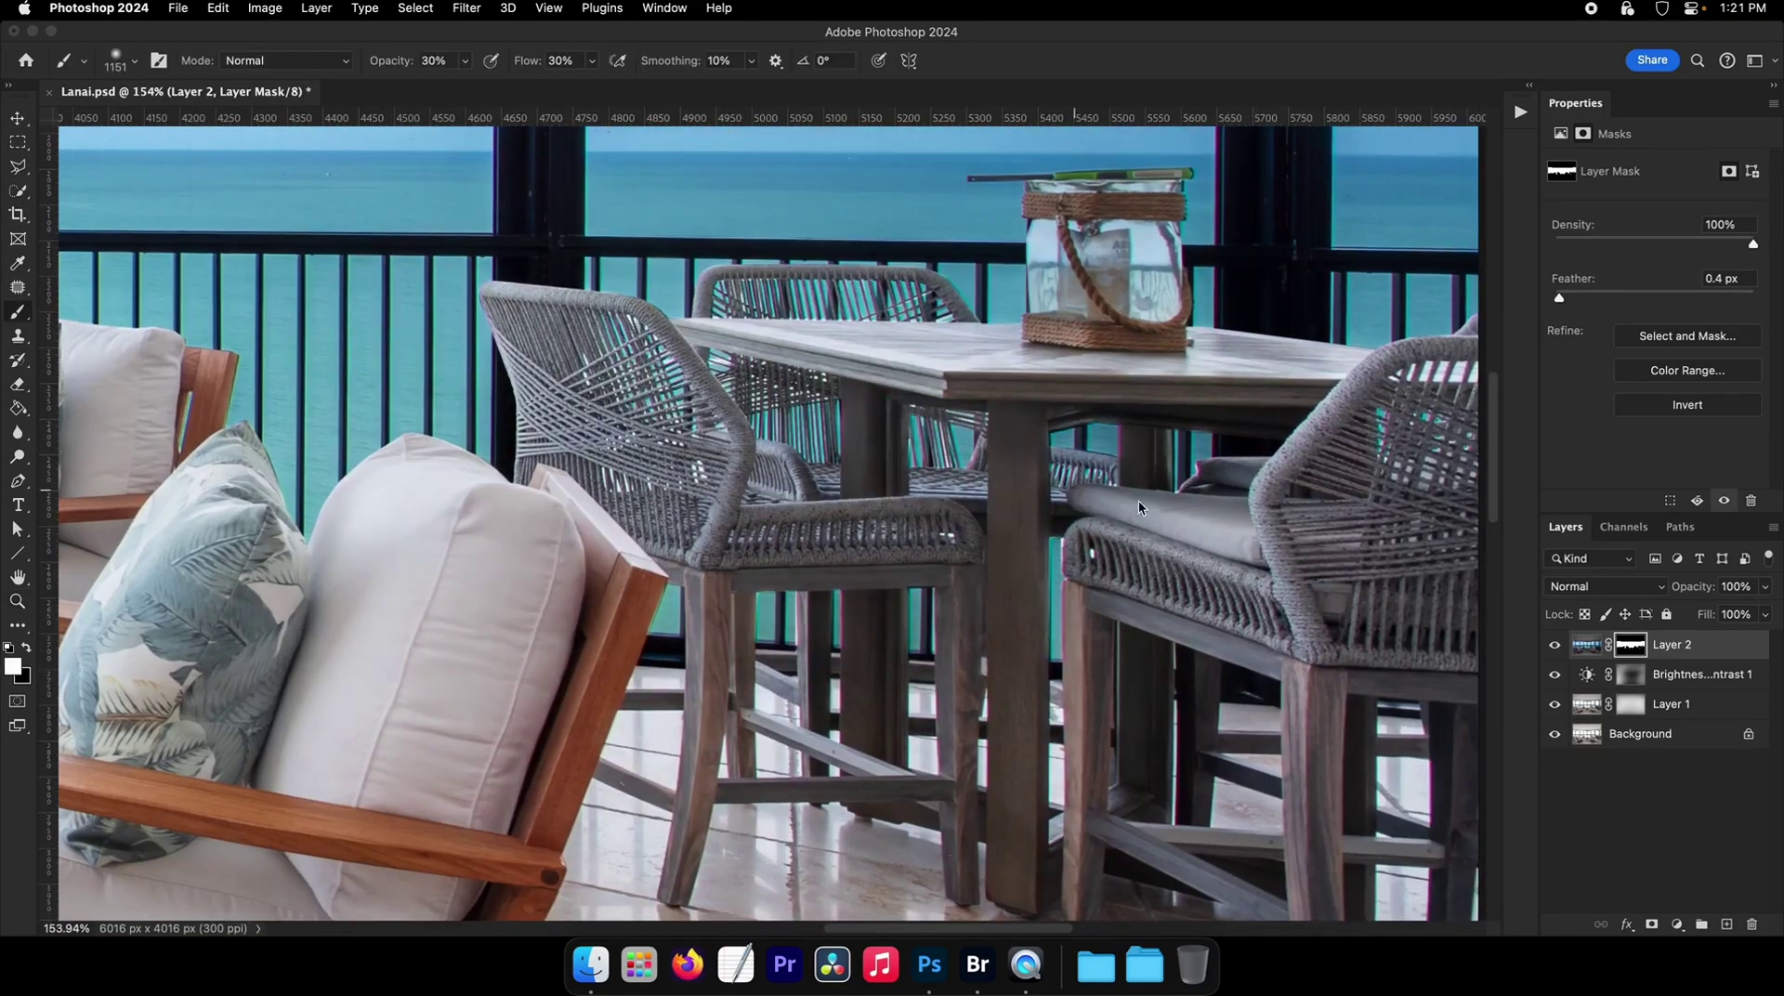
drag(1432, 473, 1106, 485)
drag(939, 539, 1118, 541)
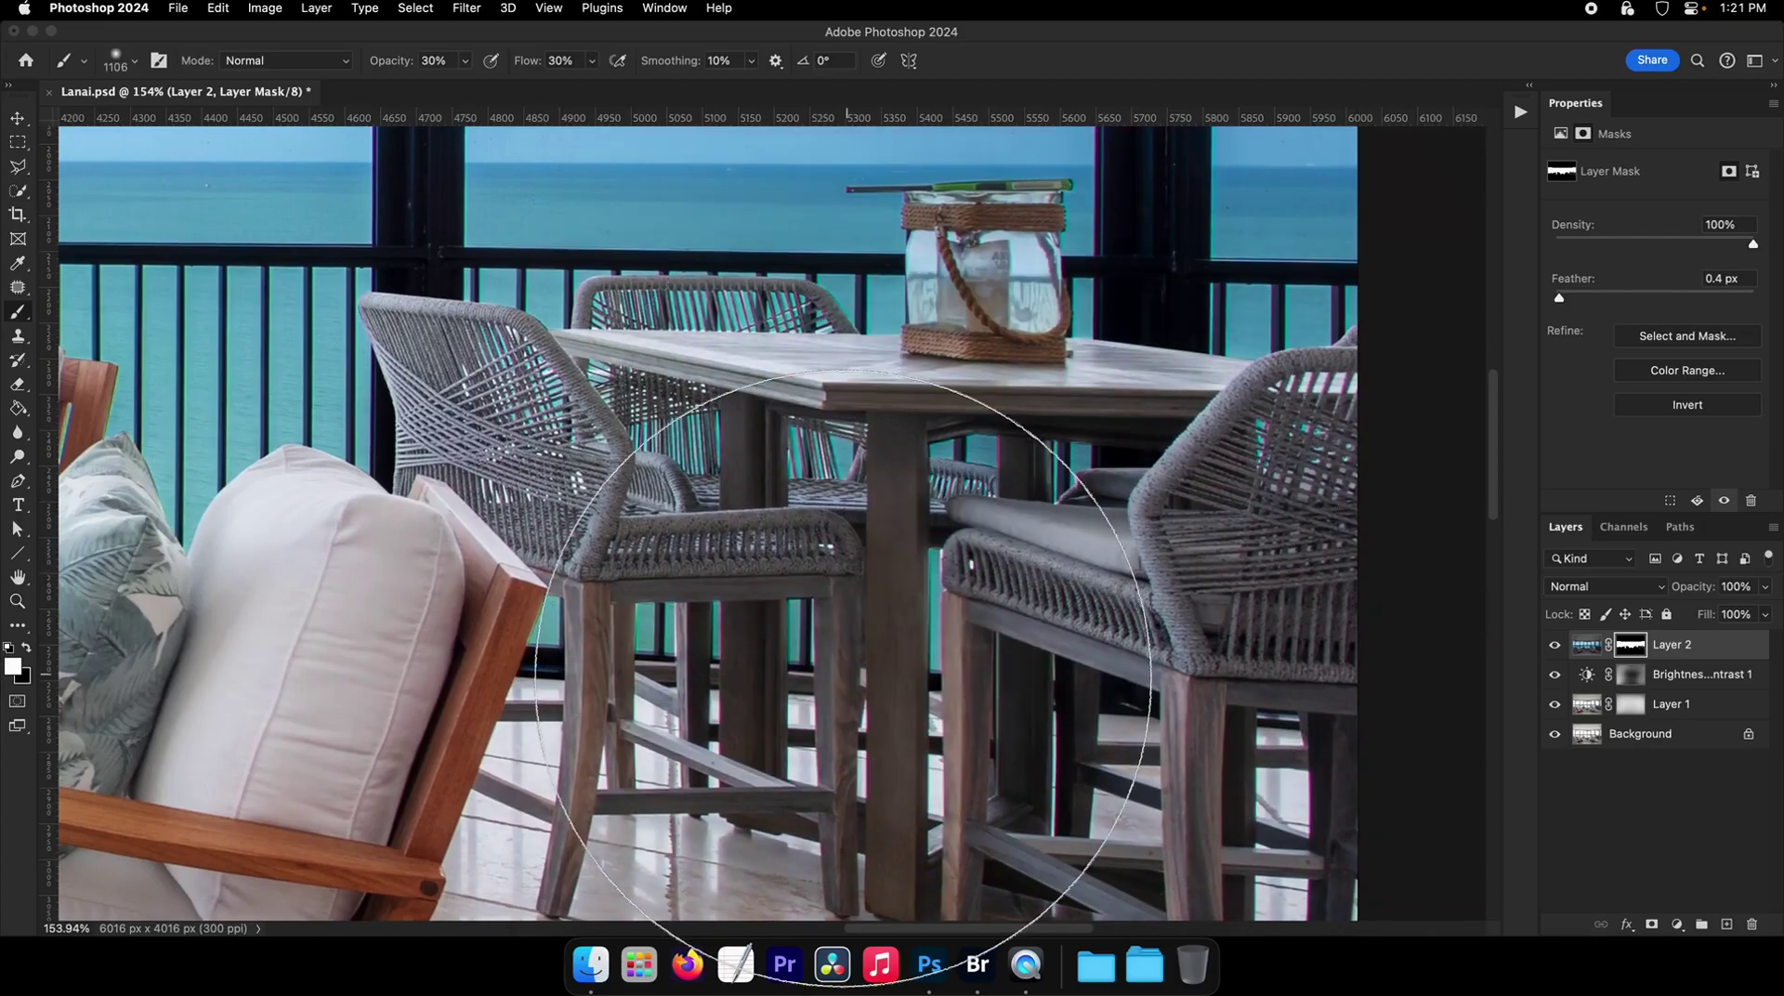
mouse_move(900, 676)
mouse_down()
mouse_move(734, 665)
mouse_move(882, 640)
mouse_up()
mouse_move(586, 630)
mouse_down()
mouse_move(913, 627)
mouse_move(1054, 651)
mouse_move(886, 559)
mouse_move(557, 608)
mouse_move(808, 613)
mouse_up()
key(super+s)
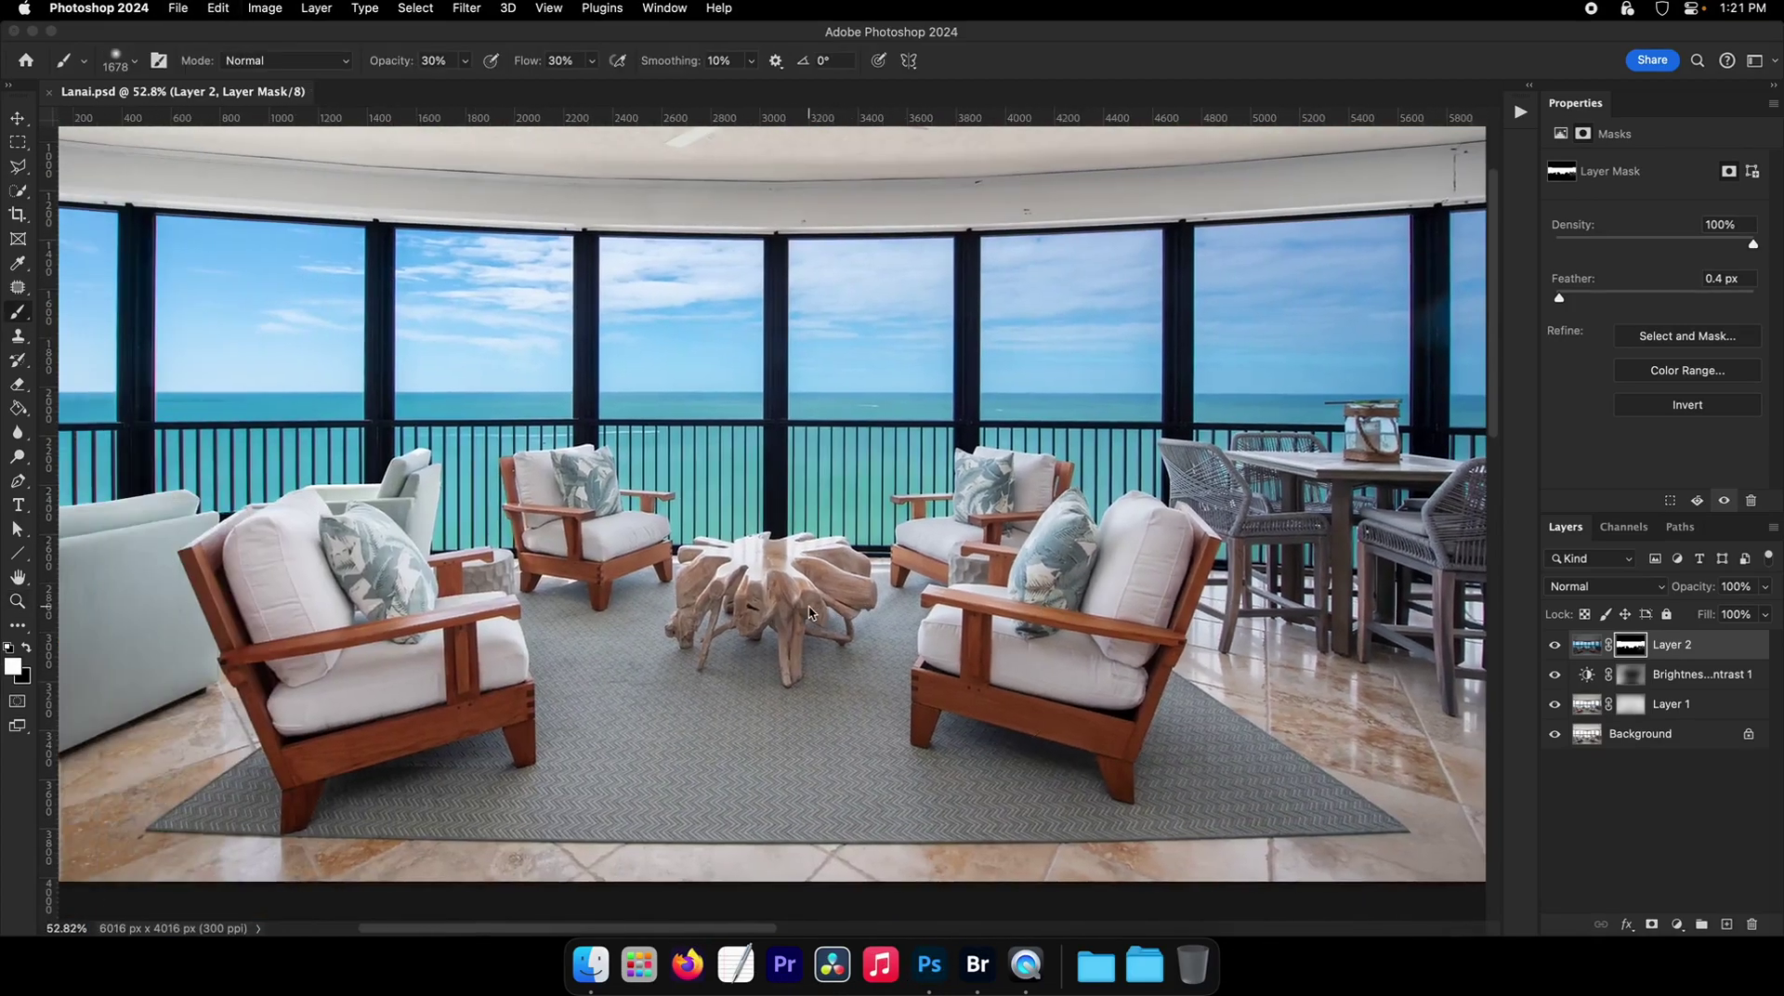
- Add a Hue/Saturation adjustment layer above Layer 2 with saturation +49 and fill its mask with black
scroll(809, 614, left, 2)
key(F2)
scroll(1199, 655, down, 3)
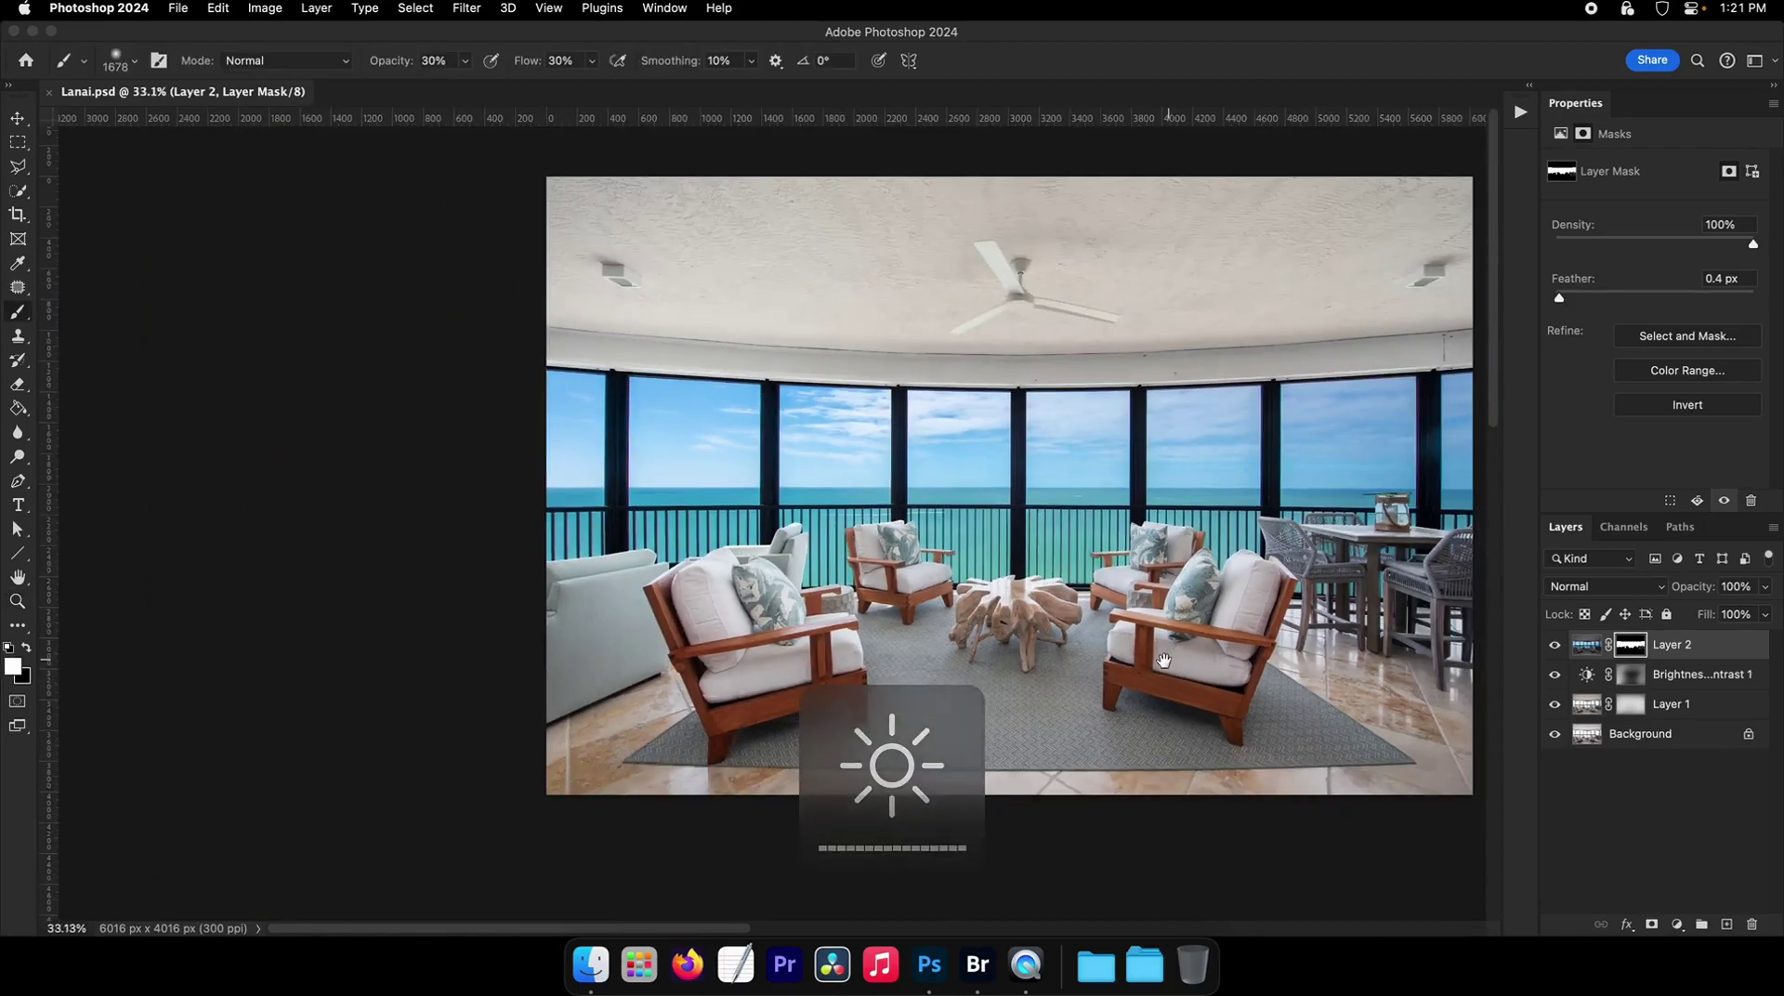
key(v)
click(1677, 924)
click(1694, 827)
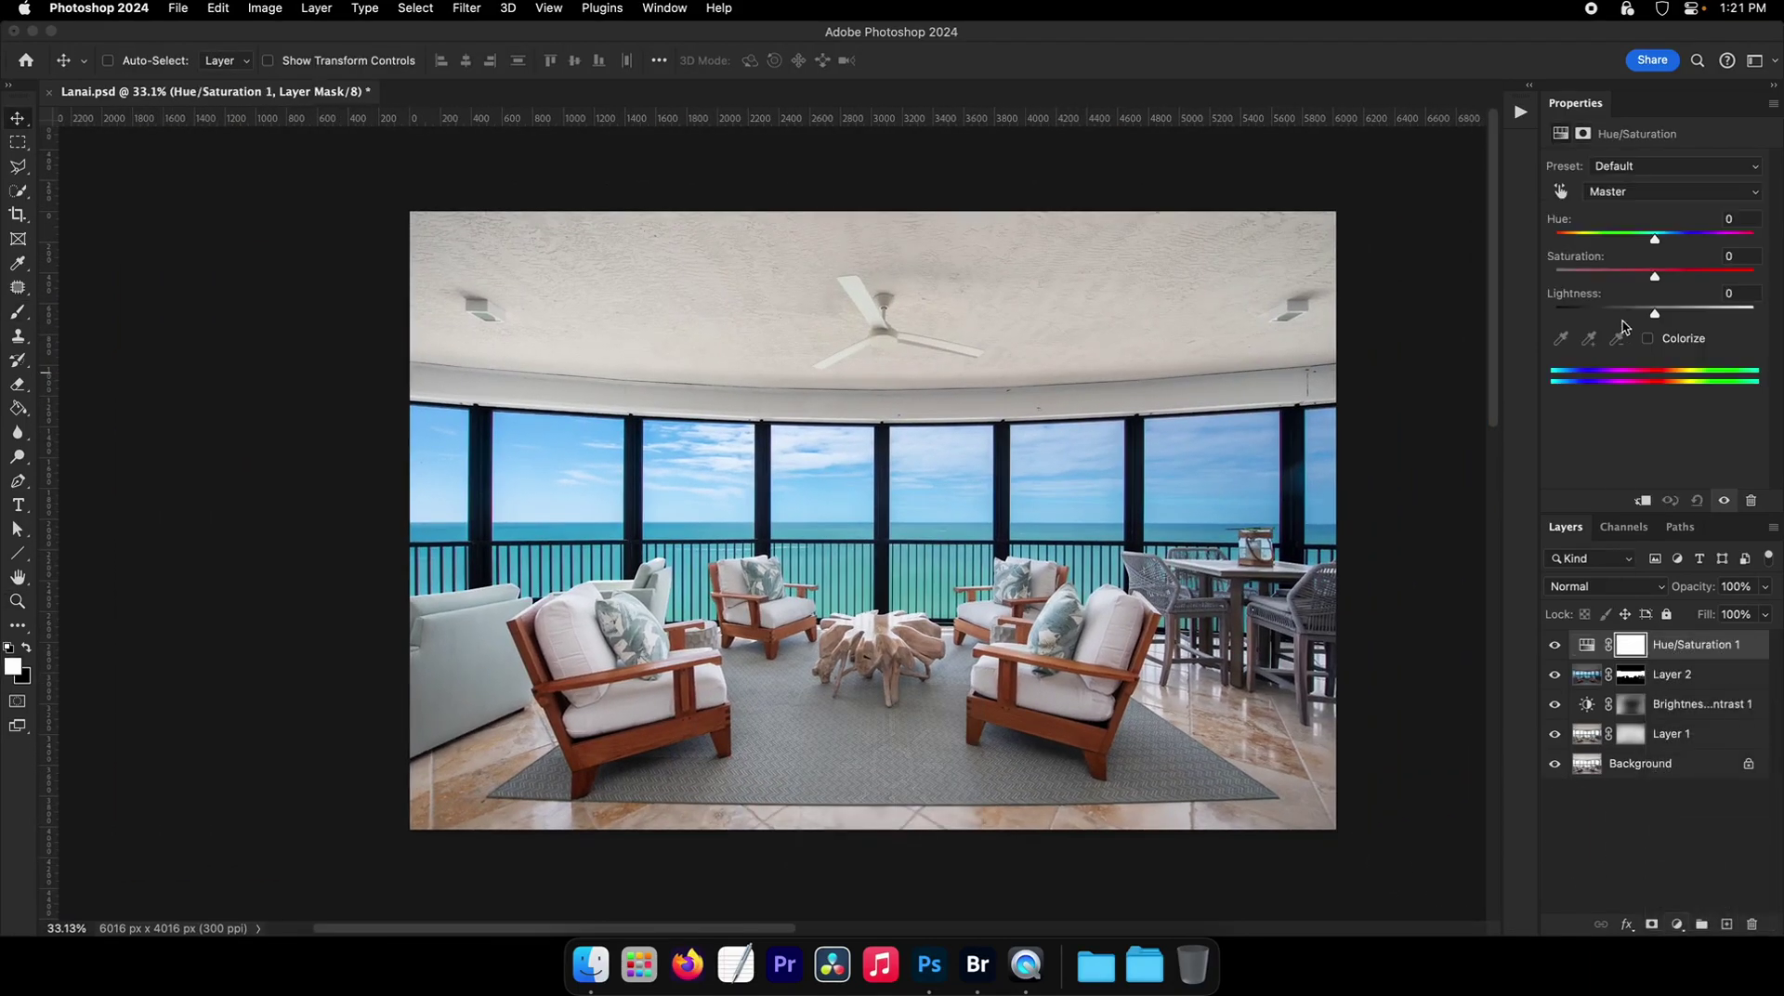
key(F2)
key(g)
key(x)
click(1245, 441)
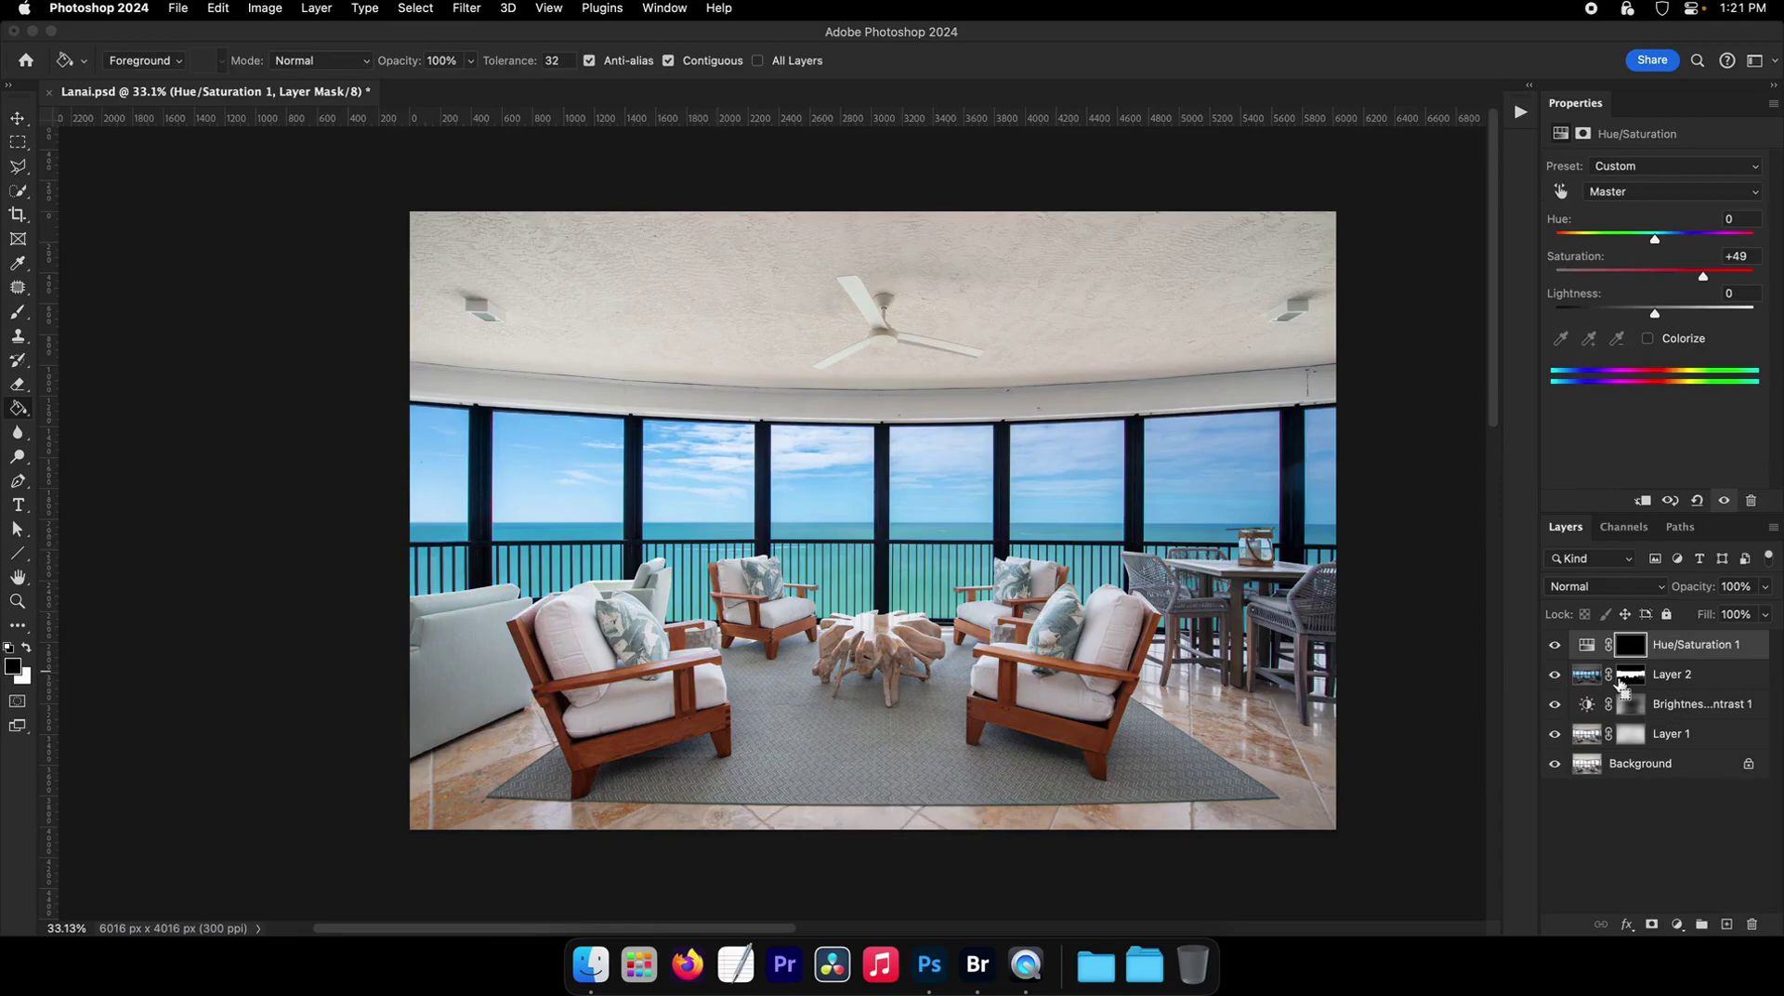
- Load Layer 2's mask as a selection, paint white over the ocean view on the Hue/Saturation mask, and deselect
super+click(1629, 677)
key(b)
drag(1016, 530, 1238, 533)
key(x)
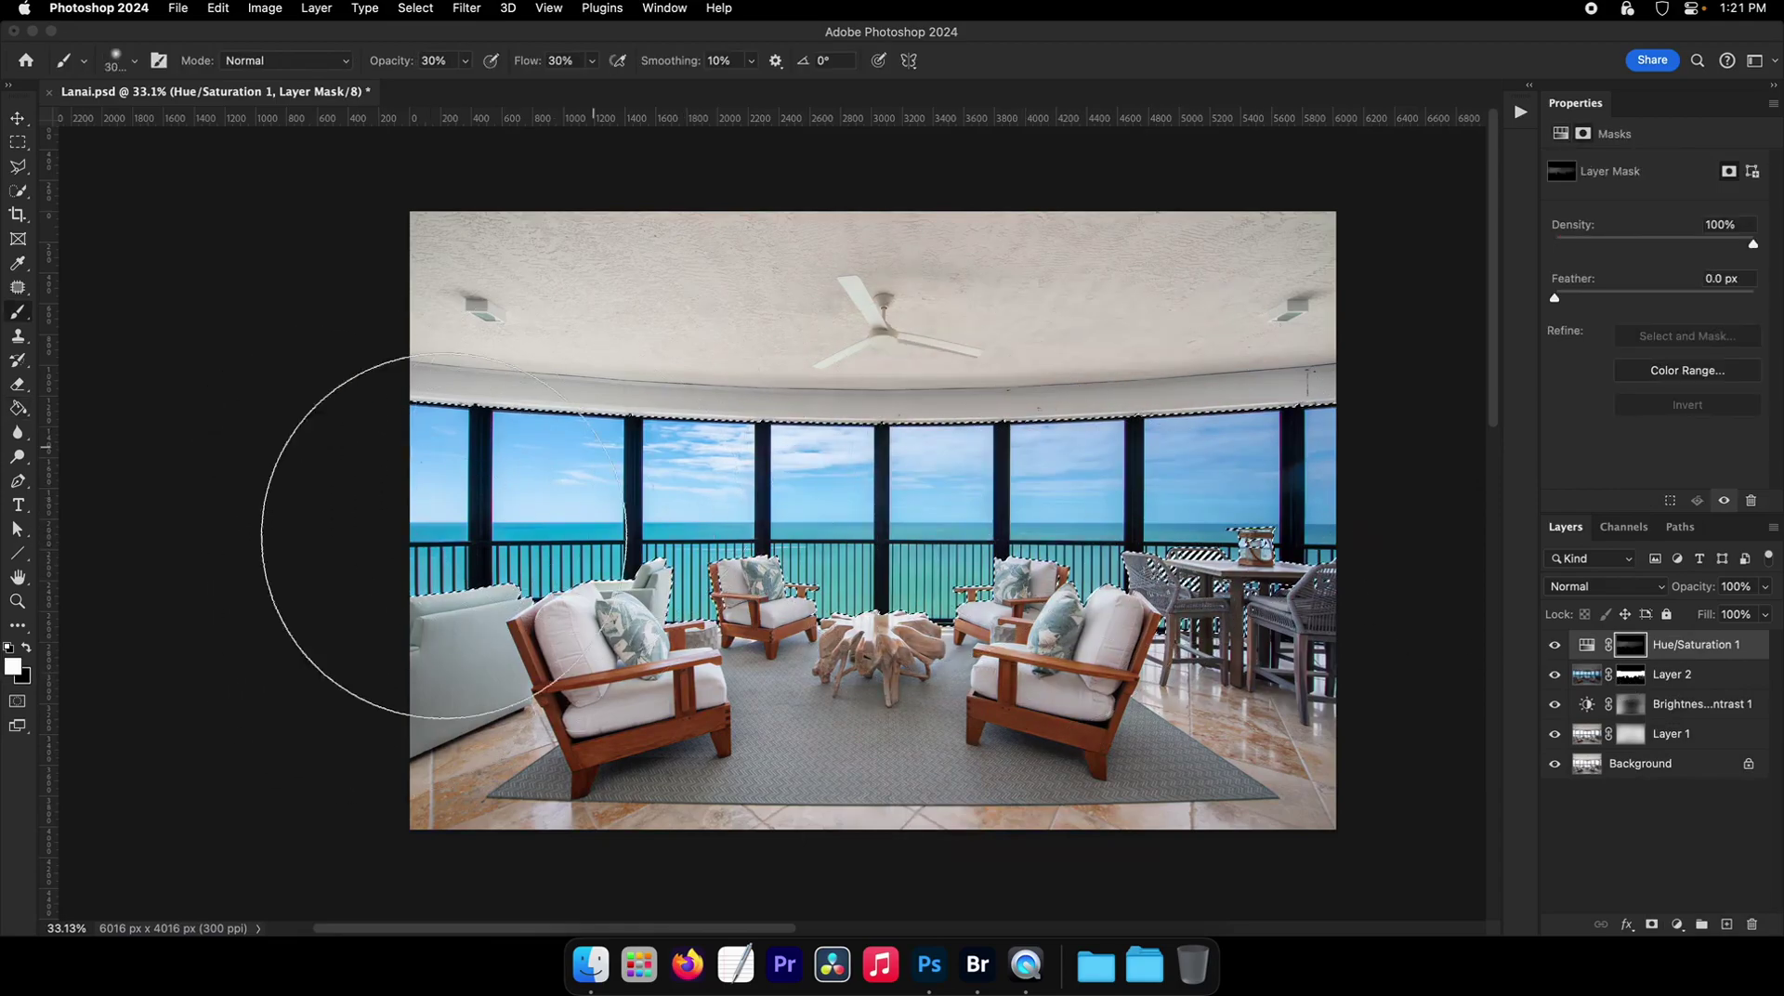
key(super+d)
scroll(1180, 678, right, 2)
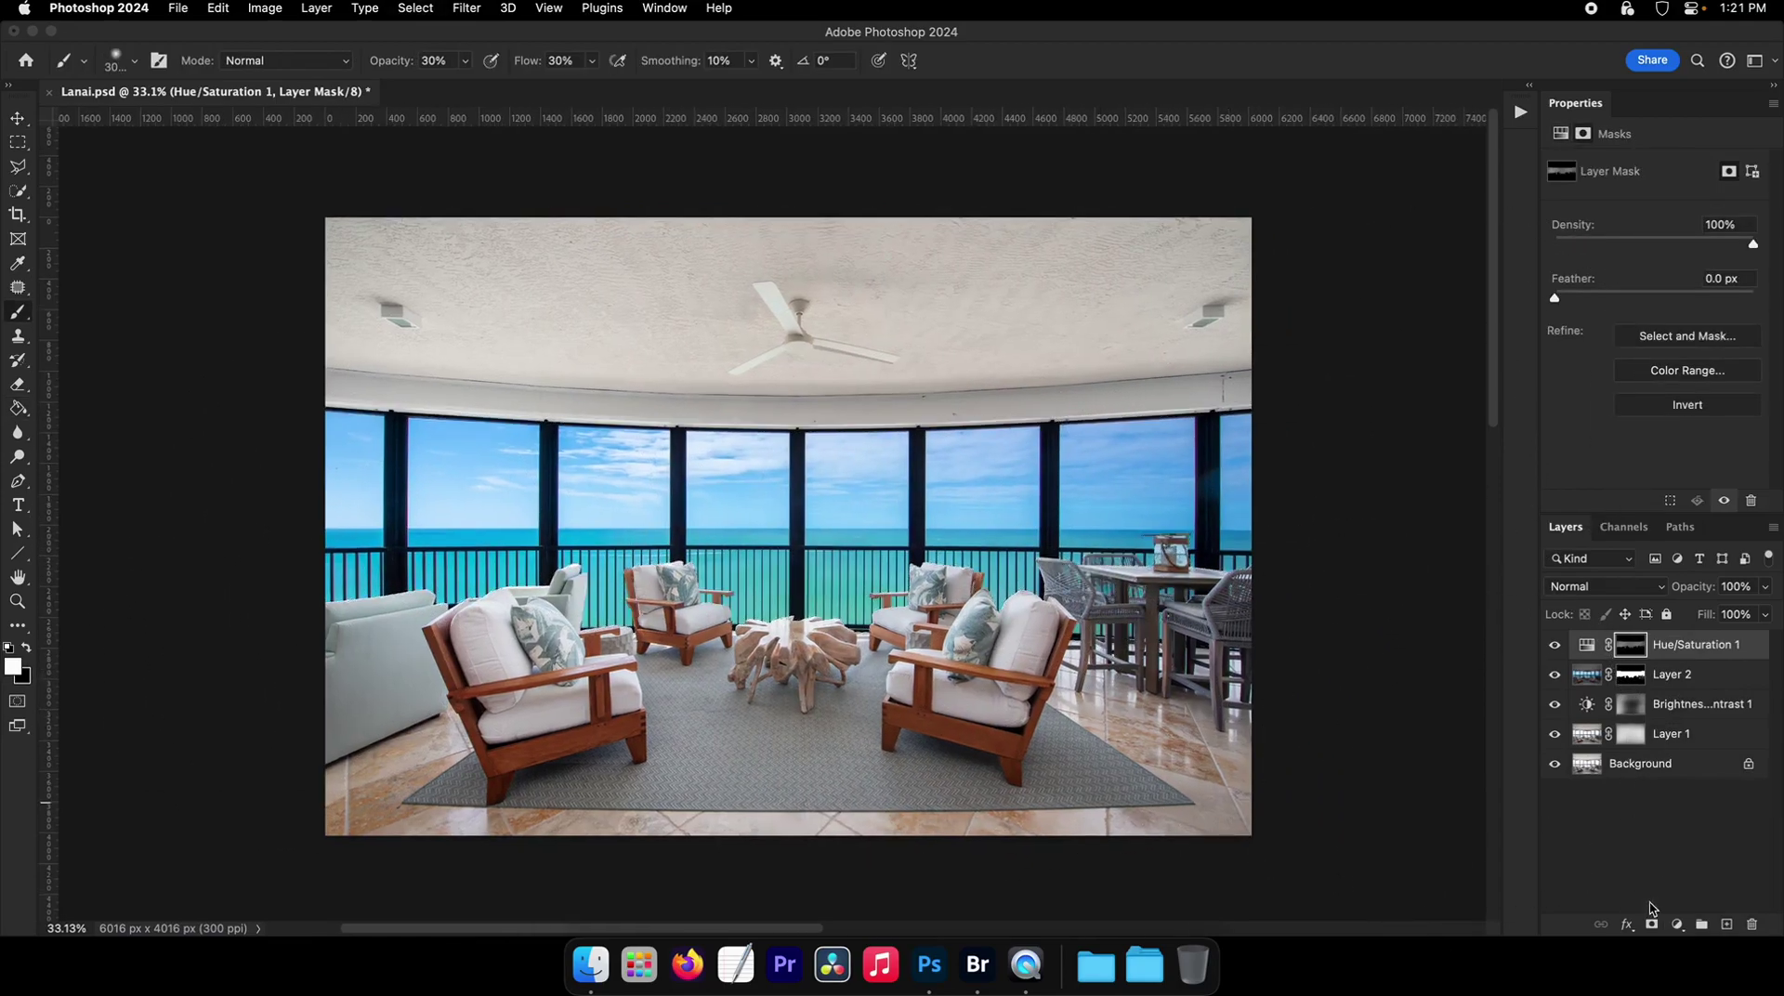
- Add a top Brightness/Contrast adjustment layer with brightness 73 and contrast -44, and fill its mask with black
click(1677, 924)
click(1706, 721)
mouse_move(1655, 219)
mouse_down()
mouse_move(1703, 219)
mouse_move(1567, 256)
mouse_up()
key(g)
key(x)
key(alt+BackSpace)
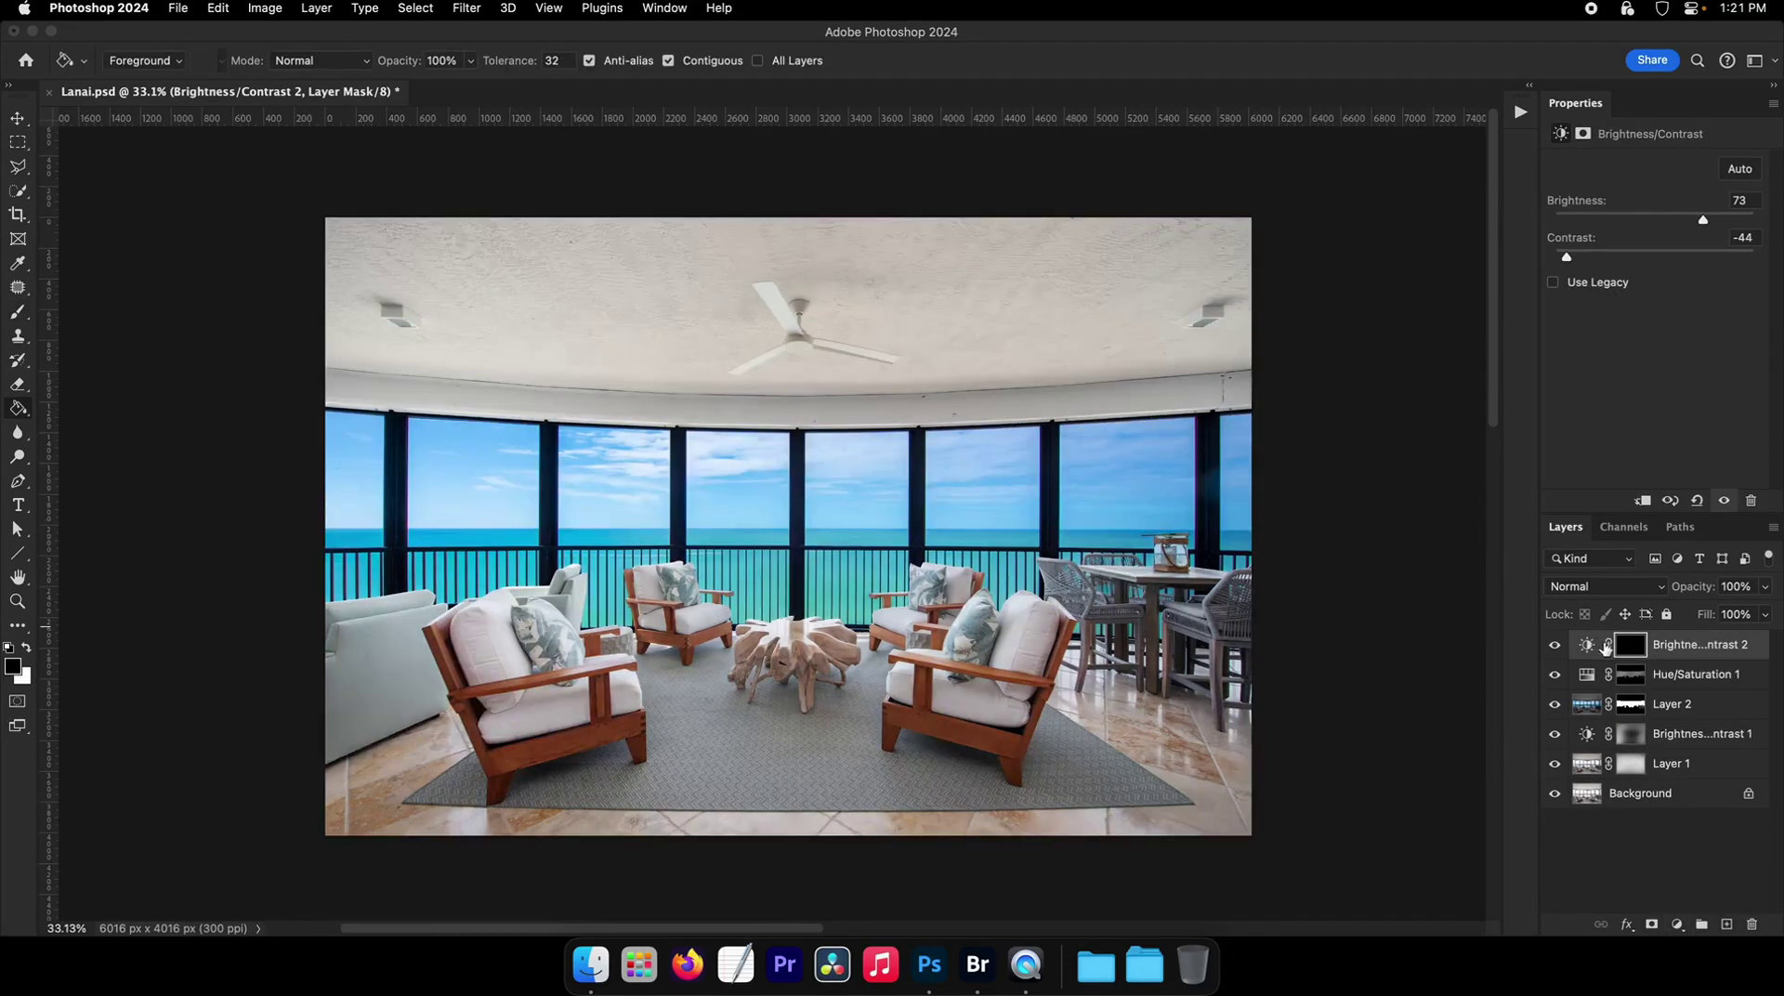
- Within a selection loaded from Layer 2's mask, paint white over the windows on the top Brightness/Contrast mask with a large soft brush, and deselect
super+click(1630, 708)
key(b)
key(x)
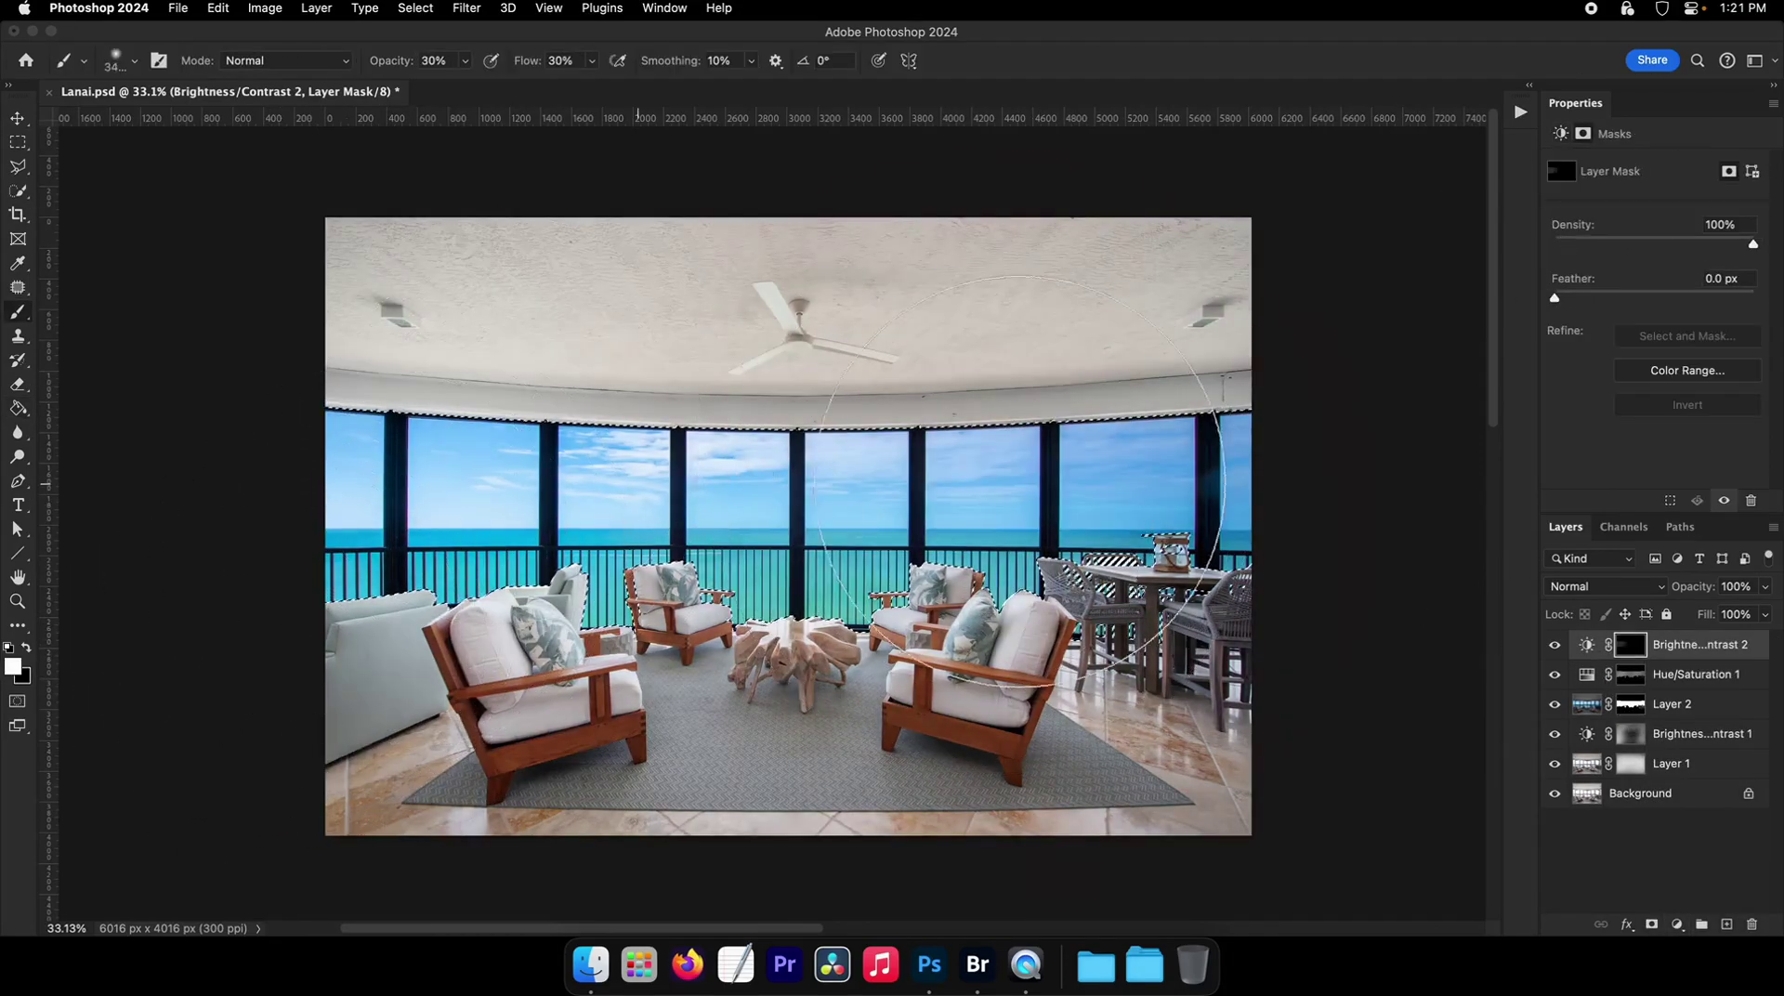
drag(1021, 482, 1127, 538)
mouse_move(1109, 548)
ctrl+alt+mouse_down()
mouse_move(1182, 639)
mouse_move(1181, 666)
ctrl+alt+mouse_up()
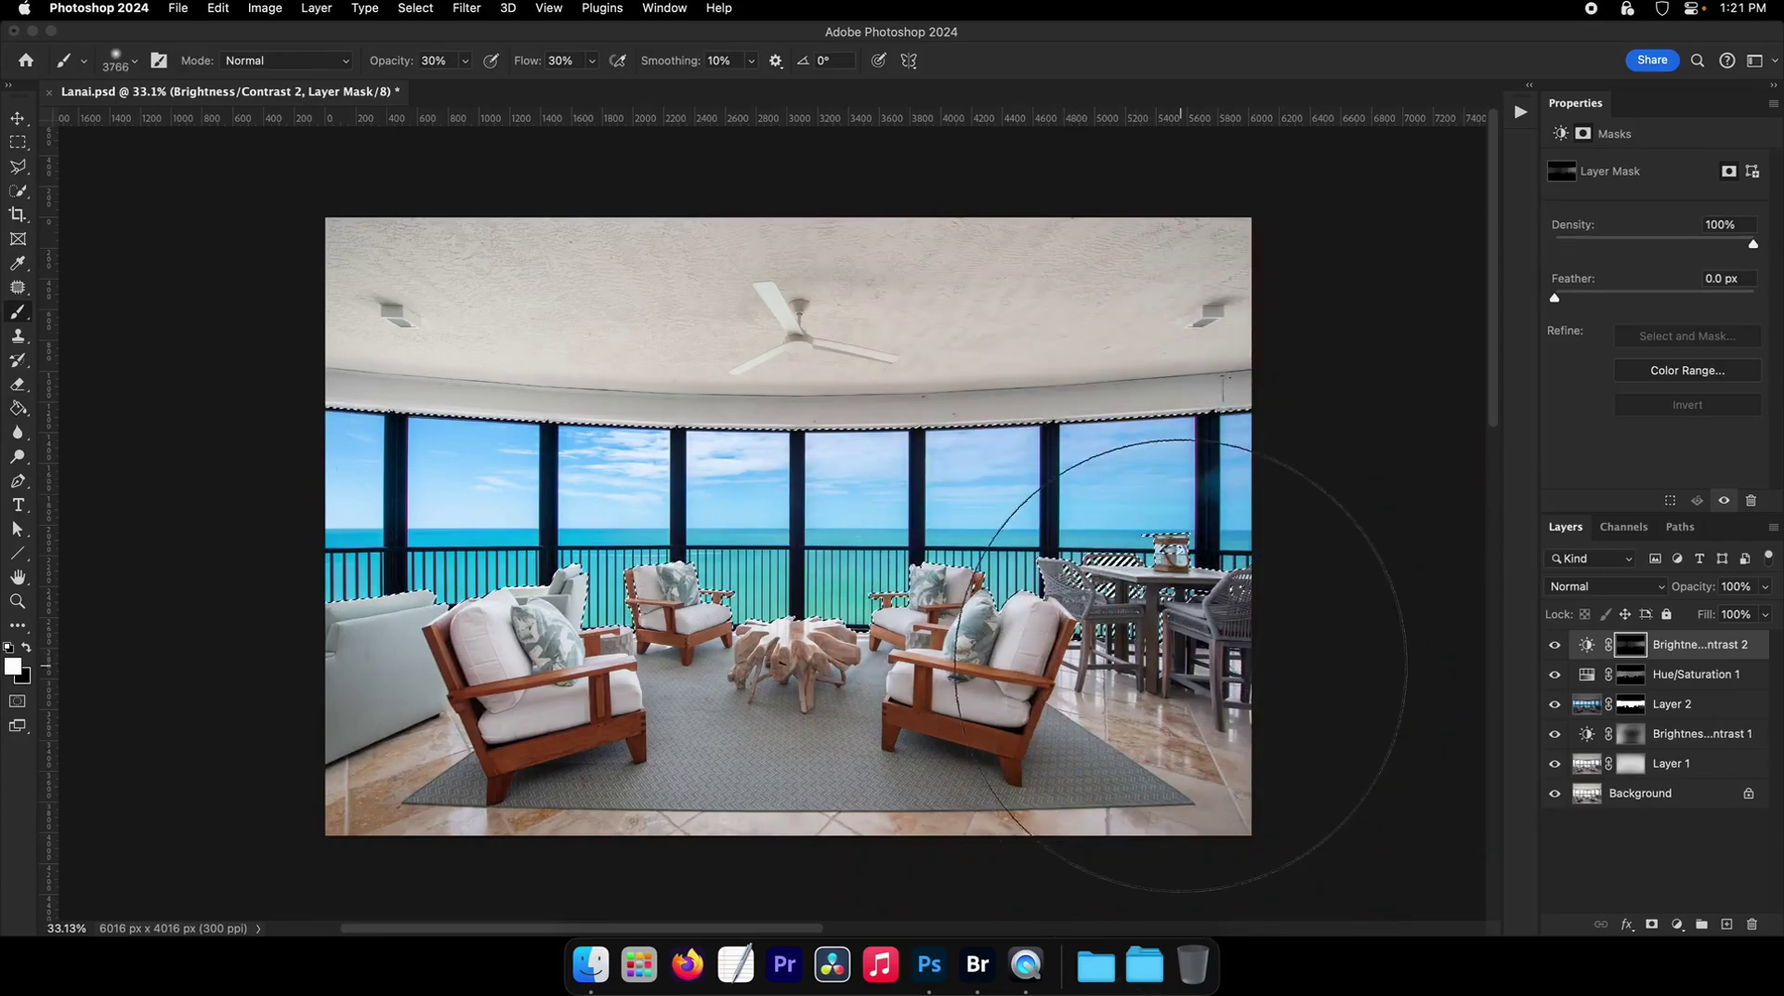
right_click(1159, 519)
click(1152, 509)
ctrl+alt+drag(1123, 485, 1087, 486)
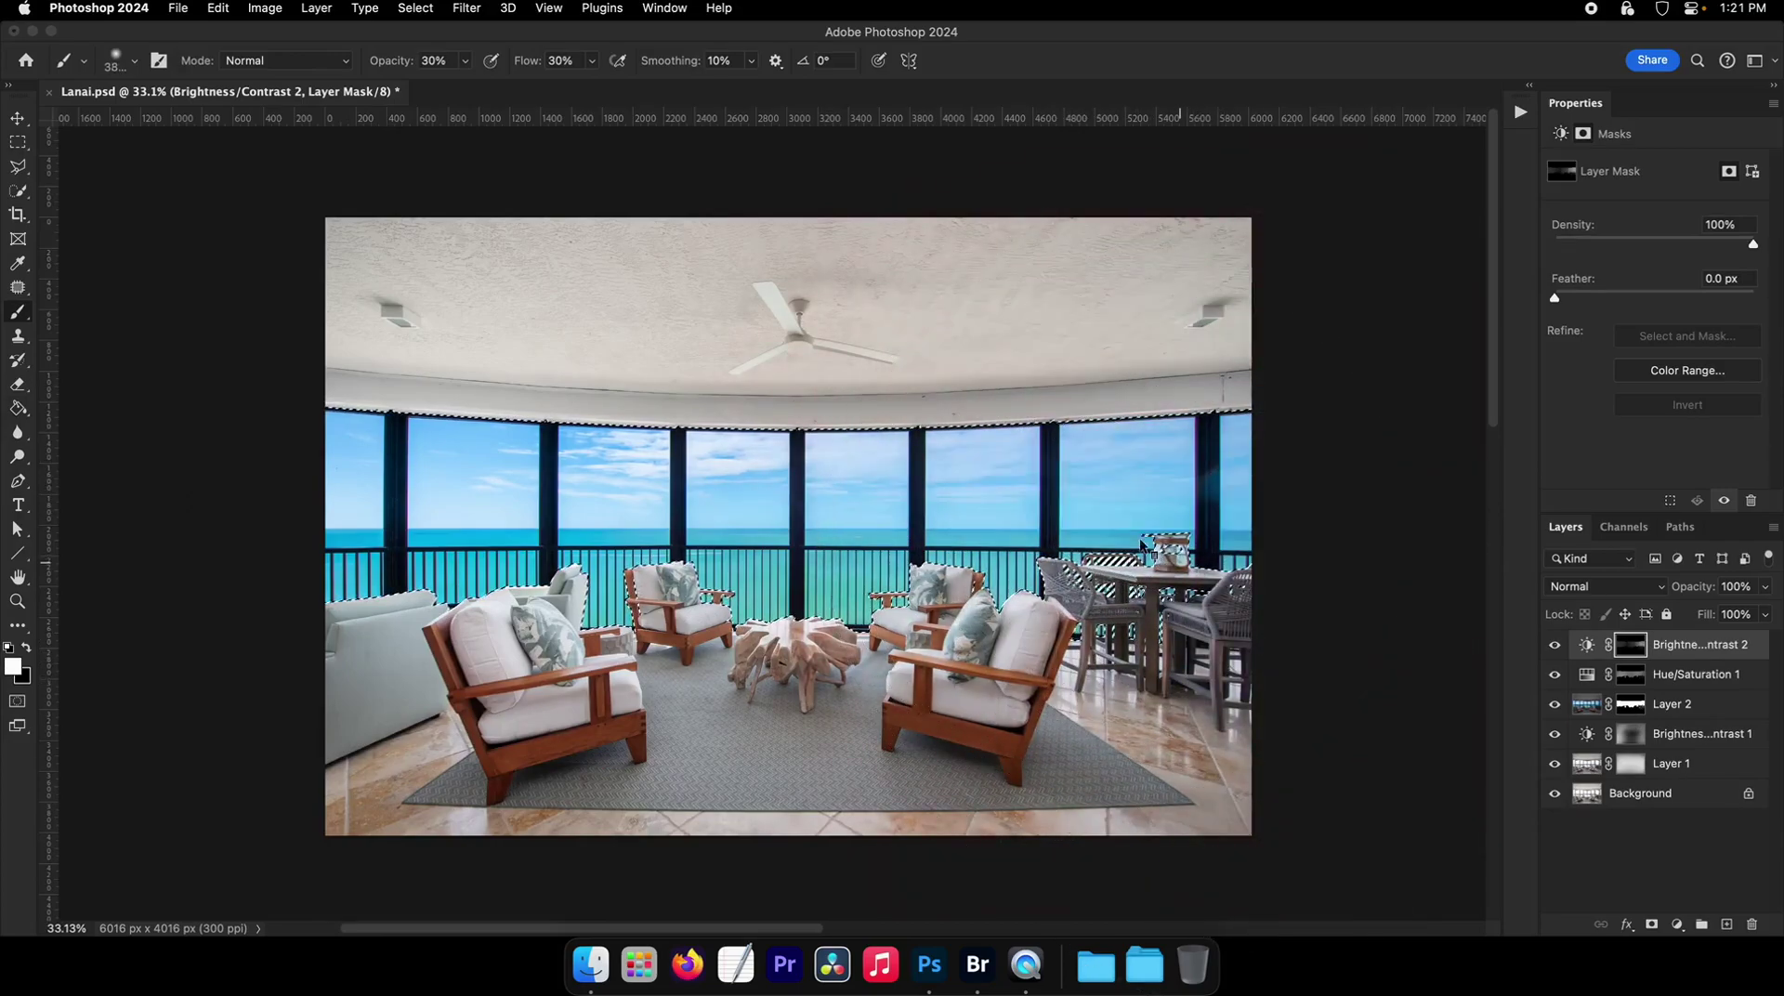
ctrl+alt+drag(899, 546, 859, 547)
mouse_move(486, 457)
mouse_down()
mouse_move(630, 565)
mouse_move(1195, 550)
mouse_move(1157, 539)
mouse_move(1181, 579)
mouse_up()
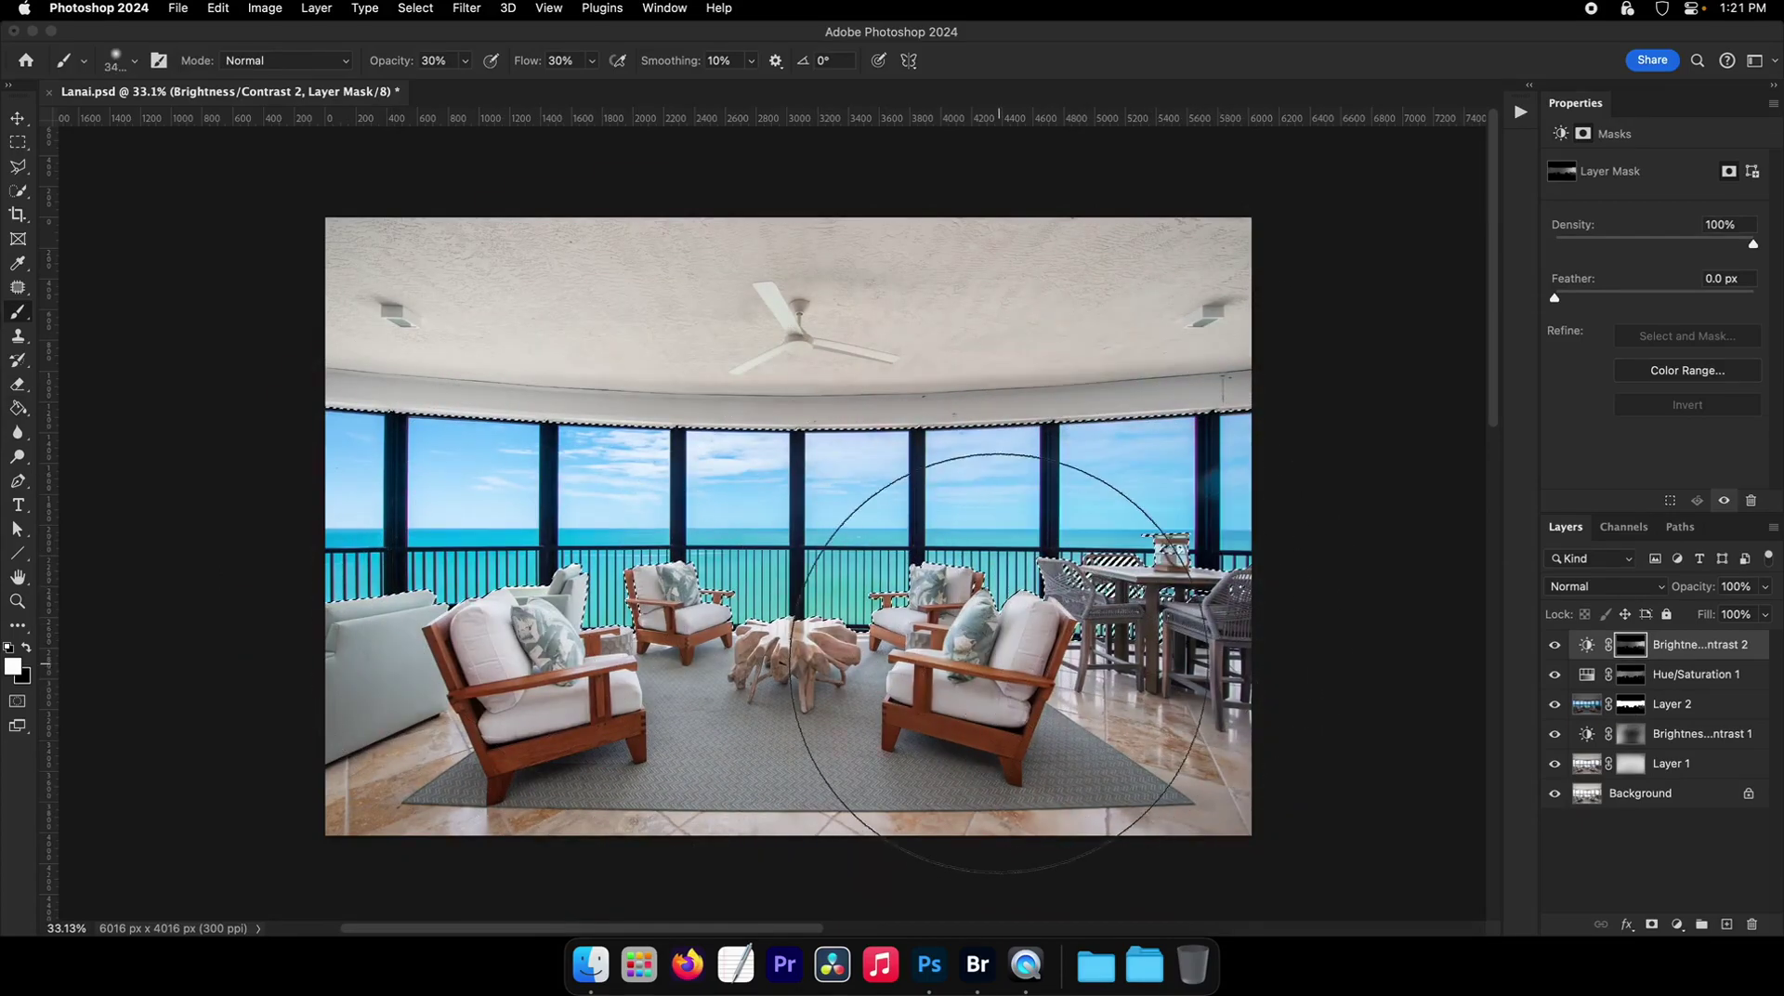
drag(609, 586, 641, 586)
key(super+d)
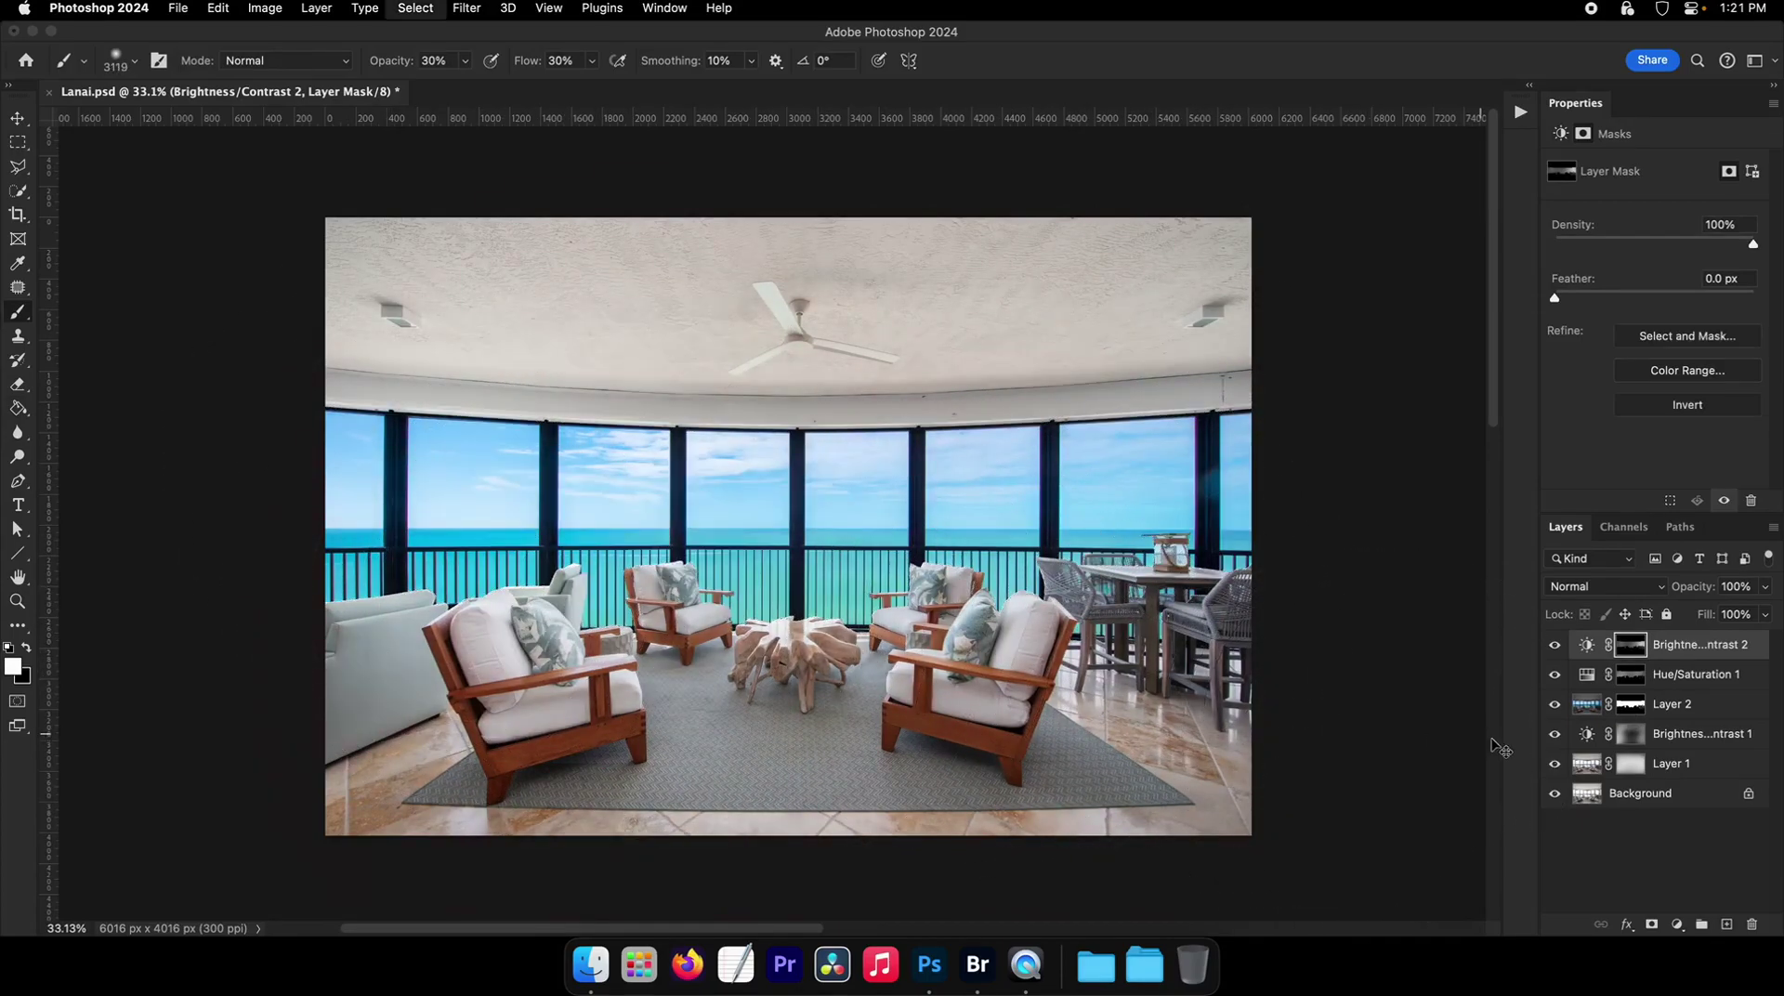
- Save the document and compare the finished blend with the Background exposure shown alone
alt+click(1554, 795)
key(super+s)
key(v)
key(XF86MonBrightnessUp)
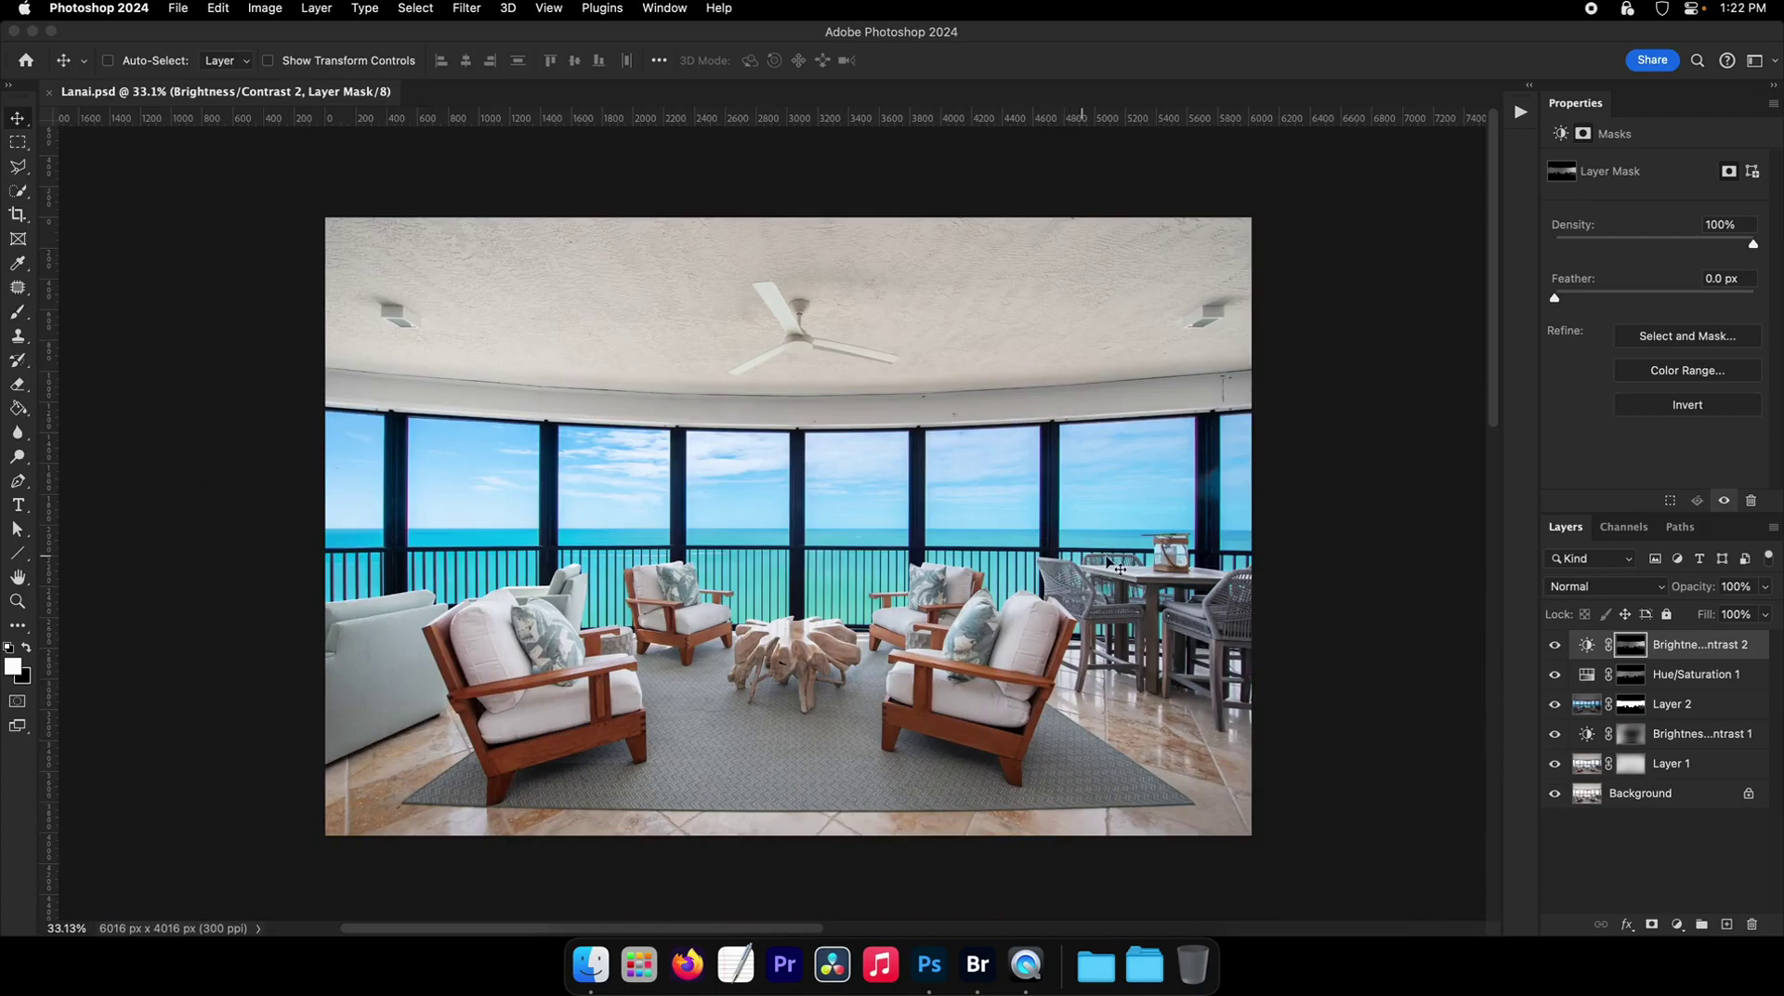
alt+click(1554, 797)
alt+click(1555, 797)
key(XF86MonBrightnessUp)
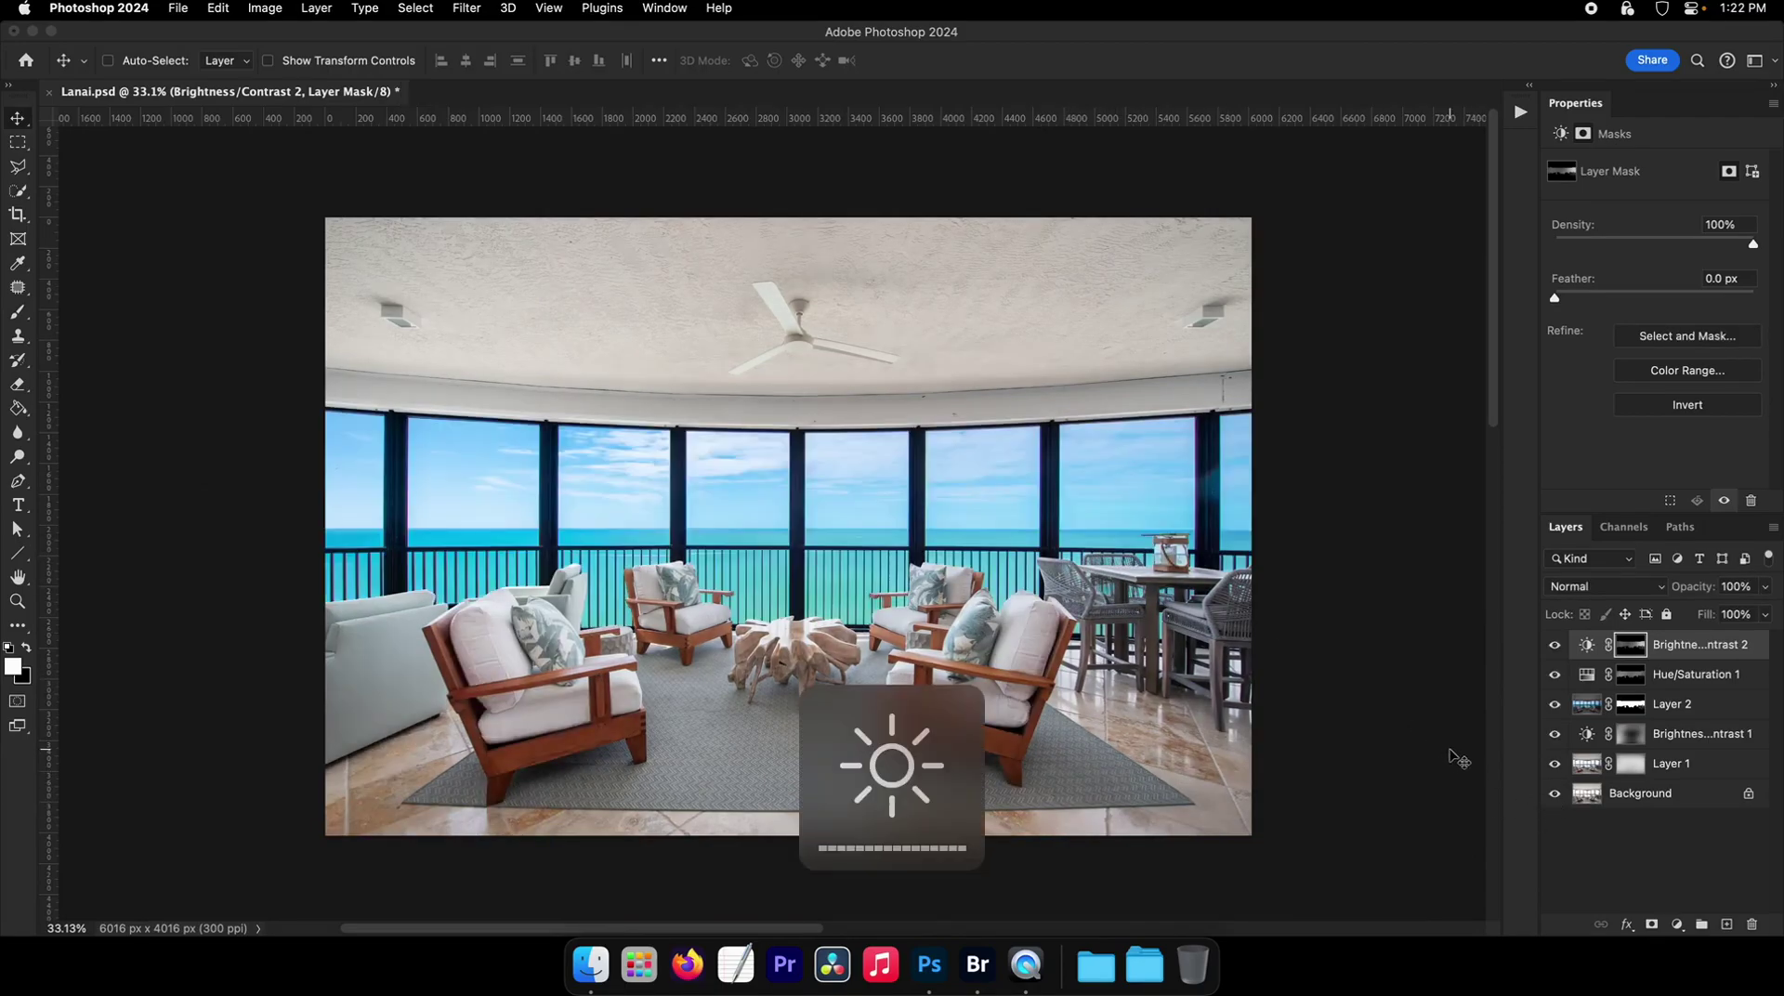
- Inspect the windows and furniture up close, and compare the full blend with the Background layer once more
key(super)
key(super+space)
super+click(1240, 531)
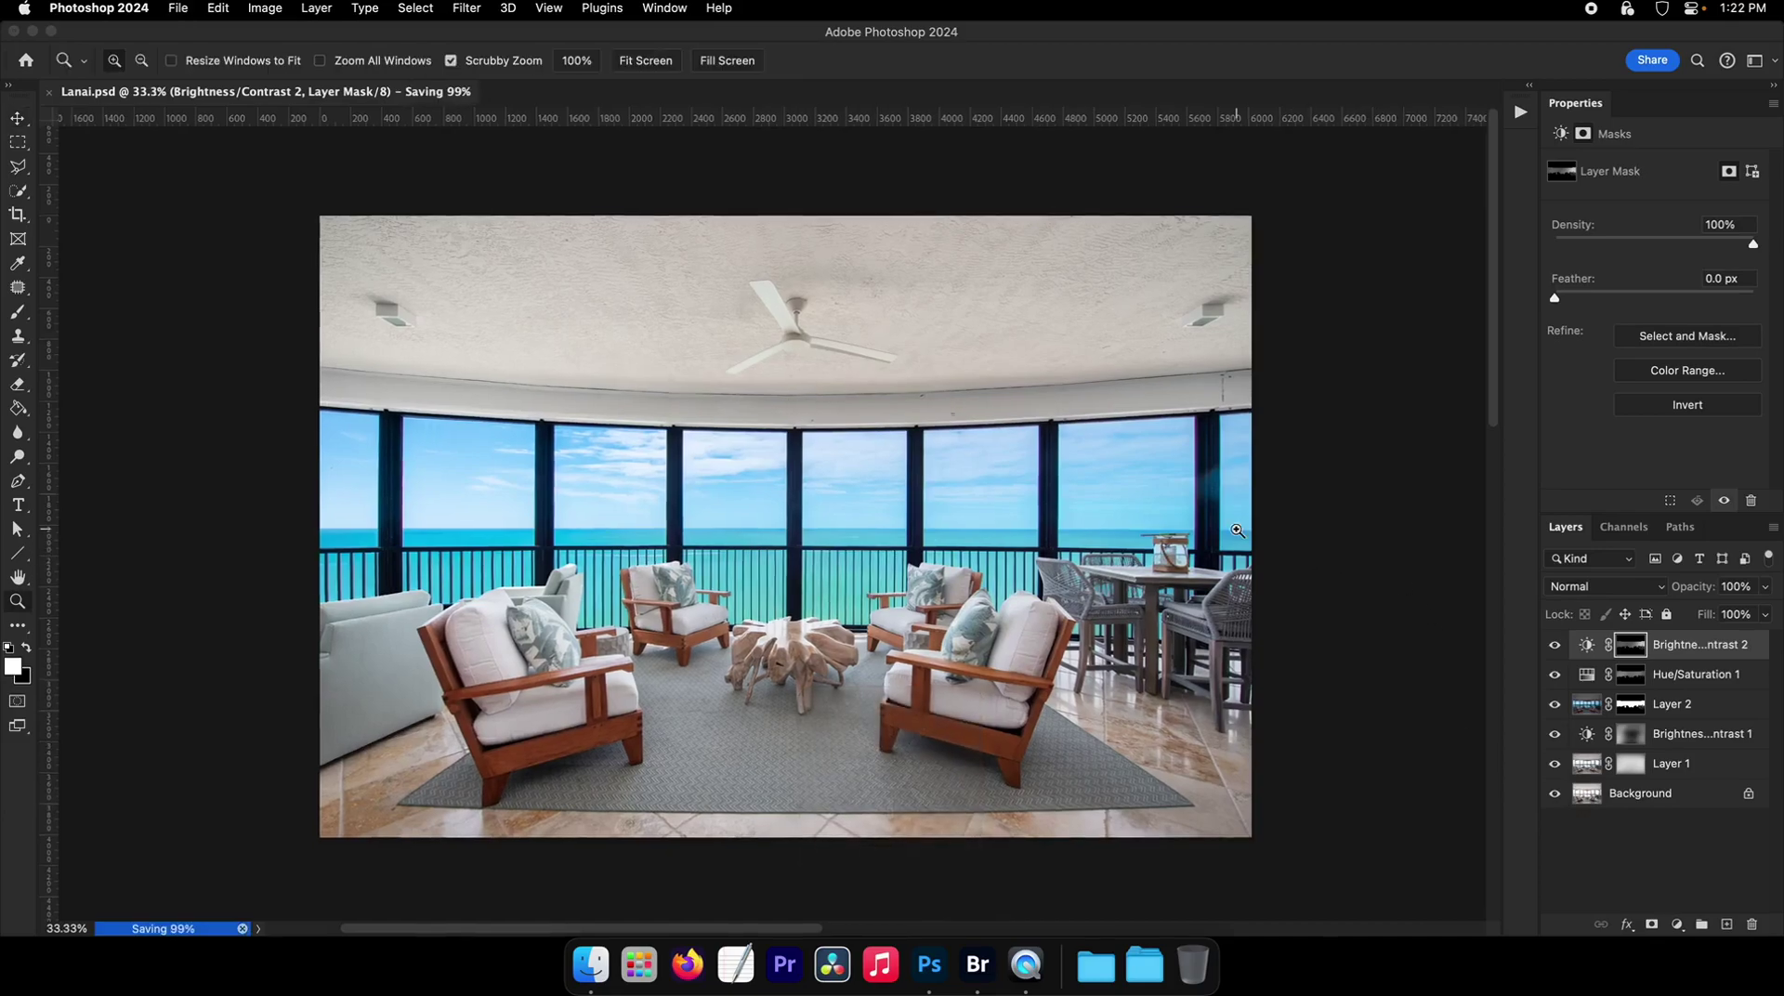
drag(1236, 533, 869, 608)
key(super+space)
super+click(979, 556)
key(super+space)
drag(963, 591, 1301, 553)
drag(1233, 594, 932, 560)
key(F2)
alt+click(1554, 794)
alt+click(1554, 795)
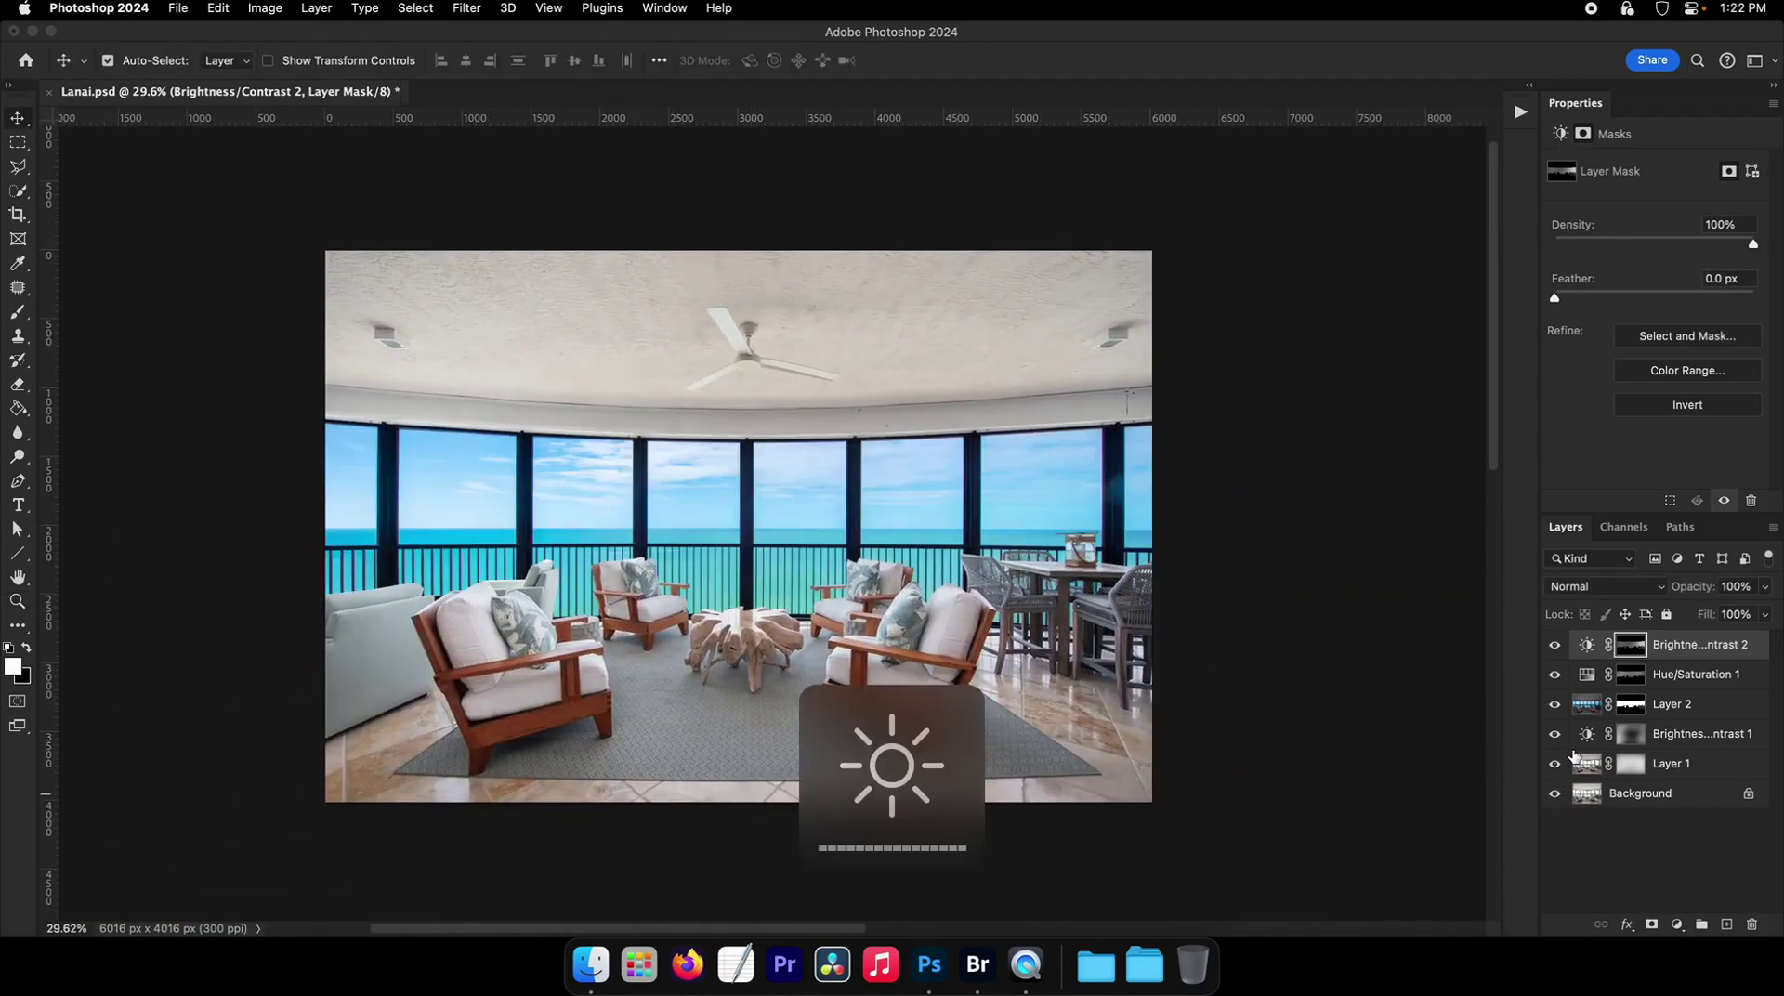
- Stamp all visible layers into a new merged layer at the top of the stack
key(alt+shift+super+w)
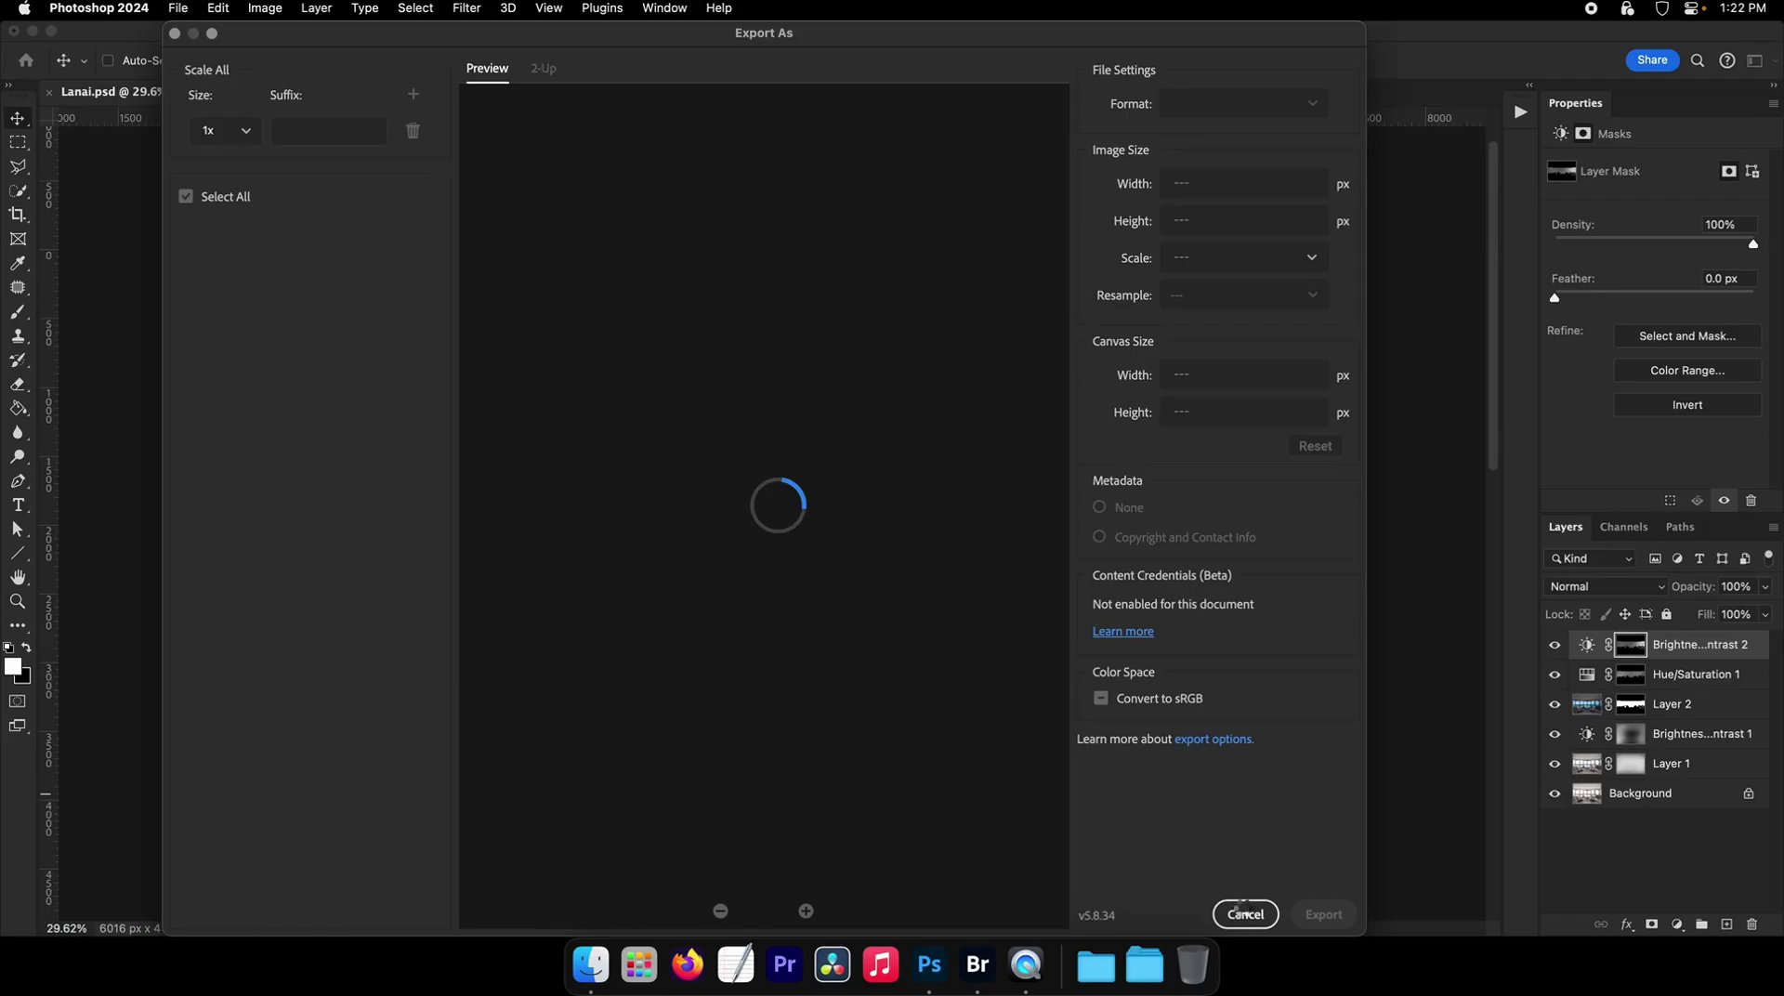
click(1245, 915)
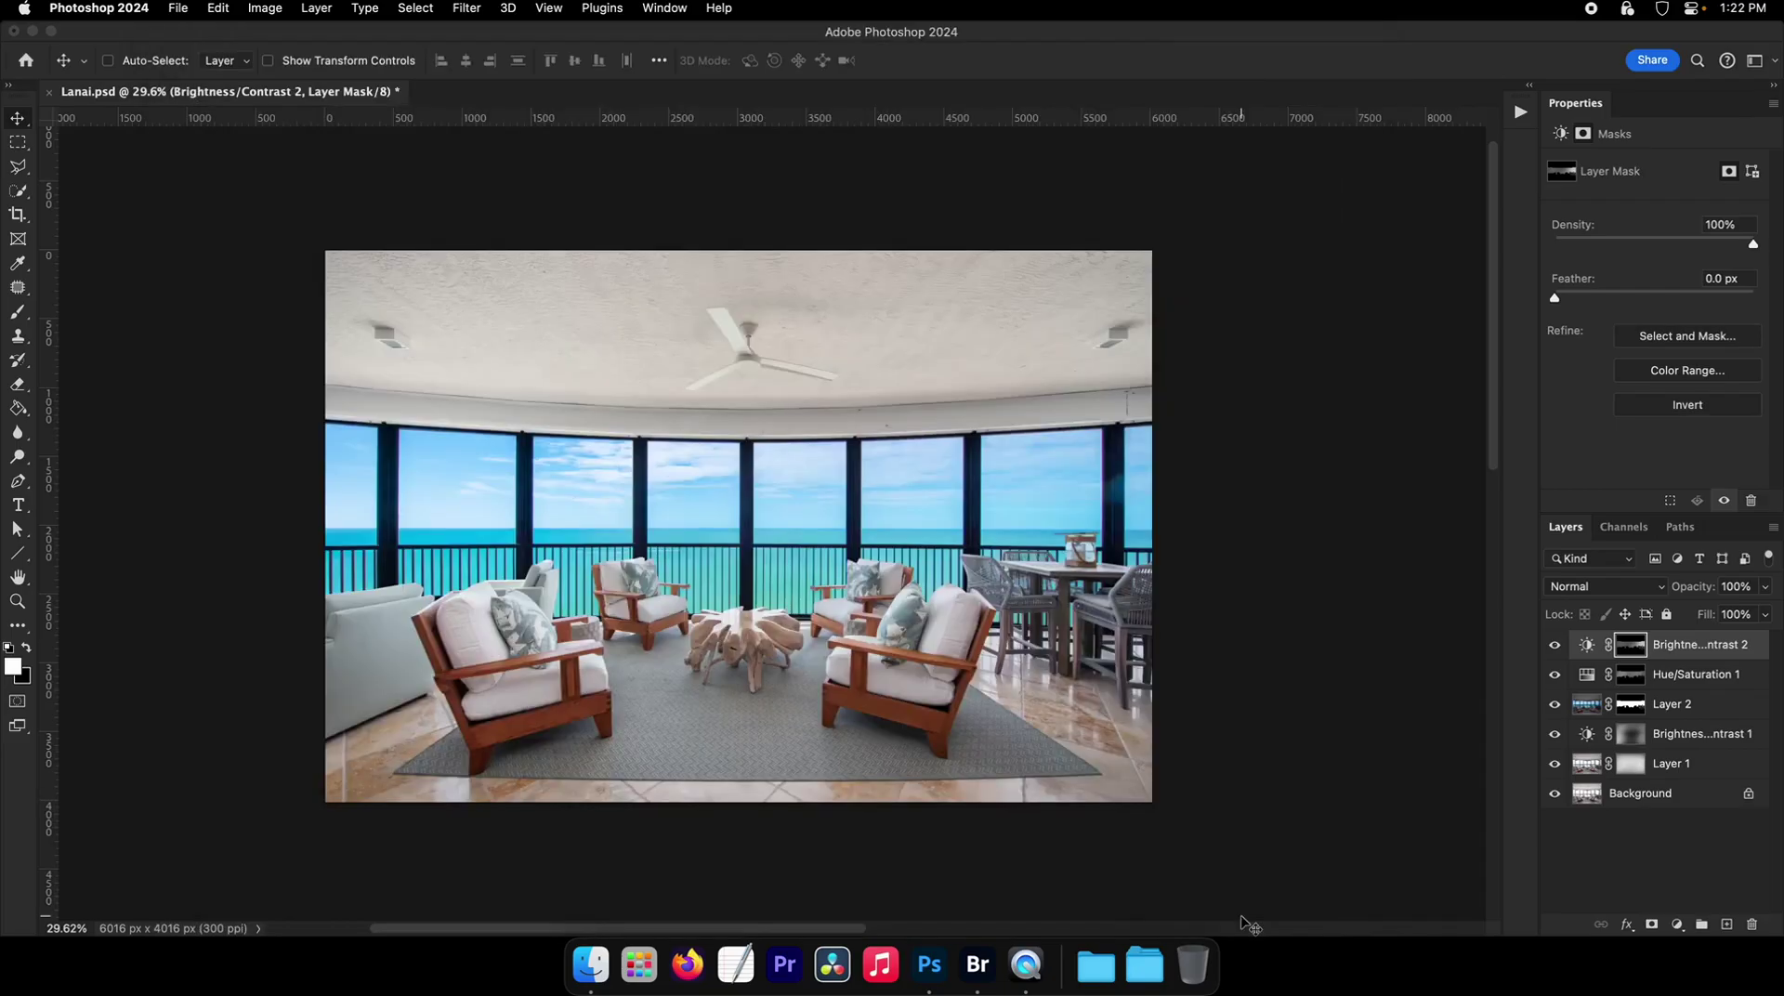
key(super+alt+shift+e)
- Examine the black window posts up close, checking their edges and surface for flaws
super+click(1083, 539)
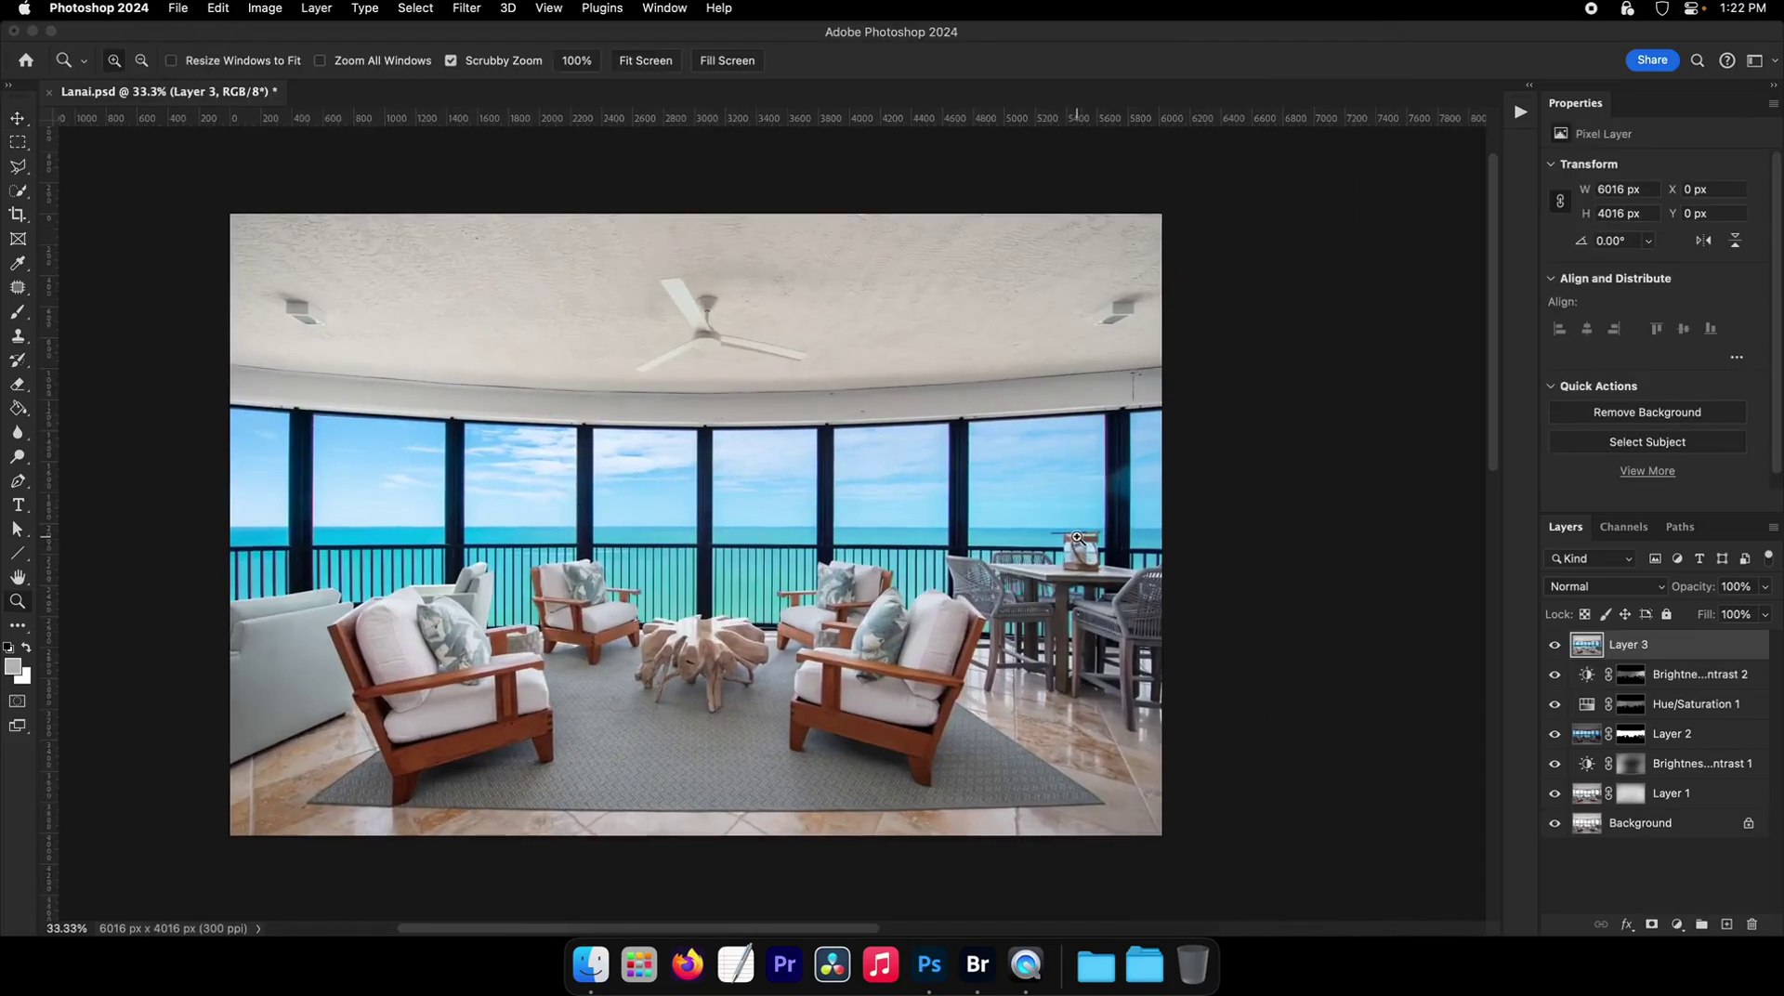
super+click(1083, 538)
click(17, 166)
super+click(697, 421)
super+click(697, 421)
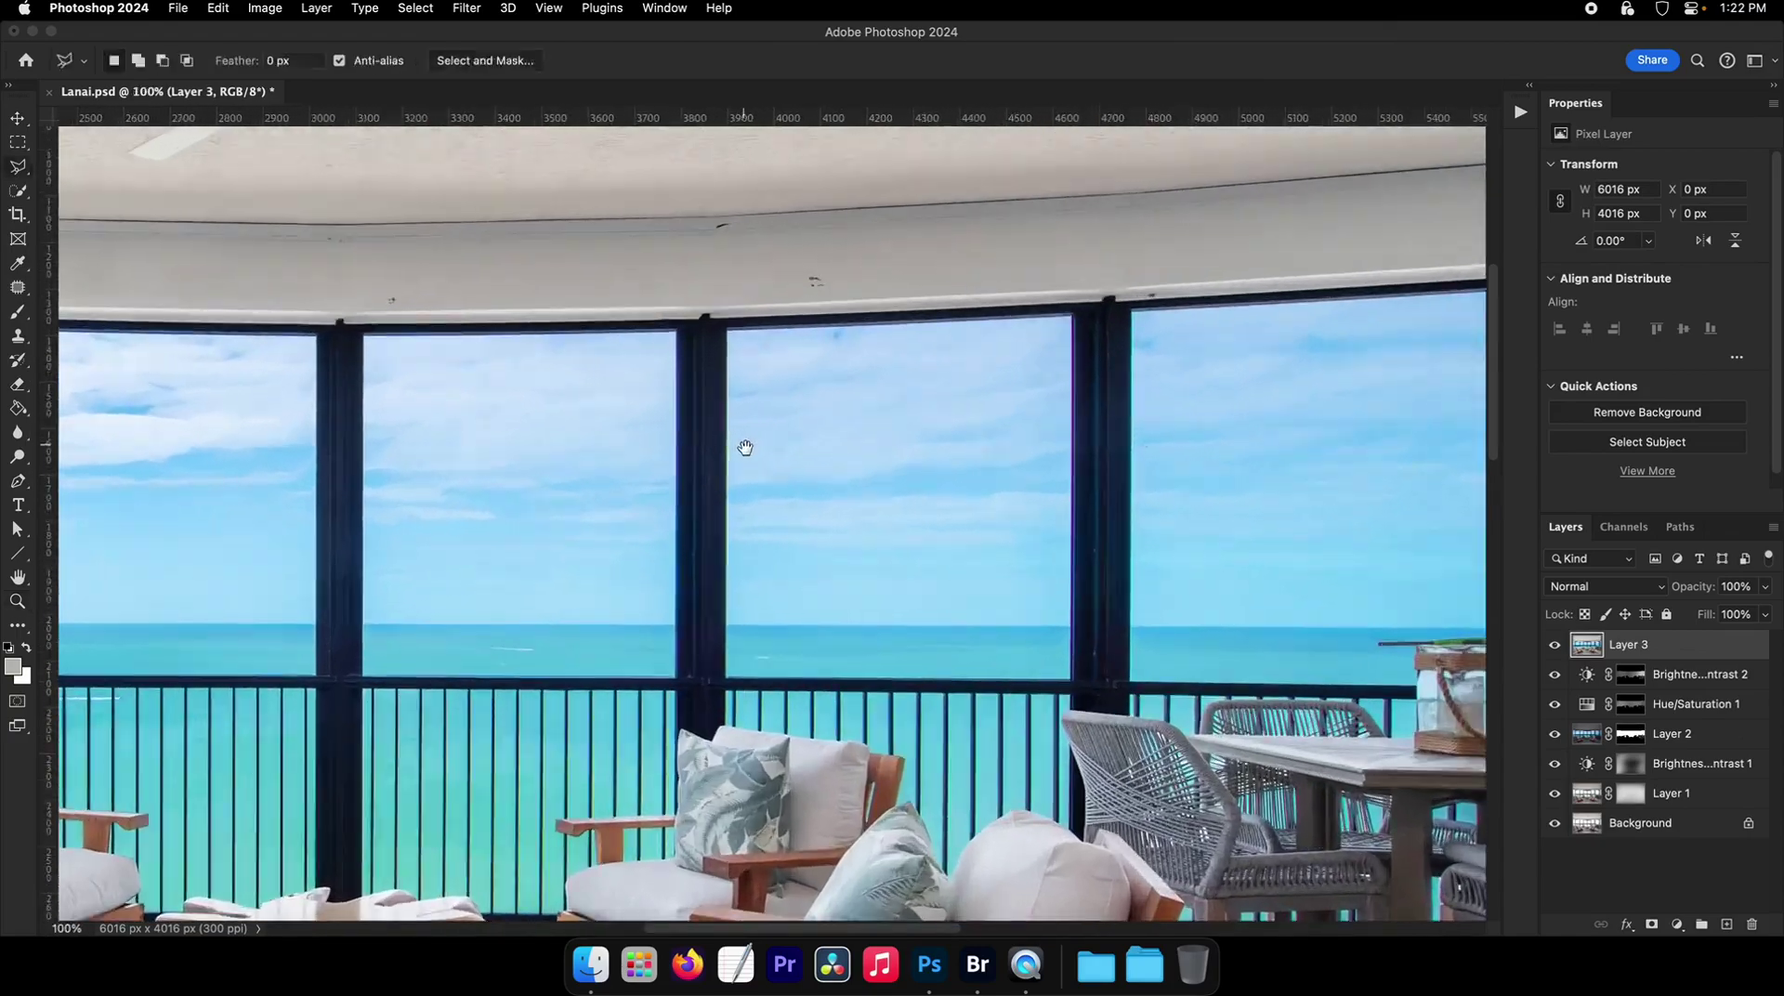
drag(744, 446, 764, 485)
super+click(864, 438)
drag(864, 438, 594, 437)
drag(1145, 492, 594, 486)
alt+super+click(797, 495)
drag(1003, 514, 1107, 497)
super+click(660, 315)
super+click(661, 315)
super+click(654, 318)
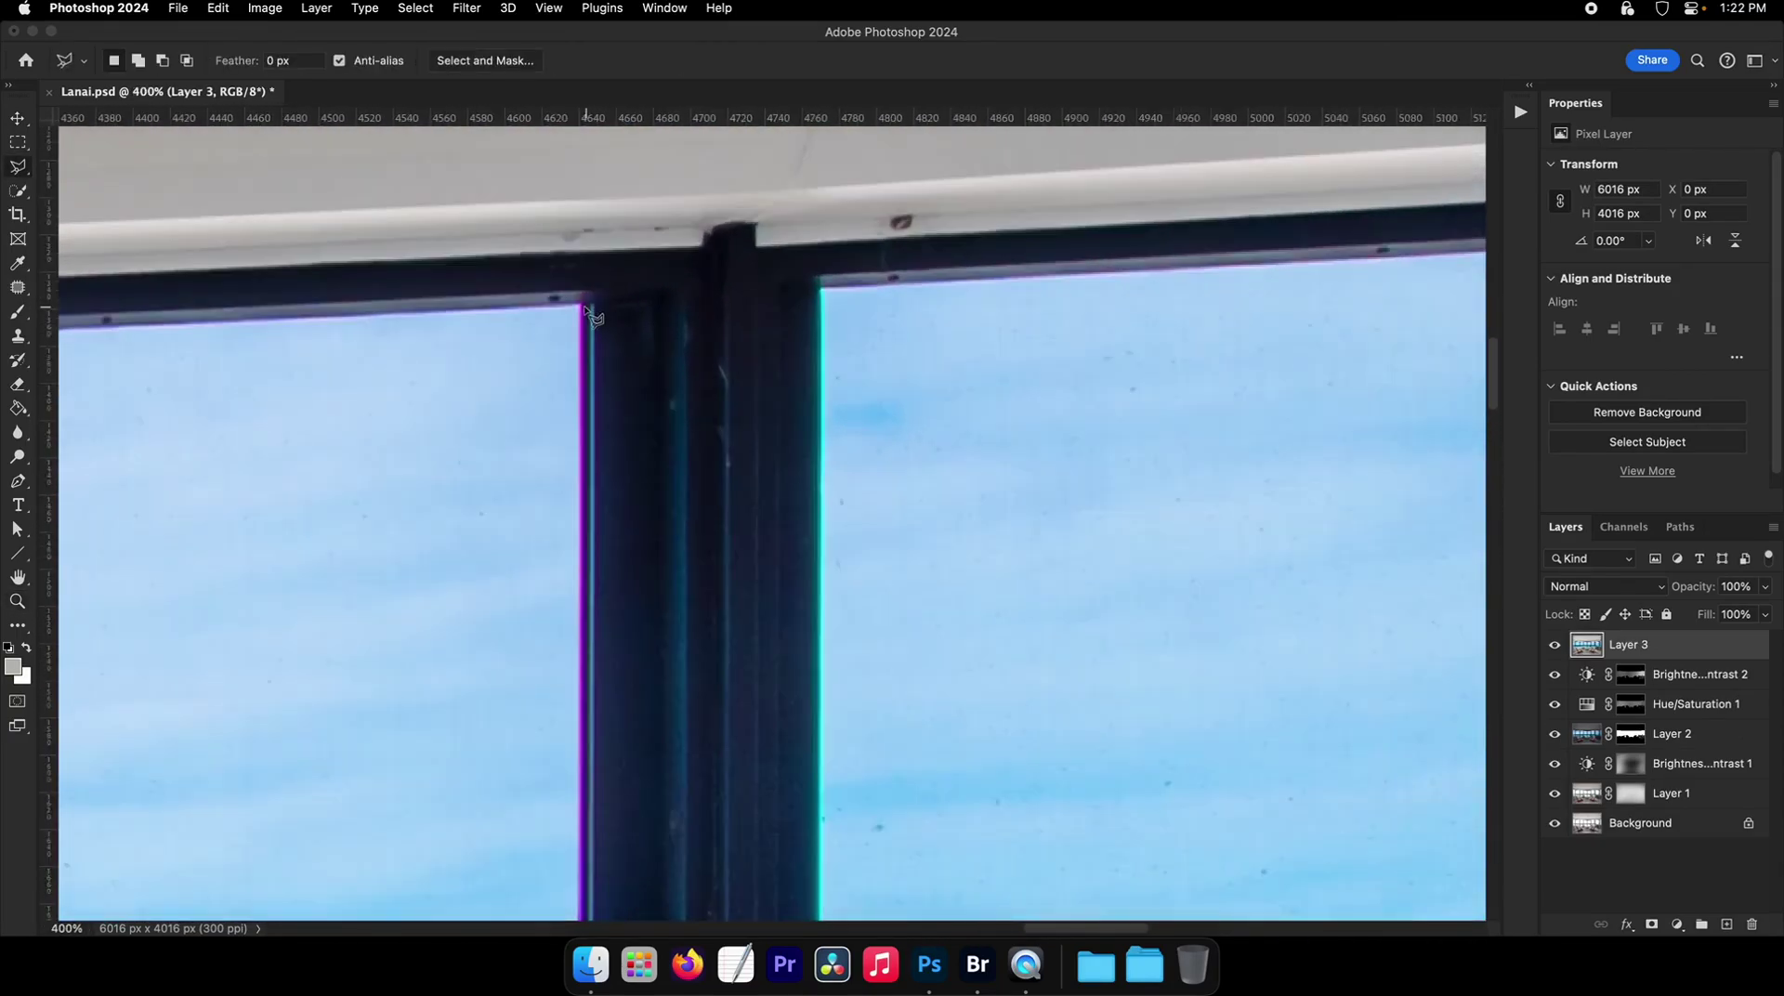
mouse_move(599, 317)
mouse_down()
mouse_move(520, 346)
mouse_move(997, 430)
mouse_up()
mouse_move(776, 432)
mouse_down()
mouse_move(1170, 438)
mouse_move(478, 440)
mouse_up()
drag(1180, 427, 829, 458)
- Outline the clean window post behind the woven chair, from upper frame to railing, with the Polygonal Lasso and copy it onto a new layer
key(z)
scroll(830, 458, up, 5)
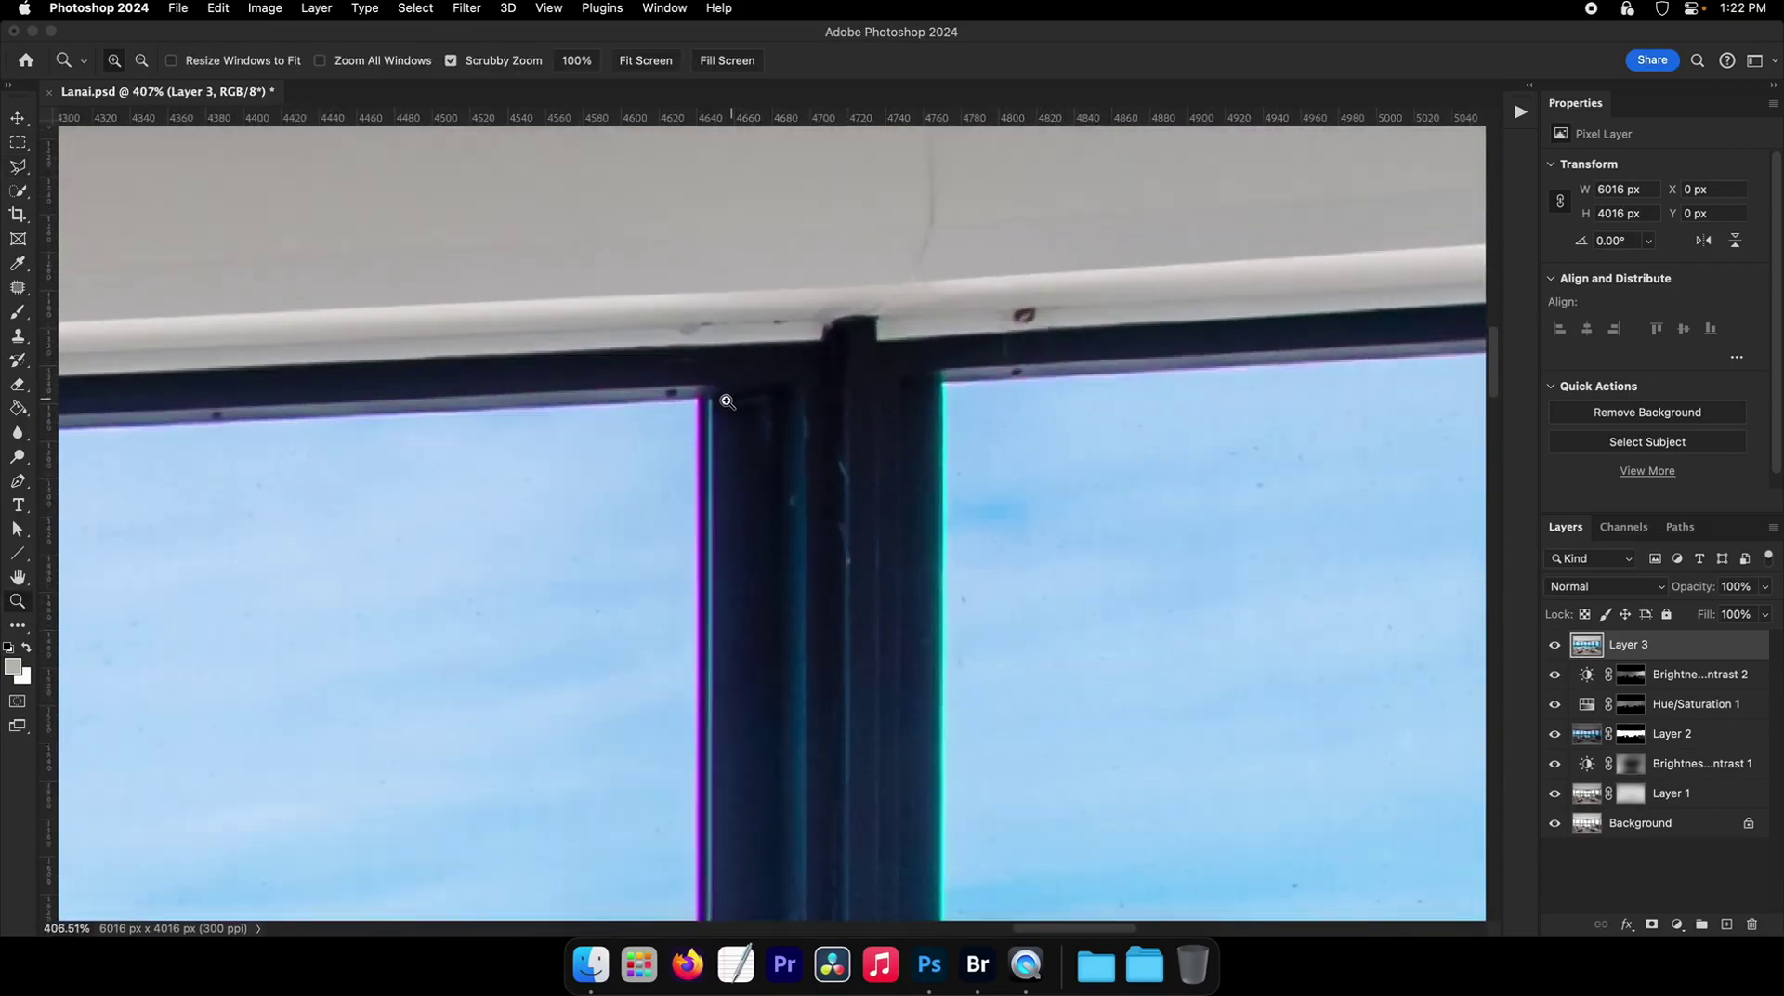
click(19, 165)
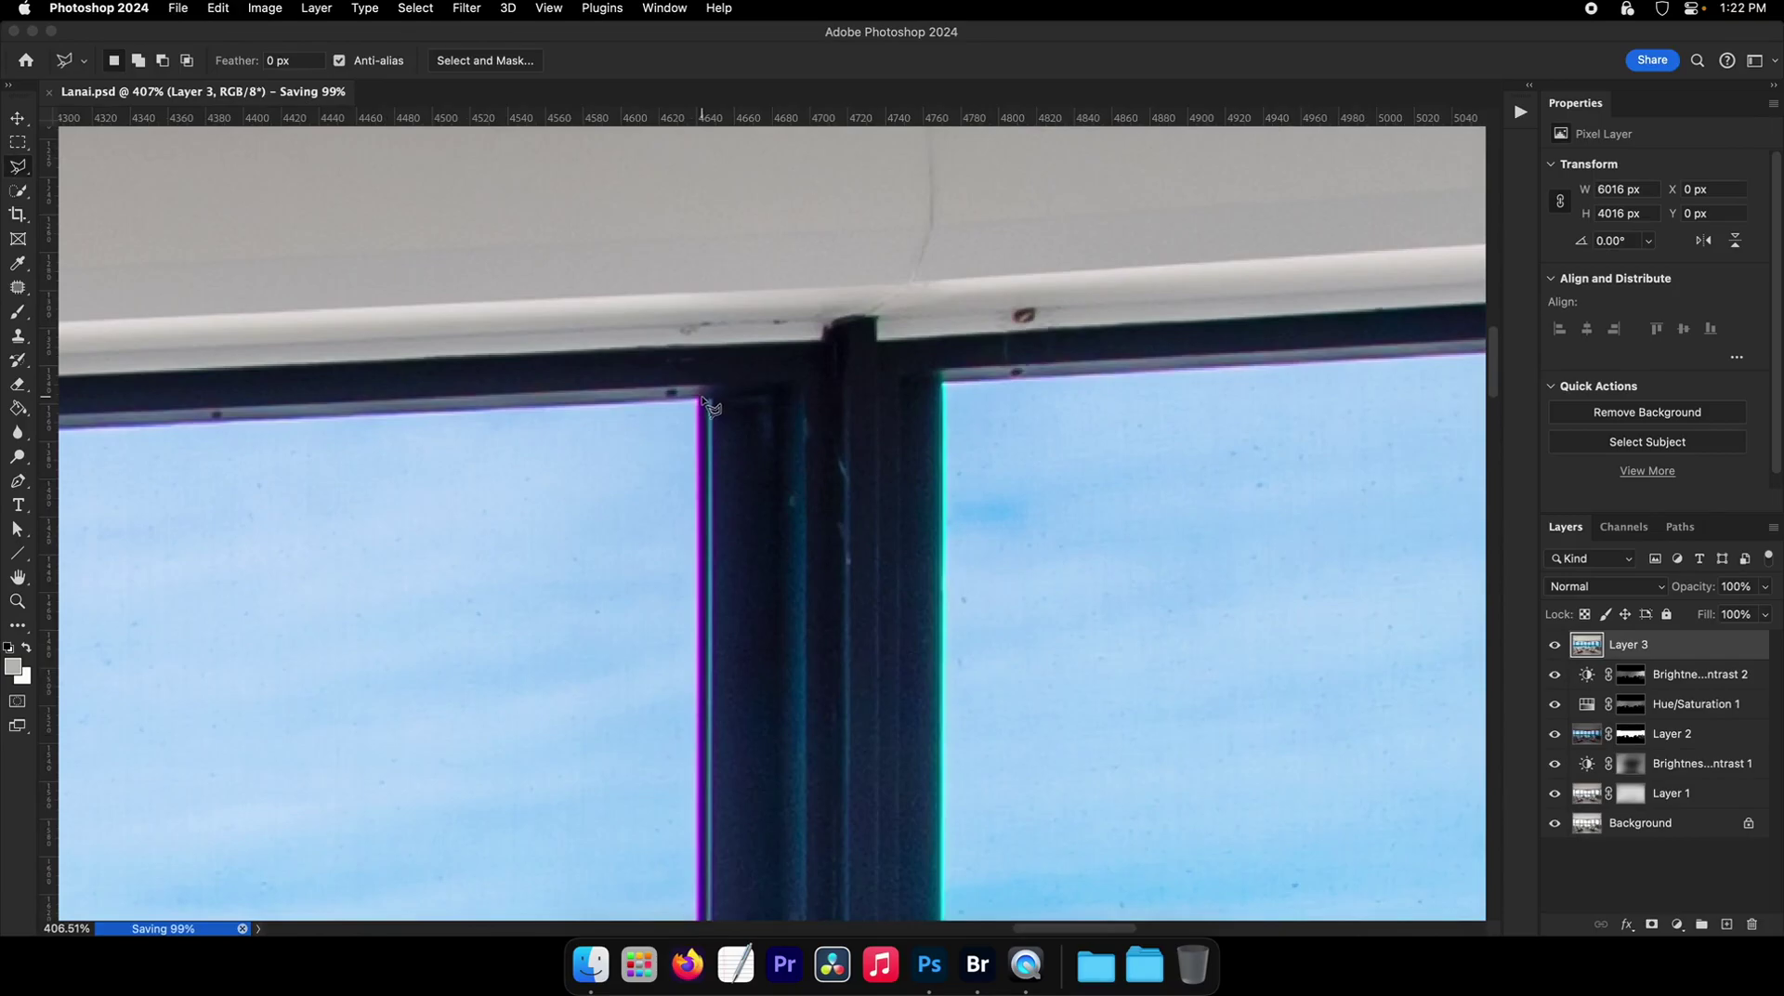
scroll(952, 397, down, 10)
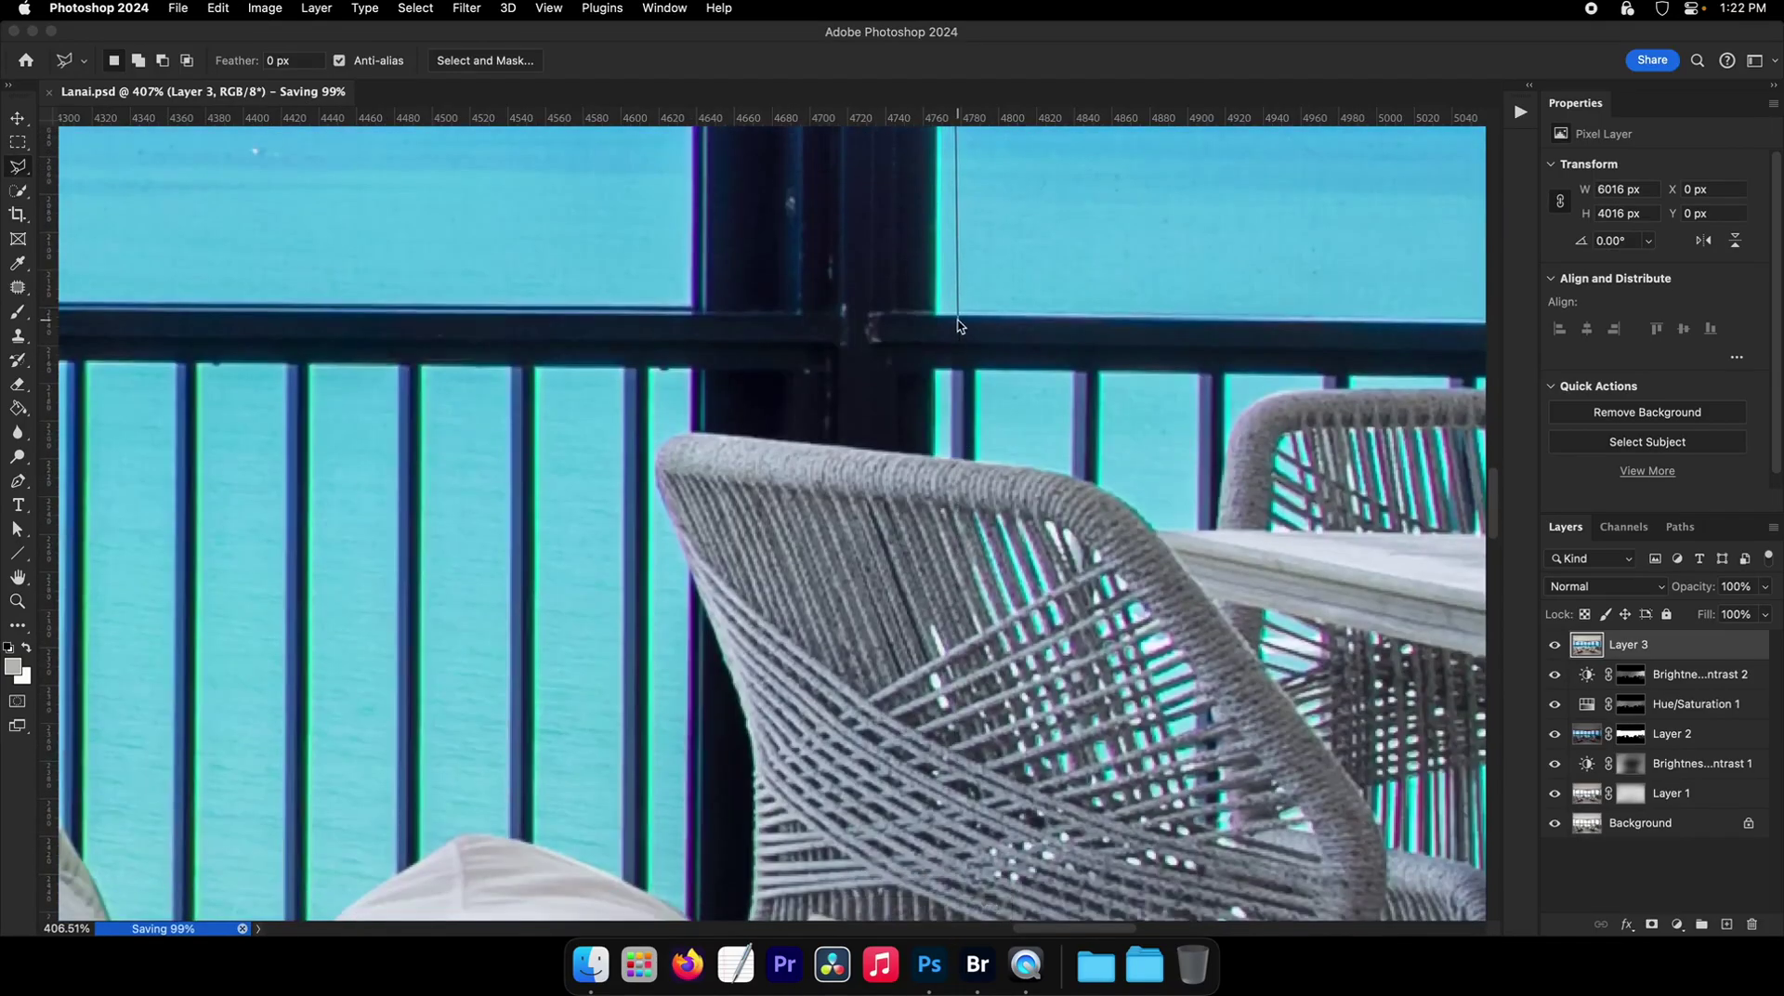
double_click(691, 314)
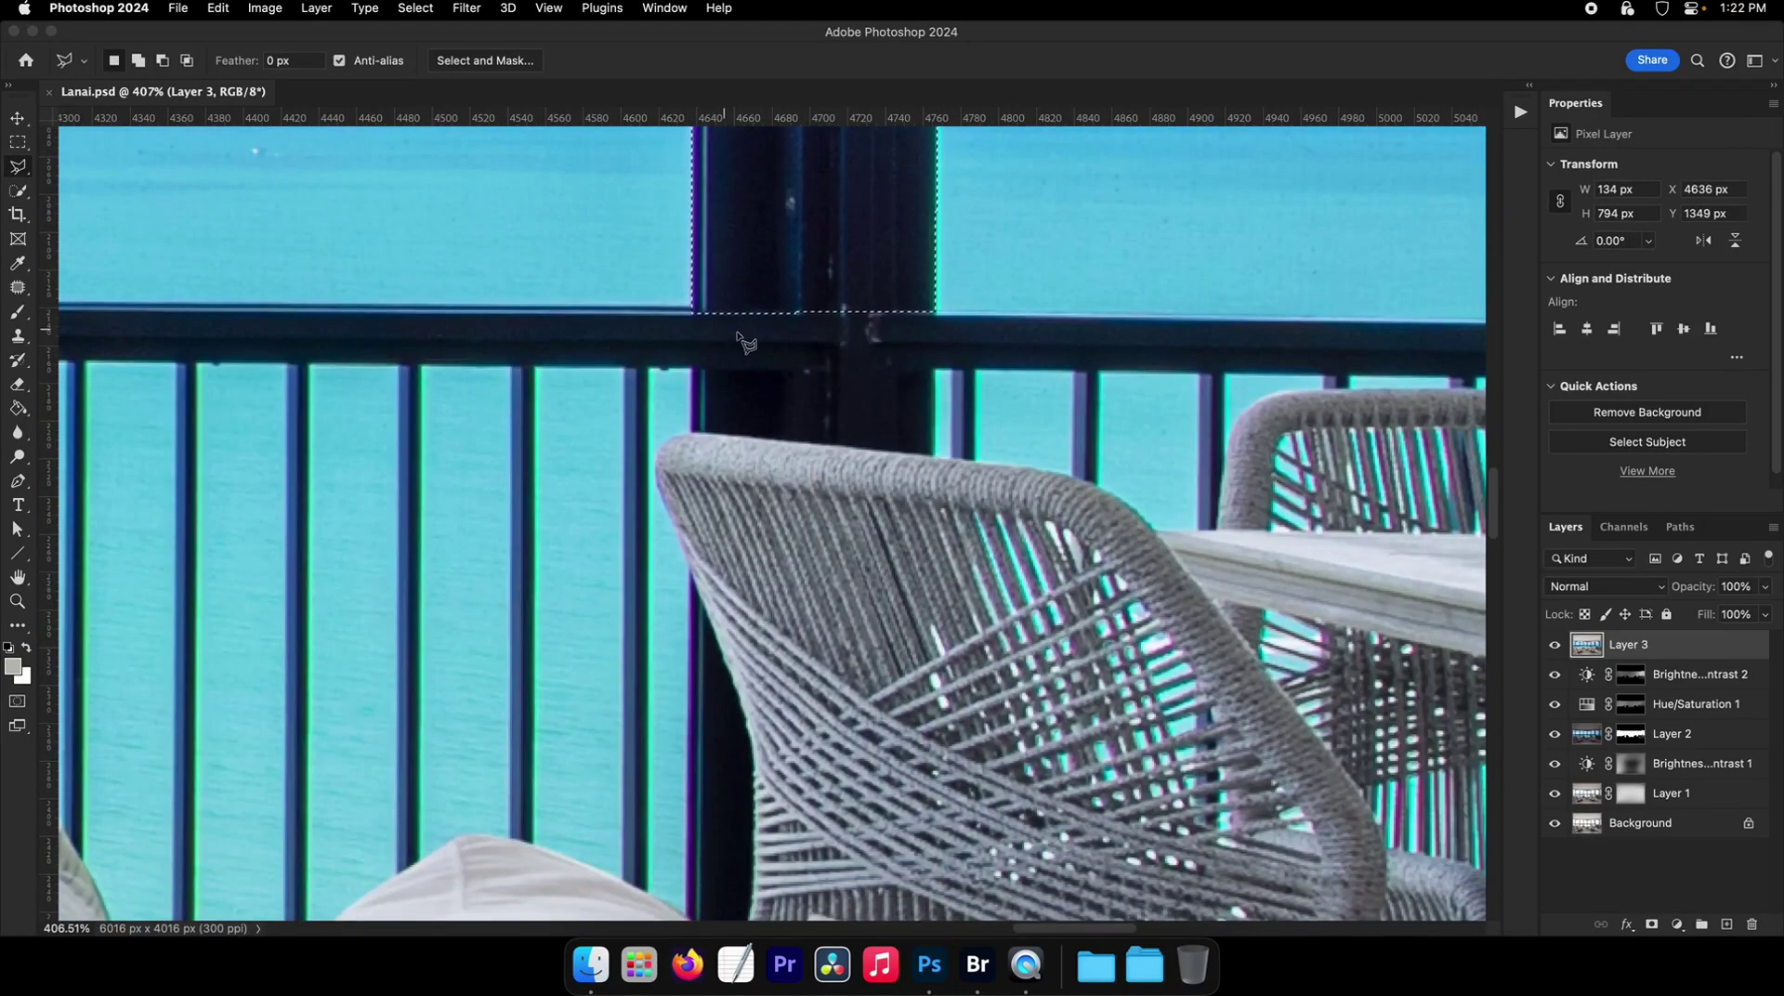
key(super+c)
key(super+v)
- Move the copied post over the blemished post beside the glass jar, aligning their edges nearest the jar
key(z)
mouse_move(854, 370)
mouse_down()
mouse_move(831, 361)
mouse_move(680, 550)
mouse_up()
drag(680, 550, 599, 548)
key(v)
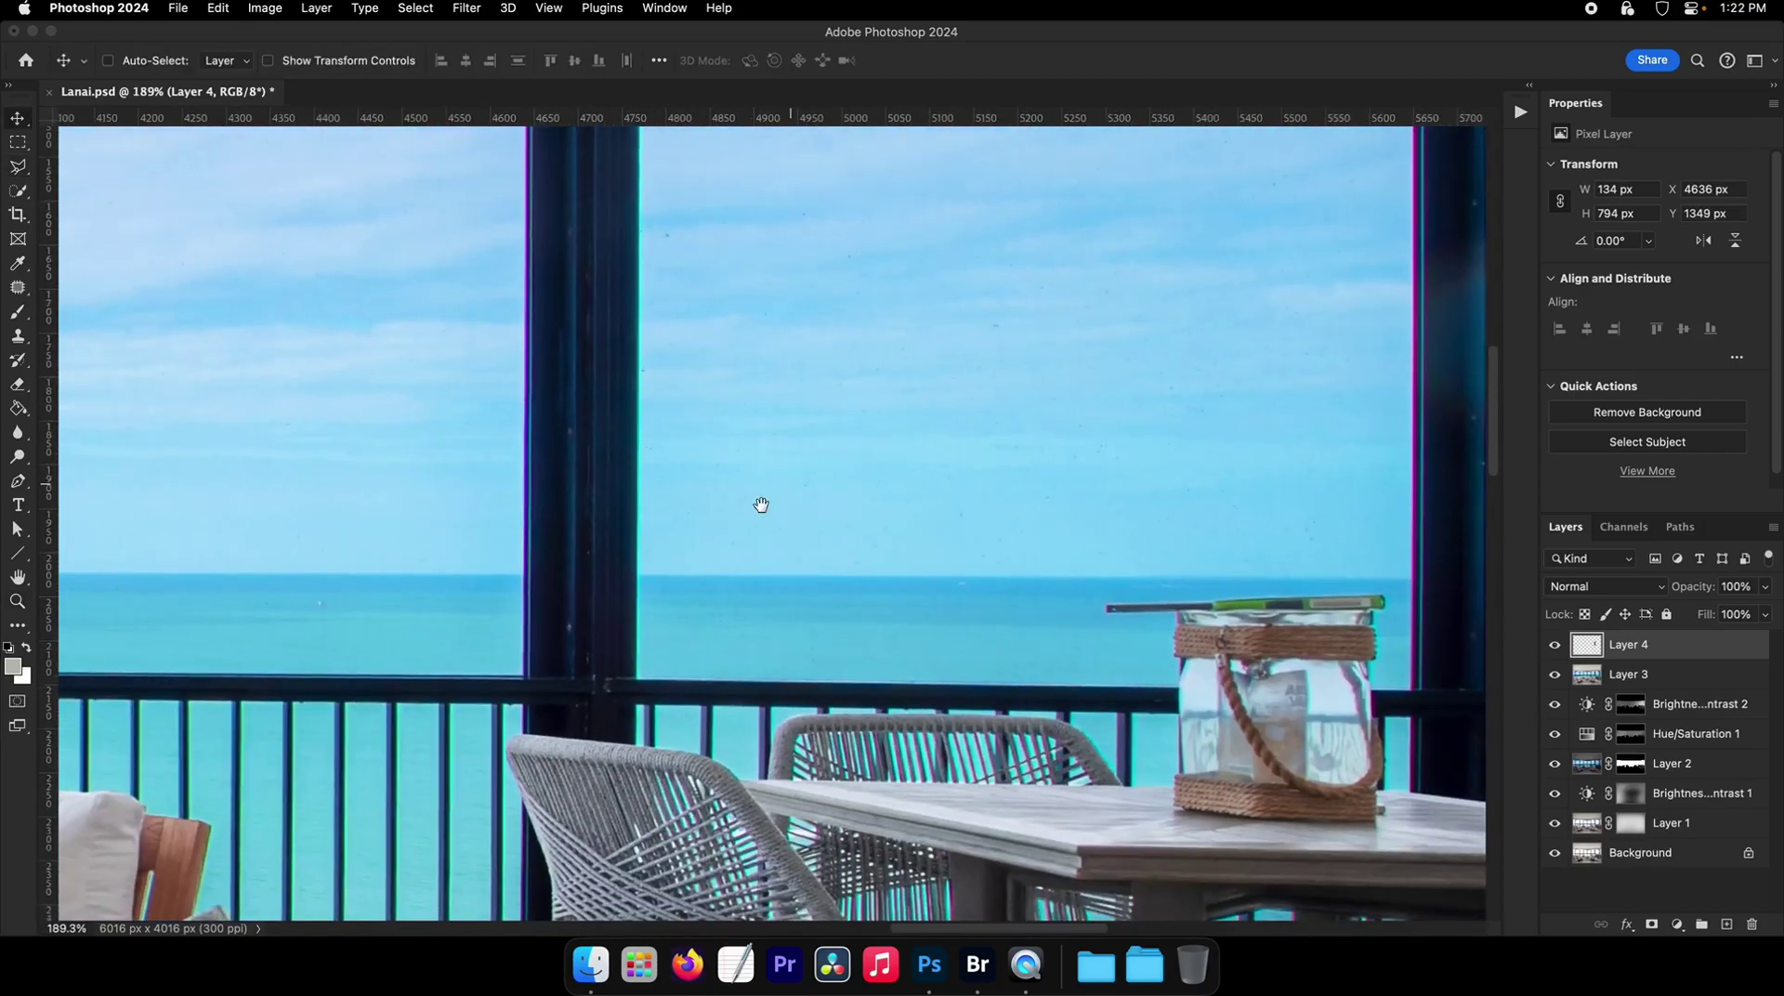
drag(761, 505, 609, 597)
drag(503, 451, 1214, 462)
scroll(1008, 589, up, 5)
drag(890, 567, 927, 569)
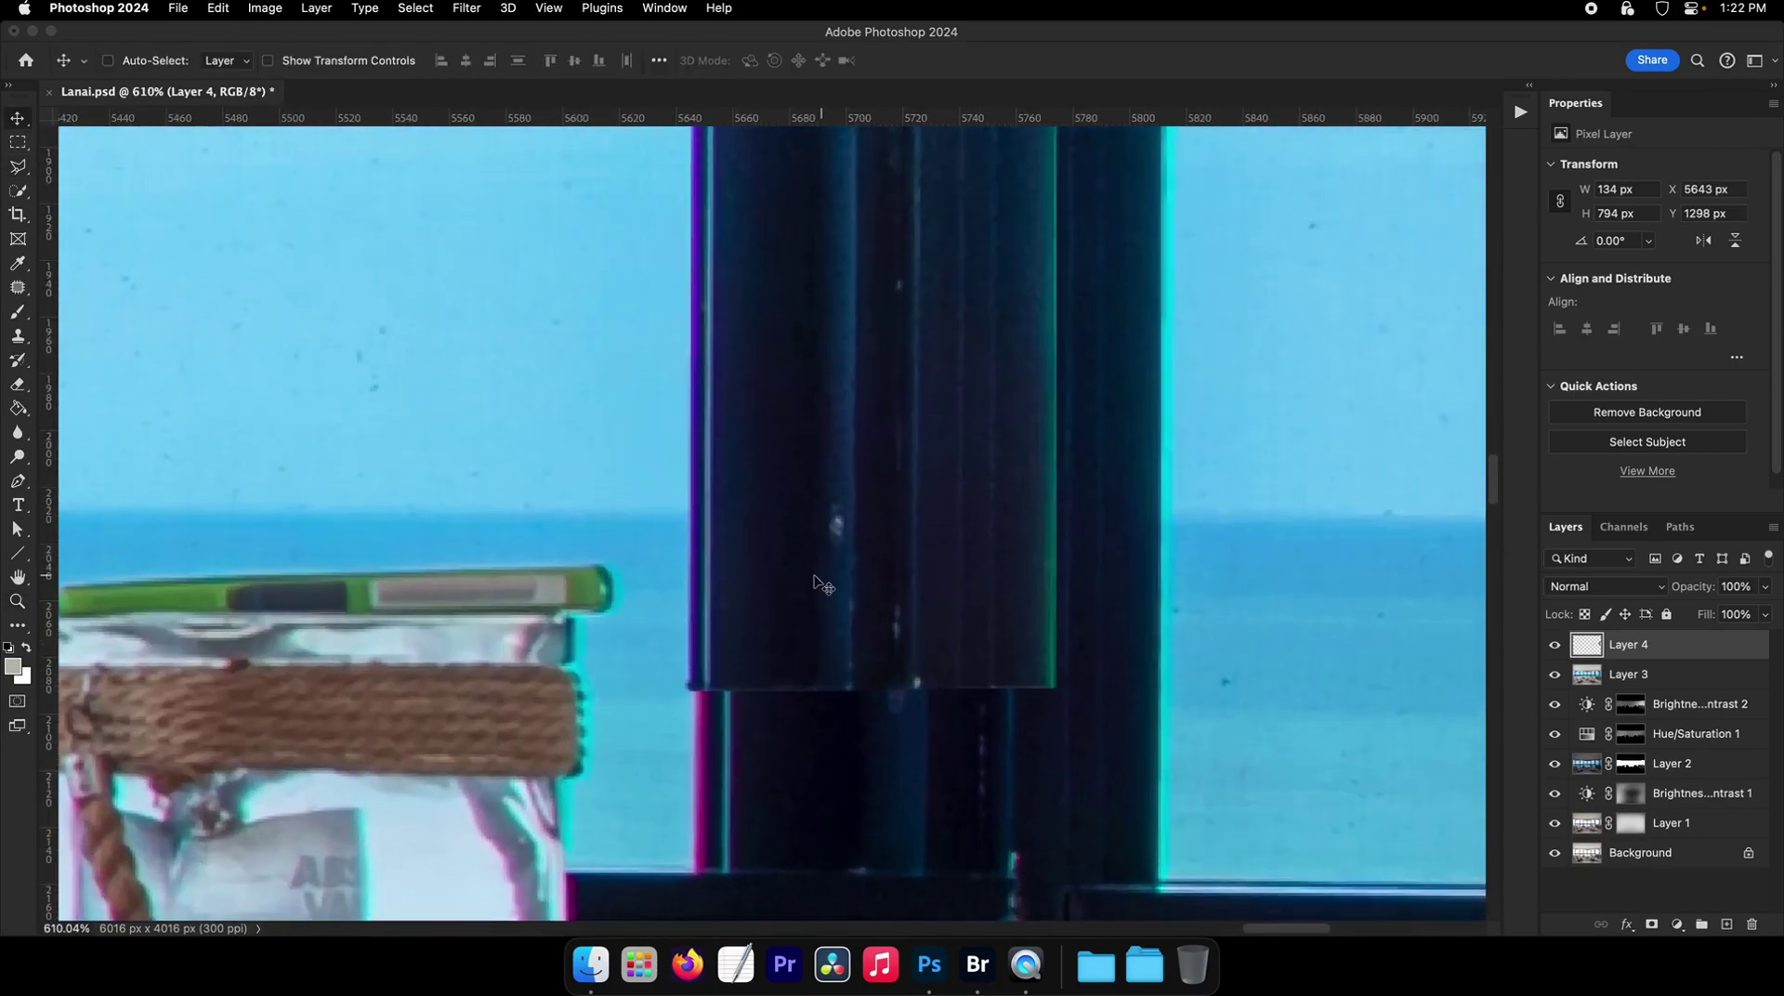
mouse_move(813, 581)
mouse_down()
mouse_move(853, 577)
mouse_move(823, 578)
mouse_up()
- Free-transform the copied post to about 167 by 875 px so it covers the original from the upper frame to the railing
key(super+space)
key(super+t)
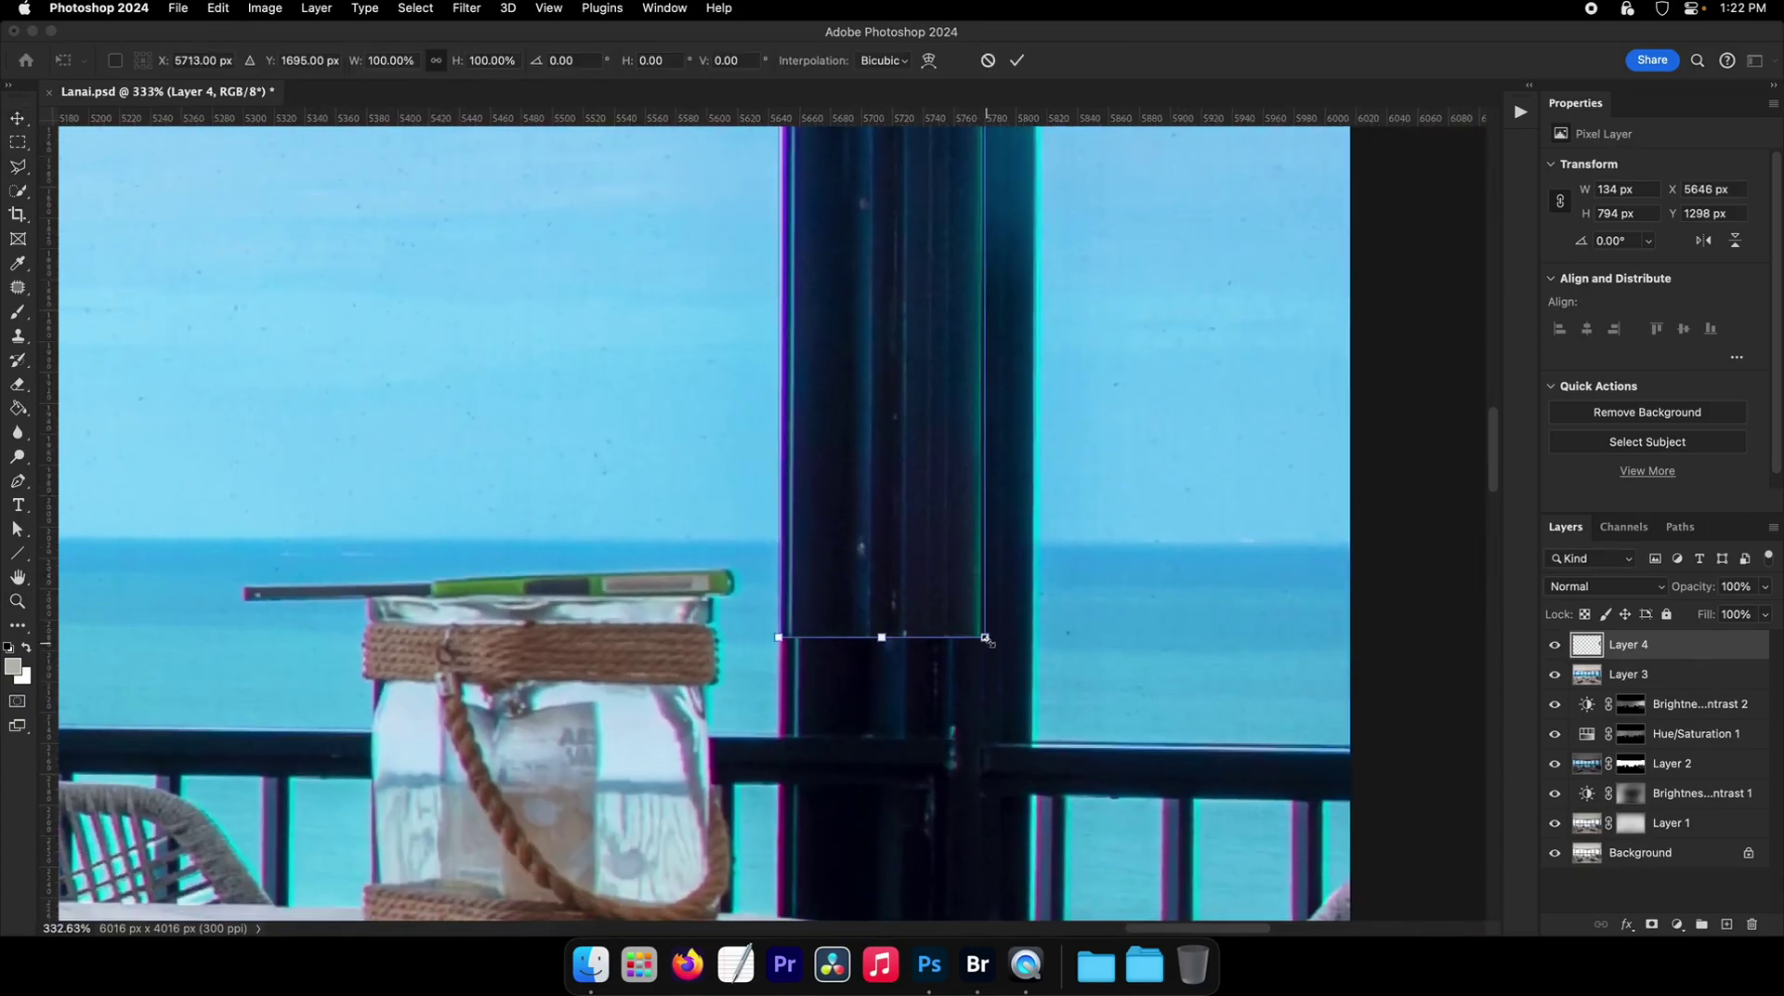
drag(982, 639, 1025, 709)
drag(1044, 140, 992, 433)
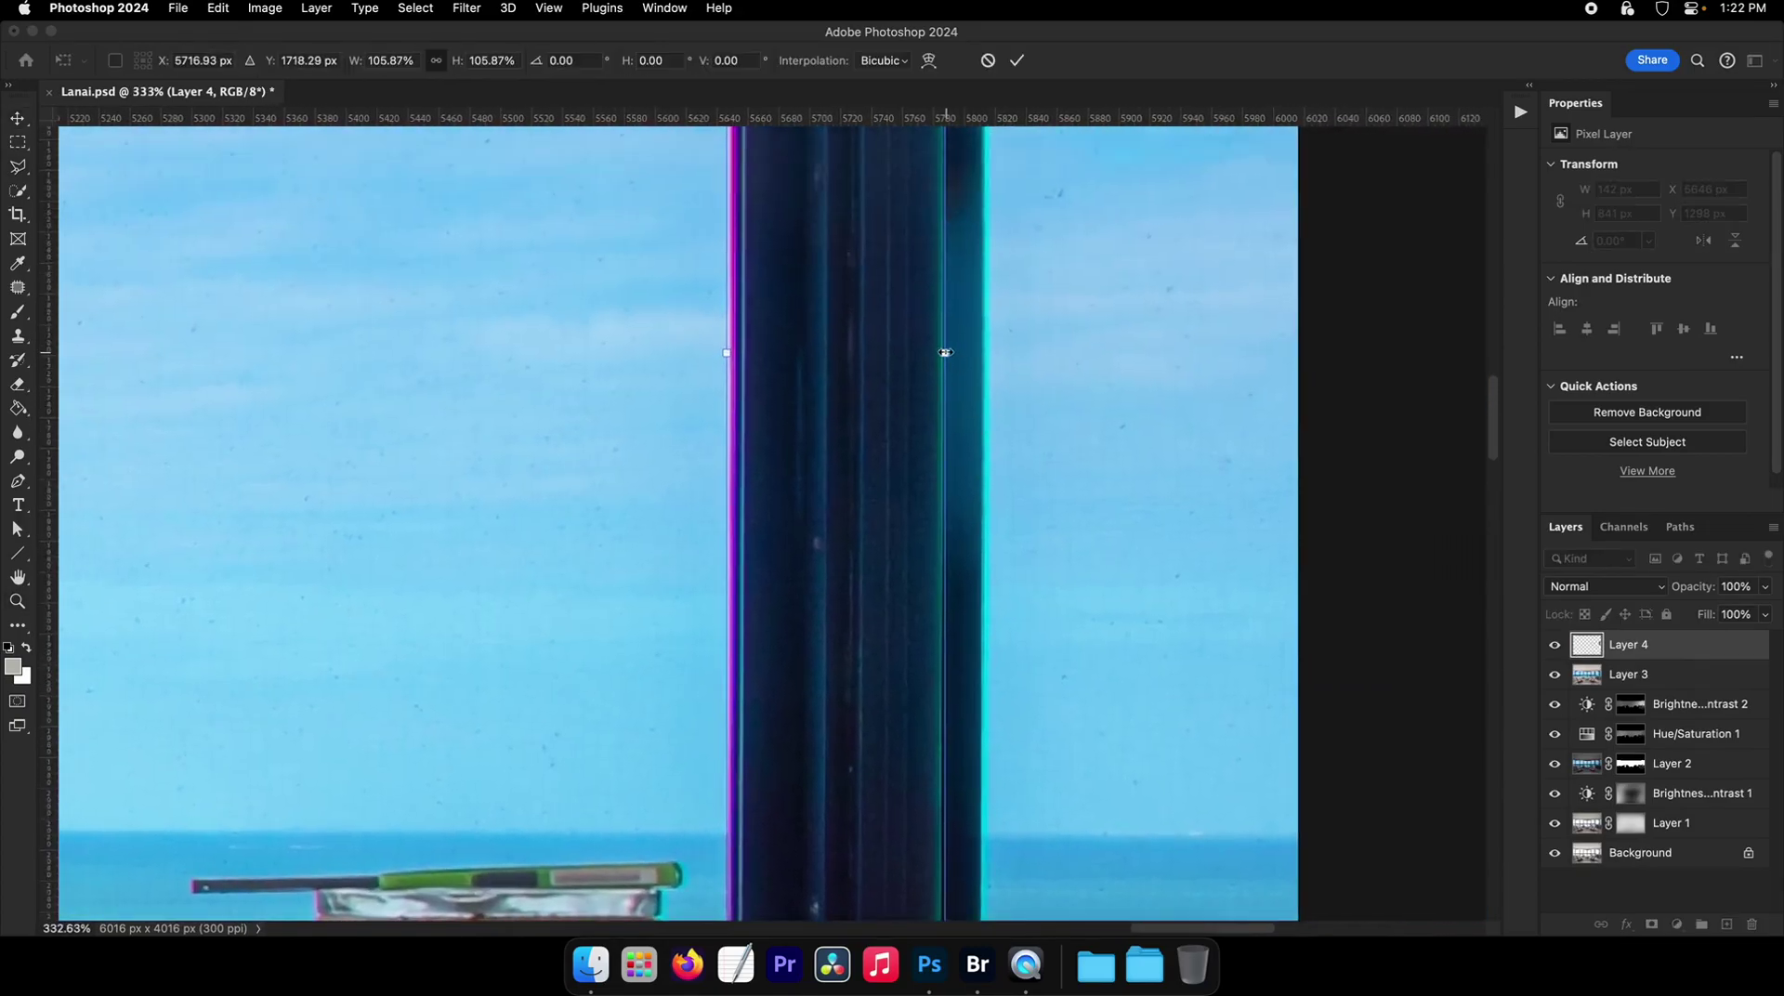
drag(945, 352, 984, 353)
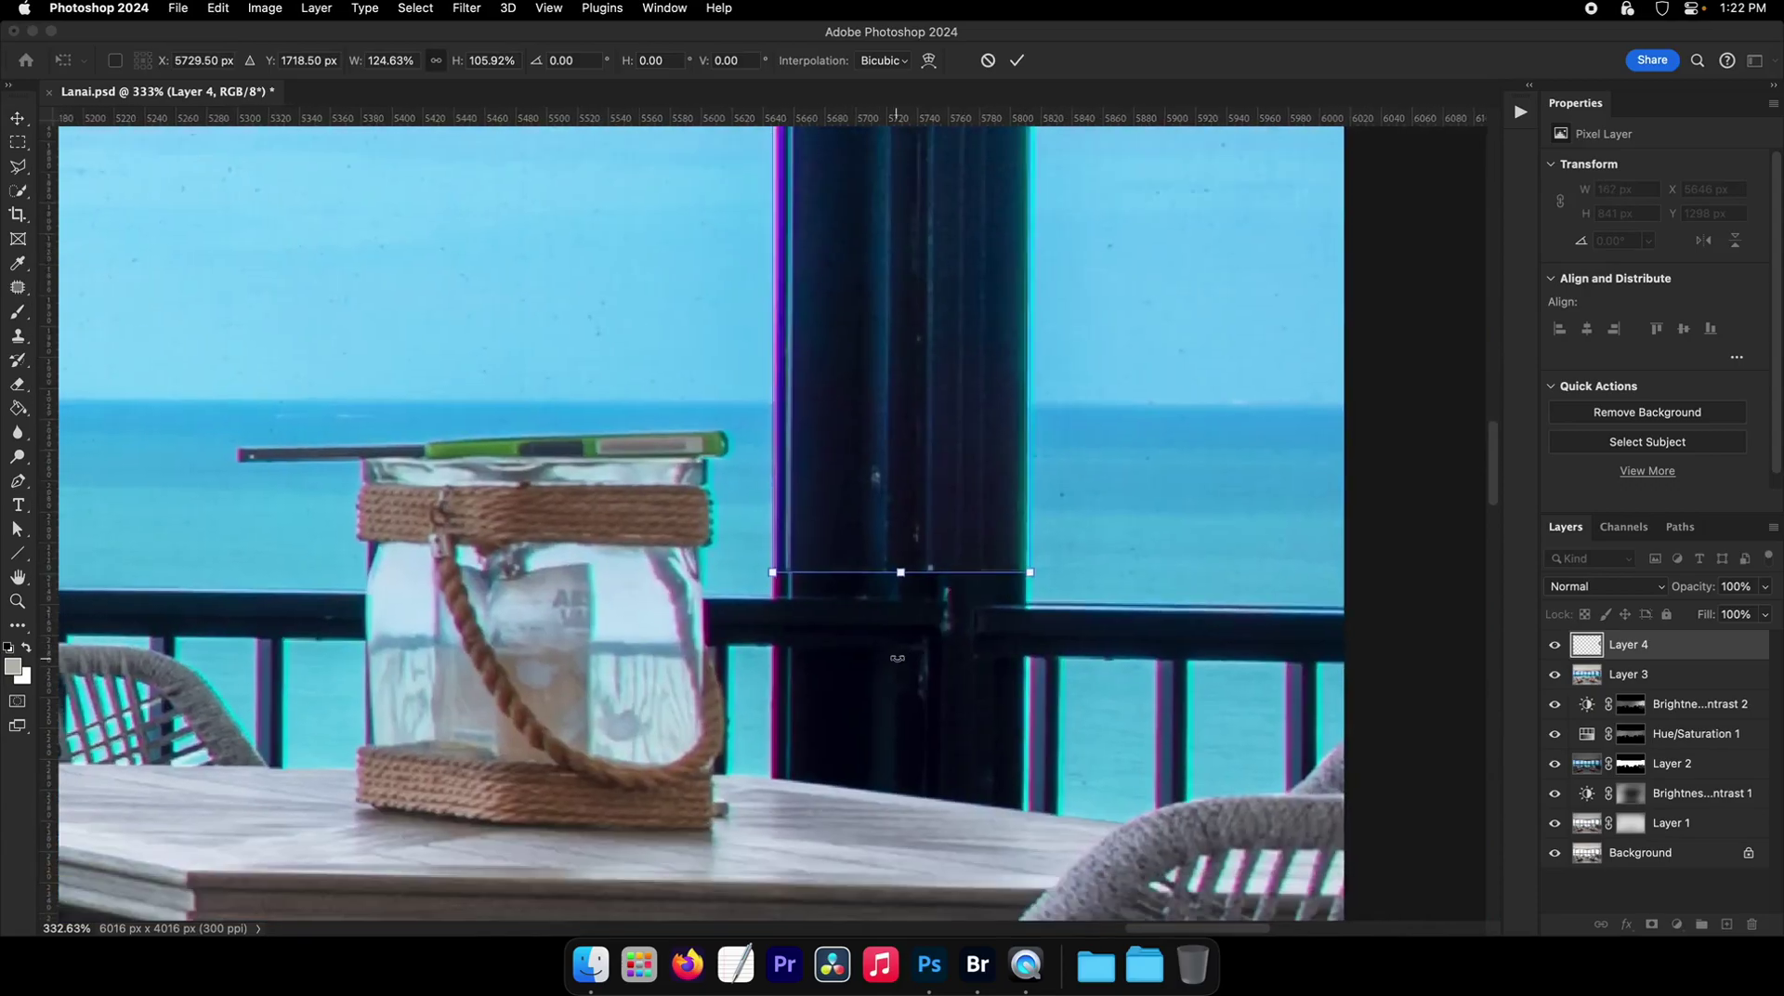
drag(902, 573, 903, 604)
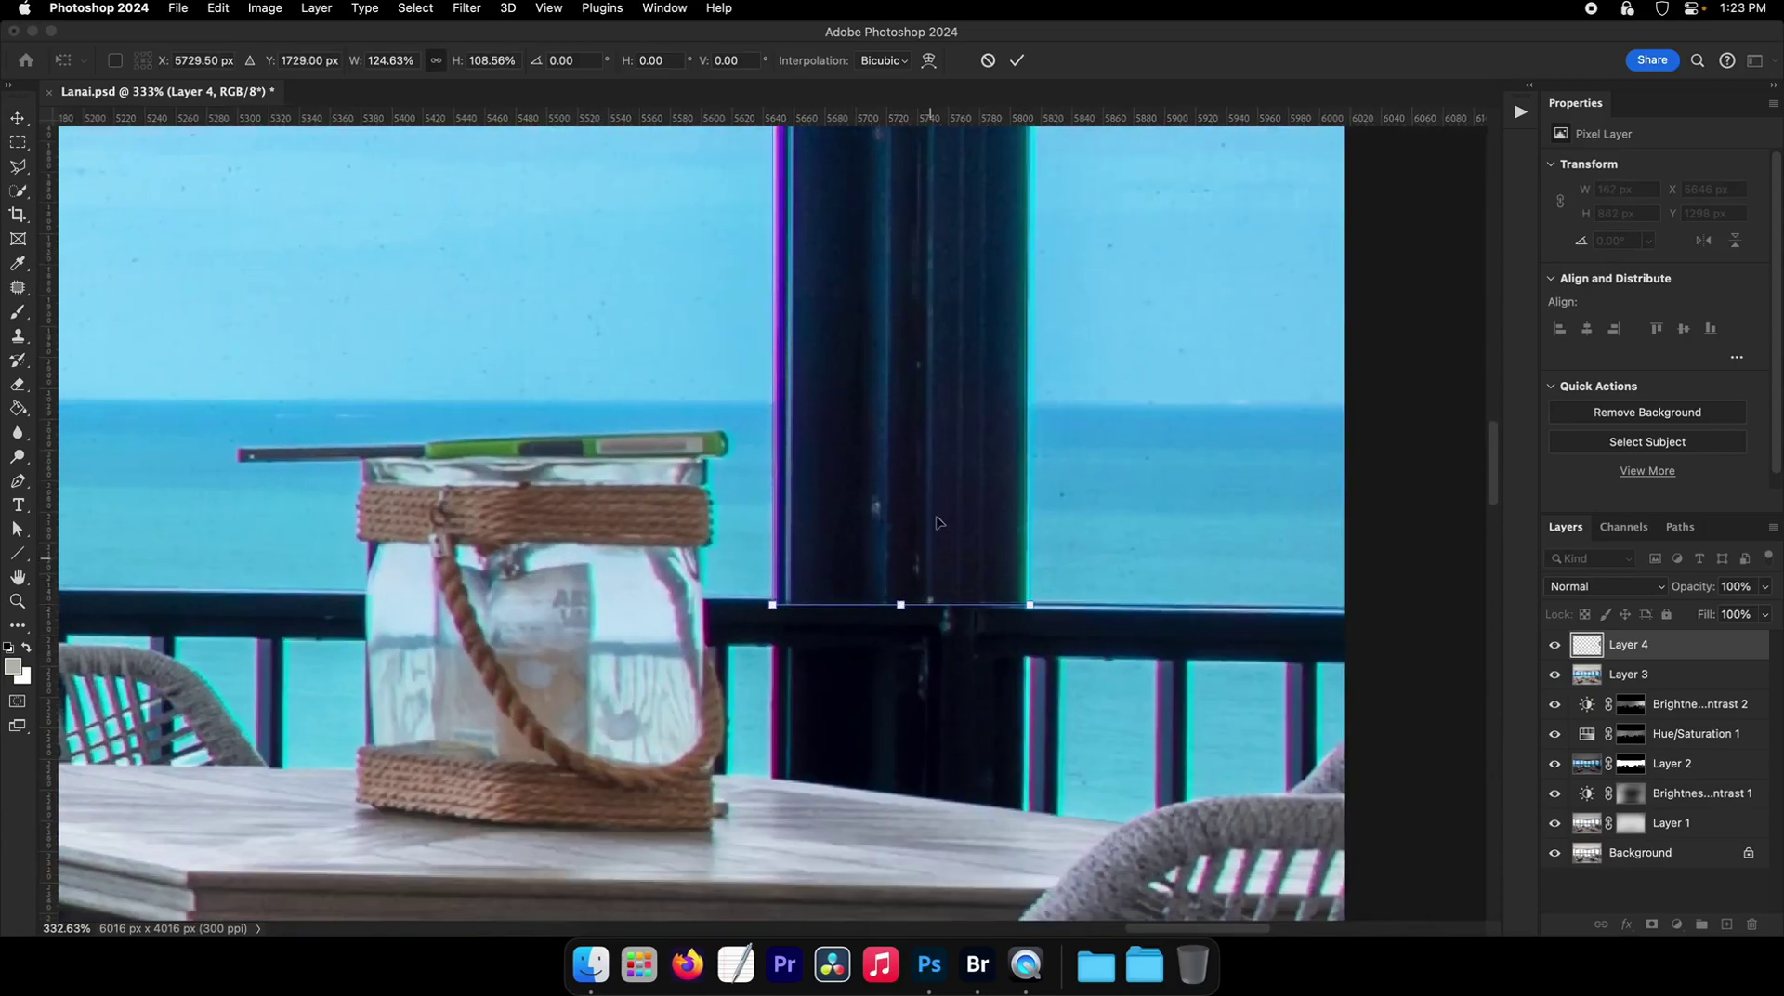
scroll(937, 522, up, 20)
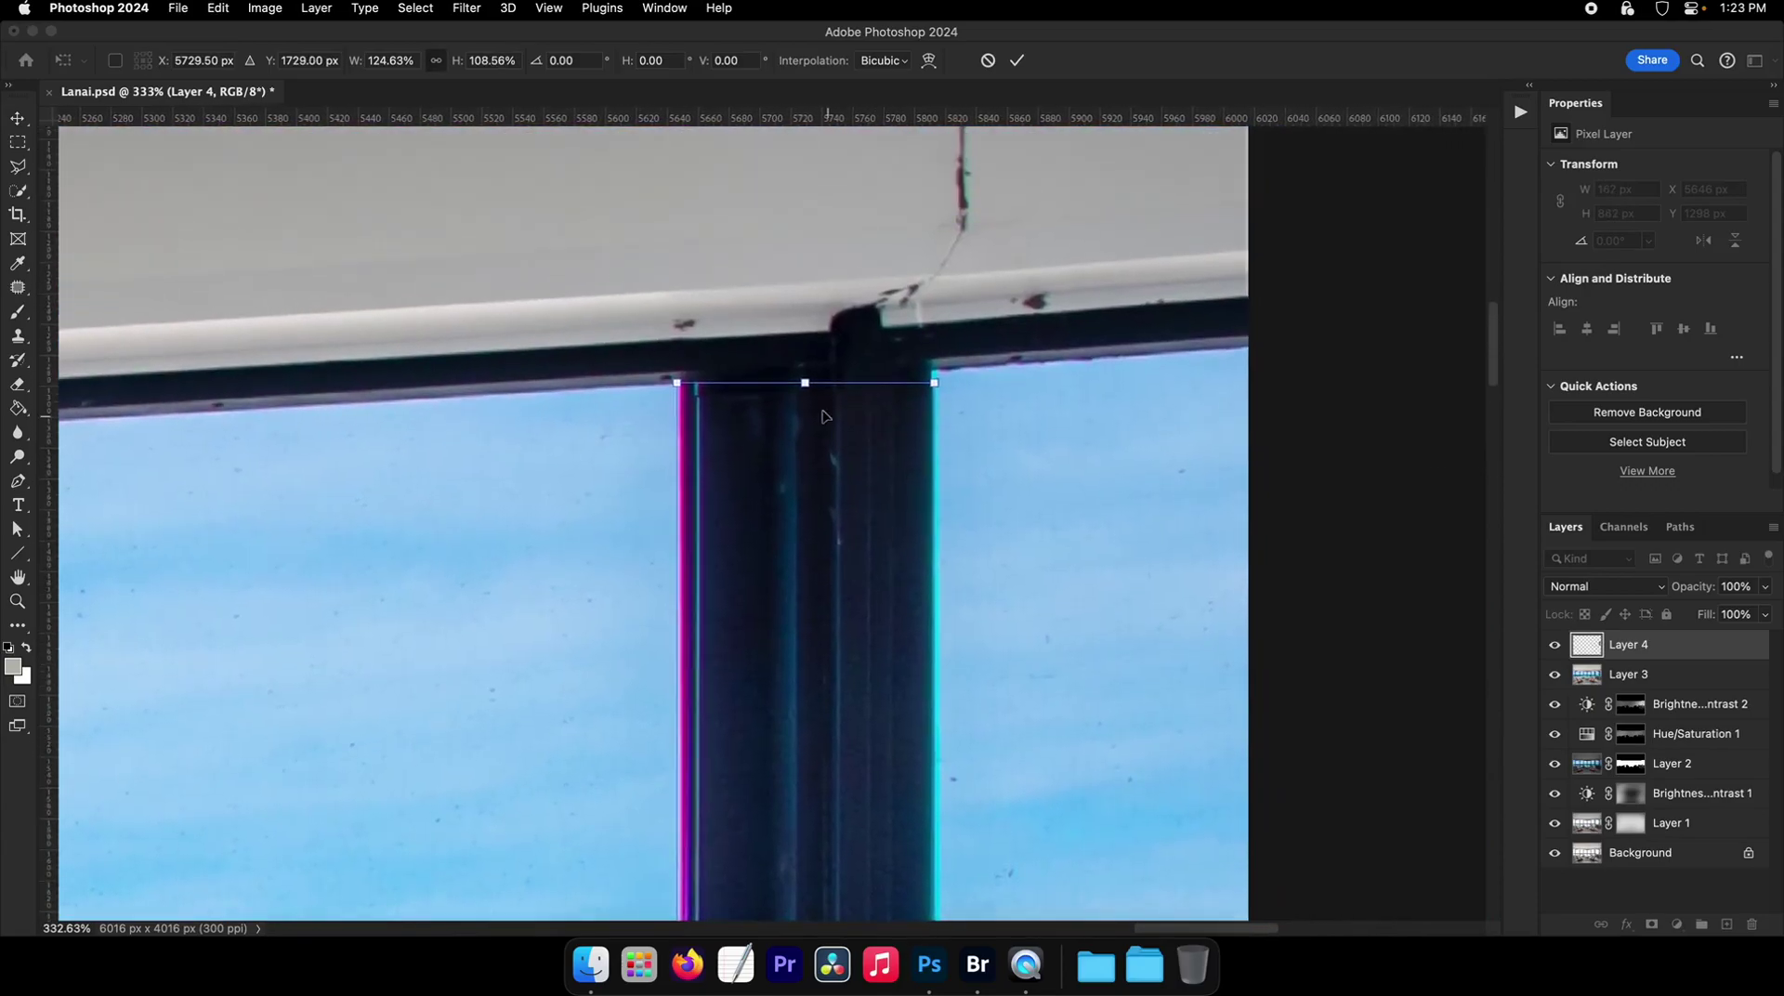
drag(824, 382, 833, 365)
- With the copied post hidden as a guide, lasso the frame area above it, show it again, and erase the overlap
click(18, 167)
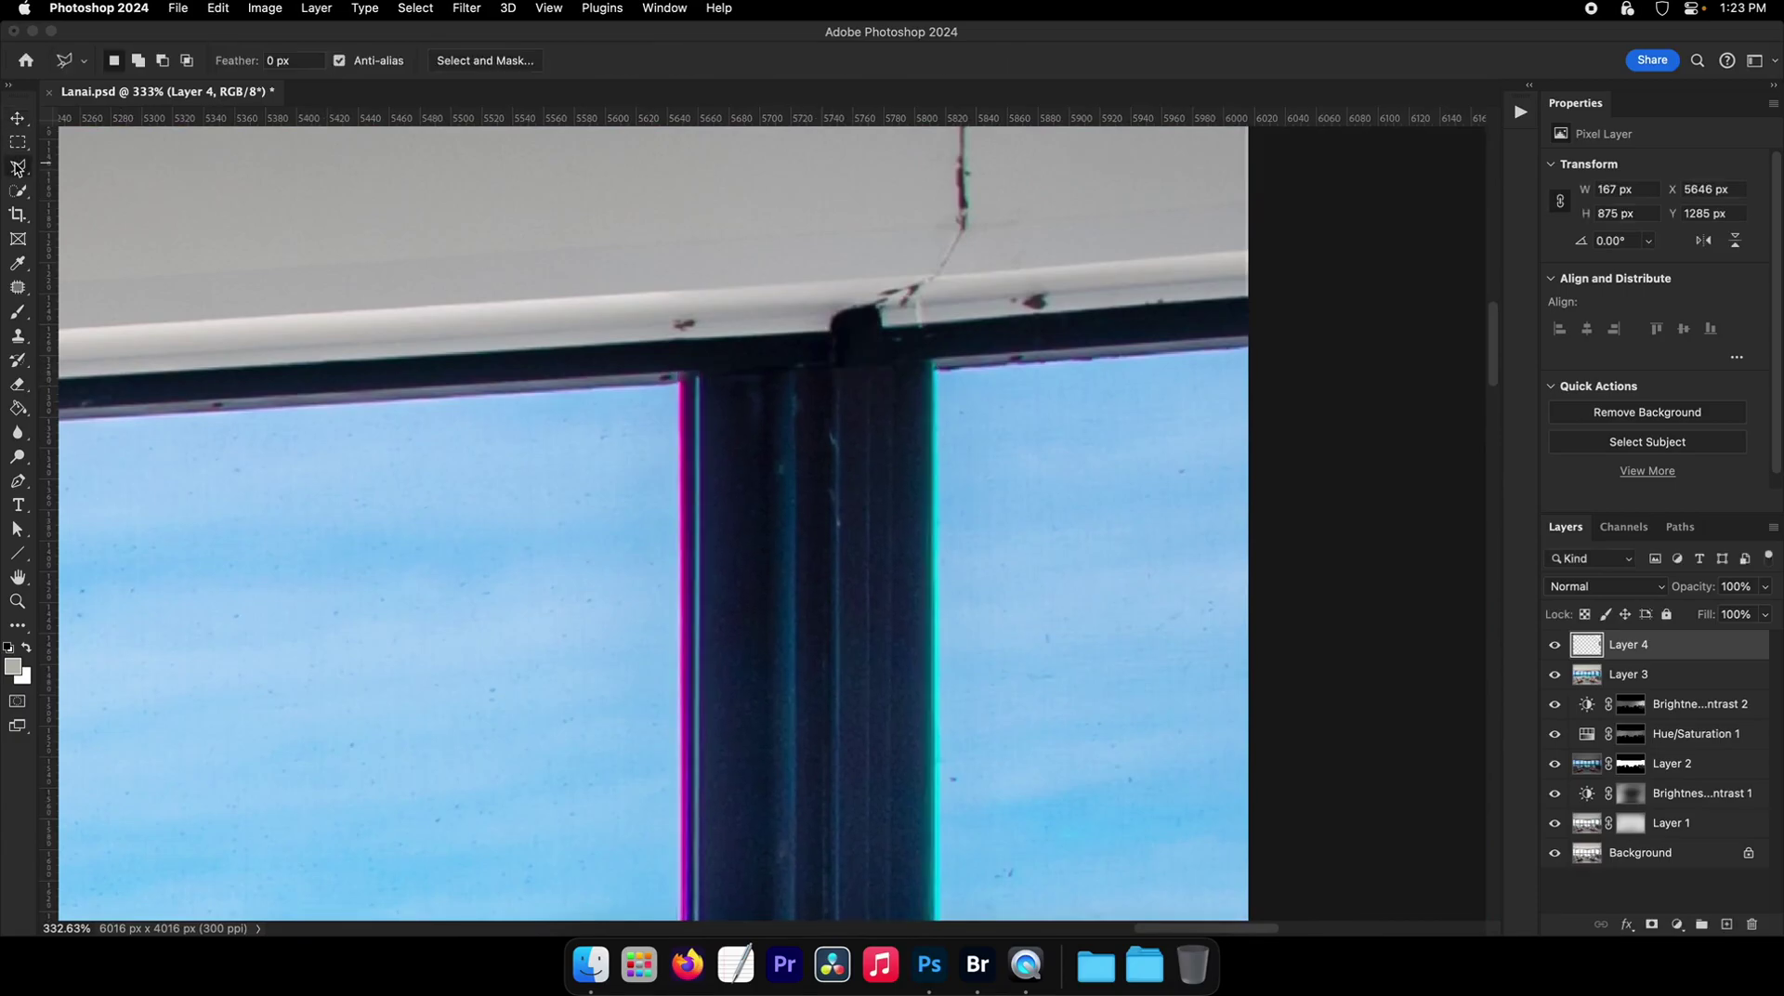
click(1554, 644)
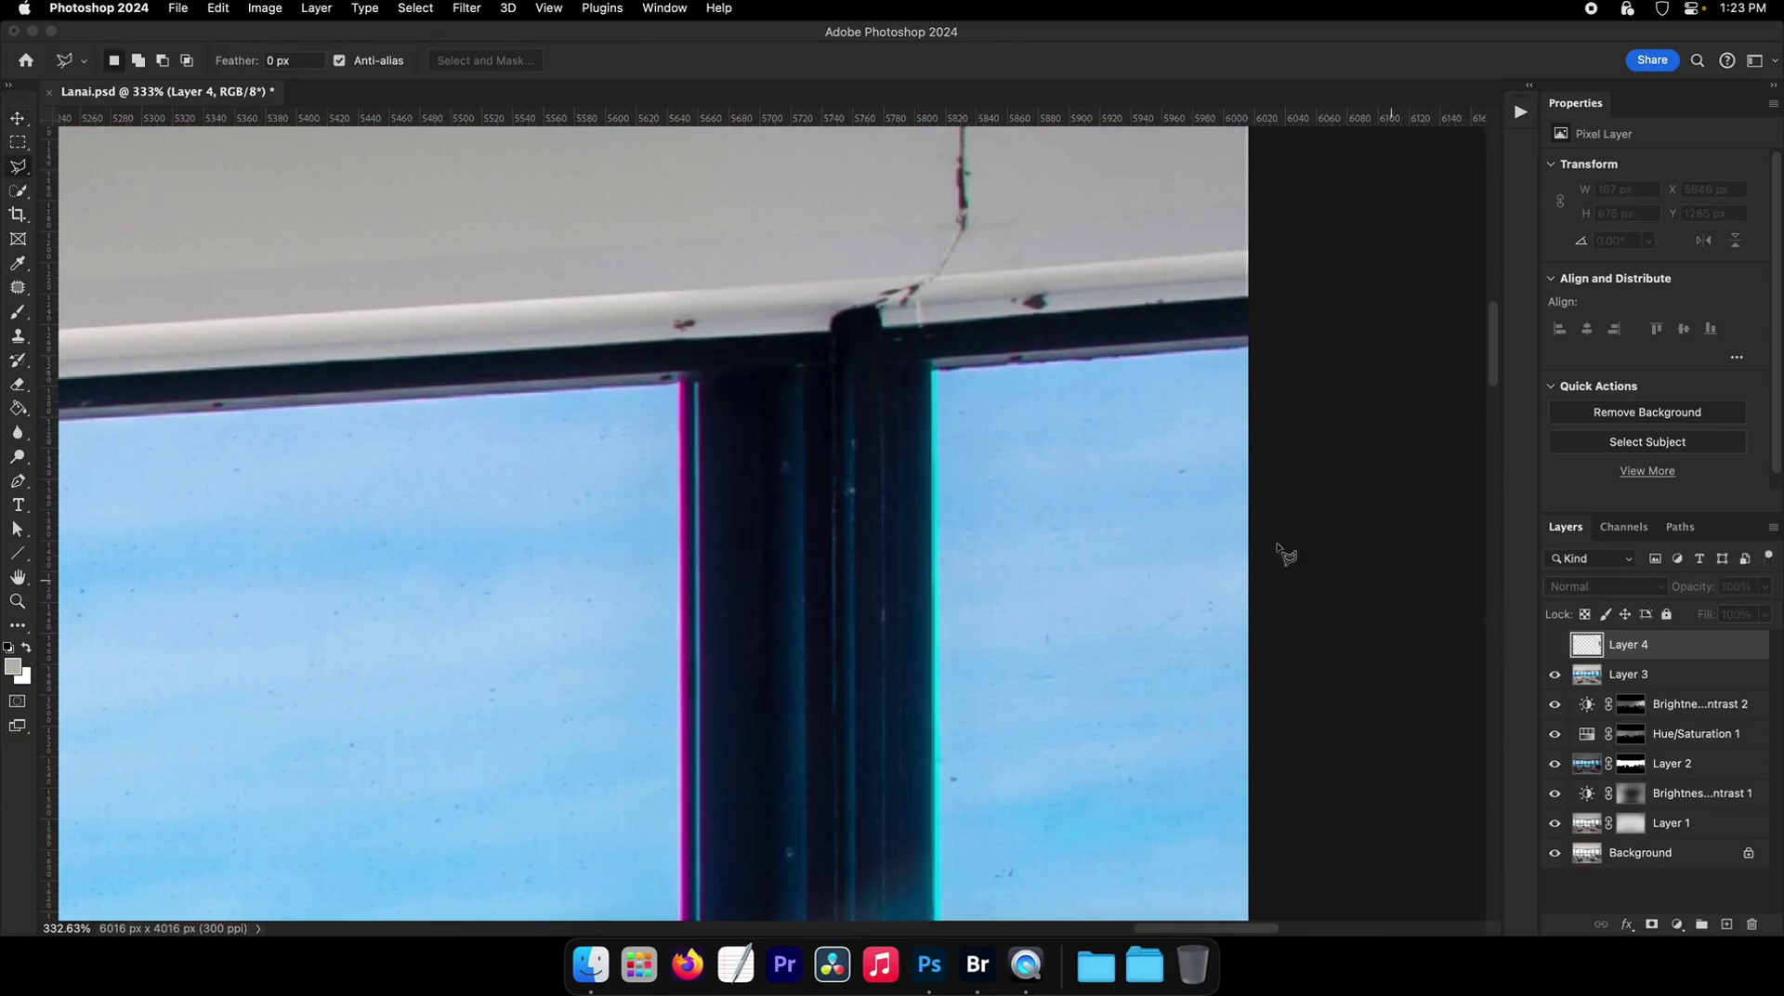
click(976, 364)
click(1005, 243)
click(667, 176)
click(573, 214)
click(634, 382)
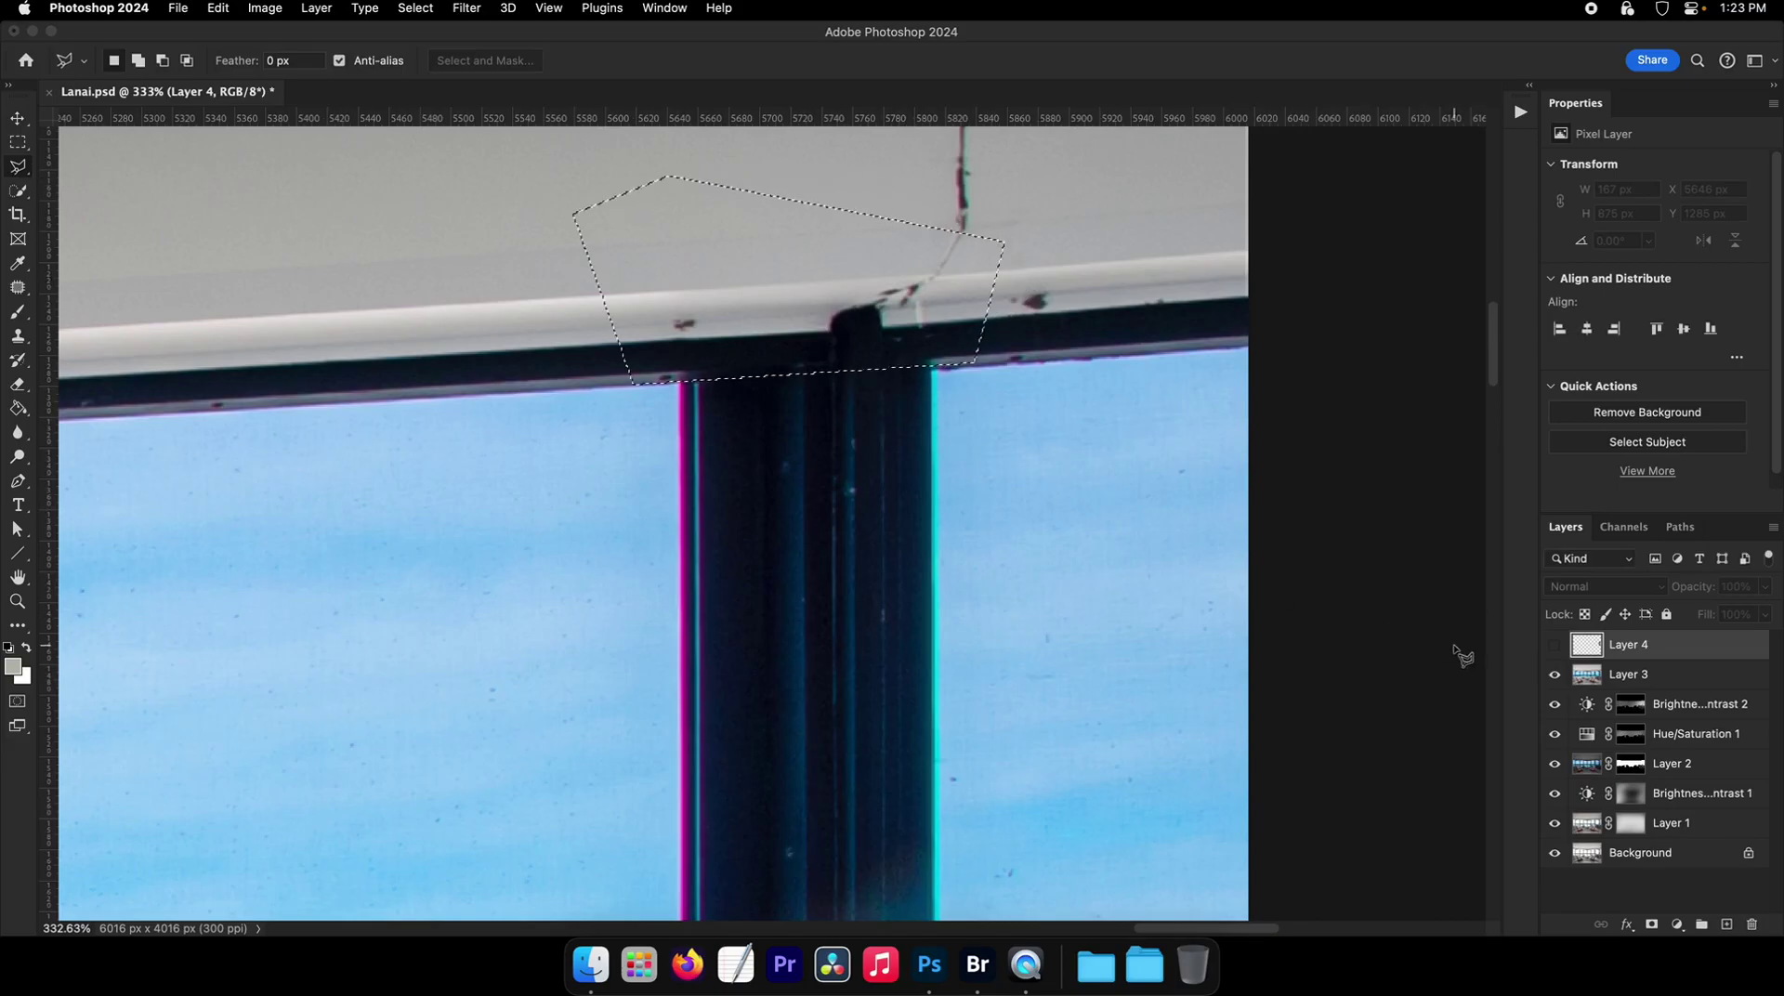
click(1557, 645)
- Outline the railing below the copied post with the Polygonal Lasso, delete the post's overlap there, and deselect
scroll(1075, 625, down, 15)
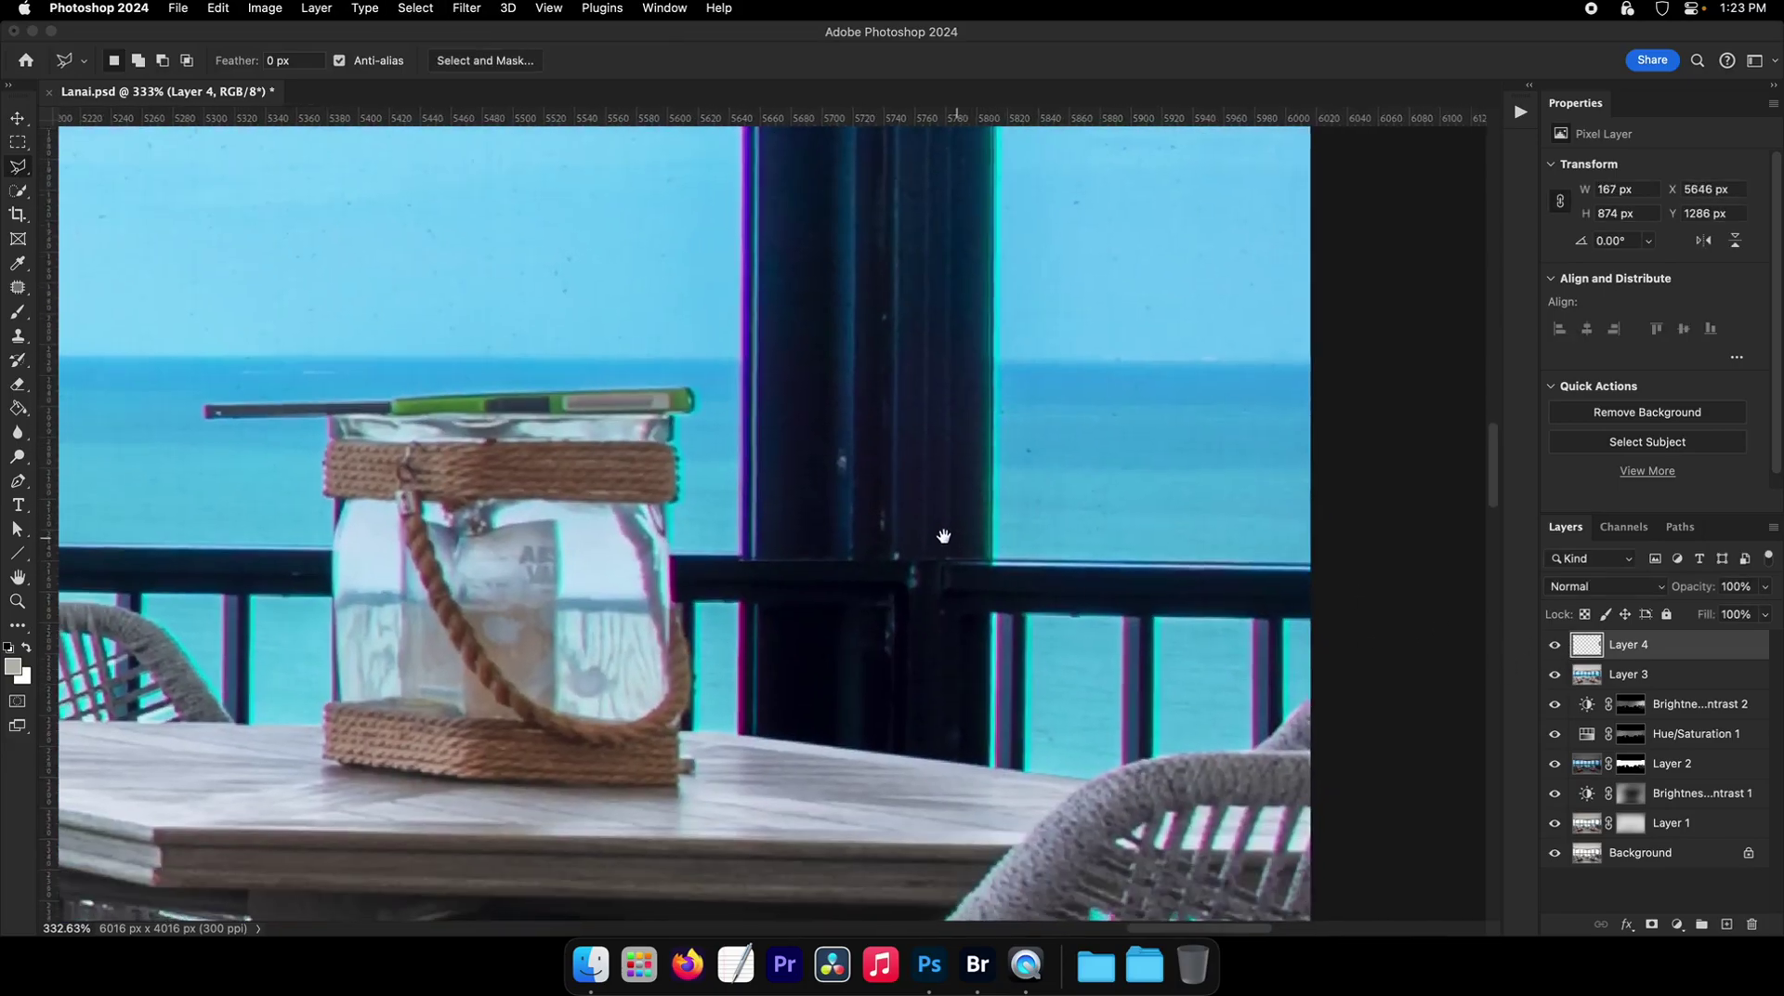
drag(945, 536, 892, 528)
key(super+plus)
click(1556, 645)
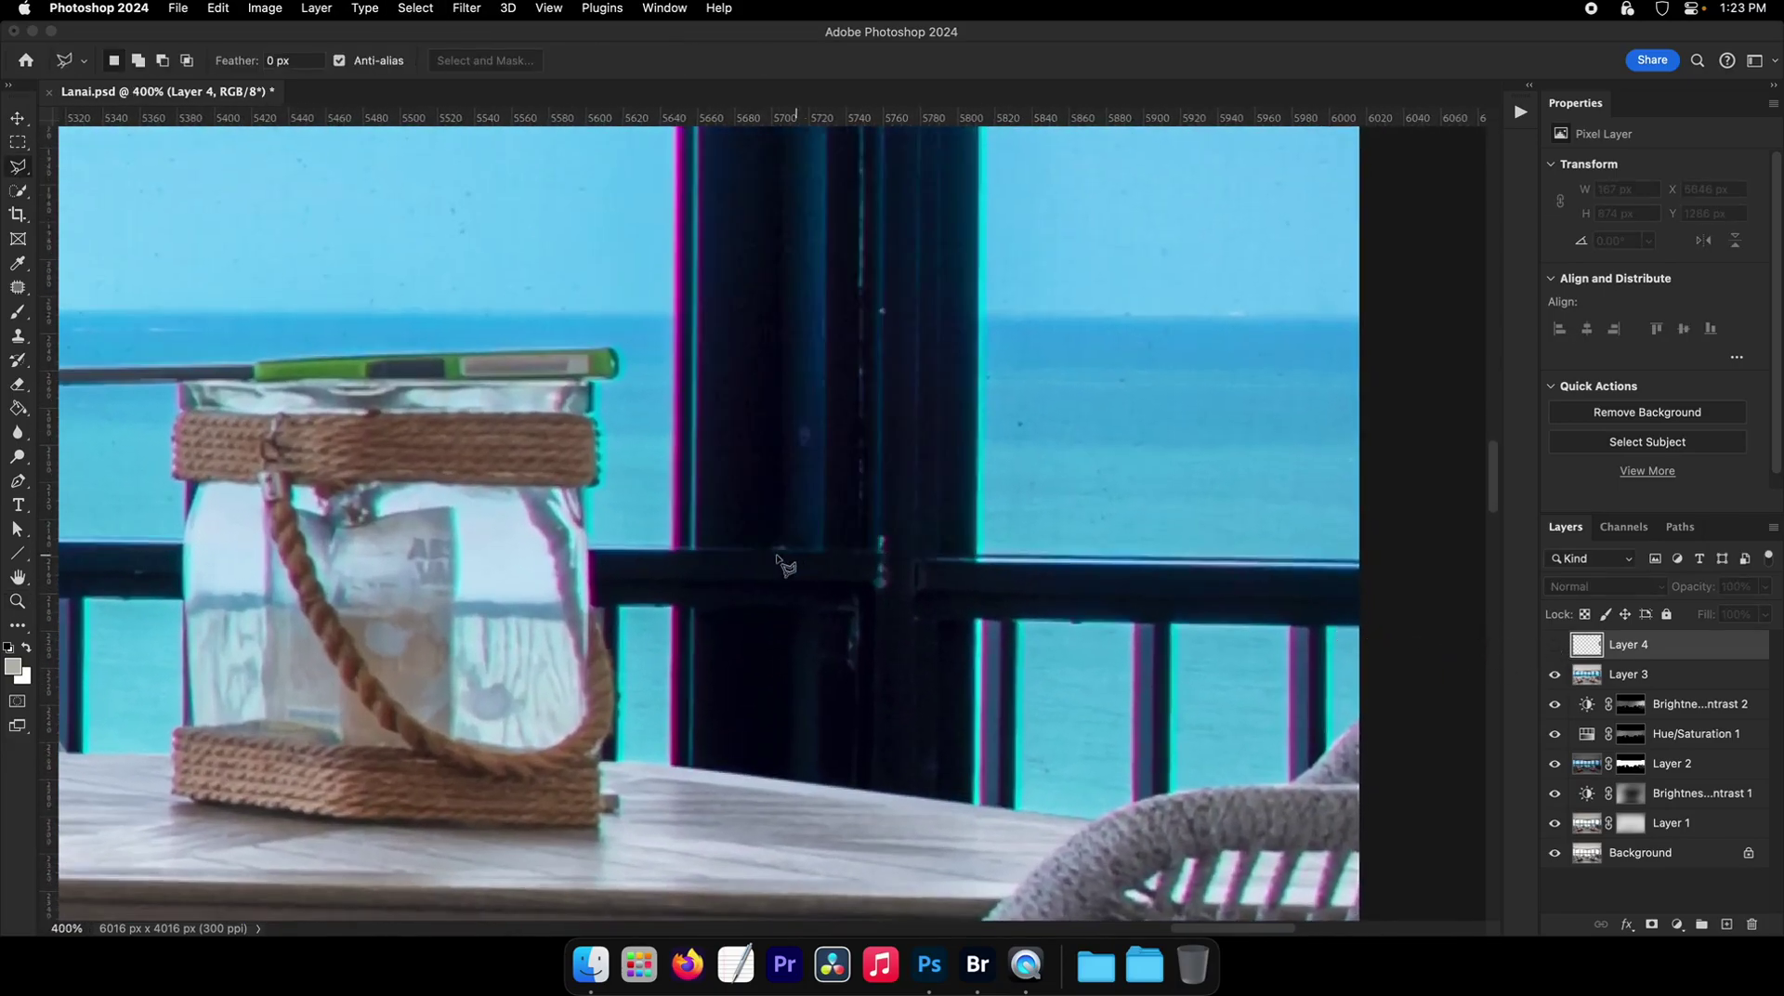
click(676, 548)
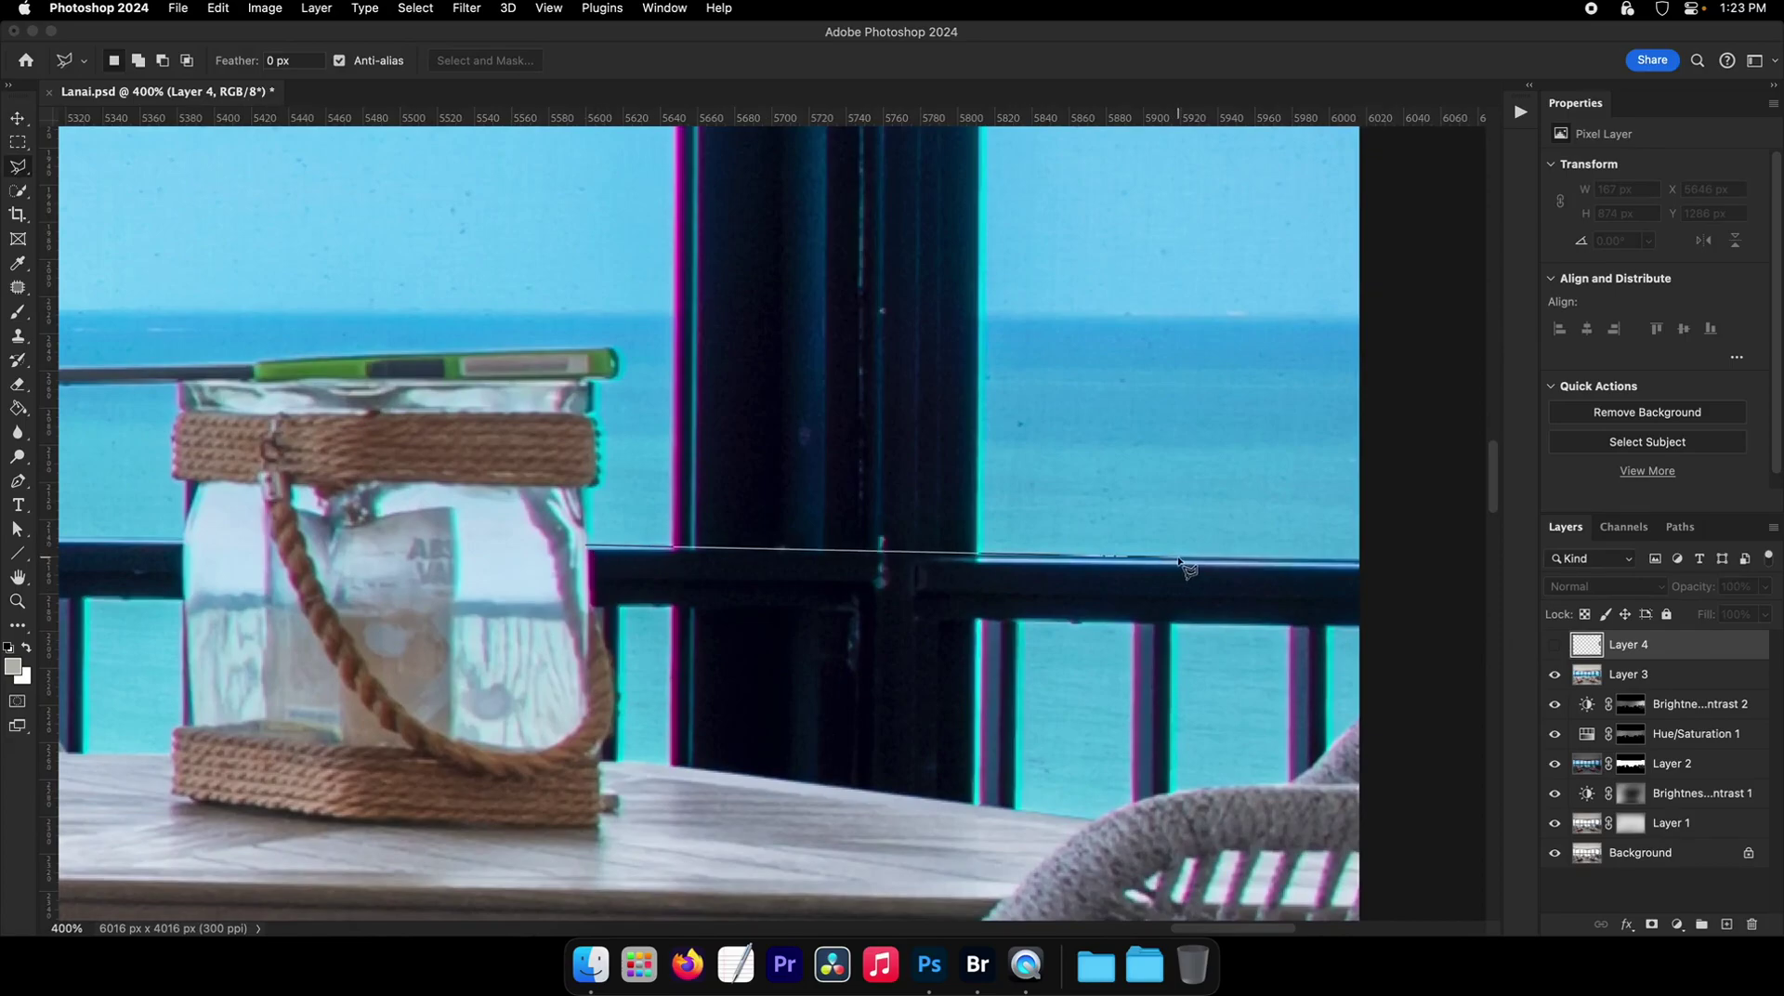
click(1375, 574)
click(1395, 692)
double_click(558, 759)
click(1555, 646)
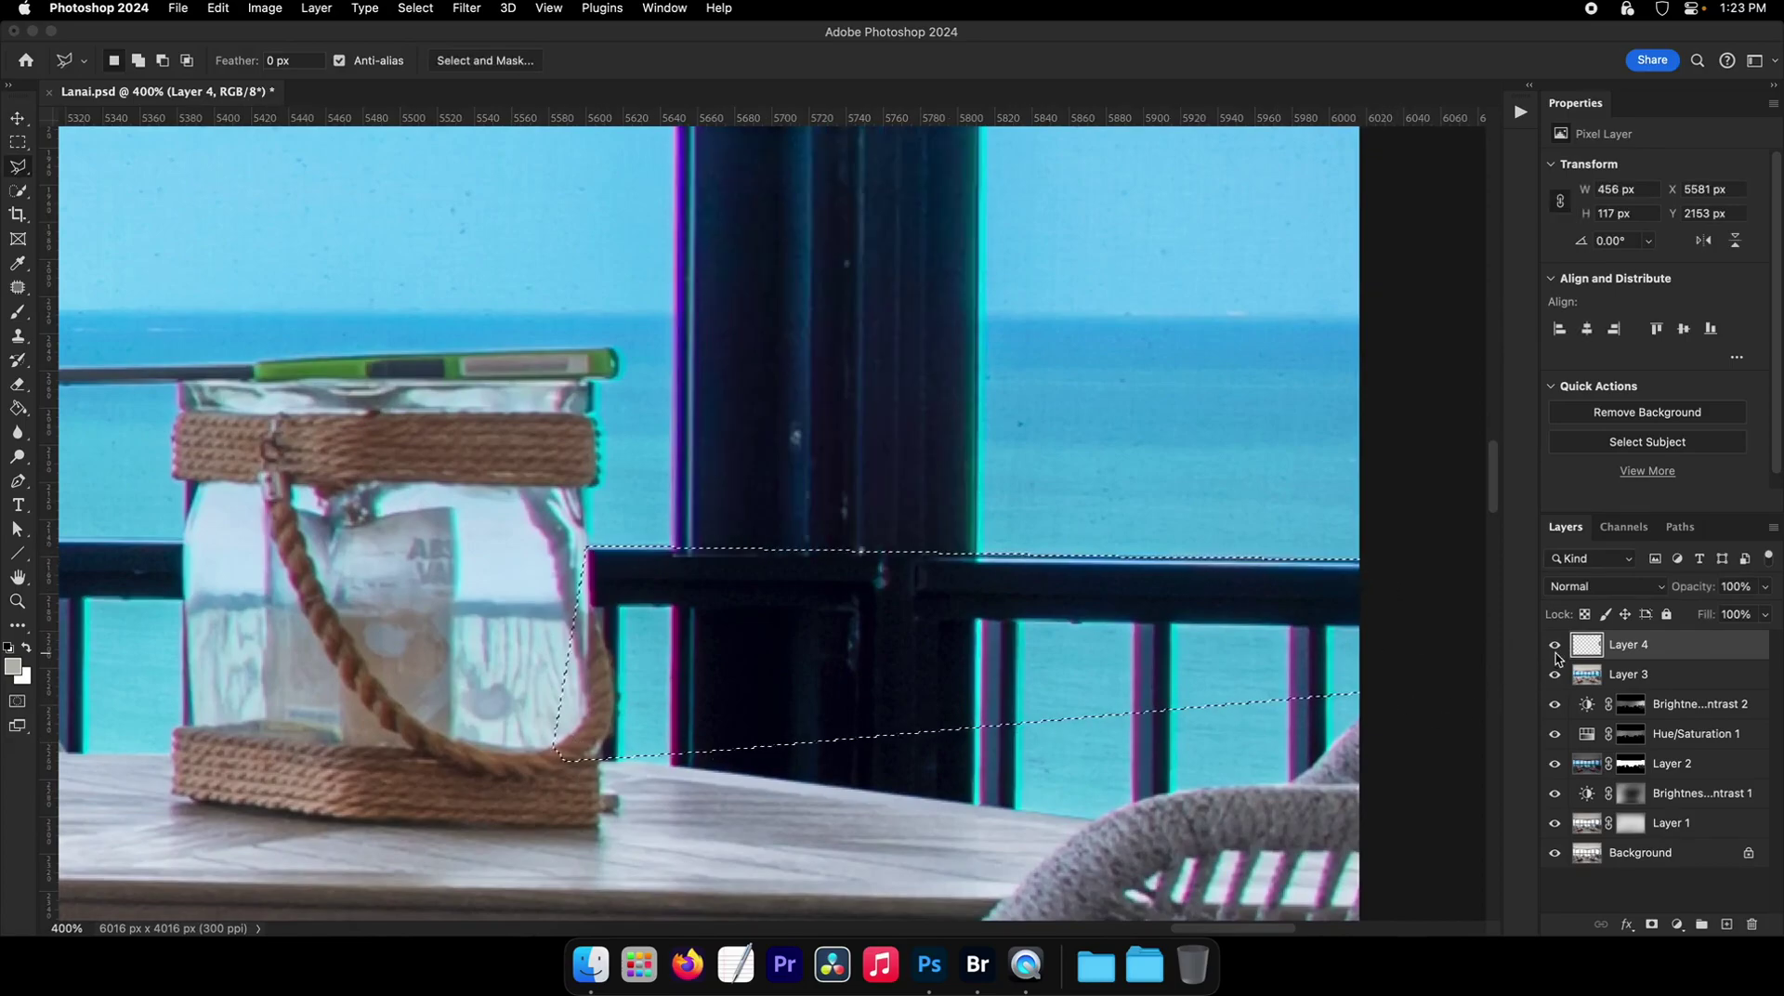
key(Delete)
key(super+d)
- Darken the copied post with a Brightness/Contrast adjustment, using brightness -41 and slightly raised contrast
drag(971, 518, 873, 518)
drag(962, 465, 911, 617)
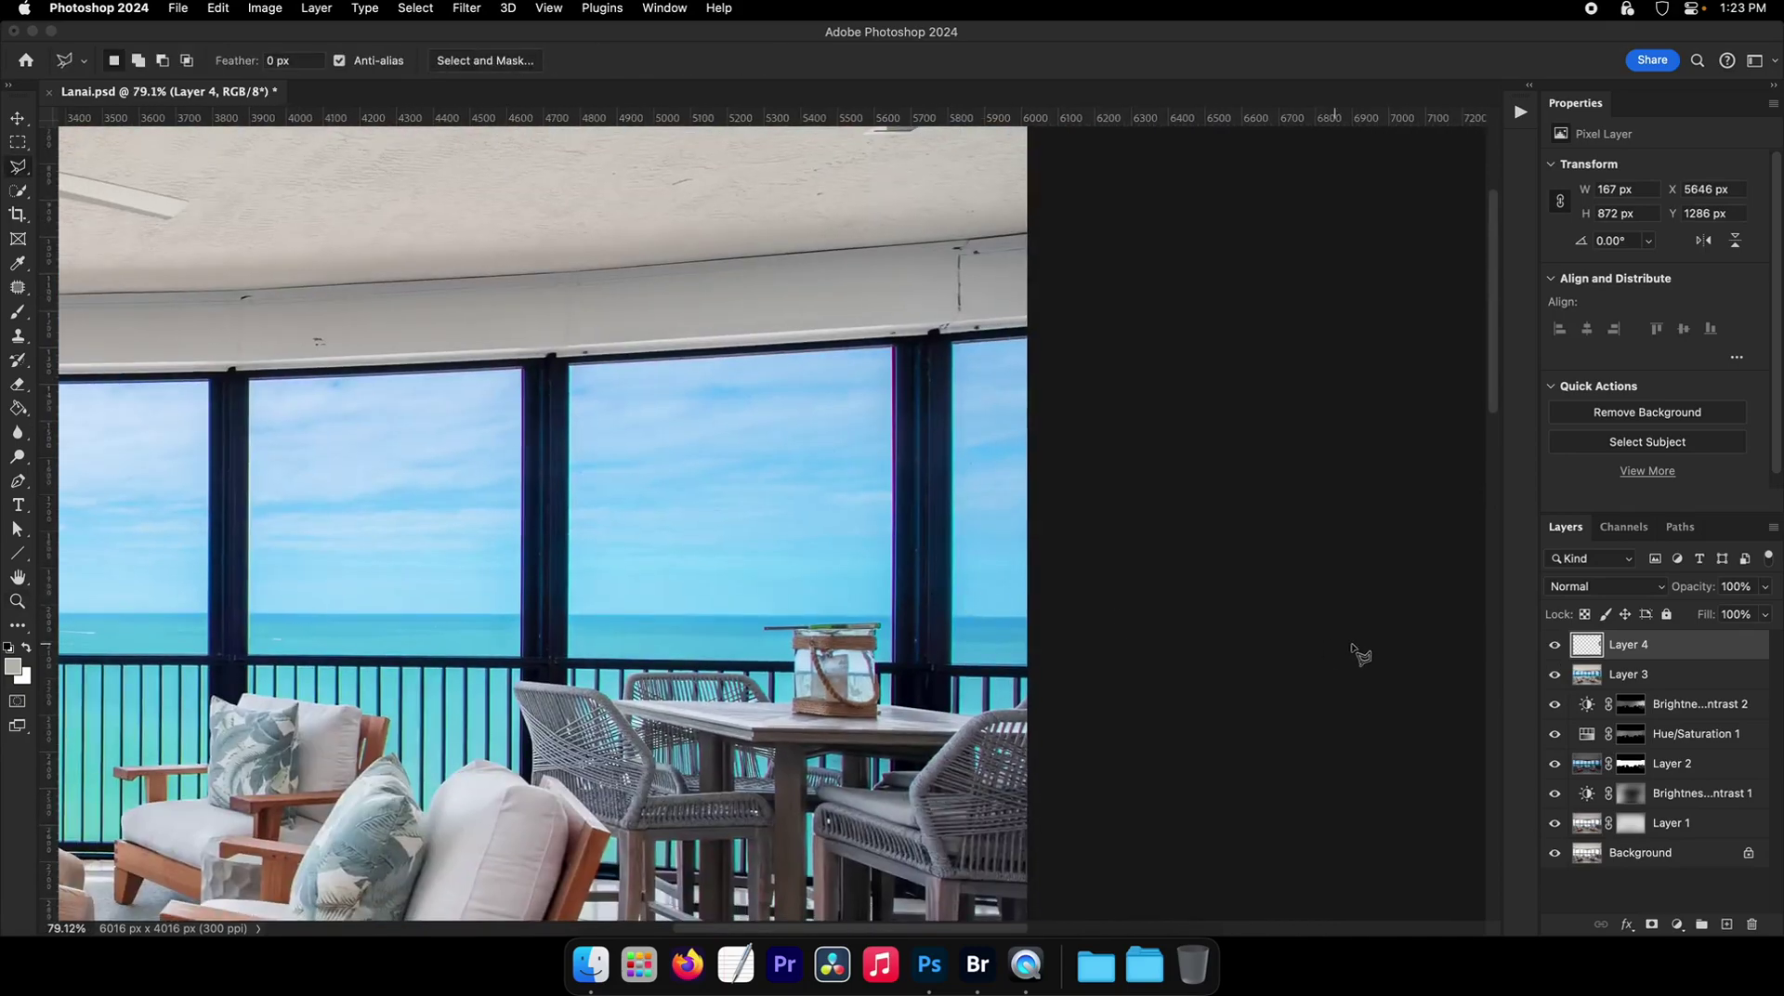
key(F2)
drag(971, 484, 1022, 484)
drag(755, 376, 651, 356)
click(265, 8)
mouse_move(297, 59)
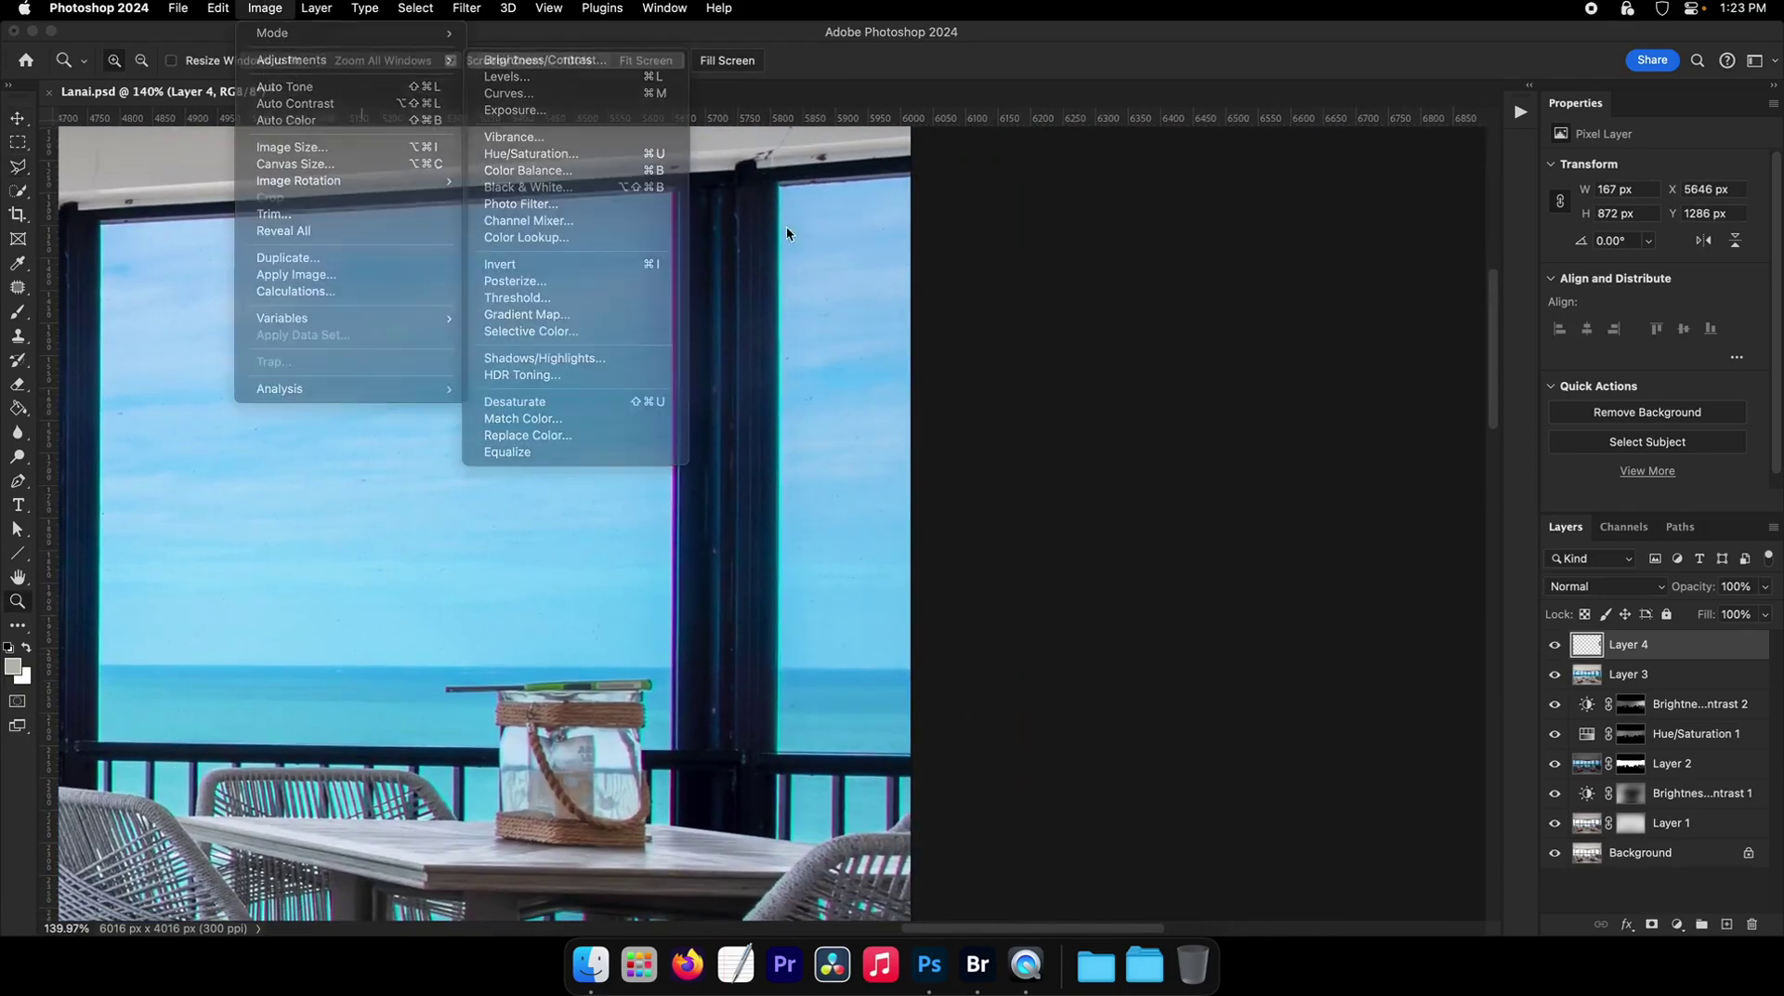
drag(914, 264, 1149, 314)
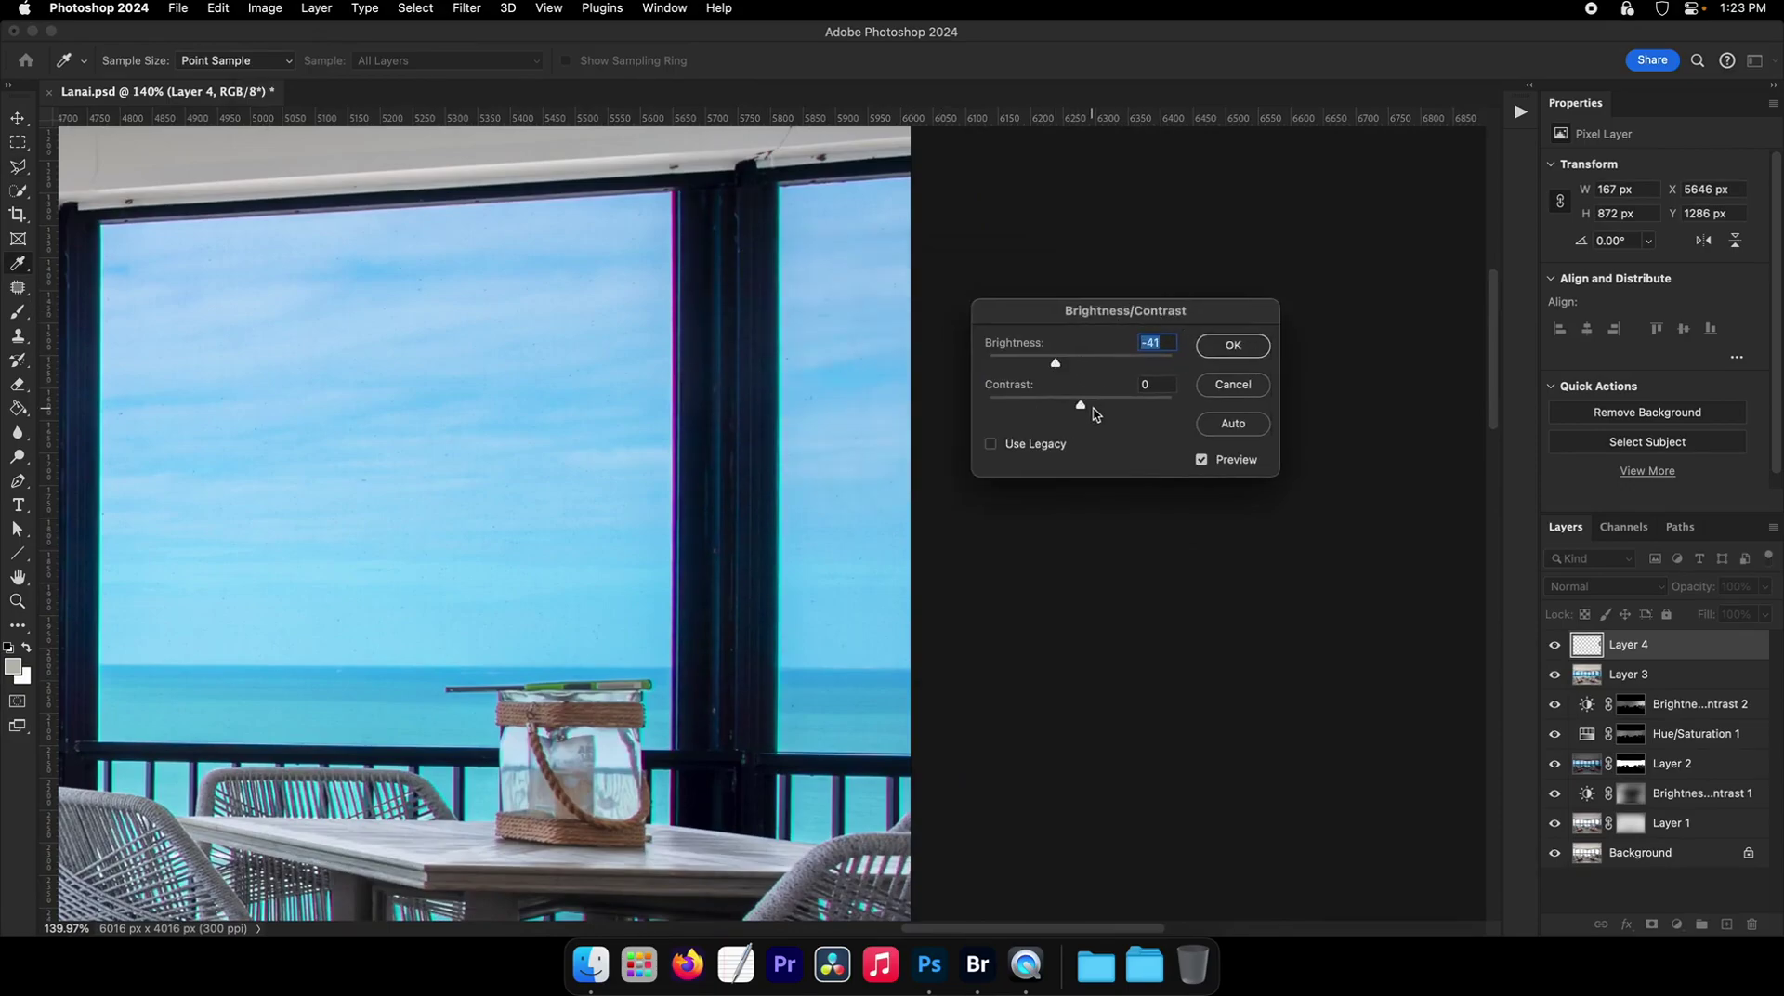
drag(1106, 411, 1105, 411)
click(1245, 343)
- Compare the window post with and without the Layer 4 patch, and save the document
drag(906, 426, 848, 465)
drag(842, 530, 901, 507)
click(1552, 647)
click(1552, 646)
drag(902, 507, 986, 513)
scroll(1022, 506, down, 5)
scroll(868, 478, up, 4)
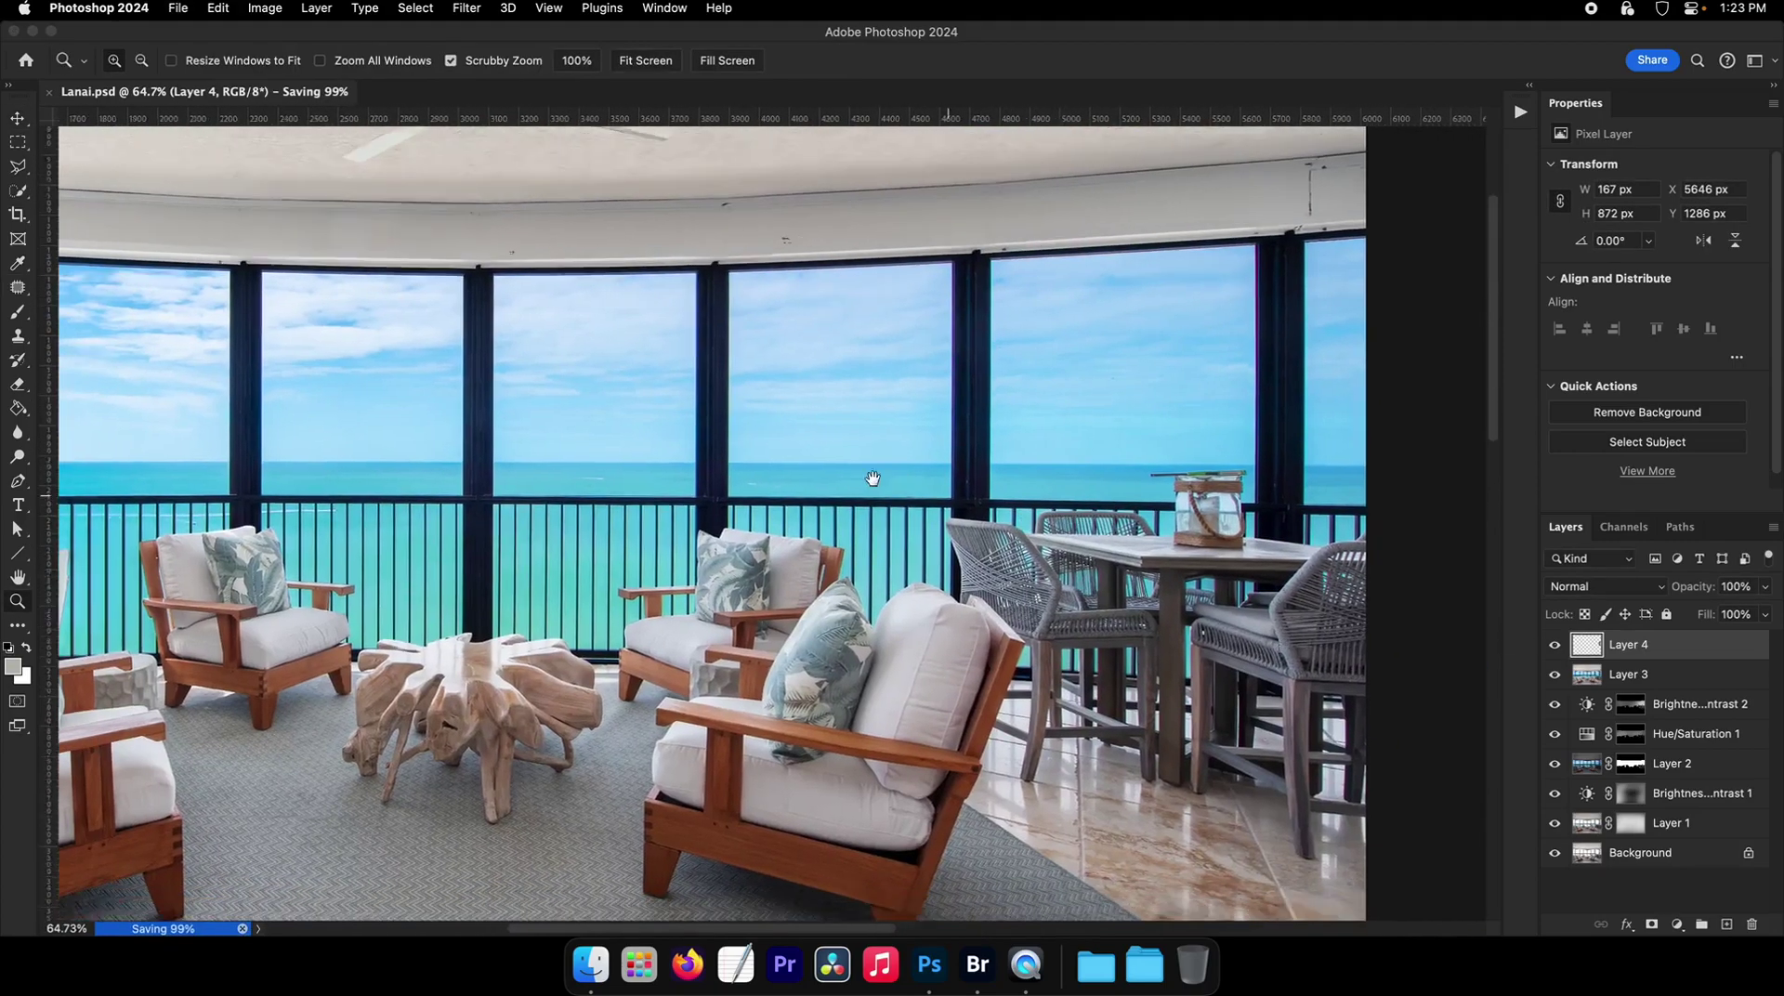
- Inspect the dining table and woven chairs up close for colour fringing along their edges
scroll(803, 471, up, 4)
scroll(803, 471, up, 4)
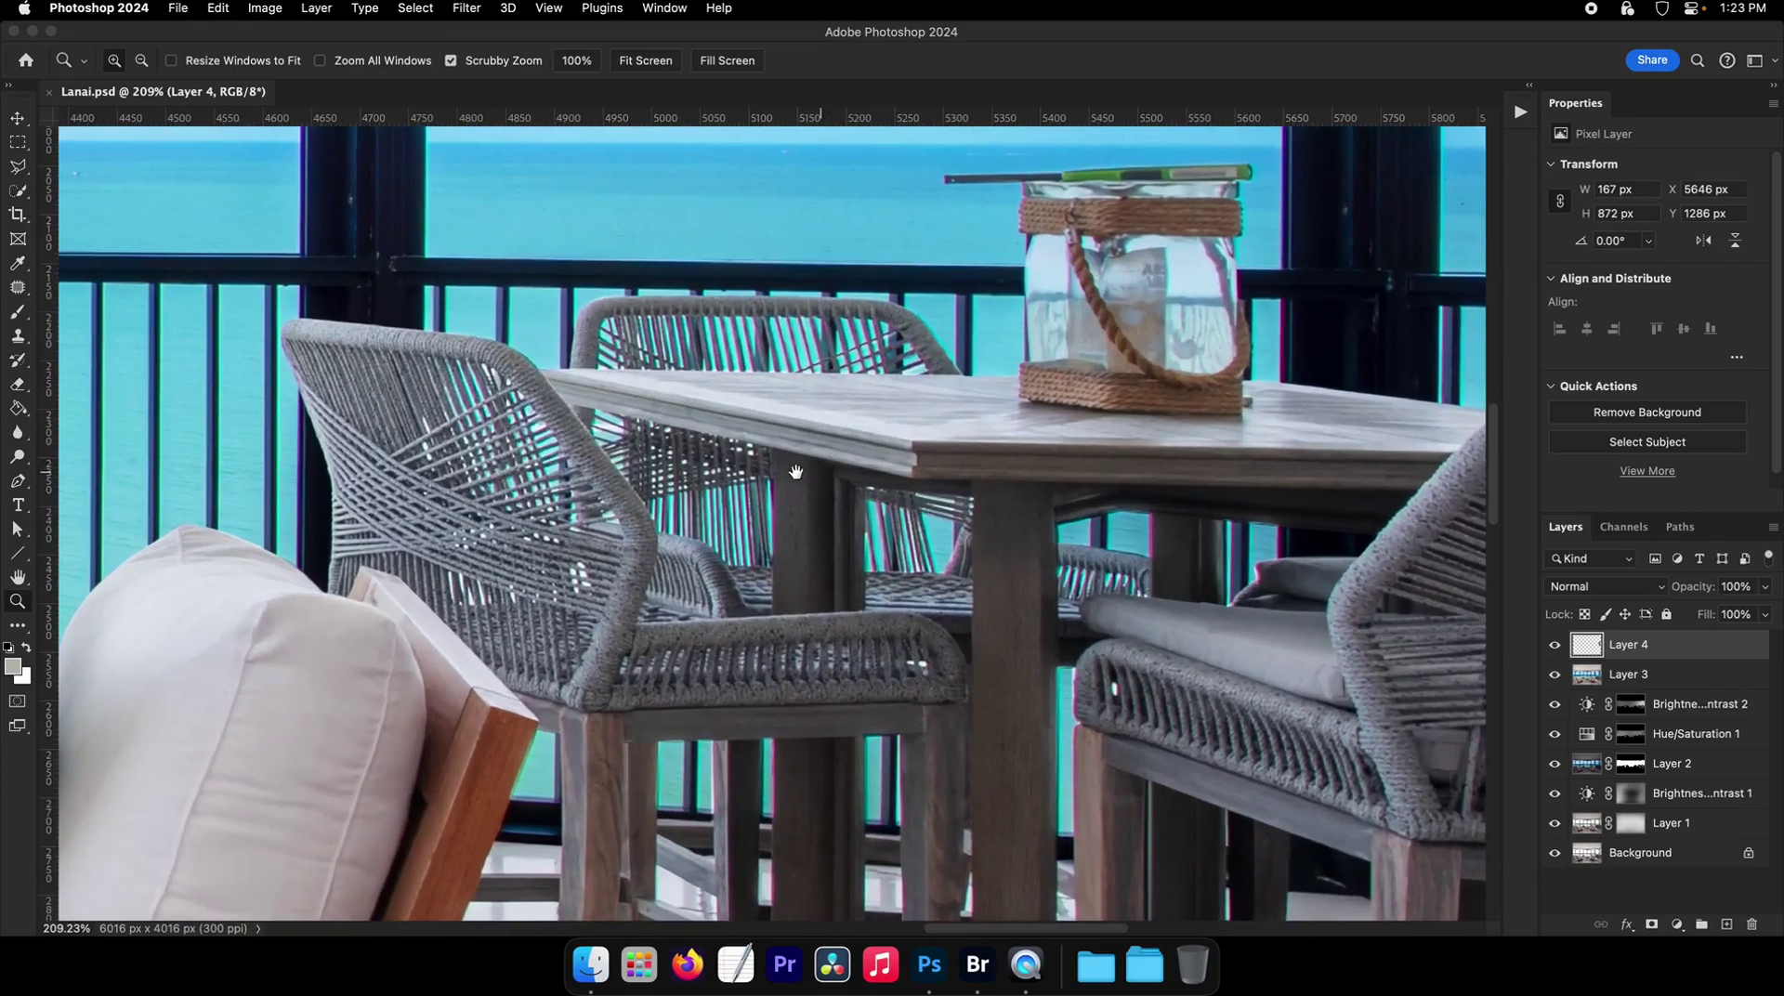
scroll(794, 485, down, 4)
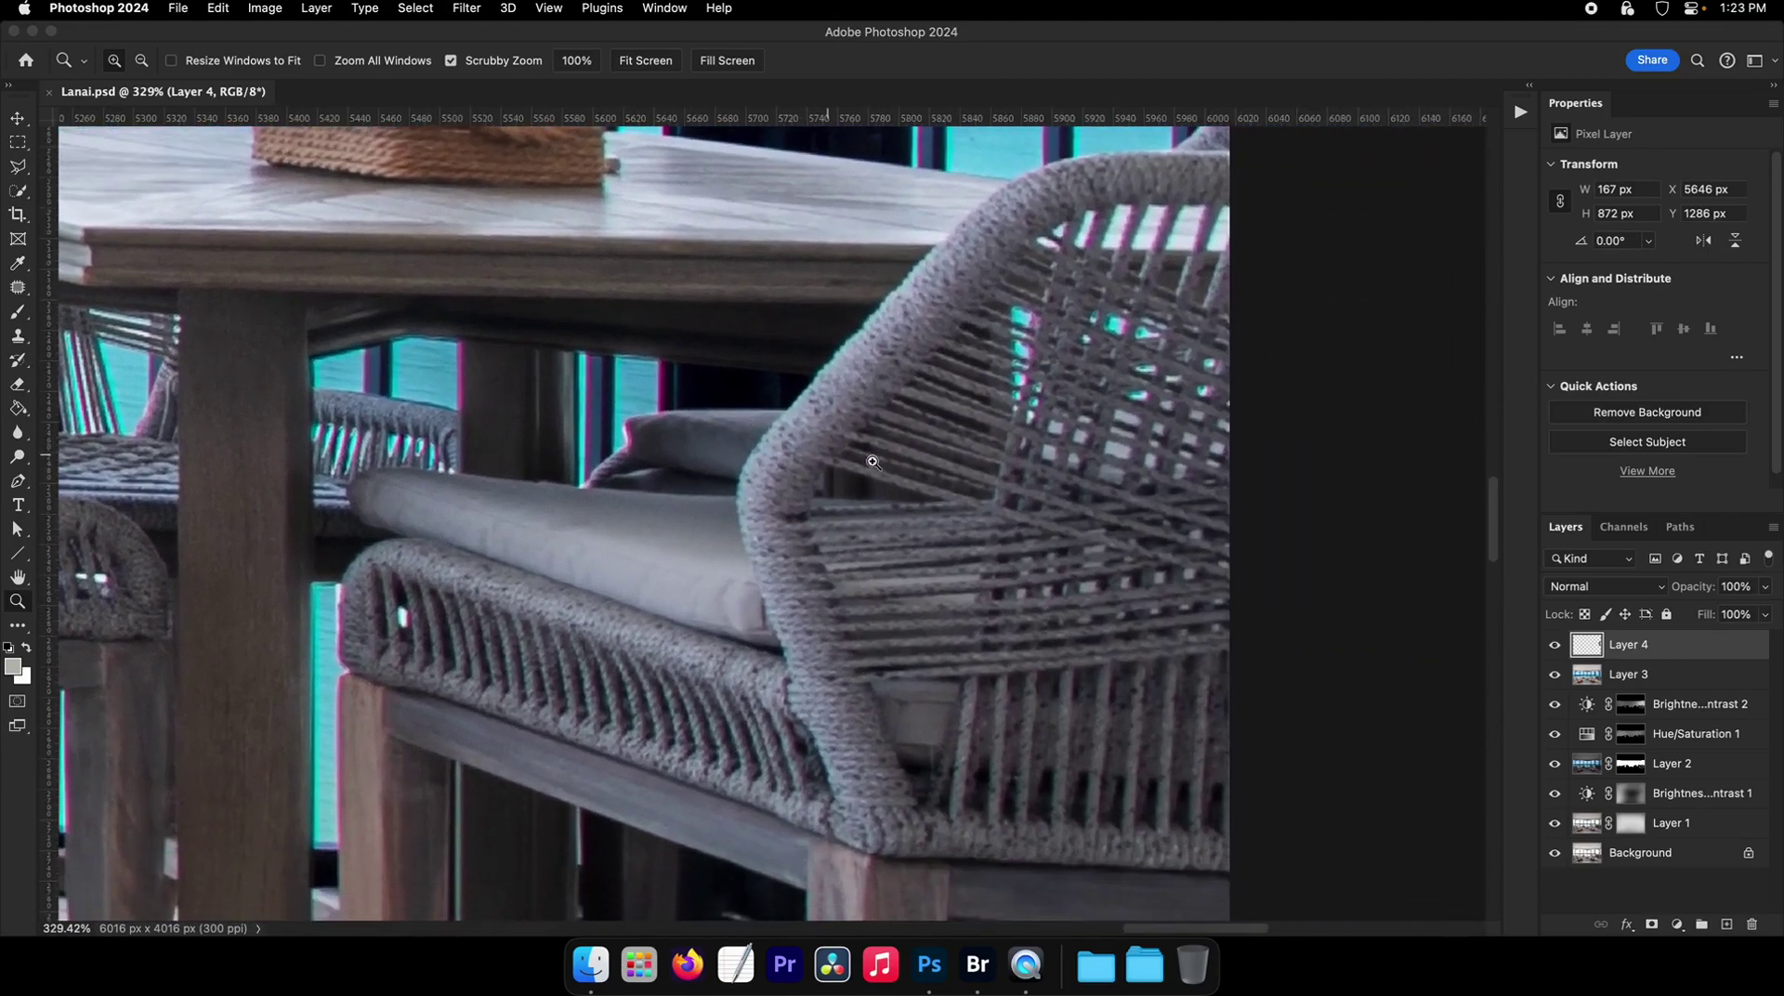
scroll(984, 478, up, 2)
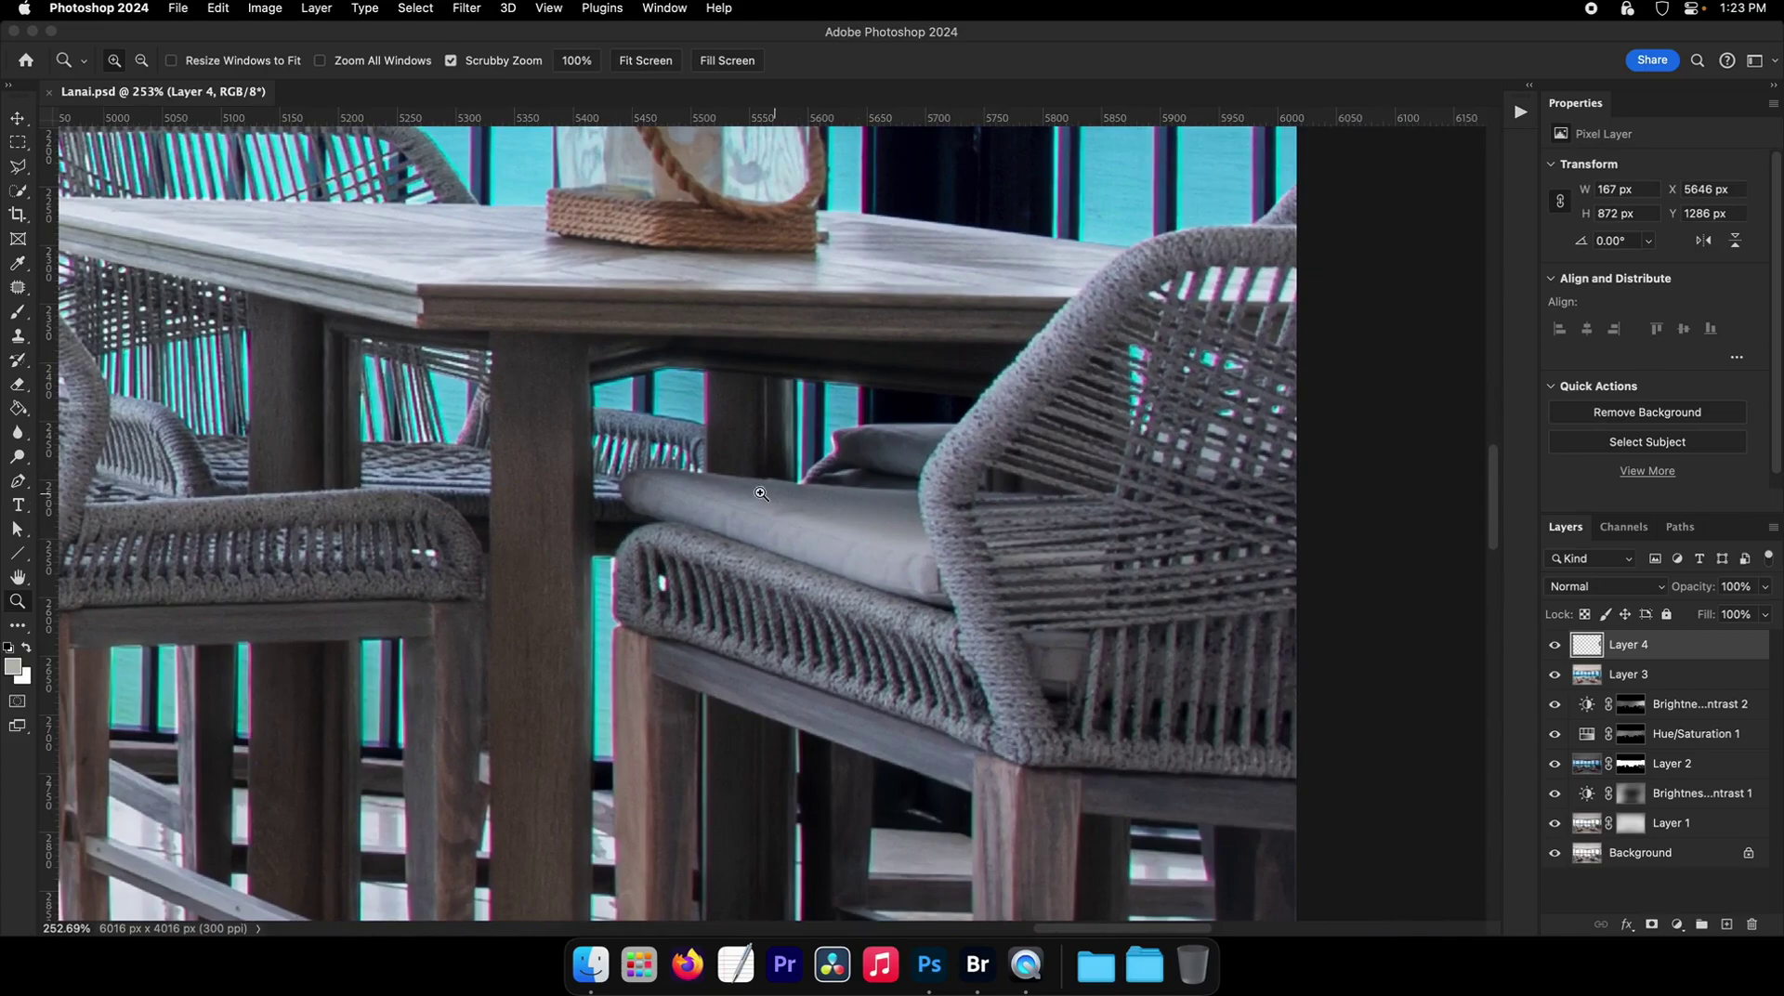
scroll(760, 494, down, 2)
scroll(760, 484, up, 8)
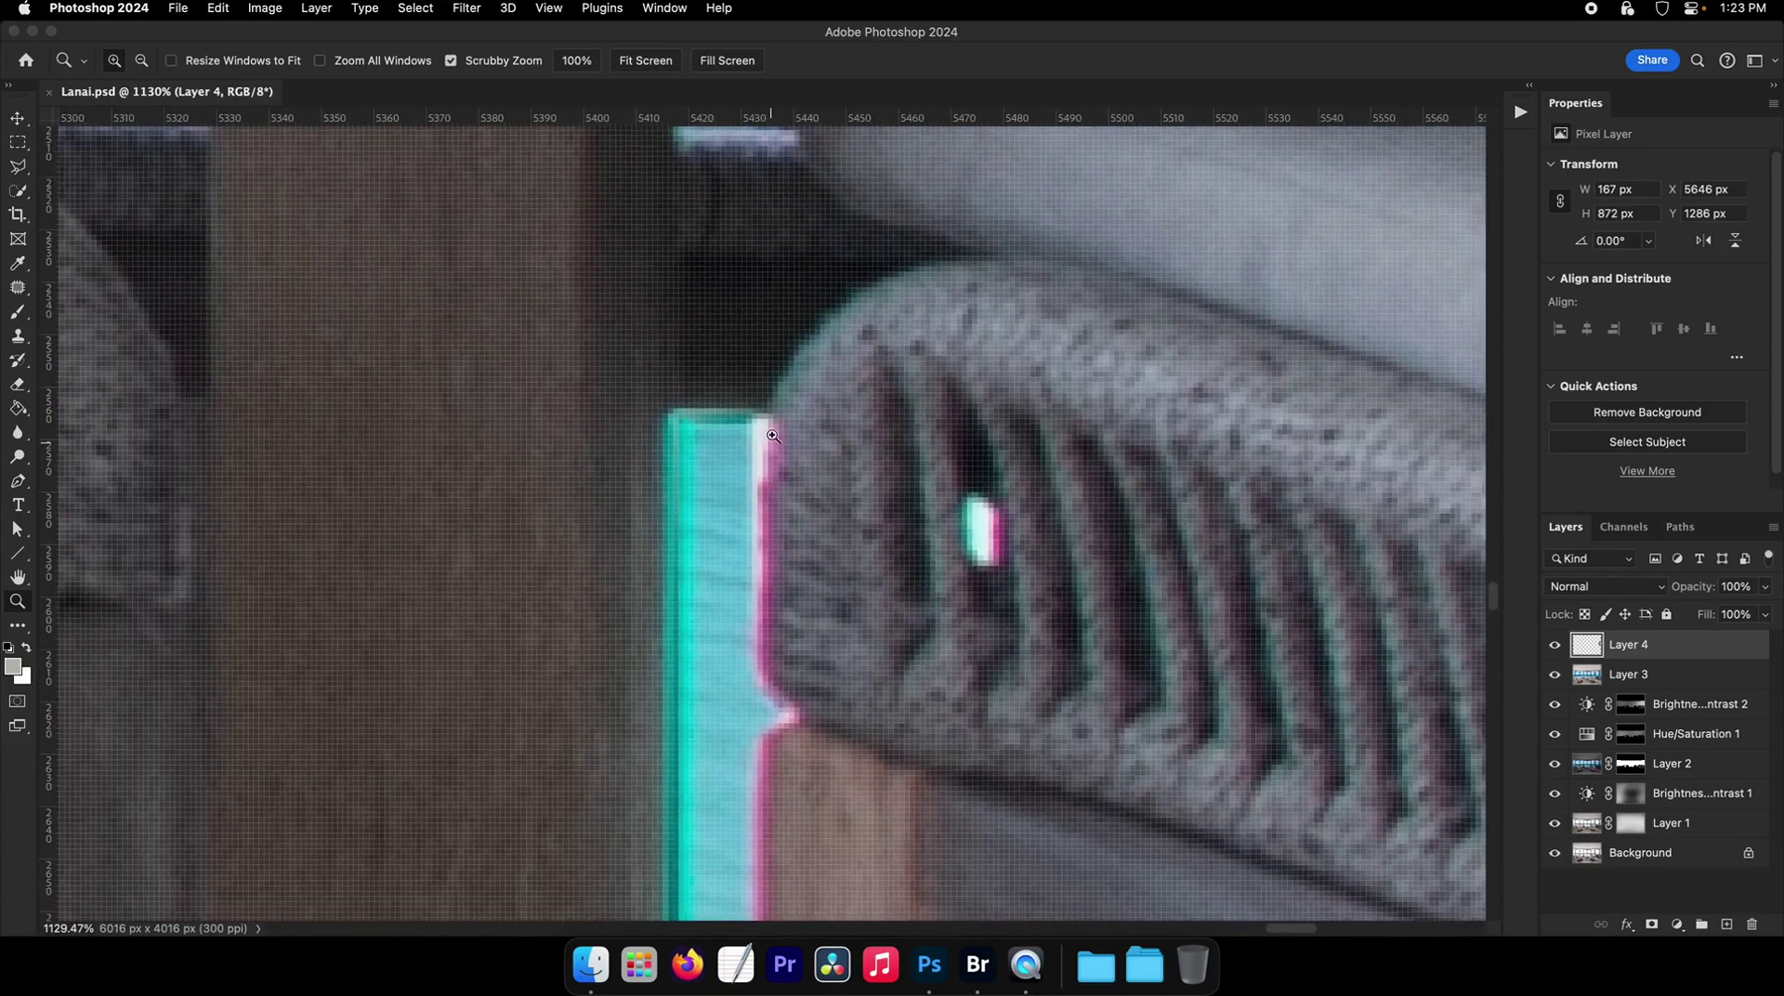
key(v)
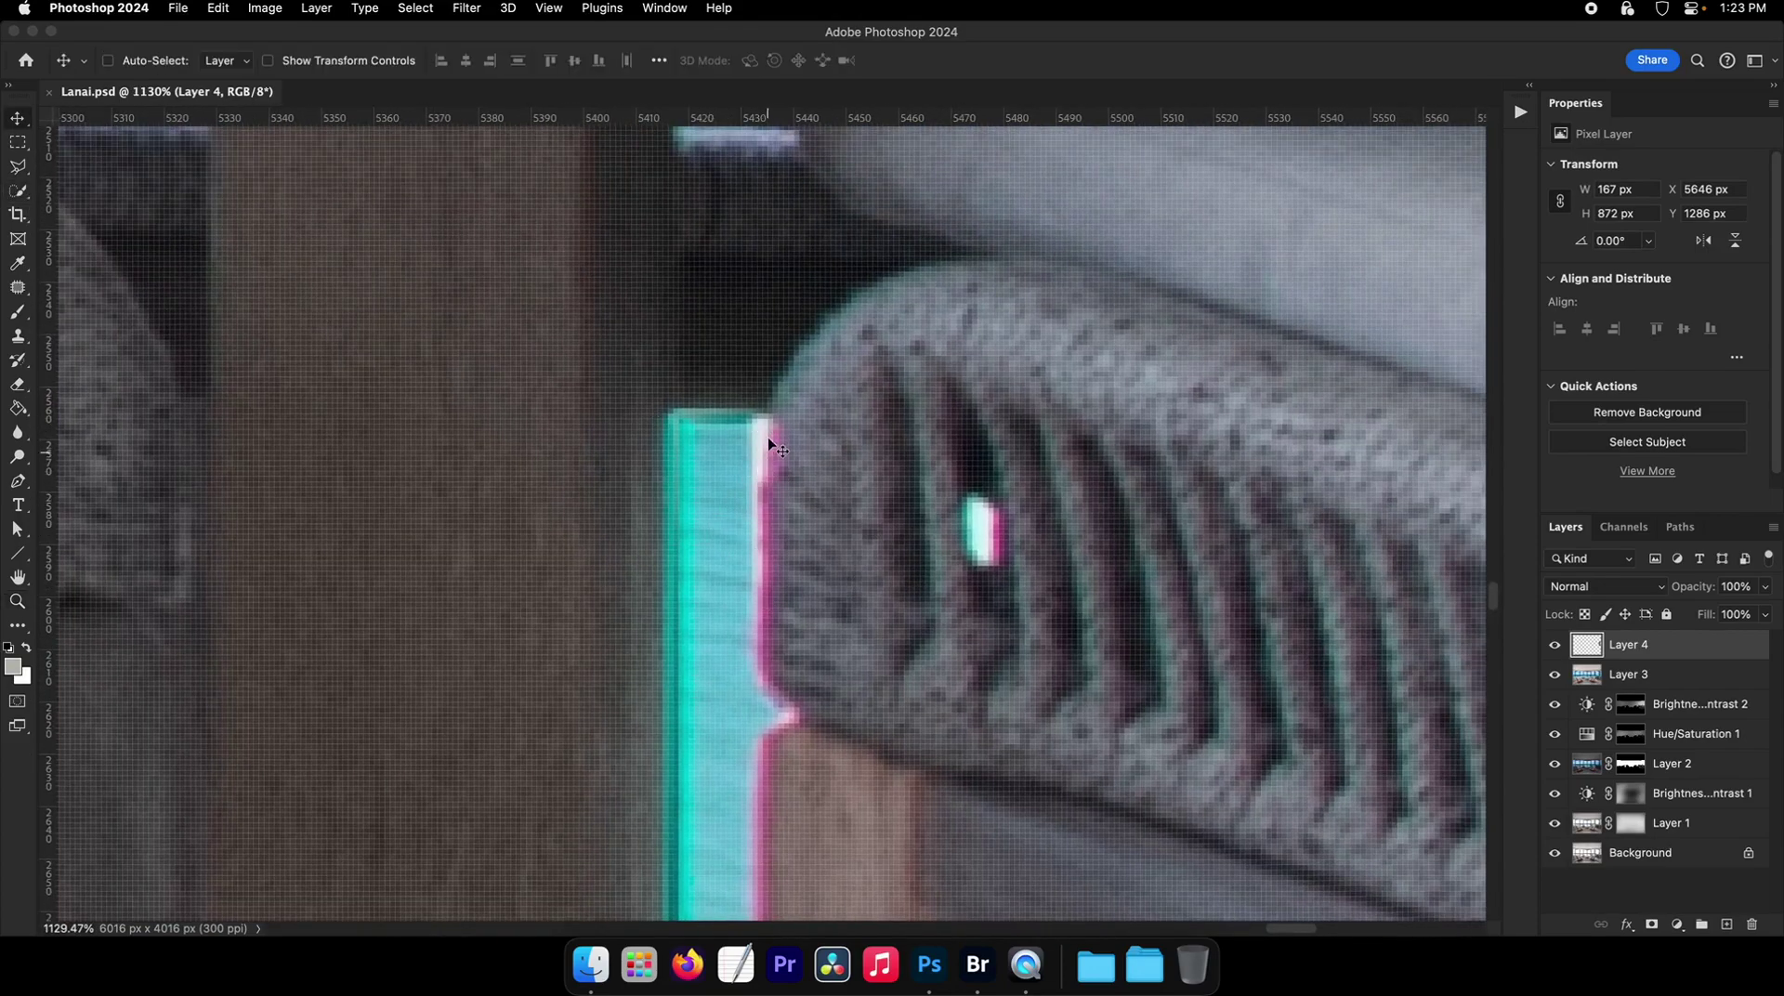
key(b)
right_click(734, 532)
key(Escape)
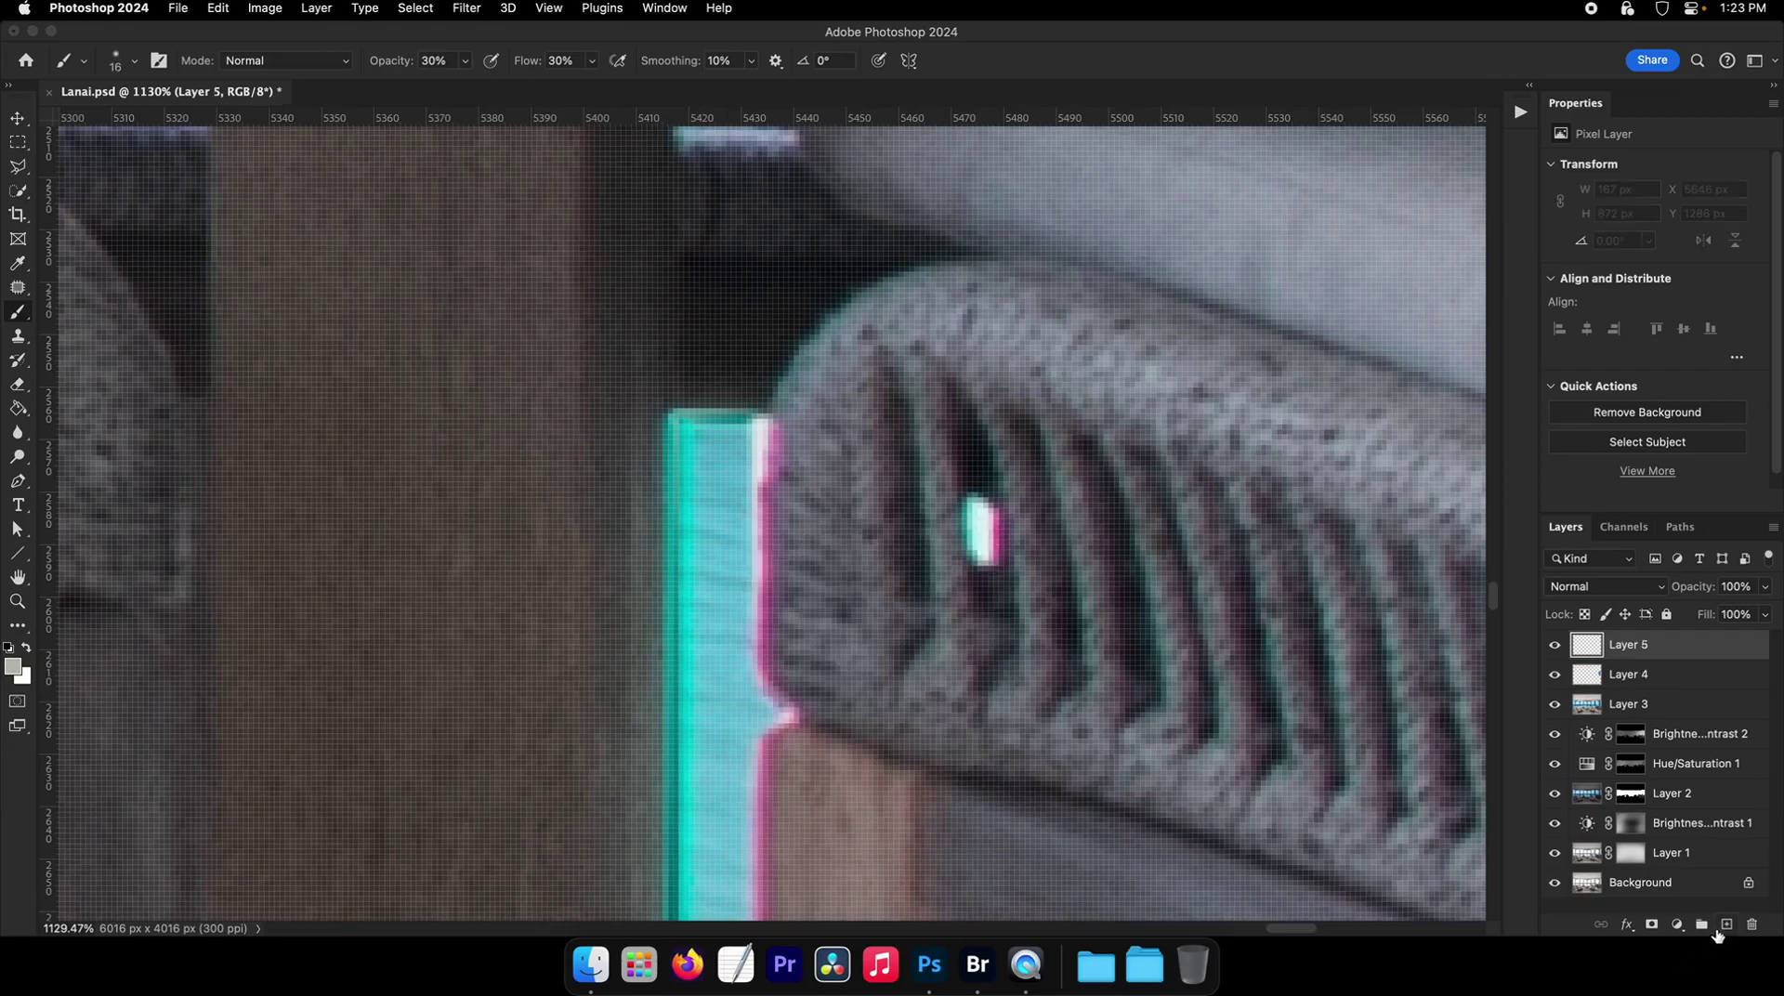
key(v)
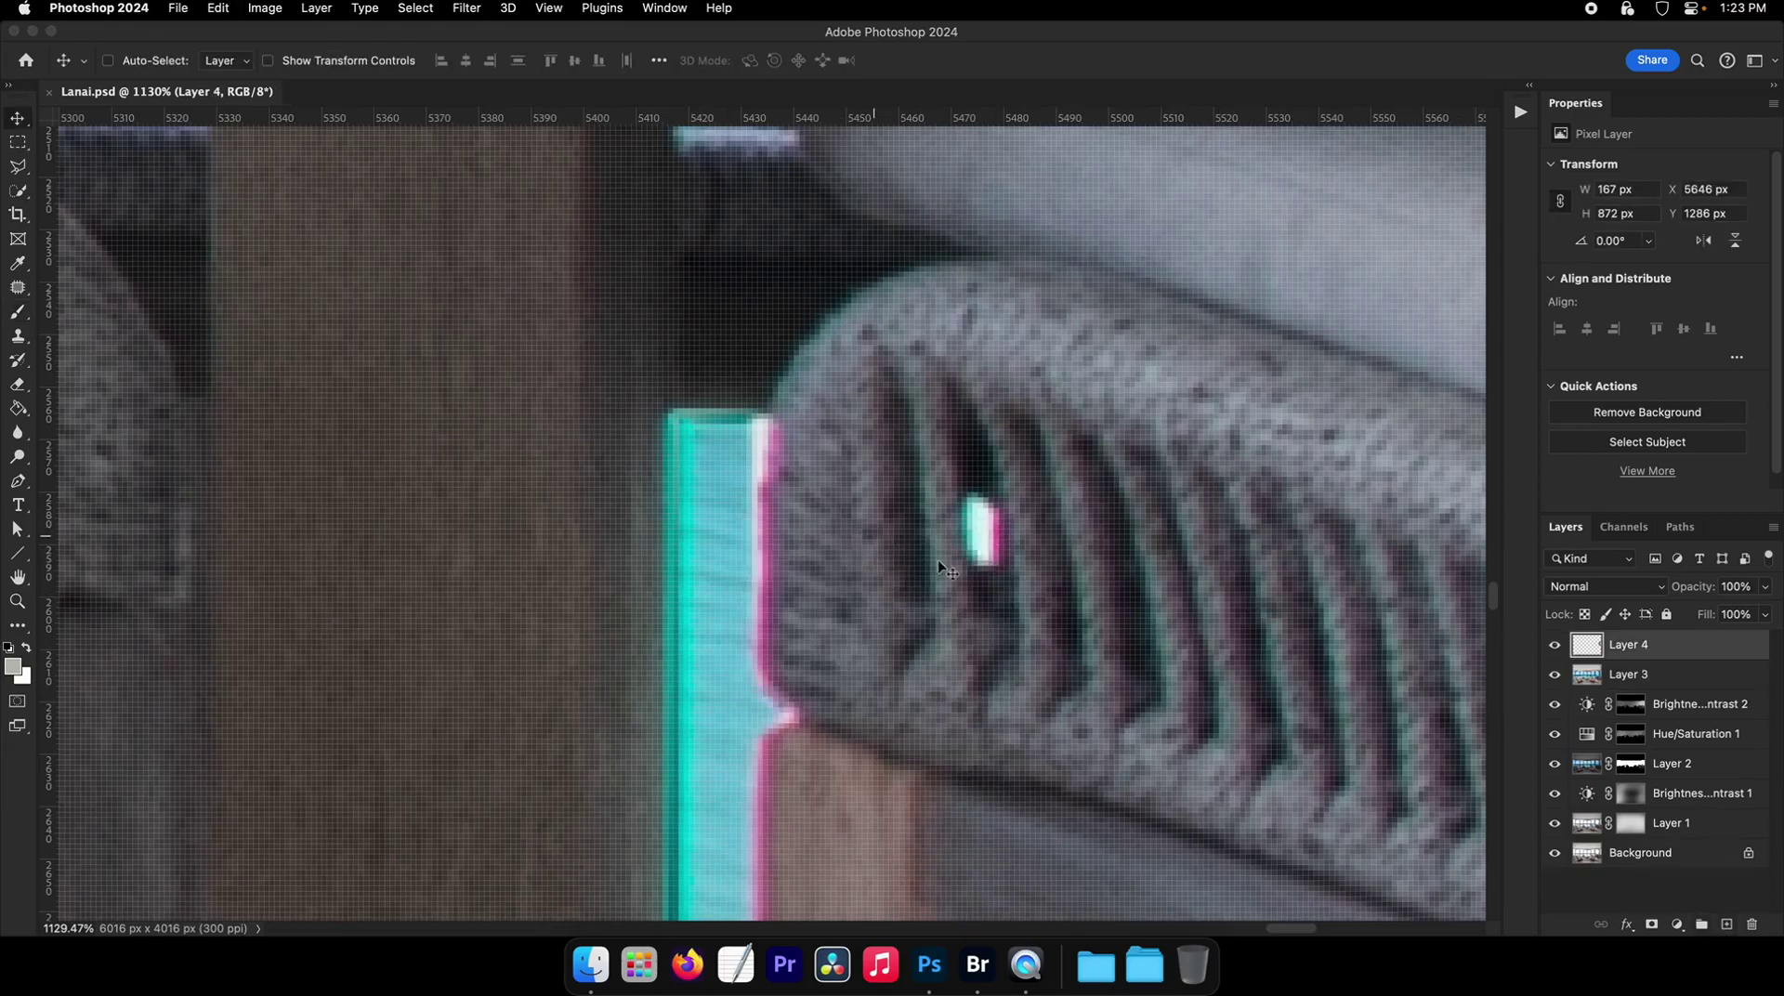
- Add a new layer for retouching and switch to My Hard Brush at 100% hardness, opacity and flow
key(b)
key(ctrl+shift+alt+n)
right_click(853, 493)
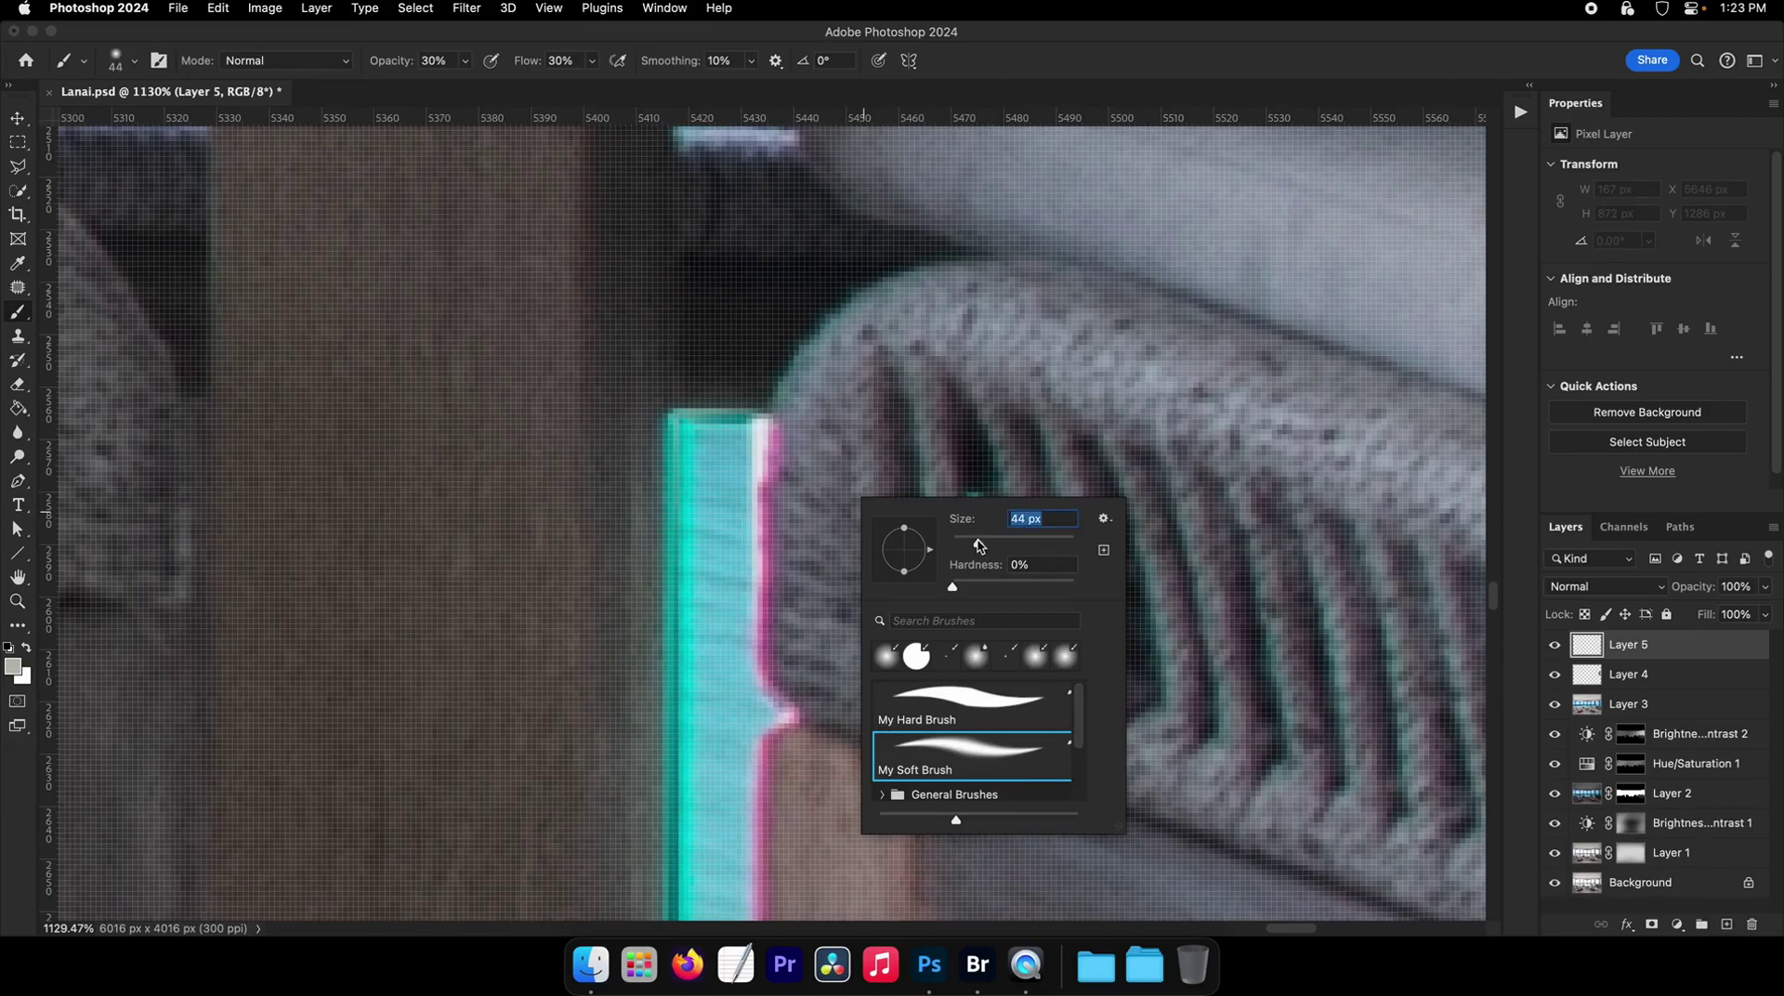
key(Escape)
right_click(723, 476)
click(830, 675)
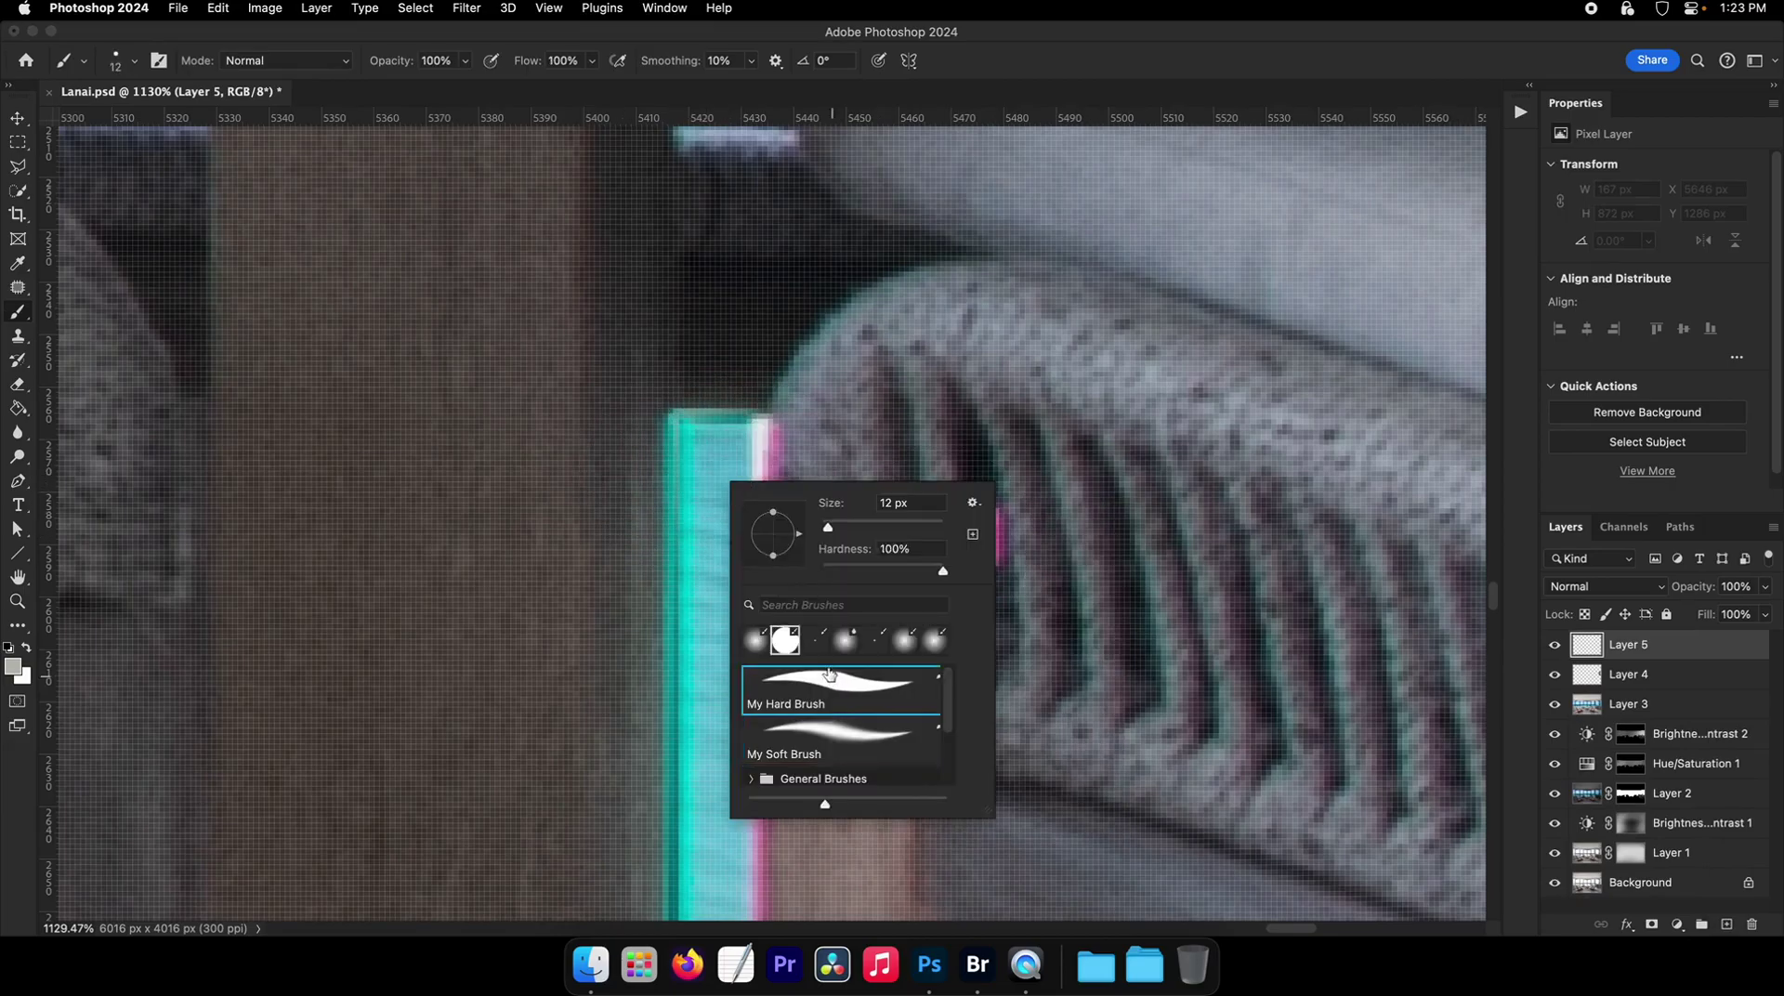
key(Return)
- Paint sampled water cyan with a 3 px brush over the white edge beside the woven chair and the white speck in its weave
drag(737, 486, 712, 483)
alt+click(710, 475)
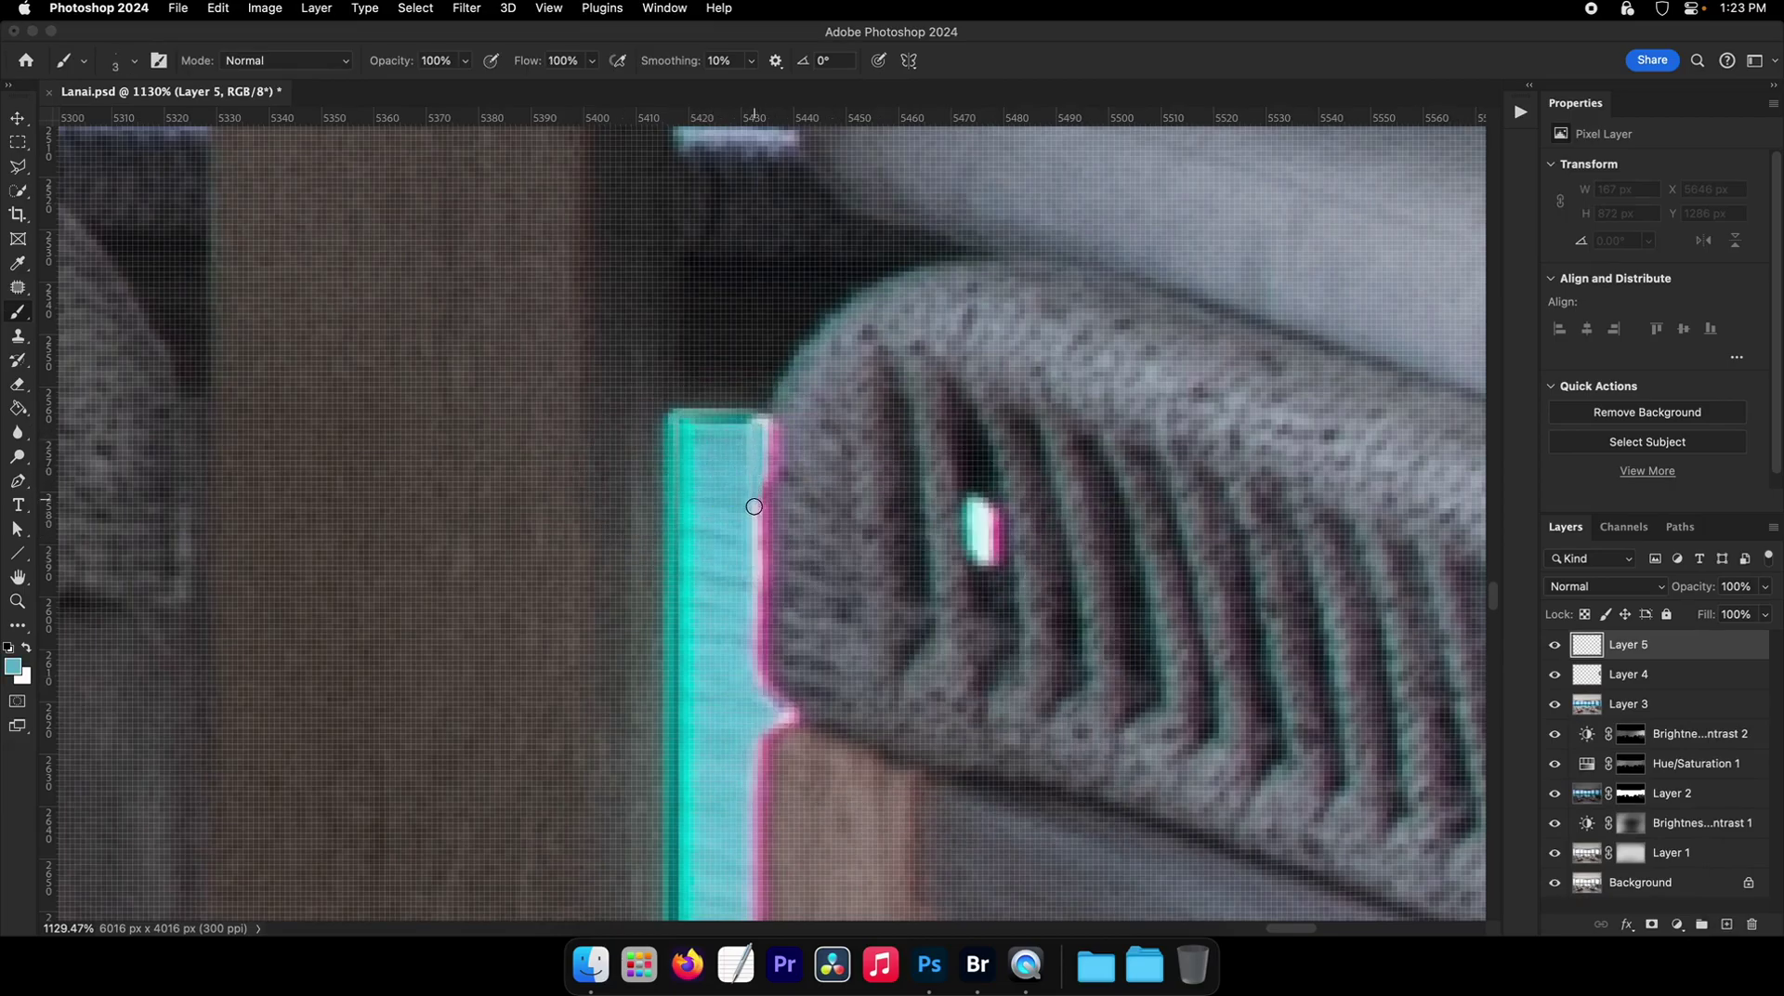
drag(752, 599, 751, 446)
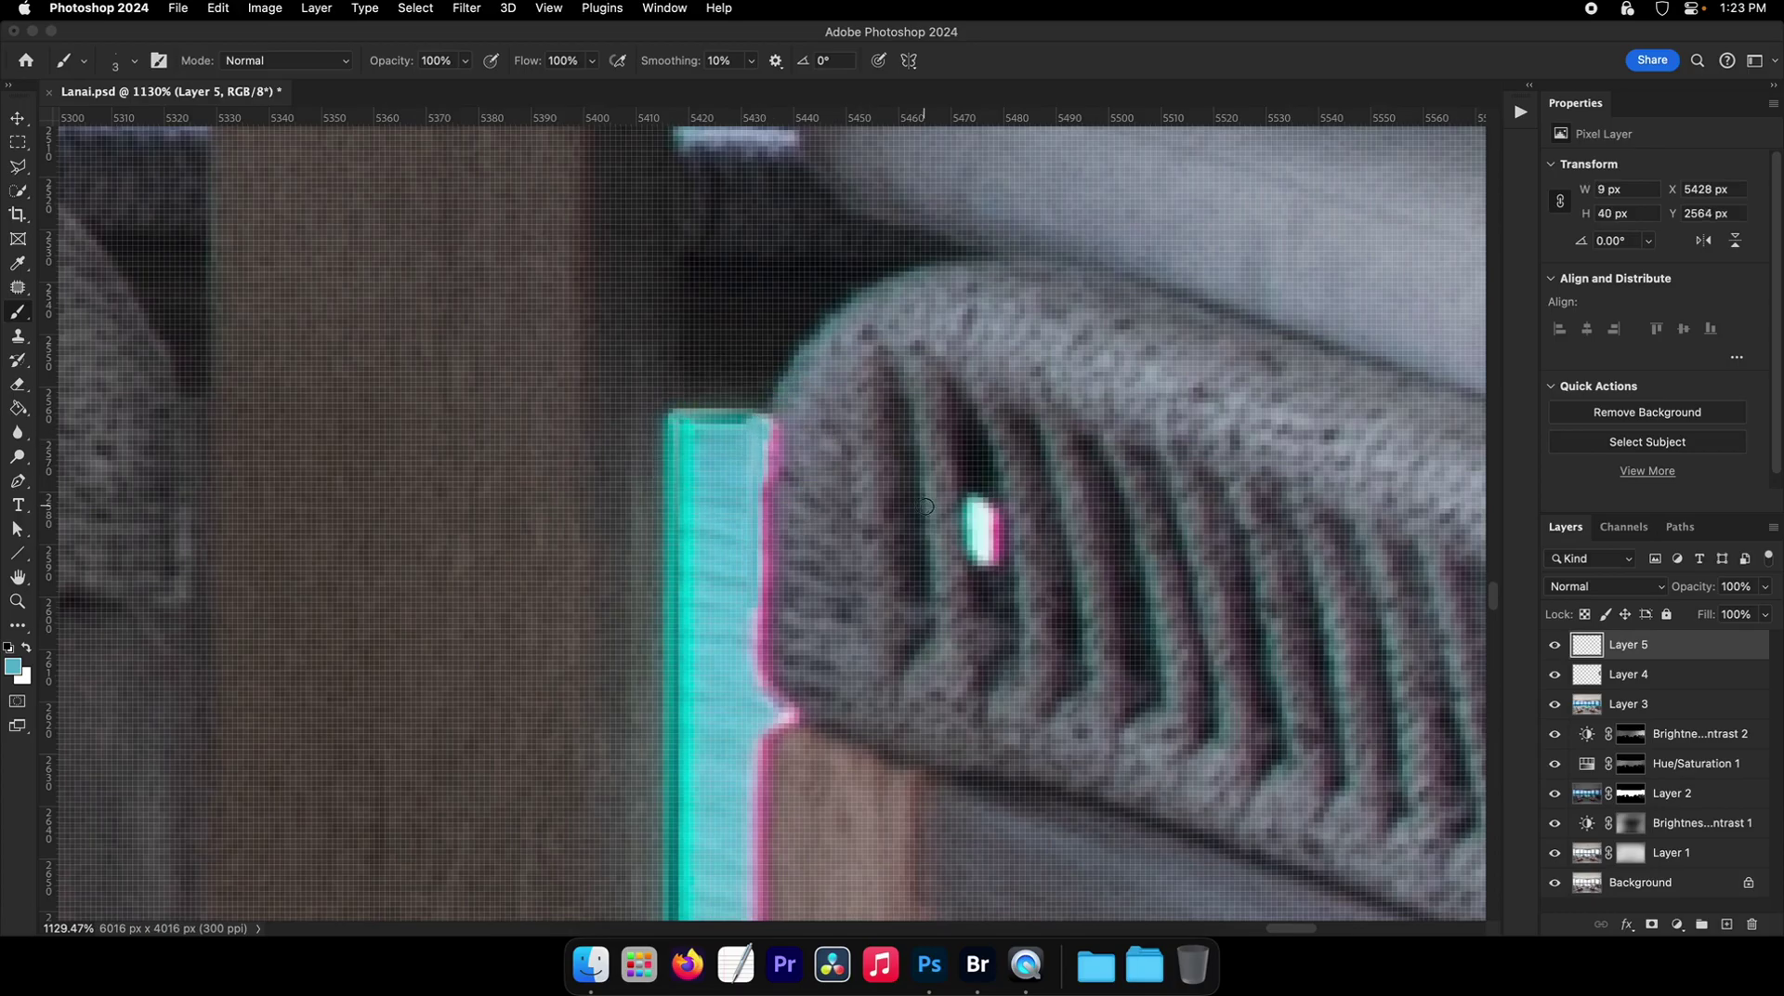
drag(982, 548, 924, 451)
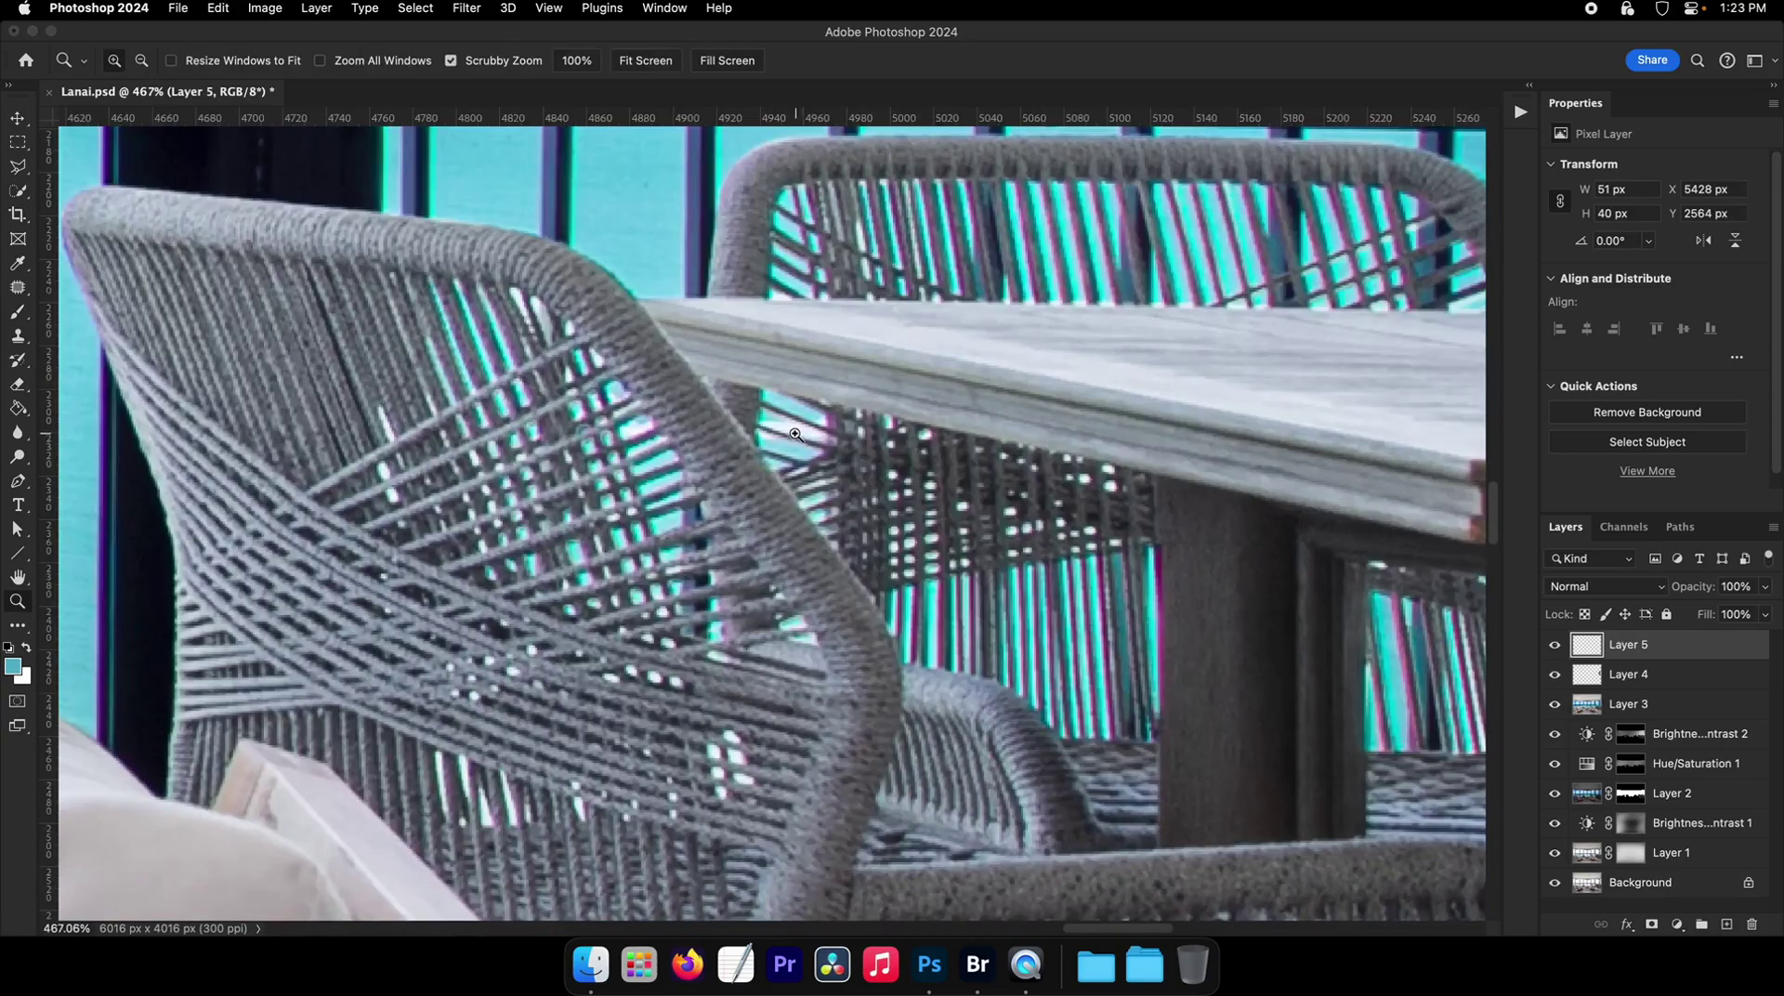
- Switch the brush to My Soft Brush with 30% opacity and 30% flow
mouse_move(815, 437)
mouse_down()
mouse_move(750, 432)
mouse_move(781, 433)
mouse_up()
drag(1347, 417, 506, 427)
drag(603, 456, 548, 455)
drag(892, 489, 641, 503)
mouse_move(771, 520)
mouse_down()
mouse_move(662, 522)
mouse_move(737, 519)
mouse_move(808, 560)
mouse_move(790, 520)
mouse_move(836, 525)
mouse_move(737, 528)
mouse_up()
key(b)
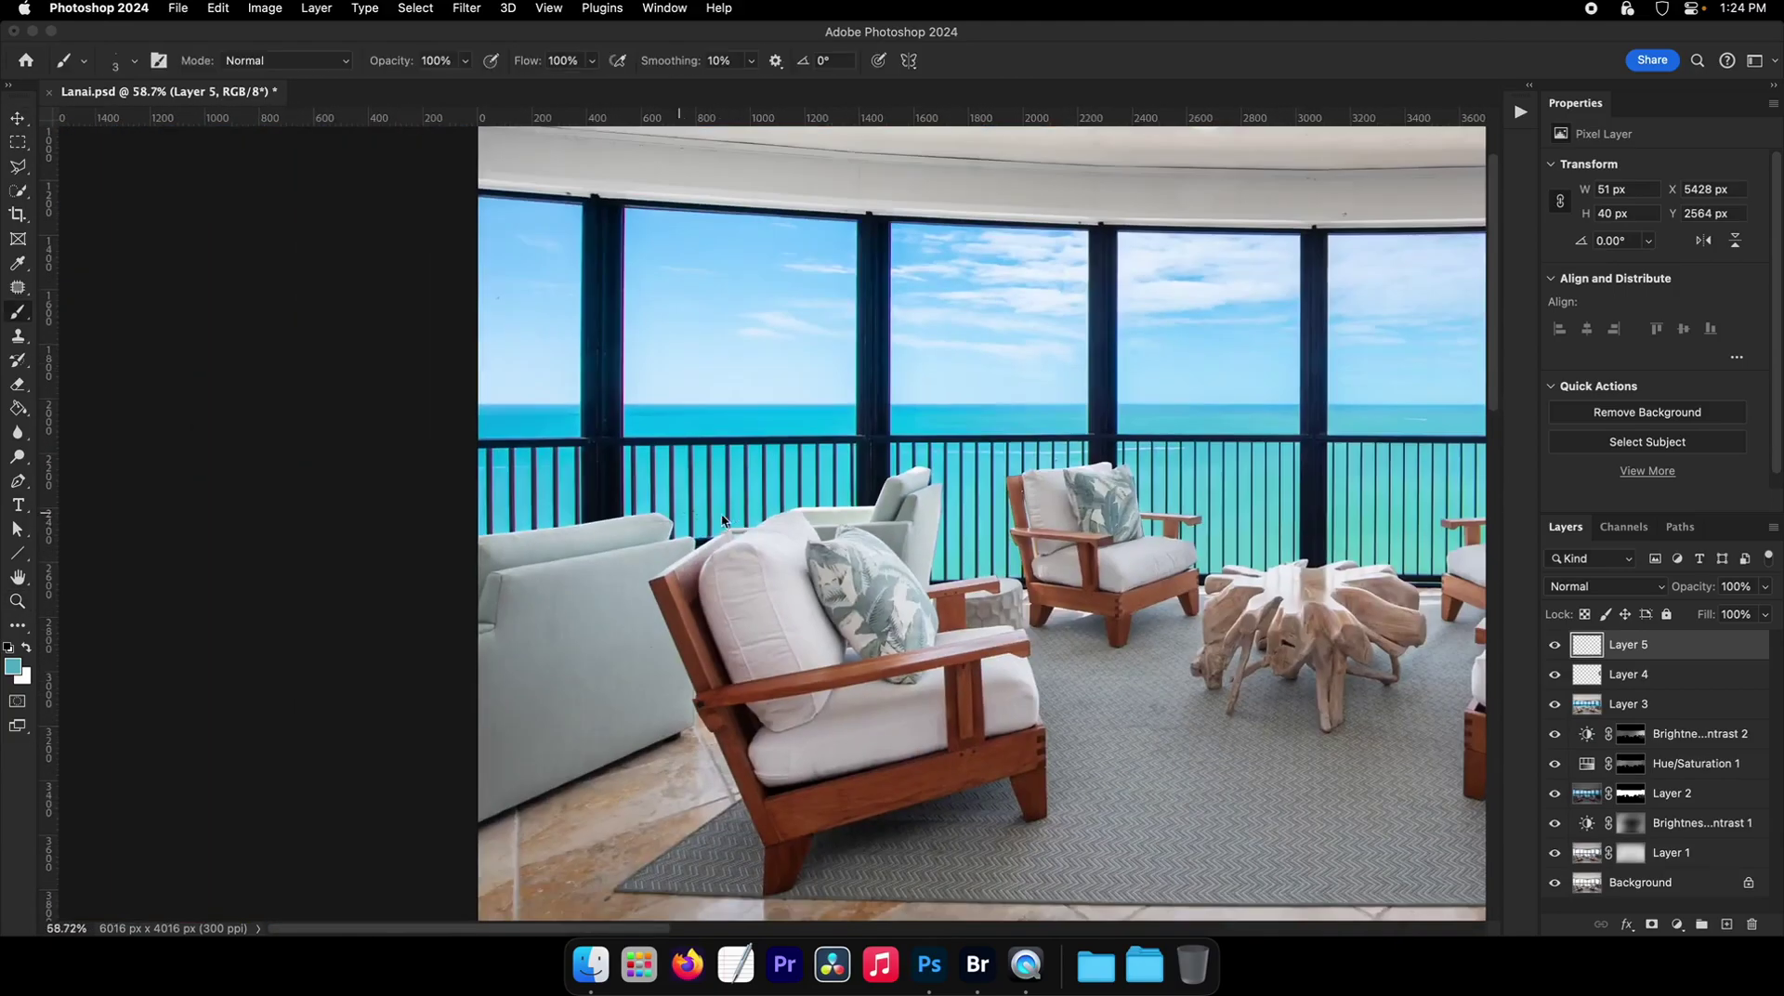
right_click(1113, 542)
double_click(1190, 800)
key(F2)
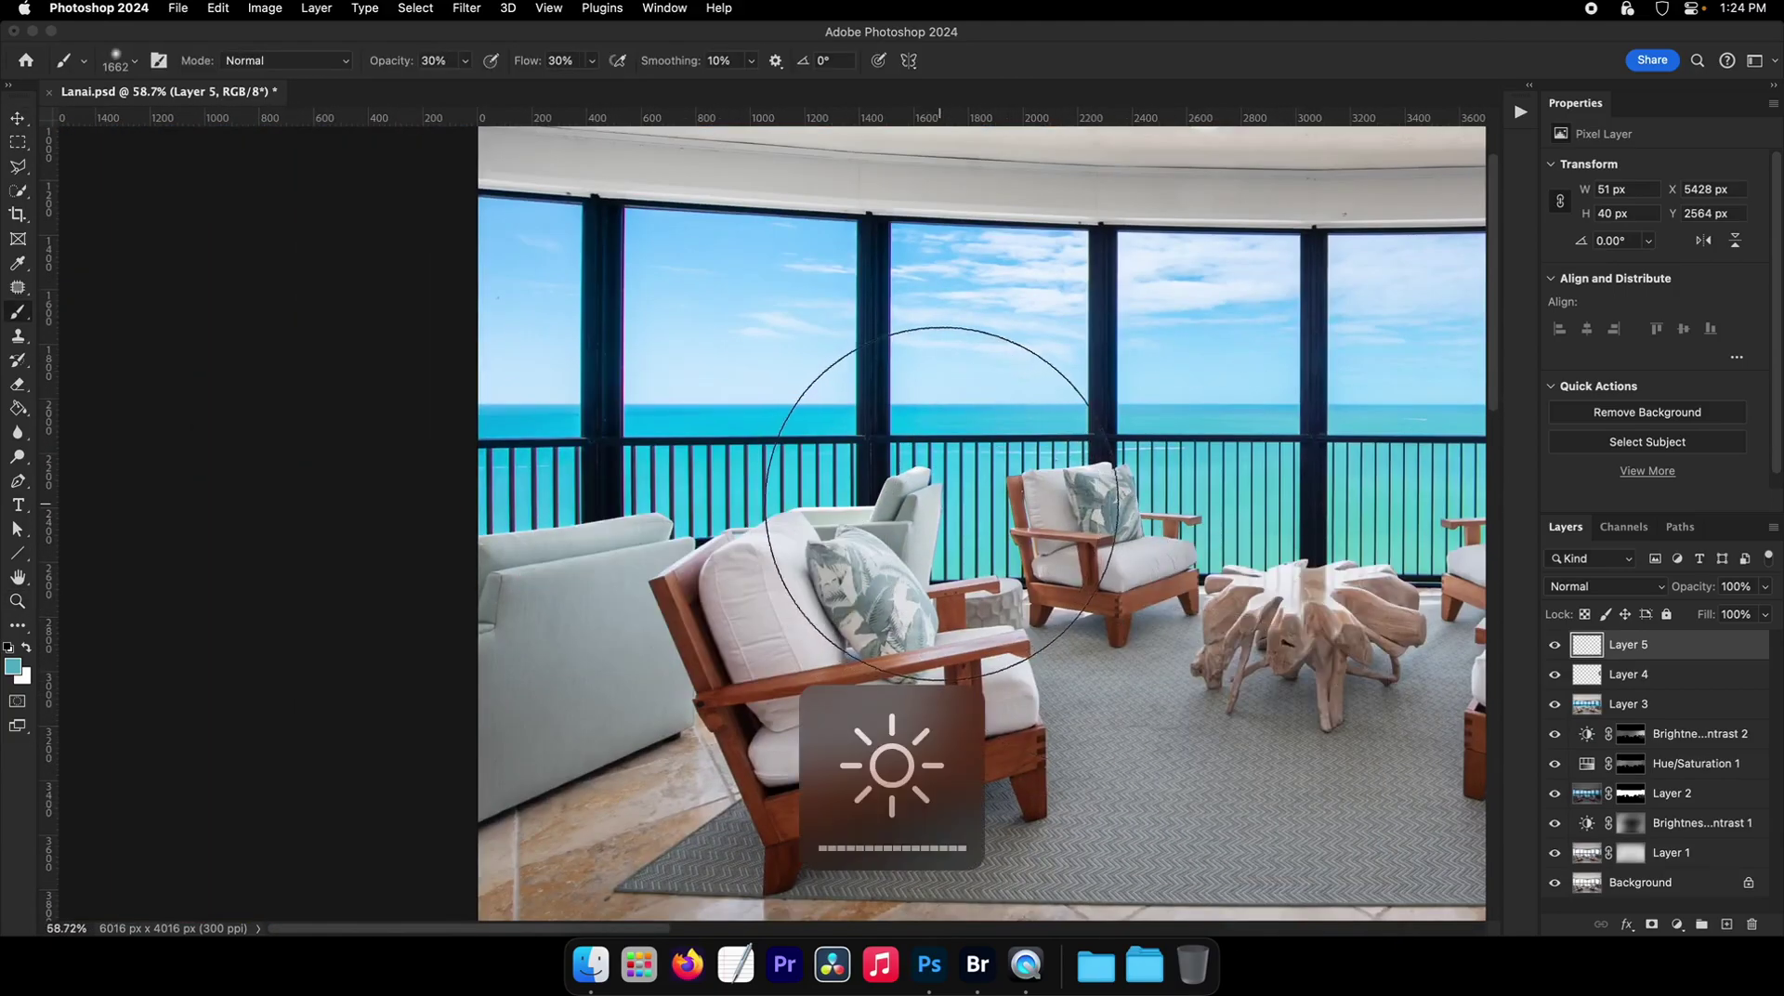
- Stamp all visible layers into a new merged layer at the top of the stack
scroll(948, 502, down, 5)
scroll(957, 506, right, 5)
key(v)
scroll(1064, 541, right, 3)
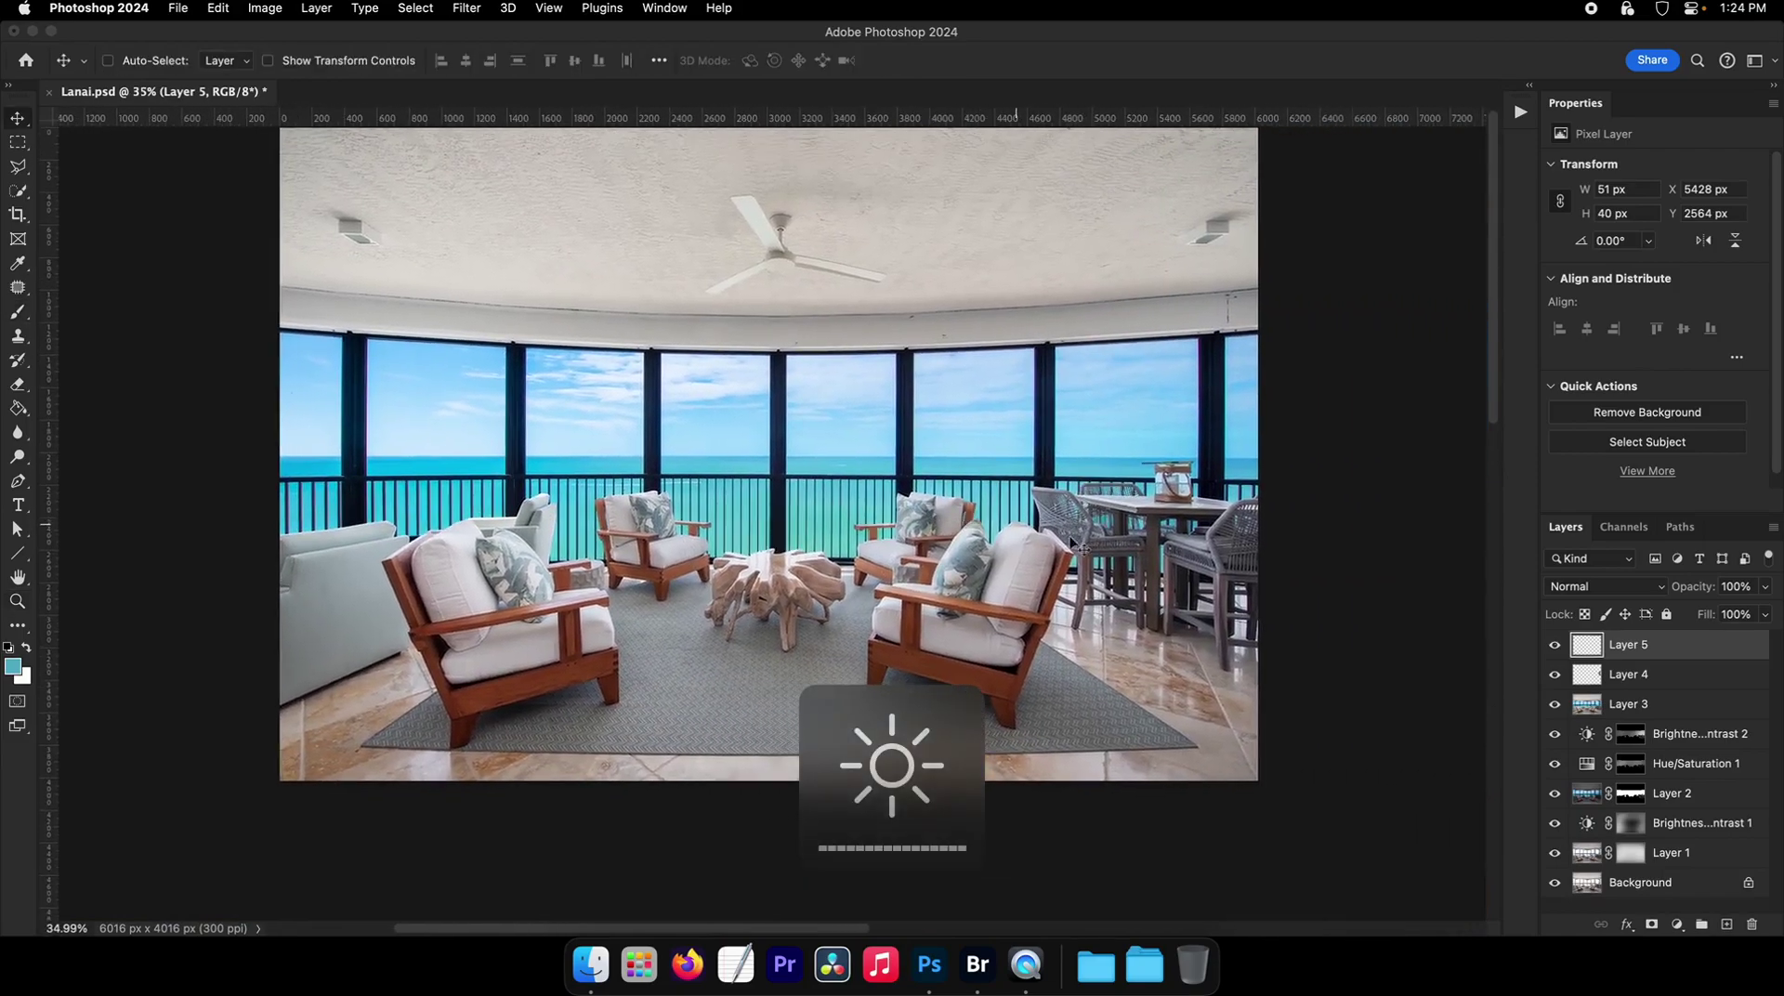
key(super+alt+shift+e)
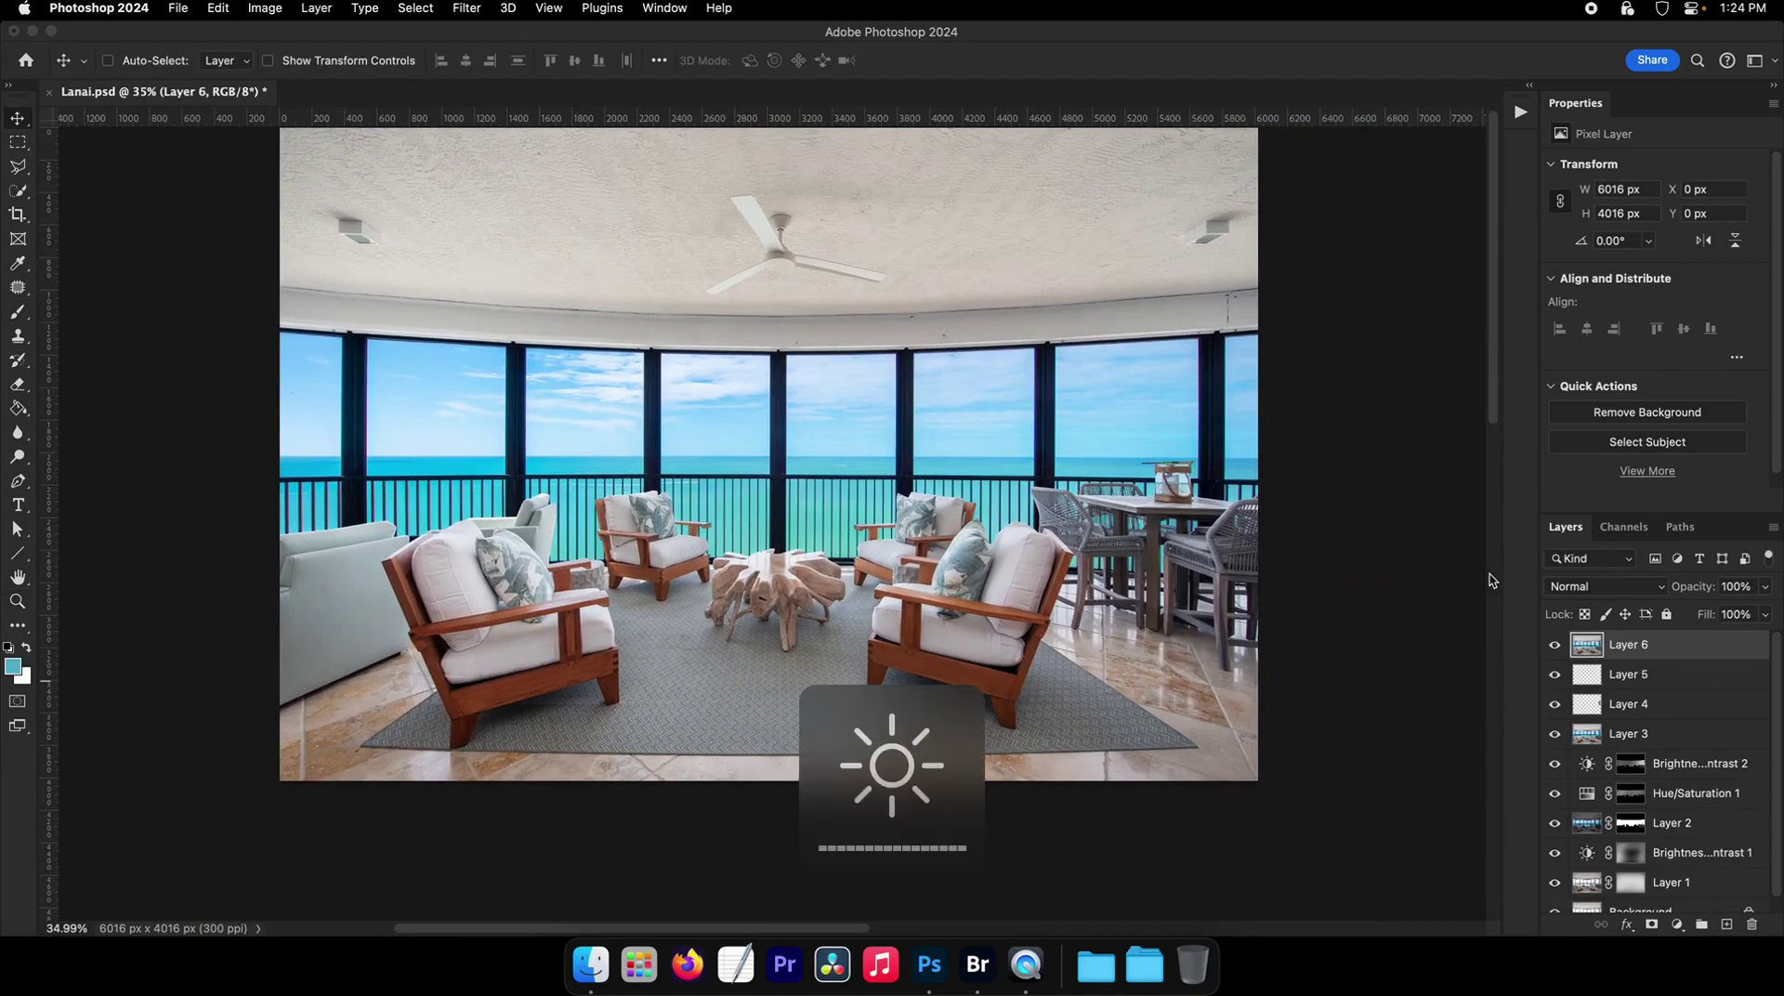
- Add a Brightness/Contrast adjustment layer above the merged layer with brightness -31 and contrast 95
drag(1251, 610, 1244, 652)
click(1677, 925)
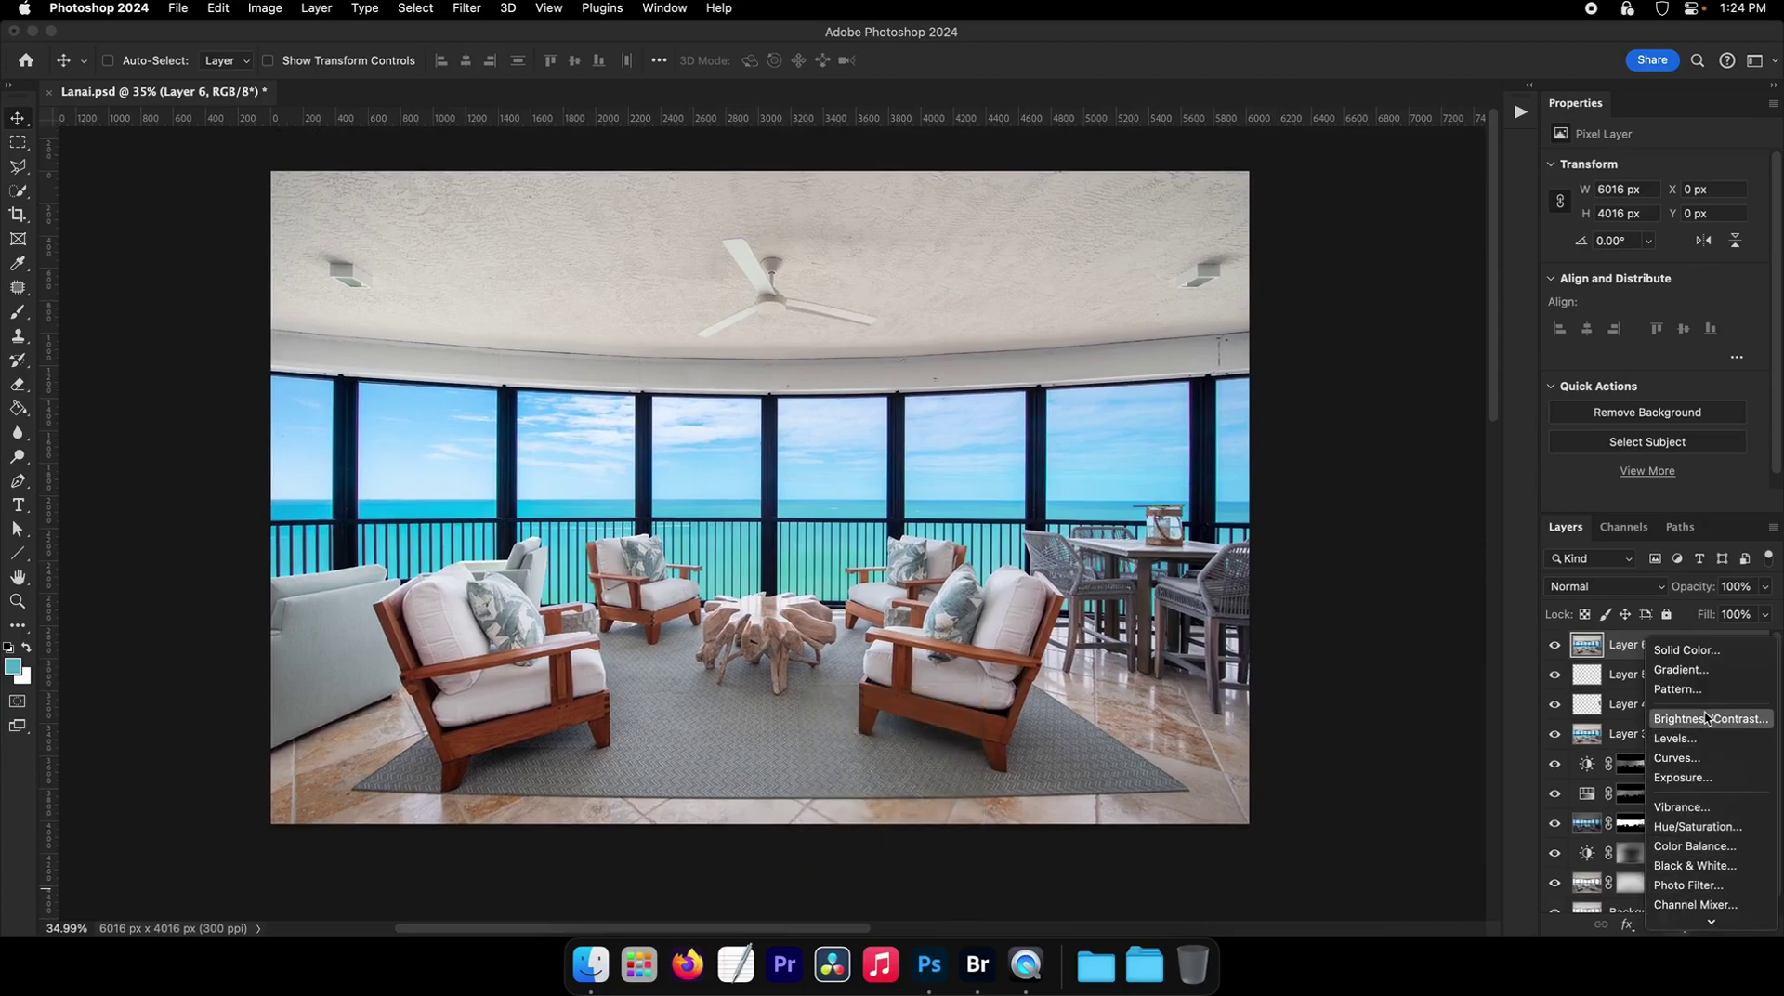
click(1708, 719)
drag(1646, 220, 1750, 257)
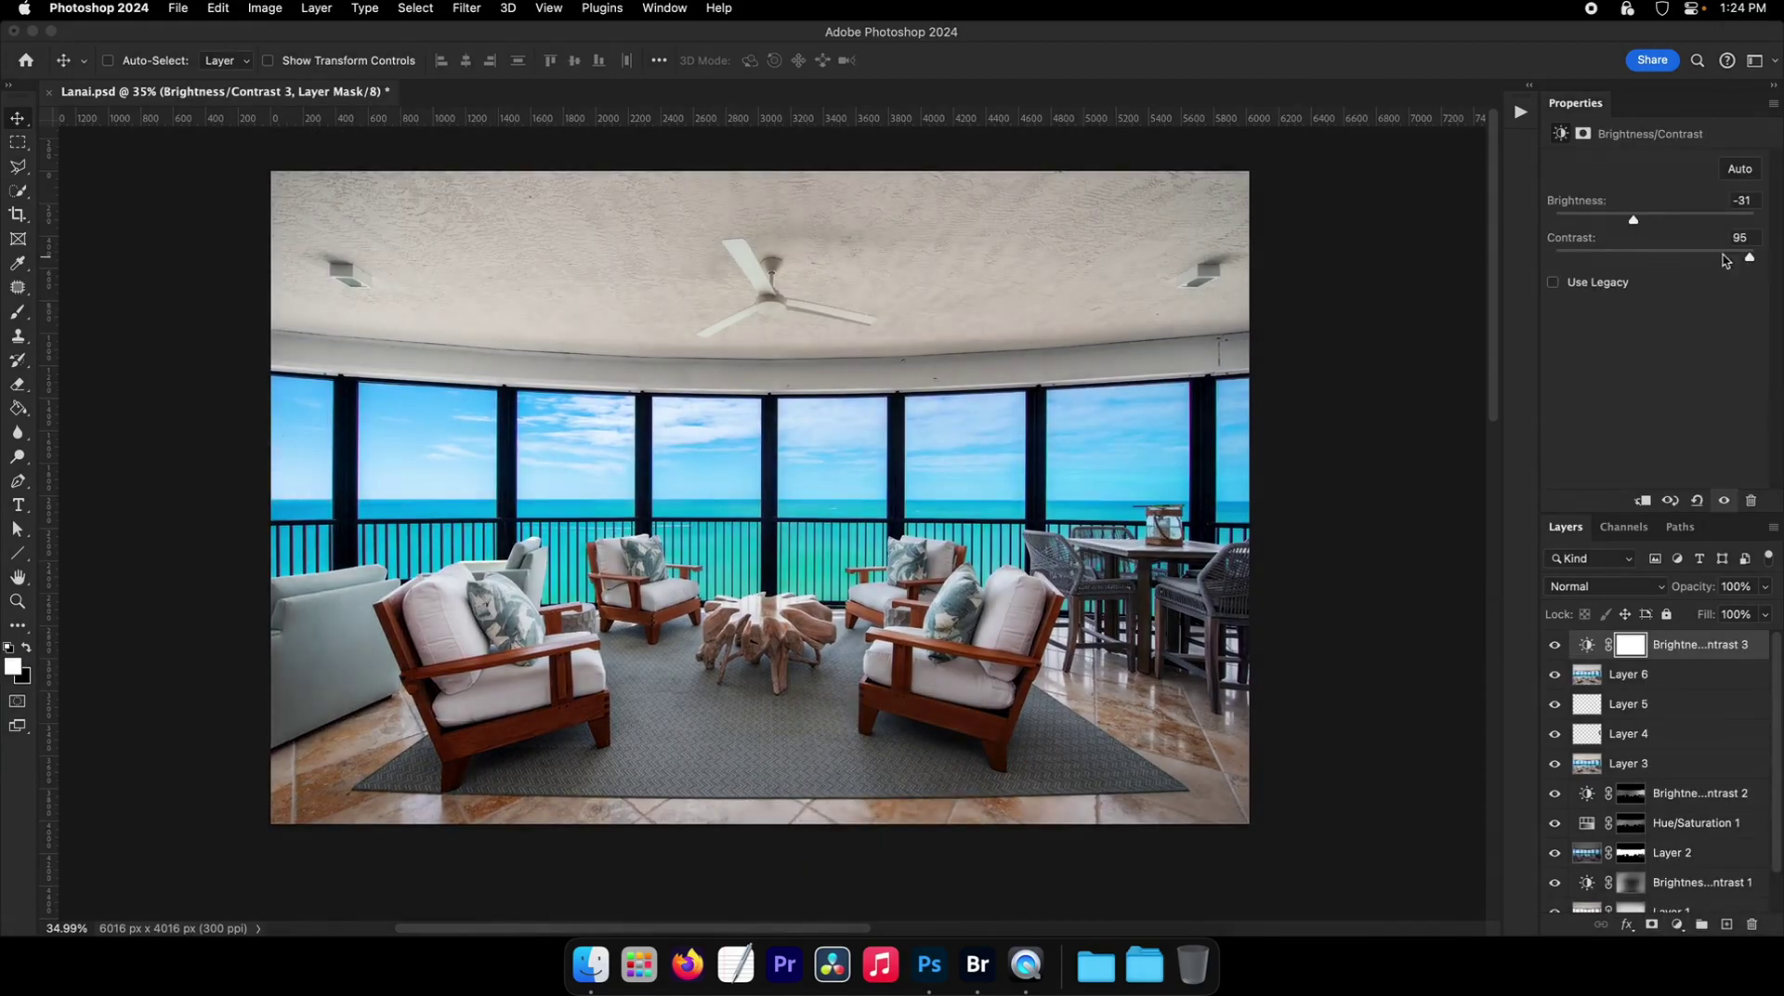
- Fill the Brightness/Contrast 3 mask with black and paint the darkening back in with a large soft white brush
key(g)
key(x)
click(906, 415)
key(b)
drag(855, 406, 1087, 406)
key(x)
mouse_move(573, 270)
mouse_down()
mouse_move(986, 310)
mouse_move(1290, 535)
mouse_move(1227, 745)
mouse_move(1022, 245)
mouse_move(581, 242)
mouse_up()
mouse_move(721, 461)
ctrl+alt+mouse_down()
mouse_move(799, 461)
mouse_move(654, 460)
ctrl+alt+mouse_up()
key(x)
key(F2)
key(v)
- Compare the photo without the Brightness/Contrast 3 adjustment and stamp the visible layers into another merged layer
click(1558, 653)
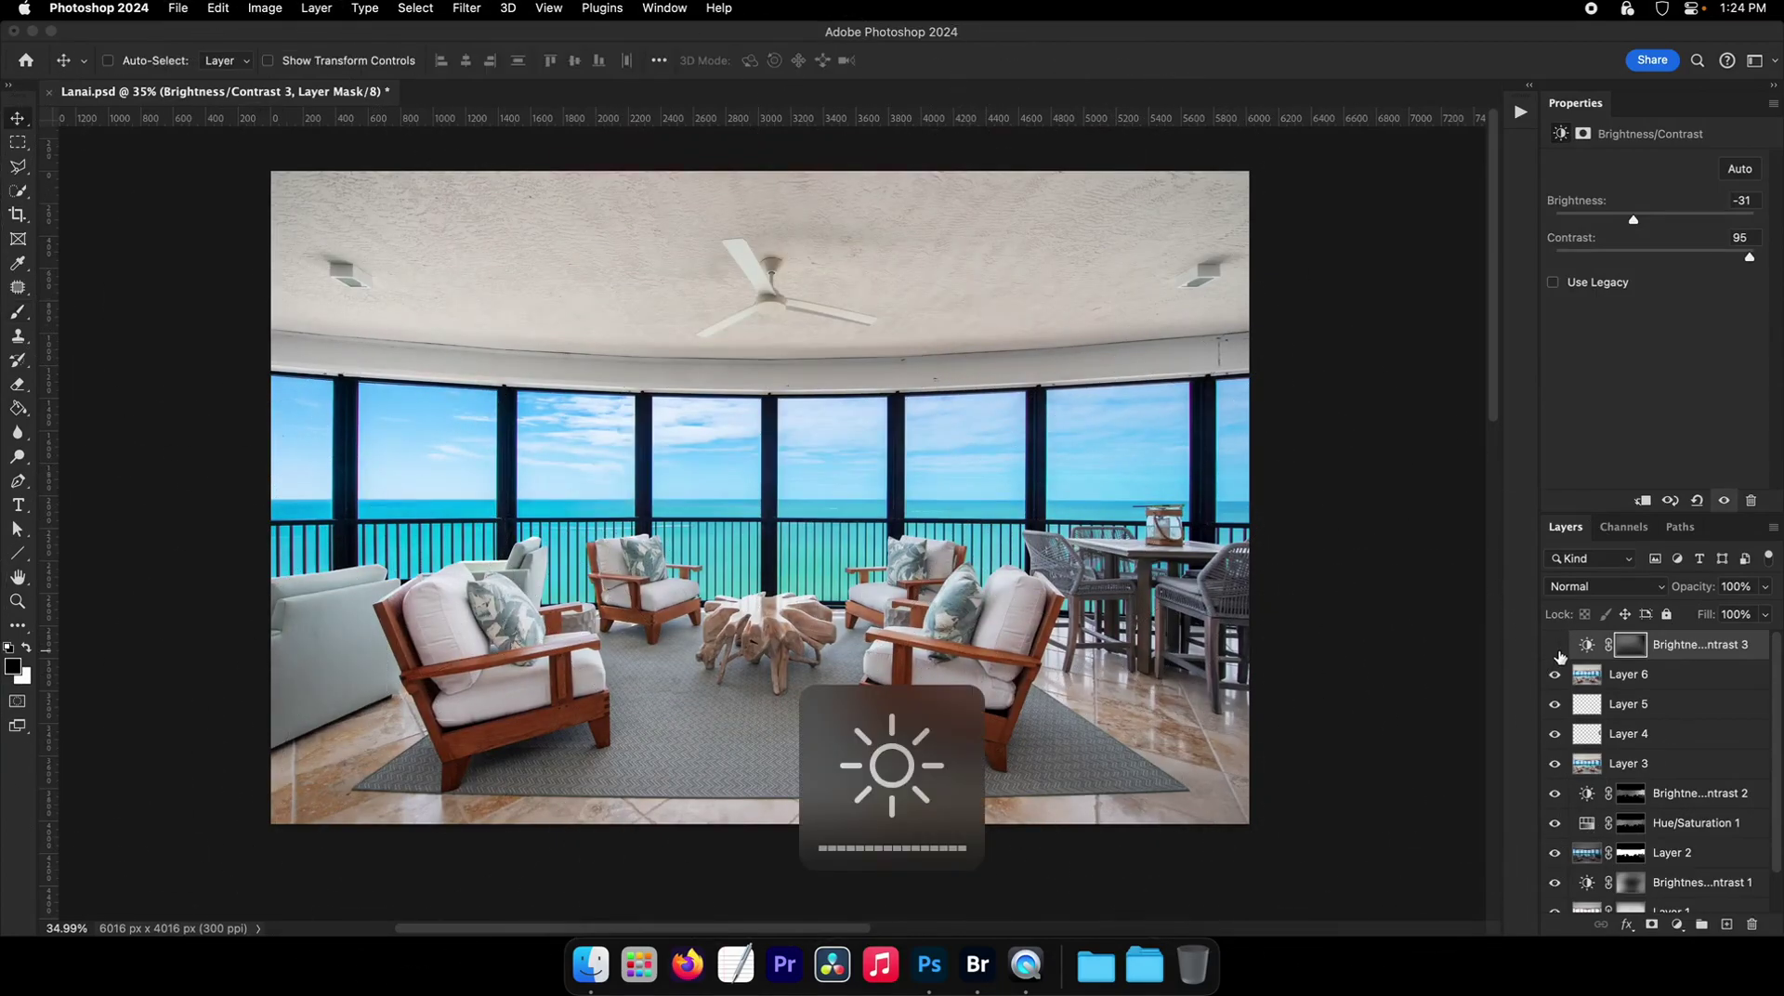
key(super+alt+shift+e)
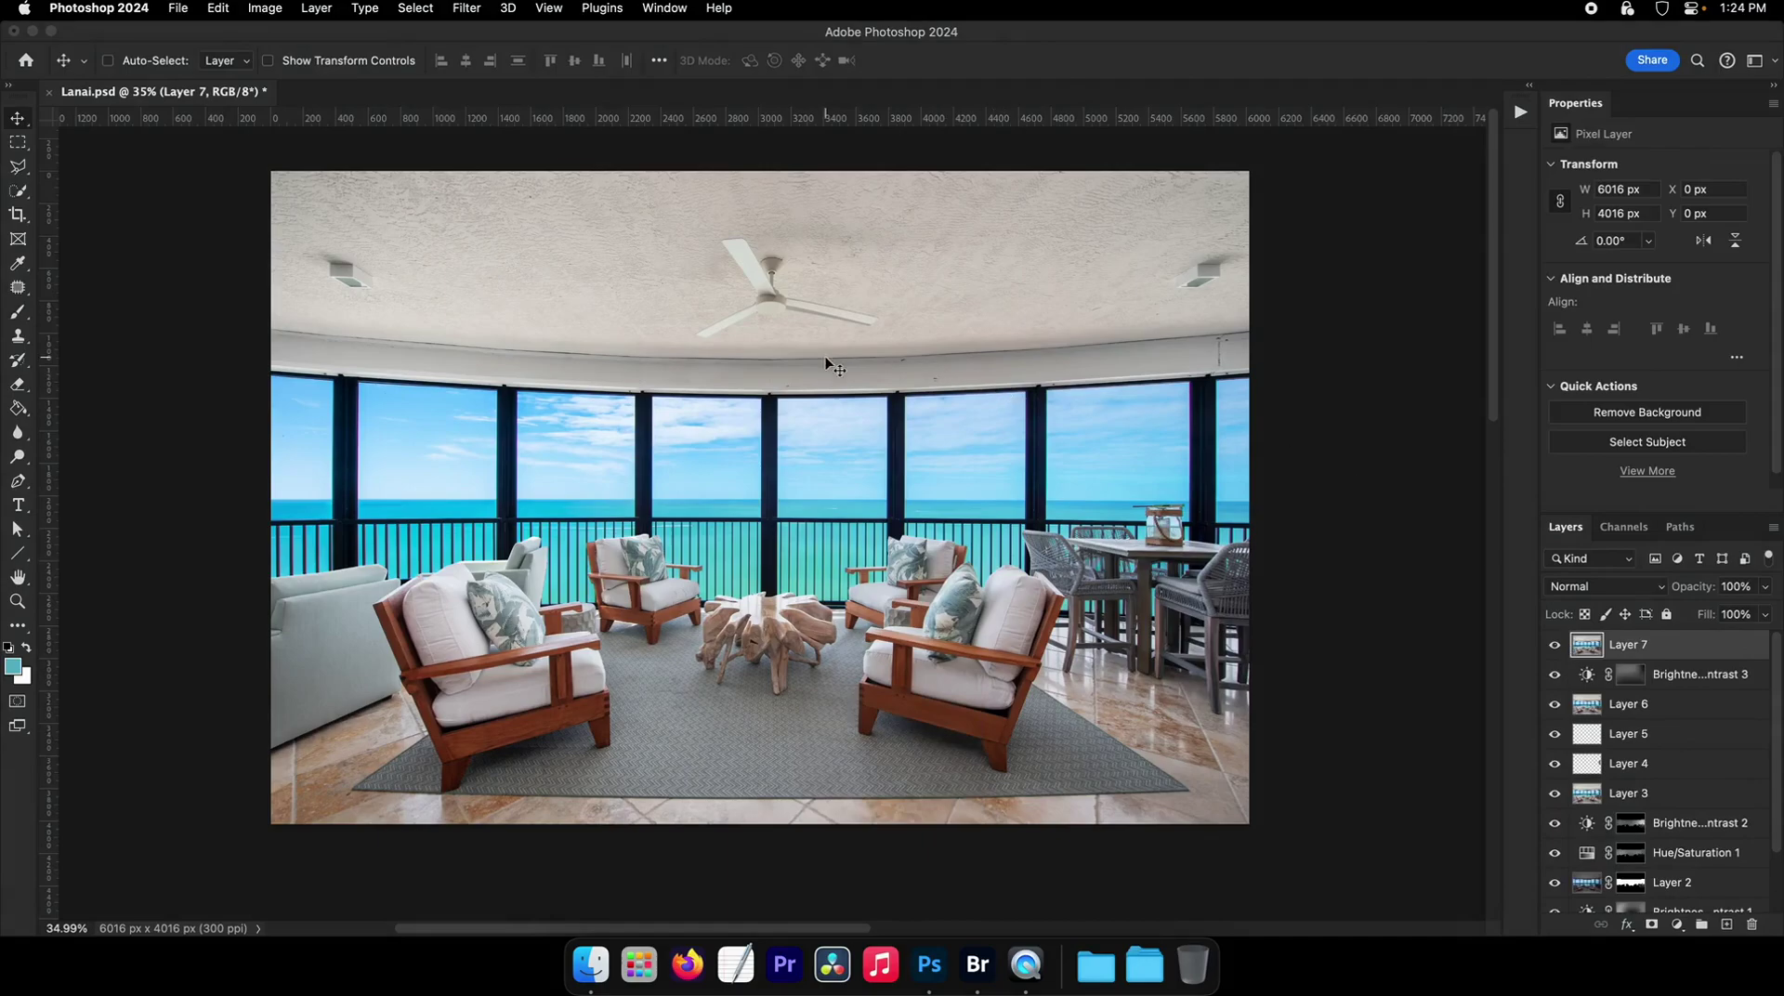
- Remove the dark marks on the white beam above the windows with the Content-Aware Spot Healing Brush
click(19, 287)
click(90, 290)
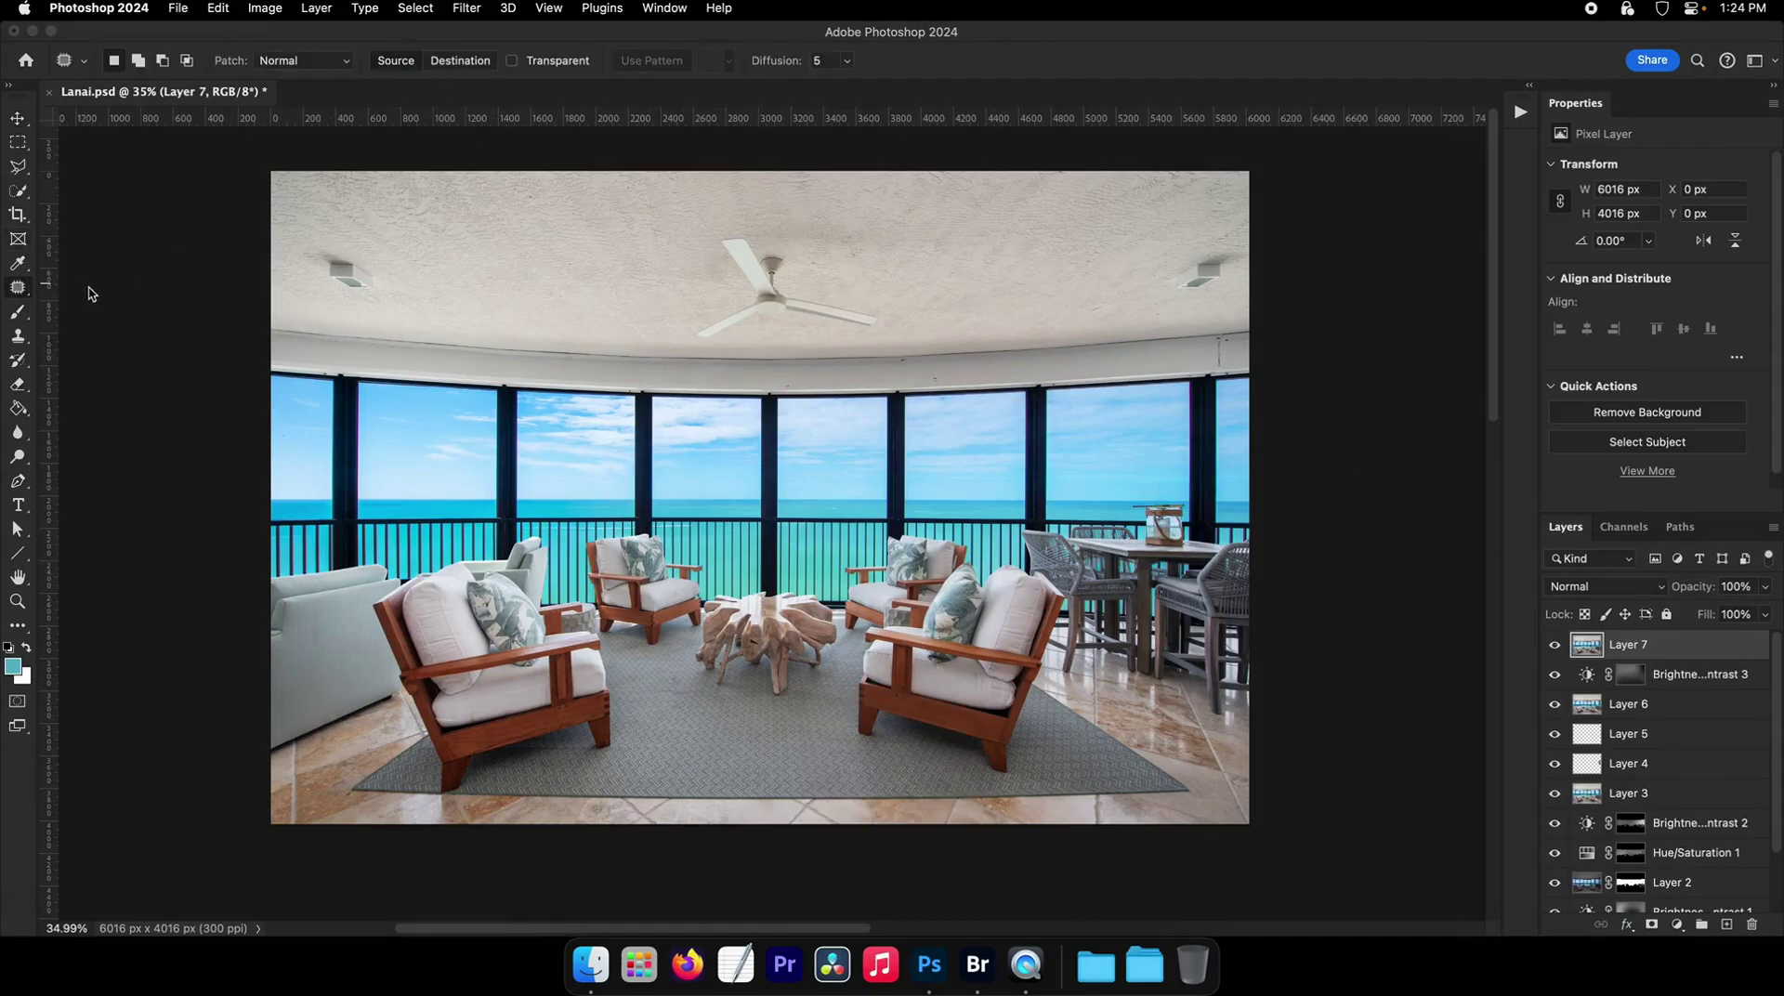
super+drag(425, 373, 590, 409)
drag(836, 409, 604, 415)
drag(925, 407, 771, 447)
key(z)
right_click(626, 440)
click(641, 407)
key(j)
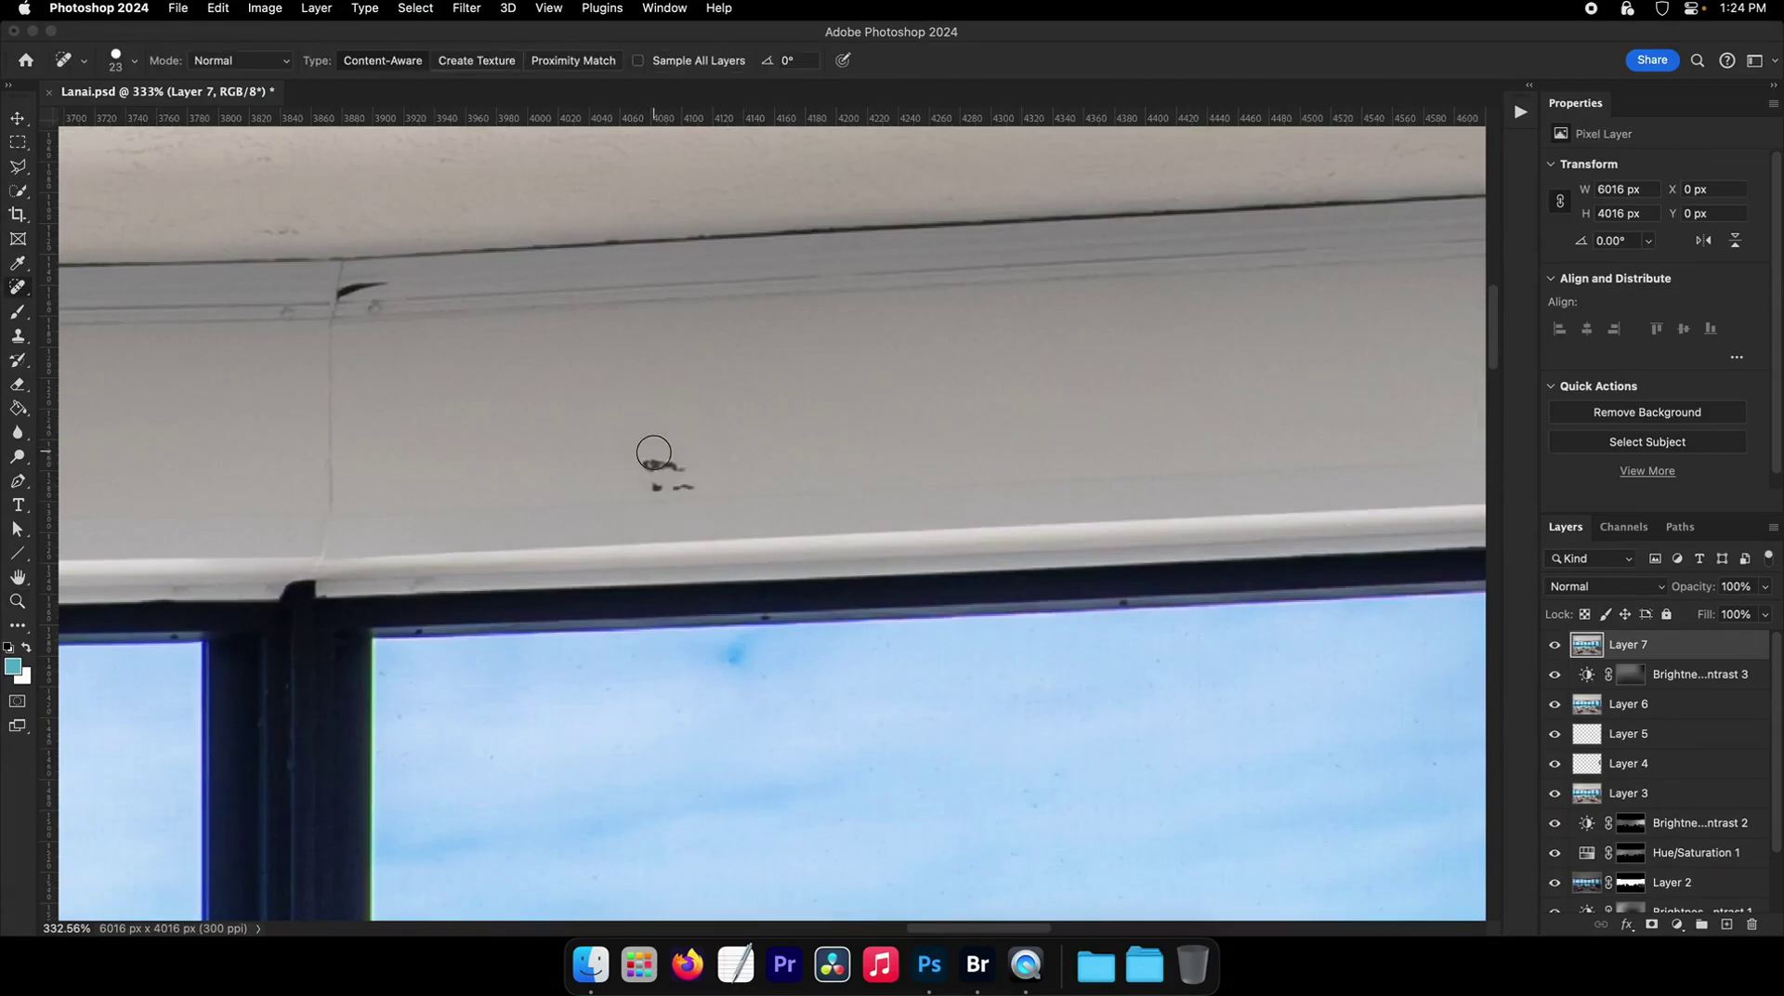
drag(651, 462, 676, 481)
scroll(845, 506, left, 10)
scroll(369, 467, left, 10)
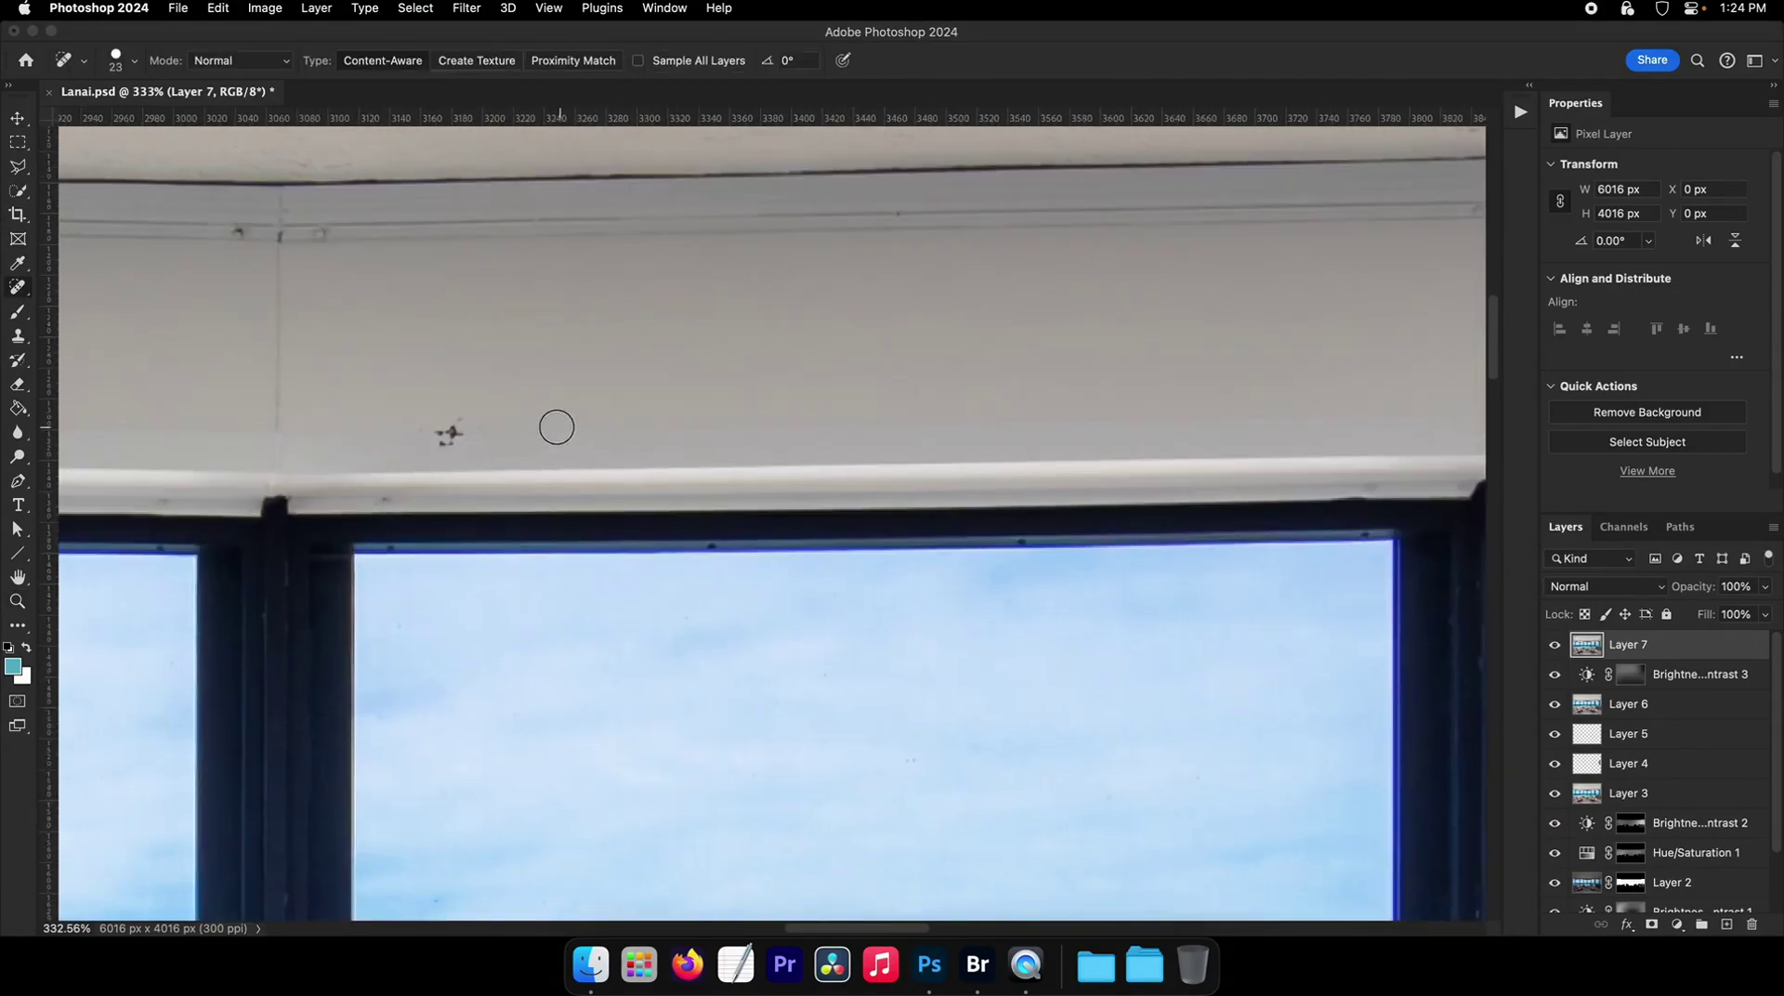
scroll(909, 465, right, 15)
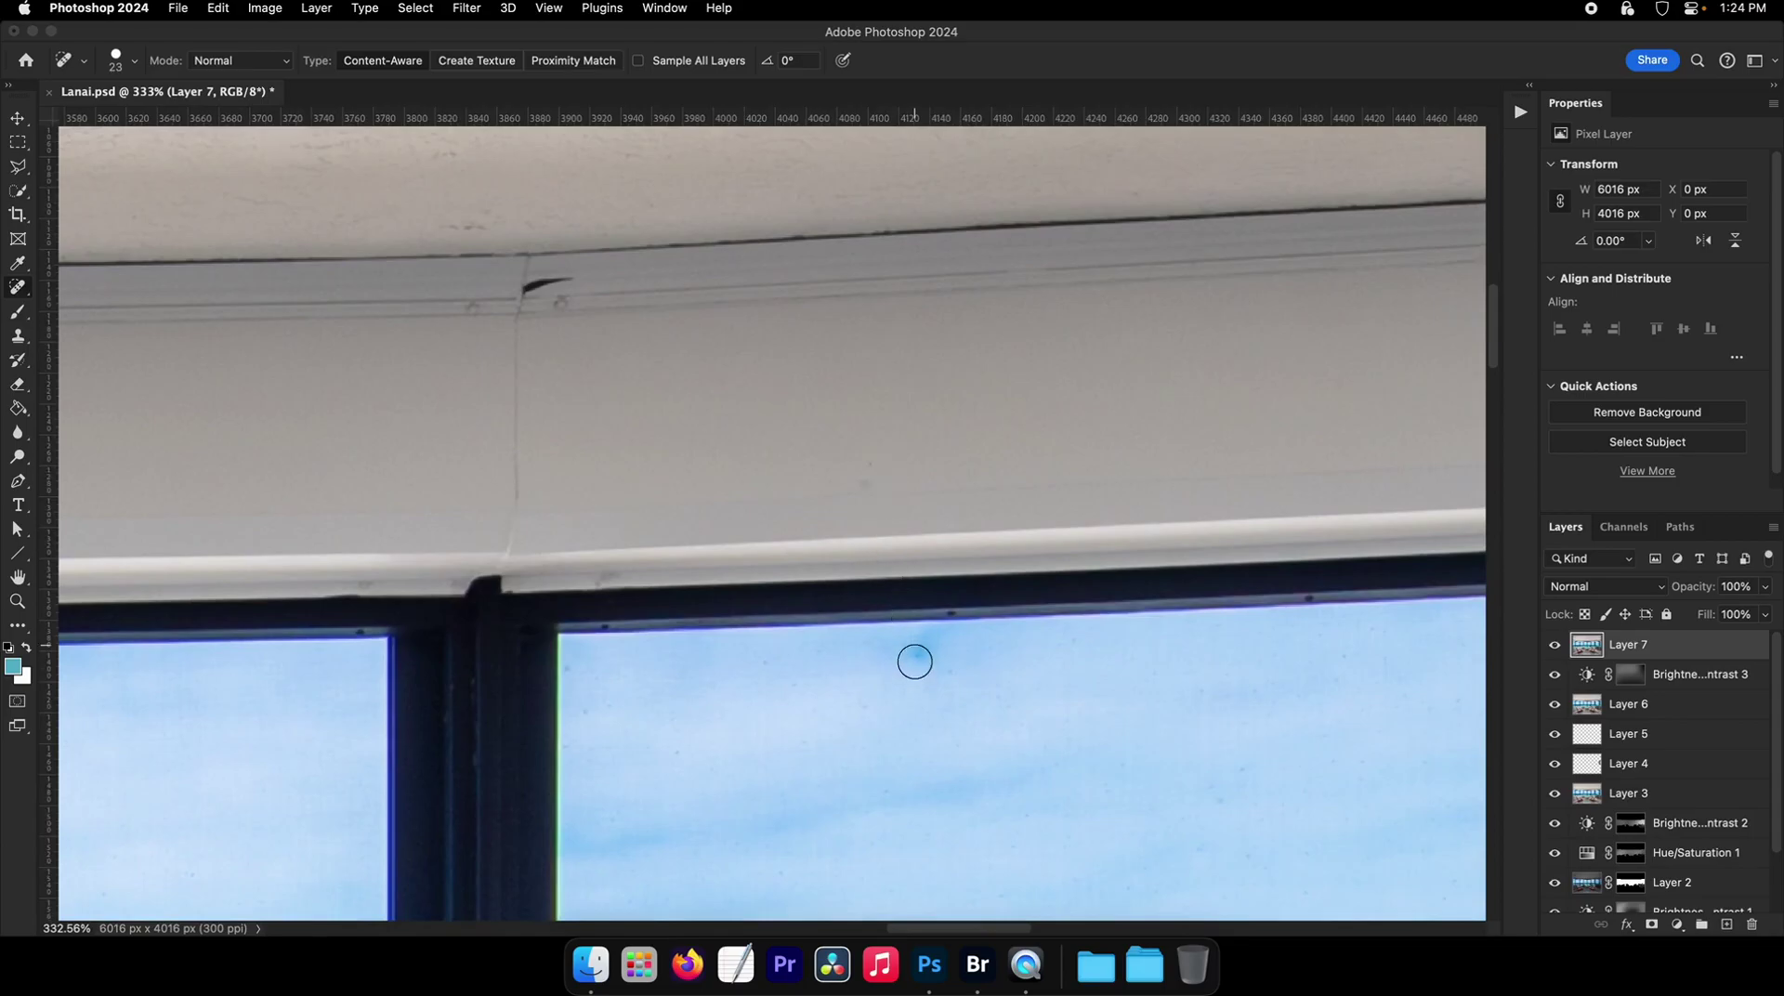
- Heal the vertical crack and nearby dark marks at the far right end of the white beam
scroll(749, 638, right, 20)
key(super+space)
drag(728, 514, 690, 525)
scroll(690, 548, right, 7)
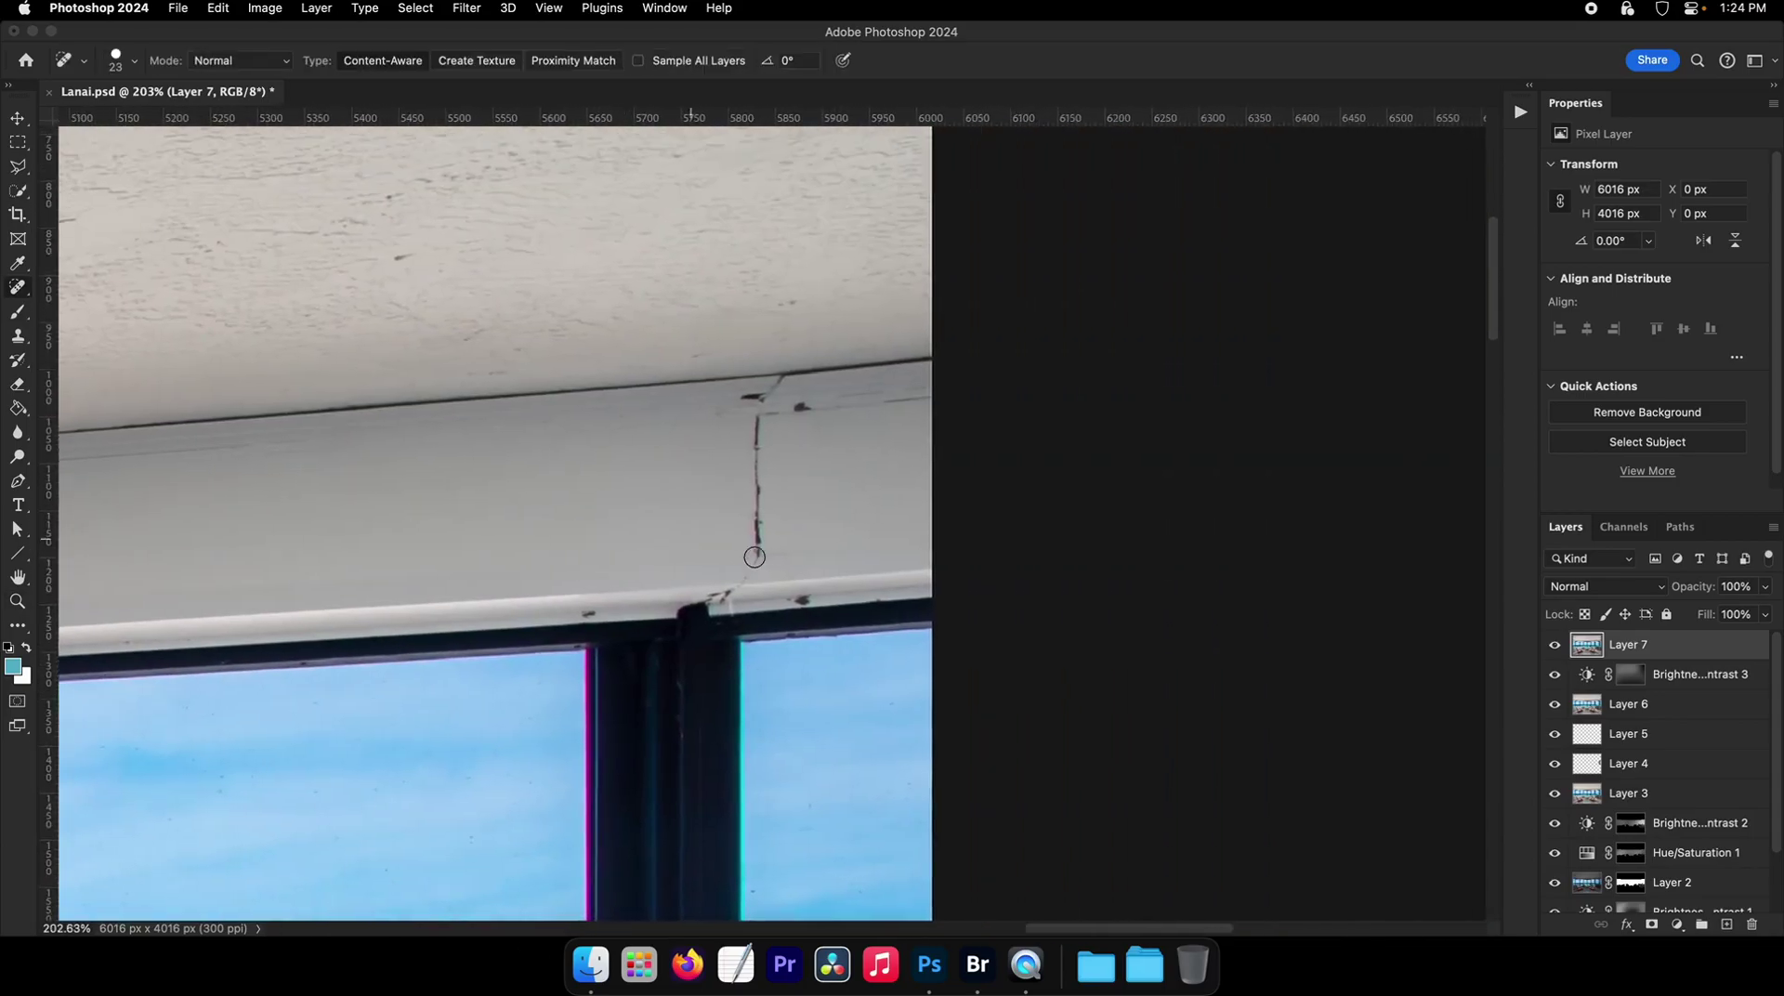
scroll(753, 556, up, 3)
mouse_move(677, 634)
mouse_down()
mouse_move(734, 605)
mouse_move(762, 539)
mouse_move(762, 349)
mouse_move(796, 241)
mouse_up()
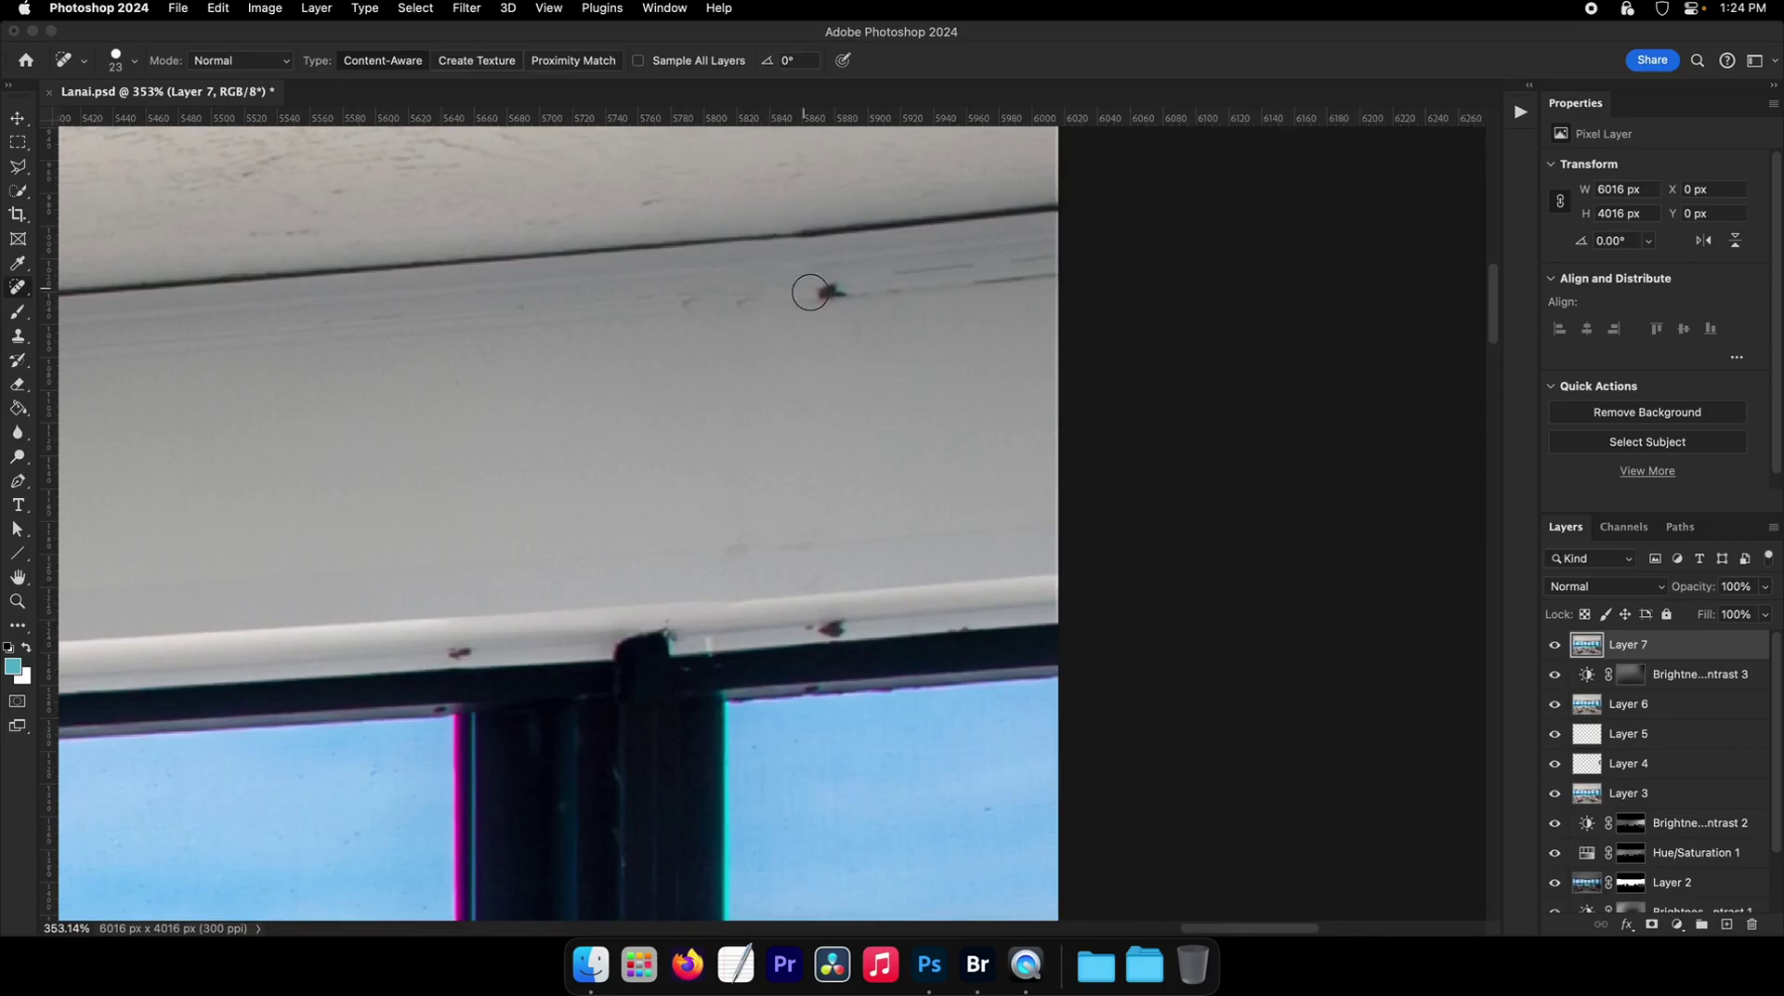
- Heal the dark scratch on the textured ceiling above the beam
scroll(810, 292, down, 5)
scroll(815, 411, up, 5)
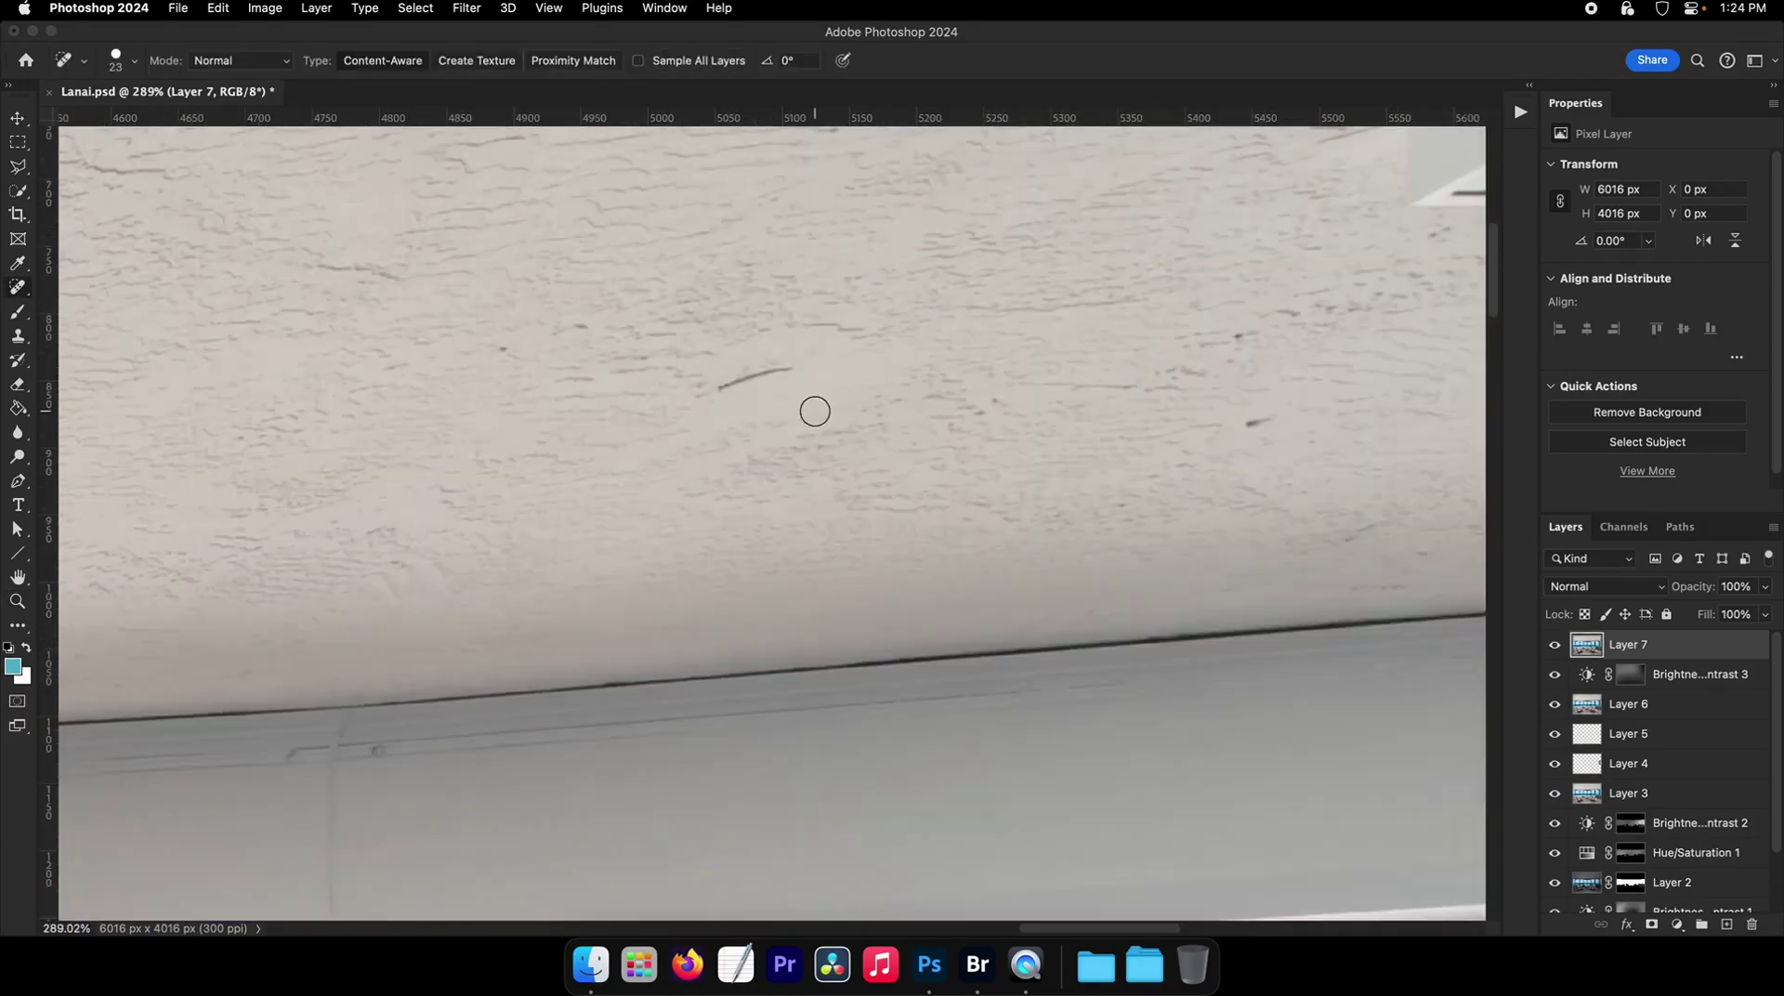
mouse_move(803, 368)
mouse_down()
mouse_move(594, 427)
mouse_move(776, 411)
mouse_move(851, 375)
mouse_up()
drag(736, 414, 838, 449)
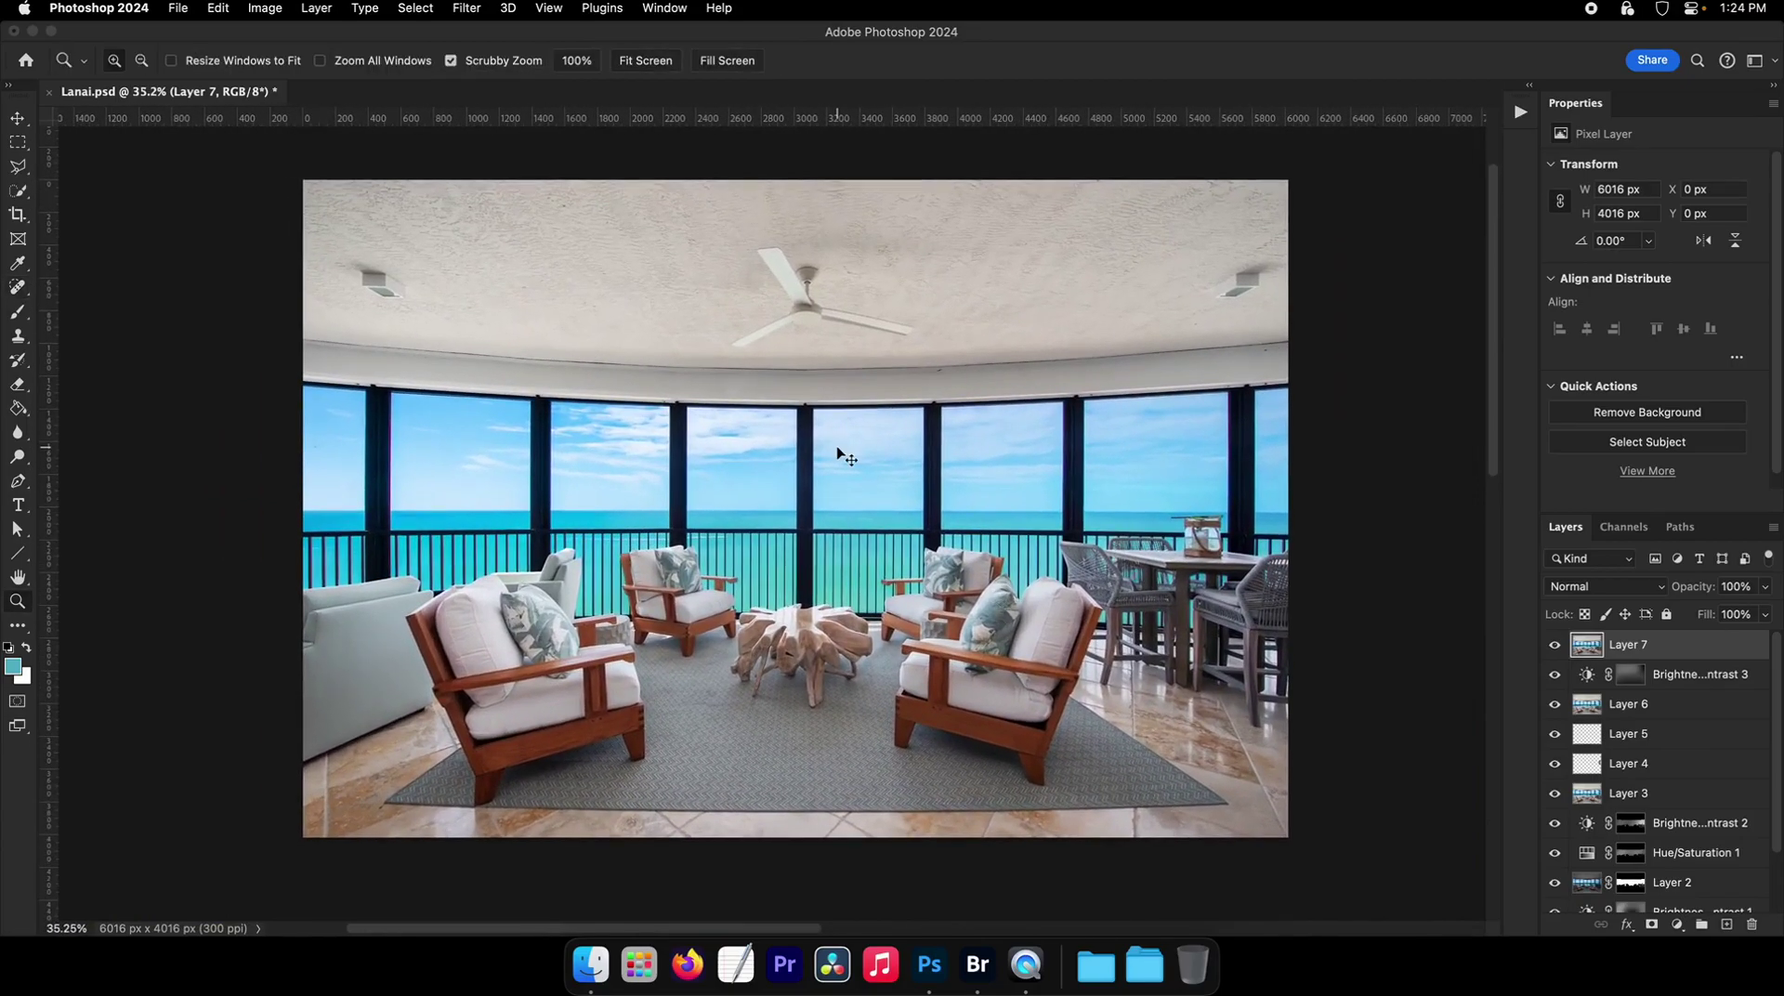
key(super+0)
key(super+minus)
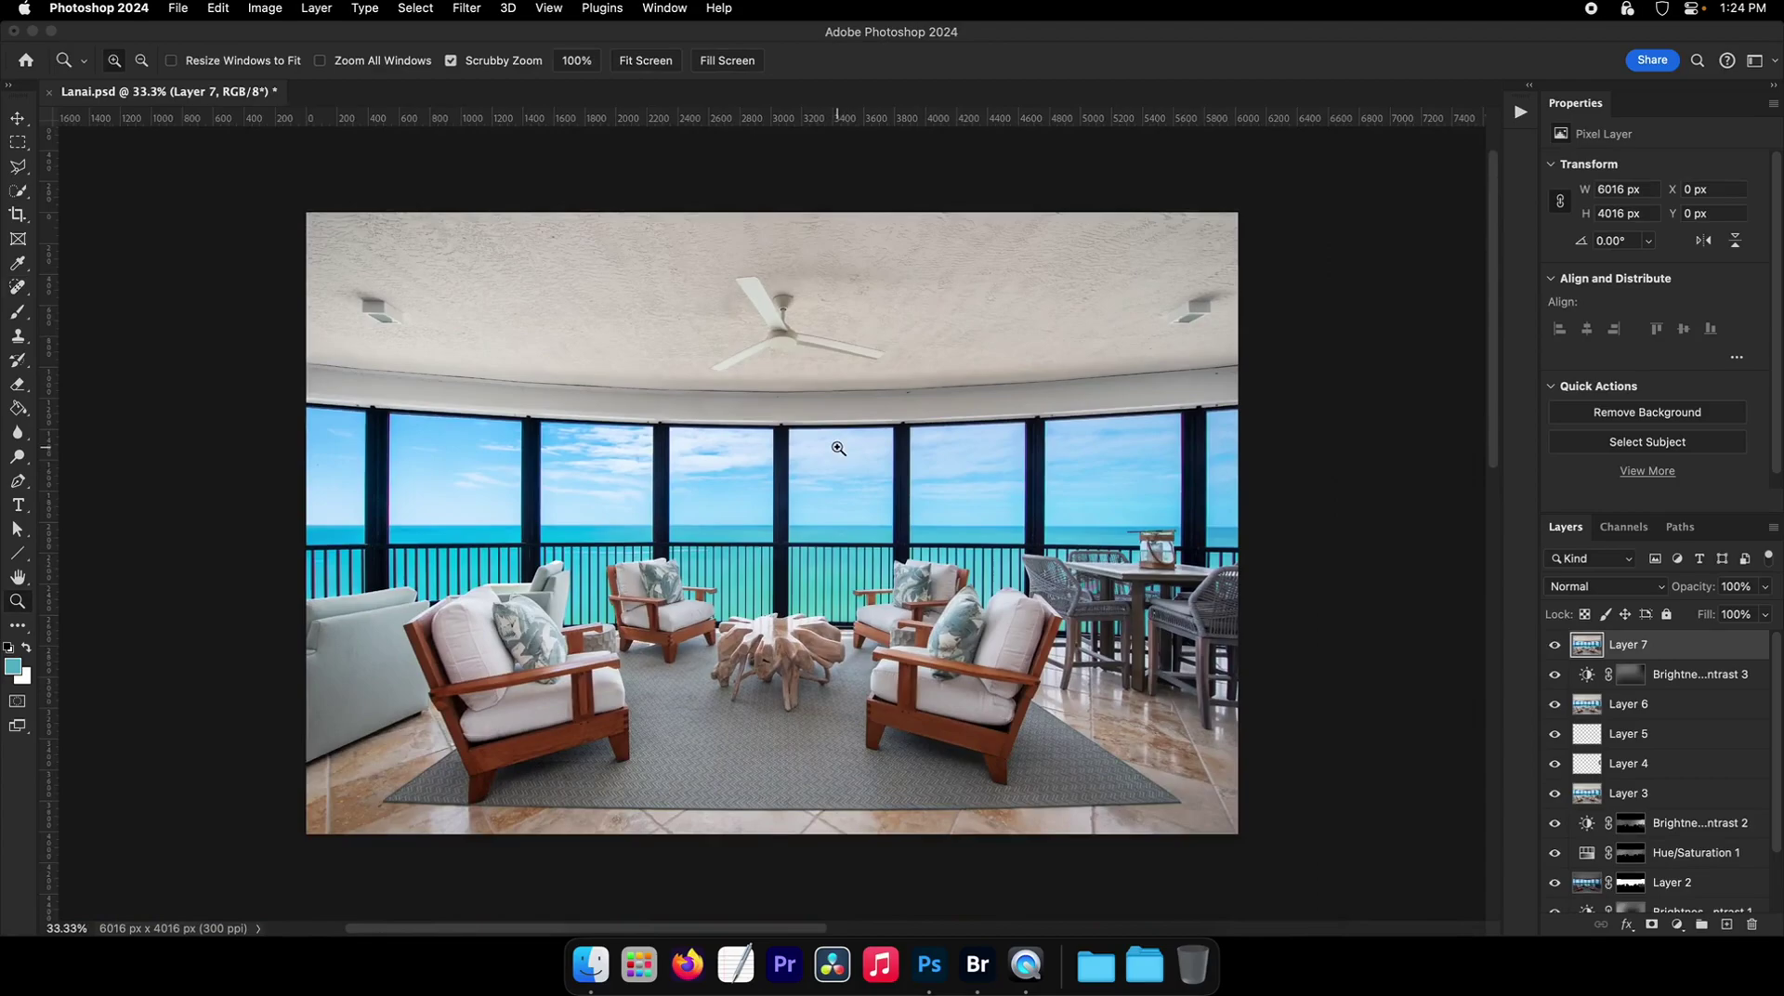
- Examine the railing and the rear wooden armchair up close for colour fringing and stray bright spots
drag(641, 460, 702, 507)
drag(701, 512, 846, 309)
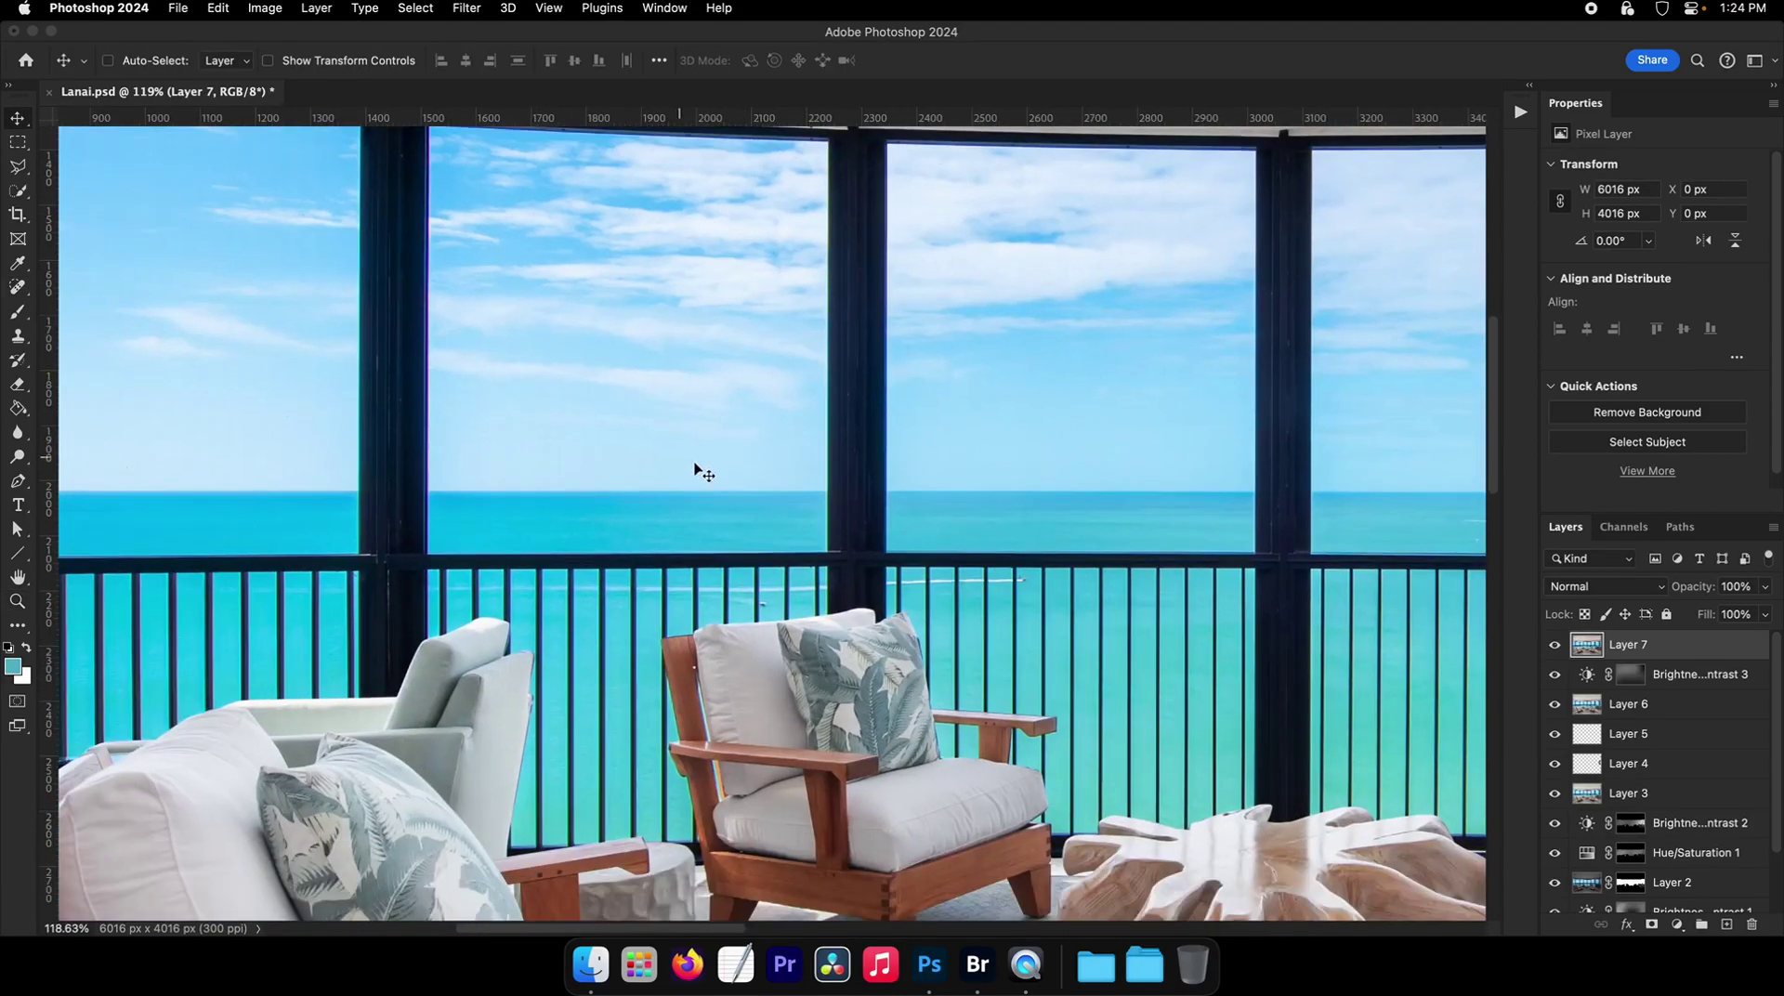
scroll(695, 465, up, 10)
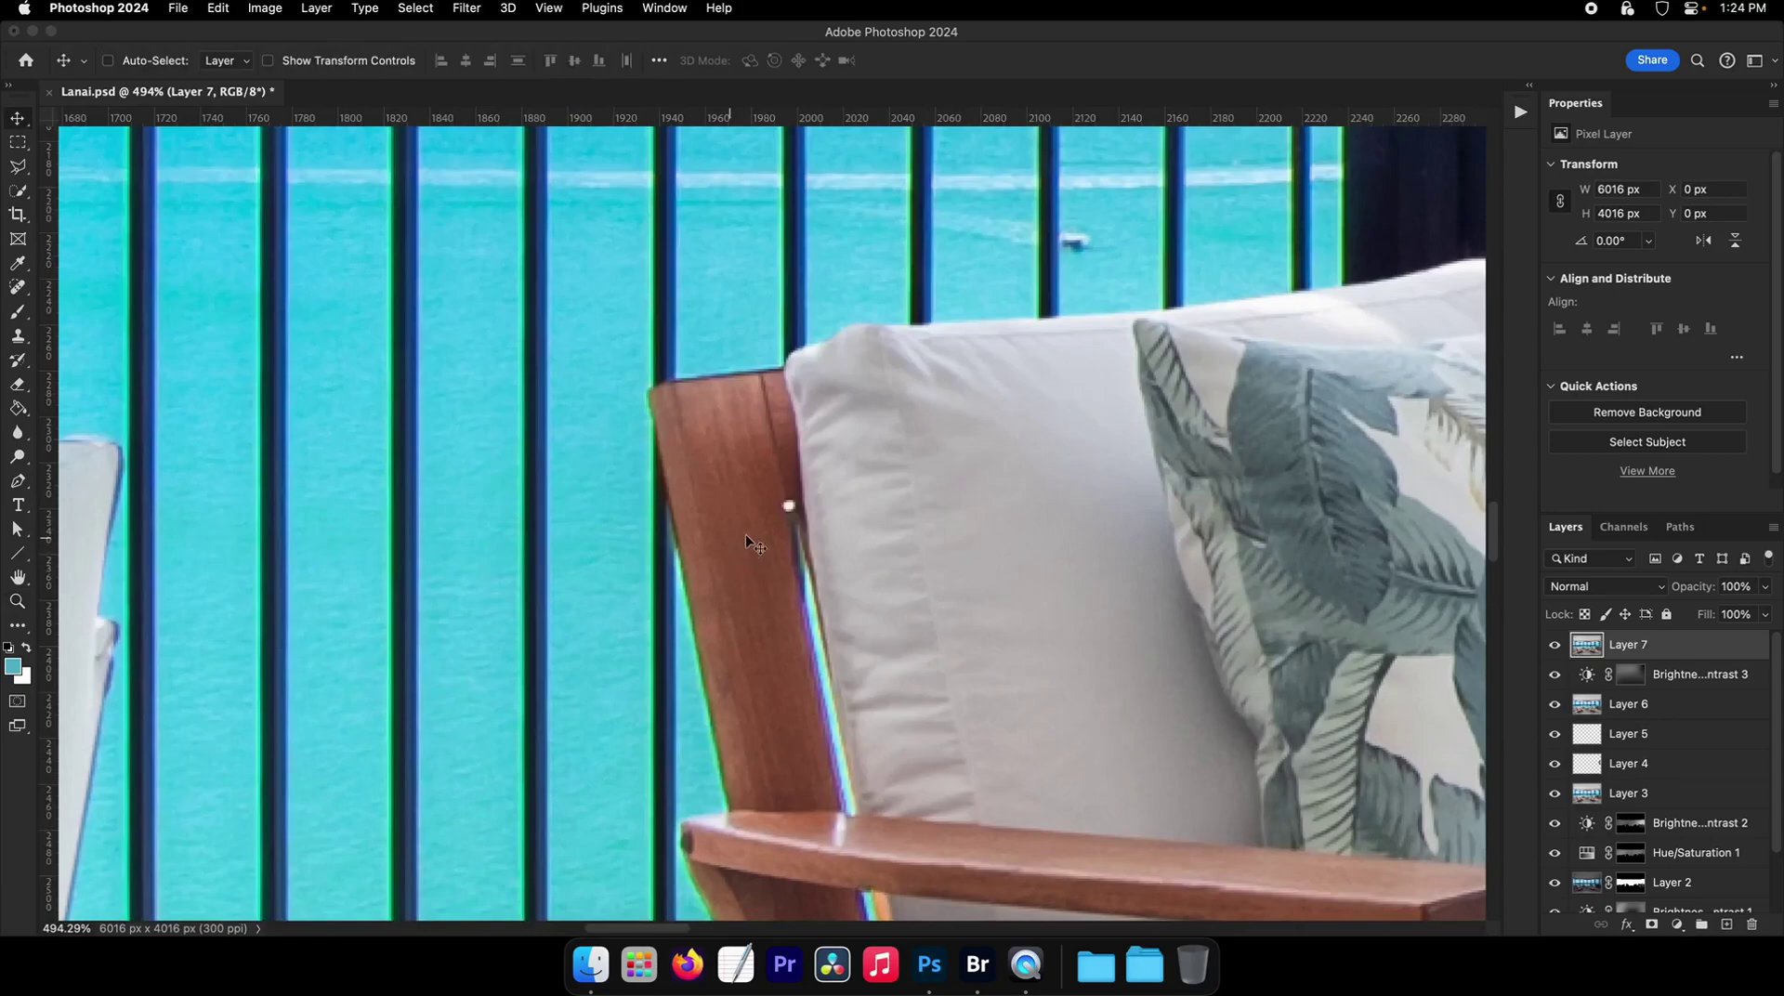
scroll(745, 535, up, 10)
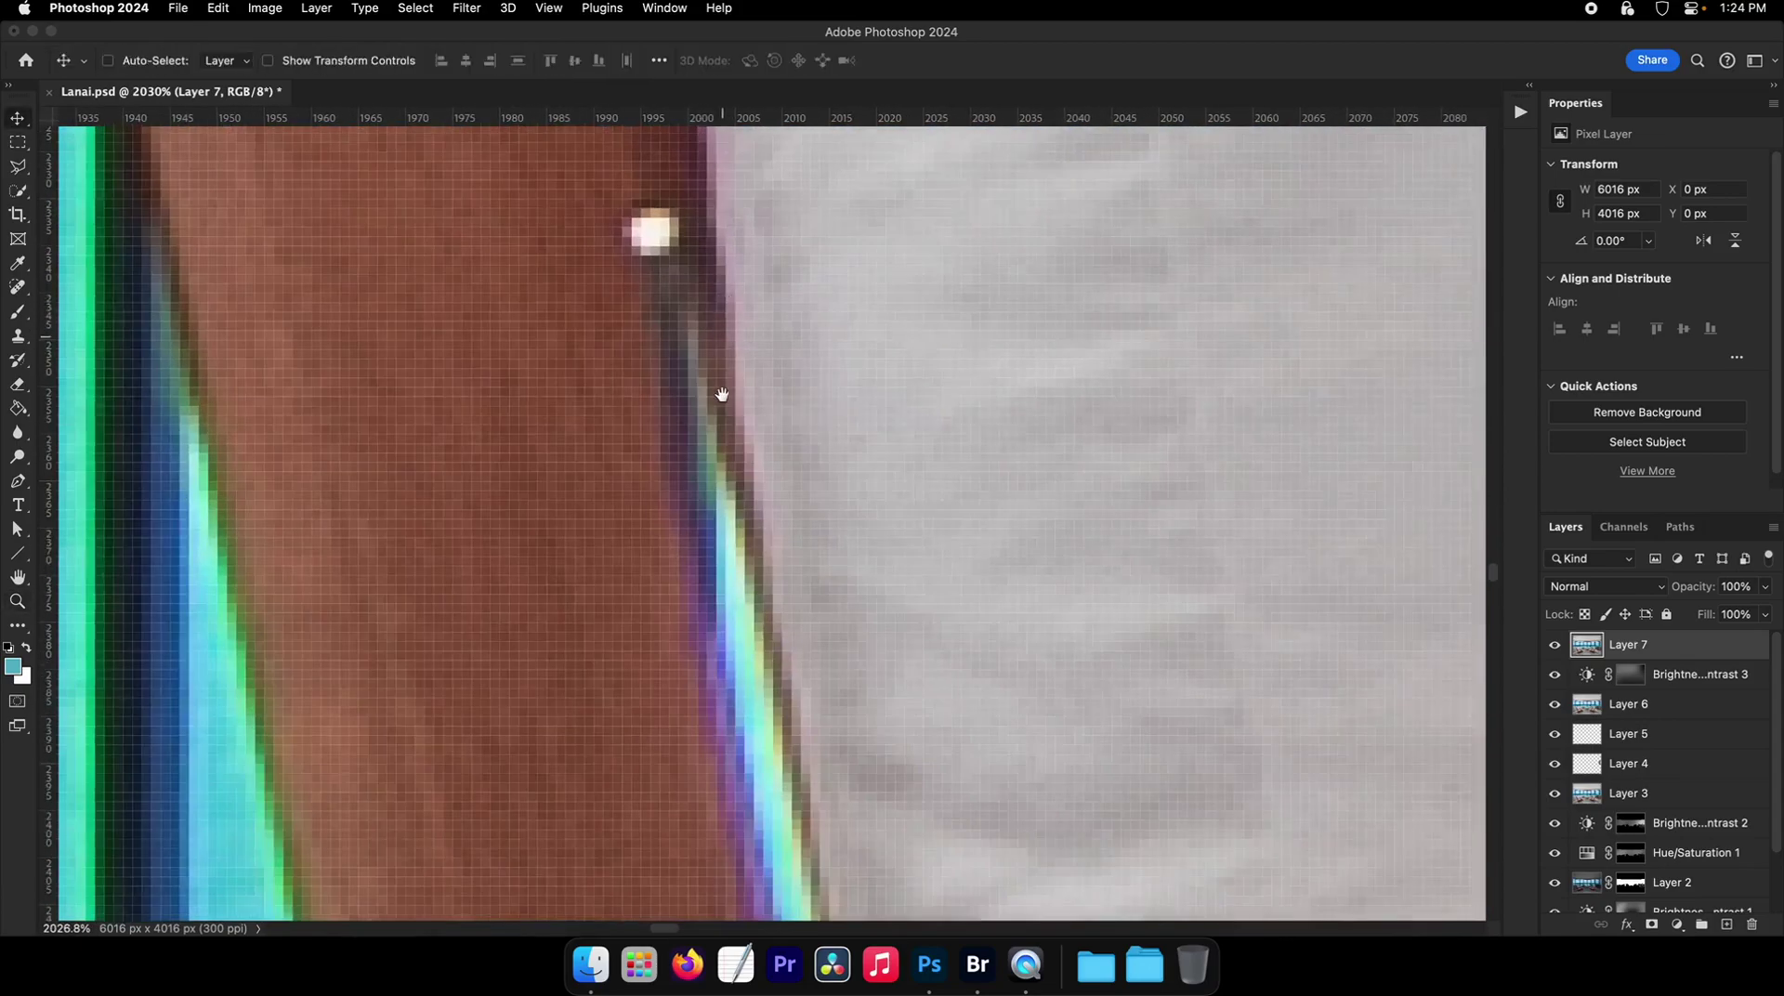
scroll(722, 394, up, 3)
scroll(704, 453, down, 10)
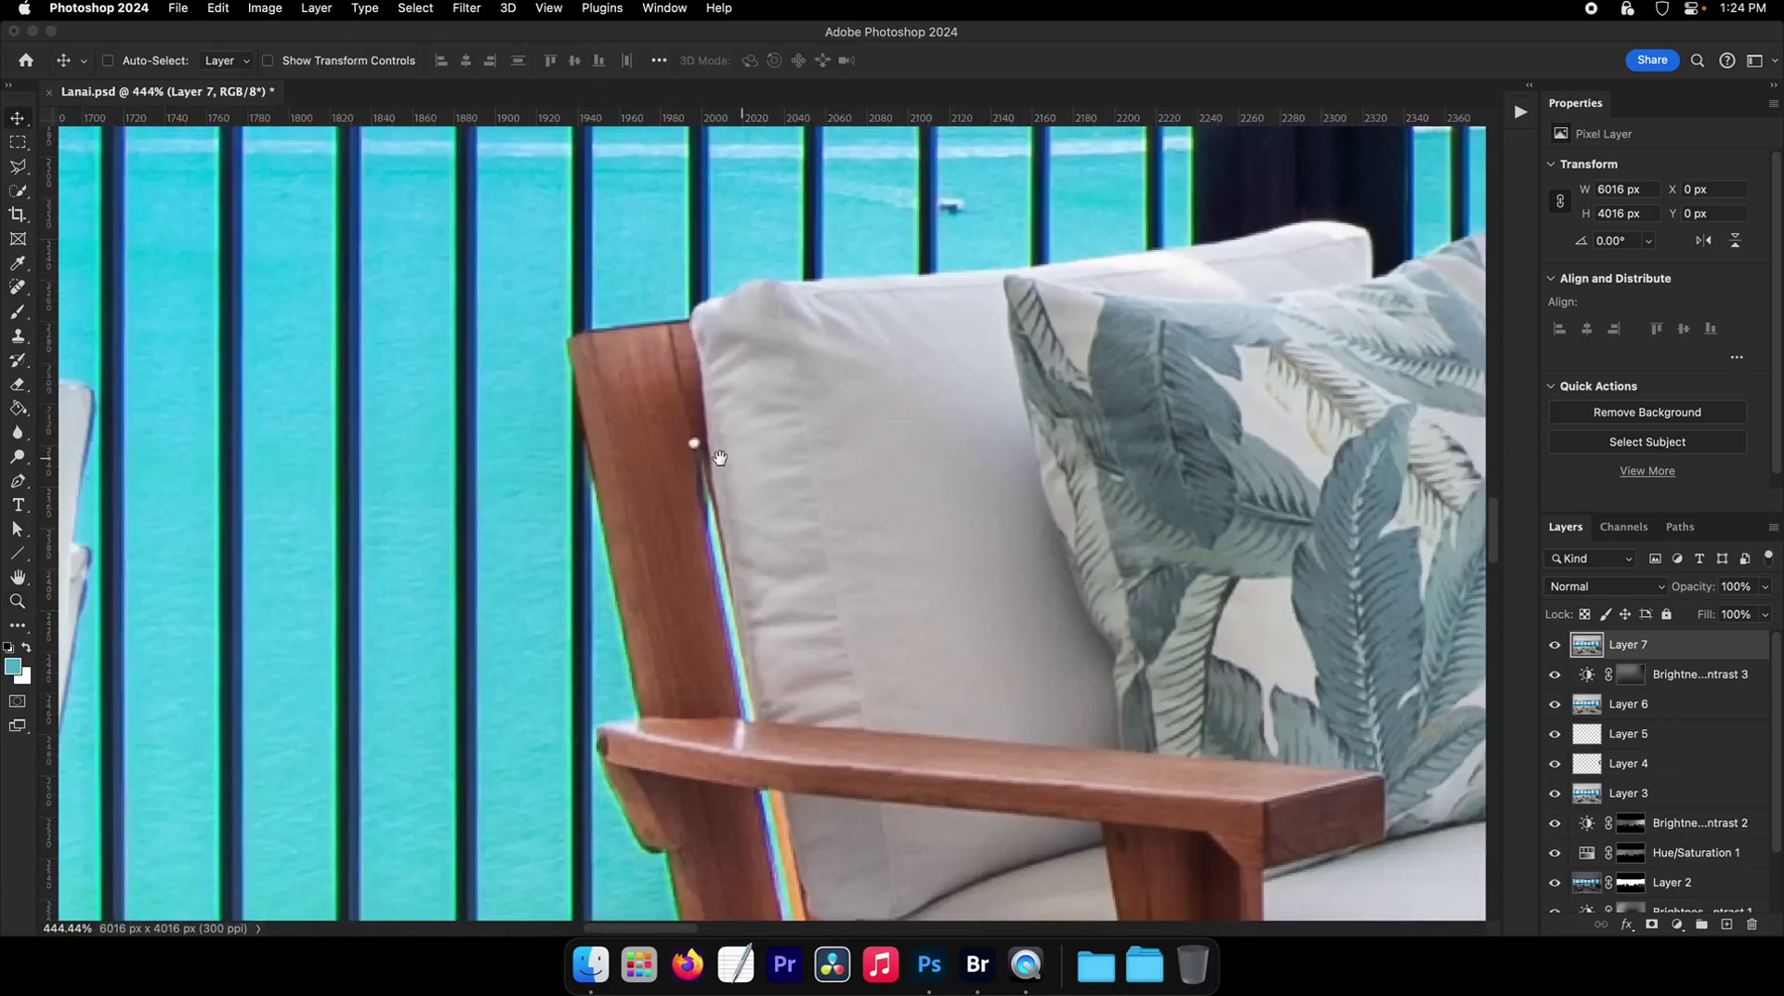
scroll(702, 454, down, 8)
scroll(701, 455, down, 2)
scroll(697, 458, down, 7)
scroll(698, 460, down, 1)
scroll(698, 460, right, 3)
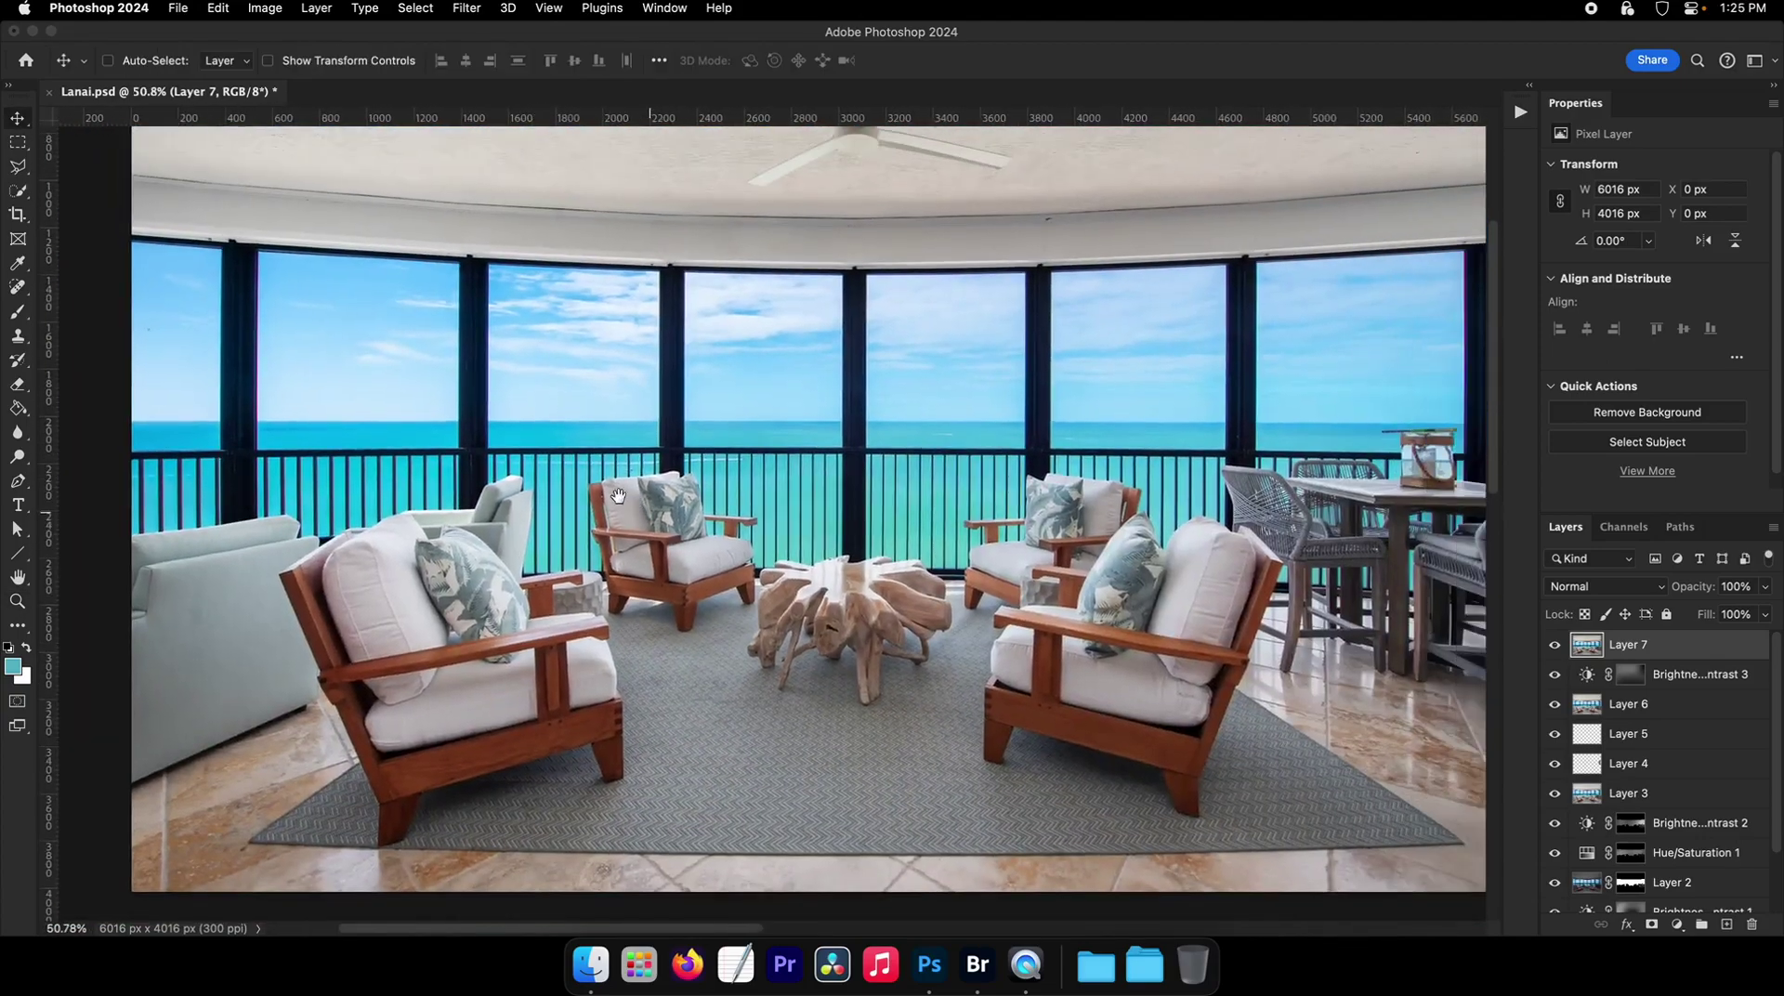
- Convert the image to Lab color and sharpen the Lightness channel on a "sharp" layer with Unsharp Mask at 50%, radius 20.0 pixels, threshold 2
click(219, 8)
mouse_move(265, 8)
mouse_move(329, 35)
click(506, 134)
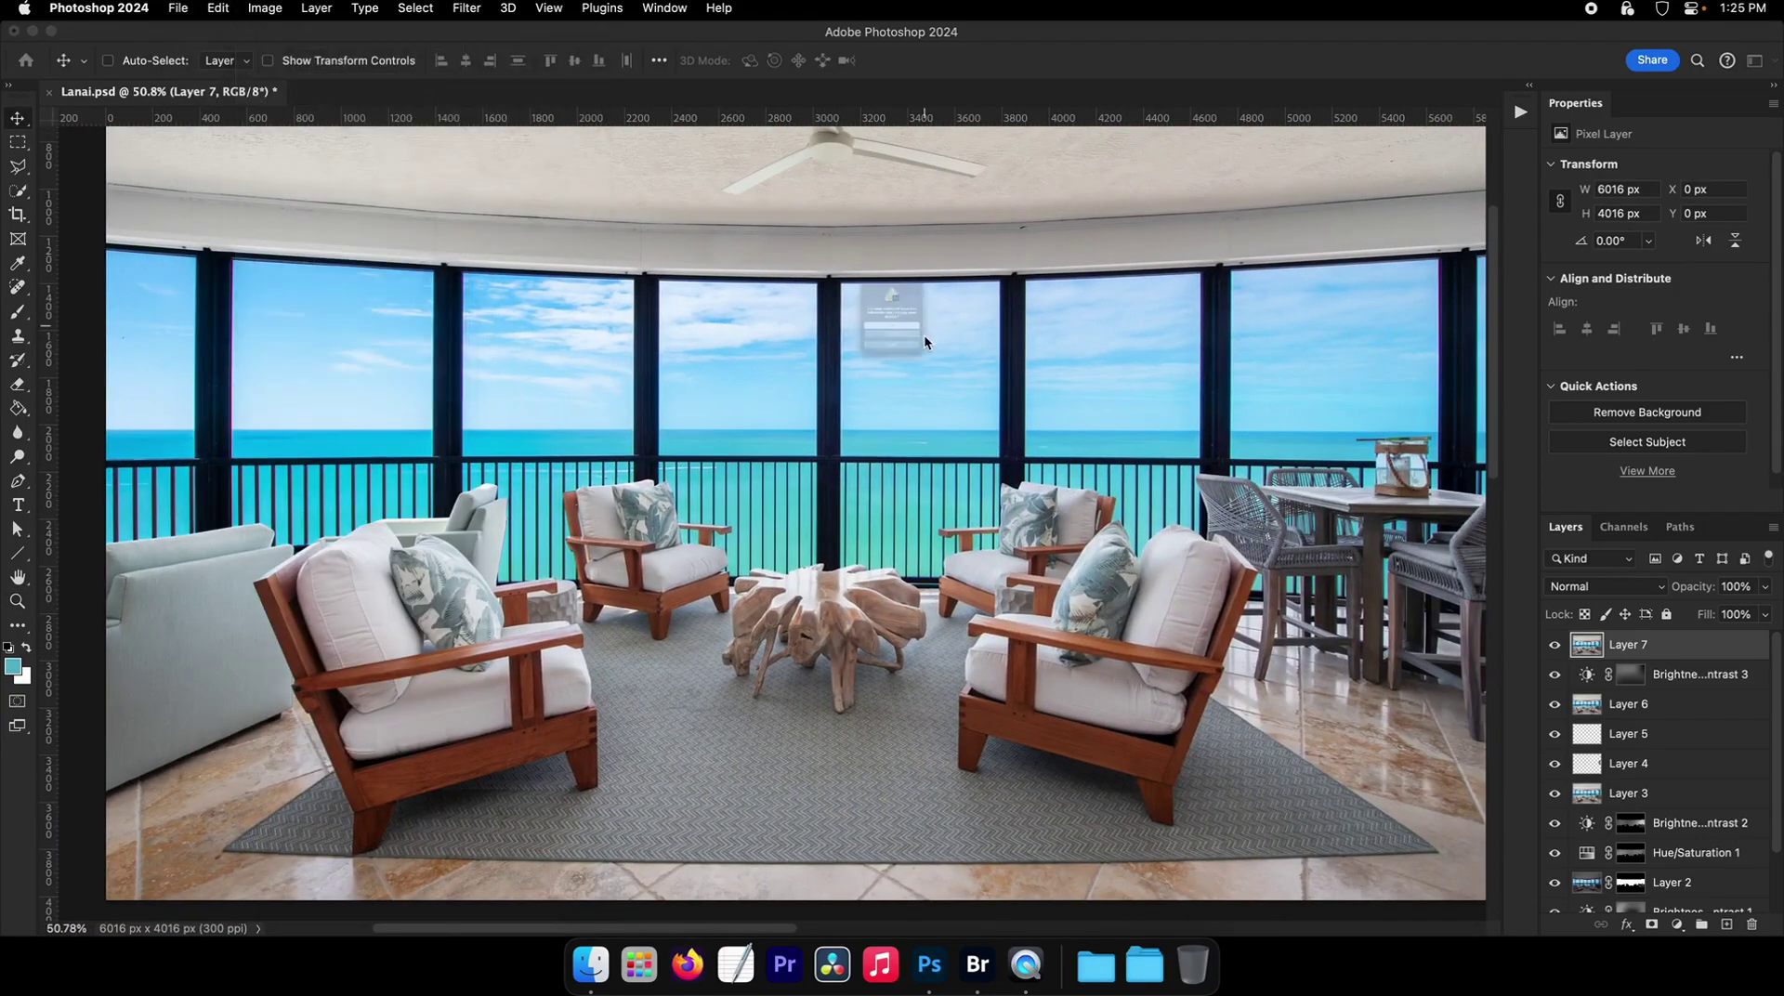
key(Return)
click(1521, 117)
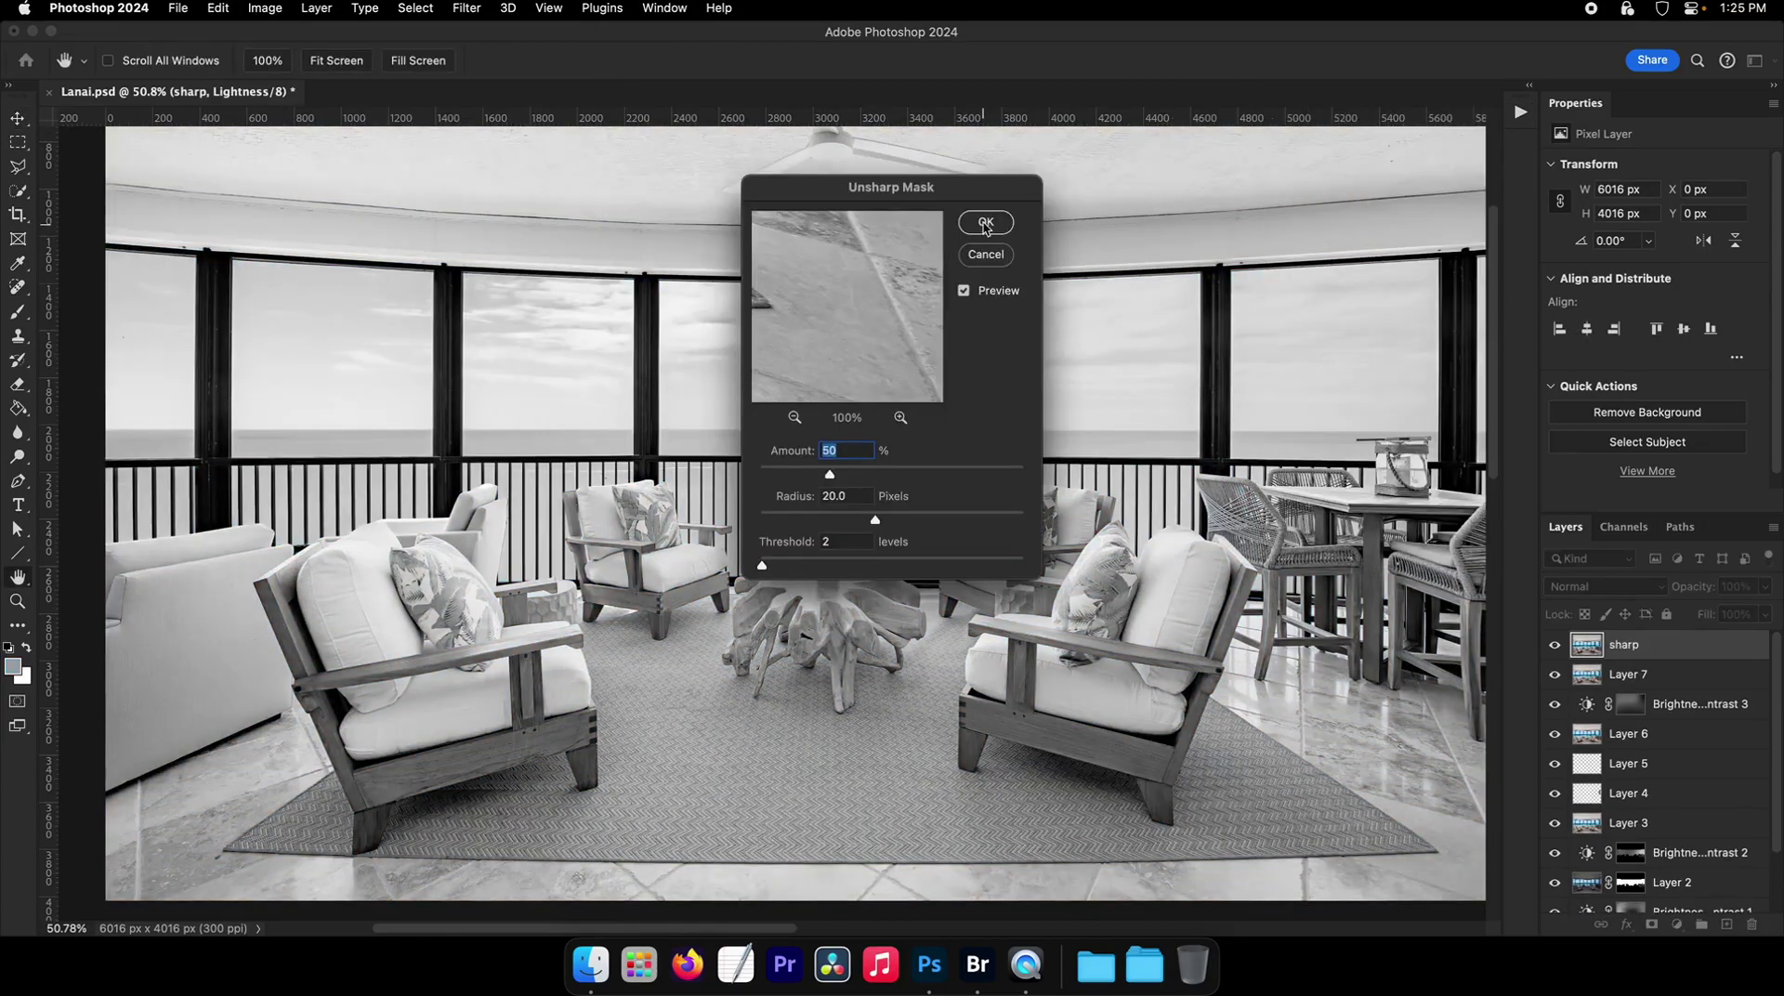
click(986, 223)
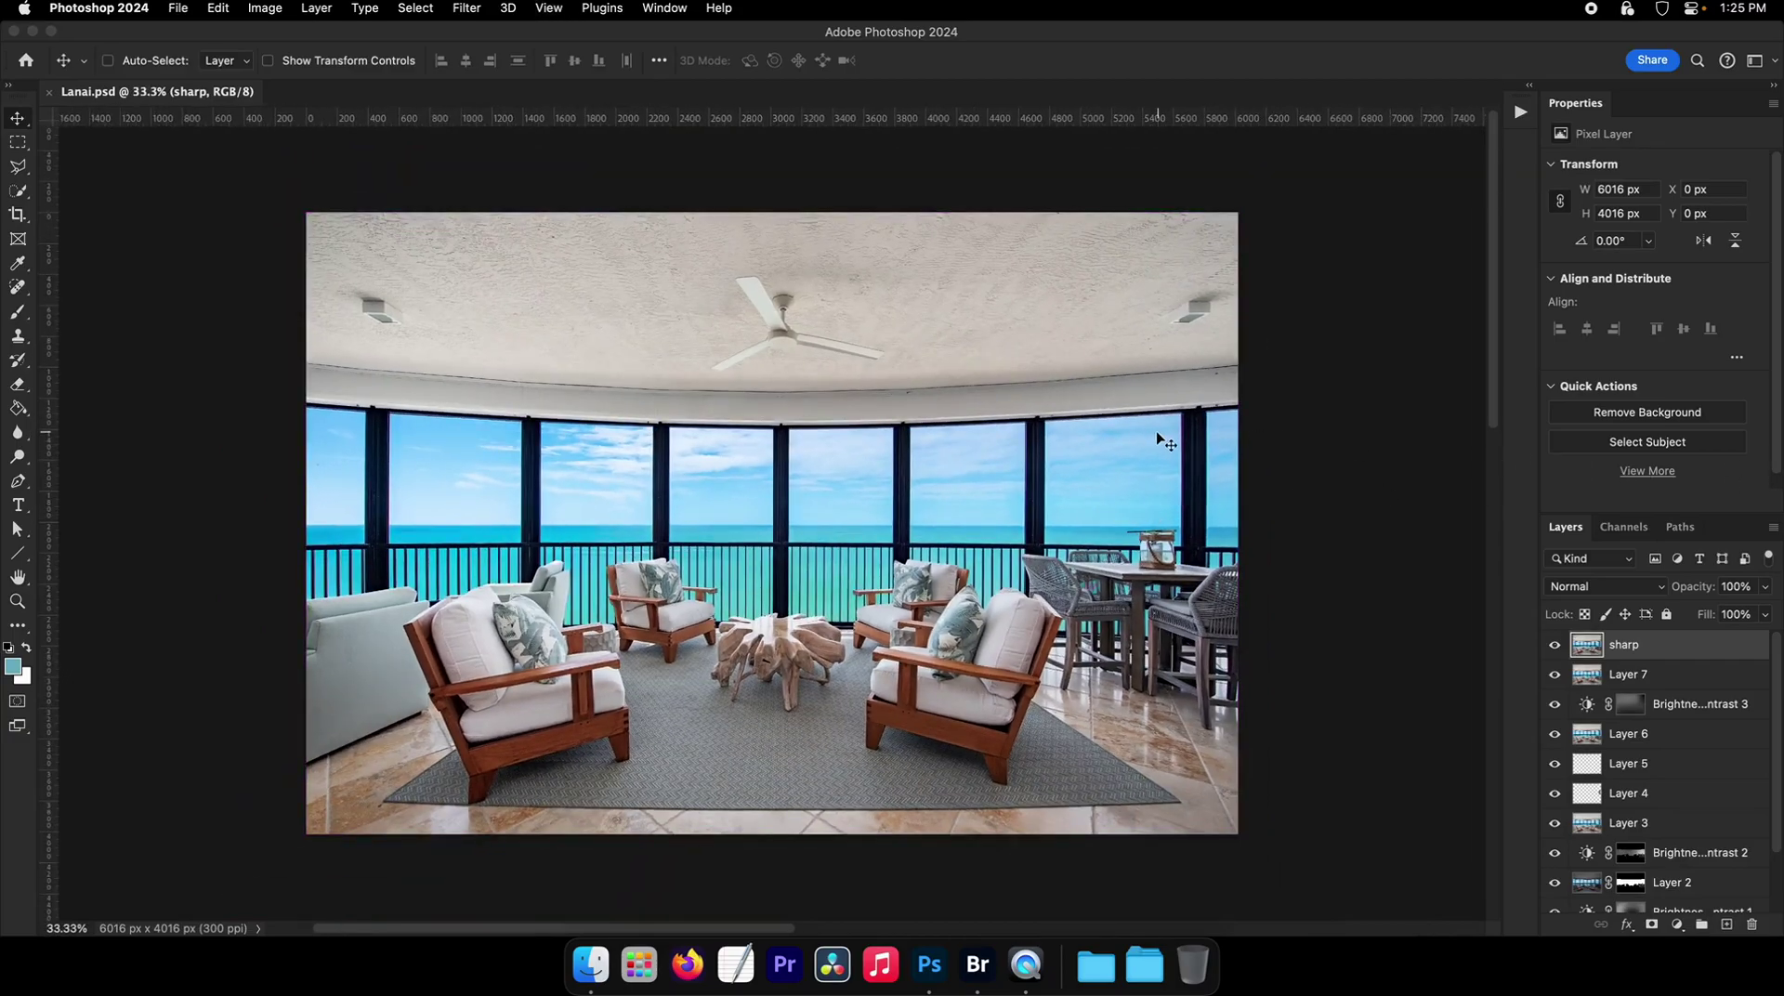
- Examine the sharpened chairs, driftwood table, railing and dining set at about 100%, and return to the full-image view
drag(789, 492, 892, 494)
drag(775, 499, 414, 418)
drag(1126, 577, 805, 553)
scroll(805, 551, left, 15)
scroll(804, 552, down, 2)
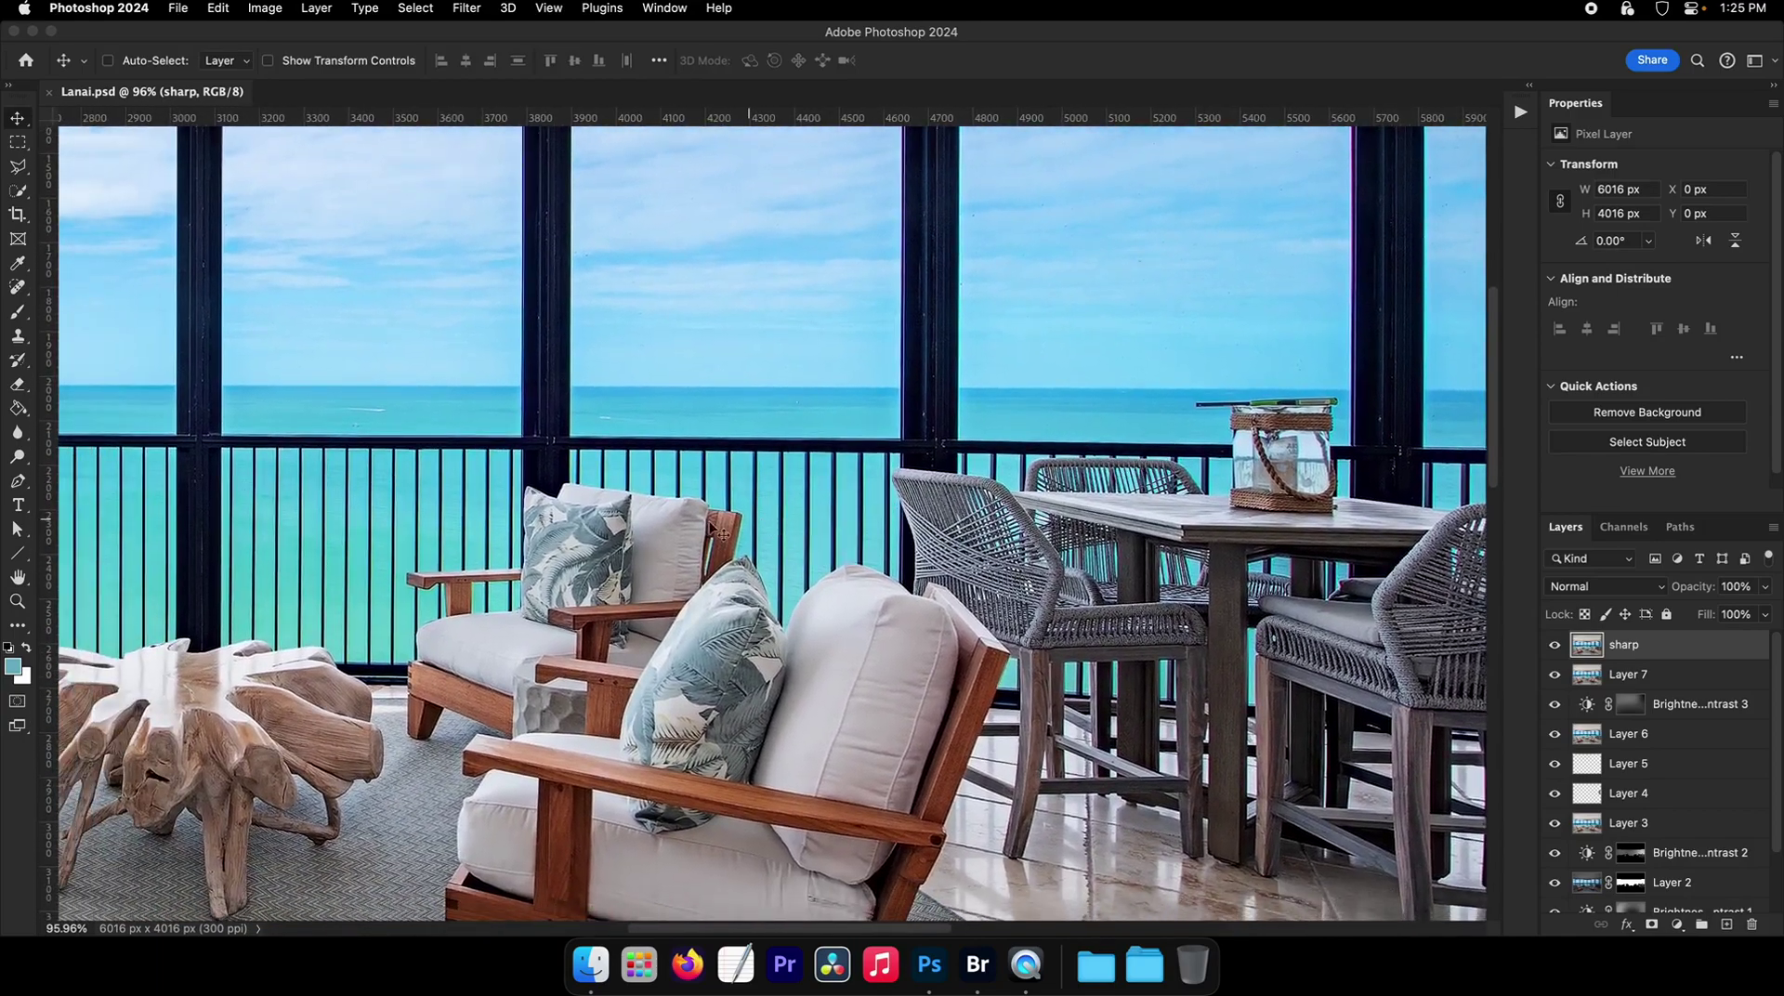
scroll(803, 555, left, 10)
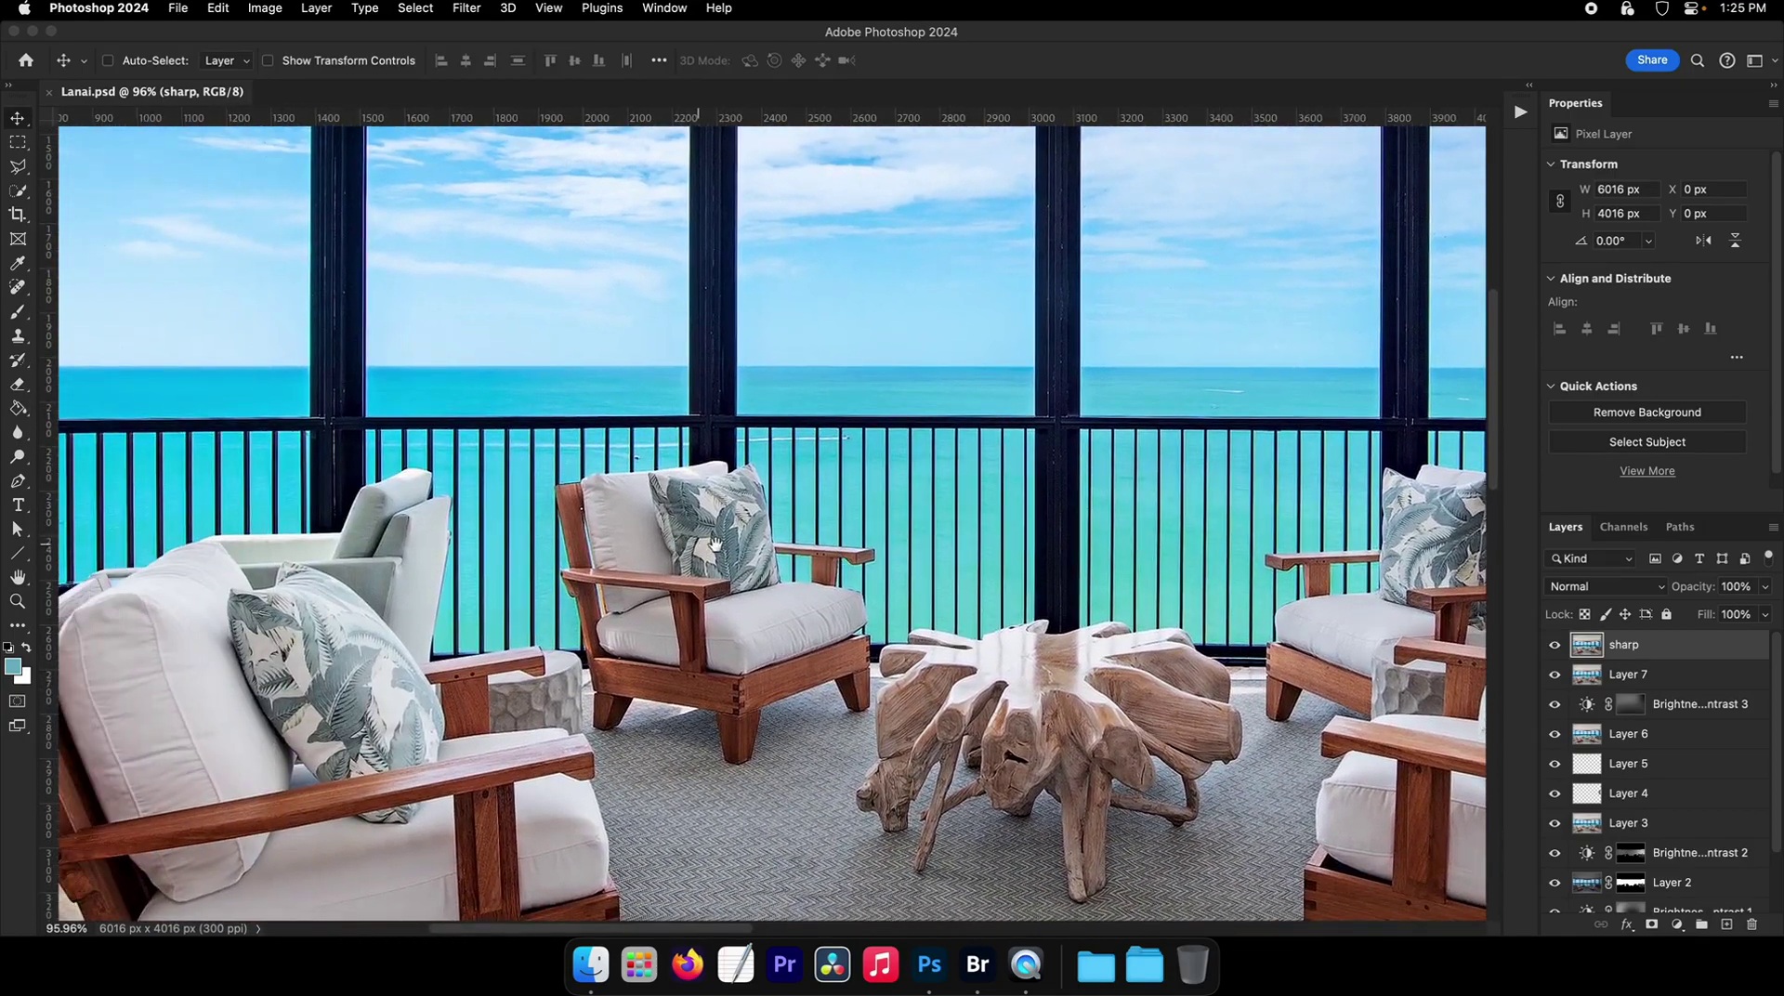
key(super+0)
key(super+minus)
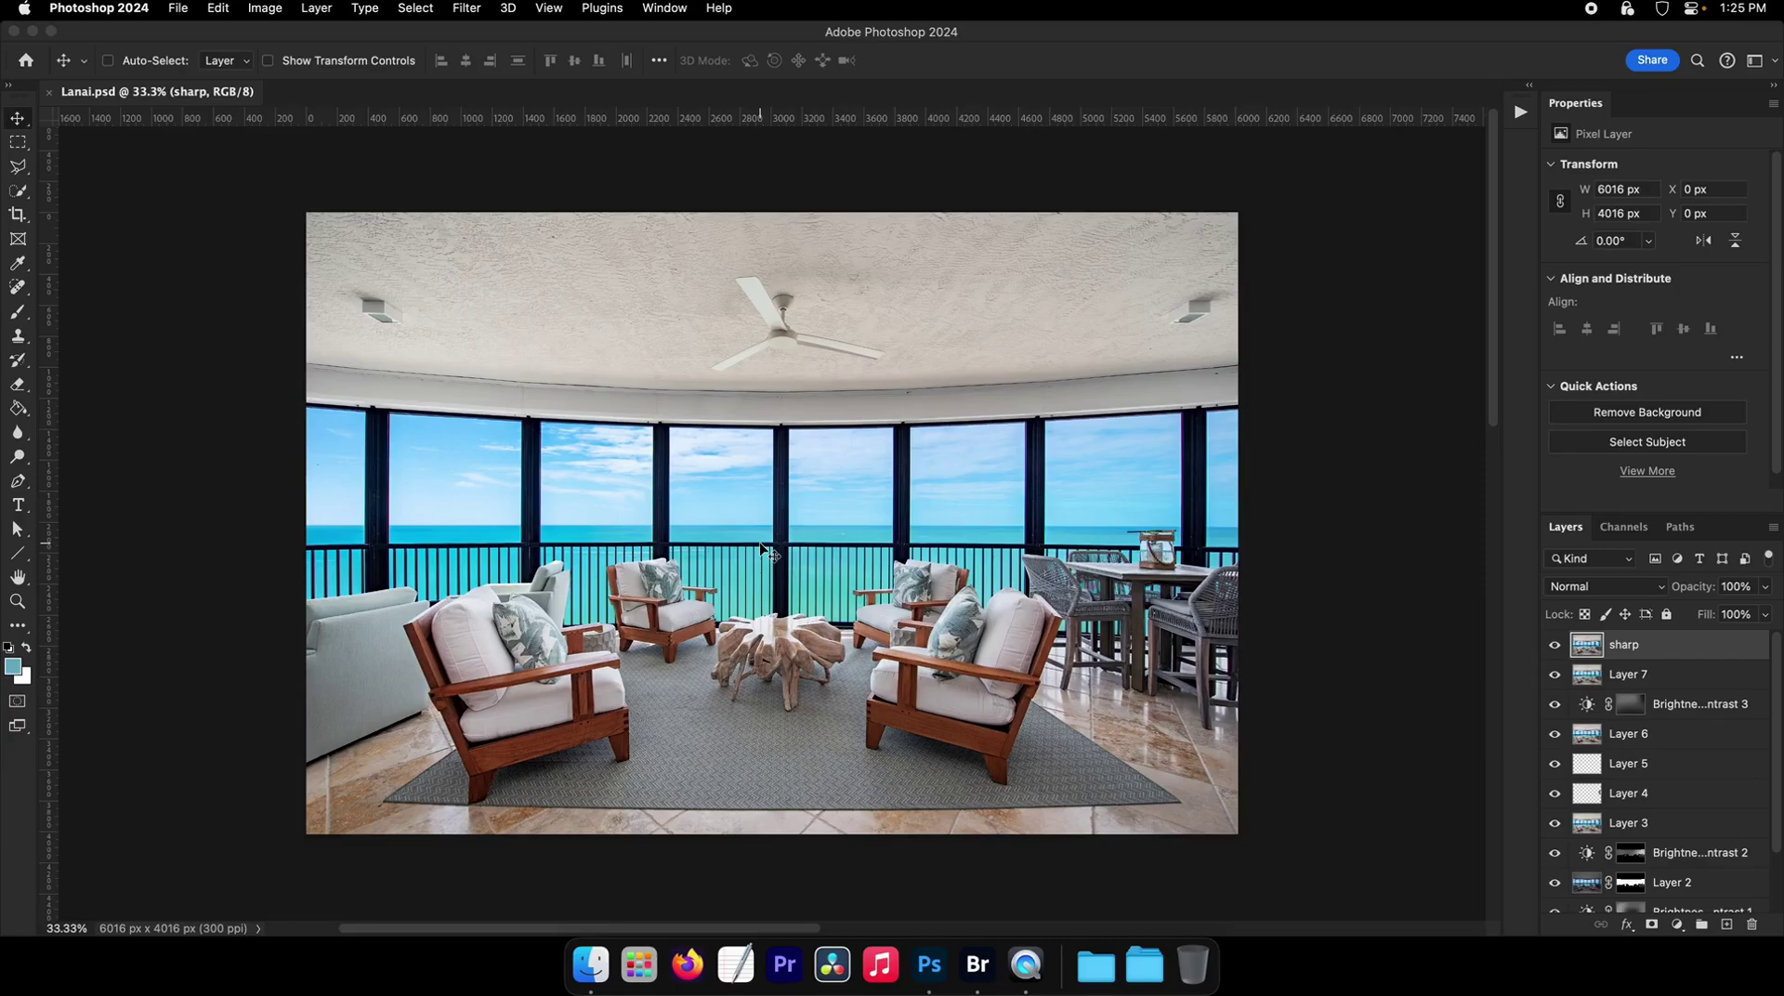
drag(364, 615, 502, 618)
drag(576, 676, 476, 512)
drag(1375, 502, 1031, 539)
scroll(1029, 539, right, 9)
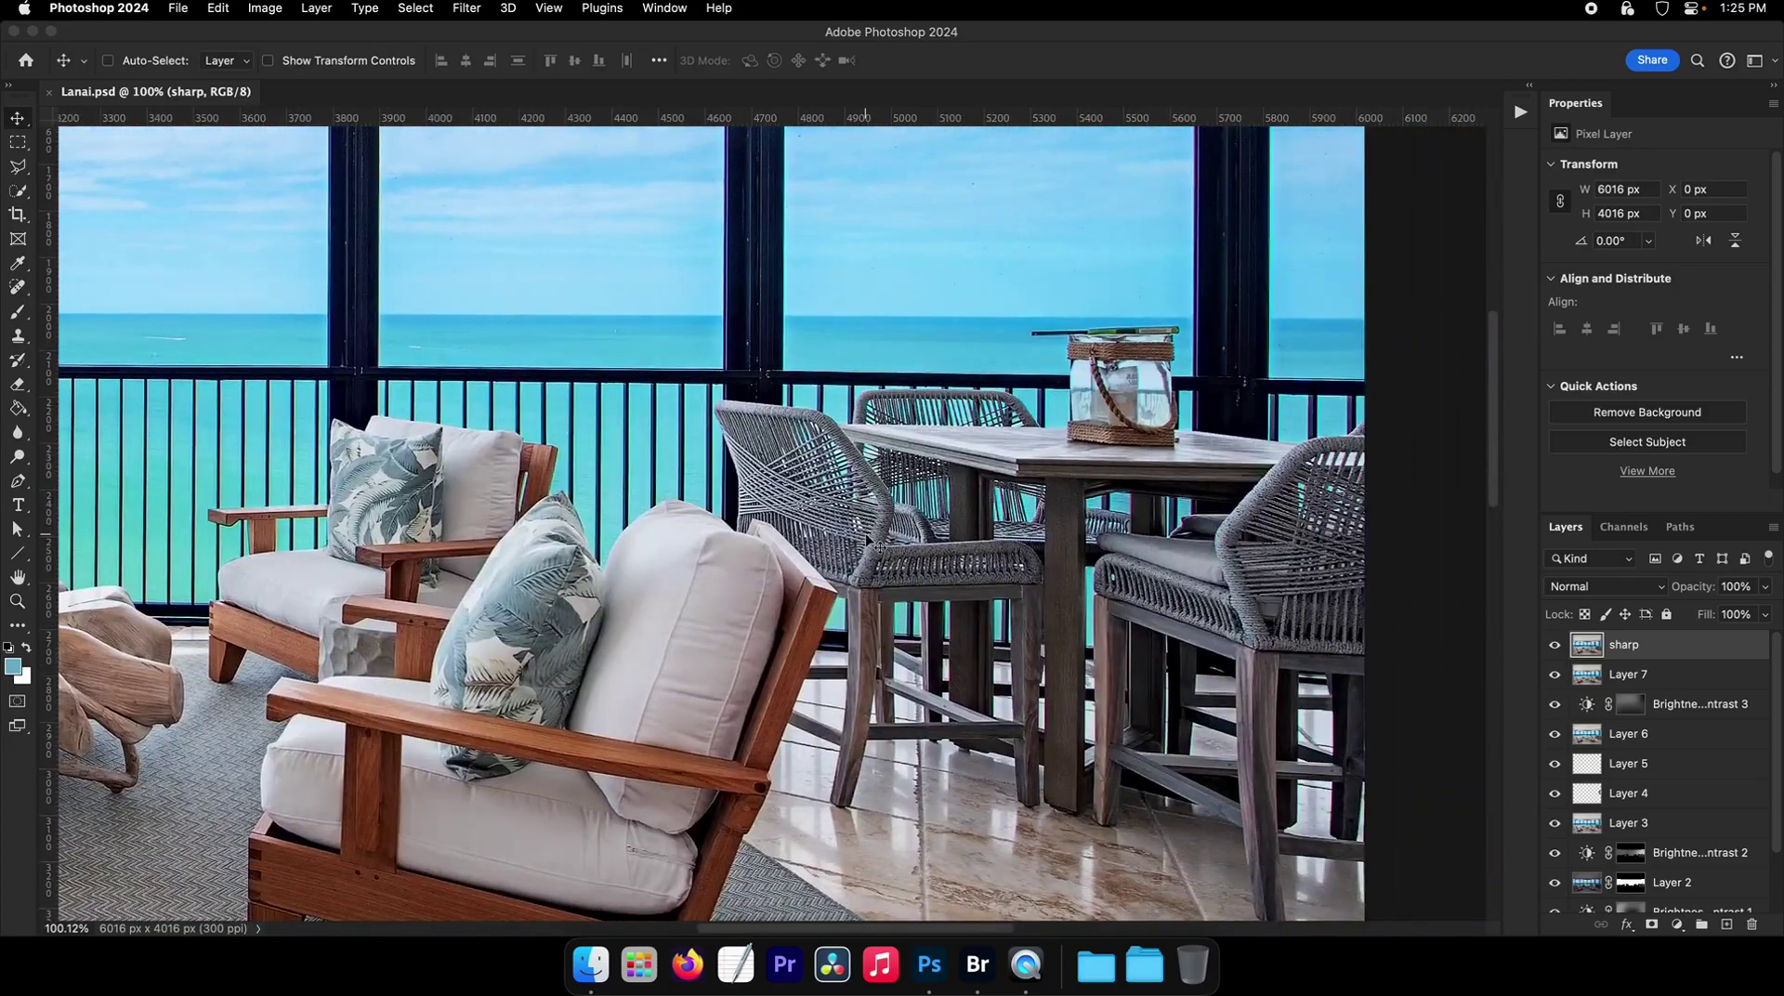
key(super+0)
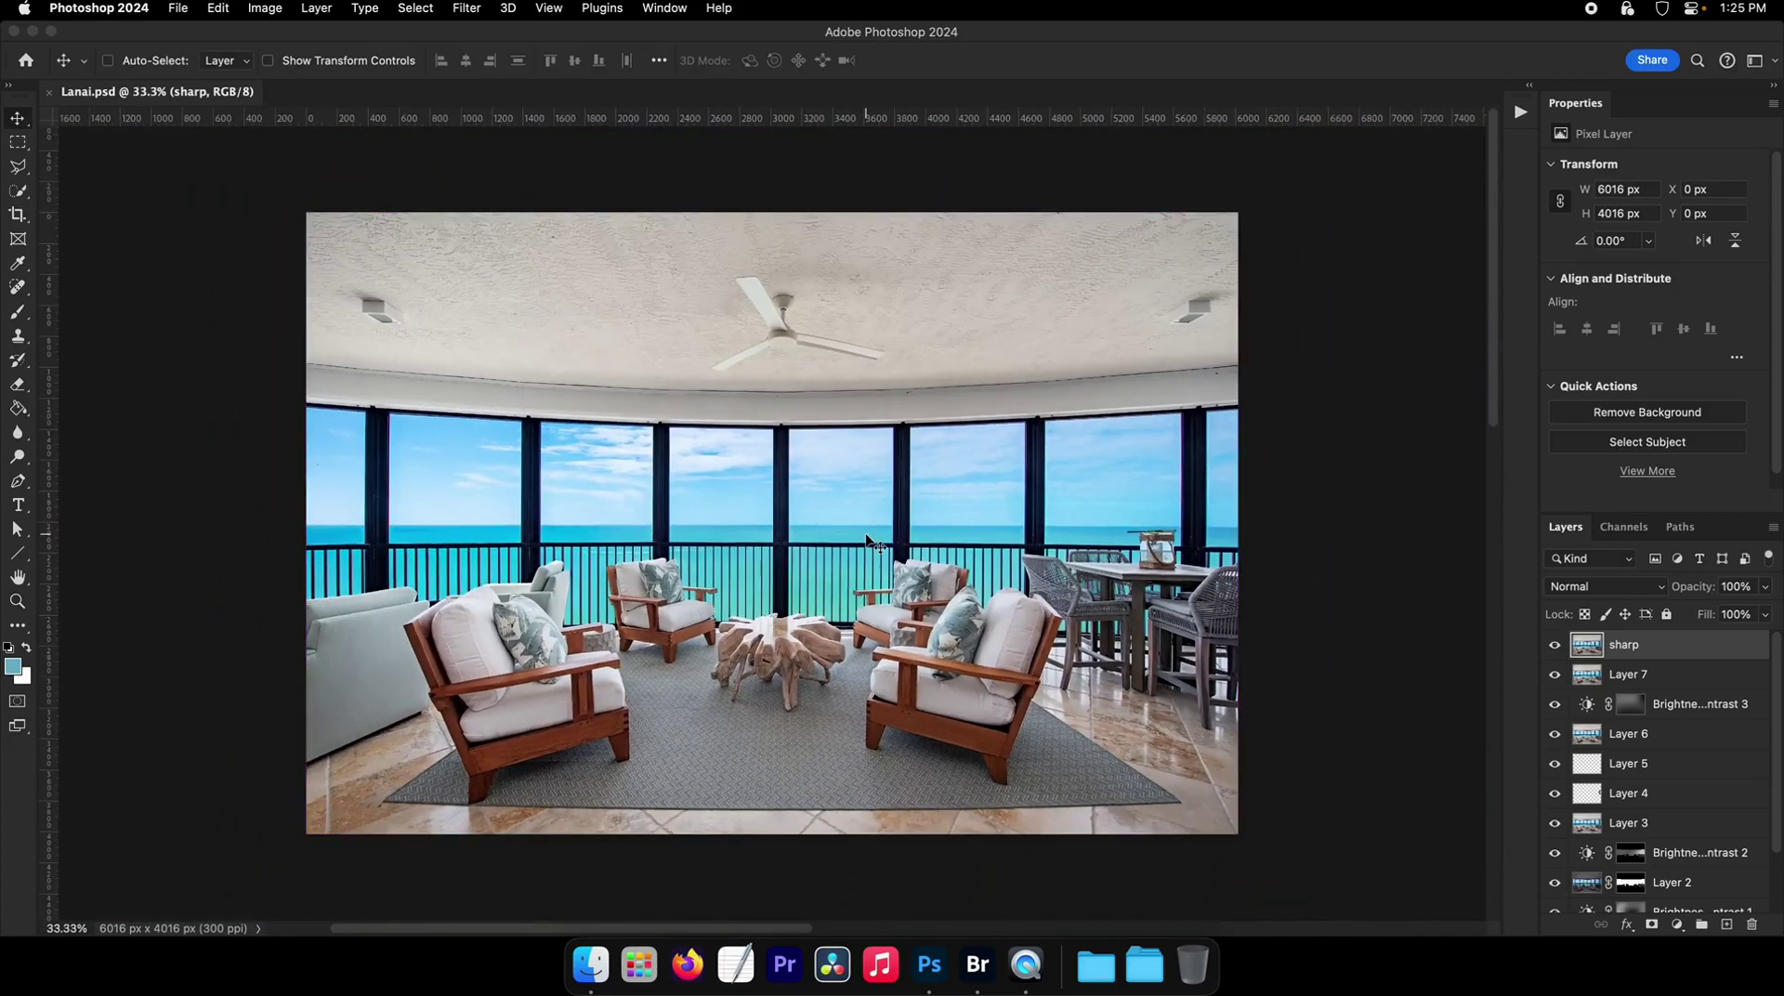